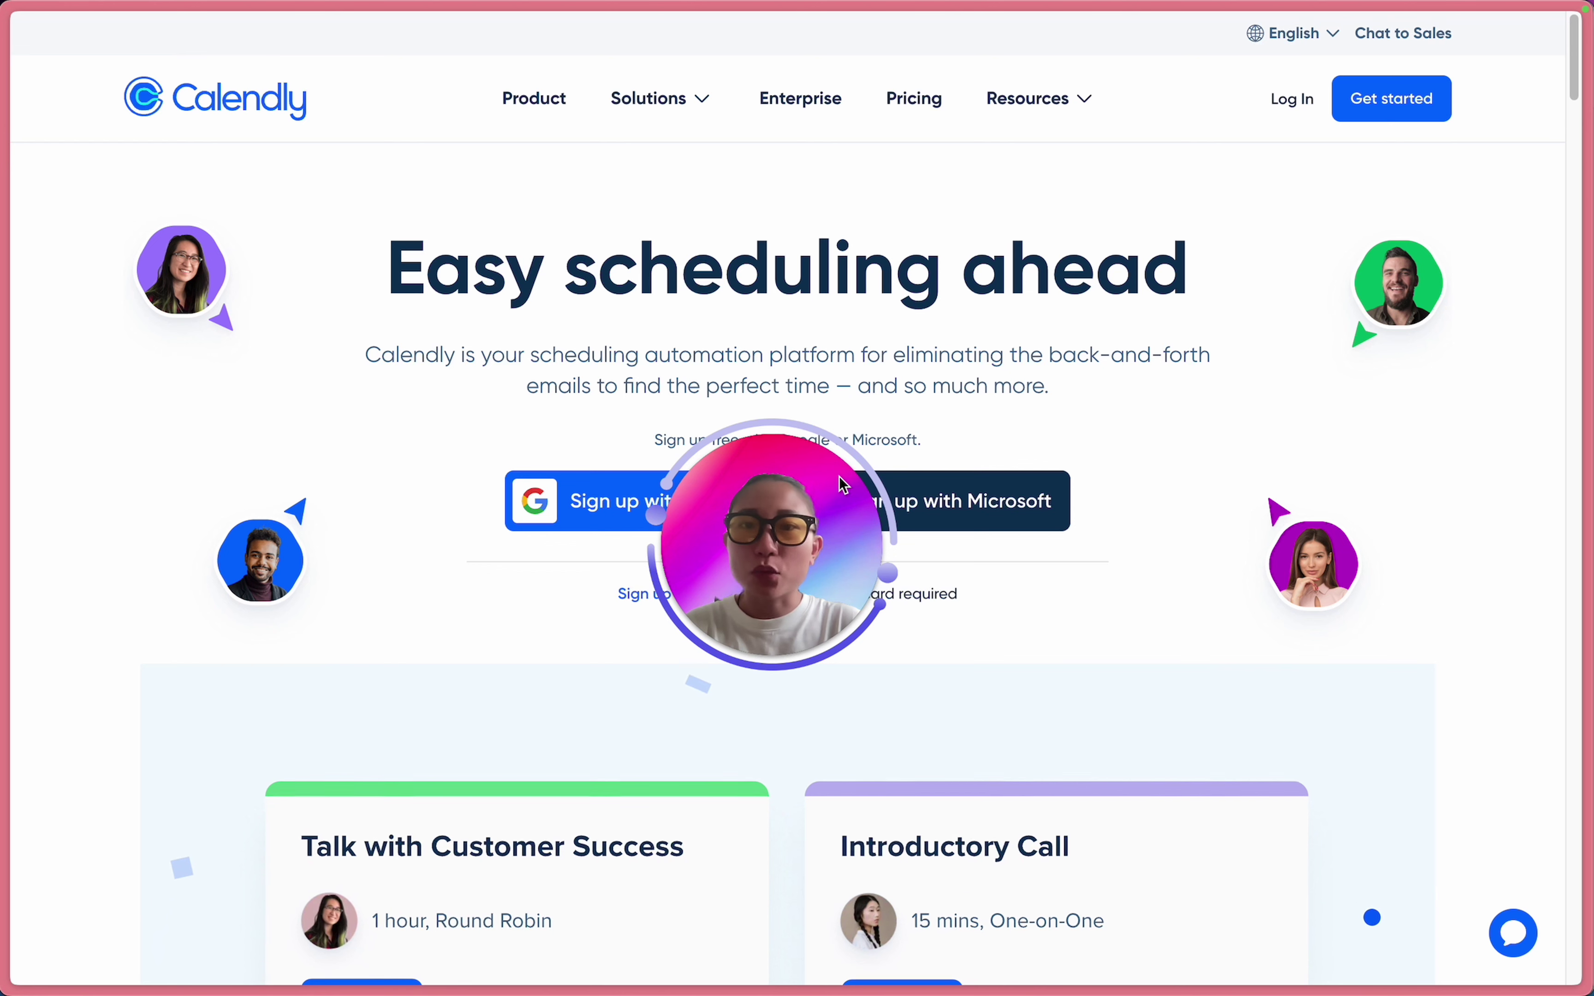
Sign up for Calendly with a Google account.
{"action": "left_click_drag", "start_coordinate": [838, 475], "coordinate": [839, 600]}
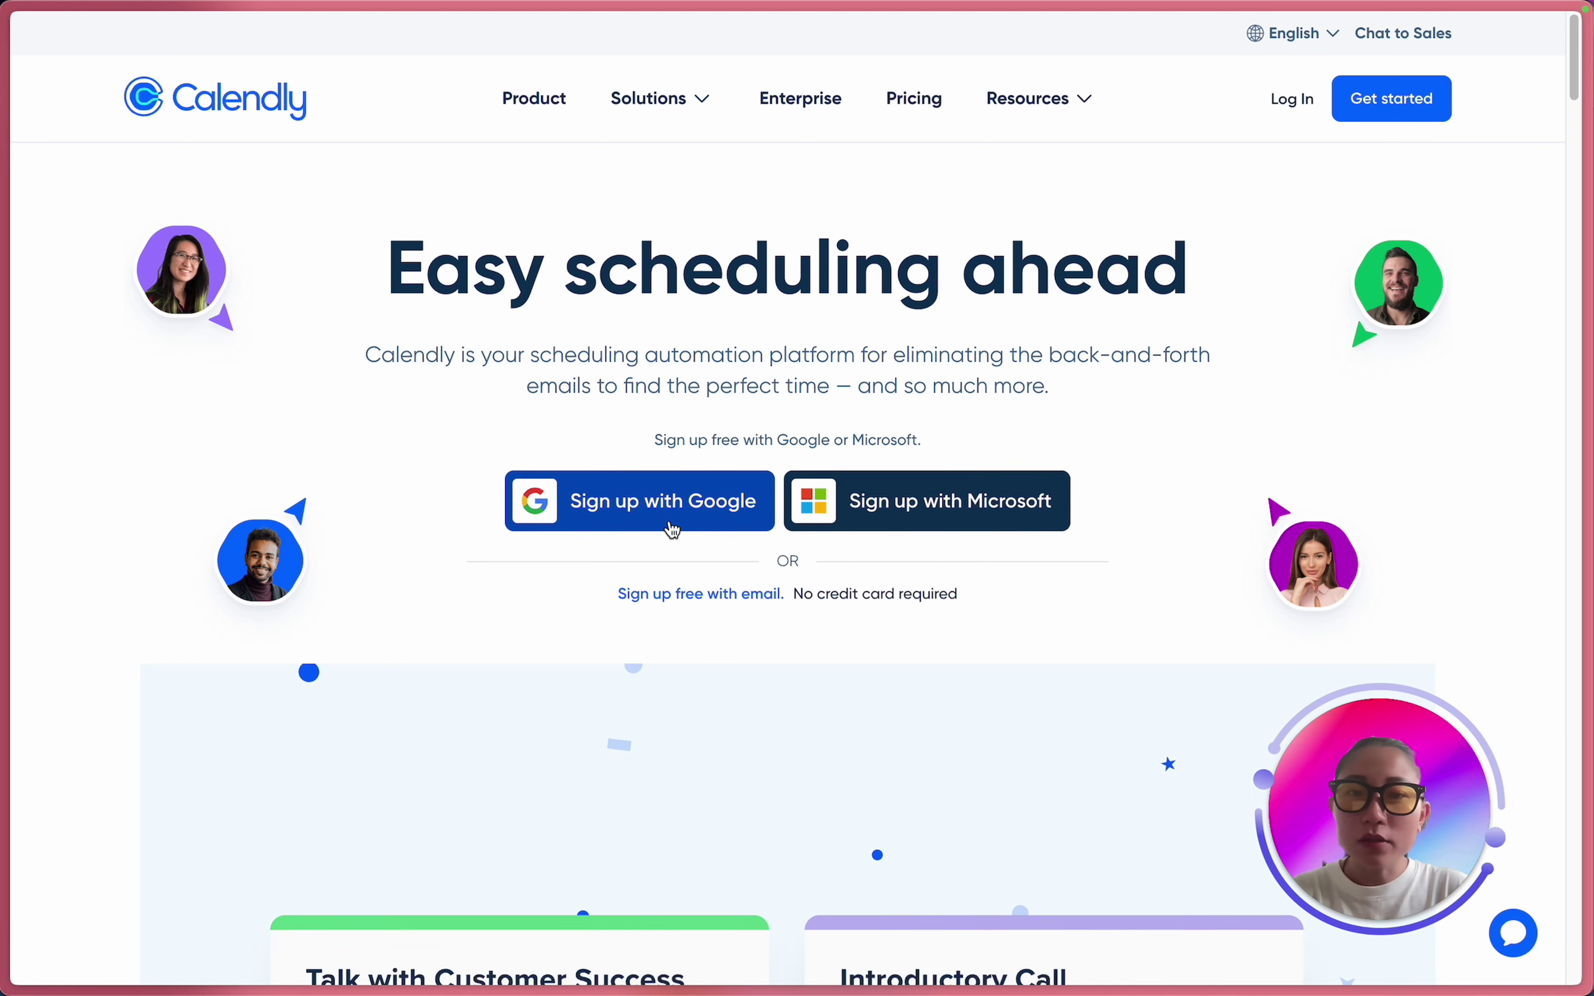
{"action": "left_click", "coordinate": [743, 513]}
{"action": "left_click", "coordinate": [997, 623]}
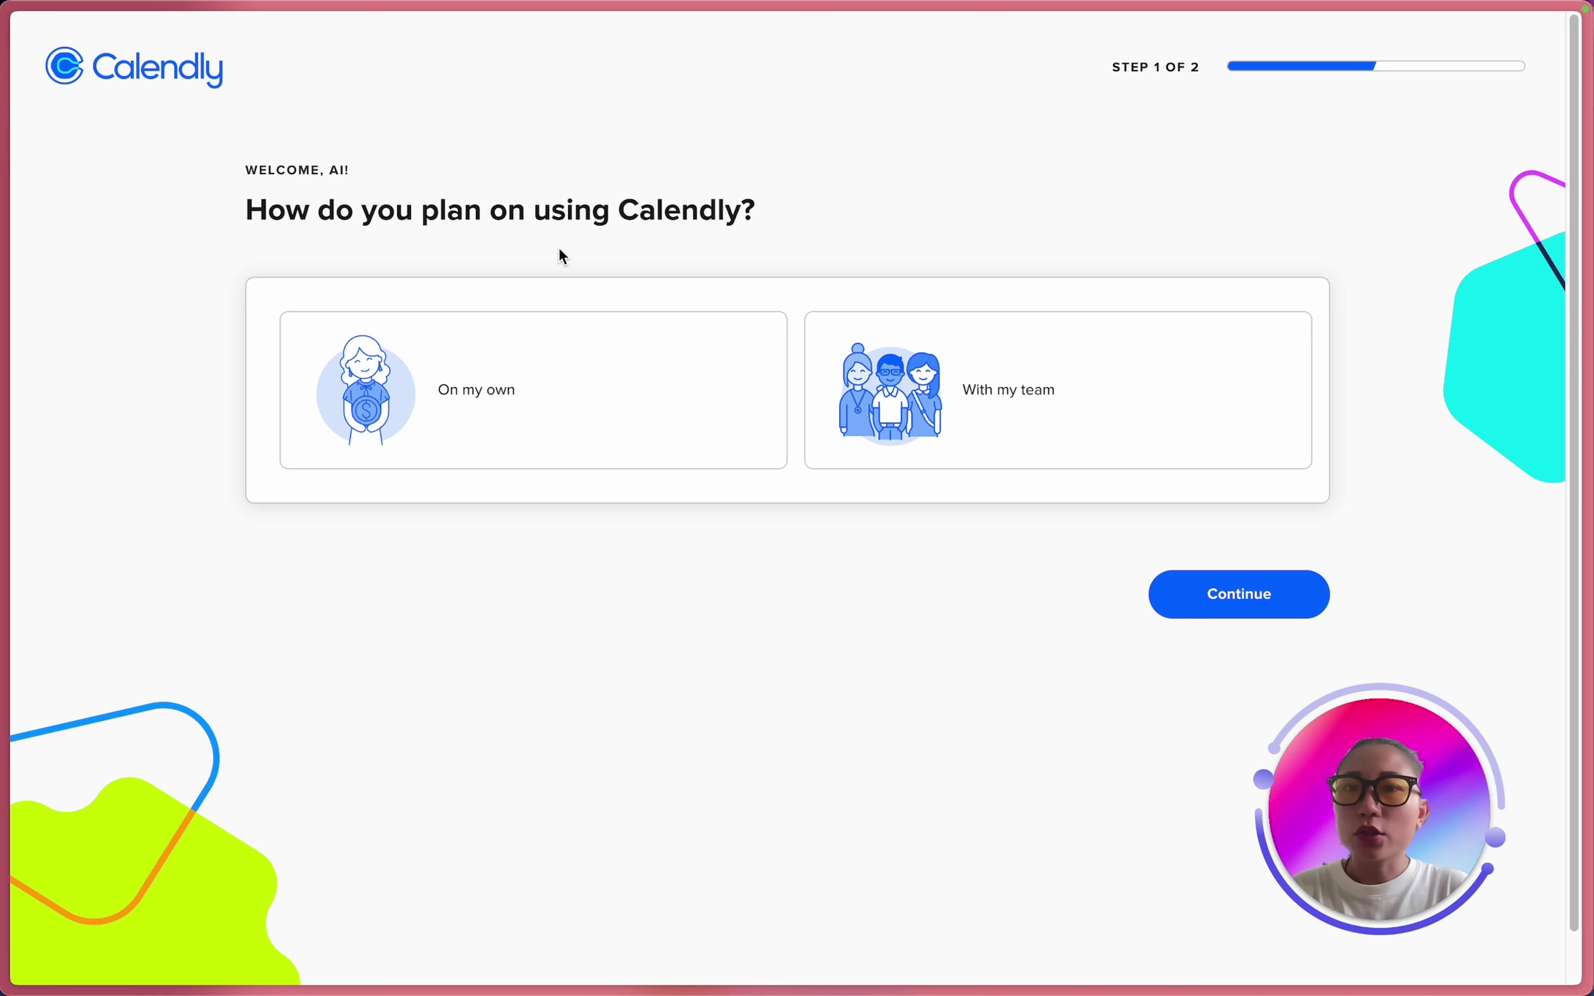
Complete the onboarding questions with On my own as the intended use and Consulting as the kind of work.
{"action": "left_click", "coordinate": [611, 390]}
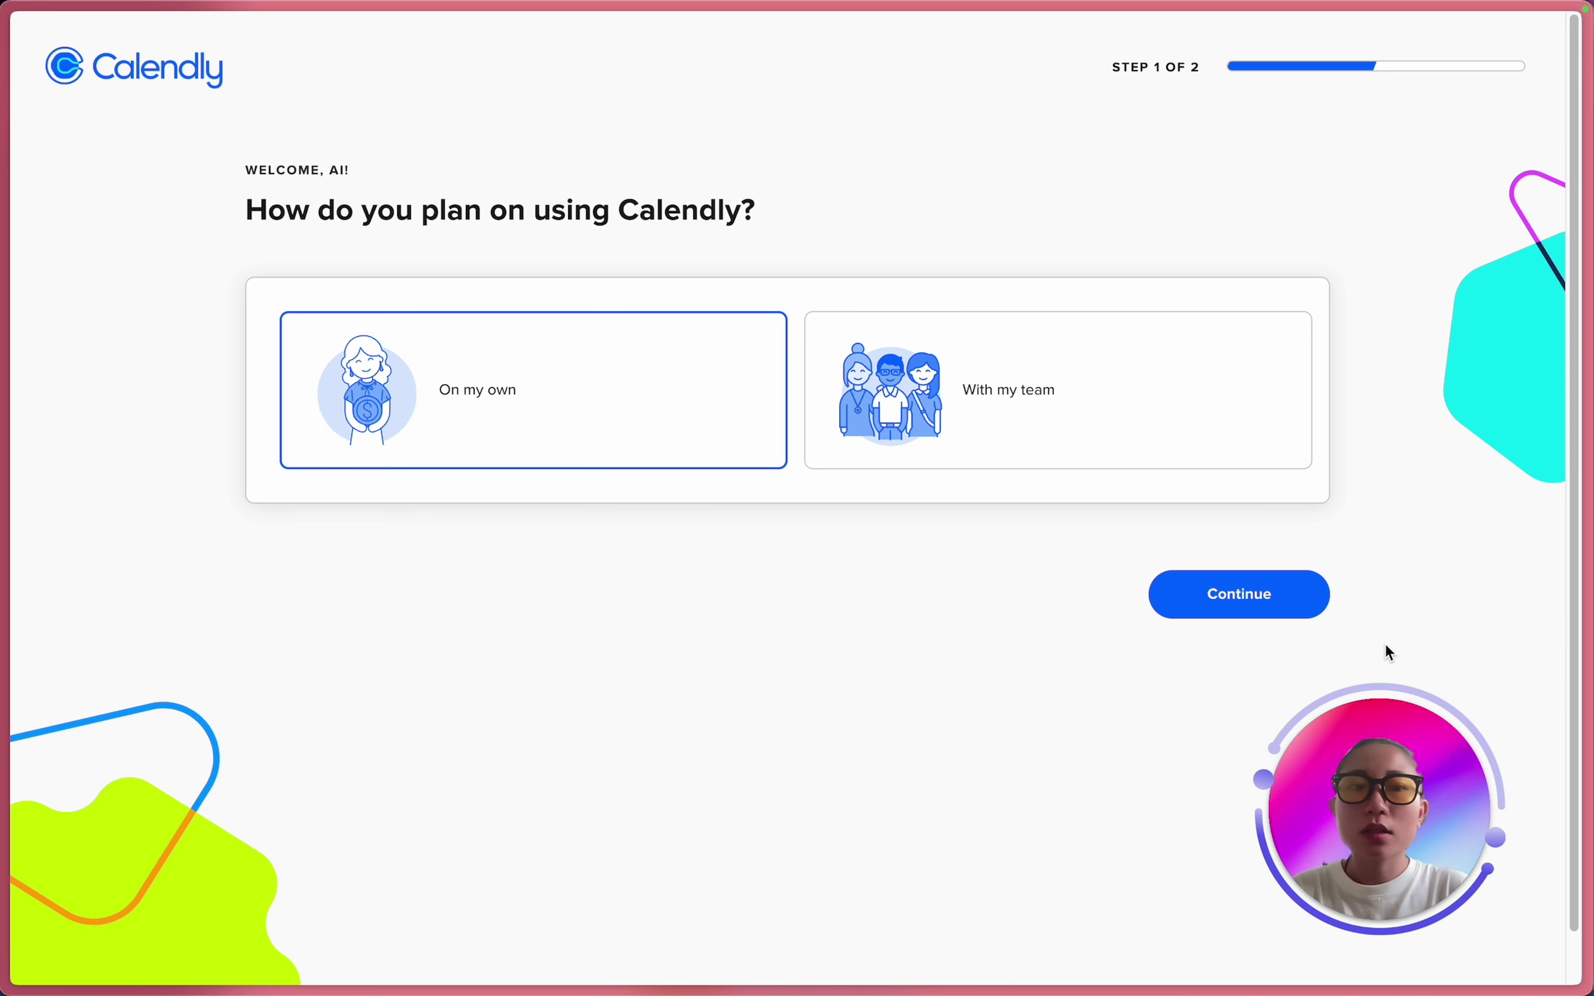
{"action": "left_click", "coordinate": [1243, 596]}
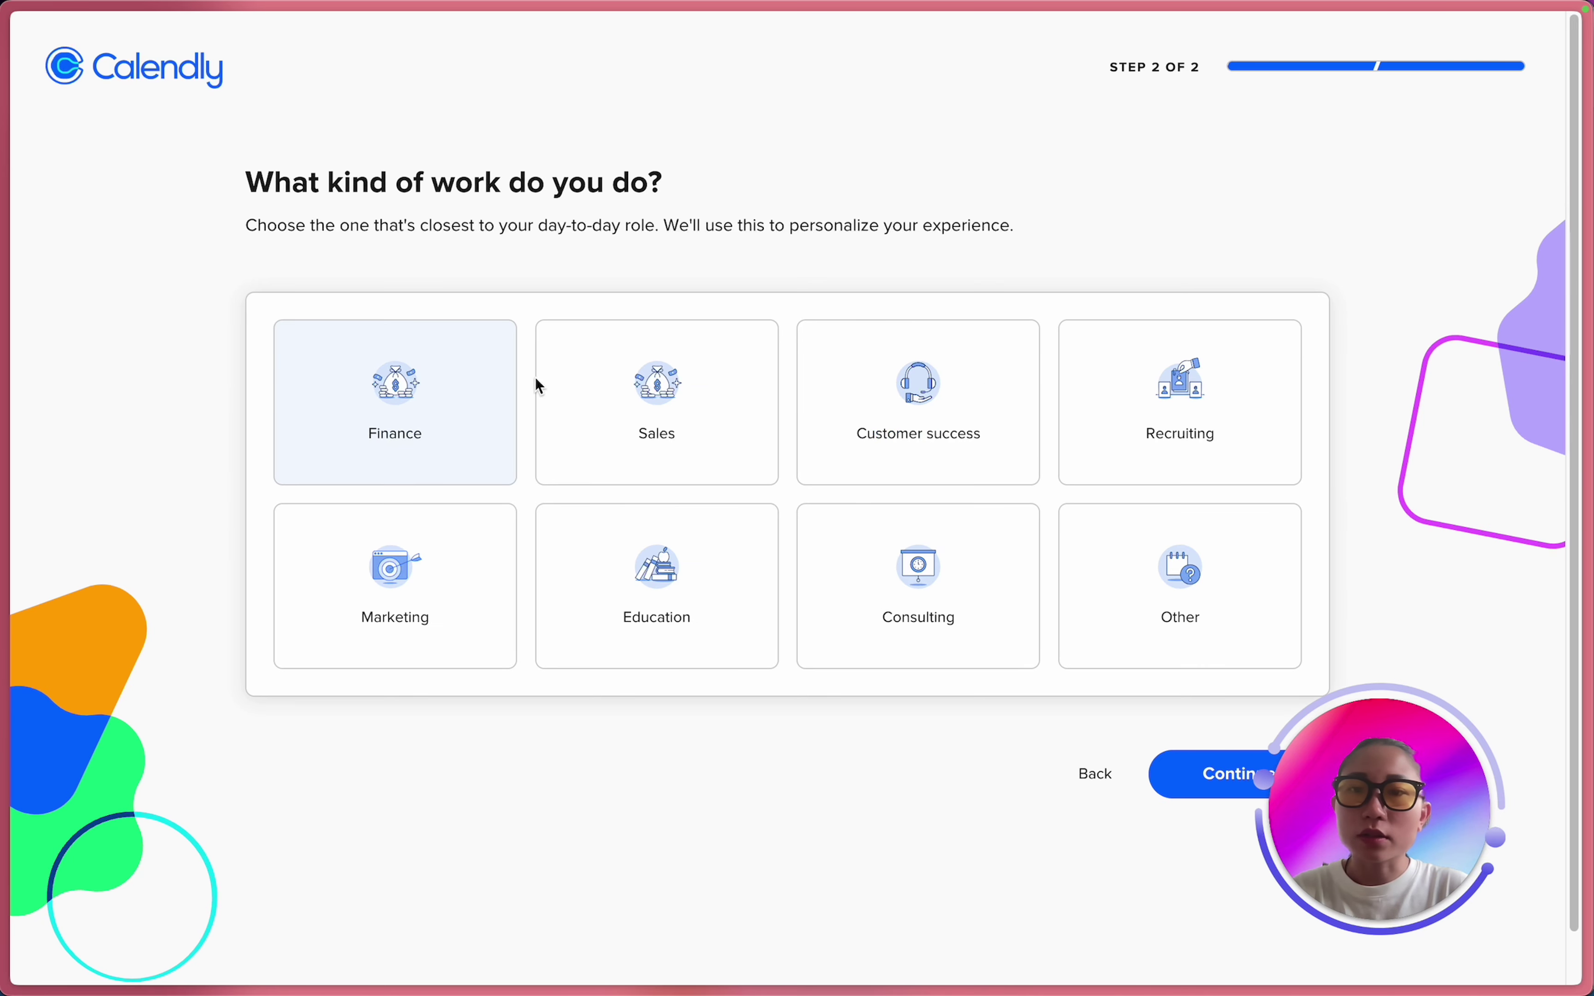
{"action": "left_click", "coordinate": [845, 548]}
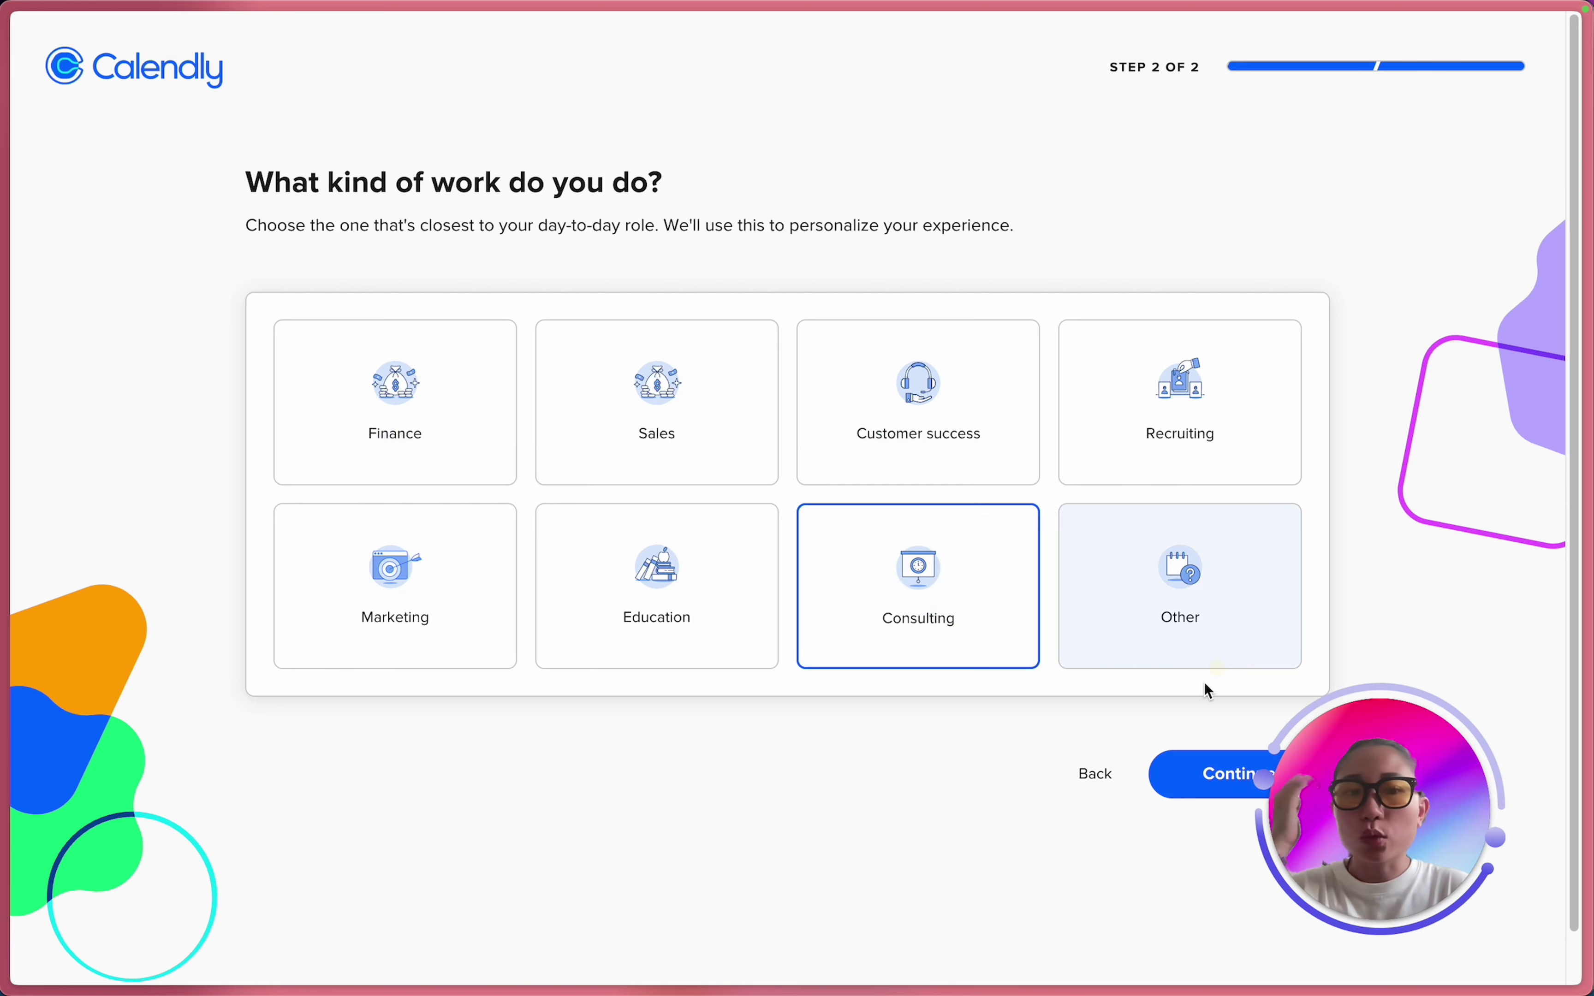
{"action": "left_click", "coordinate": [1193, 770]}
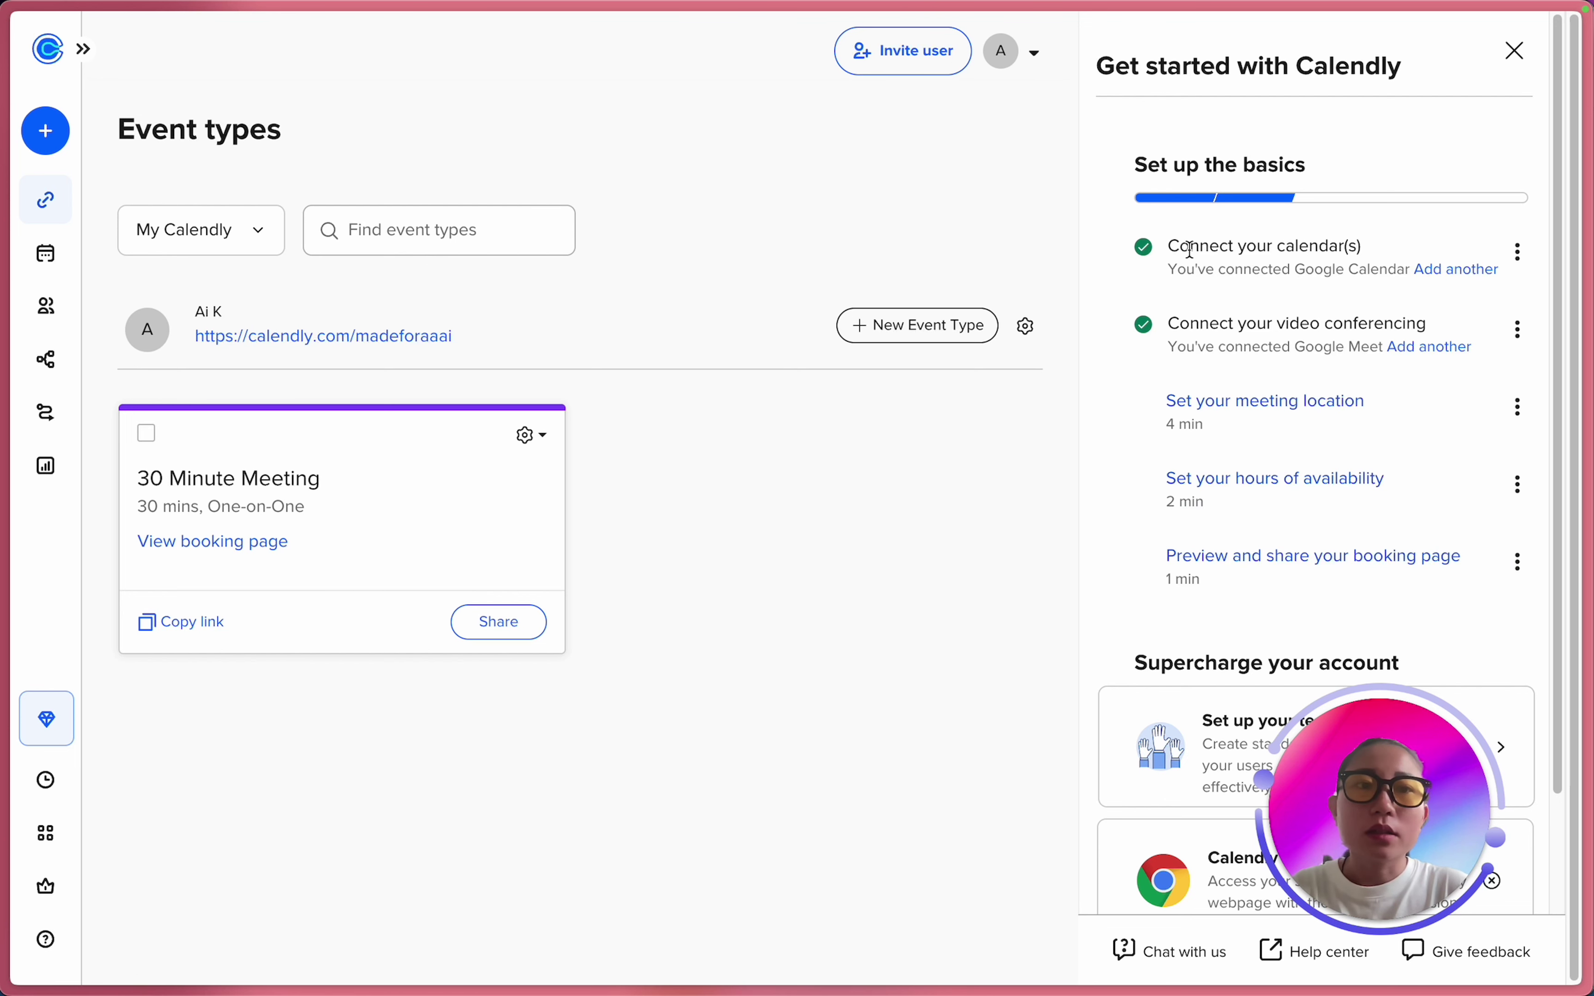
Review the calendar and video conferencing connections in the getting-started checklist, and close the checklist.
{"action": "left_click_drag", "start_coordinate": [1295, 271], "coordinate": [1397, 283]}
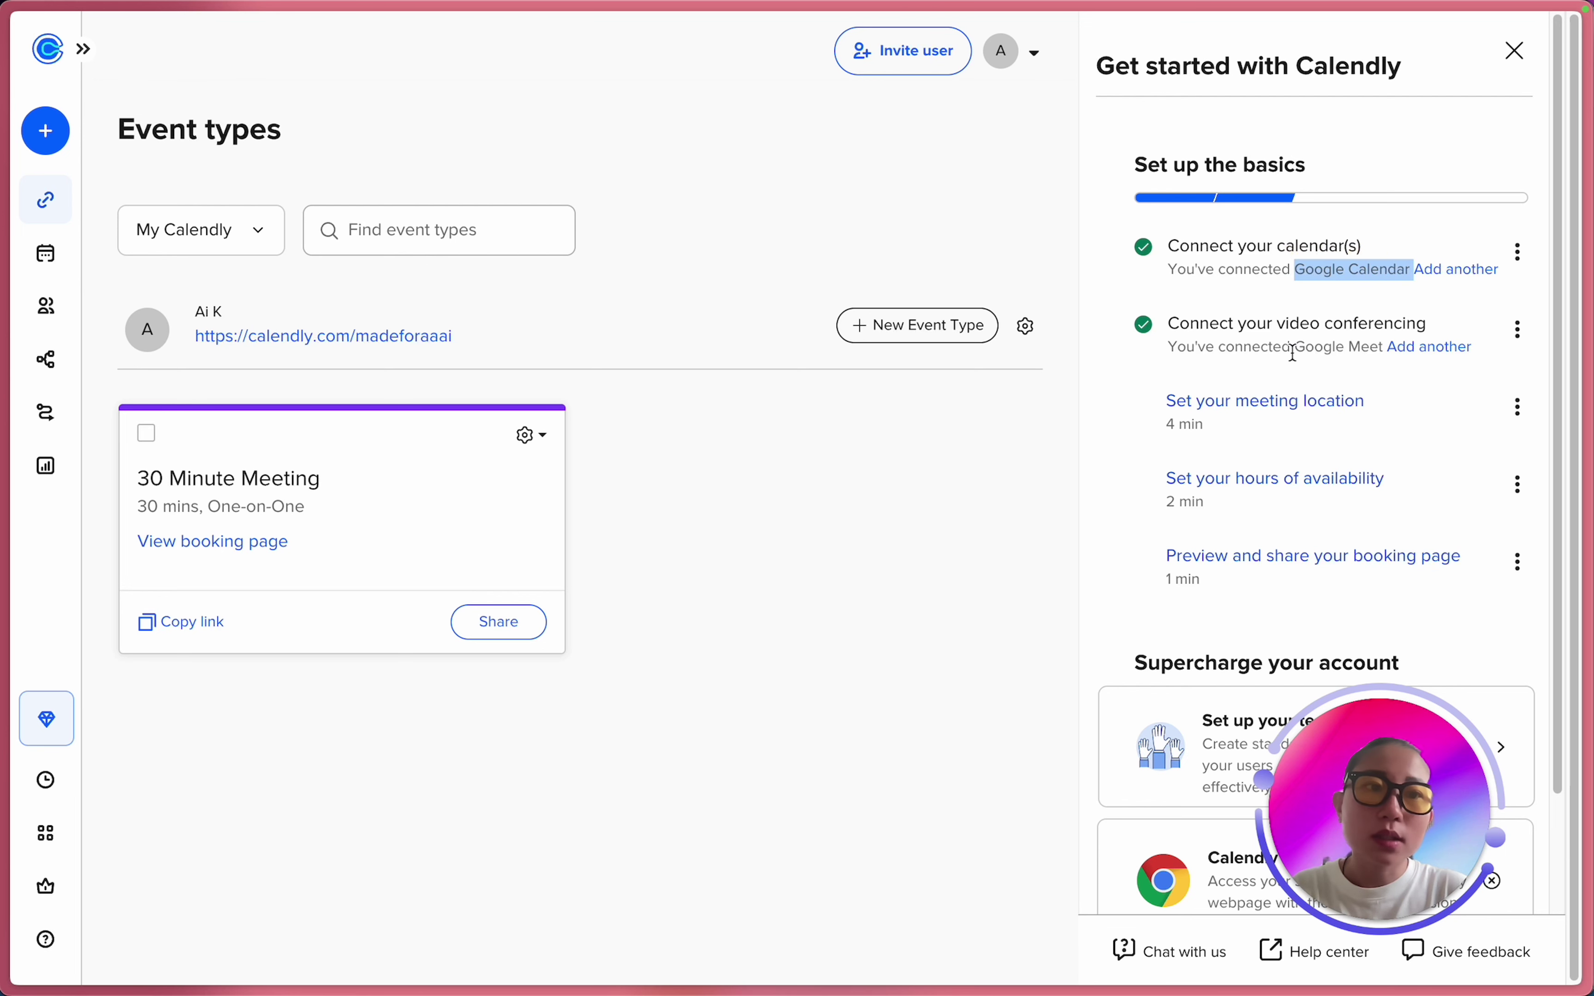
{"action": "left_click_drag", "start_coordinate": [1294, 348], "coordinate": [1386, 348]}
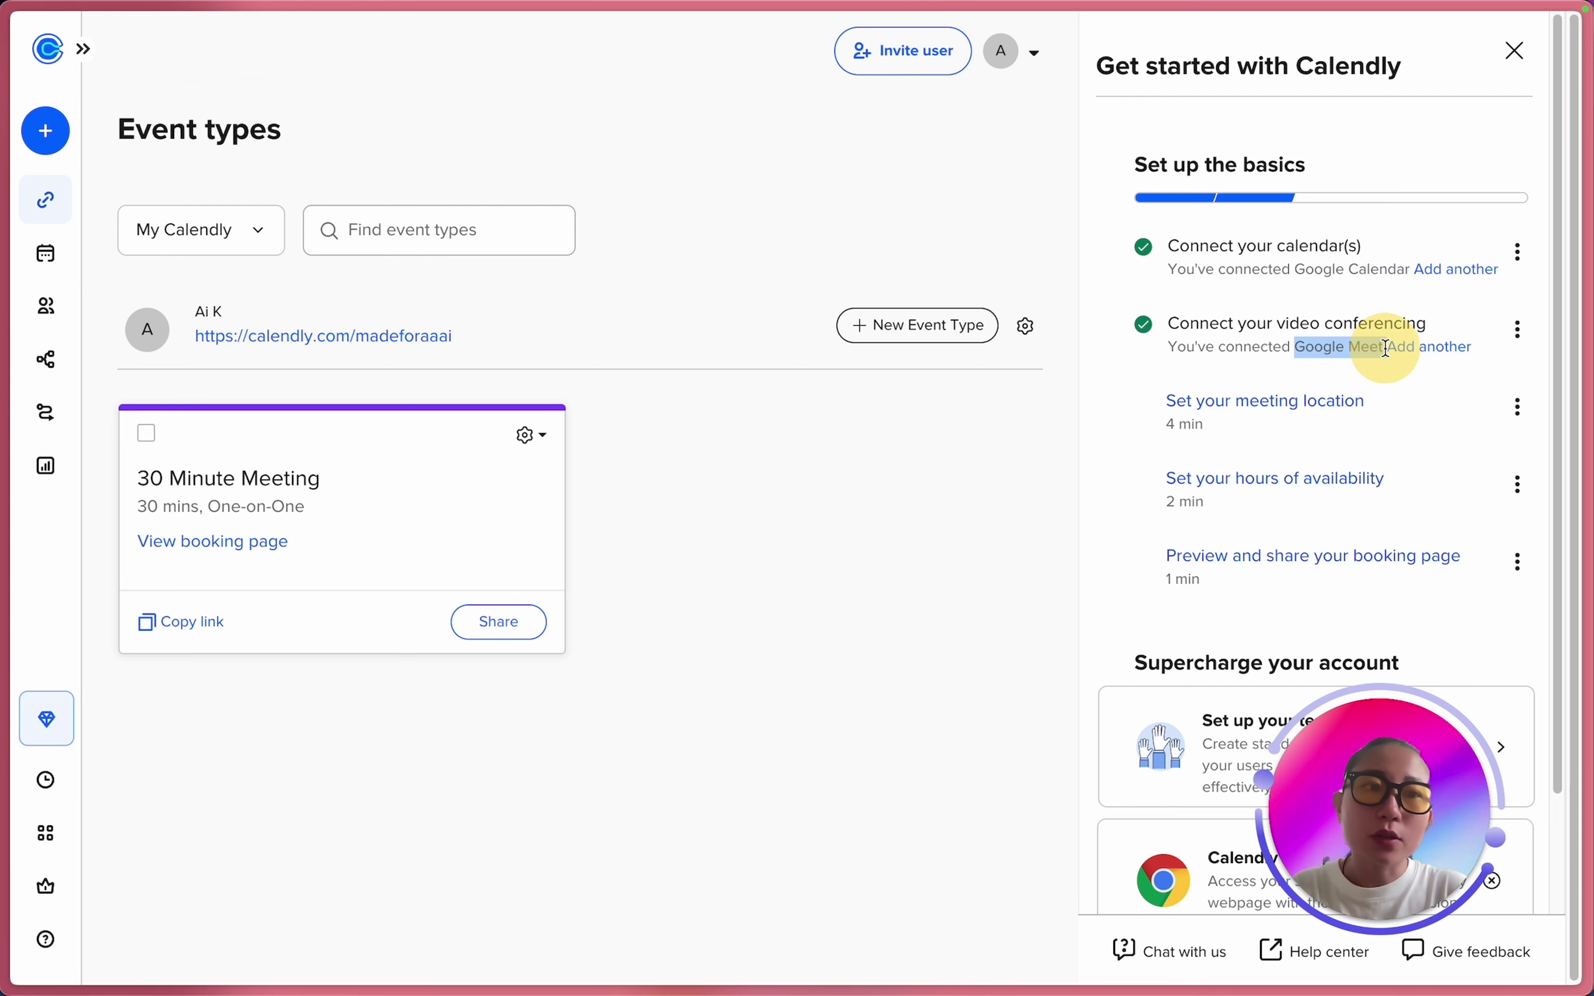
{"action": "left_click", "coordinate": [1351, 347]}
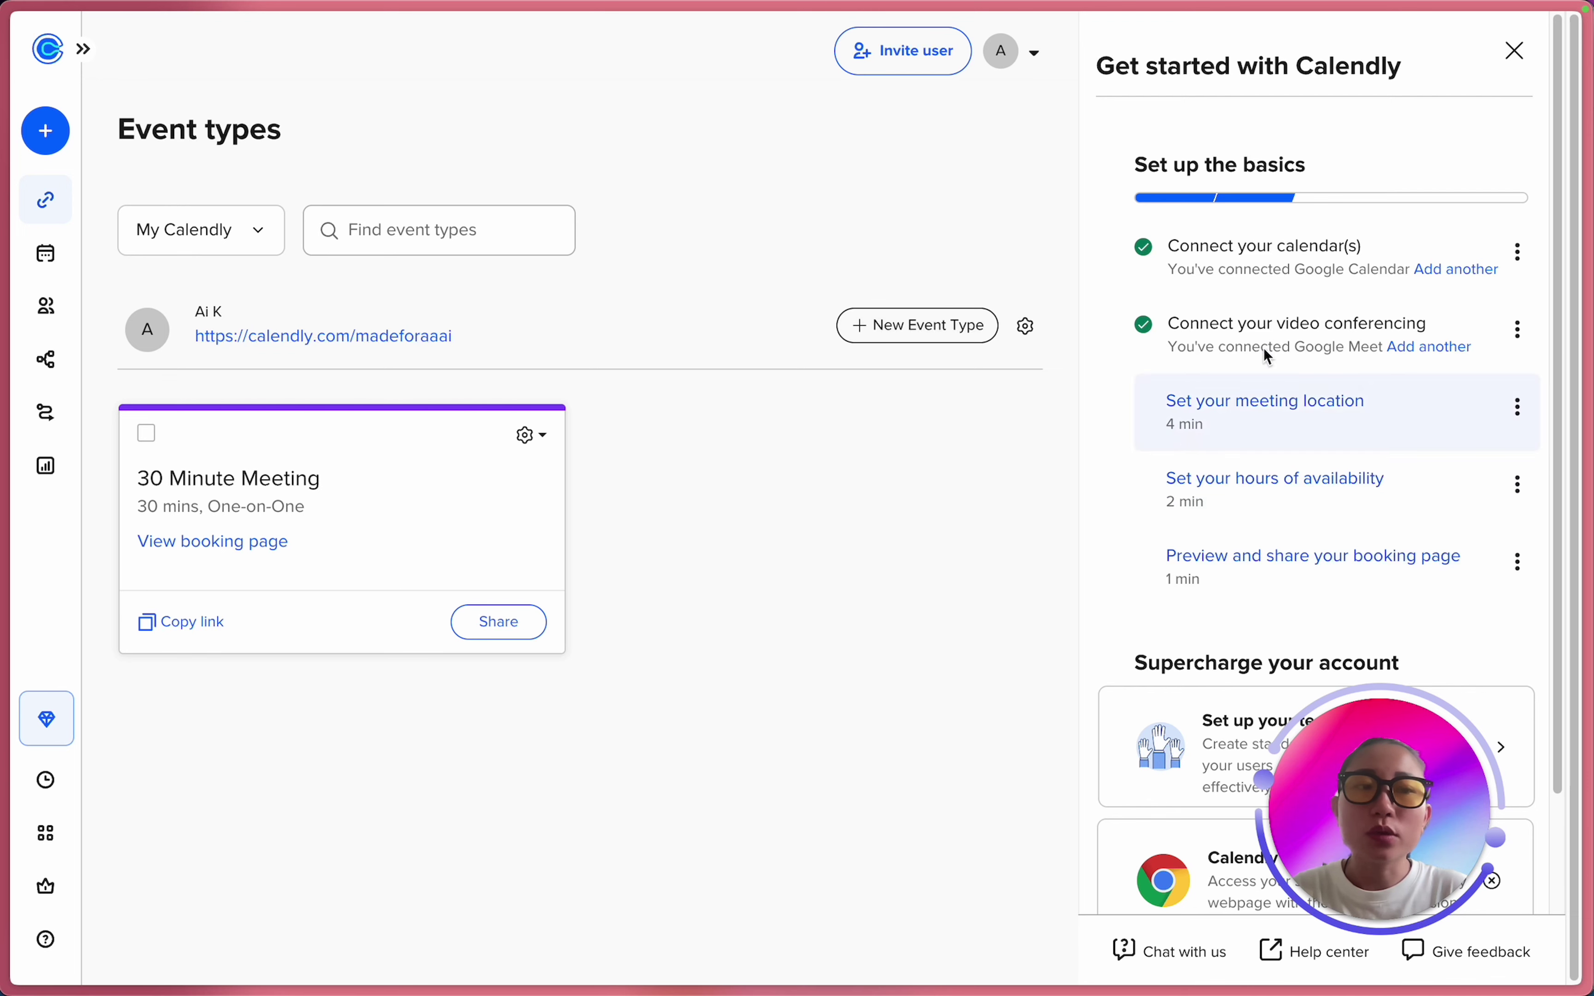
{"action": "left_click", "coordinate": [1514, 52]}
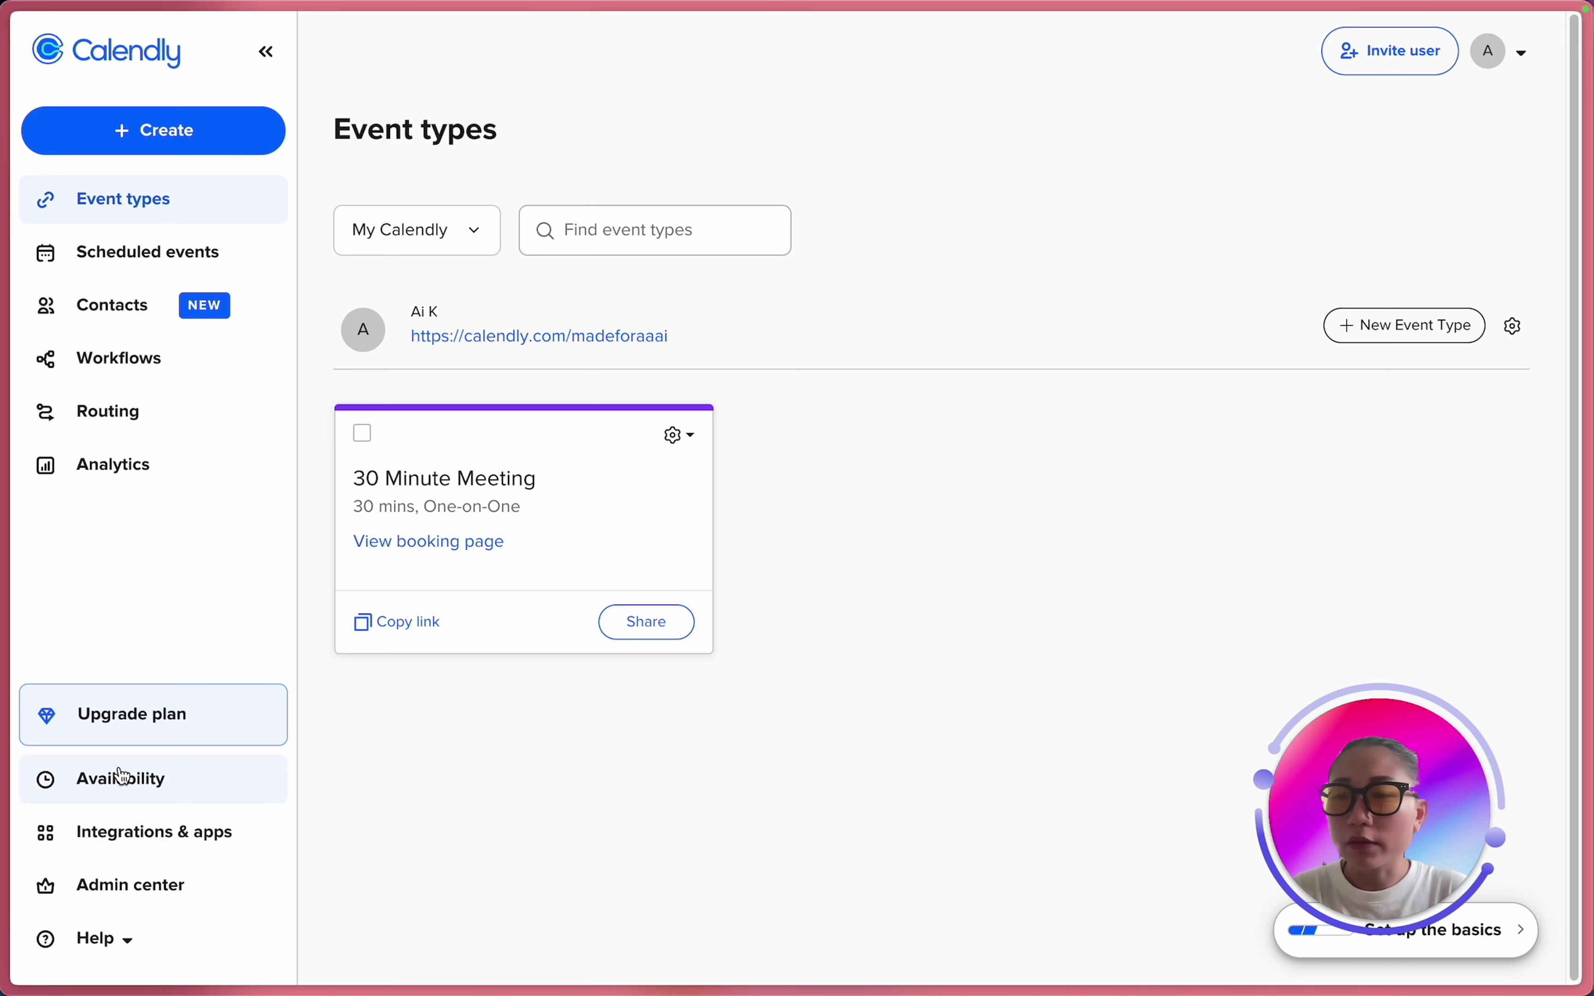
Examine the available Calendars and Video conferencing integrations.
{"action": "left_click", "coordinate": [119, 854]}
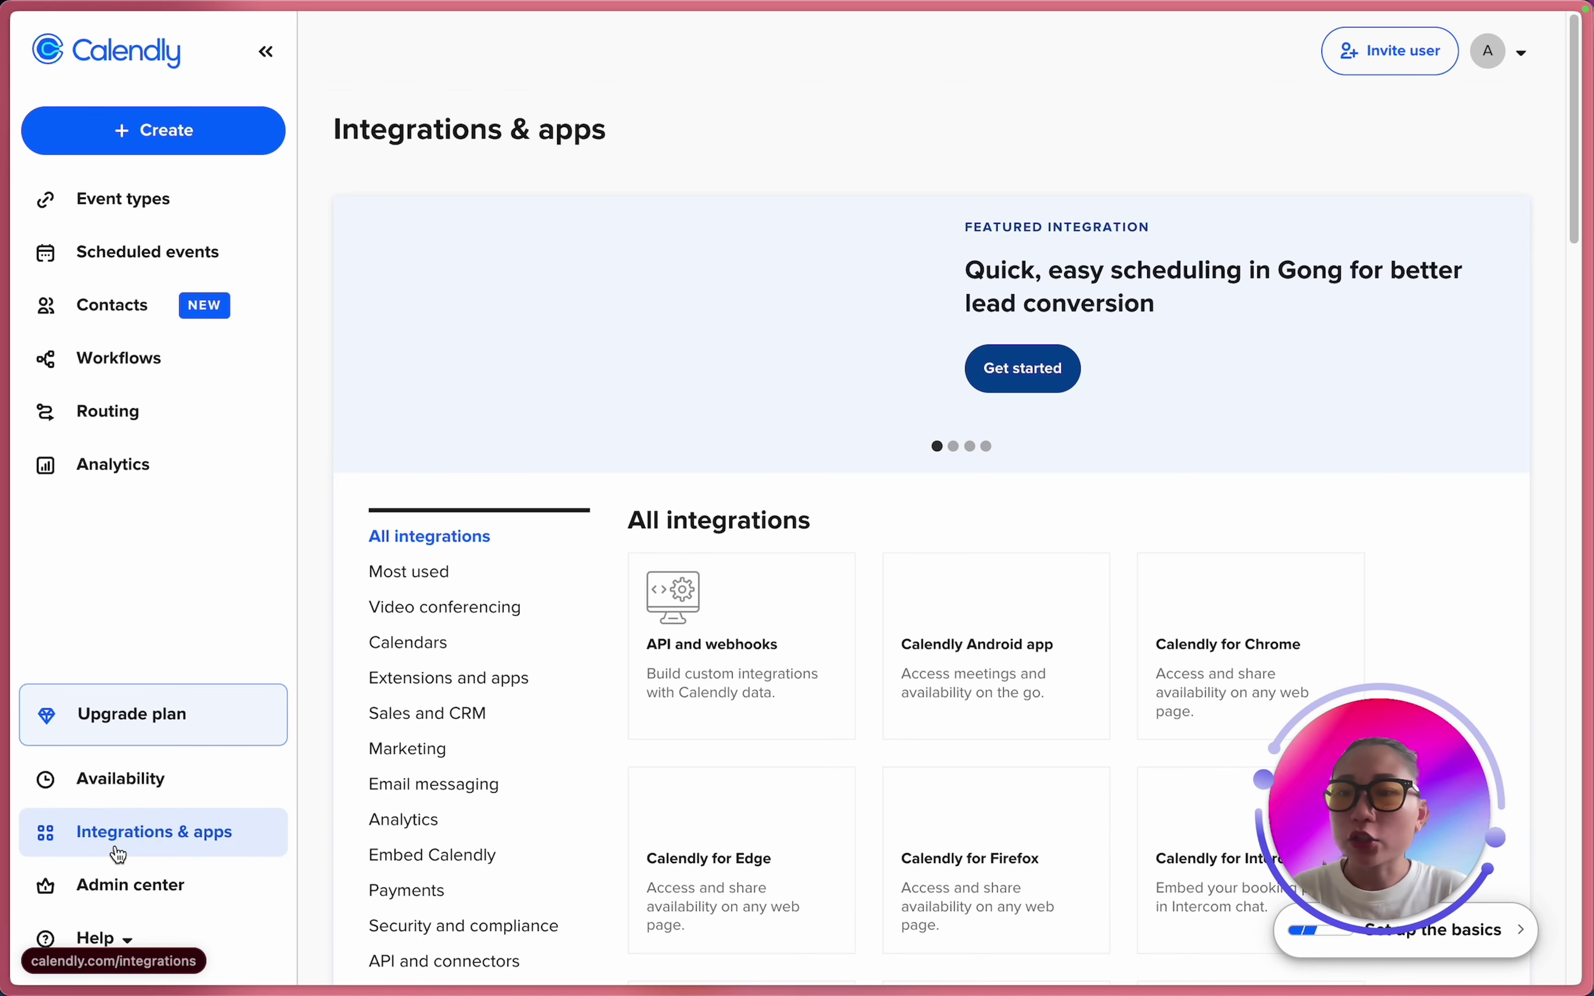
{"action": "scroll", "coordinate": [583, 678], "scroll_direction": "down", "scroll_amount": 3}
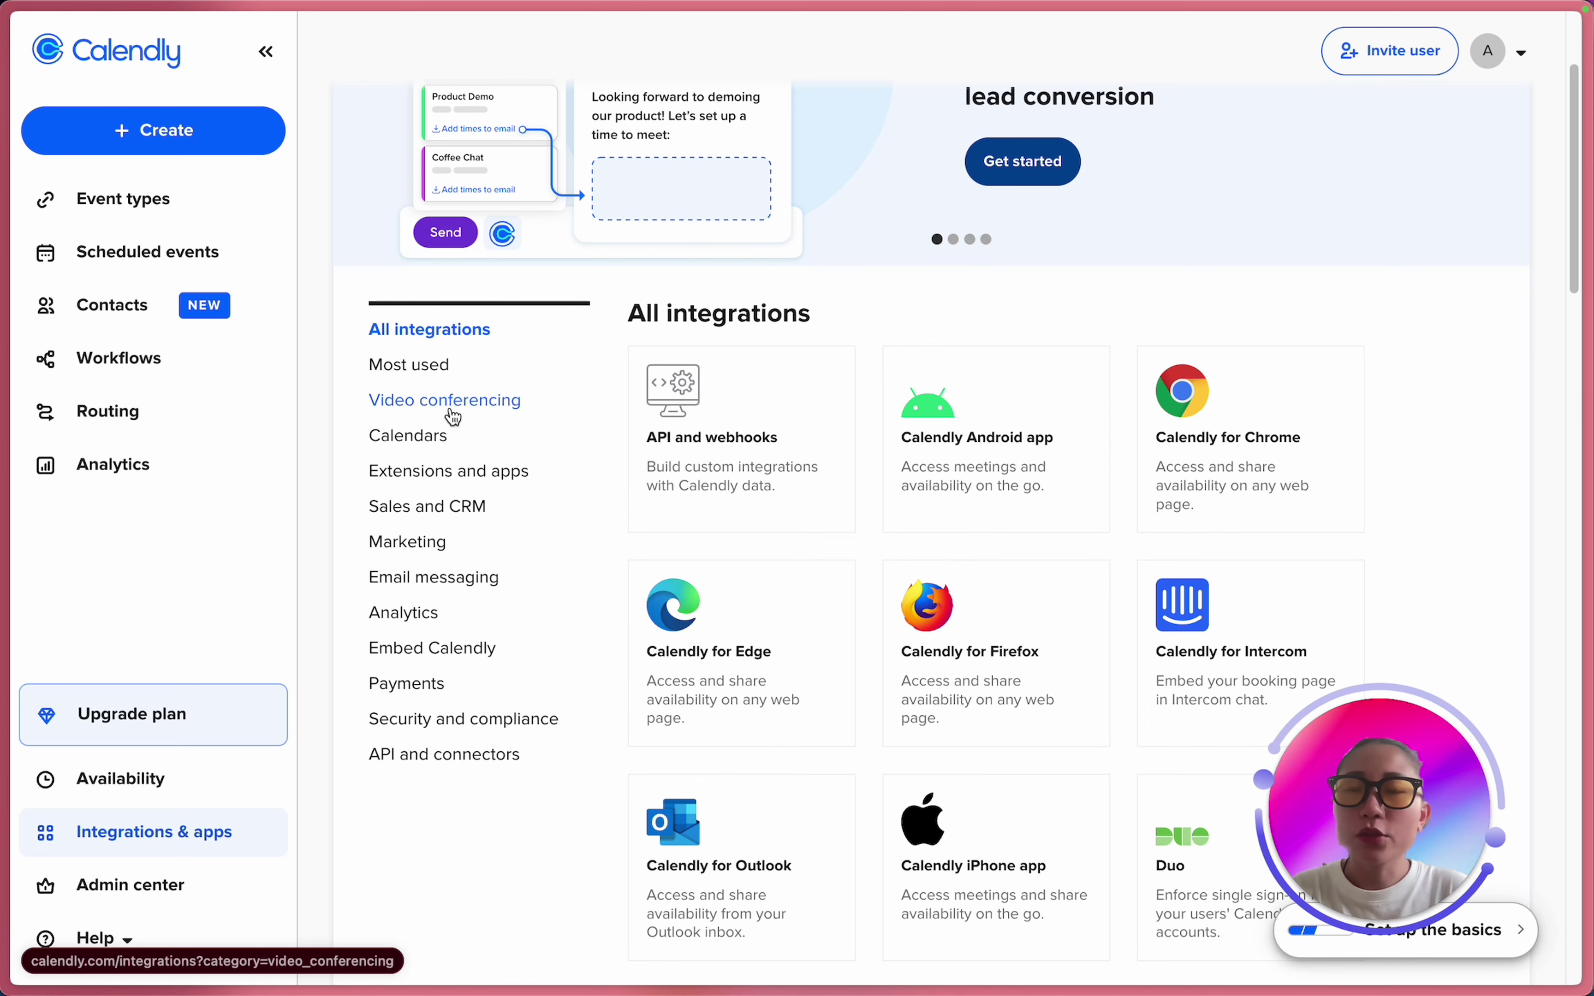
{"action": "left_click", "coordinate": [445, 440]}
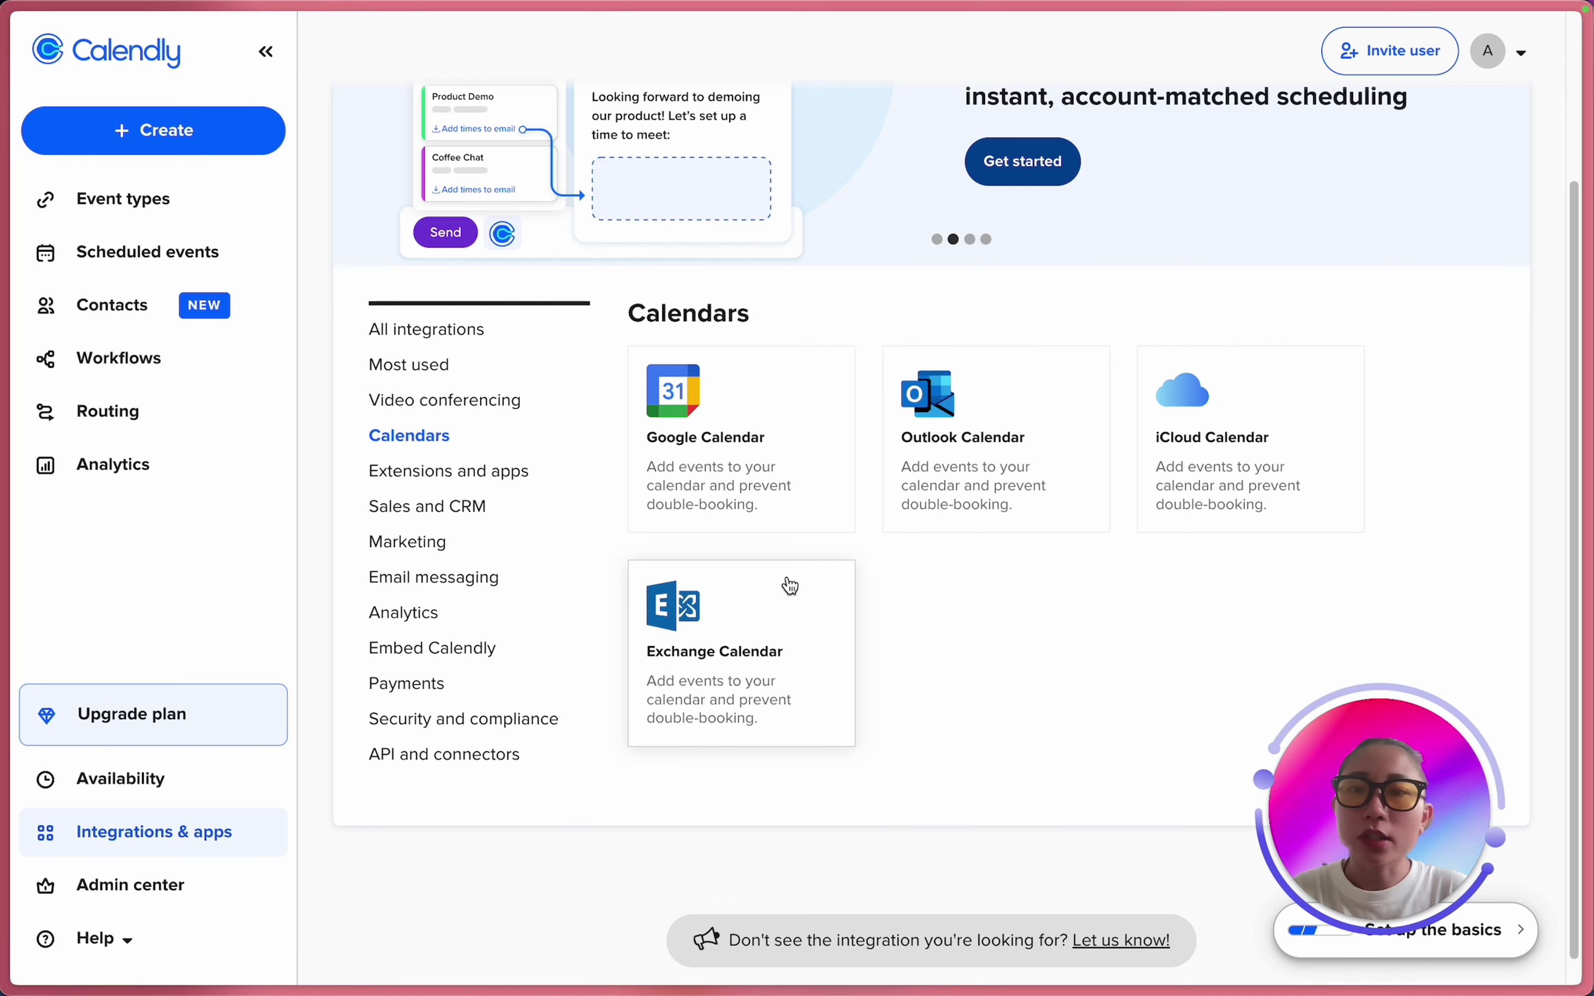
{"action": "left_click", "coordinate": [465, 404]}
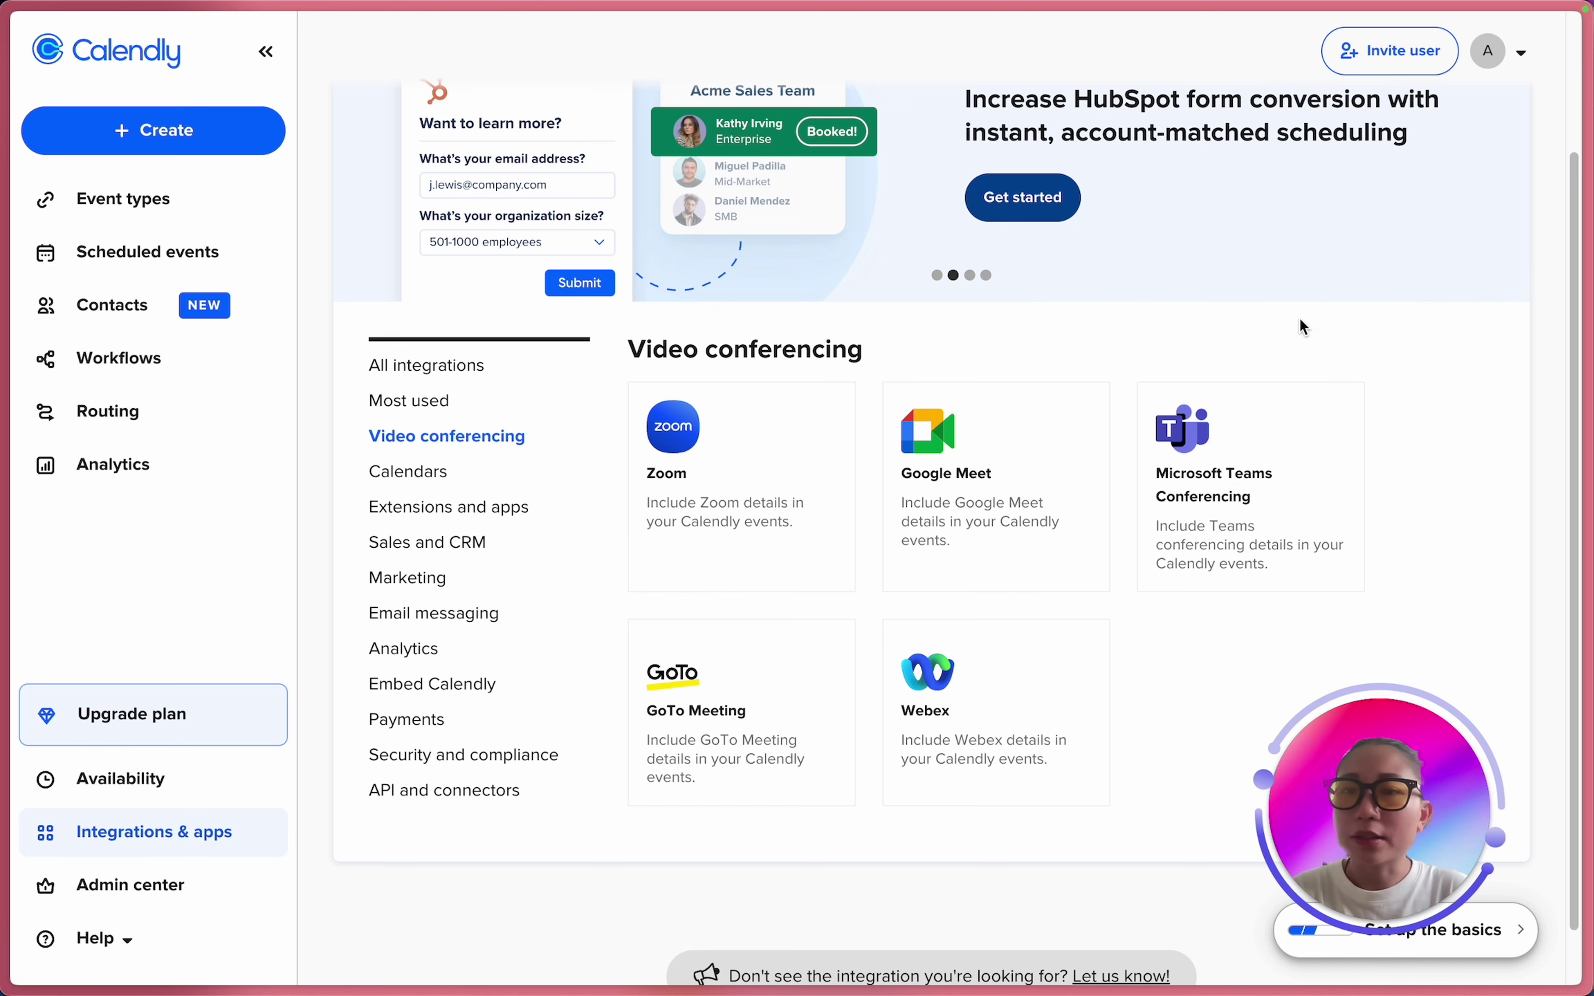
Switch to Google Calendar and start a Deep work event on Sunday, July 14, from 9:00am to 12:00pm.
{"action": "mouse_move", "coordinate": [46, 360]}
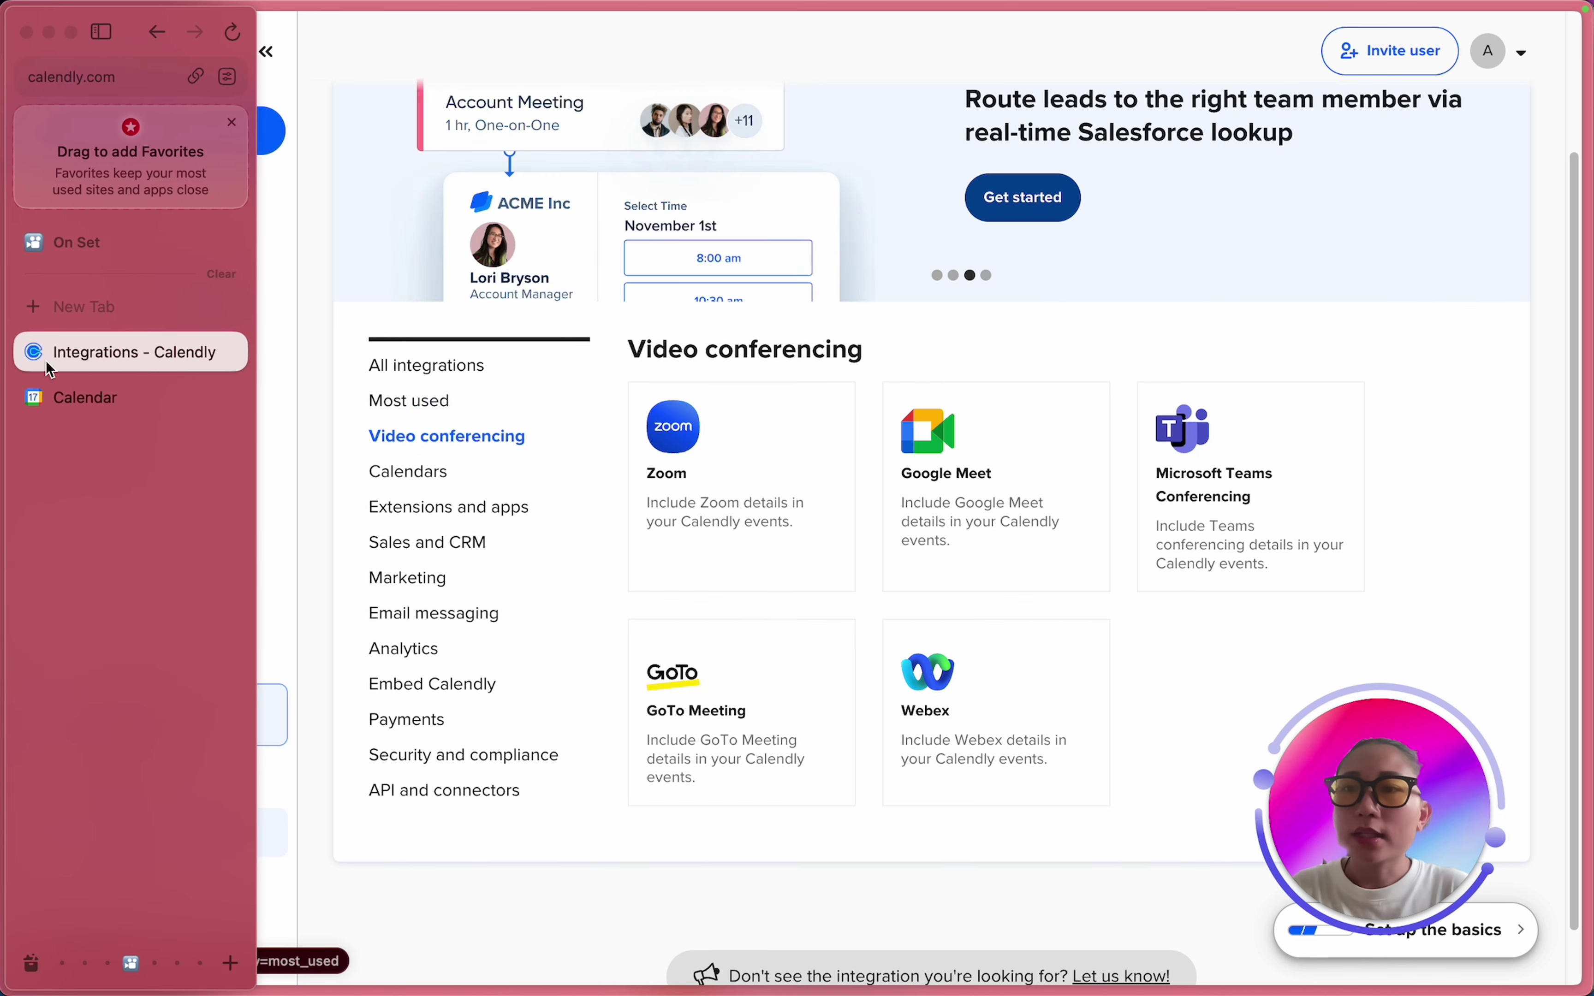
{"action": "left_click", "coordinate": [63, 398]}
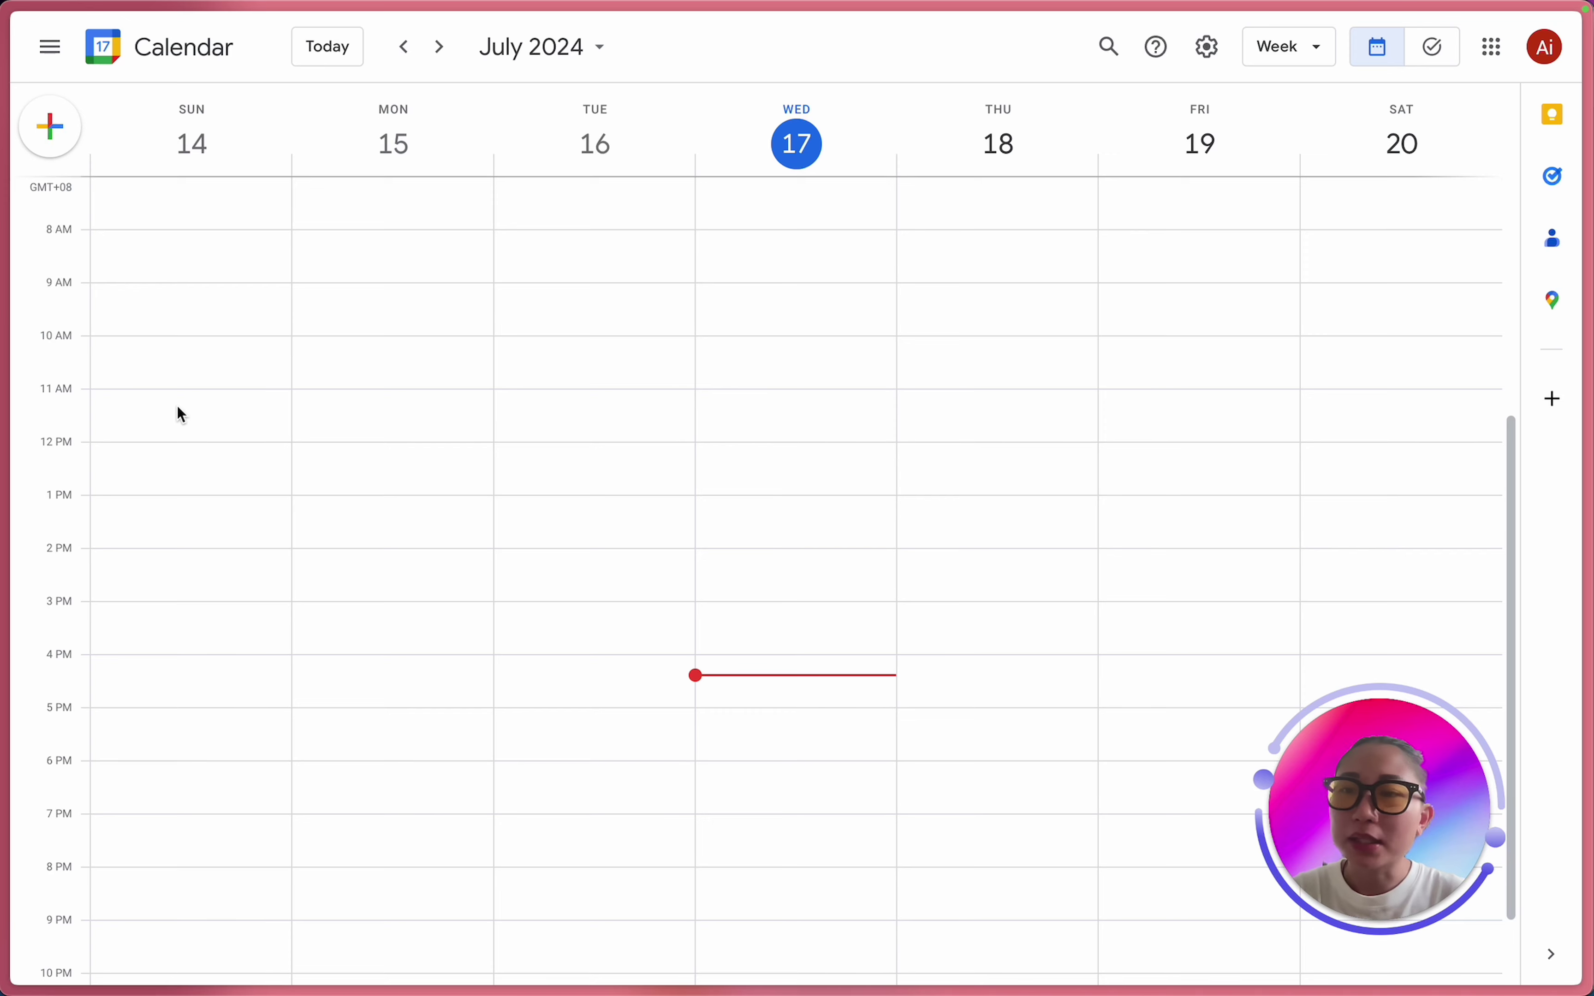
{"action": "left_click", "coordinate": [101, 309]}
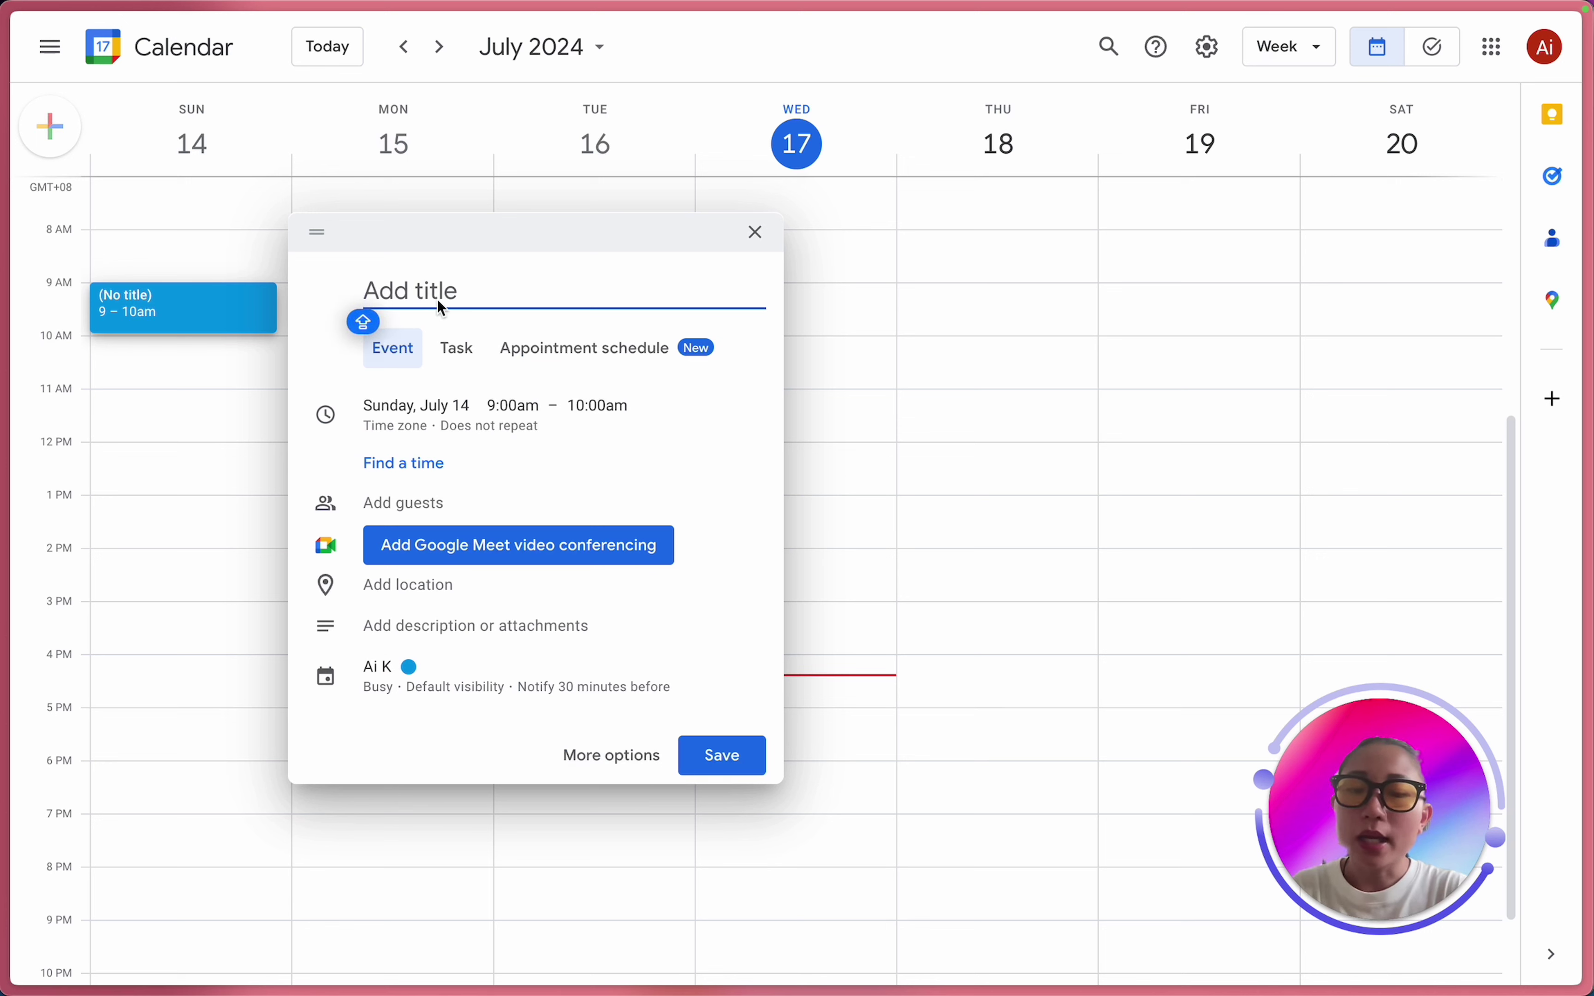
{"action": "type", "text": "Deep work"}
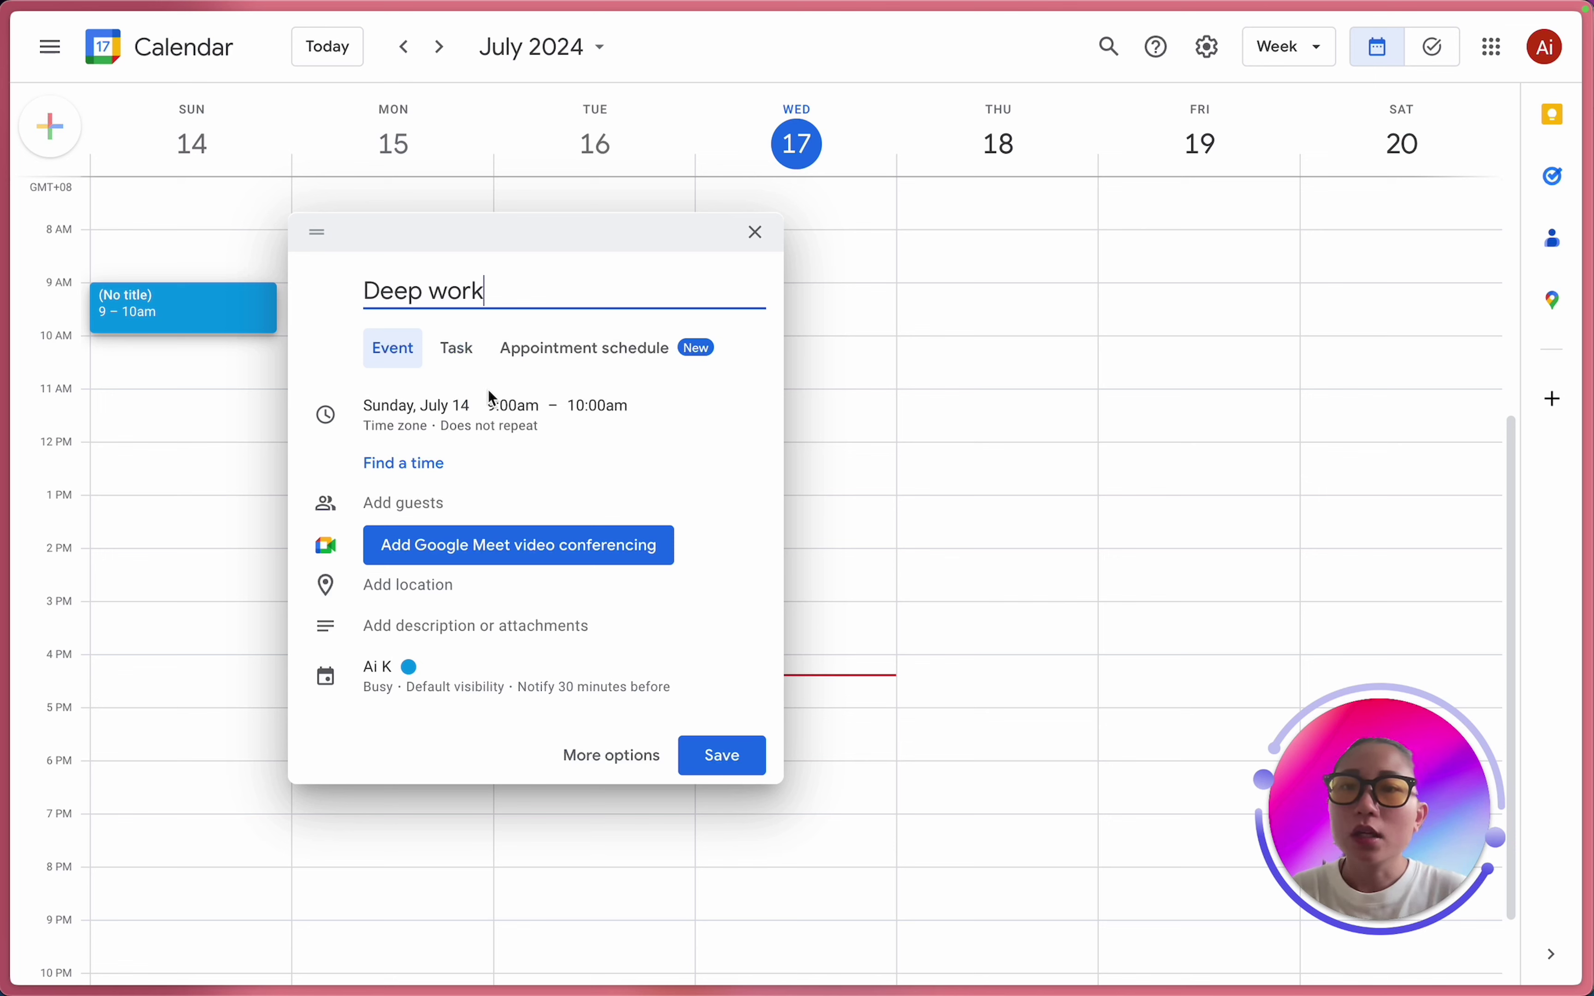
{"action": "left_click", "coordinate": [584, 412]}
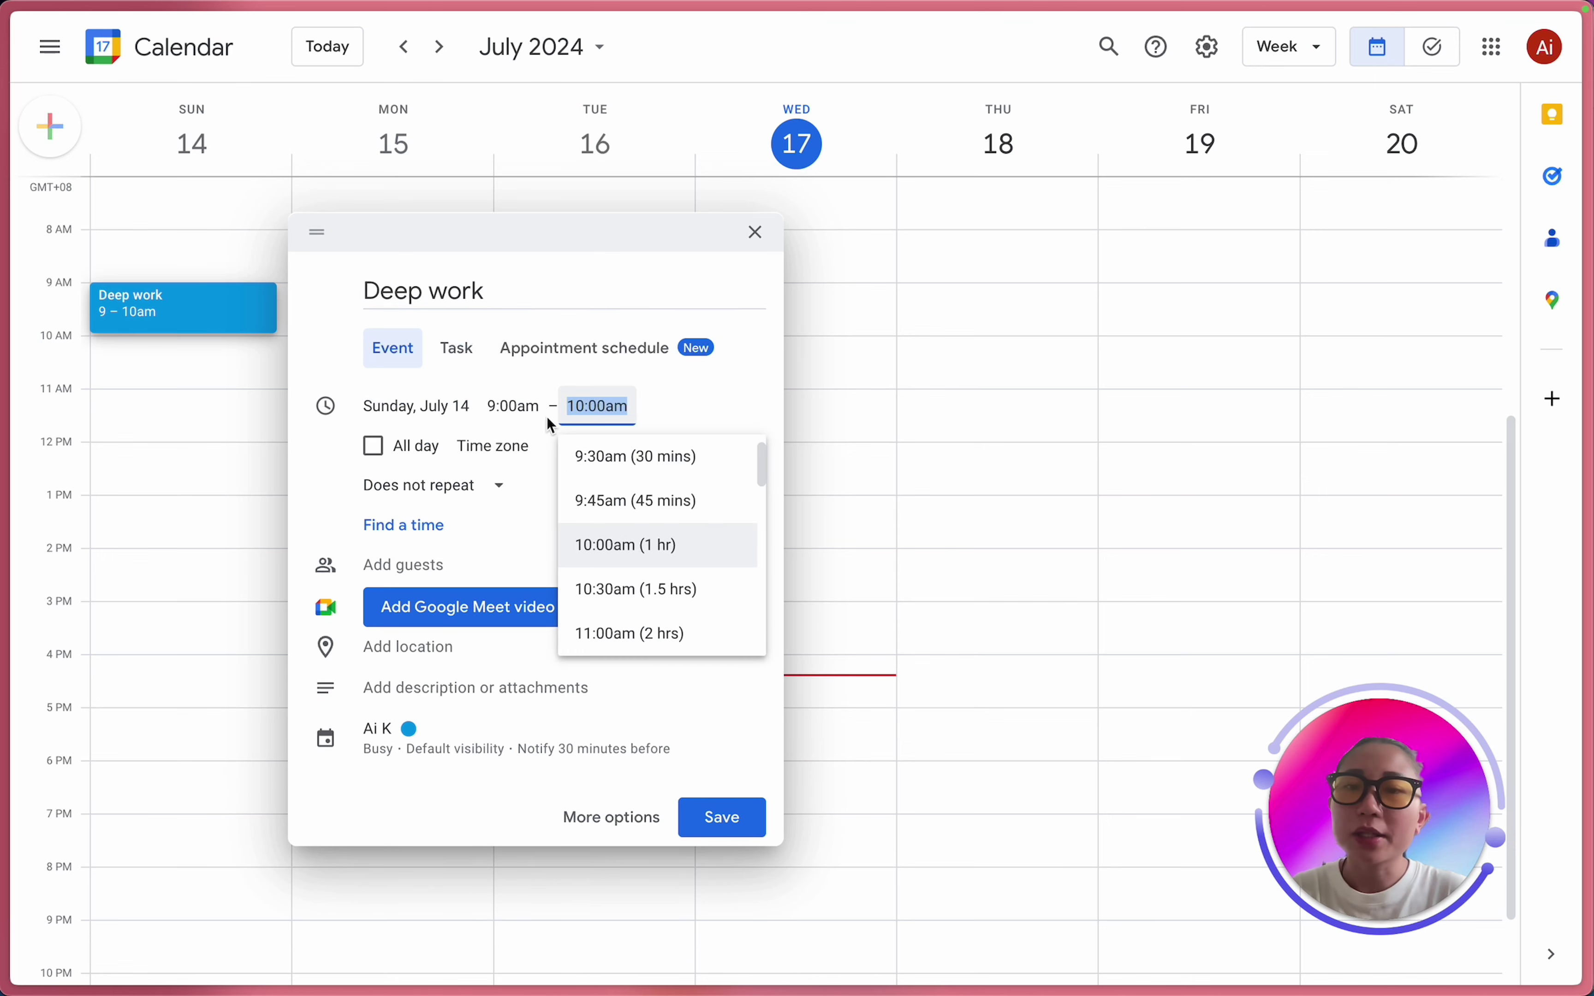
{"action": "scroll", "coordinate": [652, 527], "scroll_direction": "down", "scroll_amount": 4}
{"action": "scroll", "coordinate": [652, 566], "scroll_direction": "up", "scroll_amount": 4}
{"action": "left_click", "coordinate": [636, 550]}
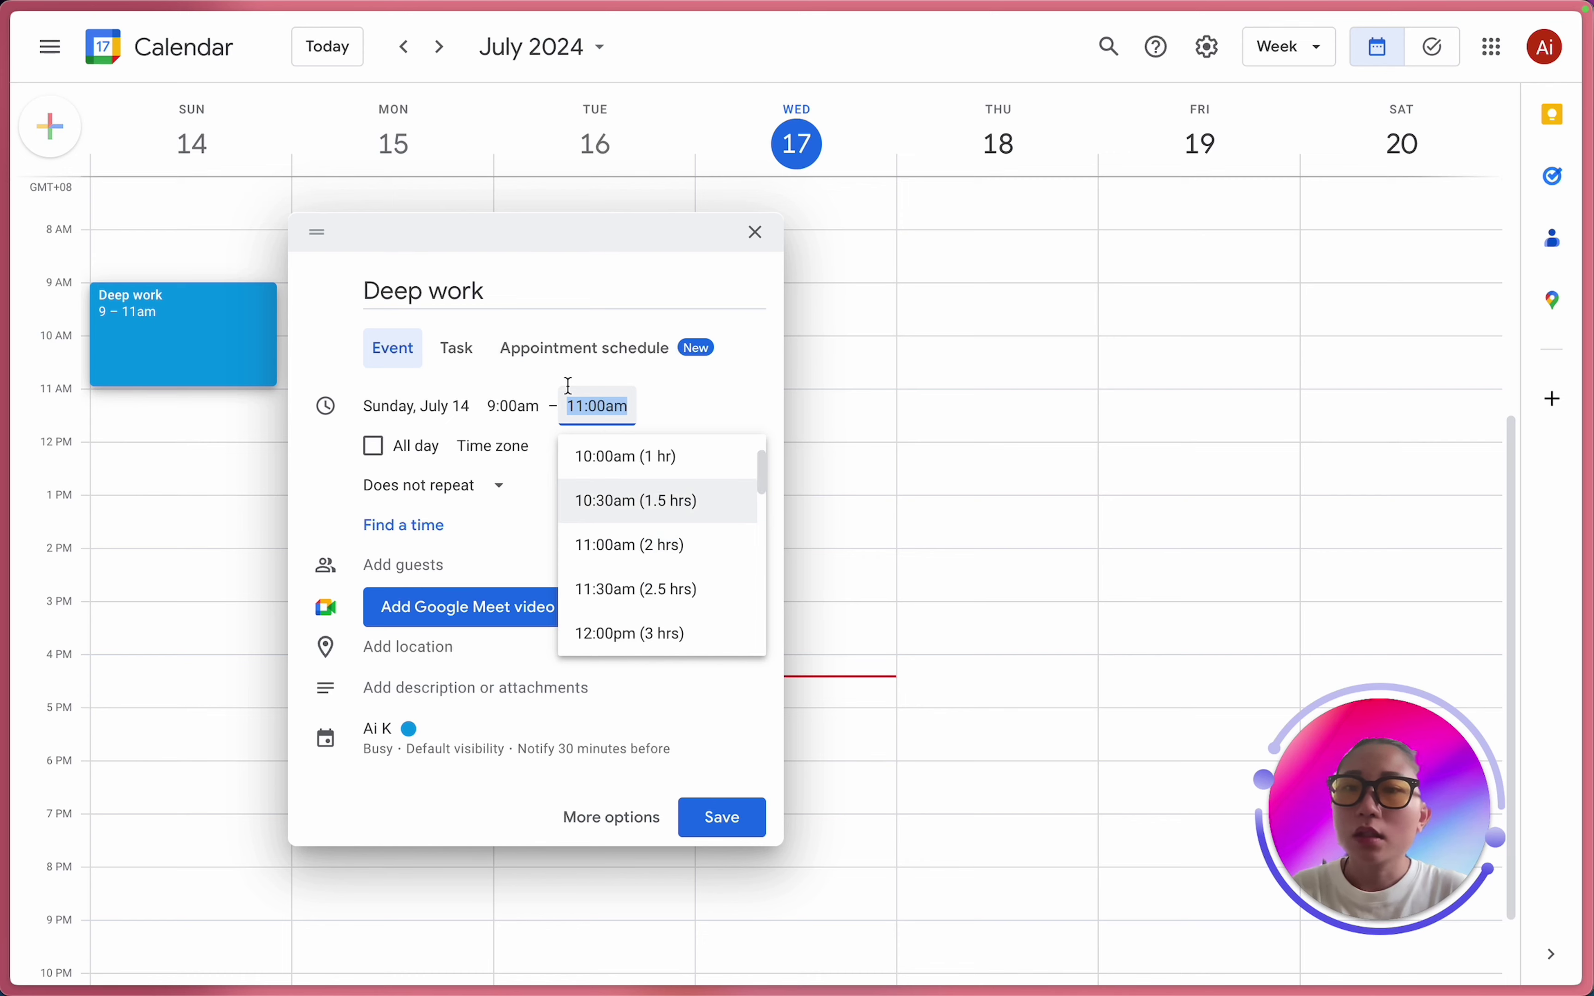
{"action": "left_click", "coordinate": [629, 633]}
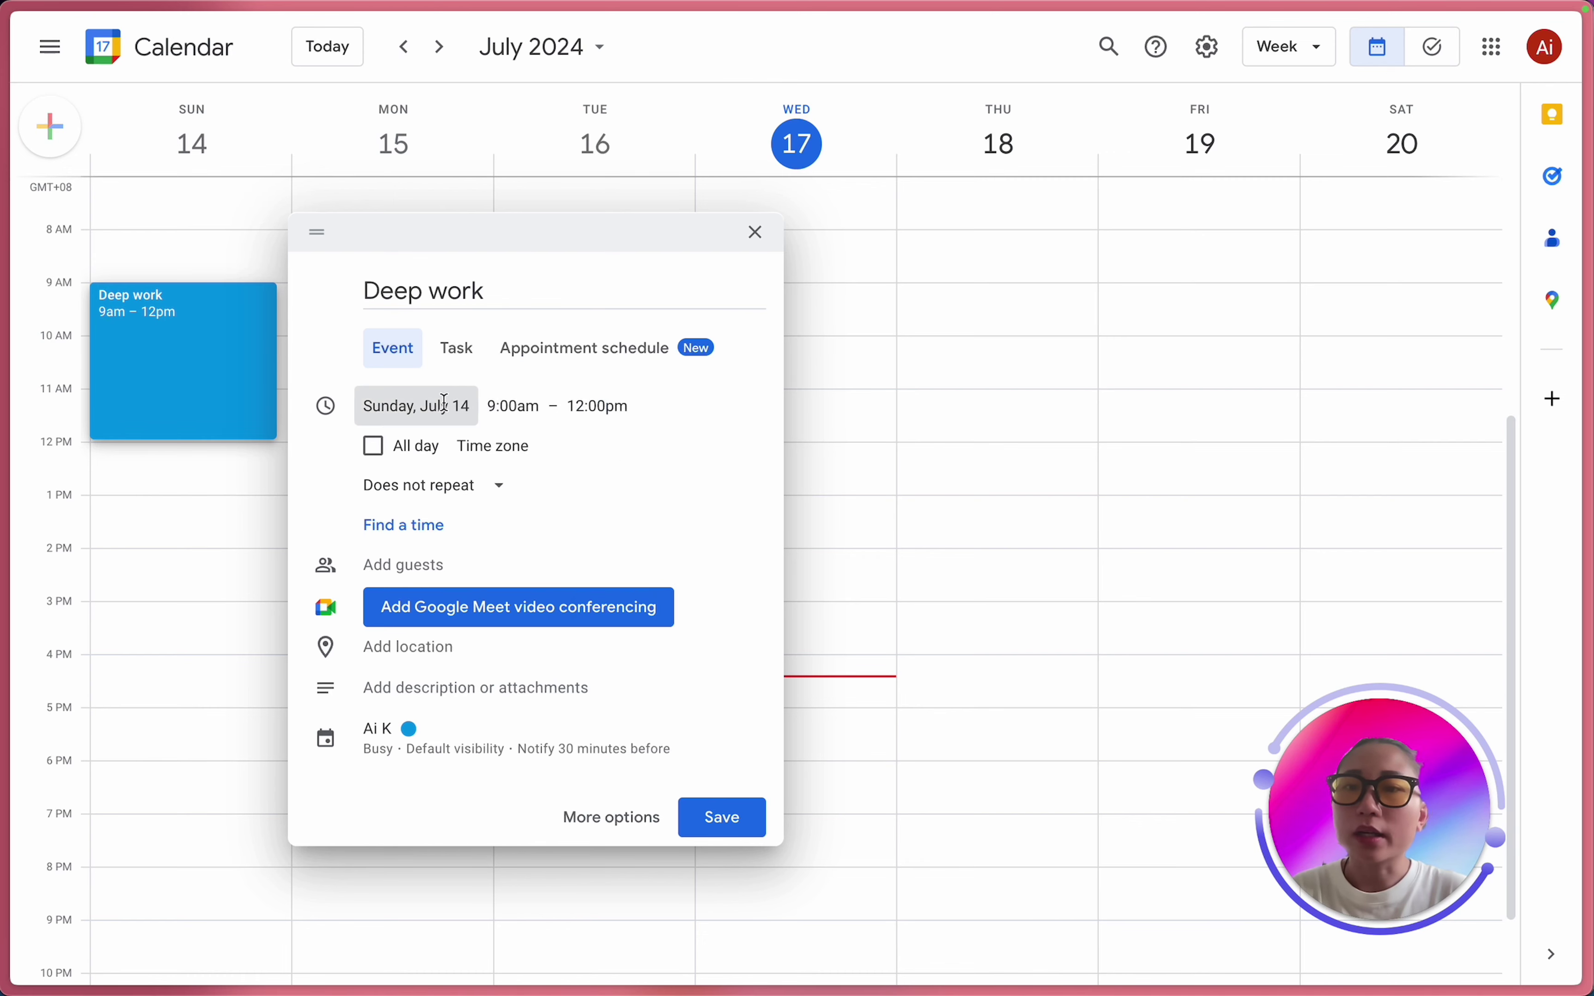
Set the Deep work event to repeat every weekday (Monday to Friday).
{"action": "left_click", "coordinate": [507, 448]}
{"action": "left_click", "coordinate": [505, 488]}
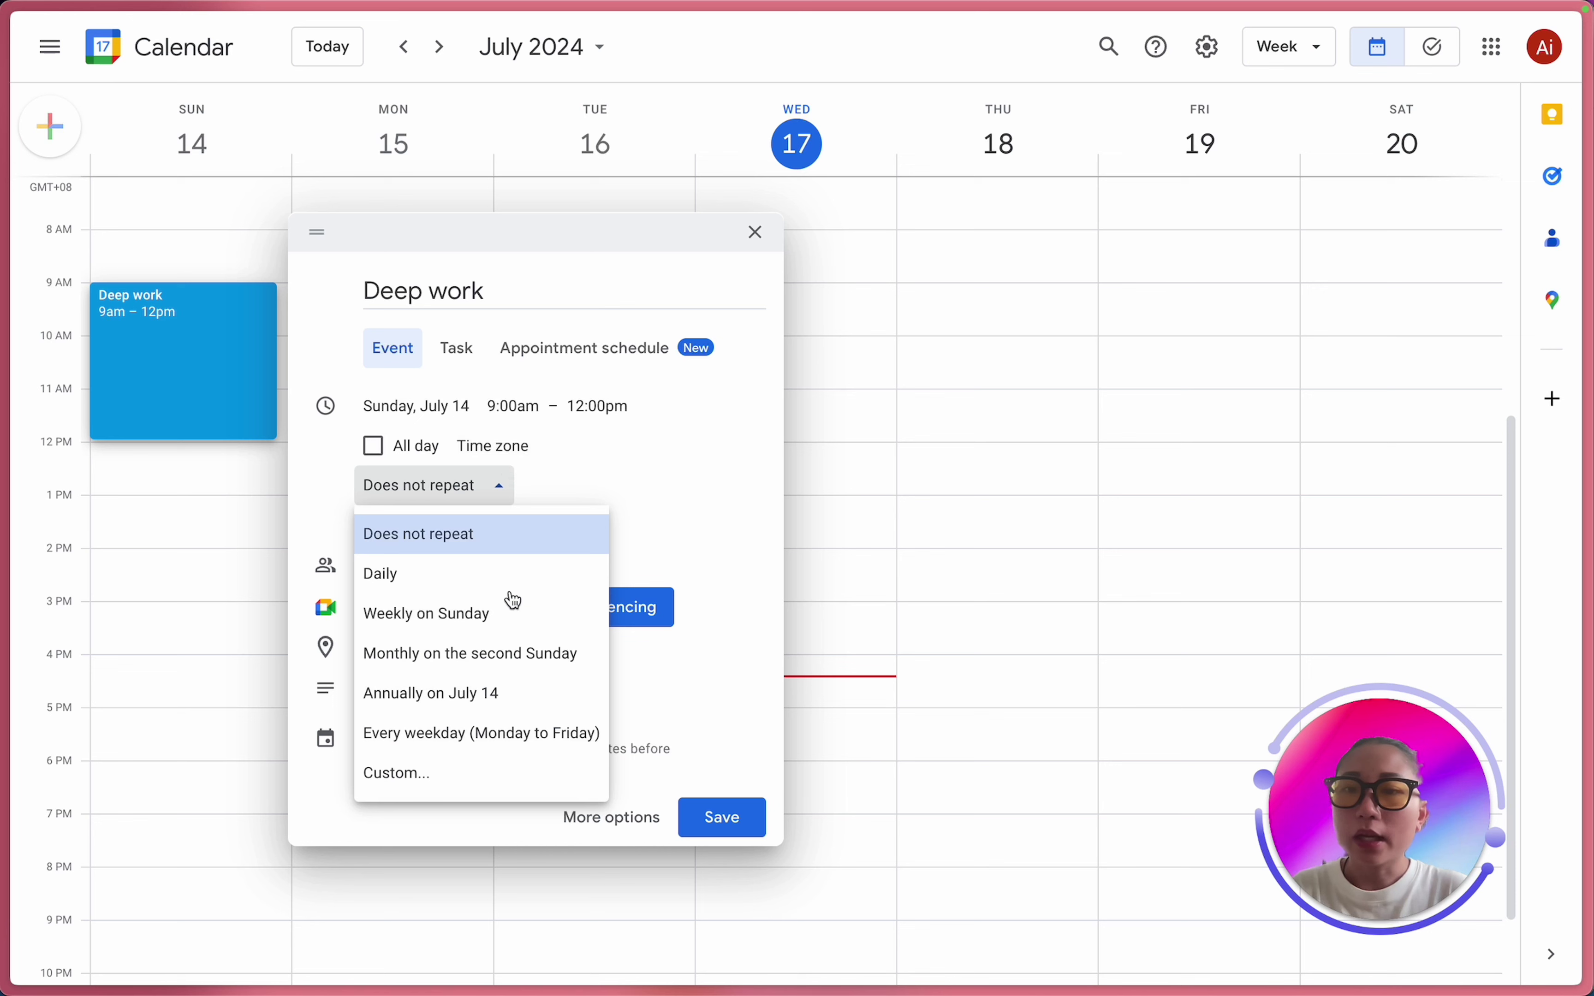
{"action": "left_click", "coordinate": [454, 572]}
{"action": "left_click", "coordinate": [395, 486]}
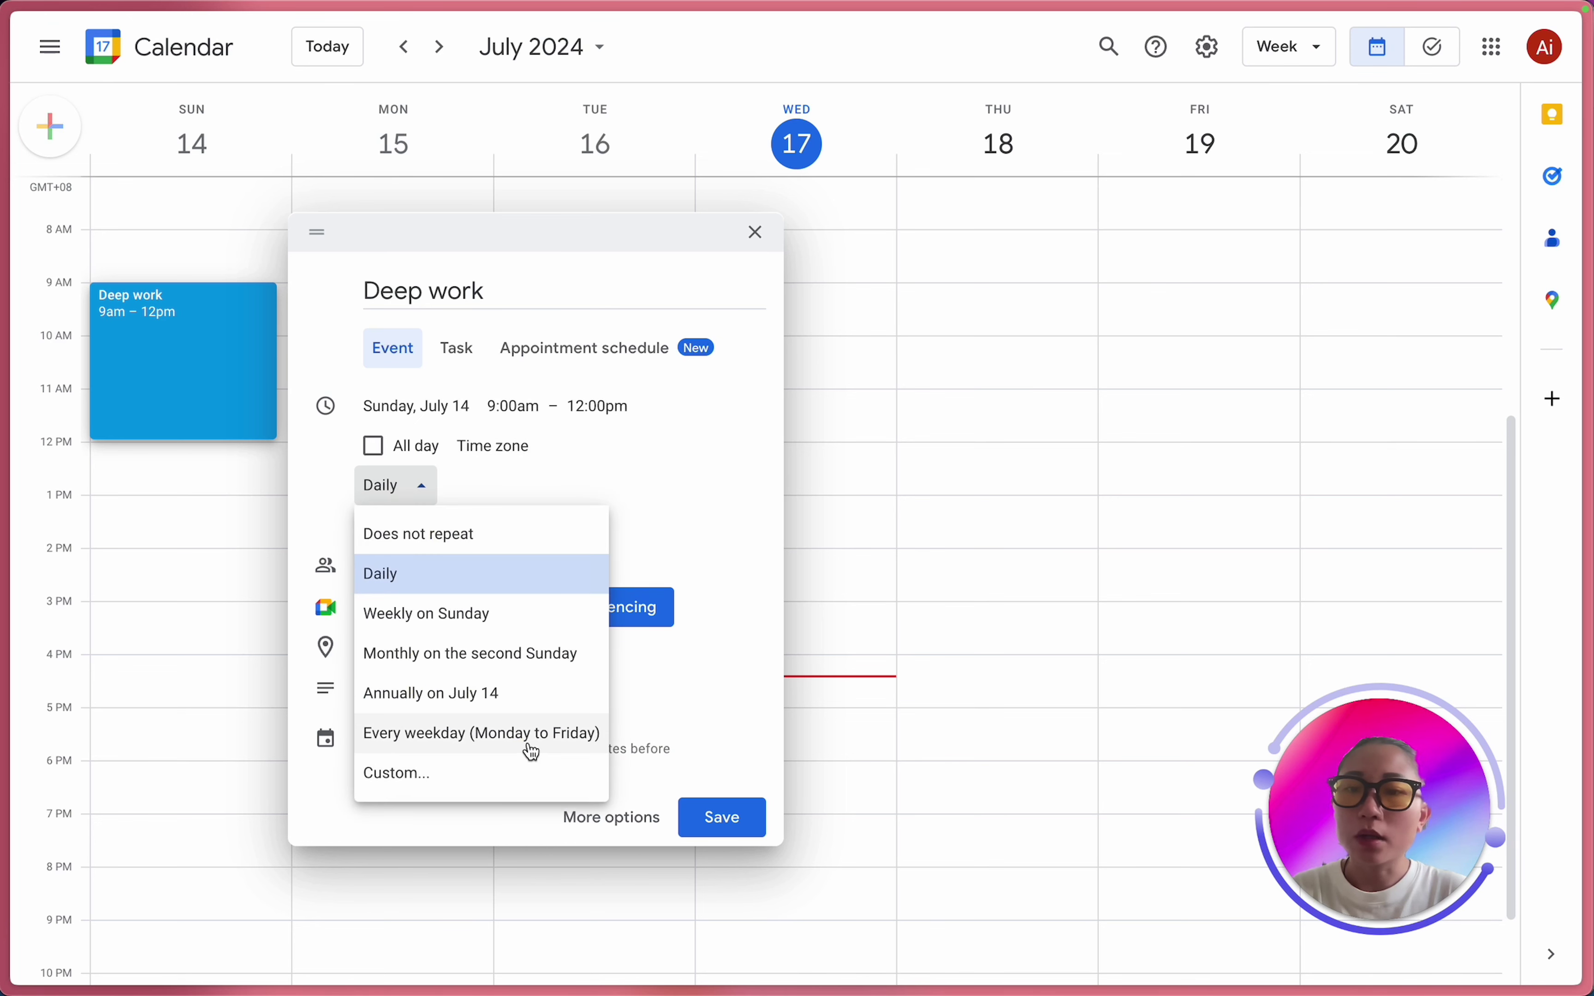
{"action": "left_click", "coordinate": [527, 743]}
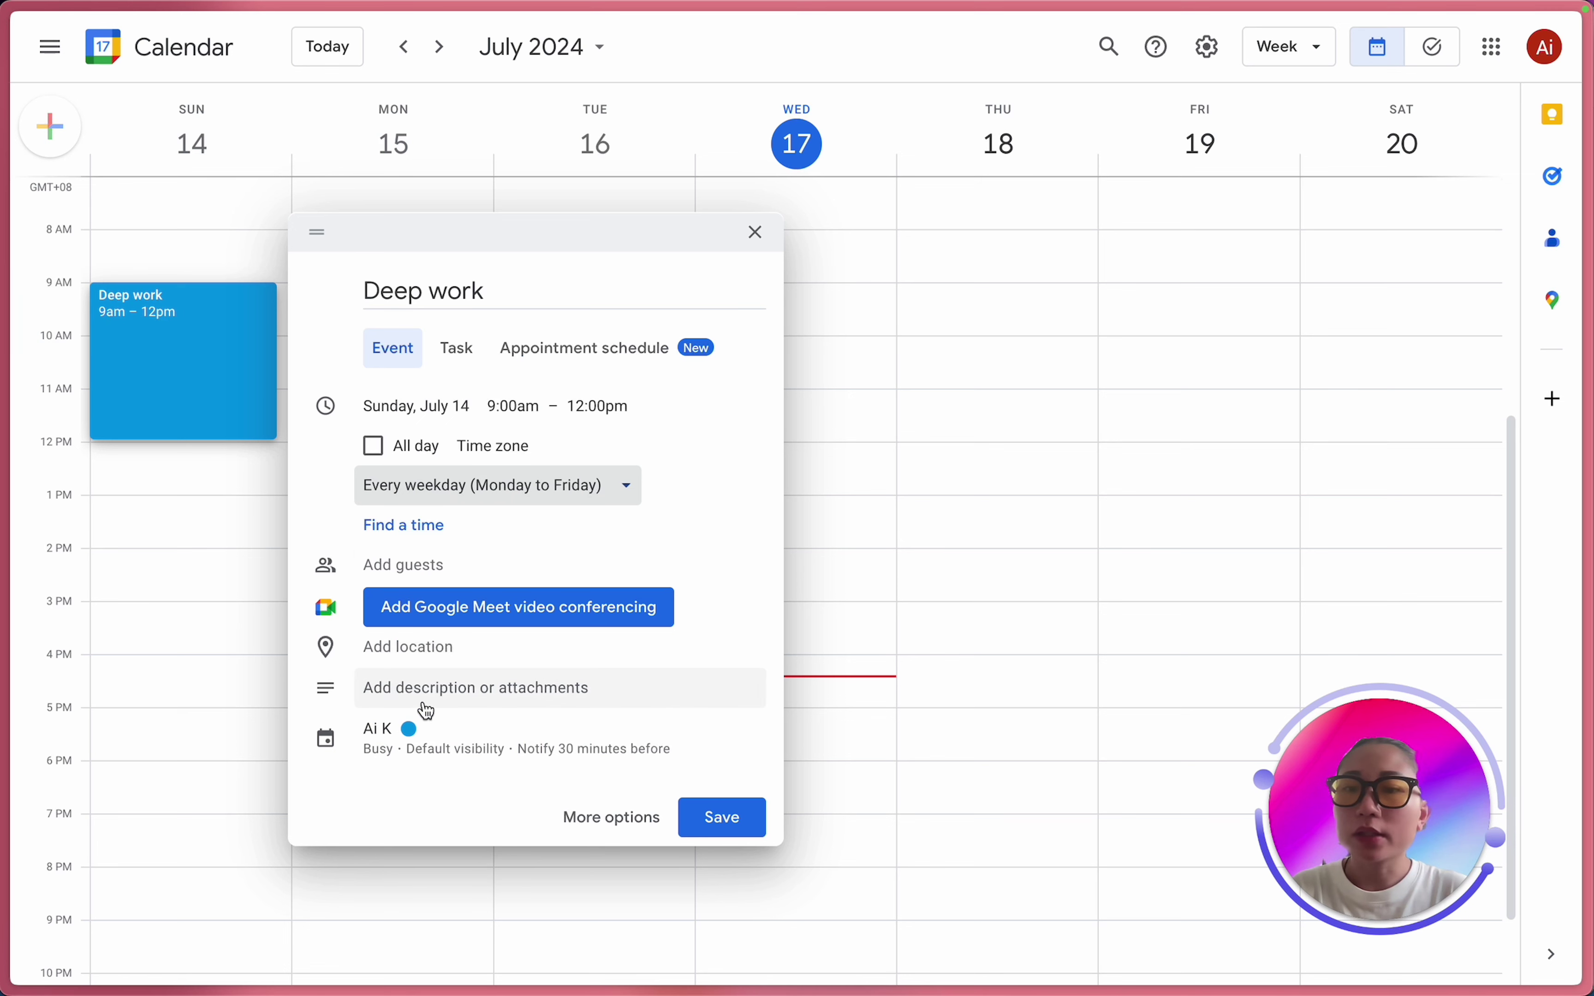
Colour the Deep work event red and save it.
{"action": "left_click", "coordinate": [410, 737]}
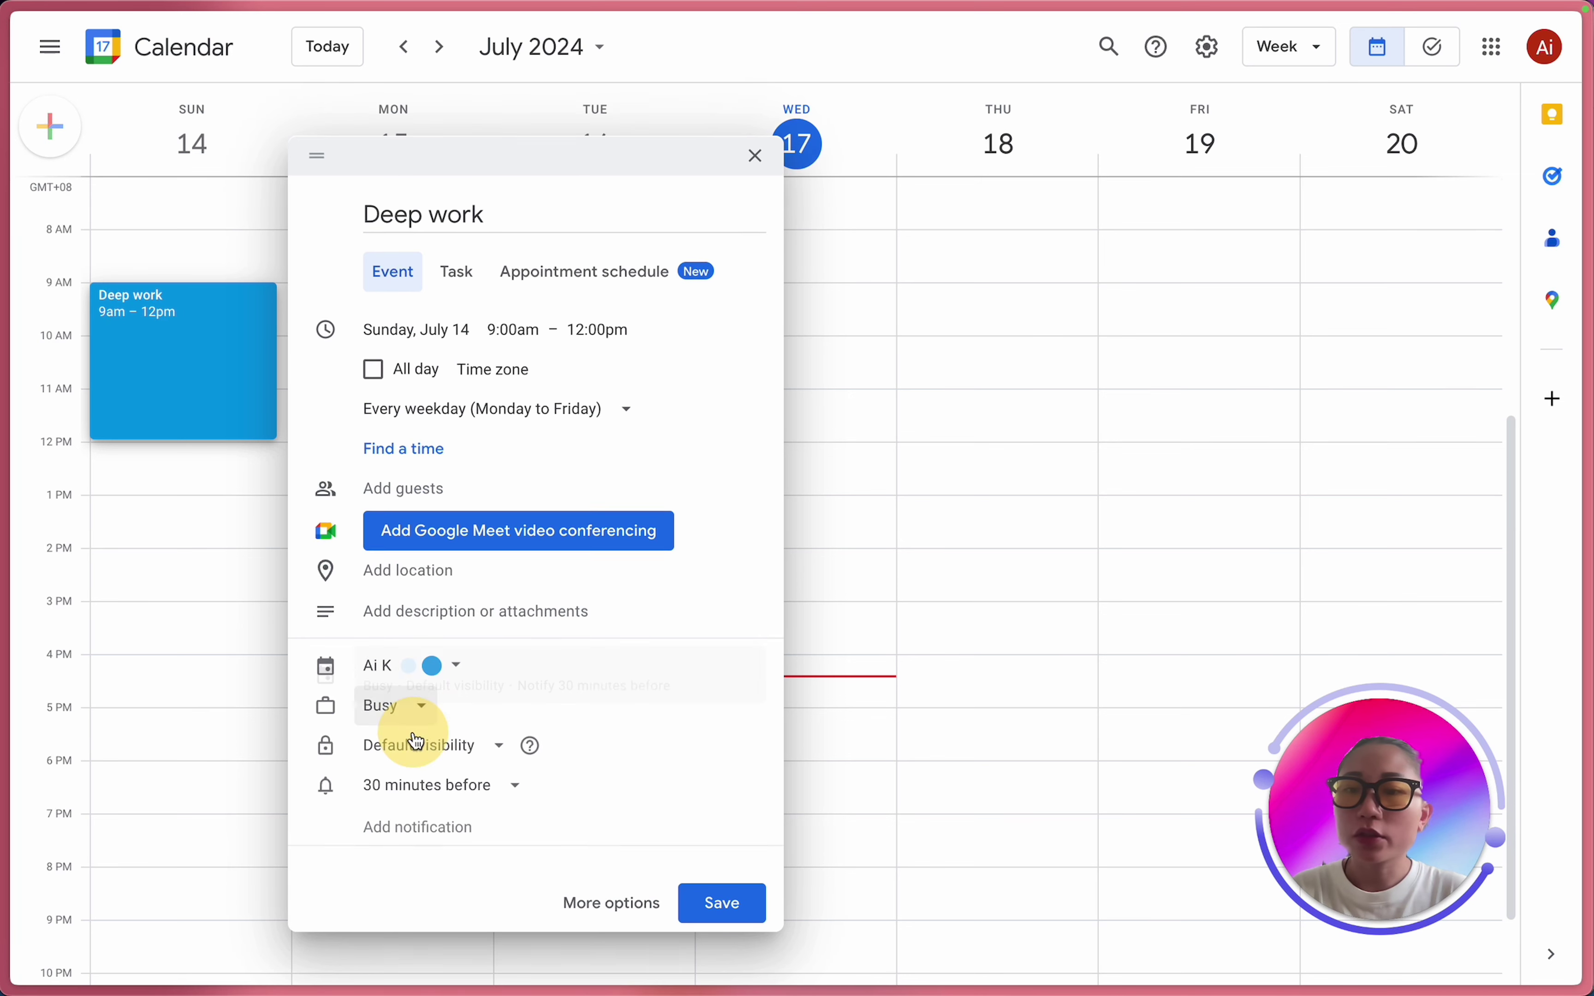
{"action": "left_click", "coordinate": [440, 658]}
{"action": "left_click", "coordinate": [431, 656]}
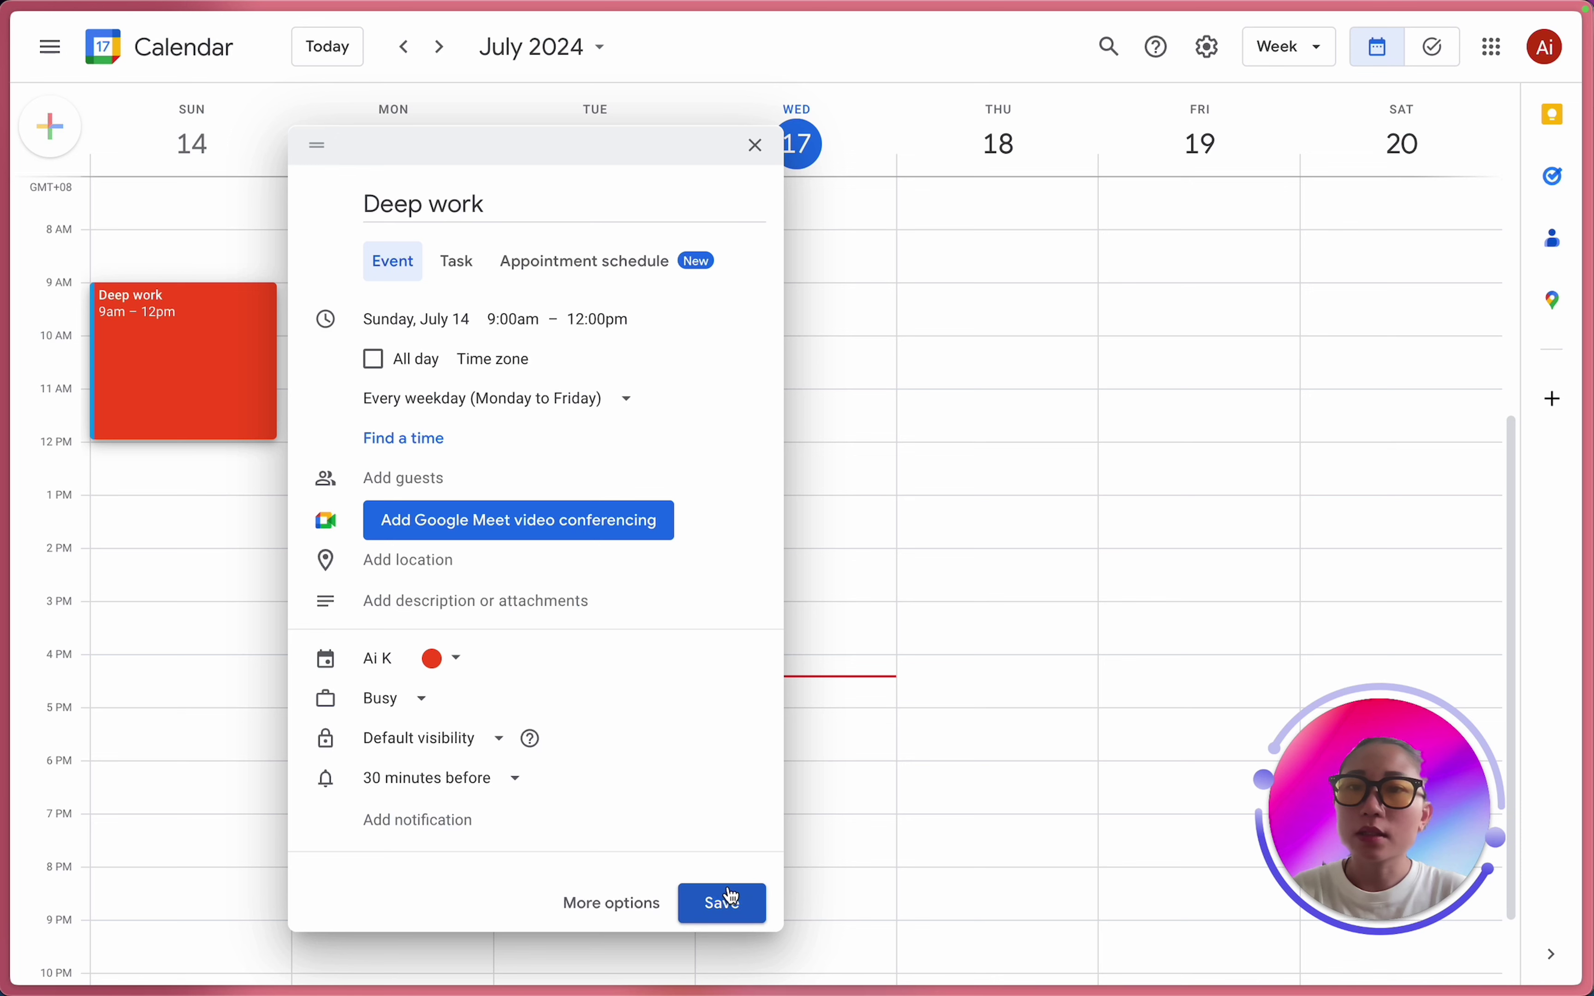
{"action": "left_click", "coordinate": [725, 901]}
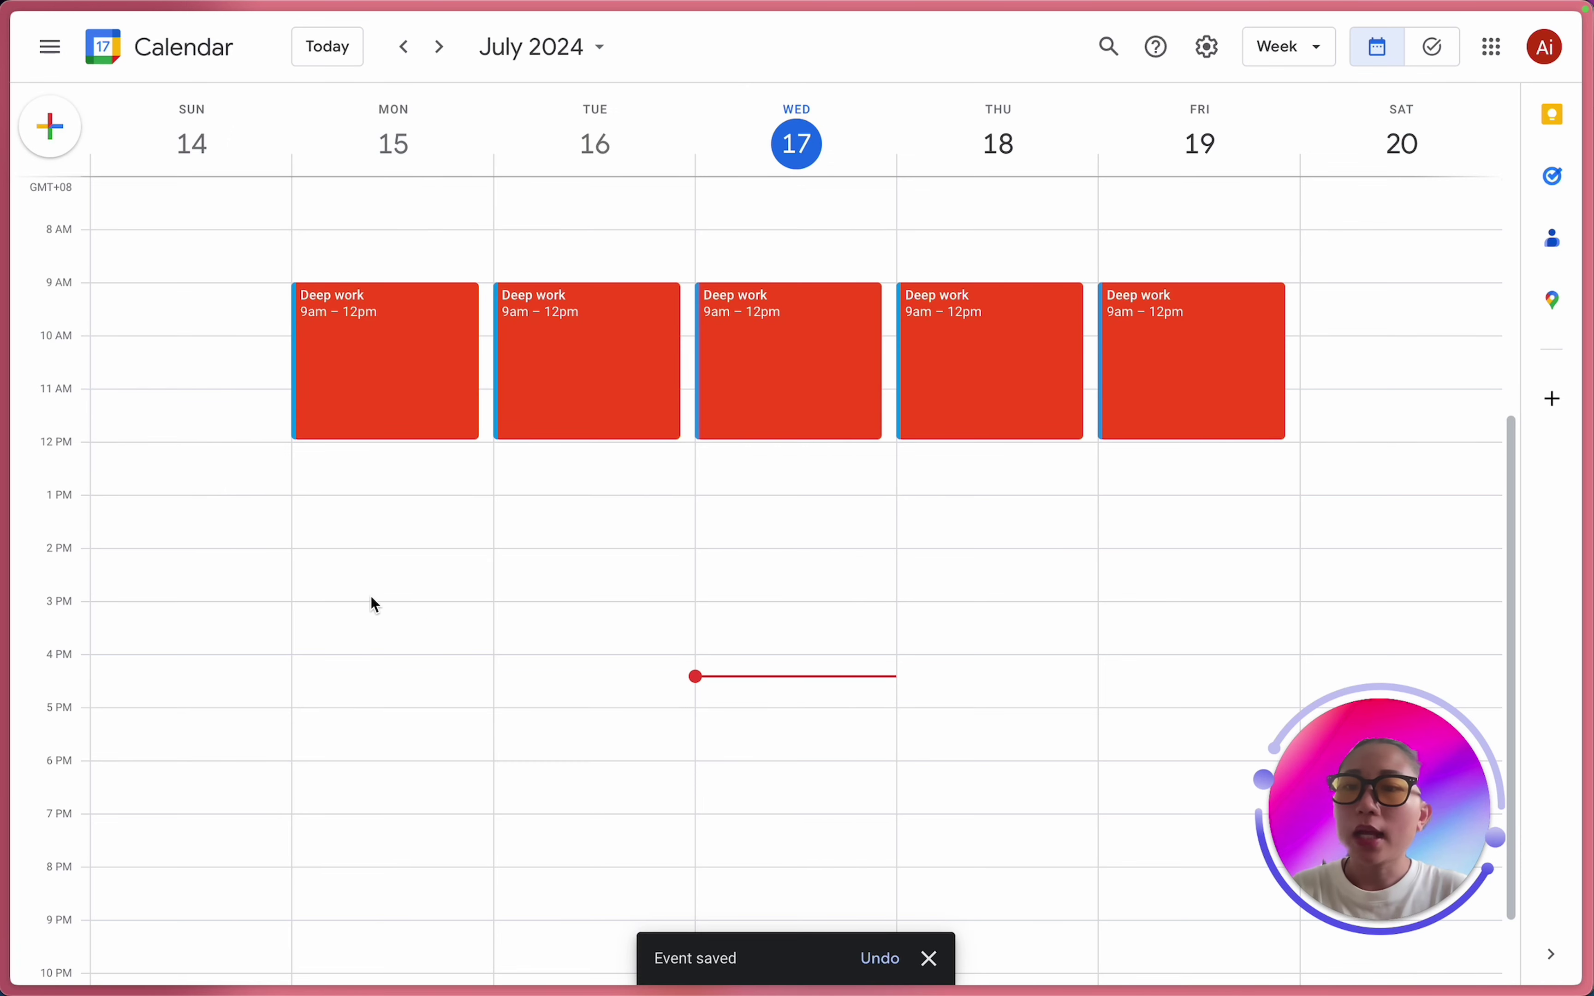
Create a Sunset event starting Monday, July 15, from 6:30pm to 7:30pm, and colour it pink.
{"action": "scroll", "coordinate": [359, 754], "scroll_direction": "down", "scroll_amount": 1}
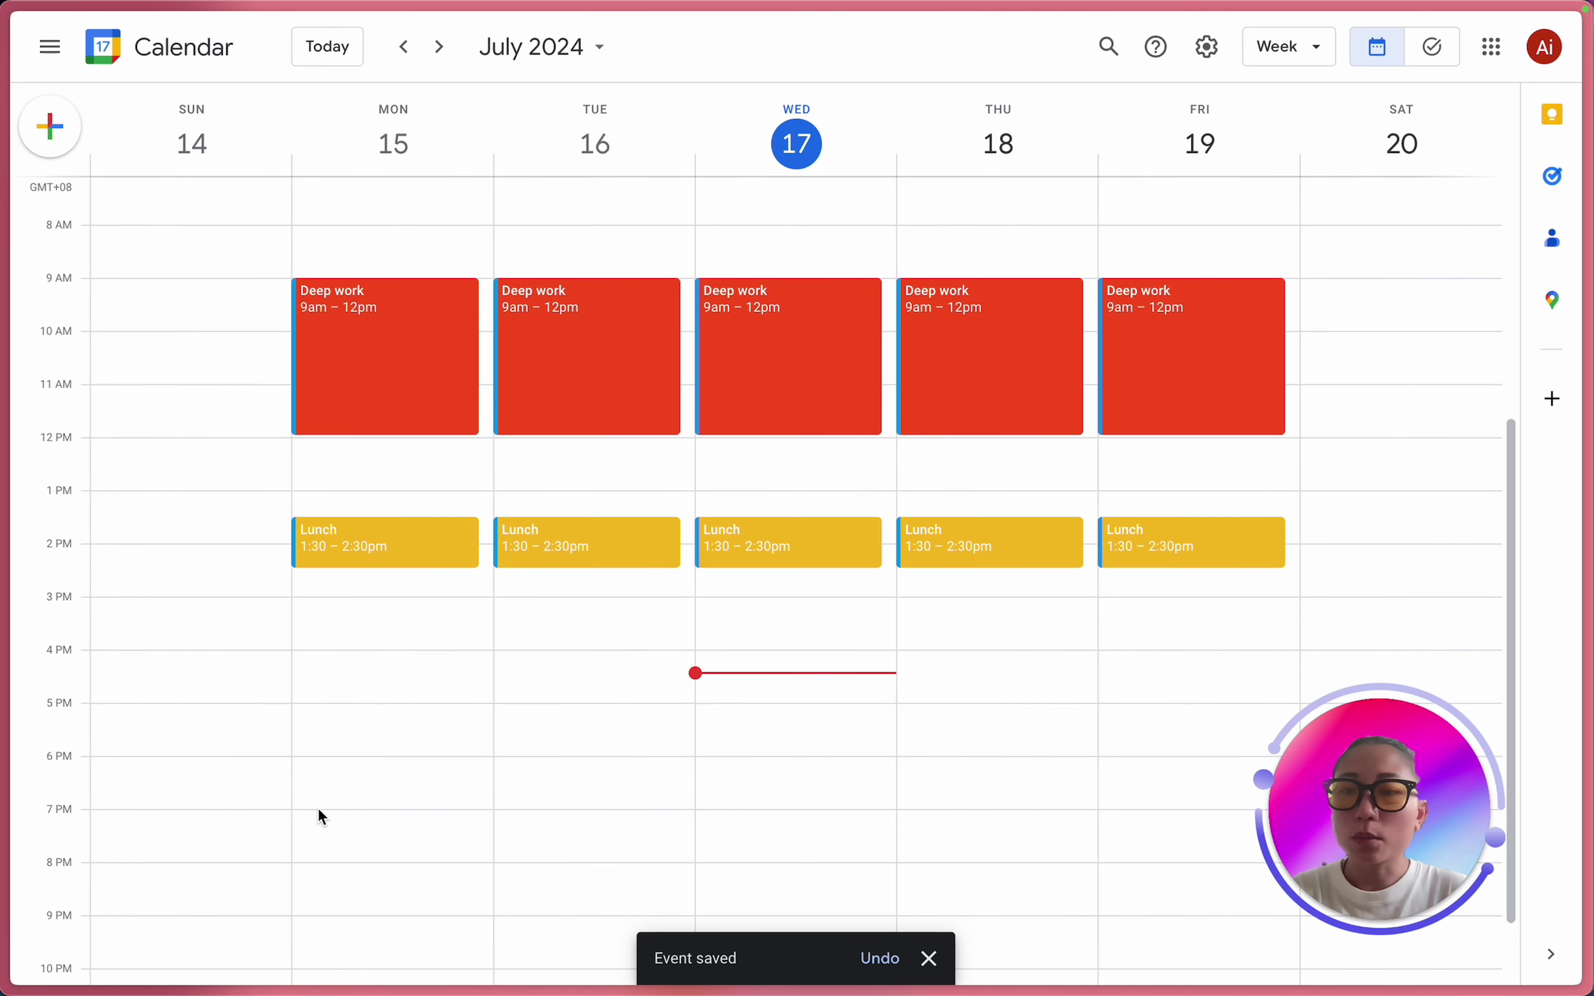
{"action": "left_click", "coordinate": [319, 788]}
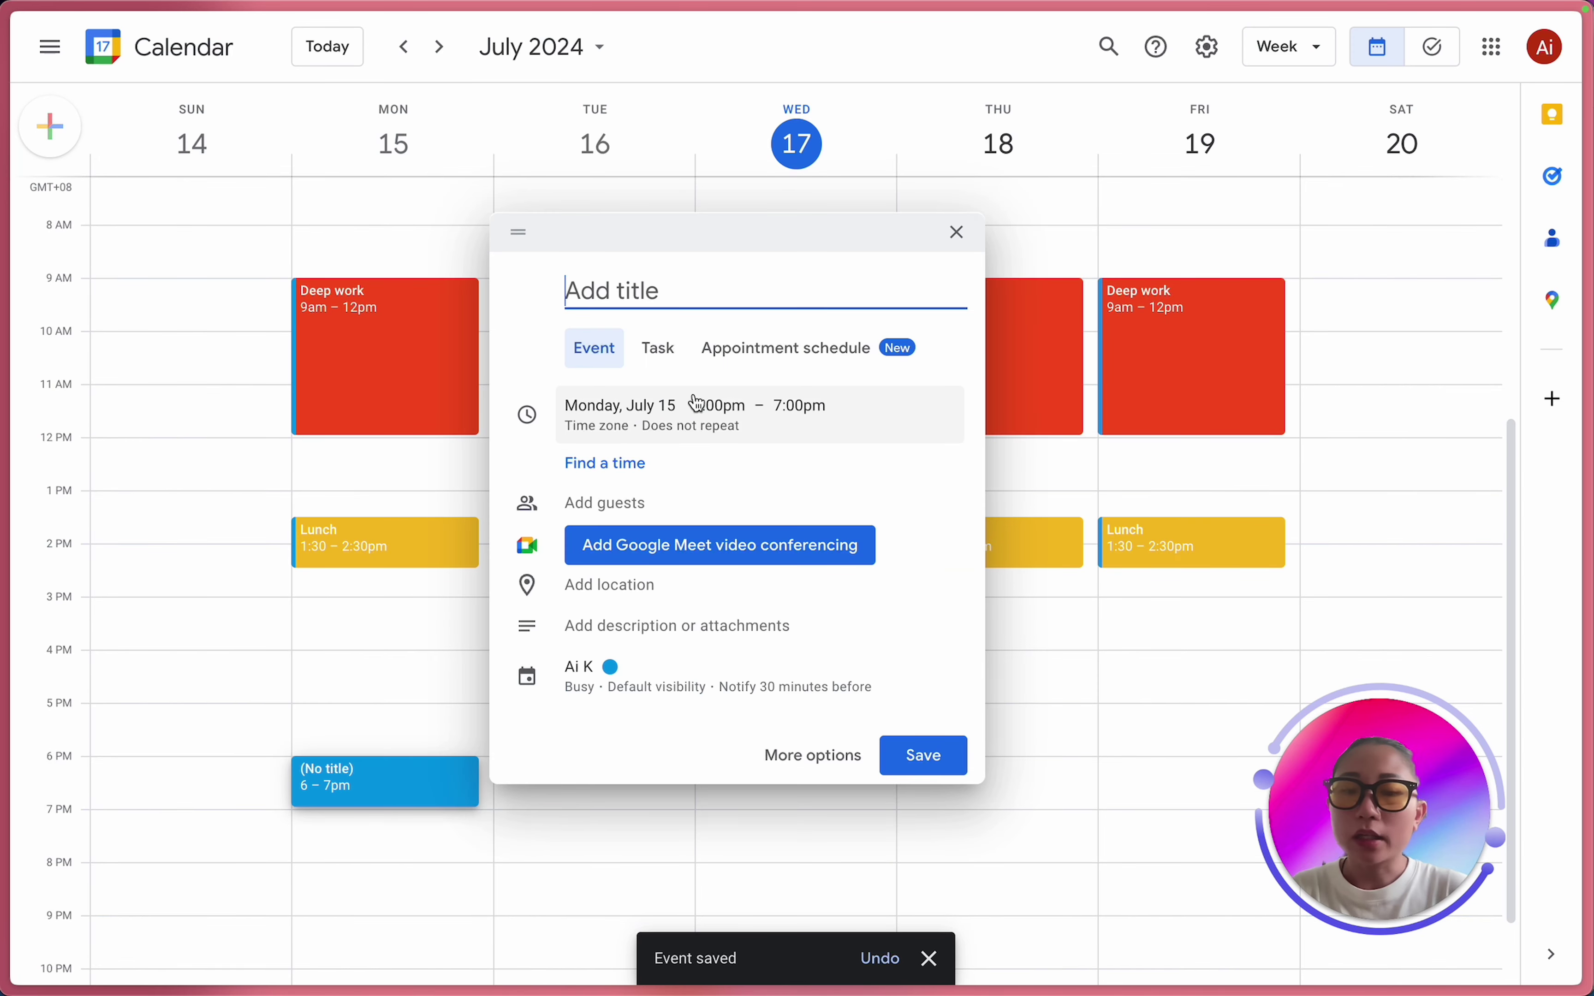
{"action": "type", "text": "Sunset"}
{"action": "left_click", "coordinate": [763, 418]}
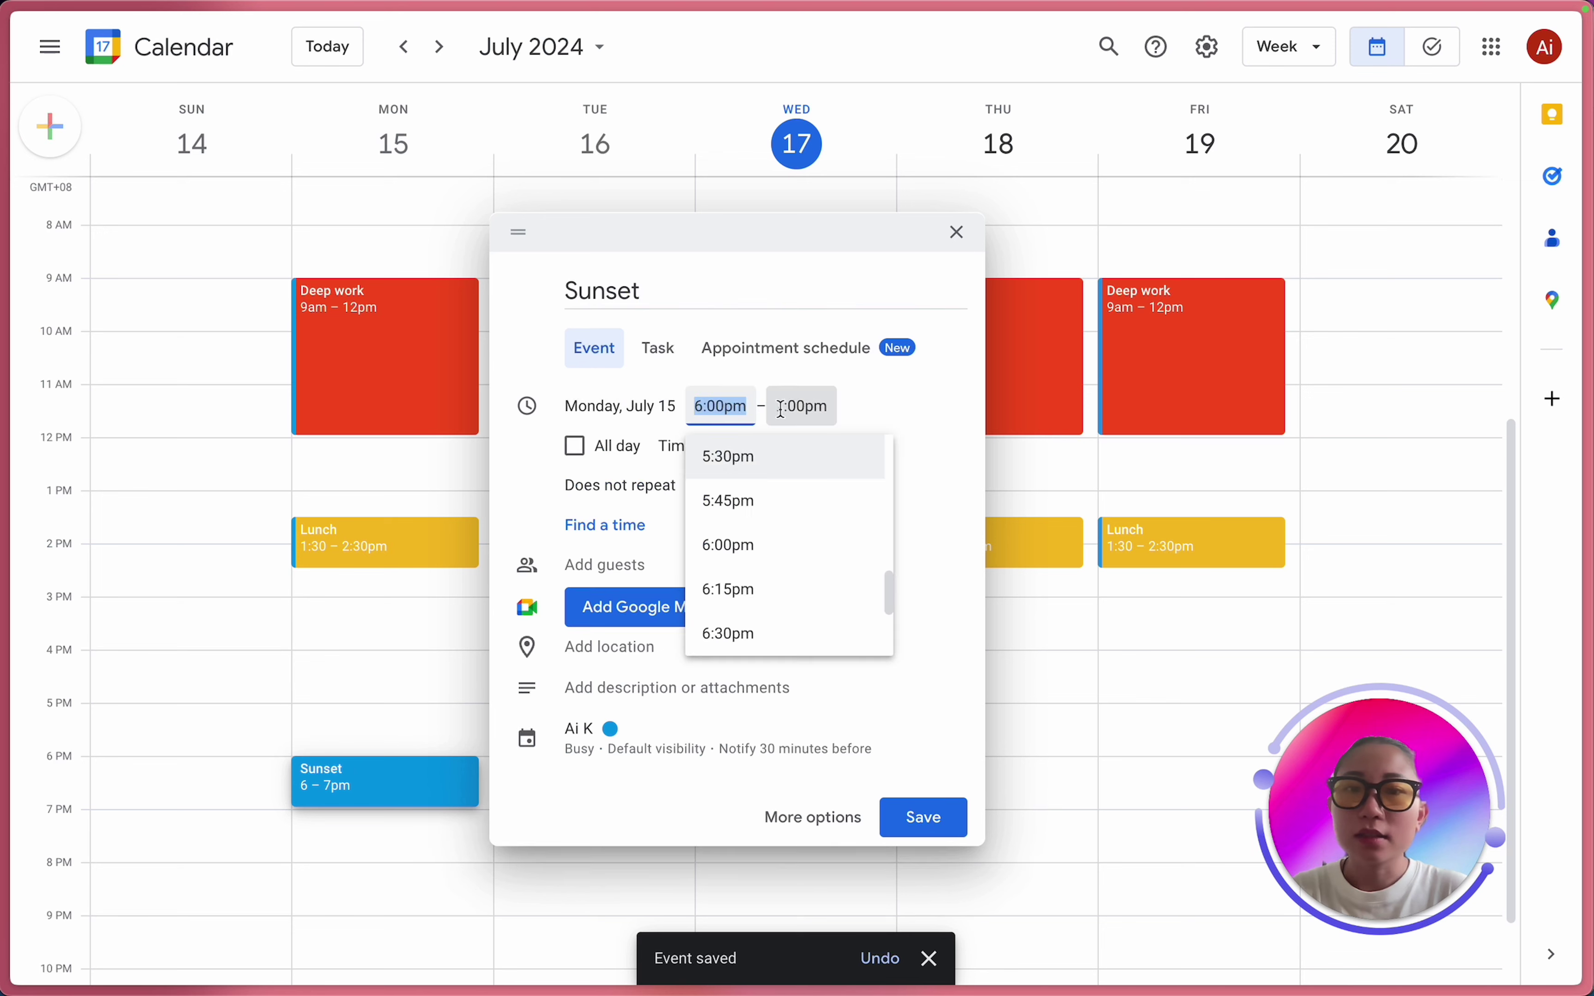
{"action": "left_click", "coordinate": [729, 632]}
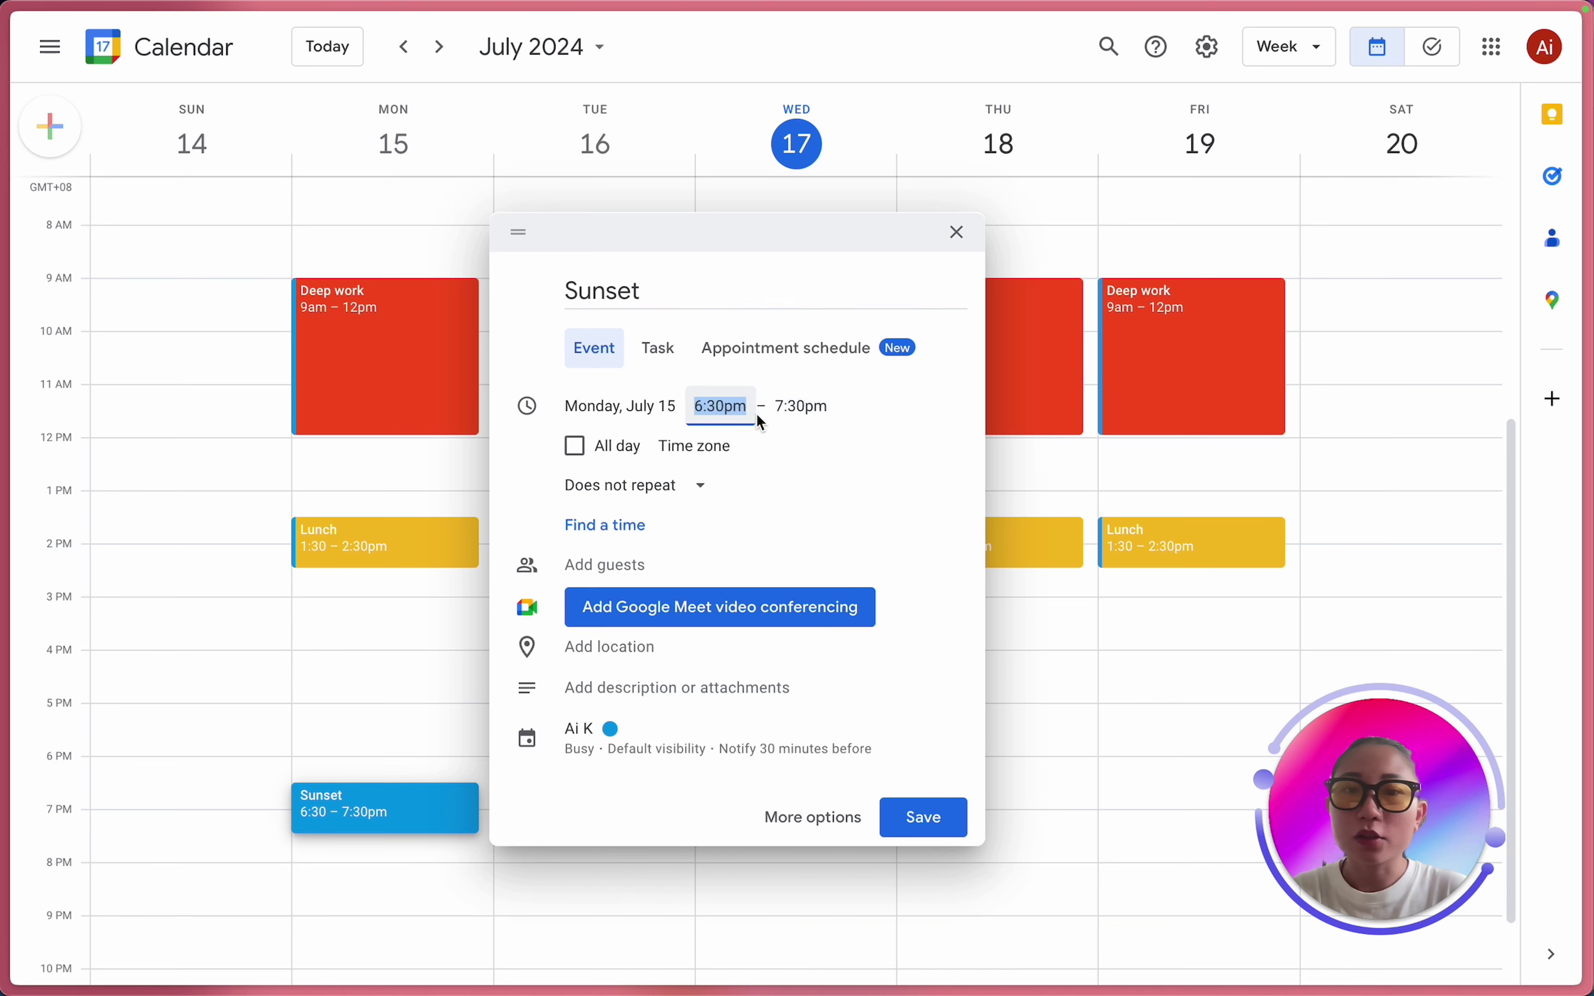
{"action": "left_click", "coordinate": [599, 738]}
{"action": "left_click", "coordinate": [641, 676]}
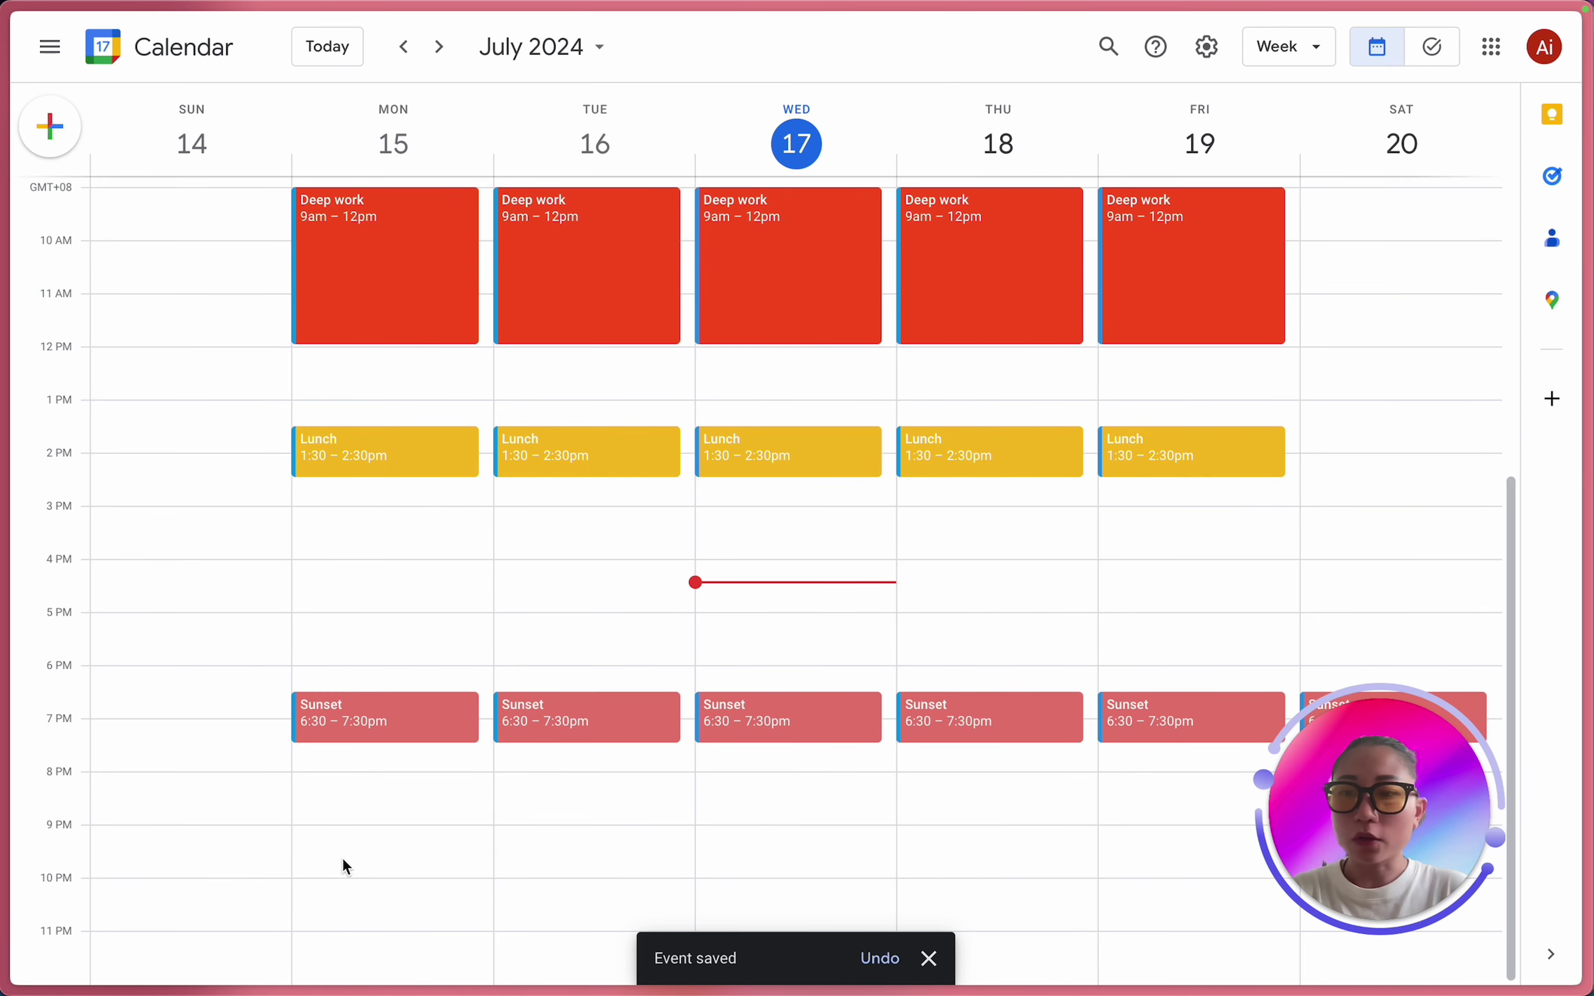
Add a repeating Dinner event from 7:30pm to 8:30pm, starting Monday, July 15.
{"action": "left_click", "coordinate": [344, 758]}
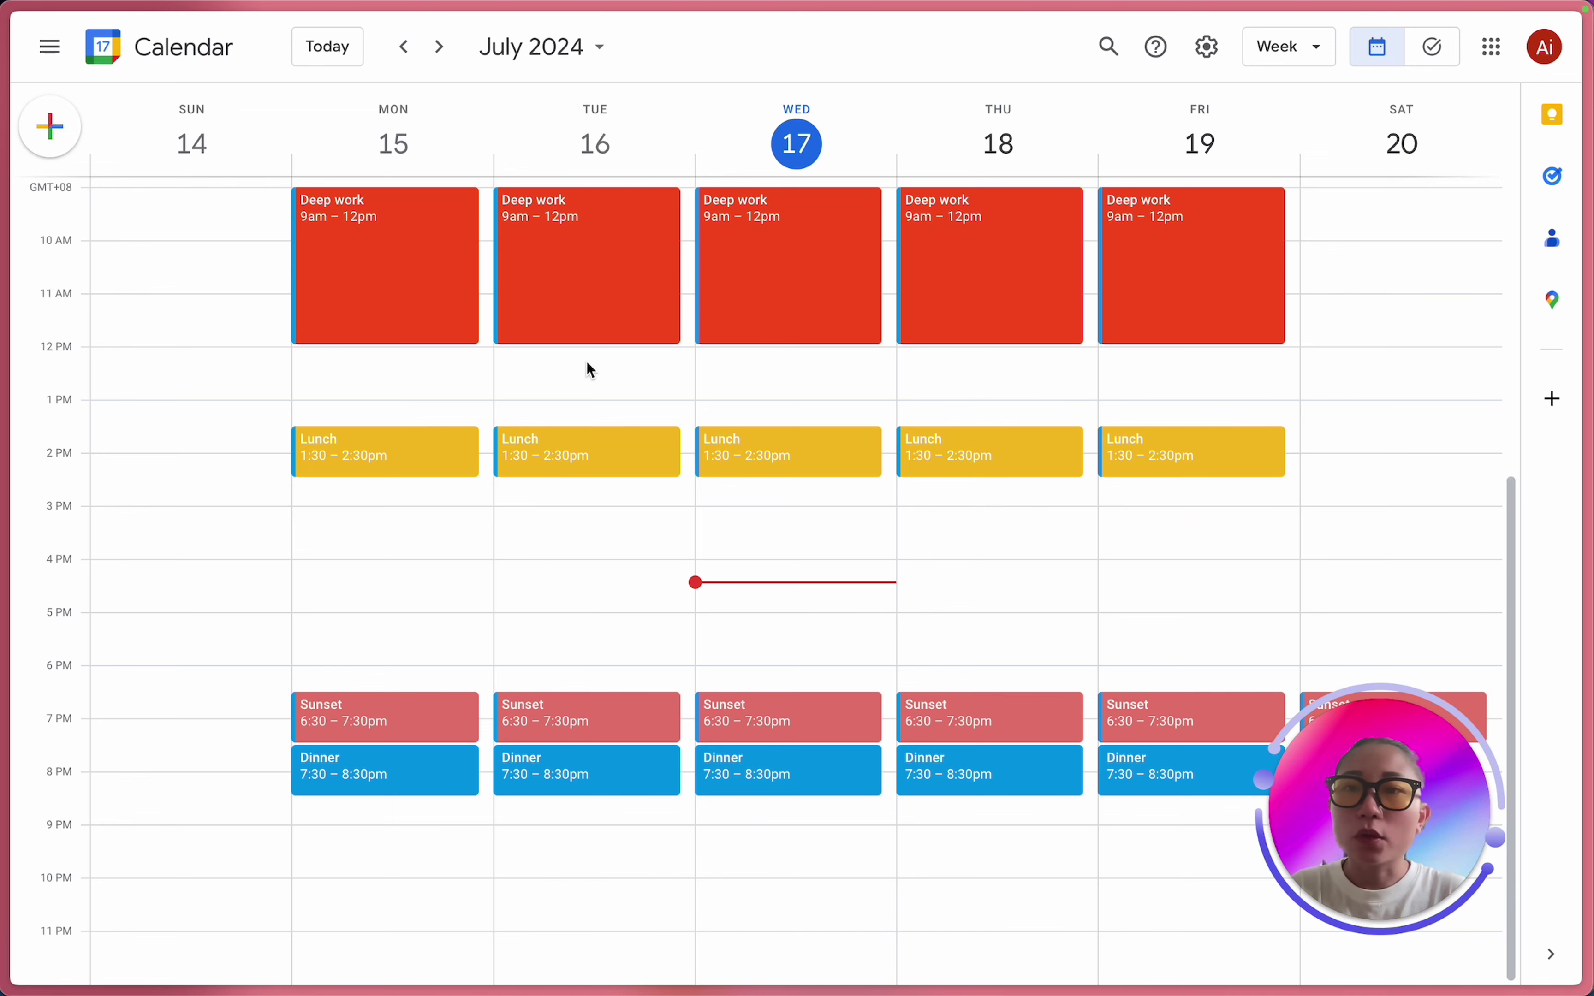
{"action": "scroll", "coordinate": [587, 363], "scroll_direction": "up", "scroll_amount": 3}
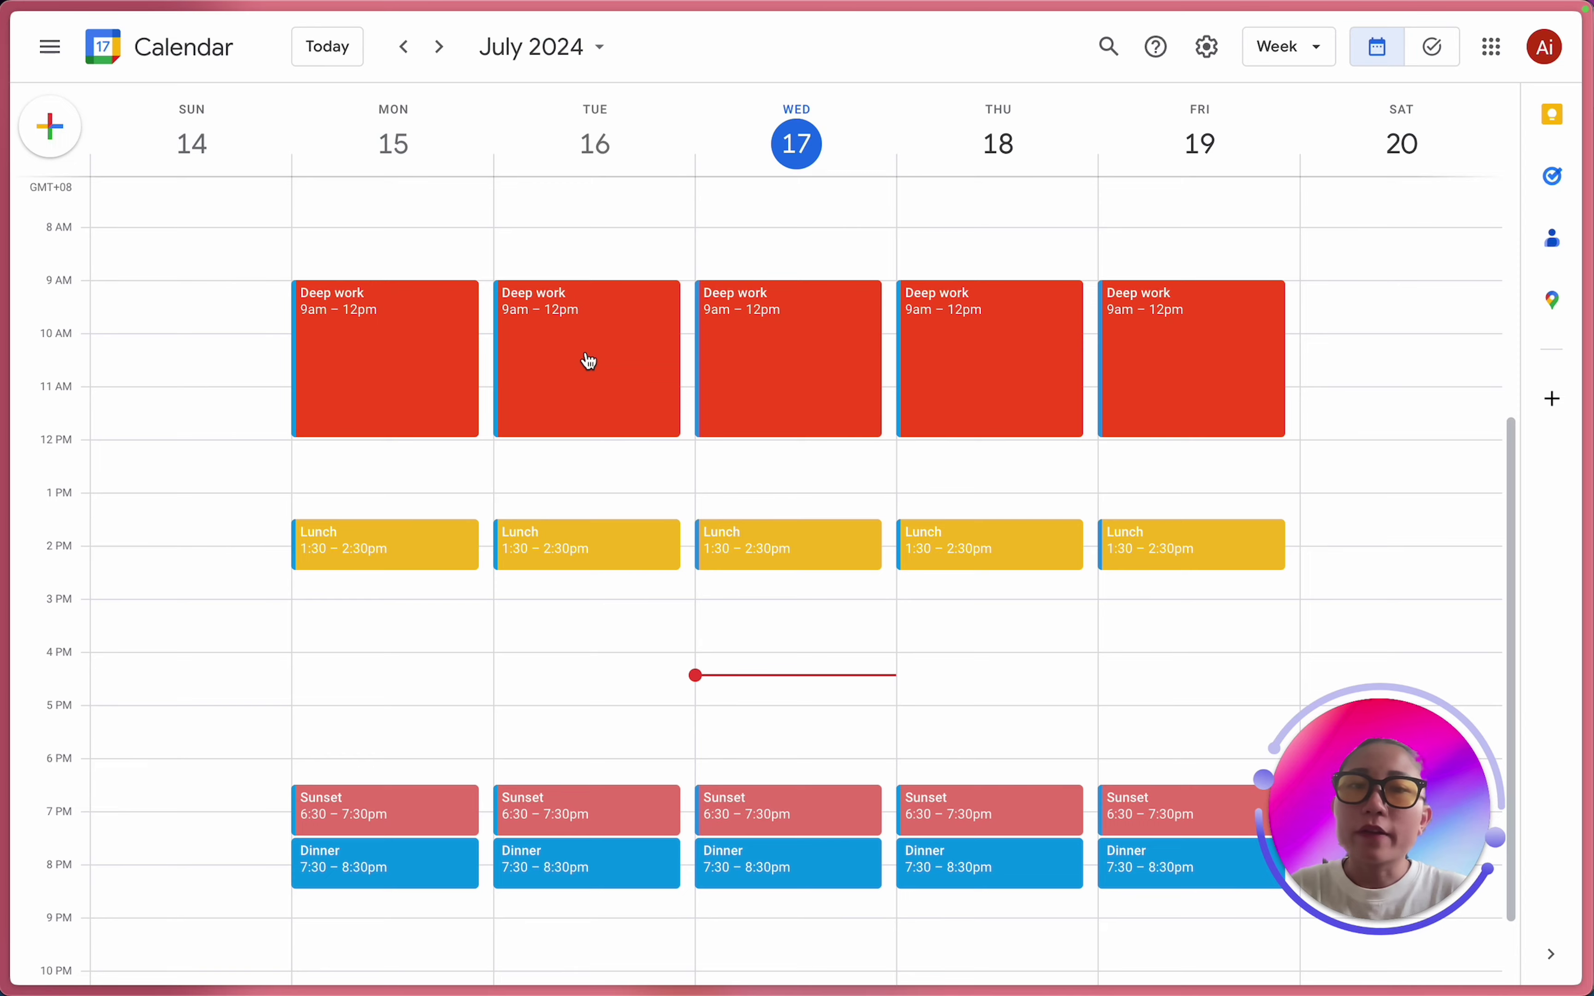
{"action": "scroll", "coordinate": [588, 361], "scroll_direction": "down", "scroll_amount": 2}
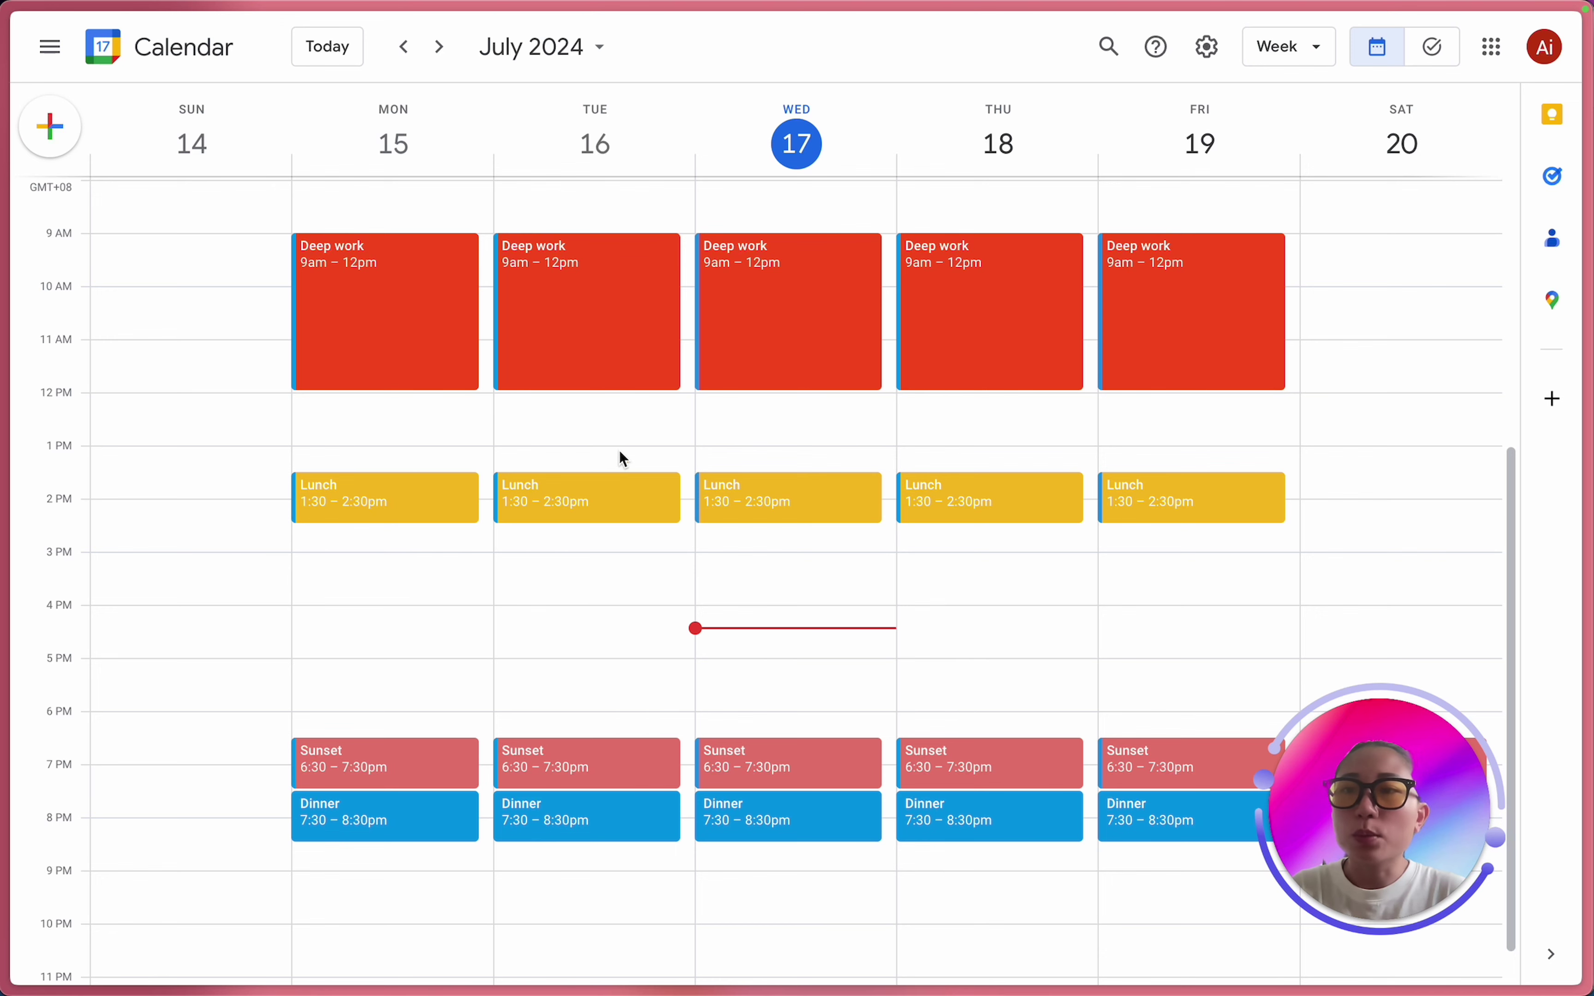
Switch to the Calendly integrations page and connect Zoom for yourself, signing in with the Zoom account's e-mail.
{"action": "mouse_move", "coordinate": [34, 355]}
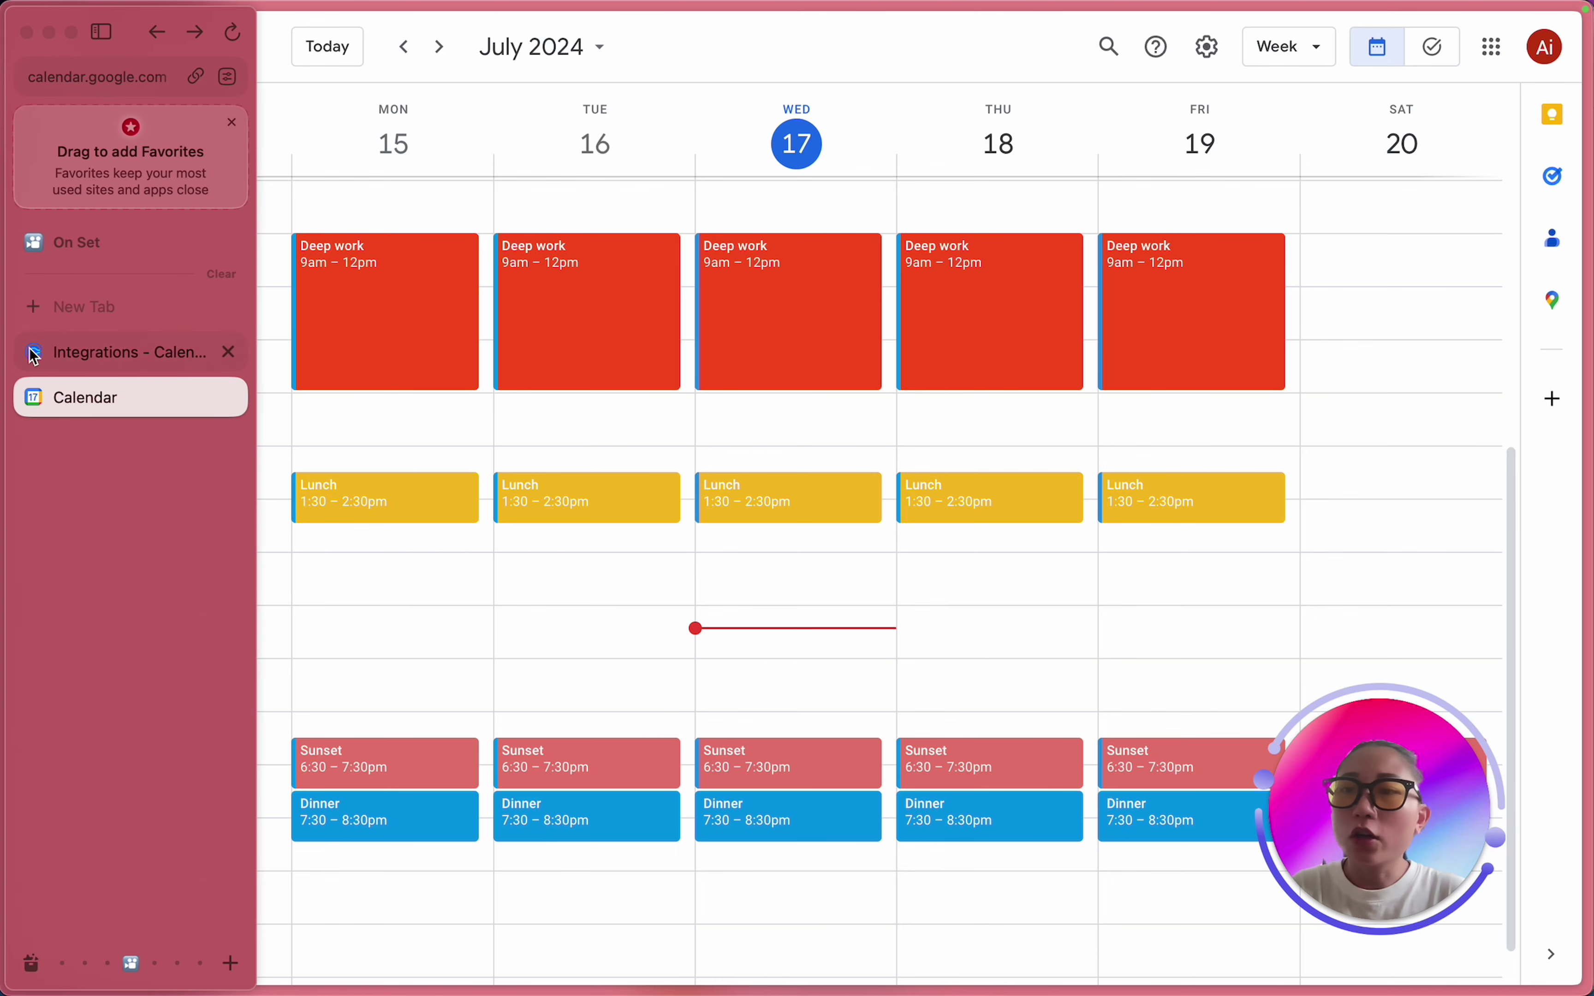
{"action": "left_click", "coordinate": [88, 364]}
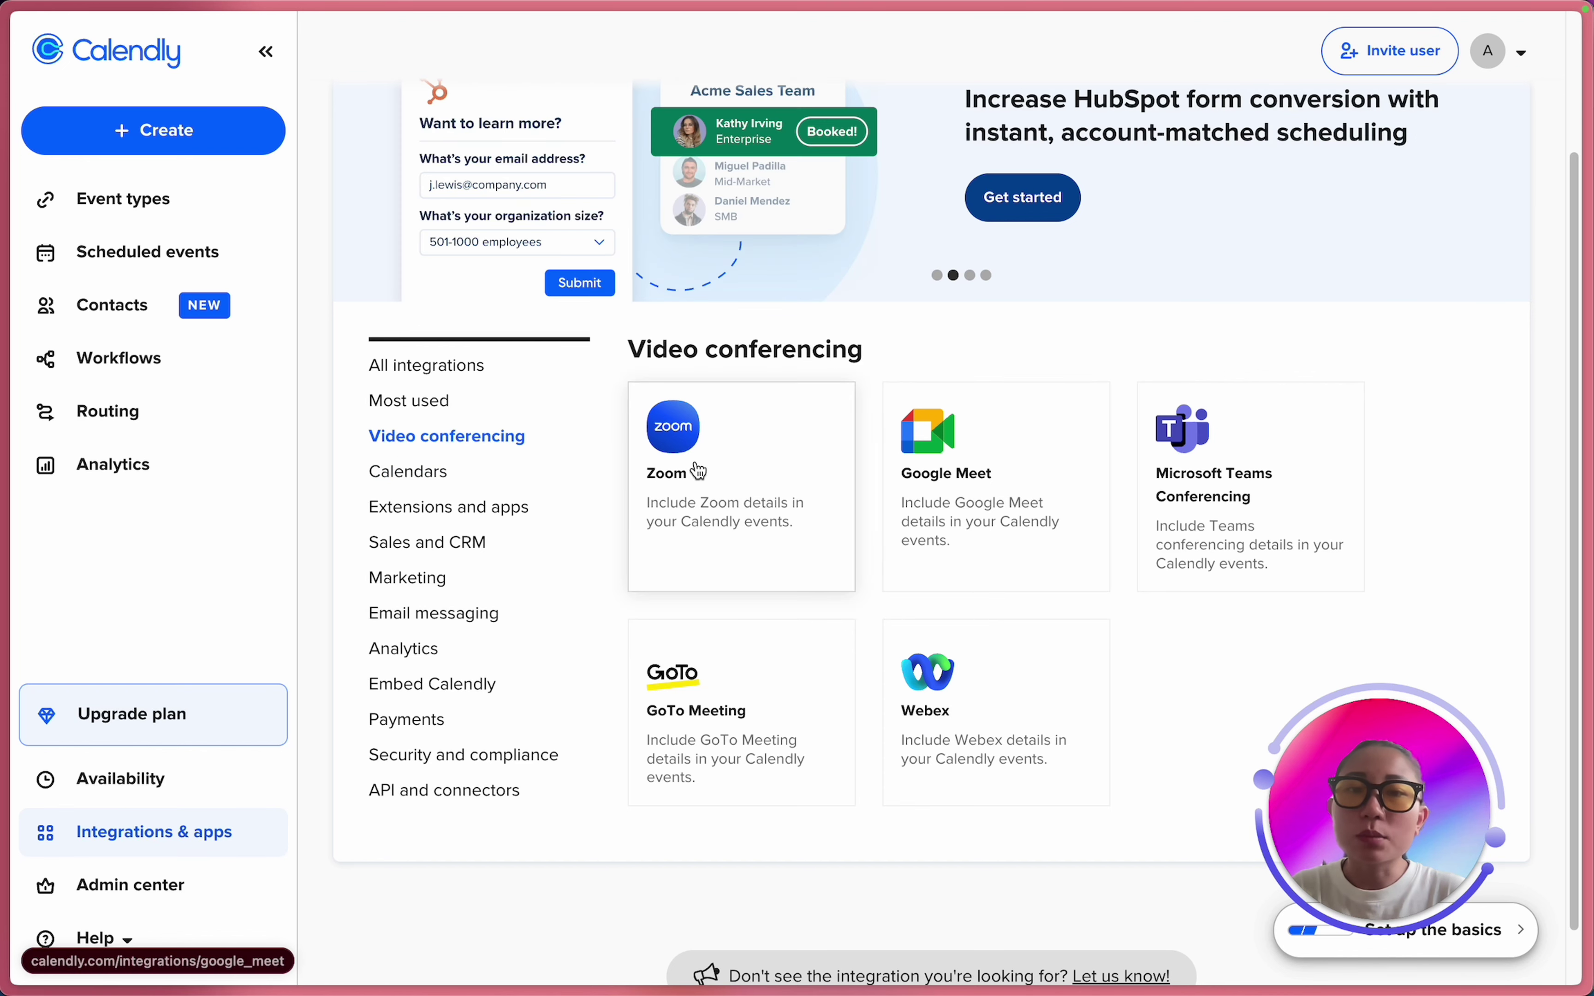
{"action": "left_click", "coordinate": [772, 484]}
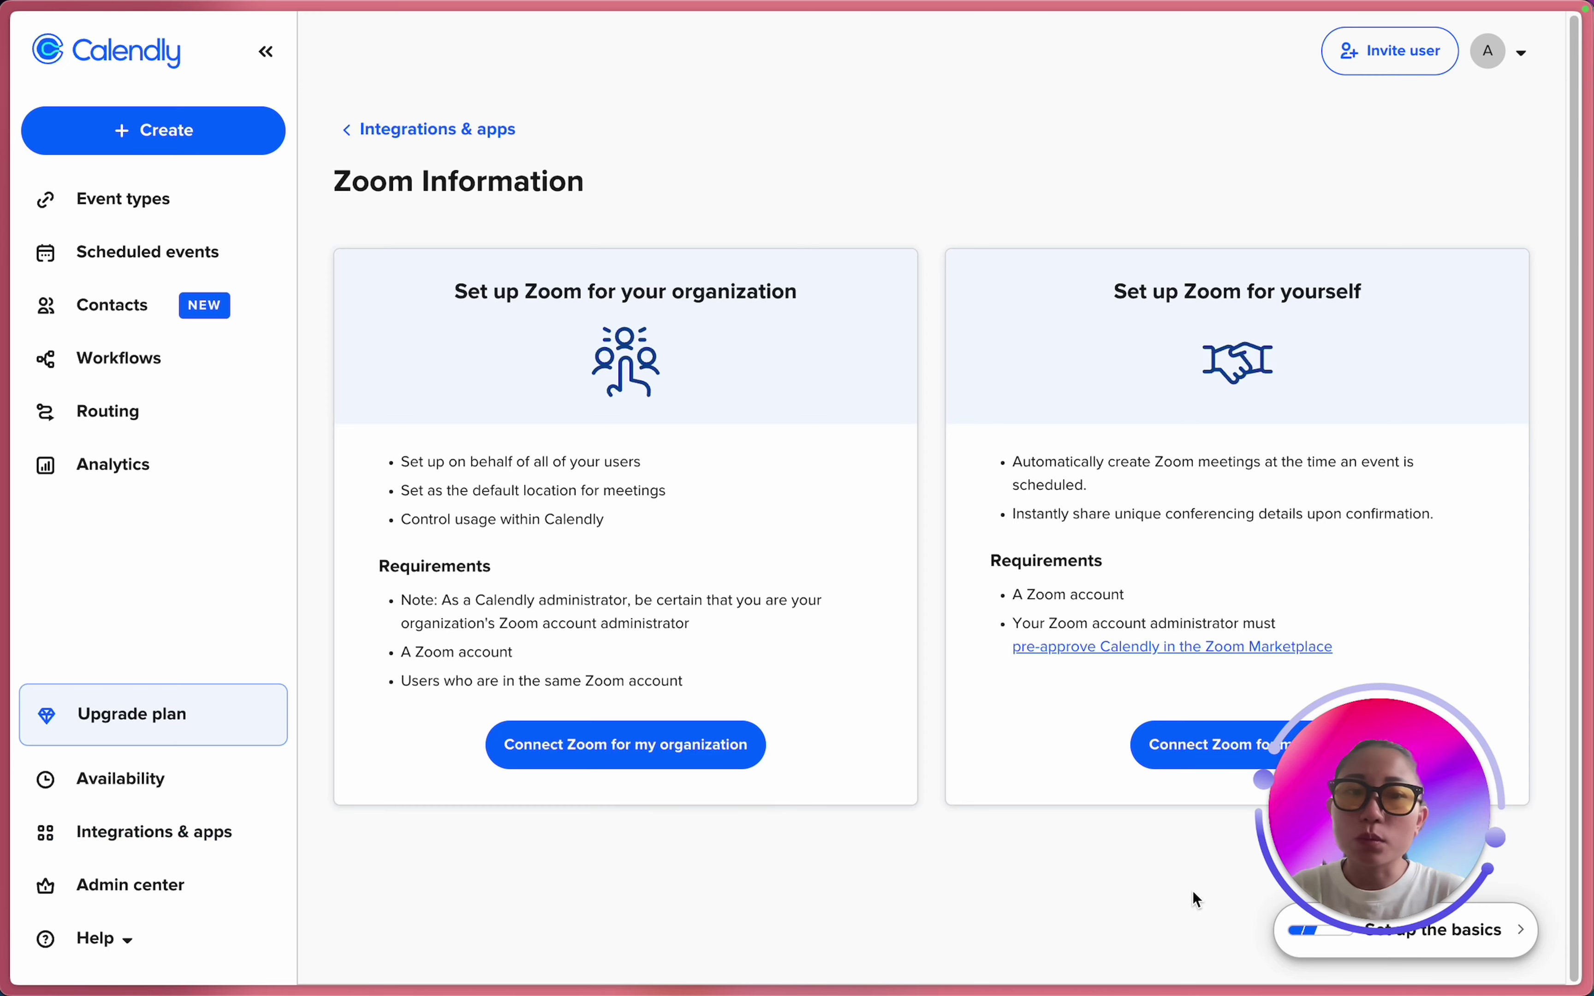
{"action": "left_click", "coordinate": [1193, 744]}
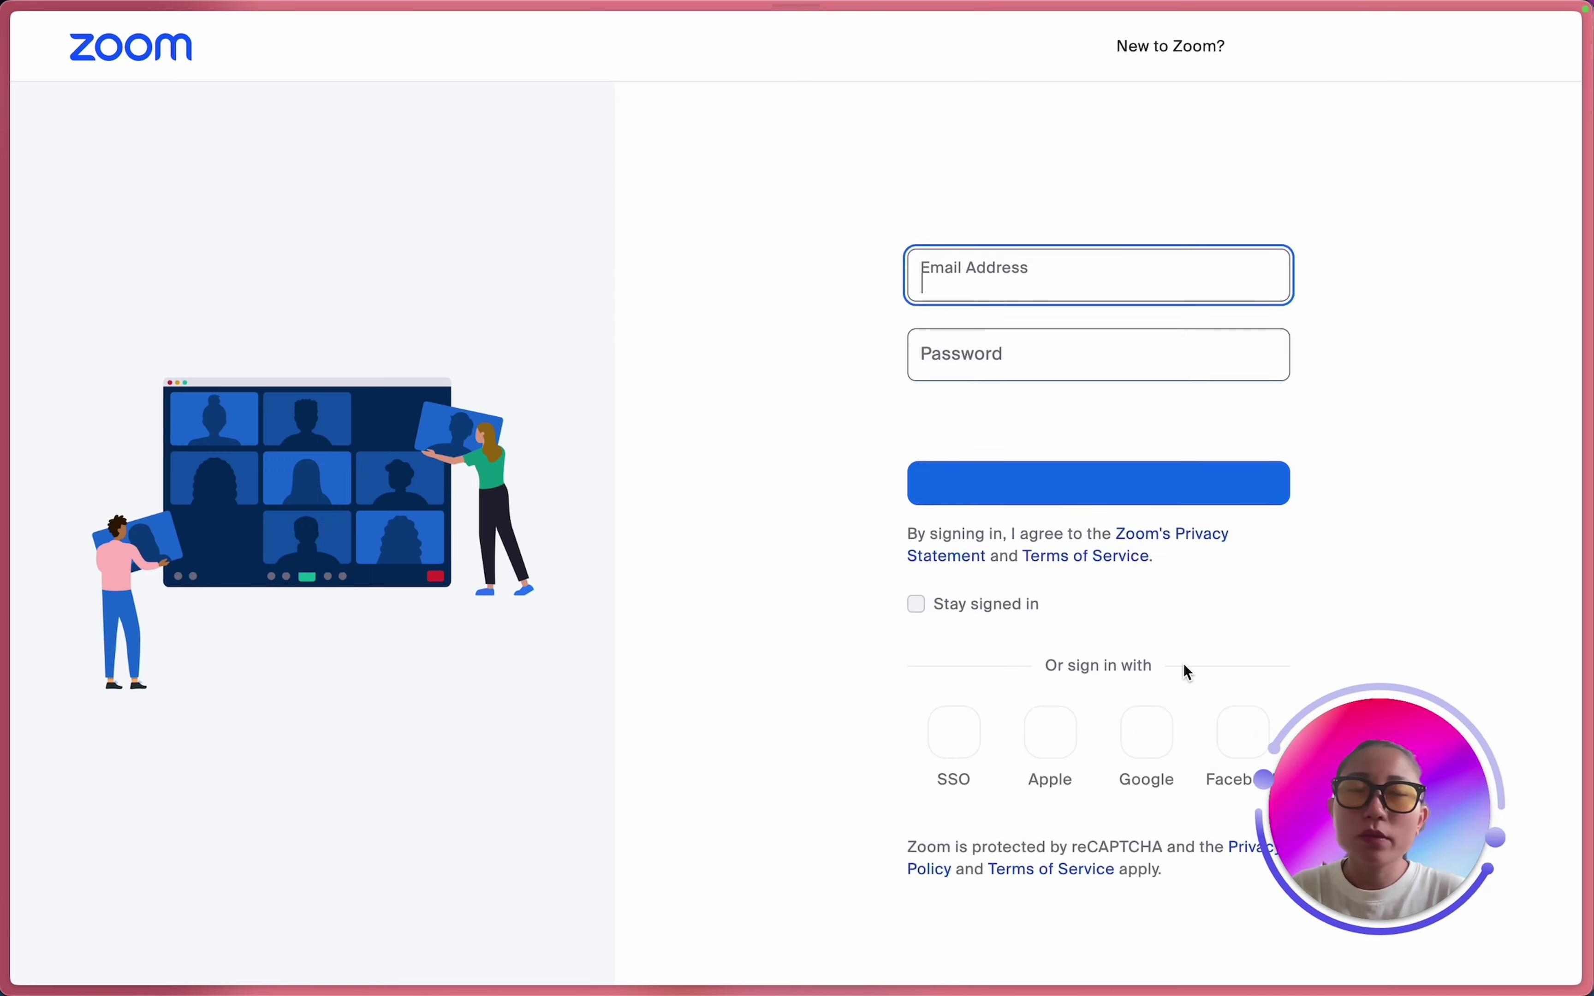
{"action": "left_click", "coordinate": [1007, 285]}
{"action": "type", "text": "khoo_ai"}
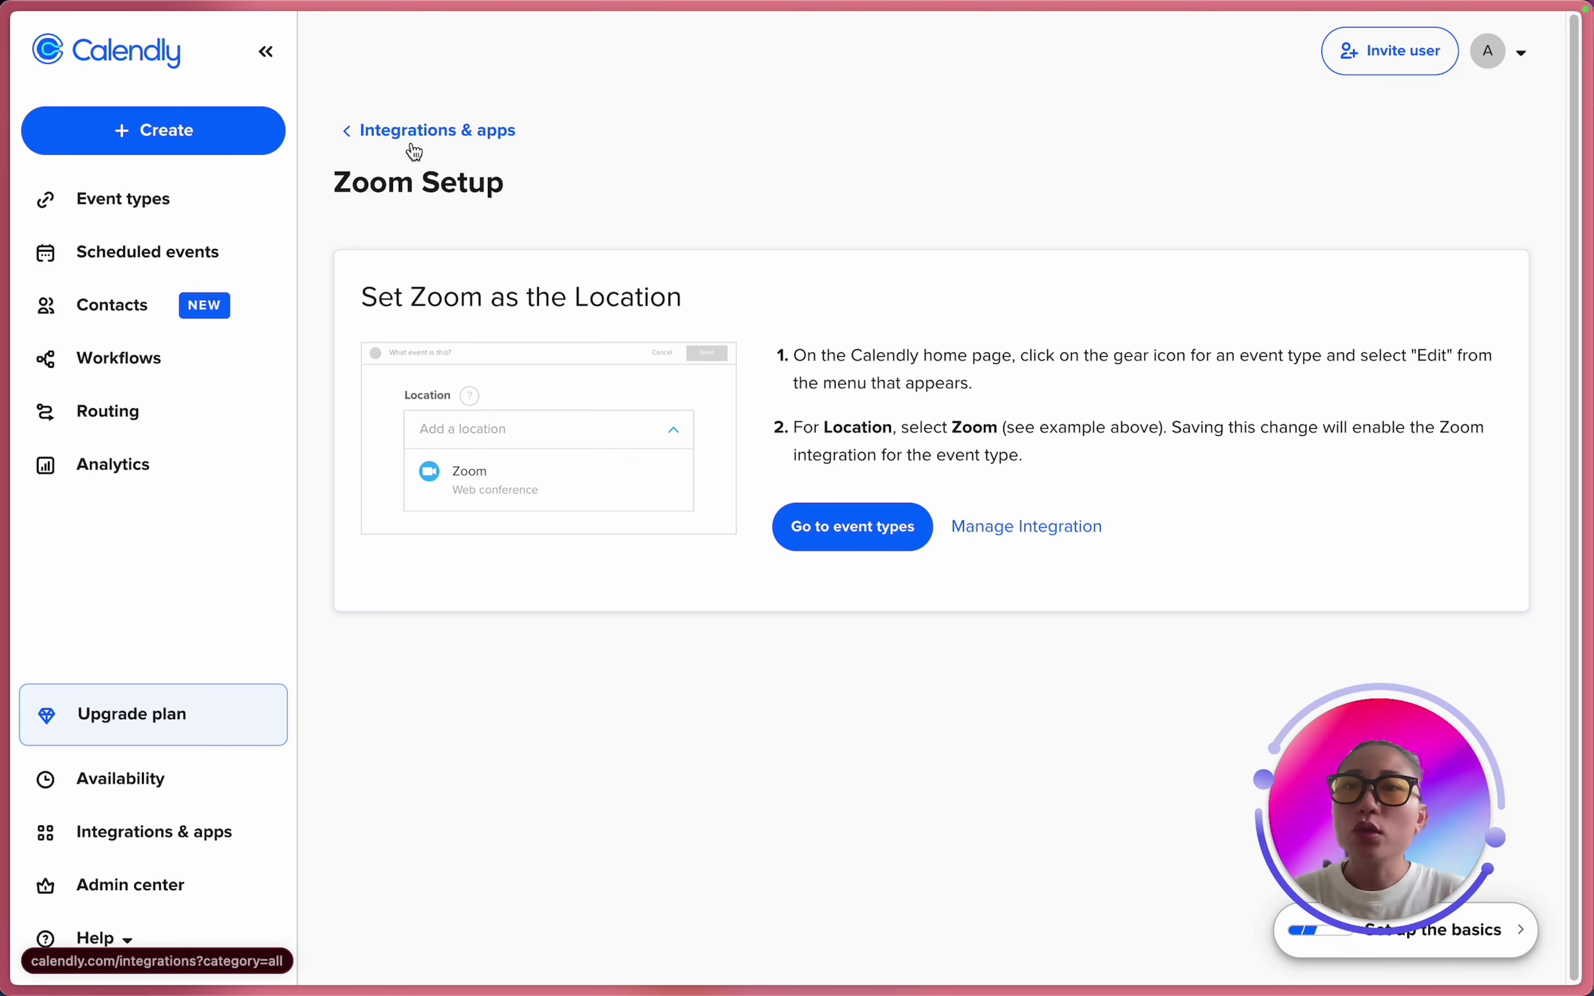
Review the Get started with Calendly setup checklist and close it.
{"action": "mouse_move", "coordinate": [1469, 915]}
{"action": "left_click", "coordinate": [1518, 930]}
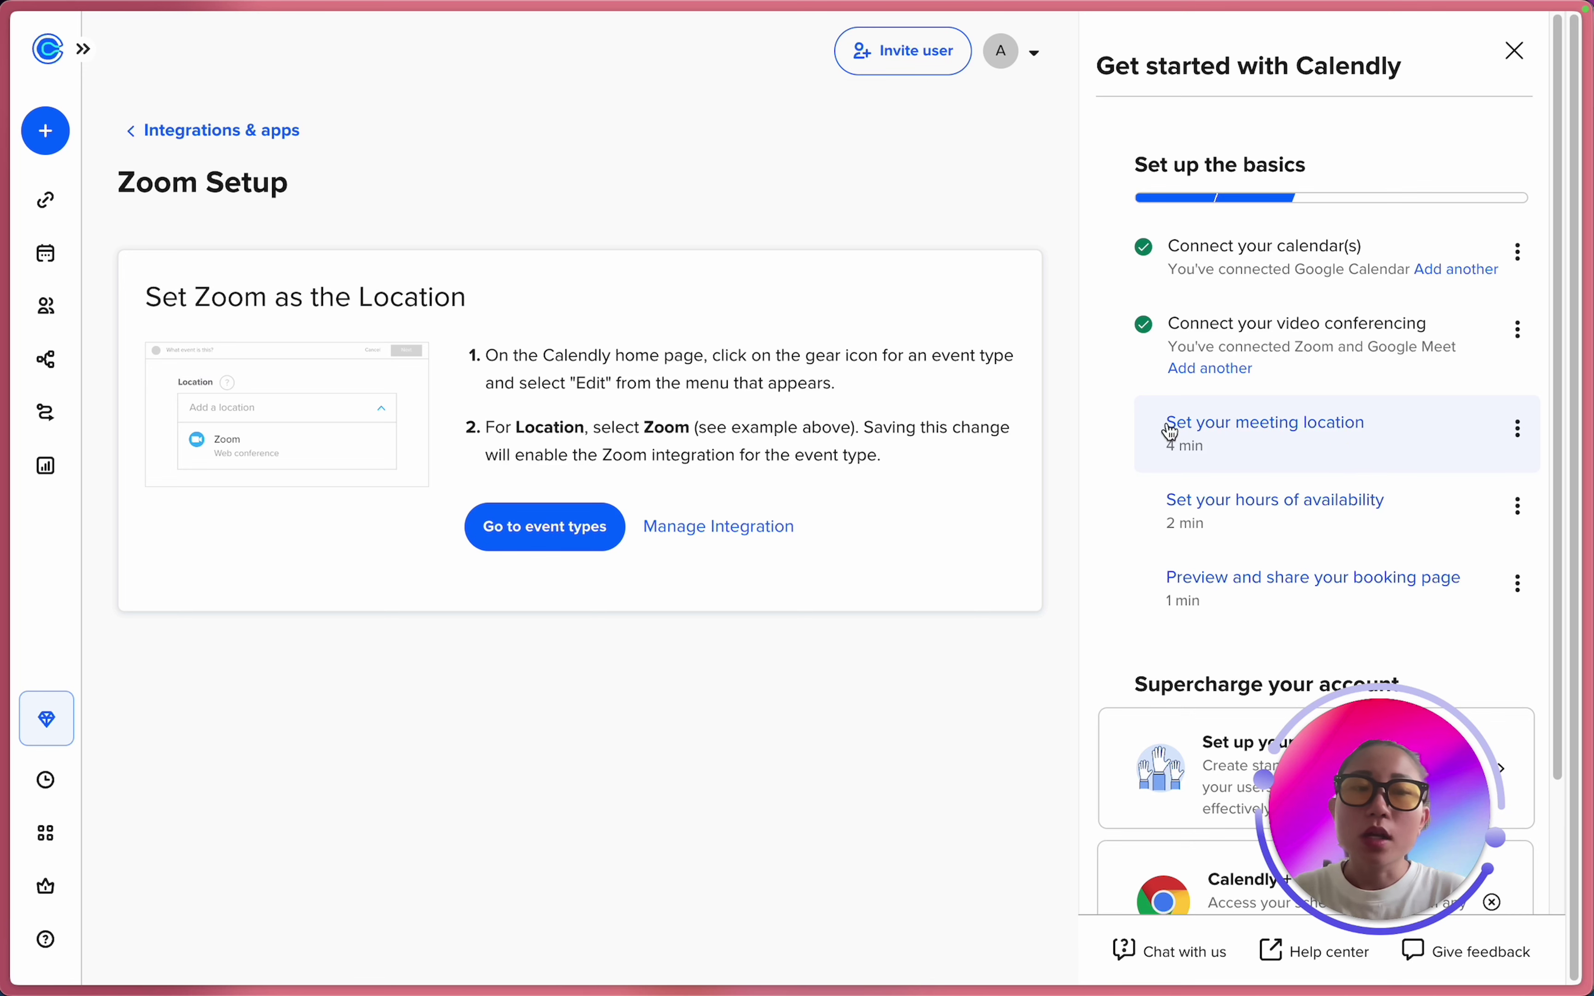
{"action": "scroll", "coordinate": [1271, 501], "scroll_direction": "down", "scroll_amount": 1}
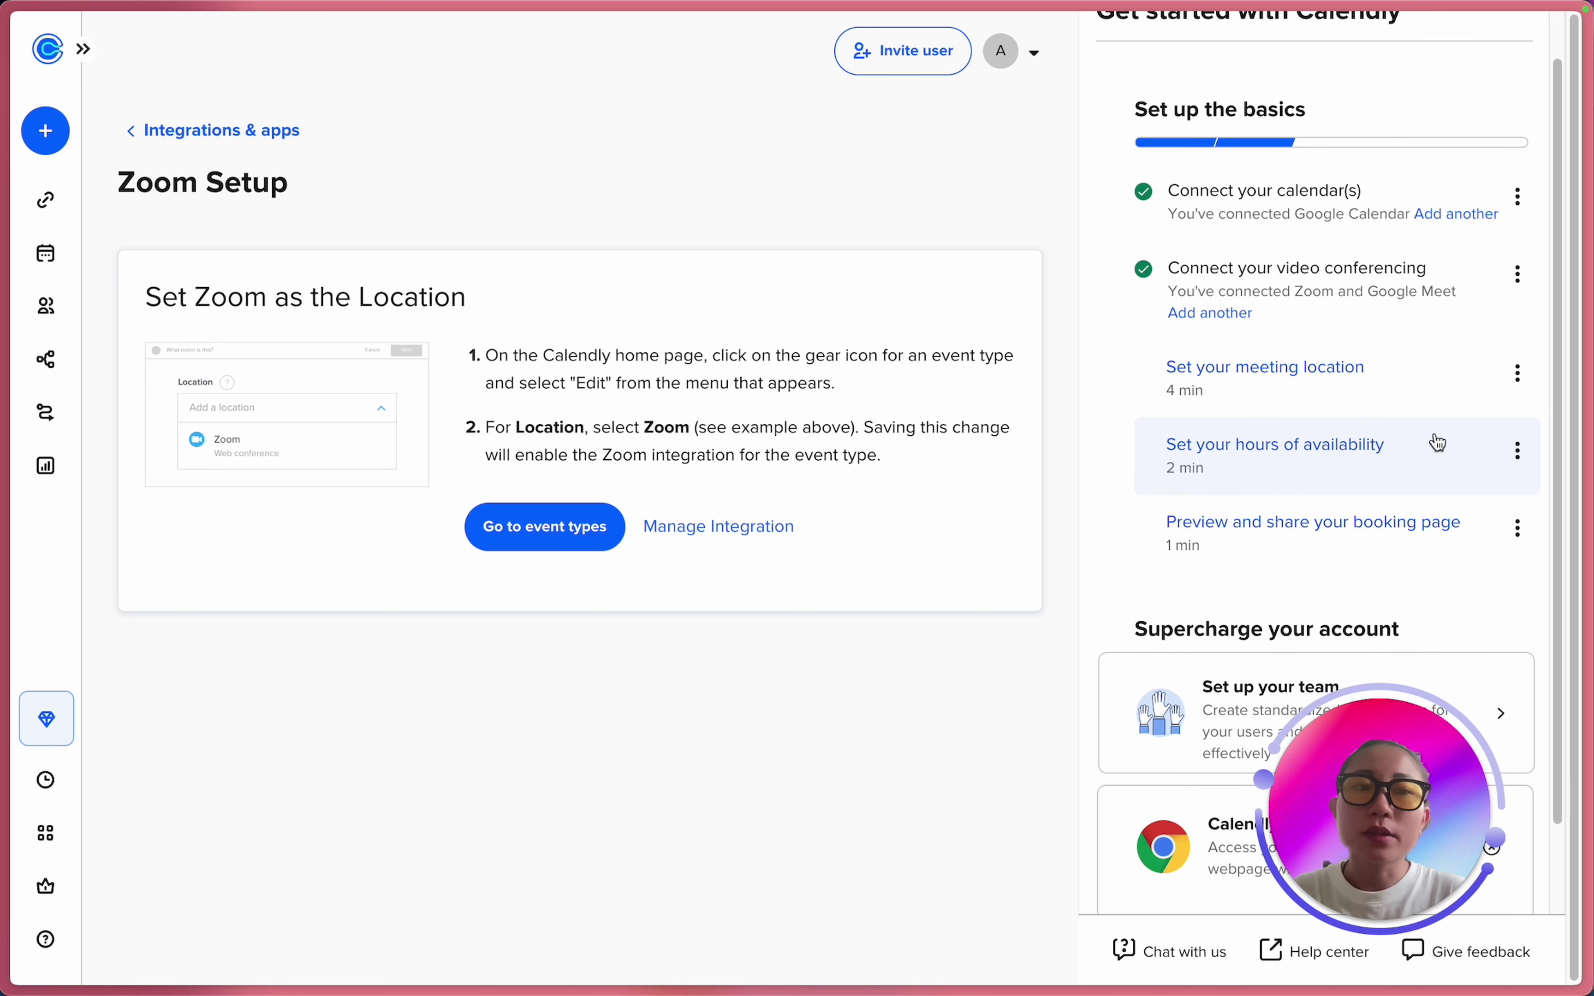
{"action": "scroll", "coordinate": [1426, 444], "scroll_direction": "up", "scroll_amount": 1}
{"action": "left_click", "coordinate": [1515, 51]}
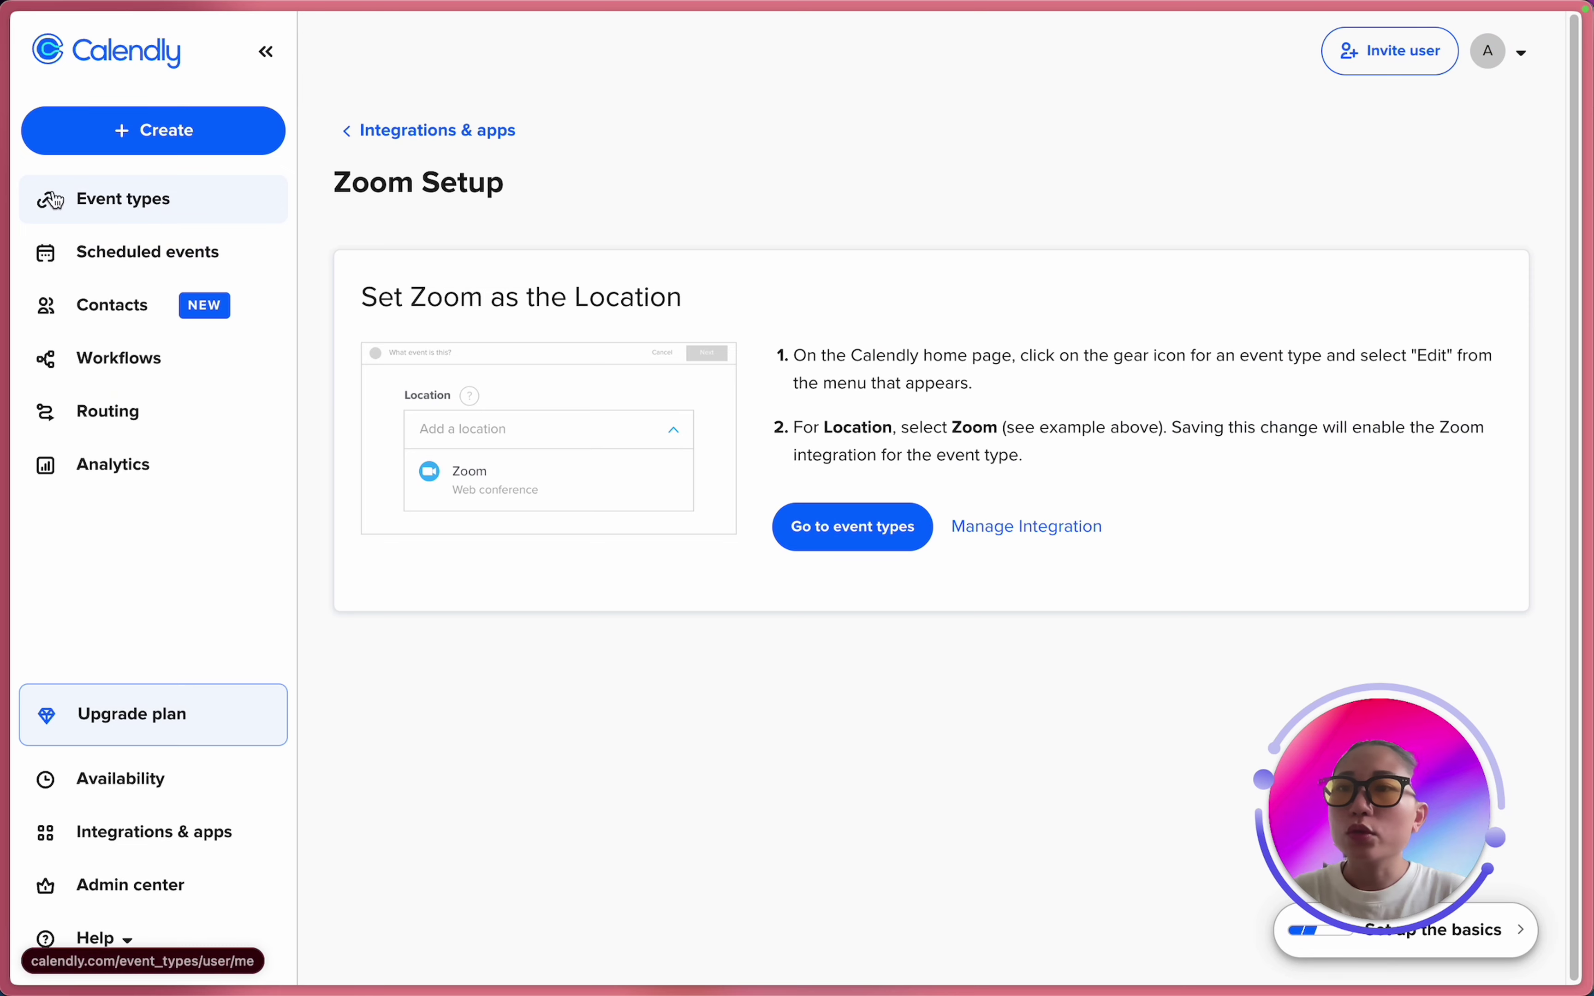
Check the plan details in the account menu, and open the 30 Minute Meeting from the event types.
{"action": "left_click", "coordinate": [111, 208]}
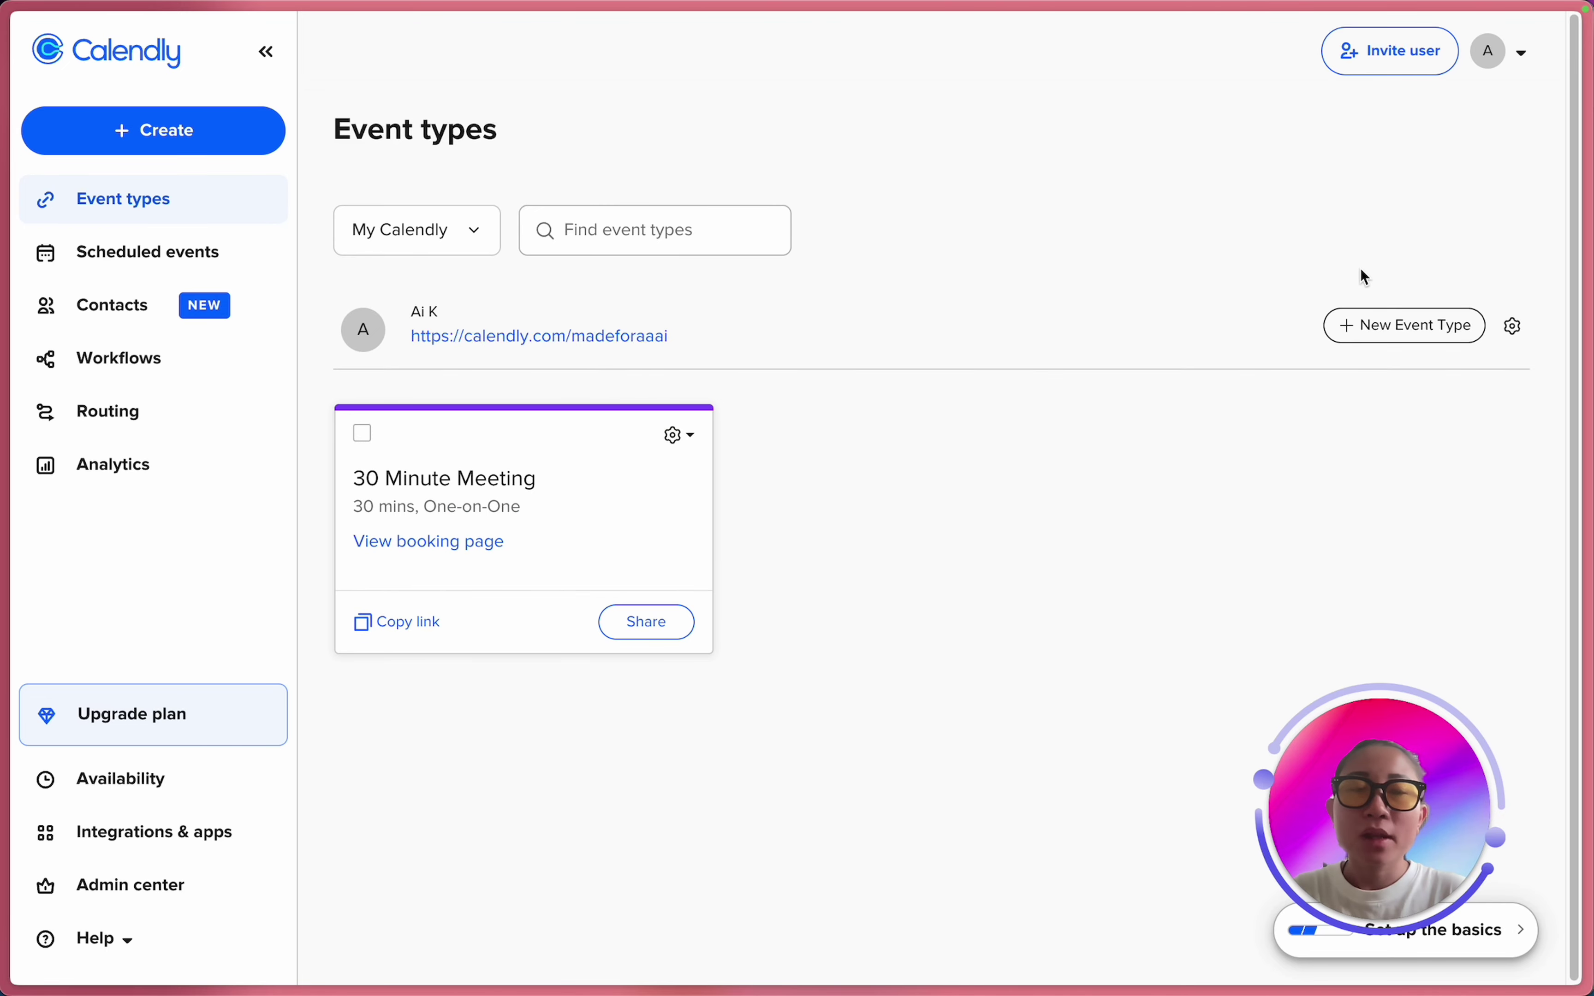
{"action": "left_click", "coordinate": [1508, 58]}
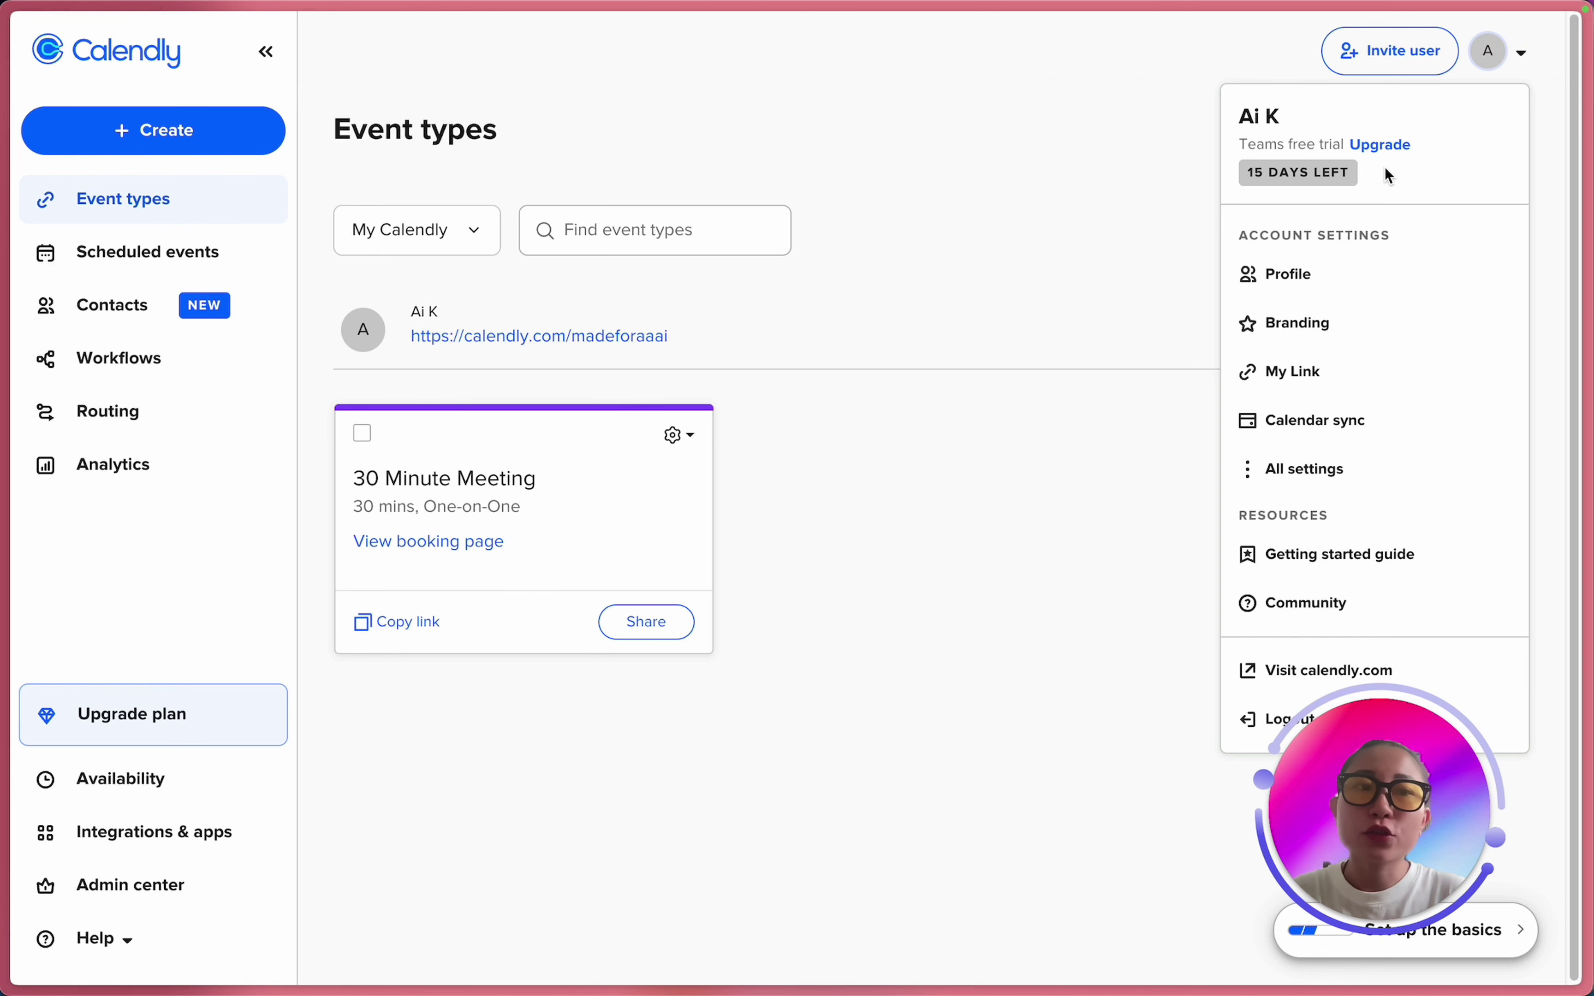
{"action": "left_click", "coordinate": [1507, 66]}
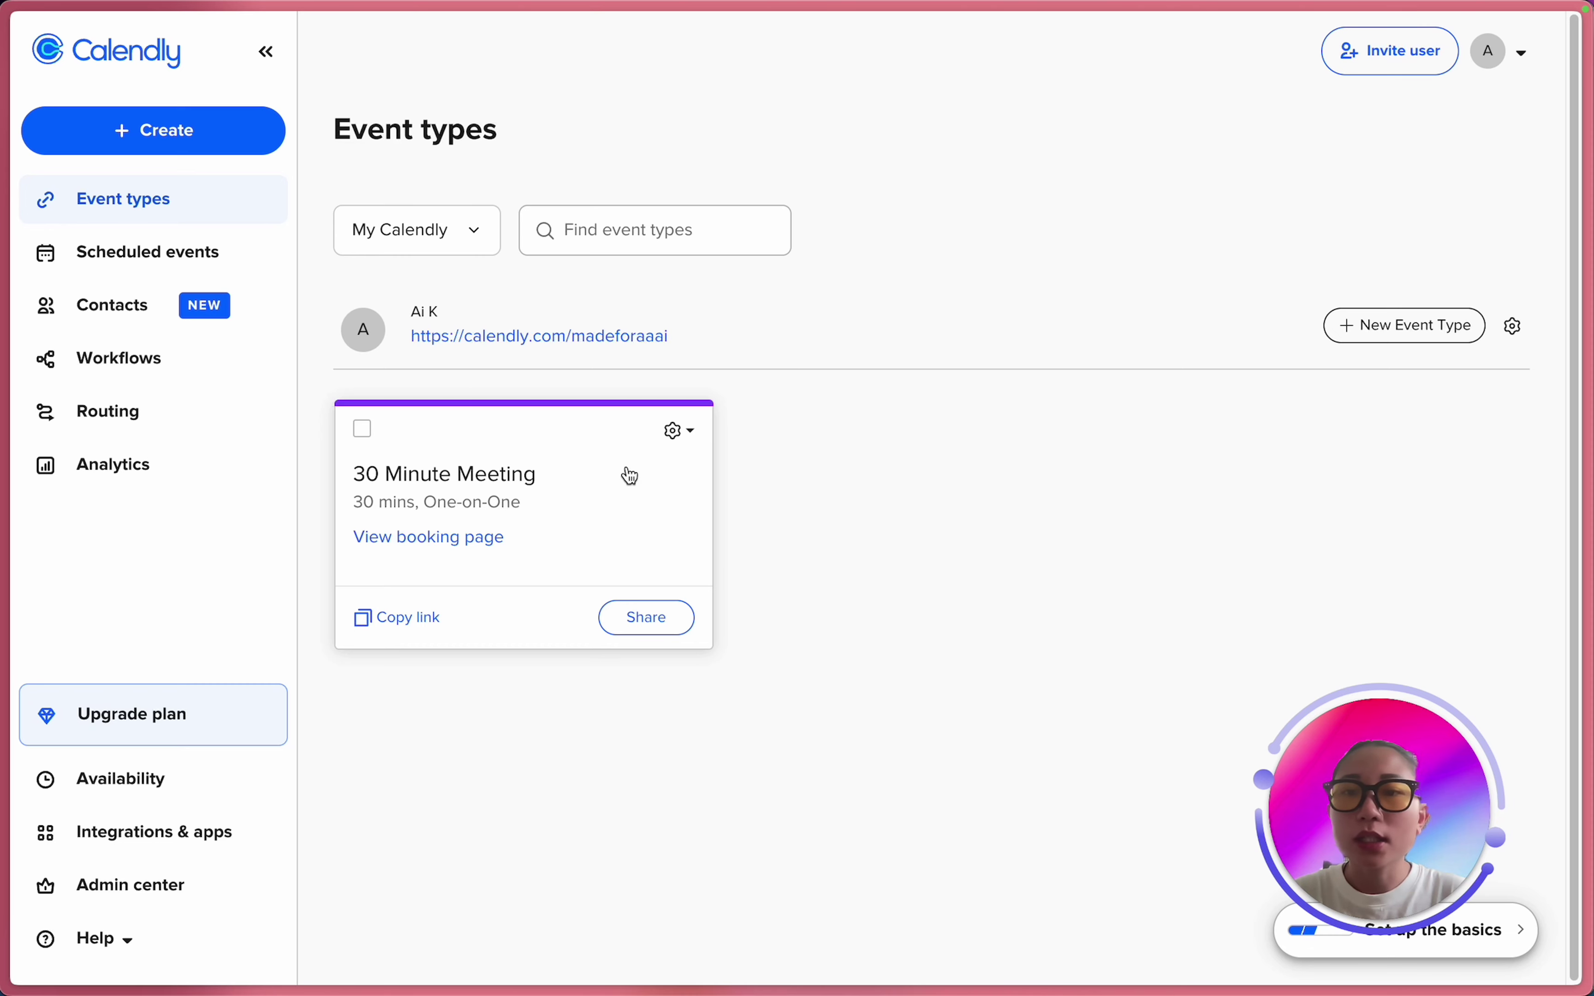
{"action": "left_click", "coordinate": [629, 537]}
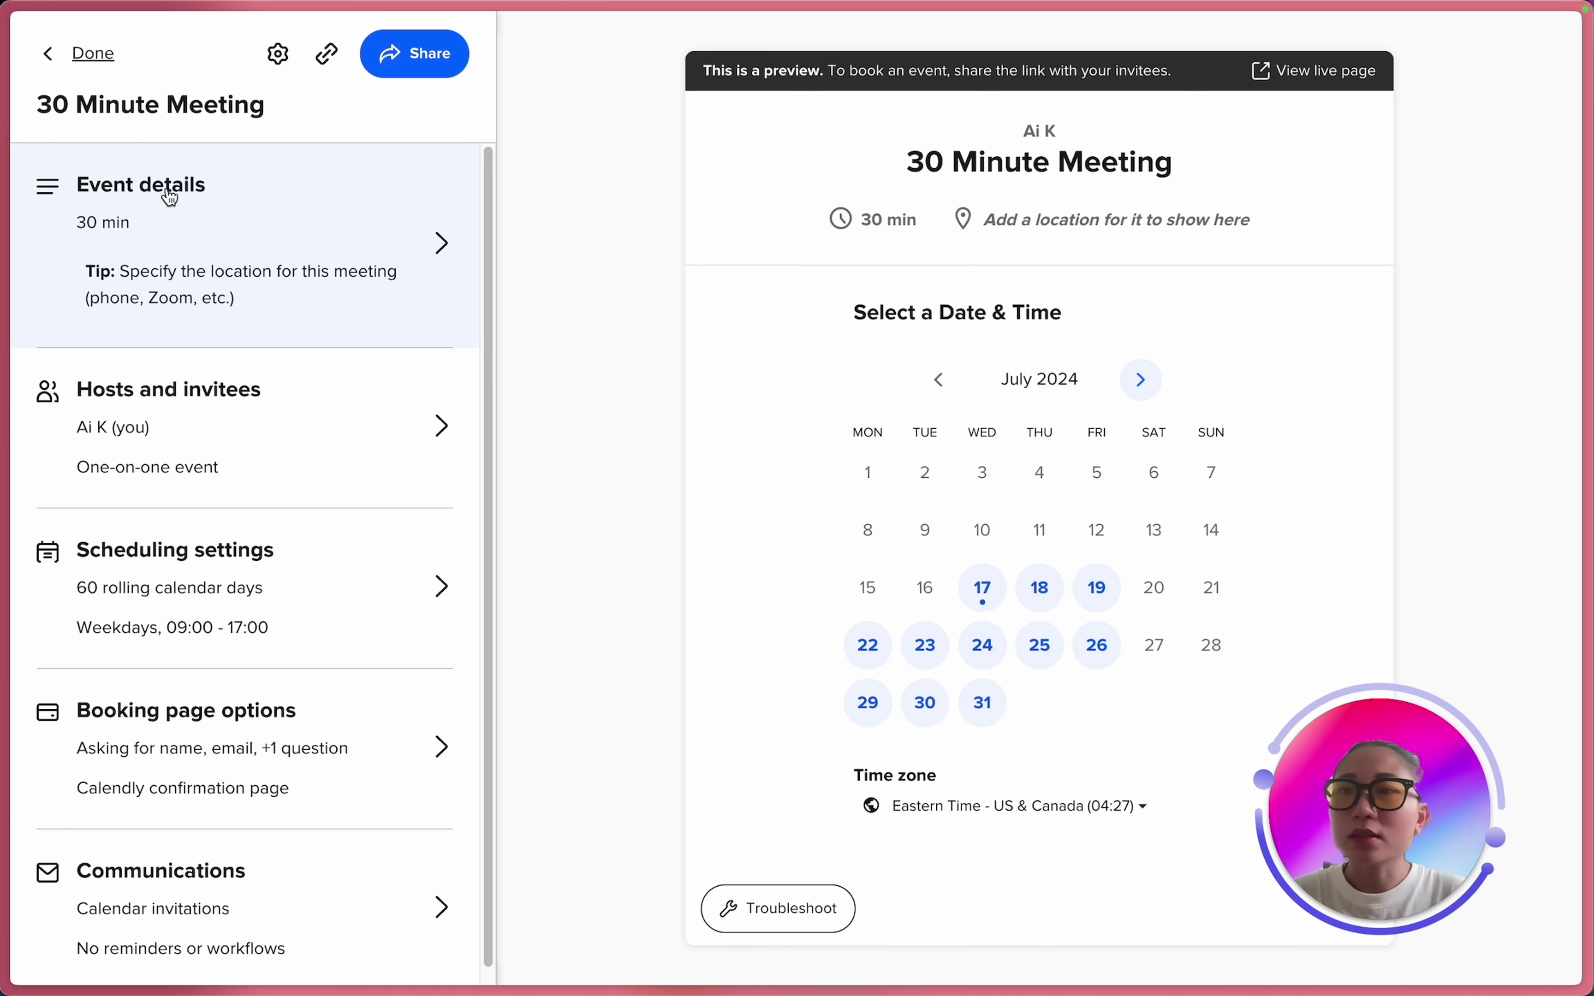
{"action": "scroll", "coordinate": [206, 418], "scroll_direction": "down", "scroll_amount": 1}
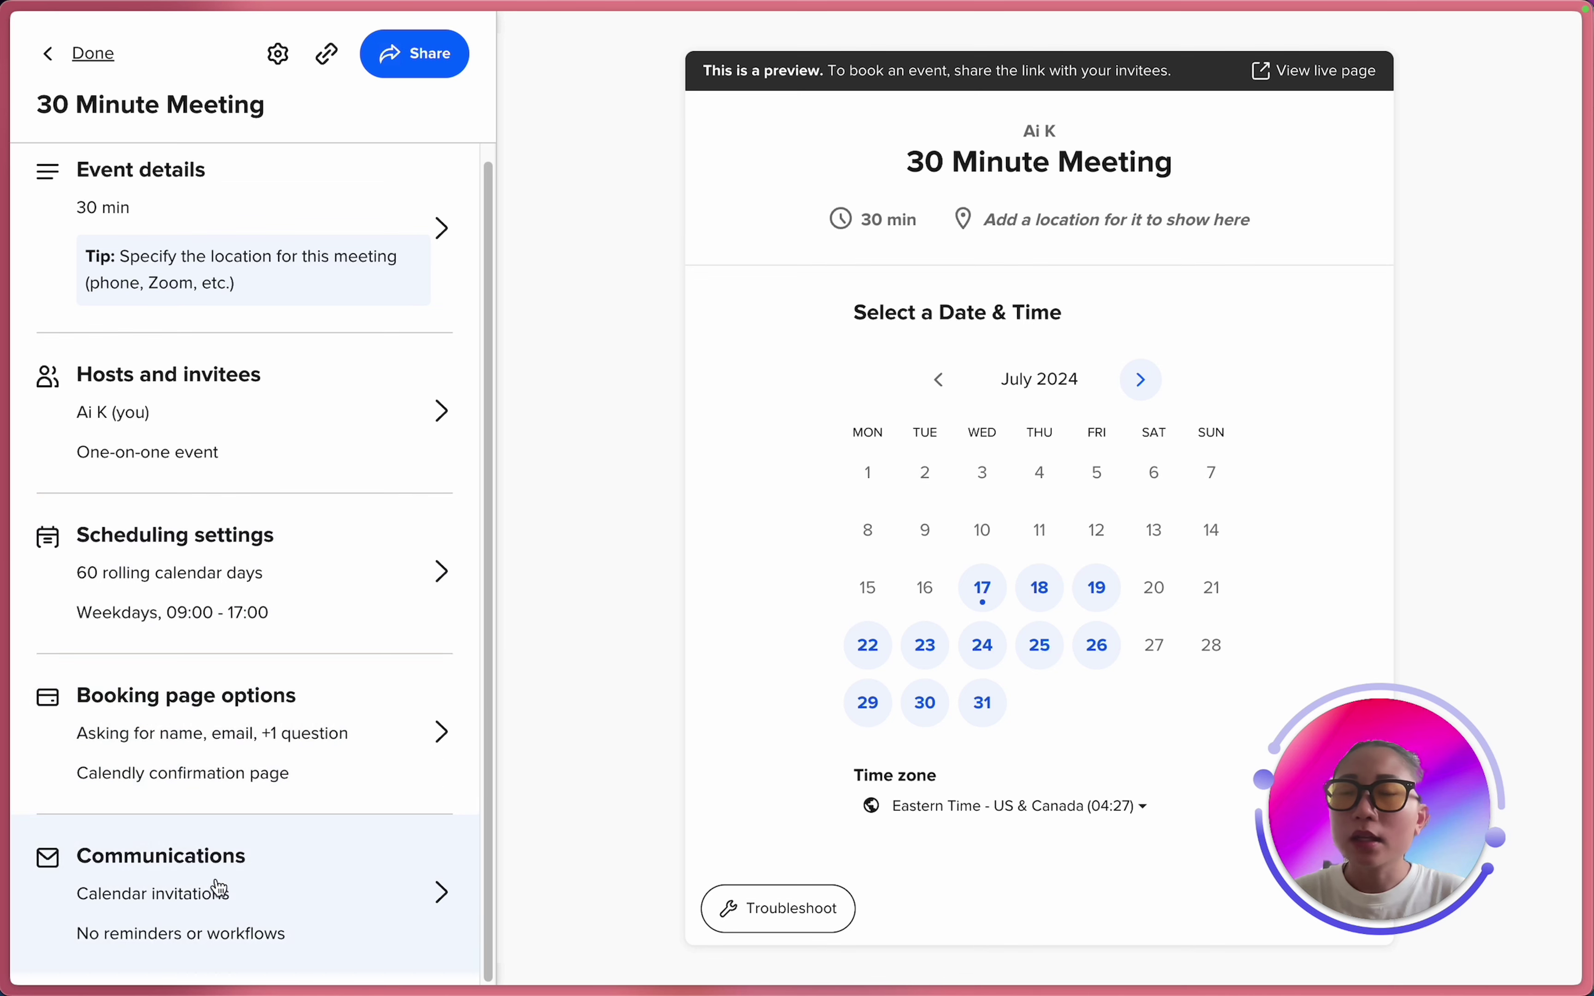
{"action": "scroll", "coordinate": [263, 283], "scroll_direction": "up", "scroll_amount": 1}
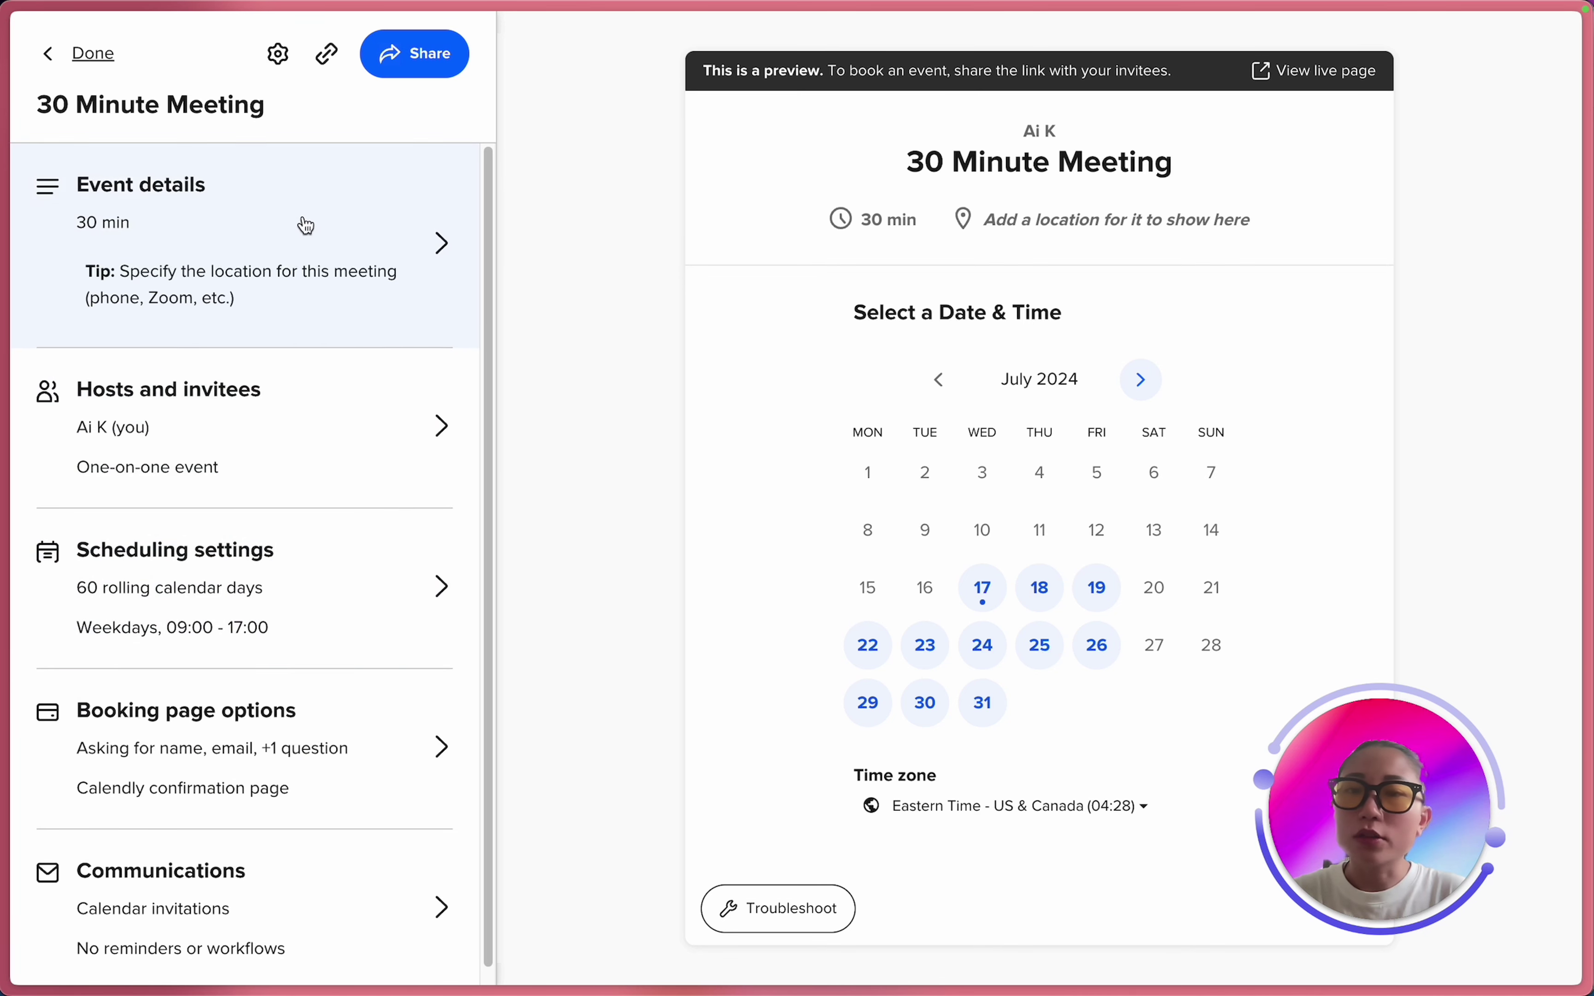
Rename the event to 30 Minute Strategy Call in its event details.
{"action": "left_click", "coordinate": [271, 214]}
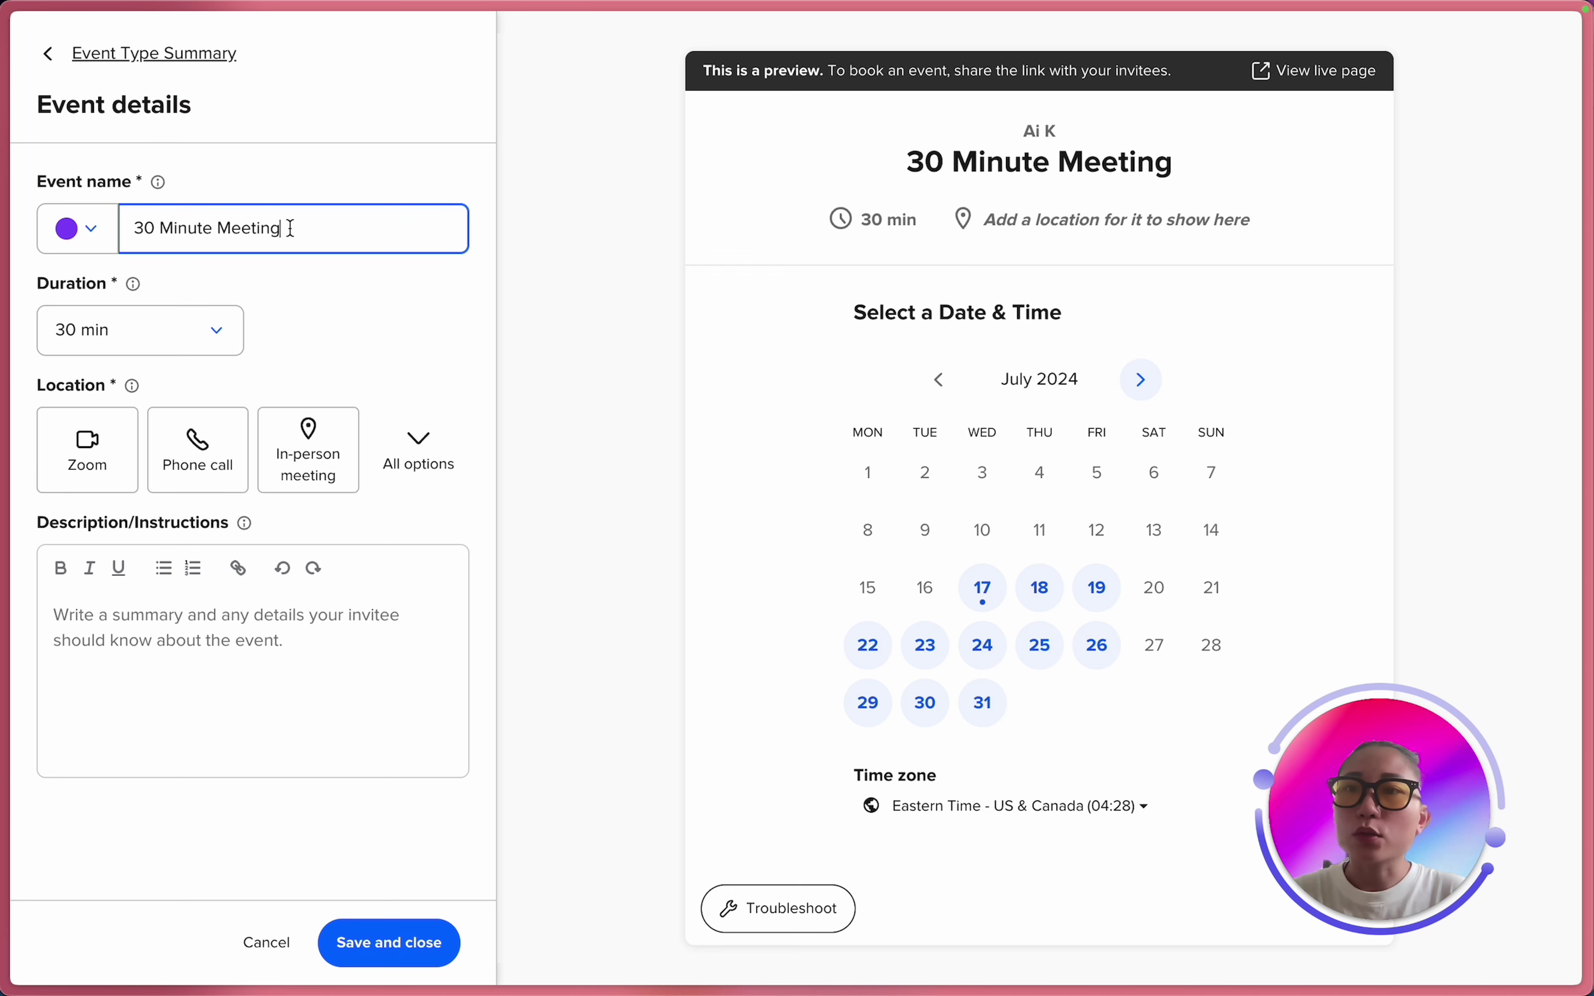
{"action": "left_click_drag", "start_coordinate": [293, 231], "coordinate": [66, 236]}
{"action": "left_click", "coordinate": [315, 232]}
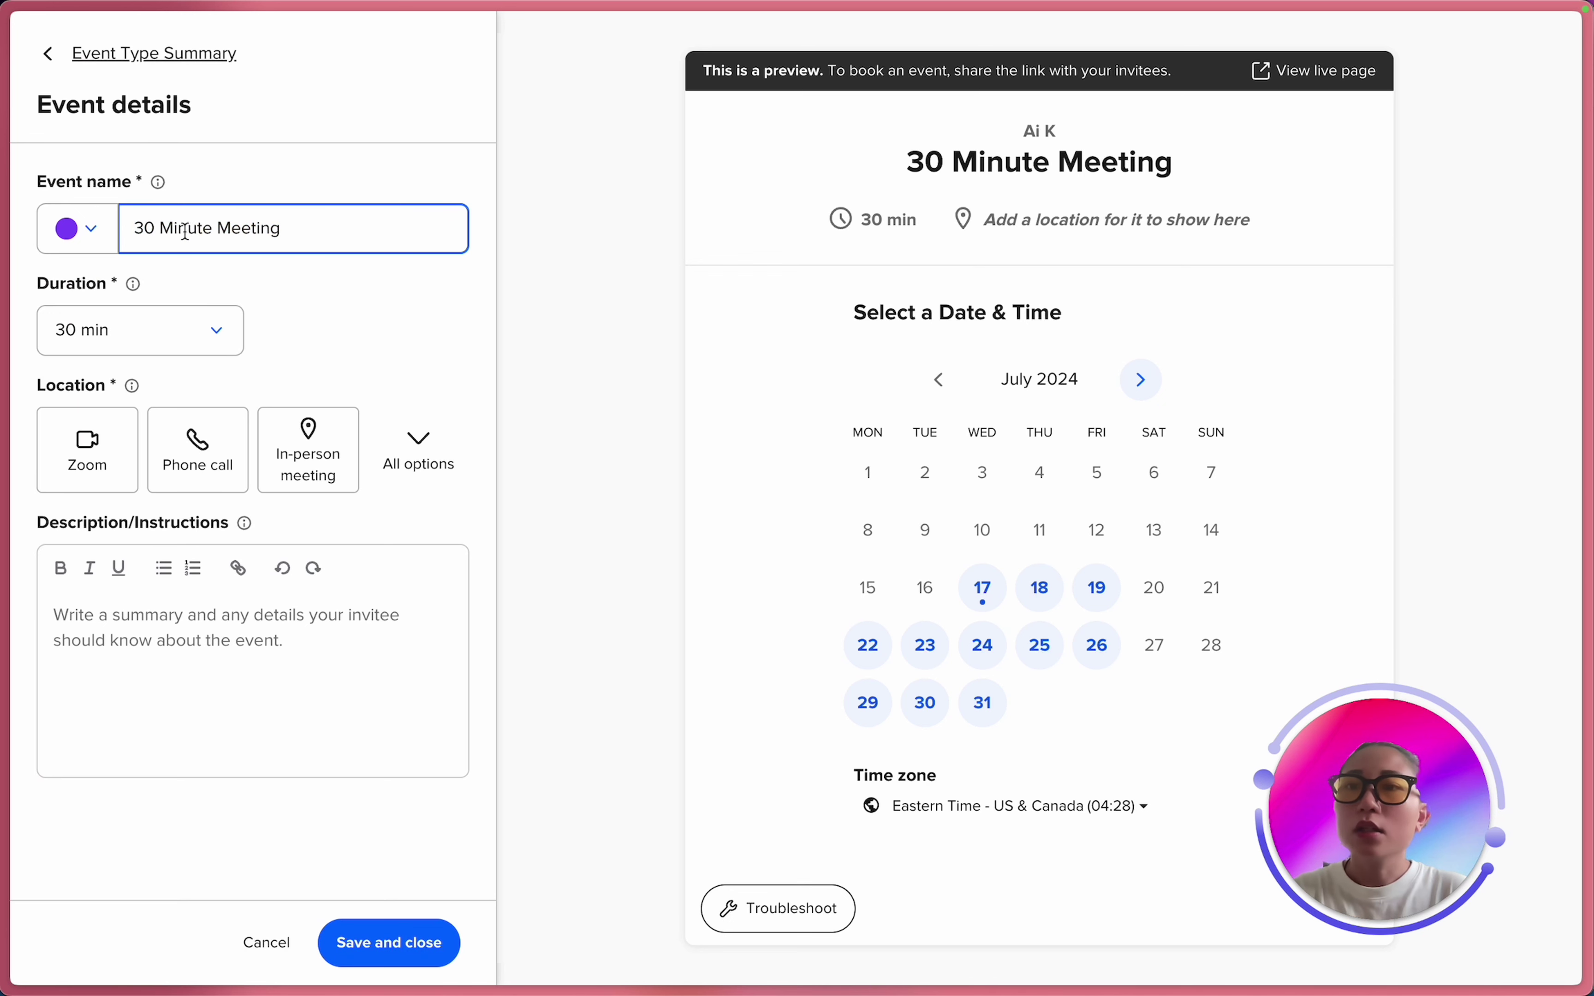
{"action": "double_click", "coordinate": [218, 234]}
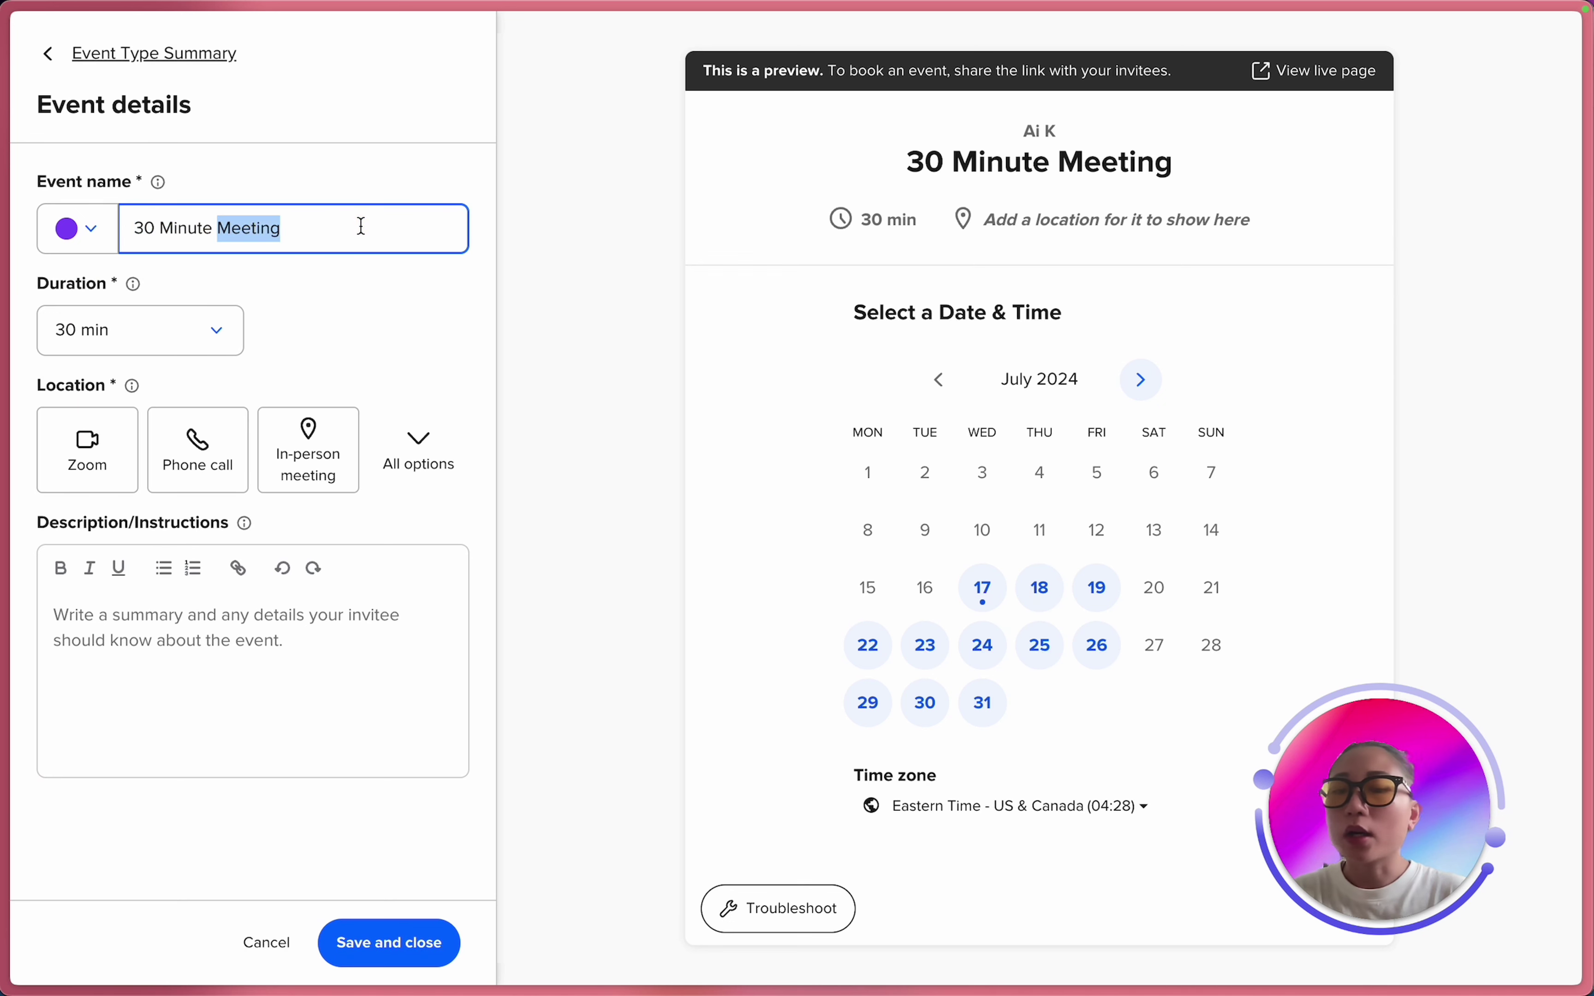
{"action": "type", "text": "Strategy Call"}
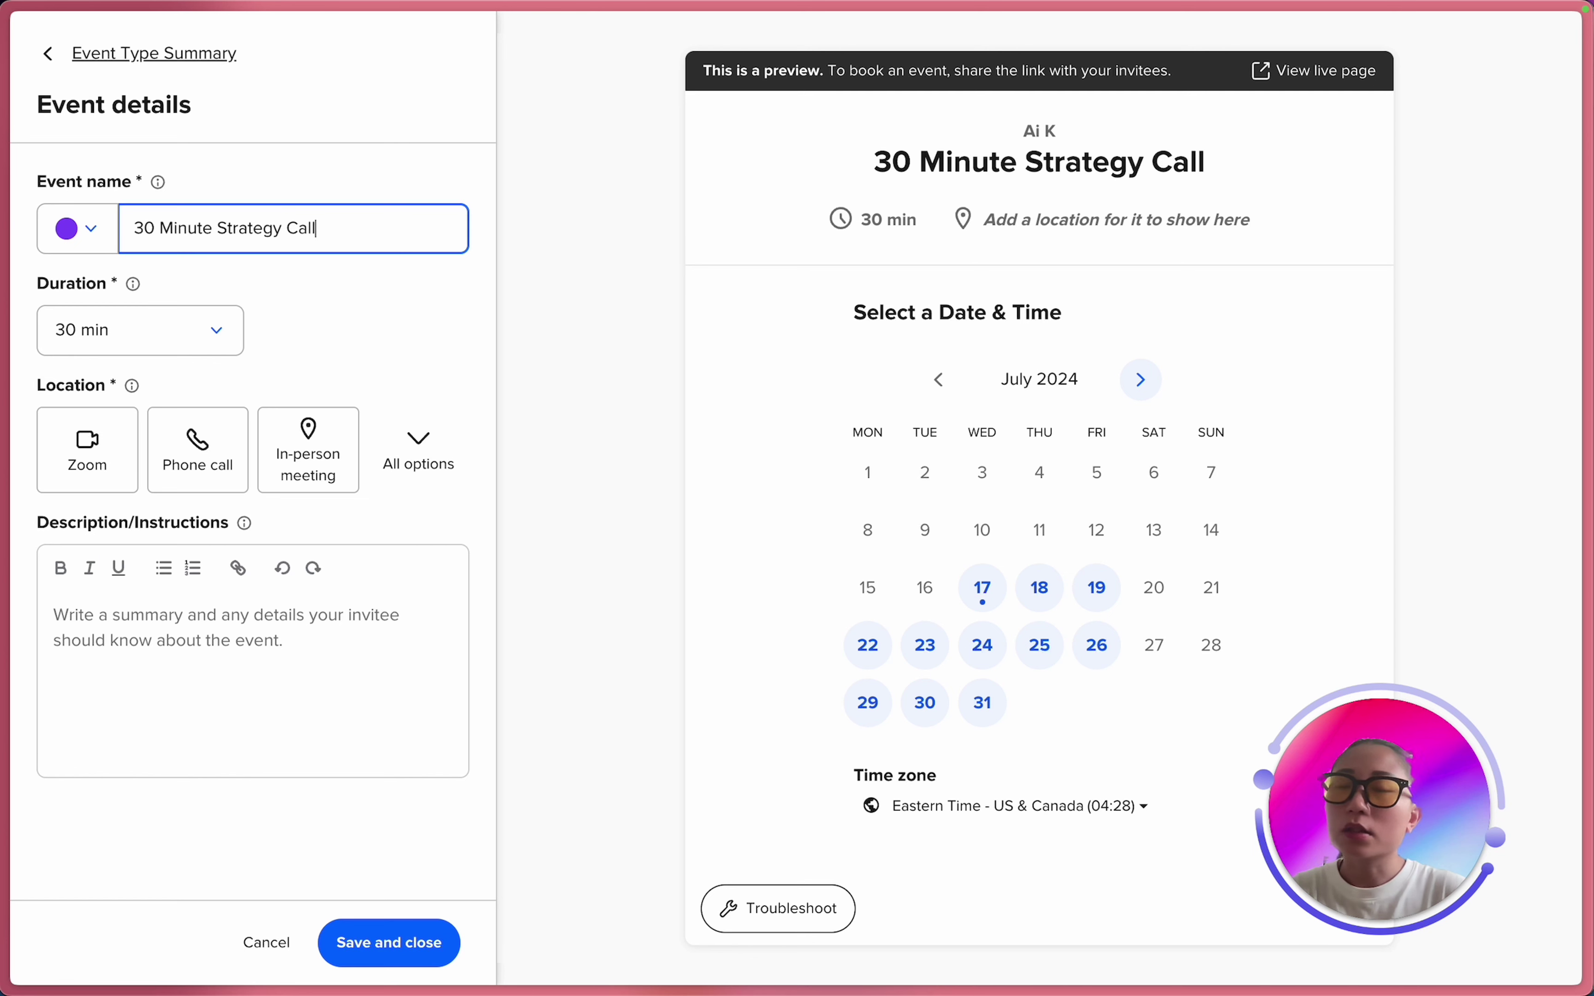
{"action": "left_click", "coordinate": [311, 318]}
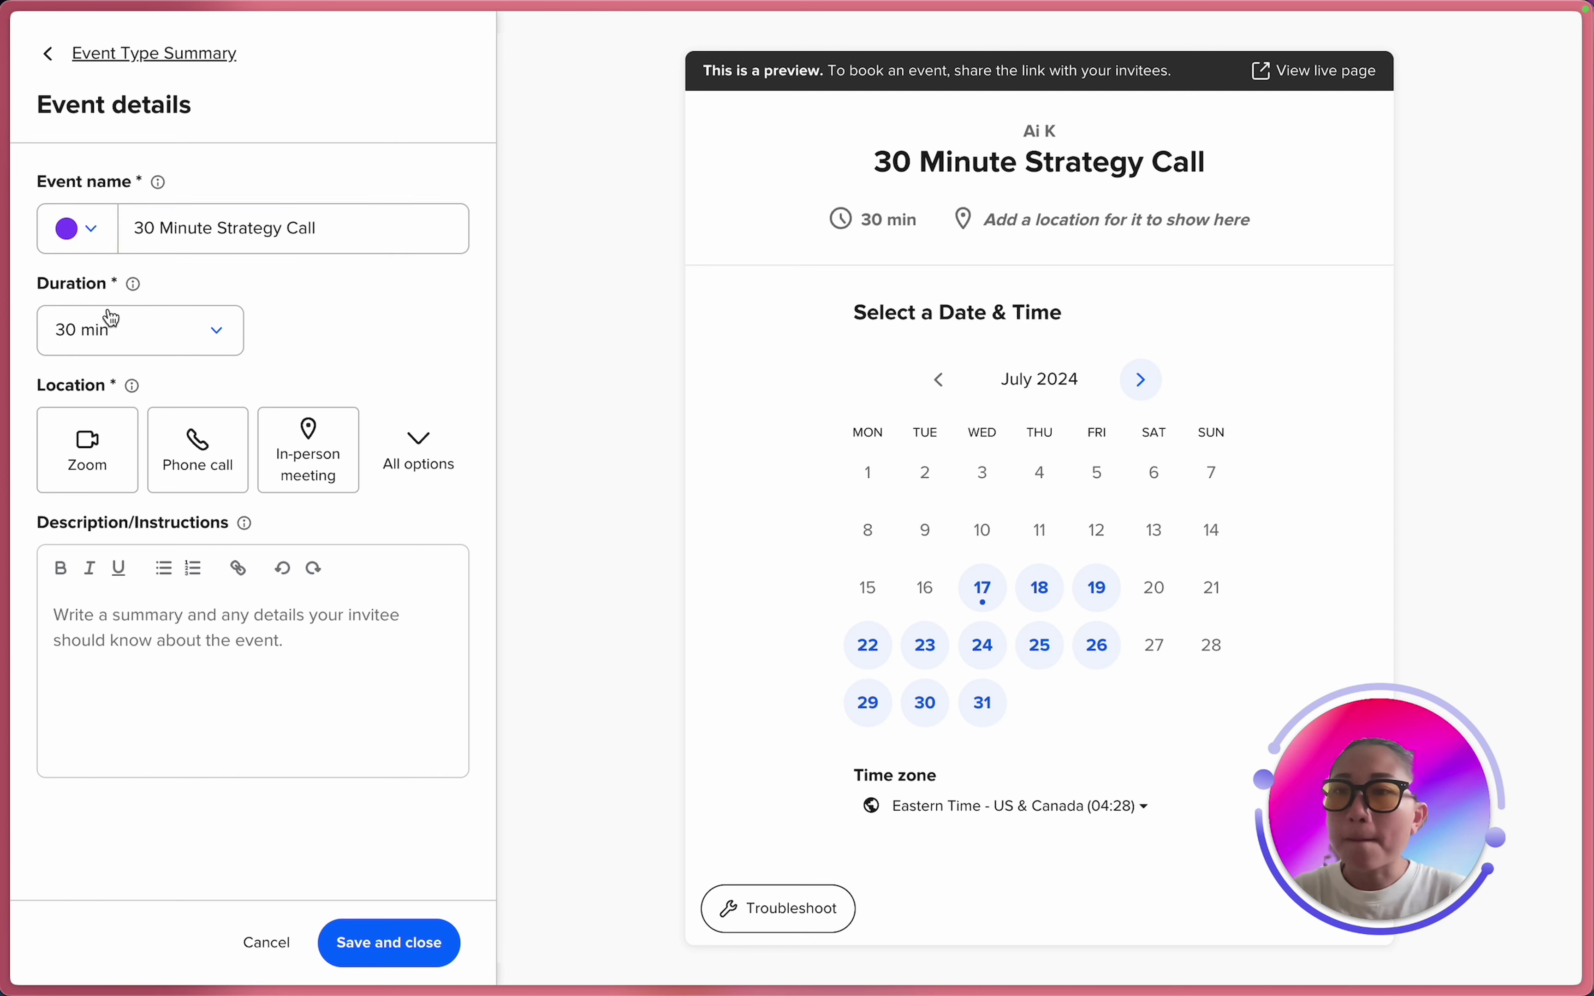
Try a custom duration for the event, look at its time units, and set the duration back to 30 min.
{"action": "left_click", "coordinate": [123, 329]}
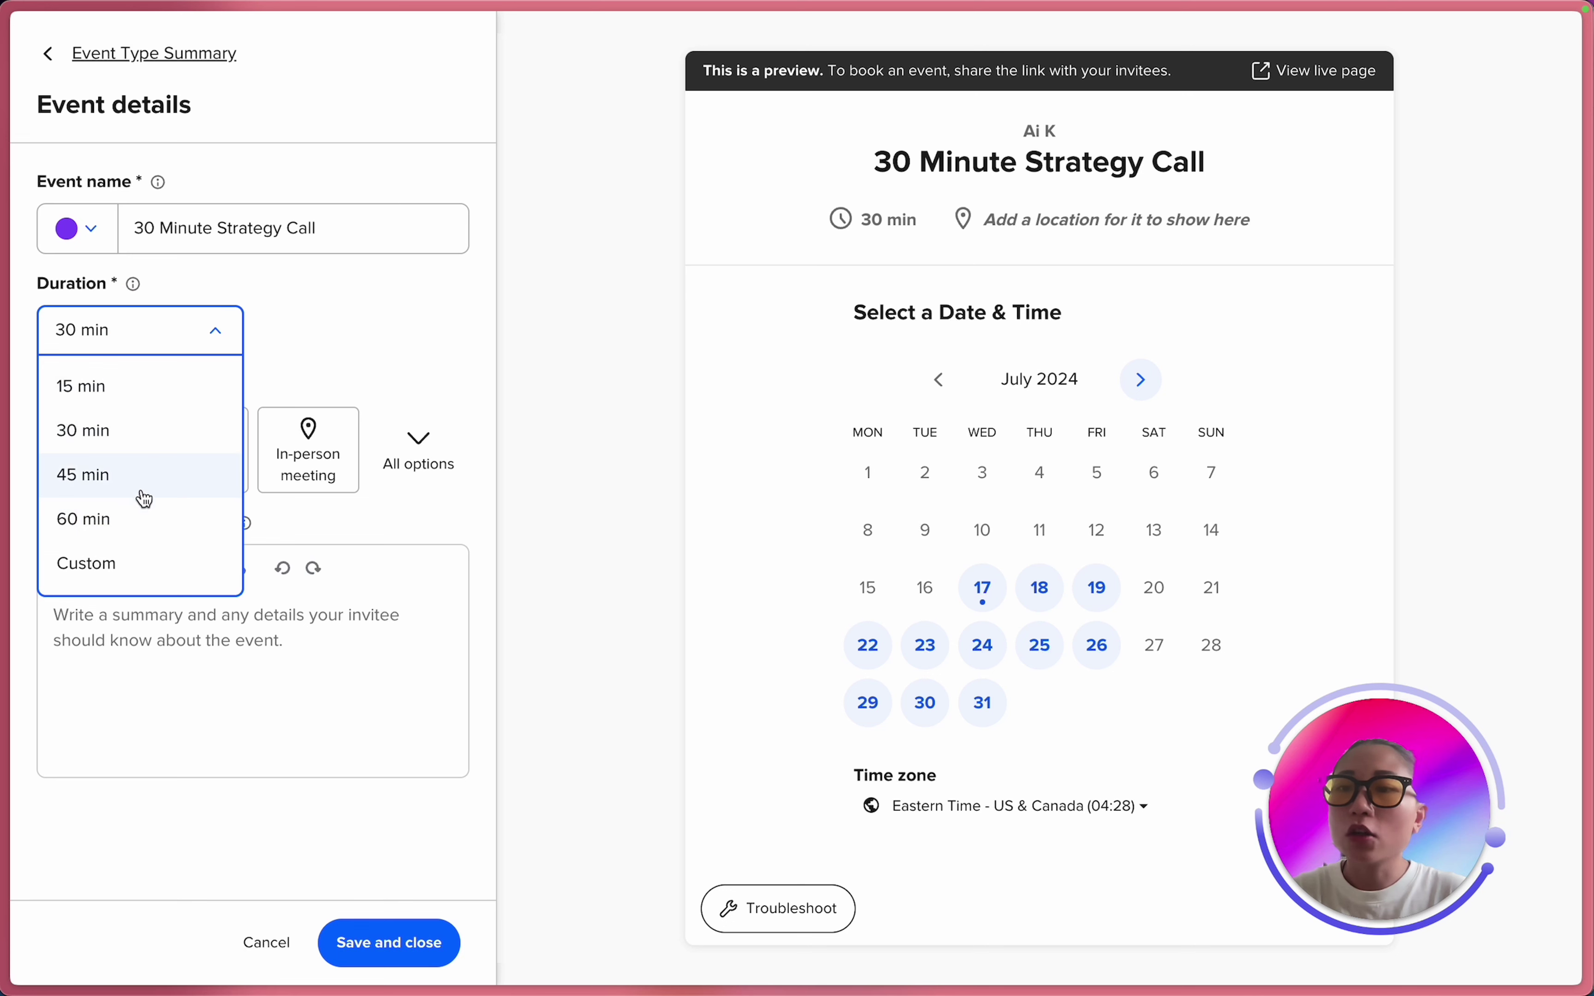
{"action": "left_click", "coordinate": [141, 560]}
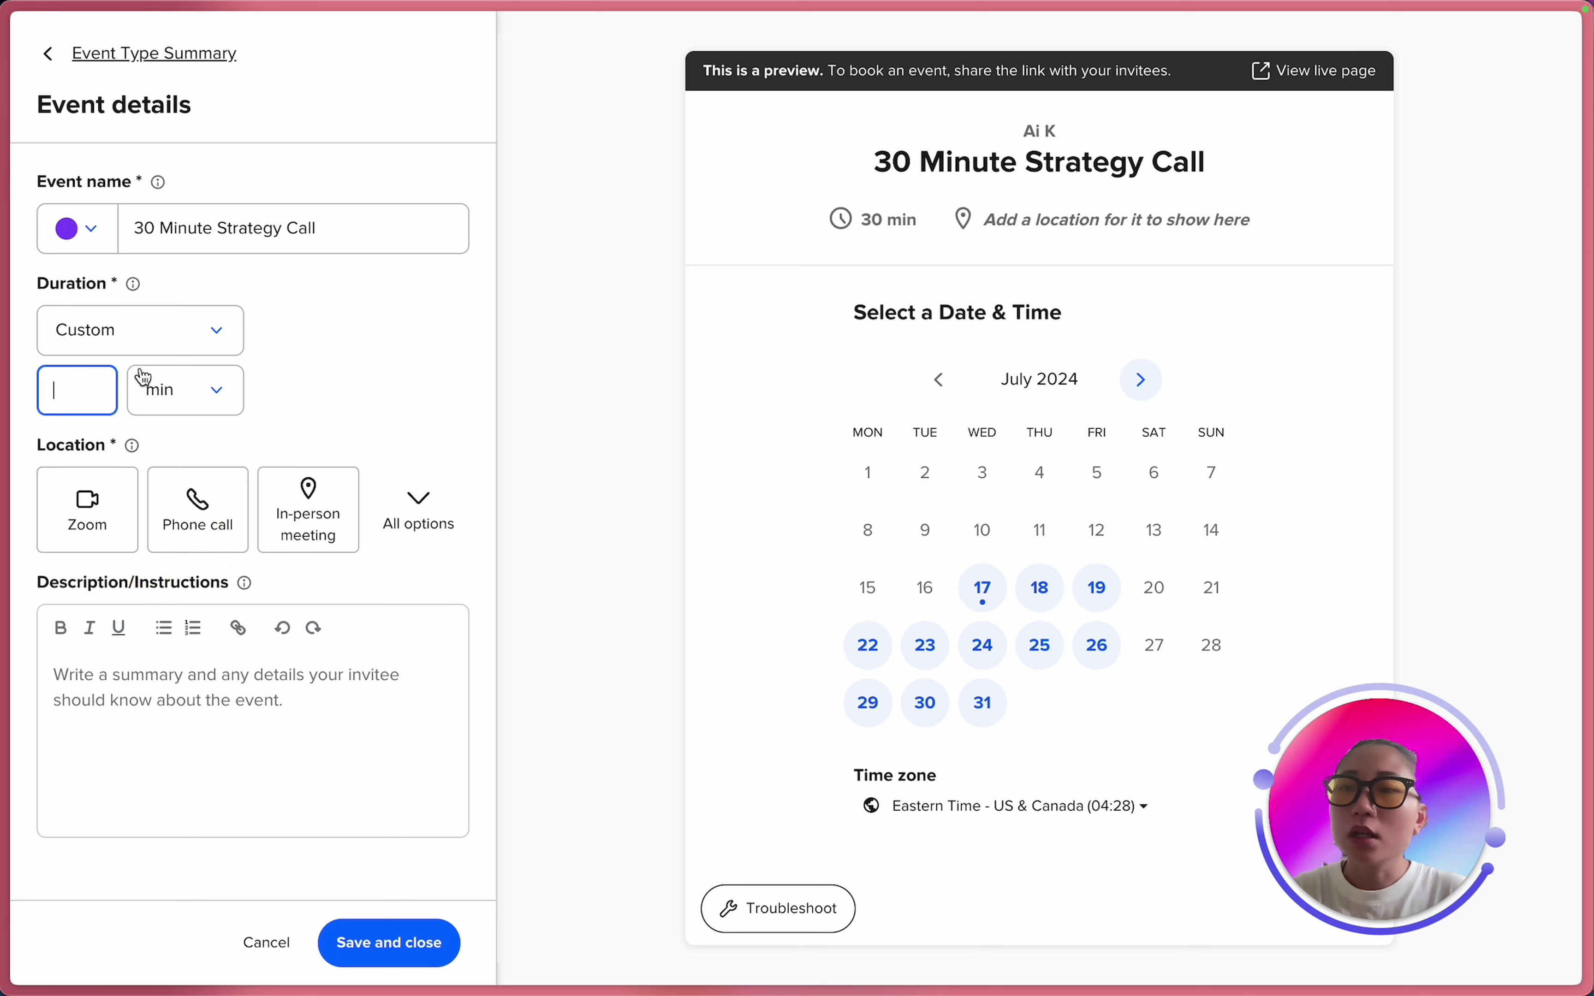
{"action": "left_click", "coordinate": [224, 394]}
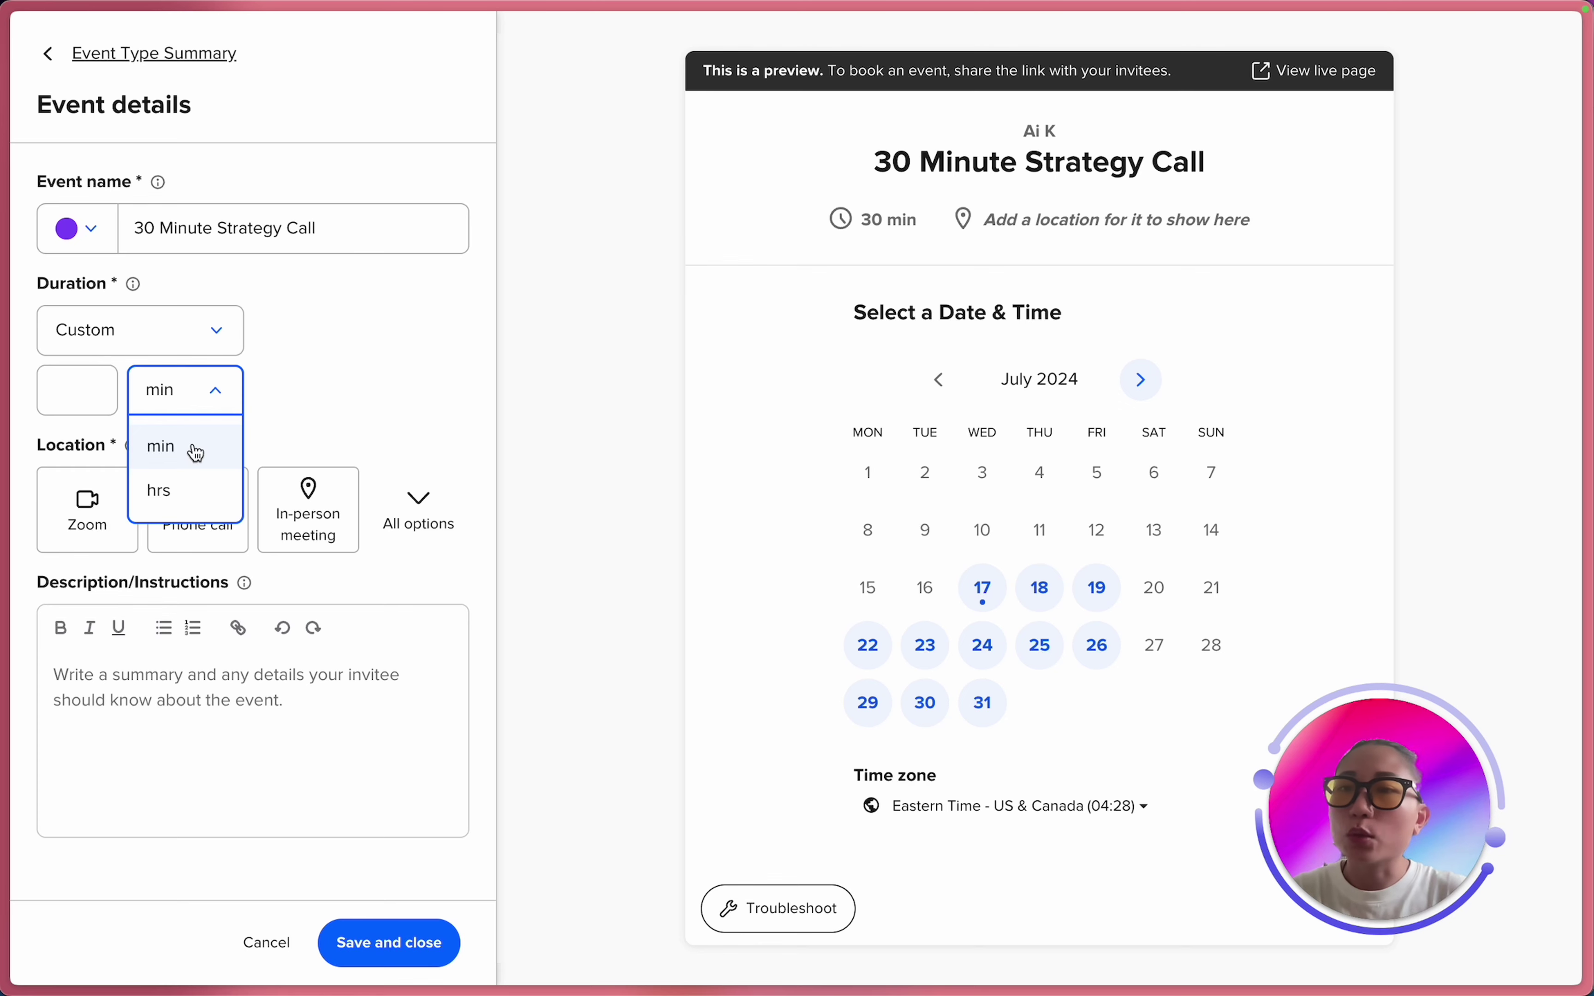
{"action": "left_click", "coordinate": [195, 330]}
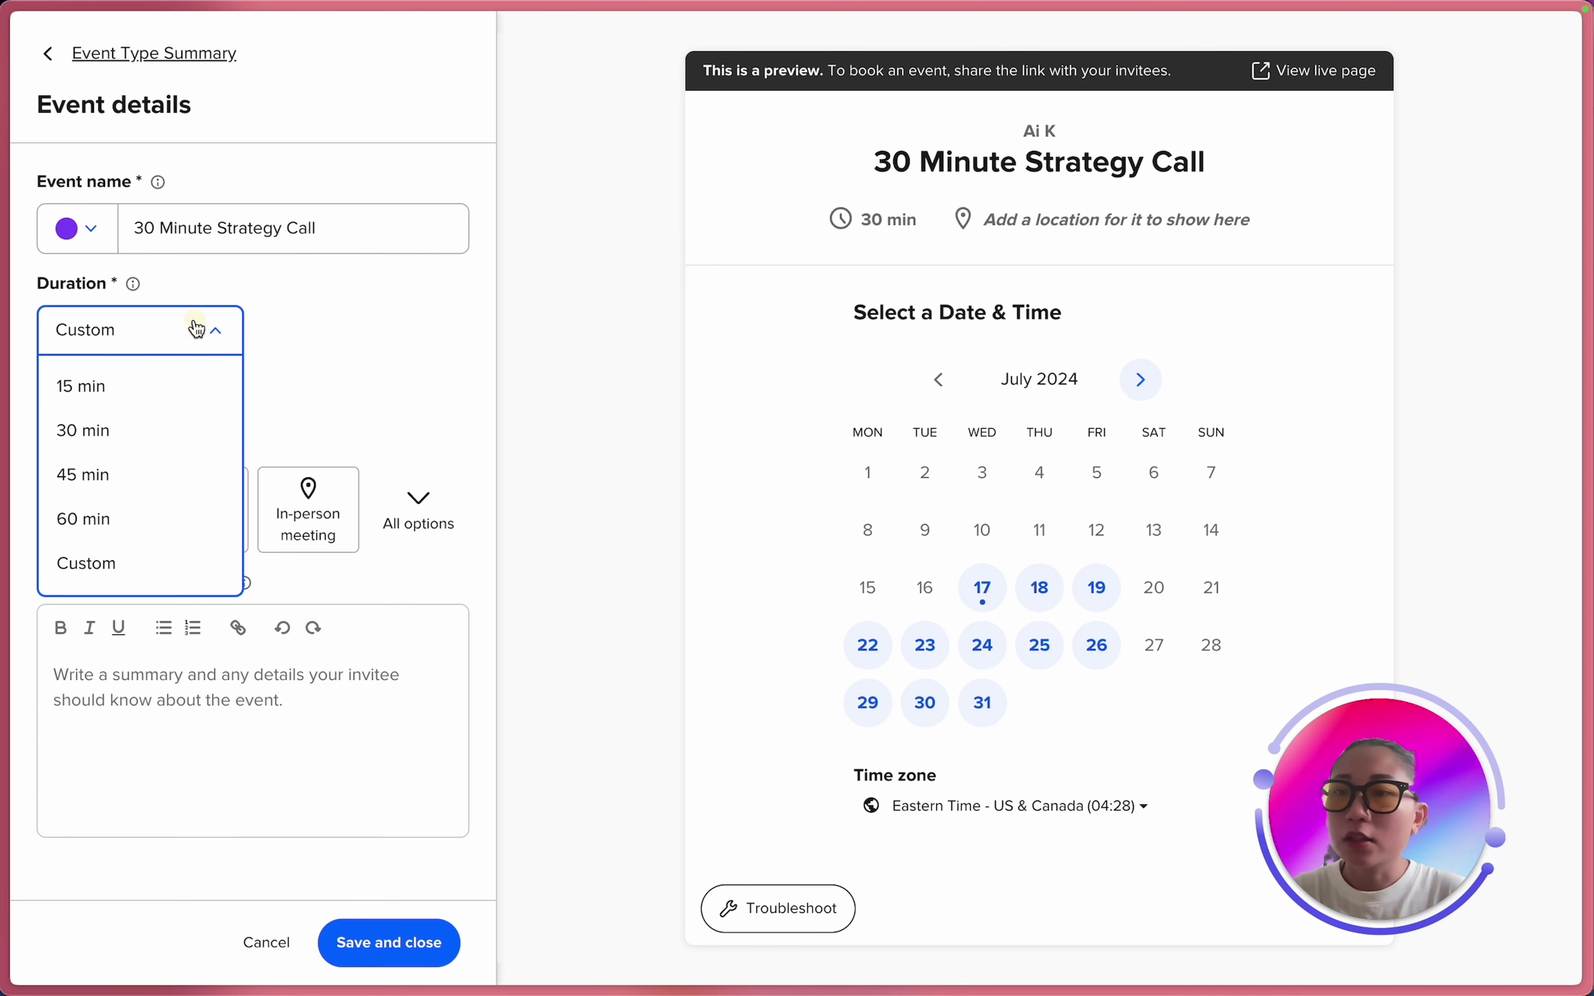
{"action": "left_click", "coordinate": [195, 432]}
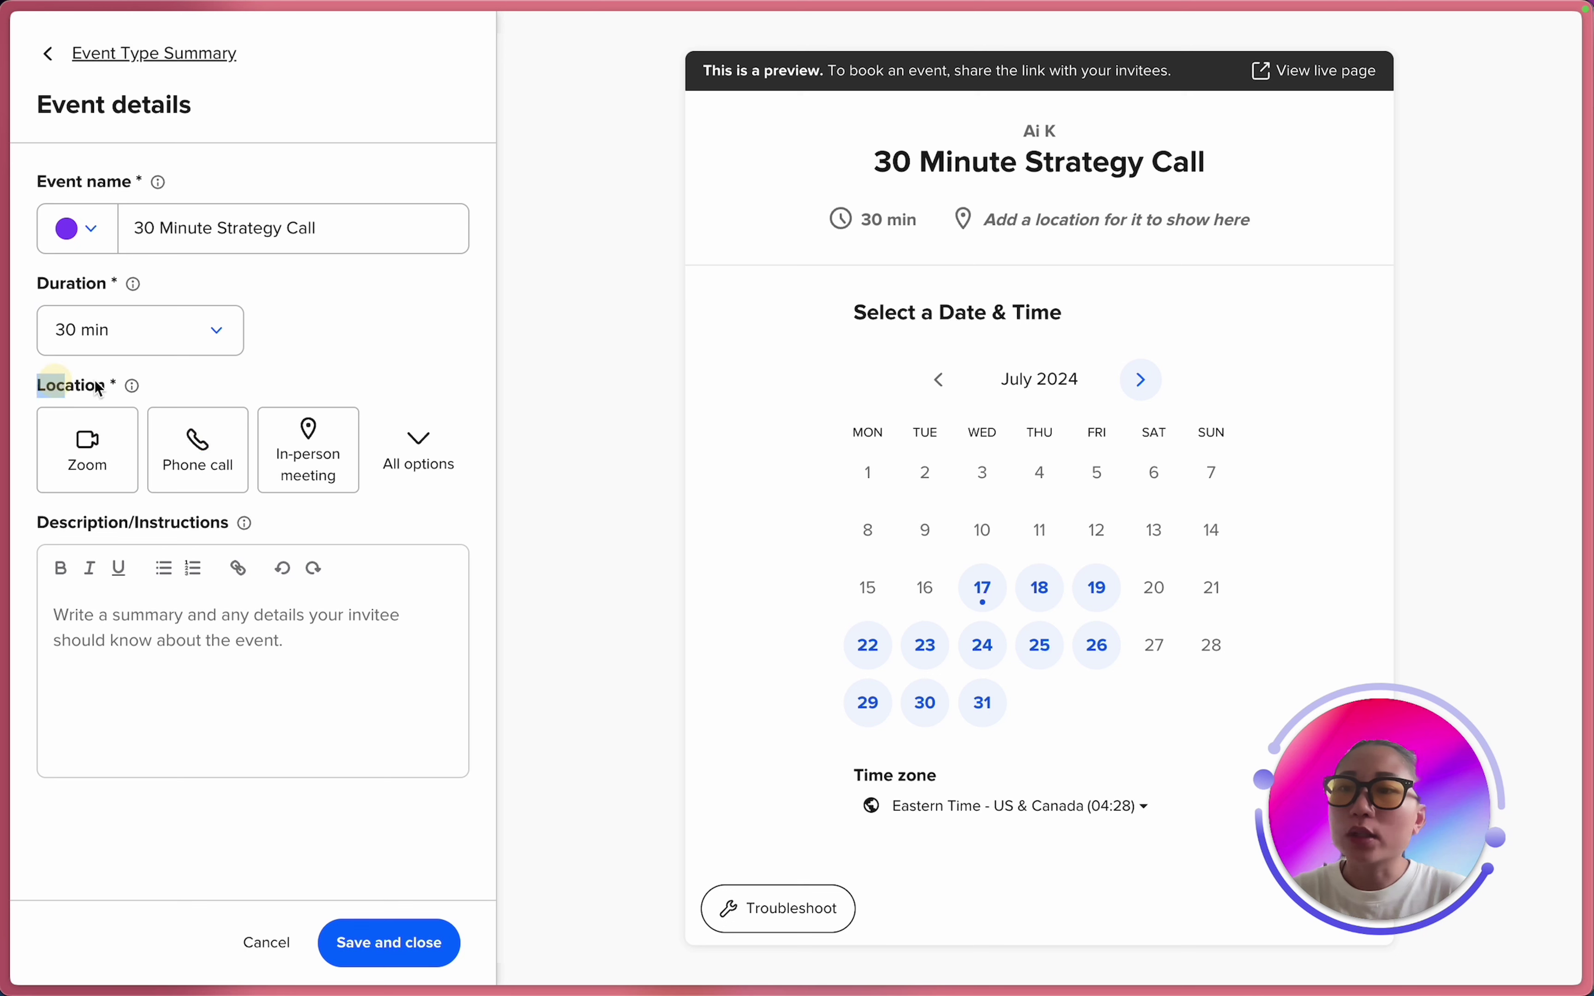
Set the event's location to Google Meet.
{"action": "left_click", "coordinate": [449, 438]}
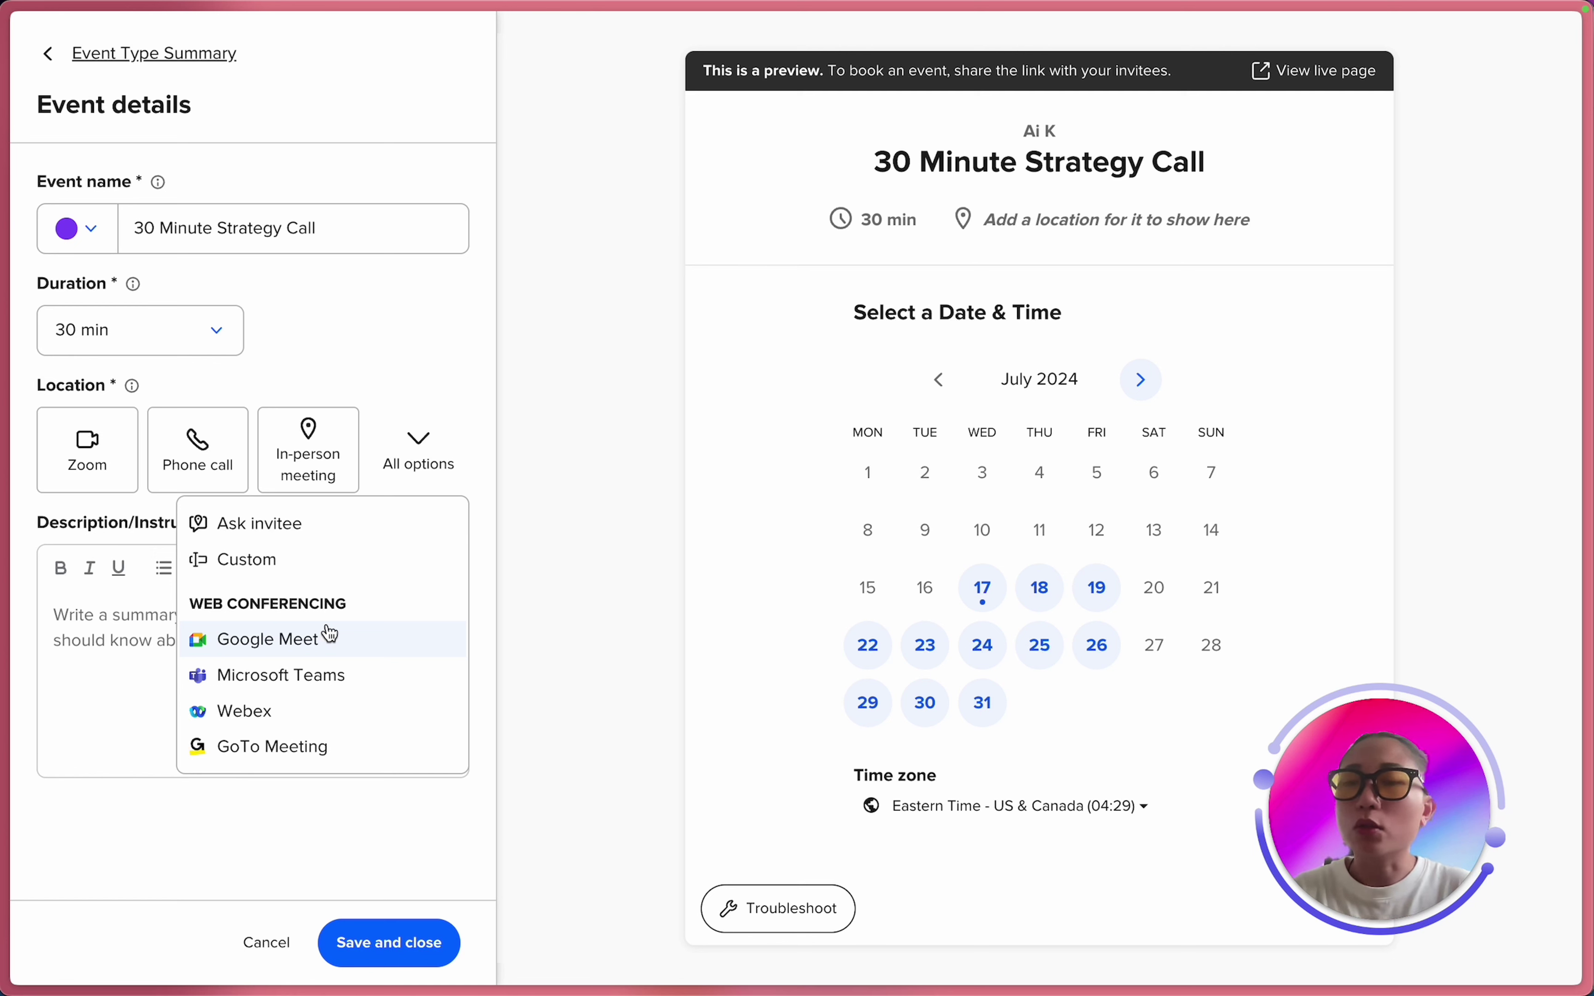
{"action": "left_click", "coordinate": [252, 654]}
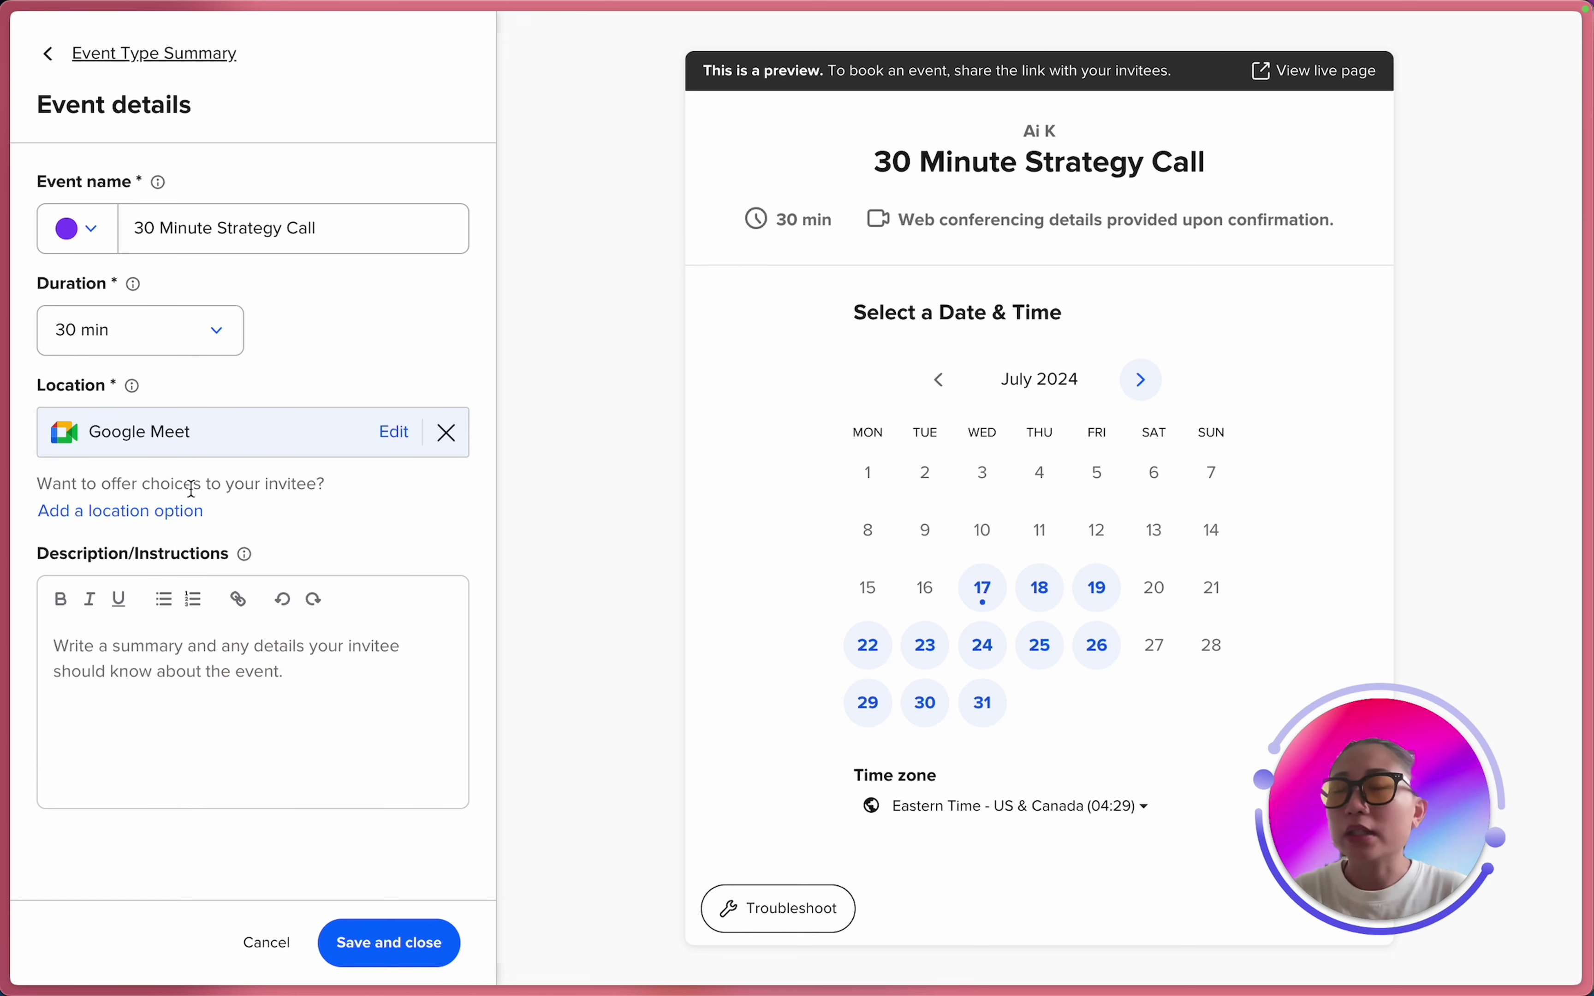
Try Zoom as a second location option, look through the other location choices, and remove Zoom again.
{"action": "left_click", "coordinate": [162, 514]}
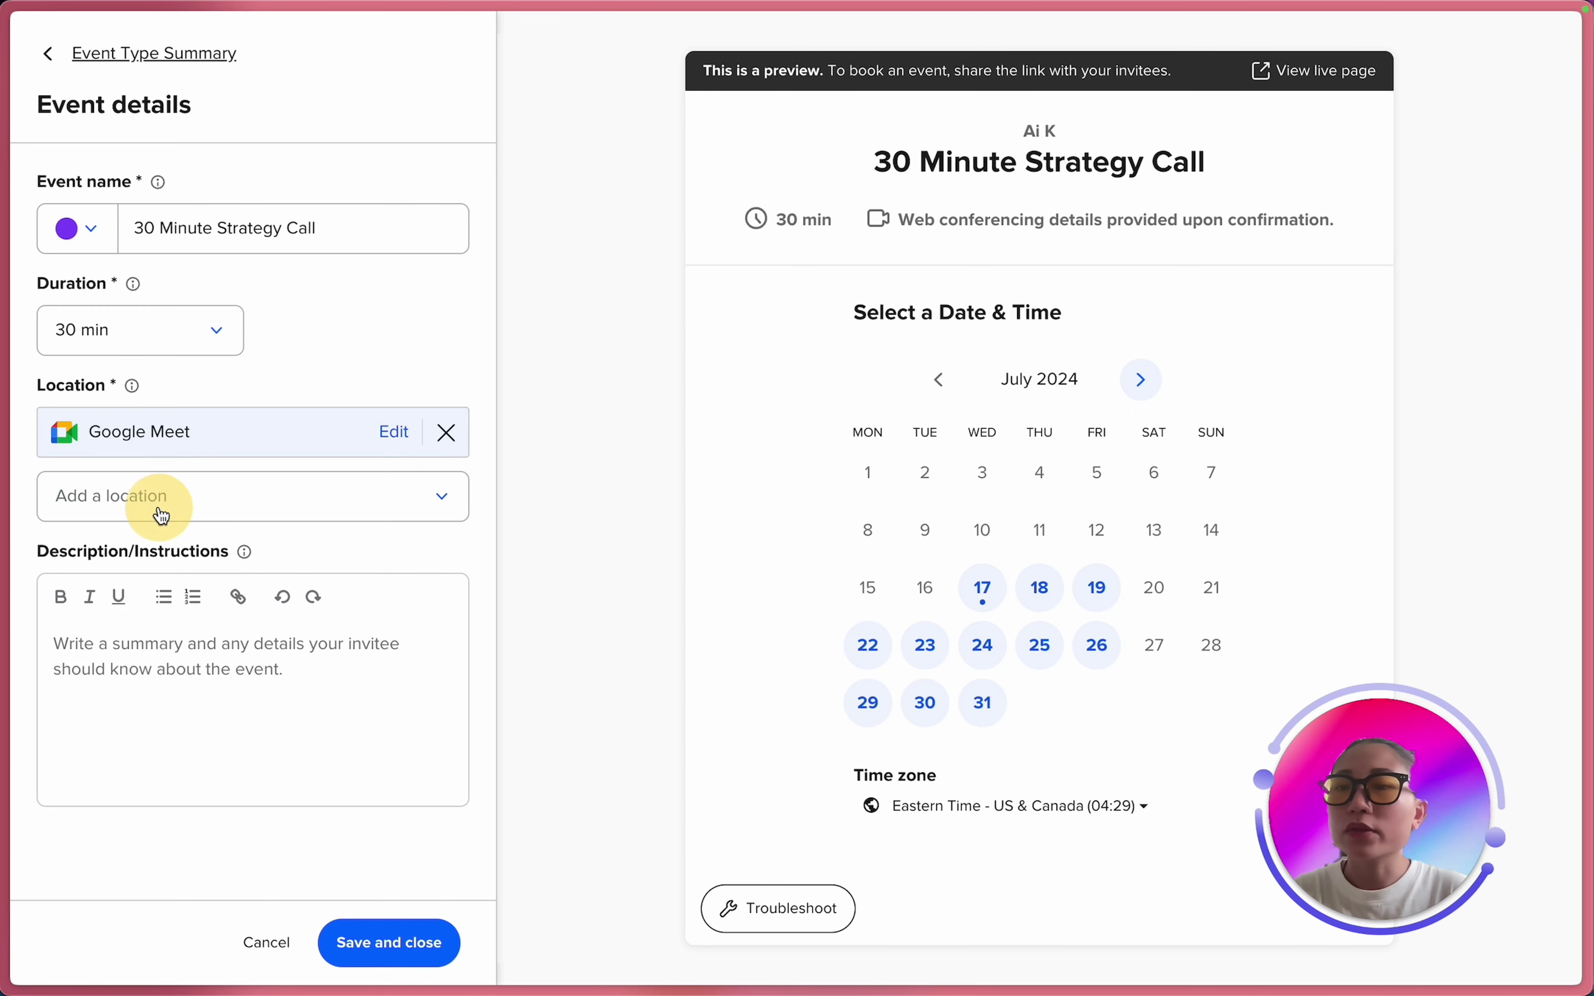
{"action": "left_click", "coordinate": [163, 504]}
{"action": "left_click", "coordinate": [211, 762]}
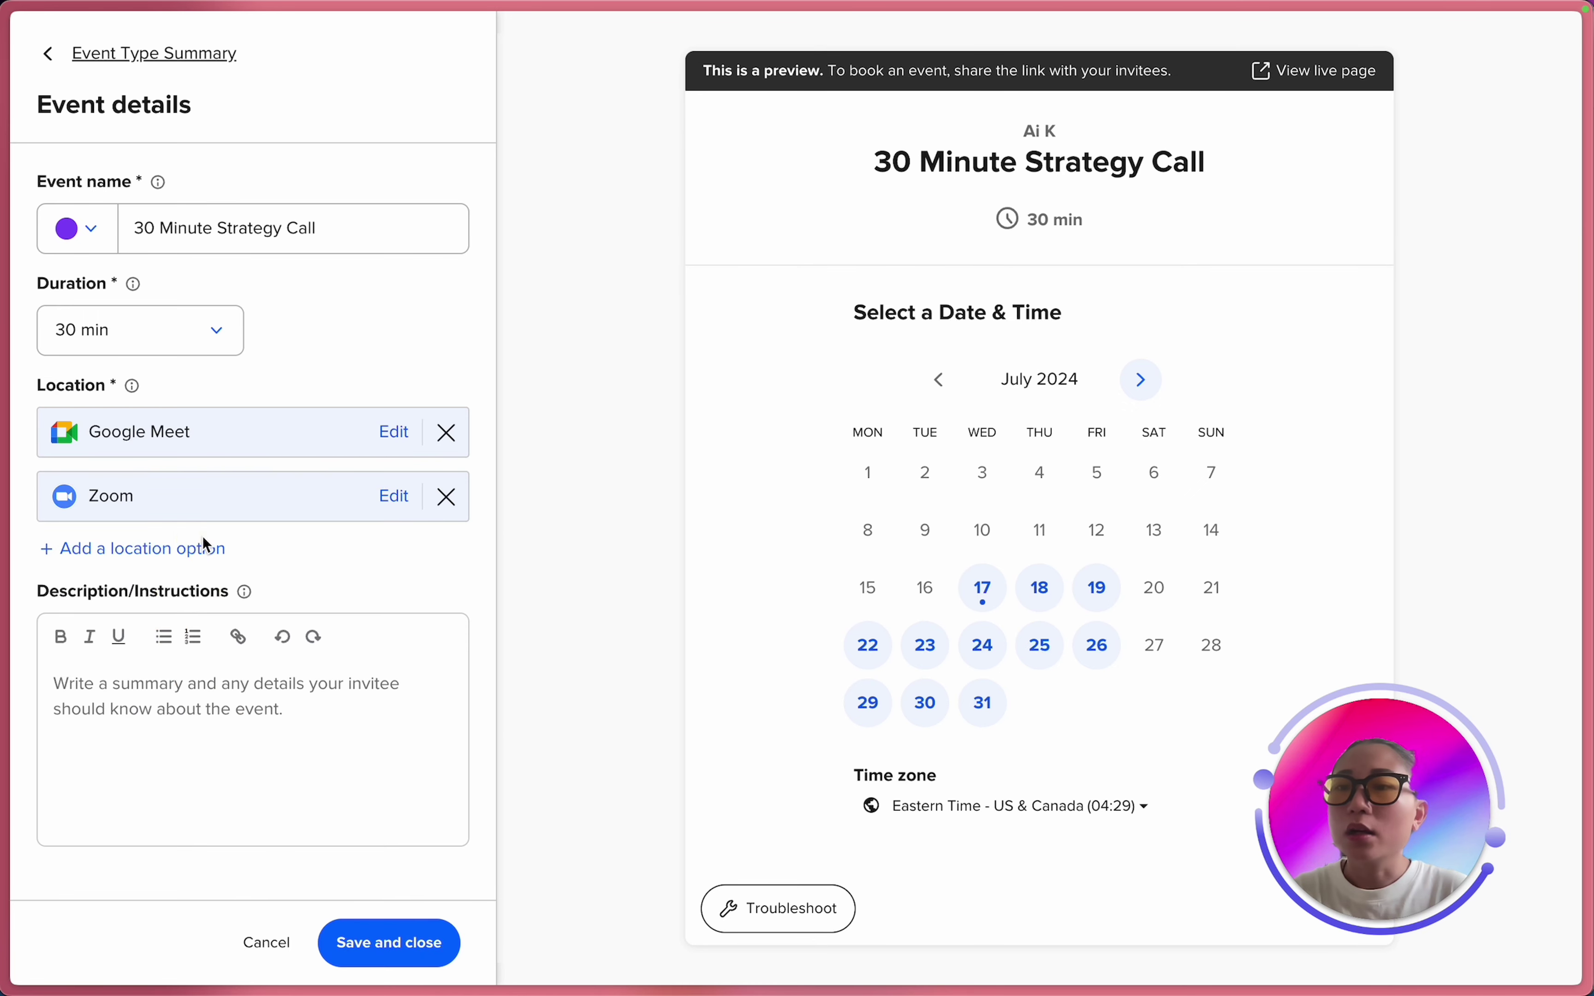
{"action": "left_click", "coordinate": [178, 540]}
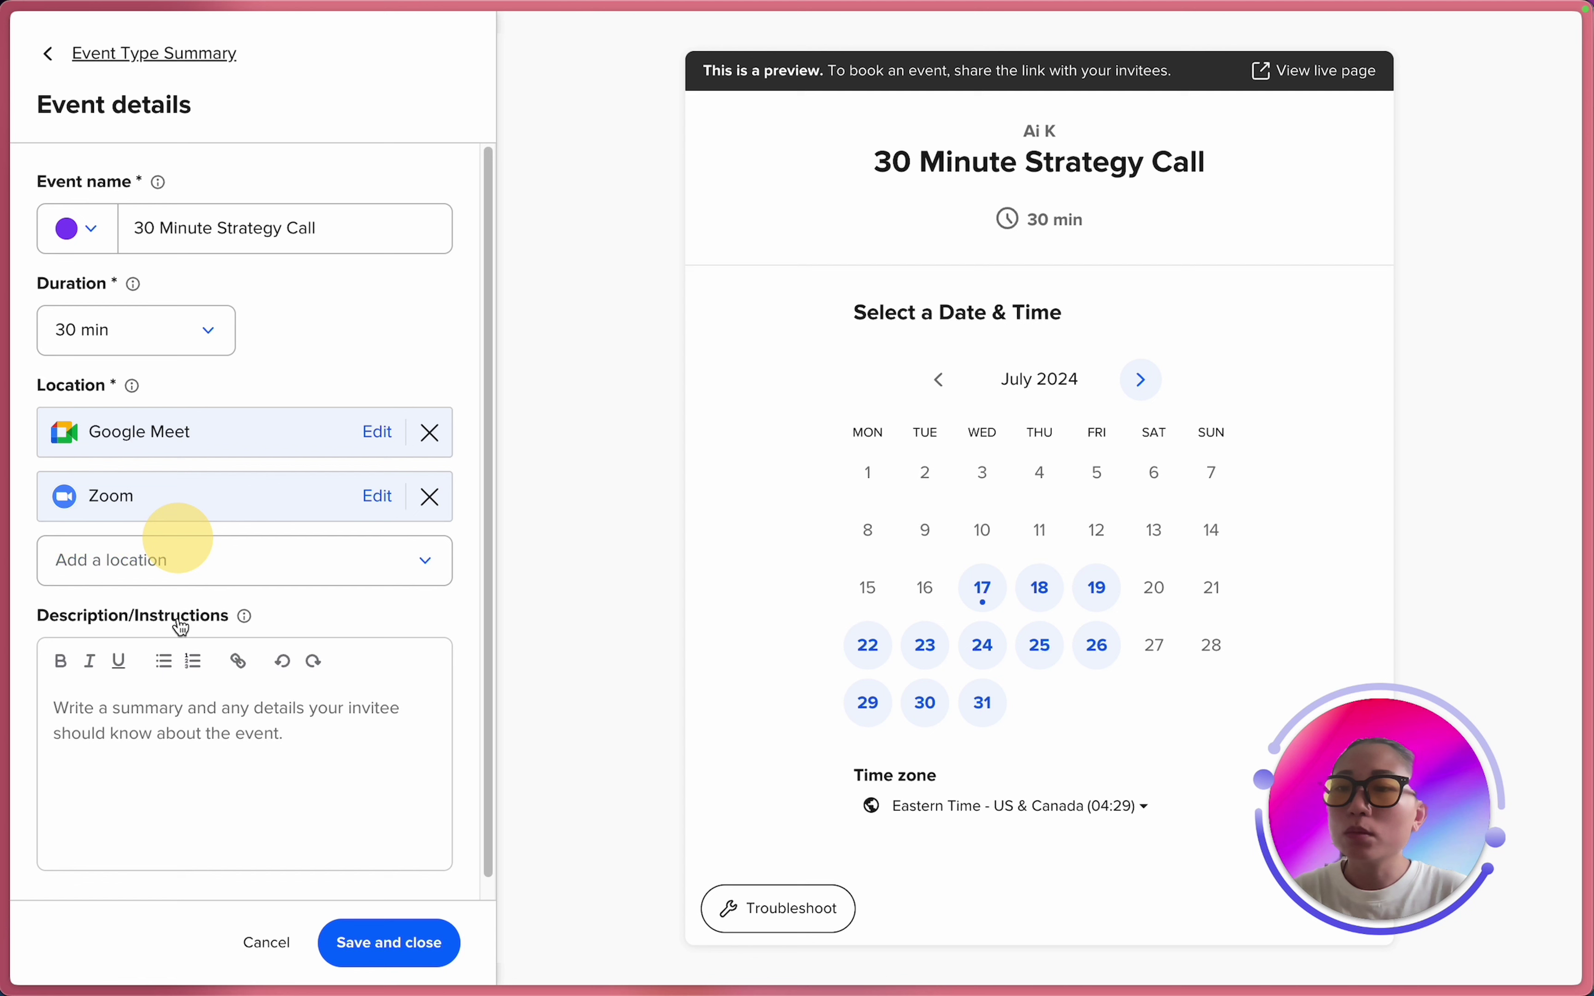
{"action": "left_click", "coordinate": [197, 574]}
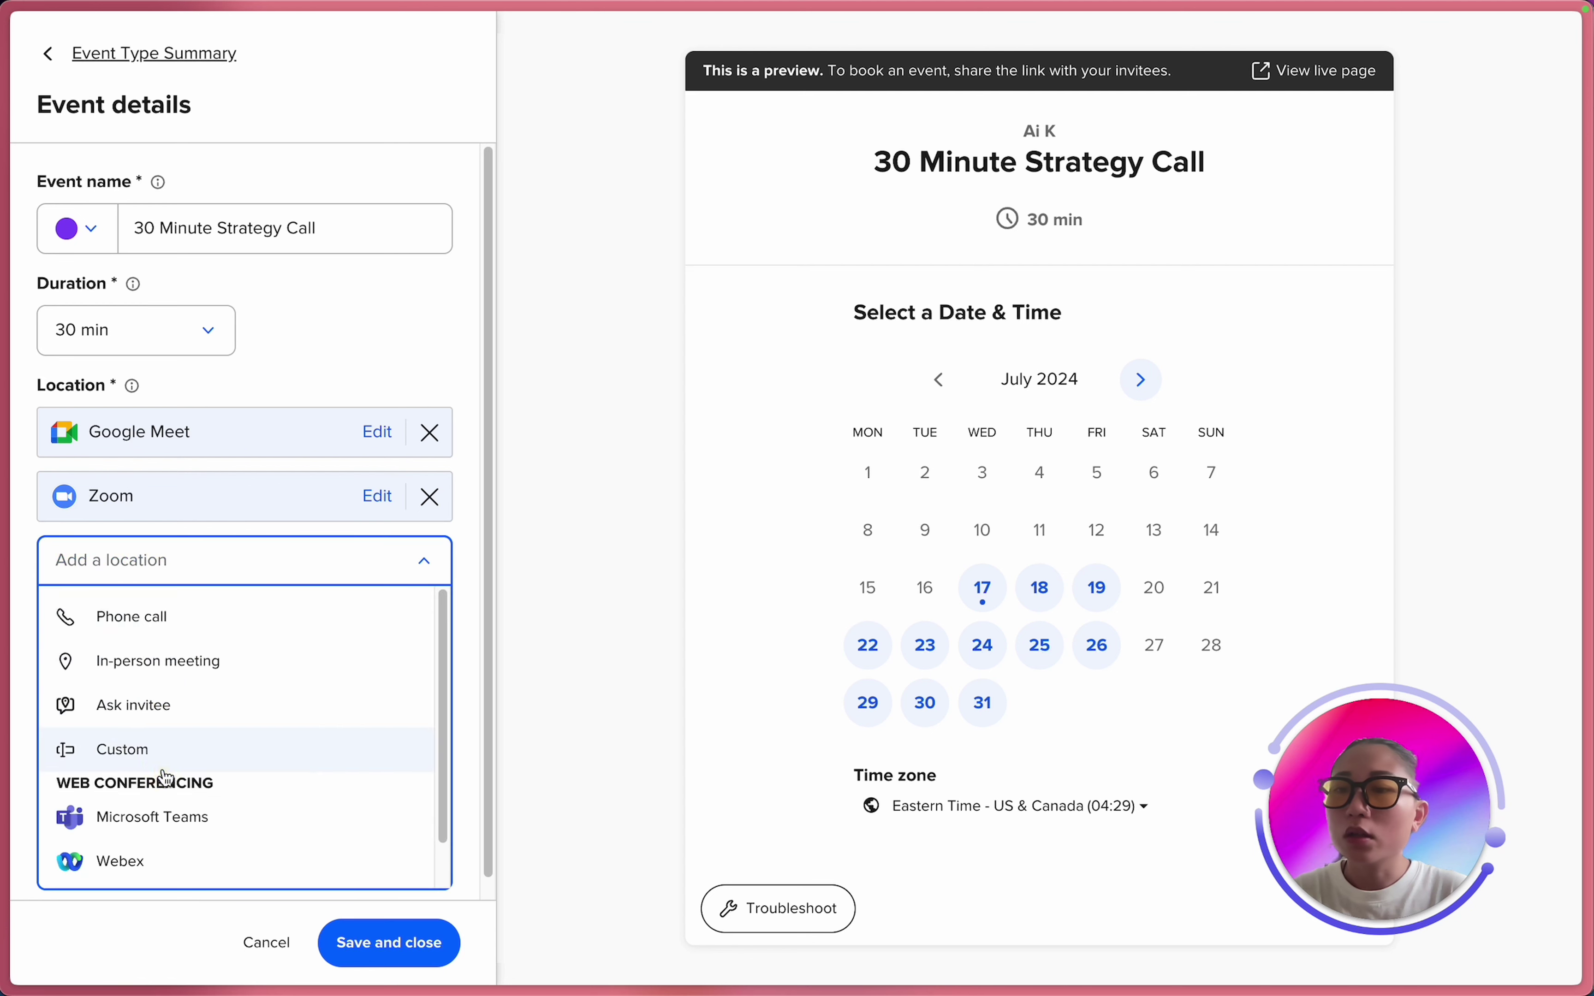
{"action": "left_click", "coordinate": [432, 565]}
{"action": "left_click", "coordinate": [429, 497]}
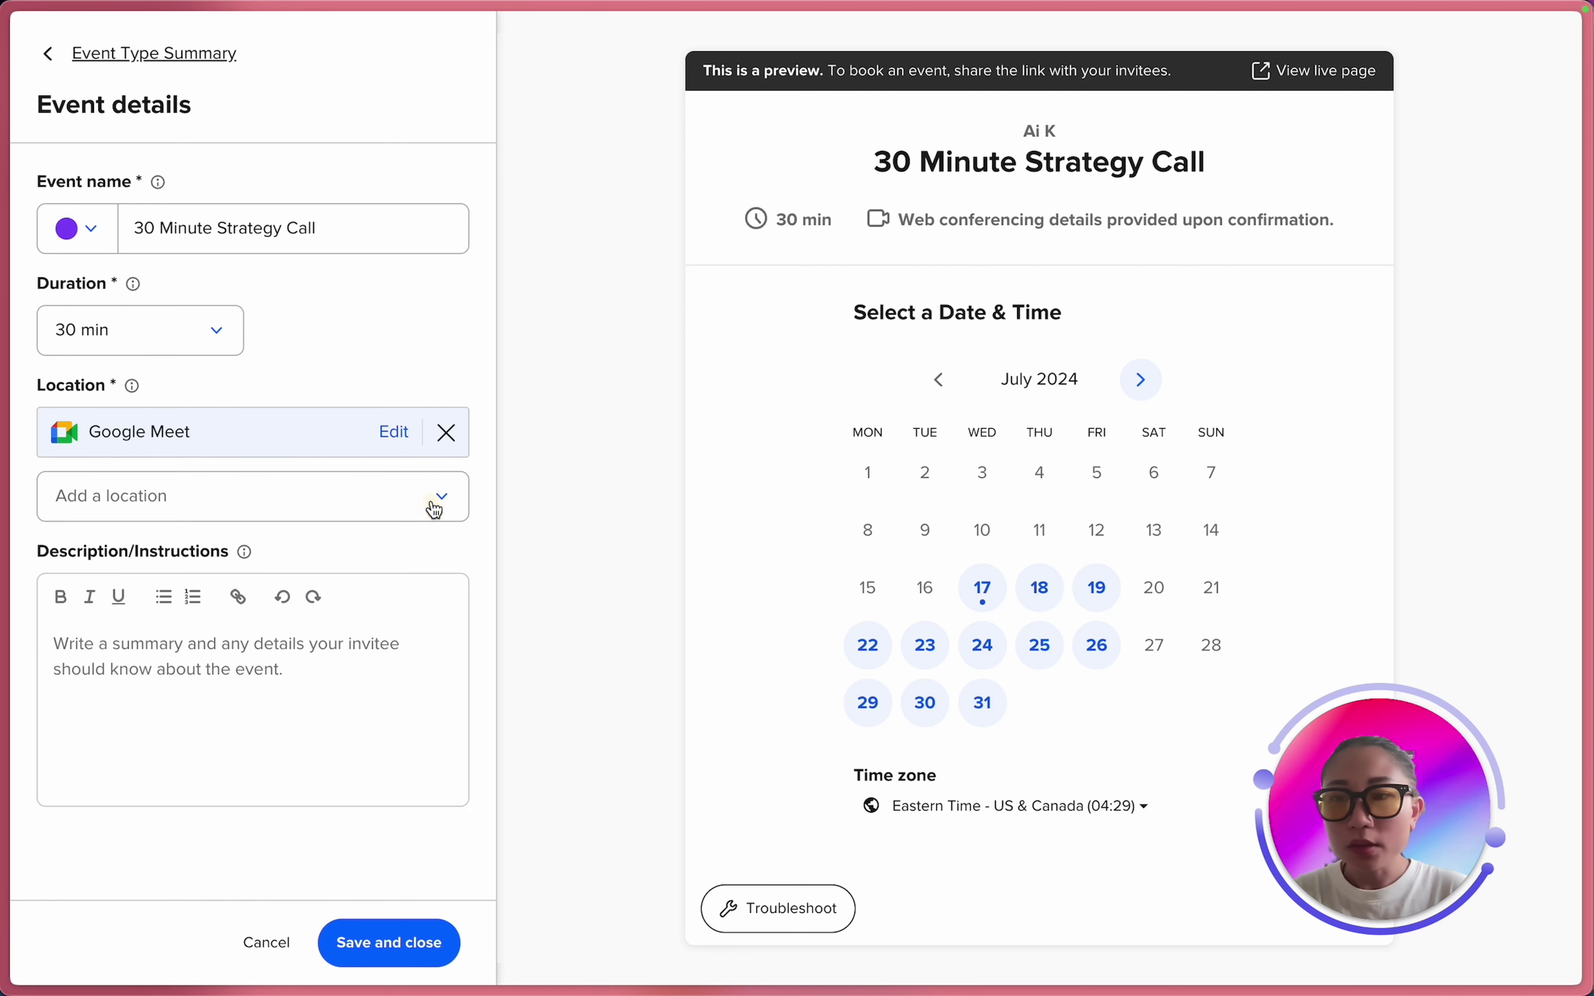
Write an event description asking invitees to join on time, noting that missed calls cannot be rebooked due to high demand.
{"action": "left_click", "coordinate": [342, 644]}
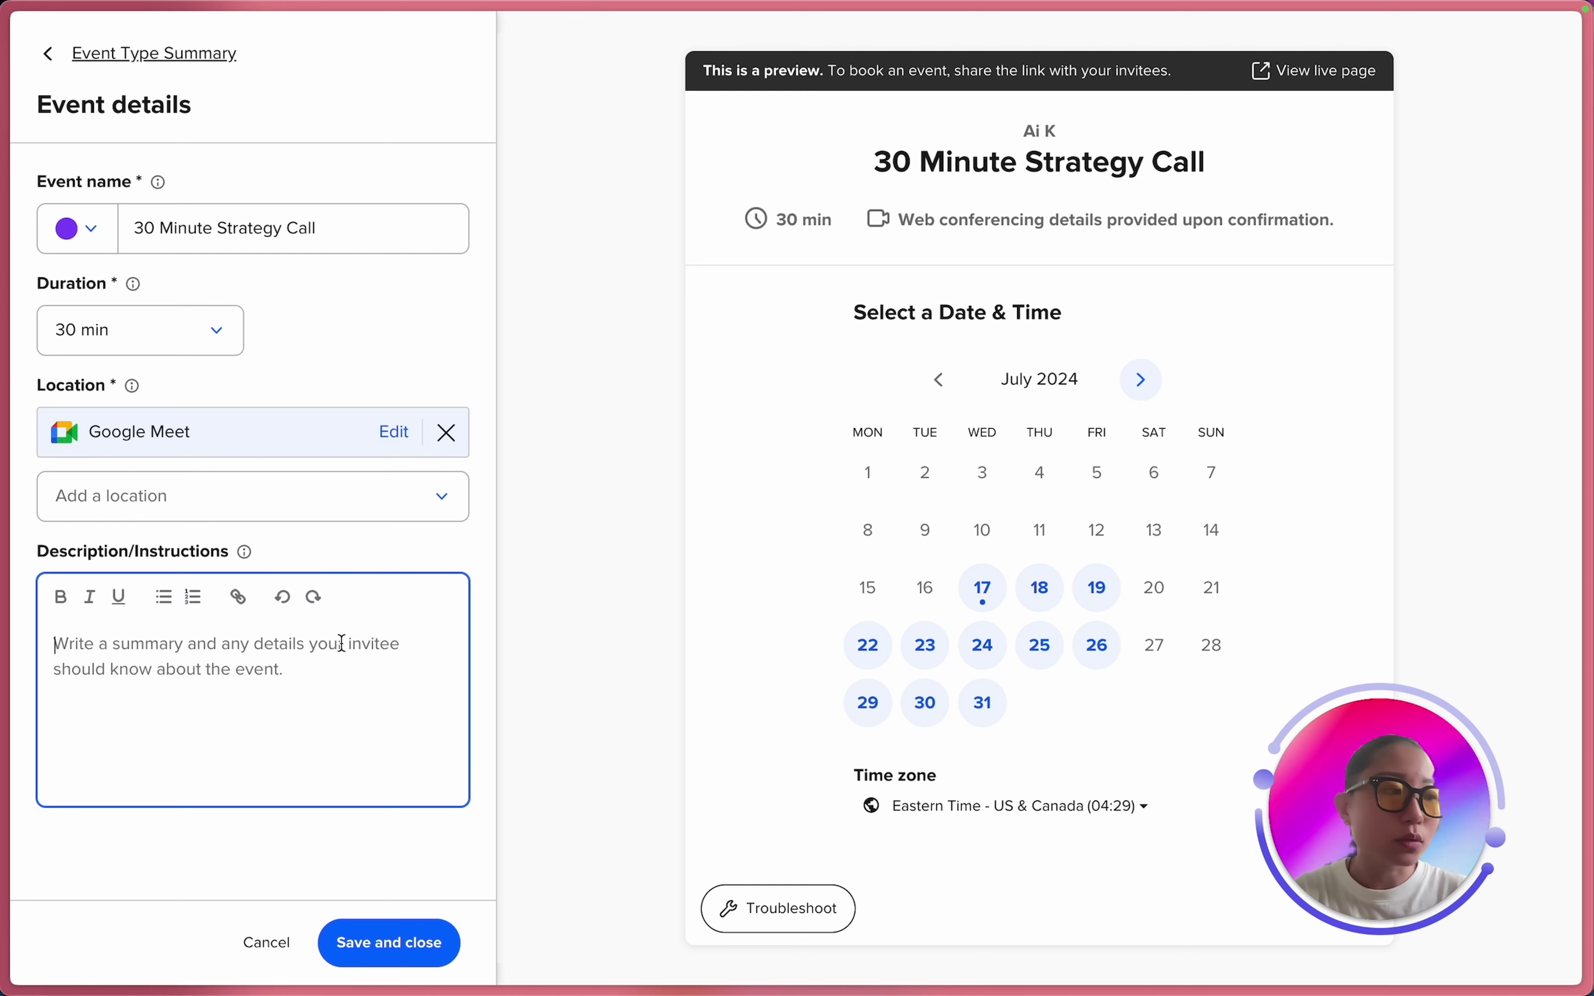
{"action": "left_click", "coordinate": [337, 722]}
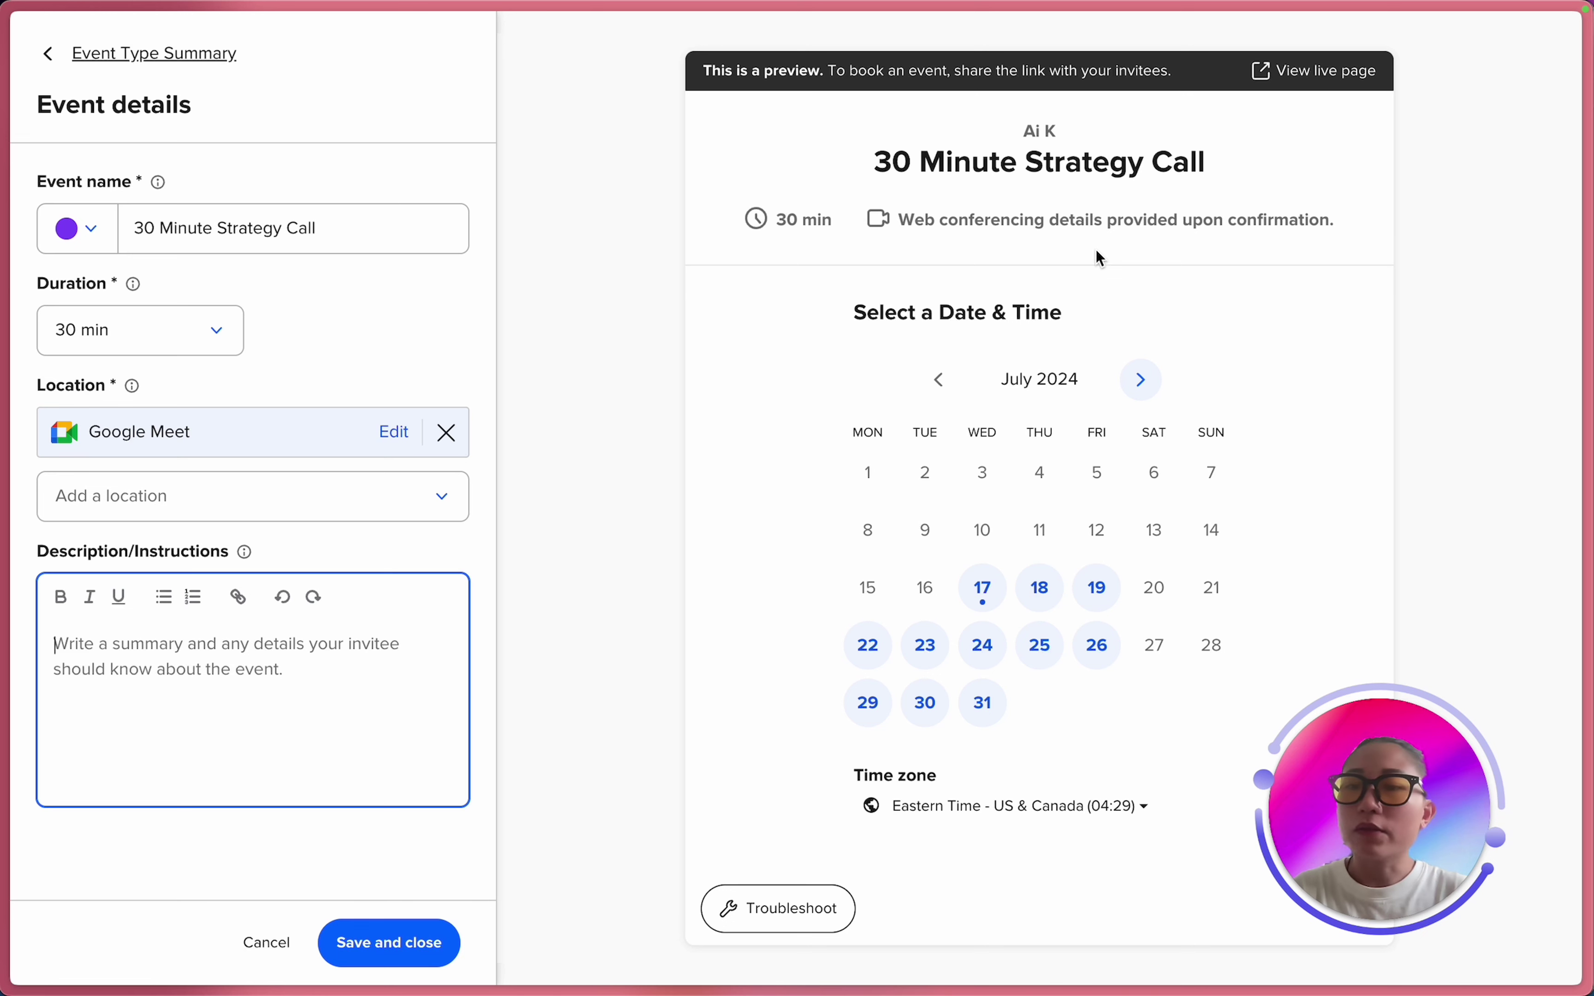
{"action": "left_click", "coordinate": [389, 671]}
{"action": "type", "text": "Please ensure to join the call on time. Due to the high demand for these sessions, we cannot offer a rebooking if the call is missed. We look forward to connecting and helping you grow!"}
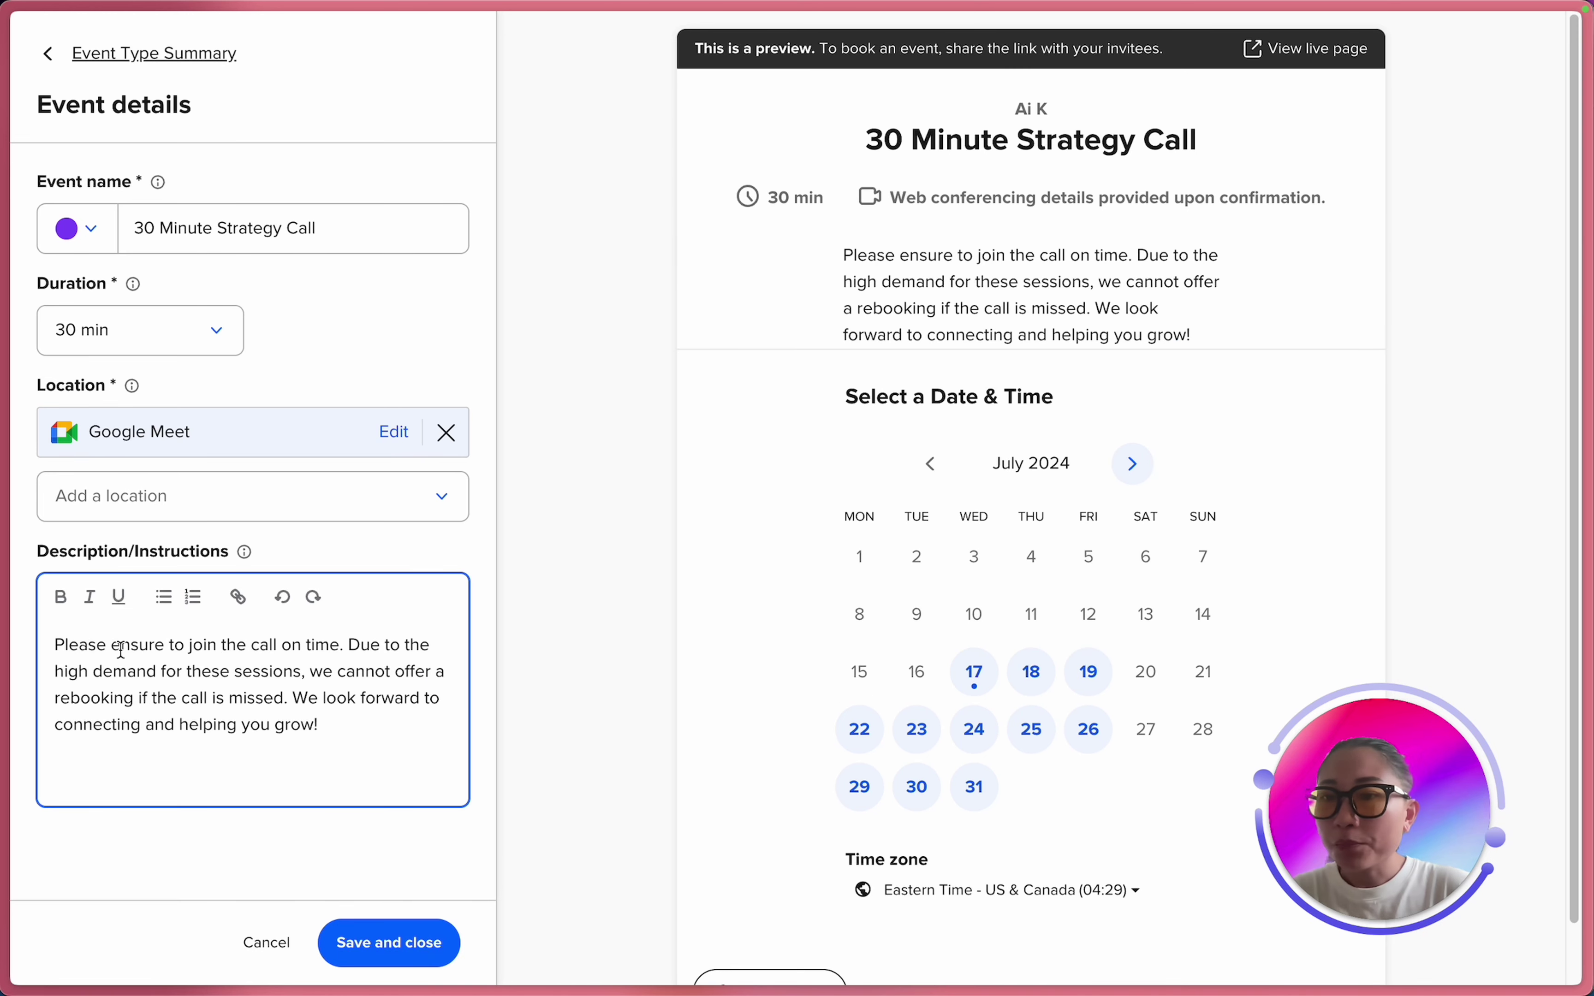
{"action": "left_click", "coordinate": [337, 649]}
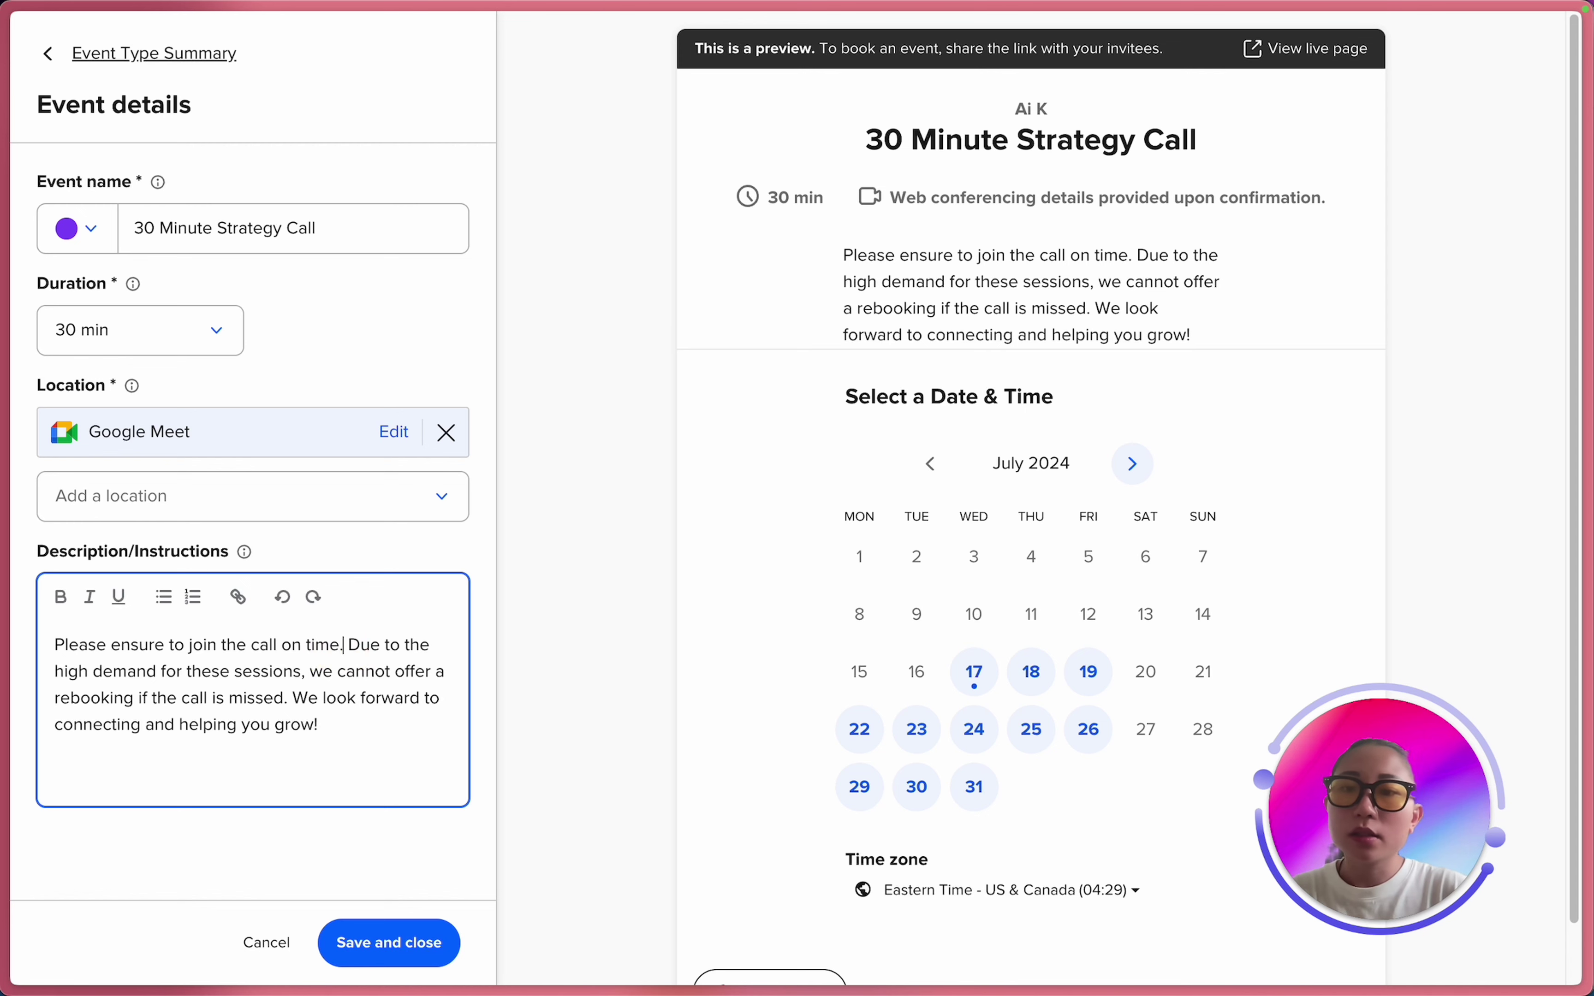
Start a new paragraph in the event description after the sentence "Please ensure to join the call on time.".
{"action": "key", "text": "Return"}
{"action": "key", "text": "Return"}
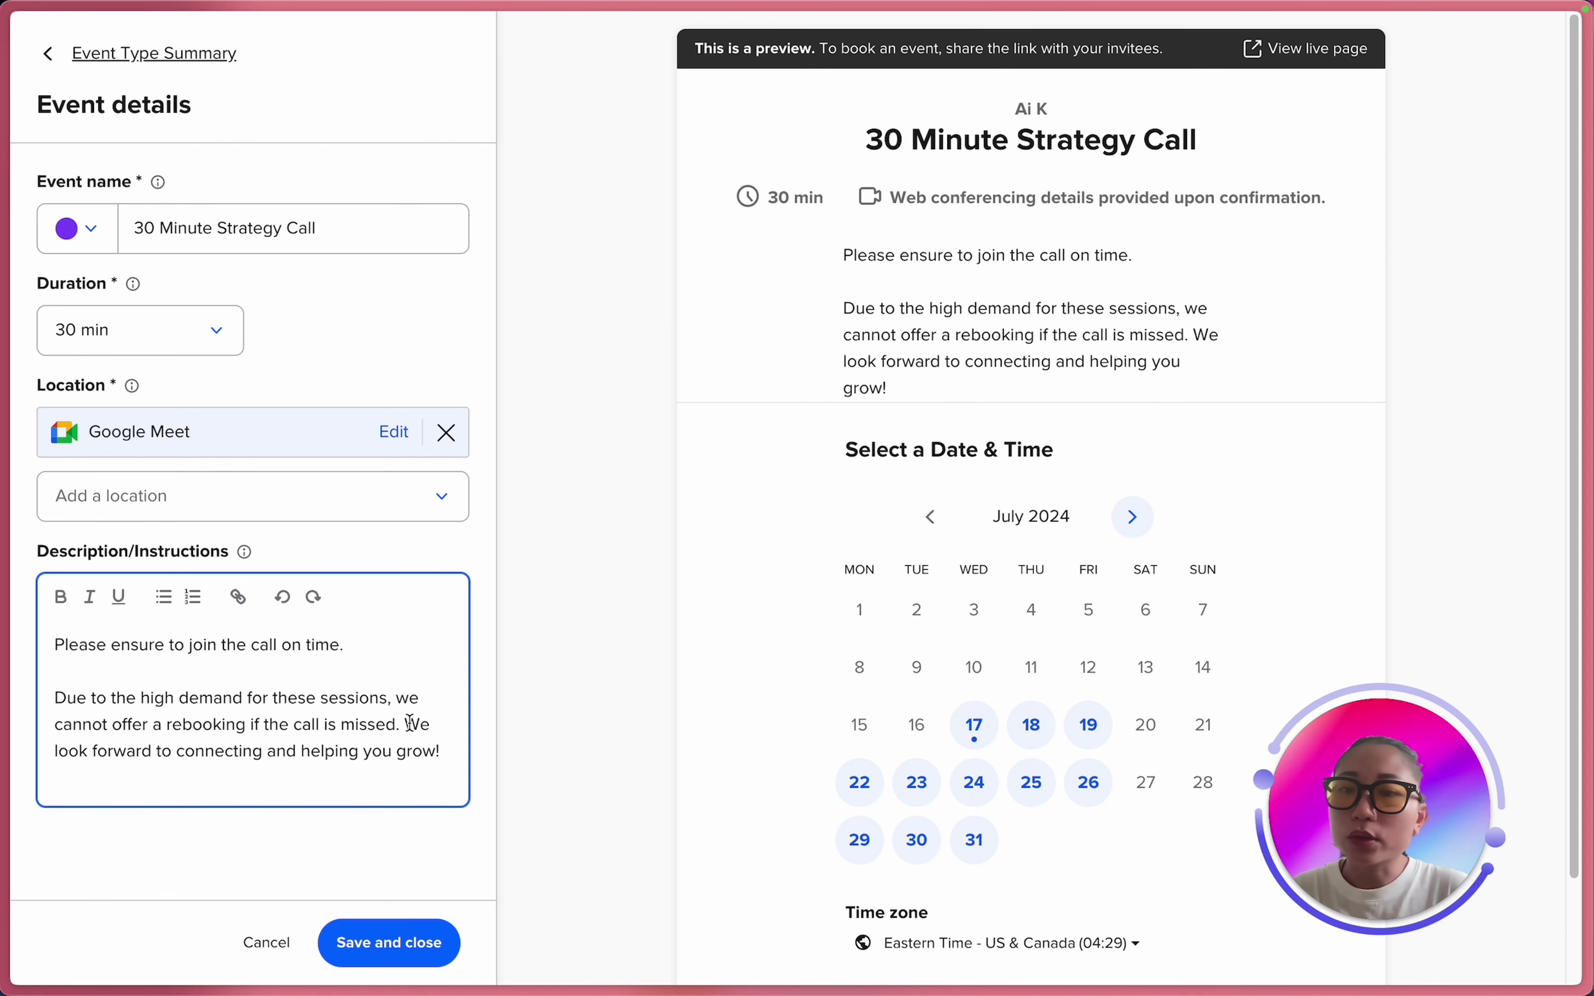
Try italics on the description's closing sentence about looking forward to connecting, and remove the formatting again.
{"action": "left_click_drag", "start_coordinate": [407, 724], "coordinate": [461, 751]}
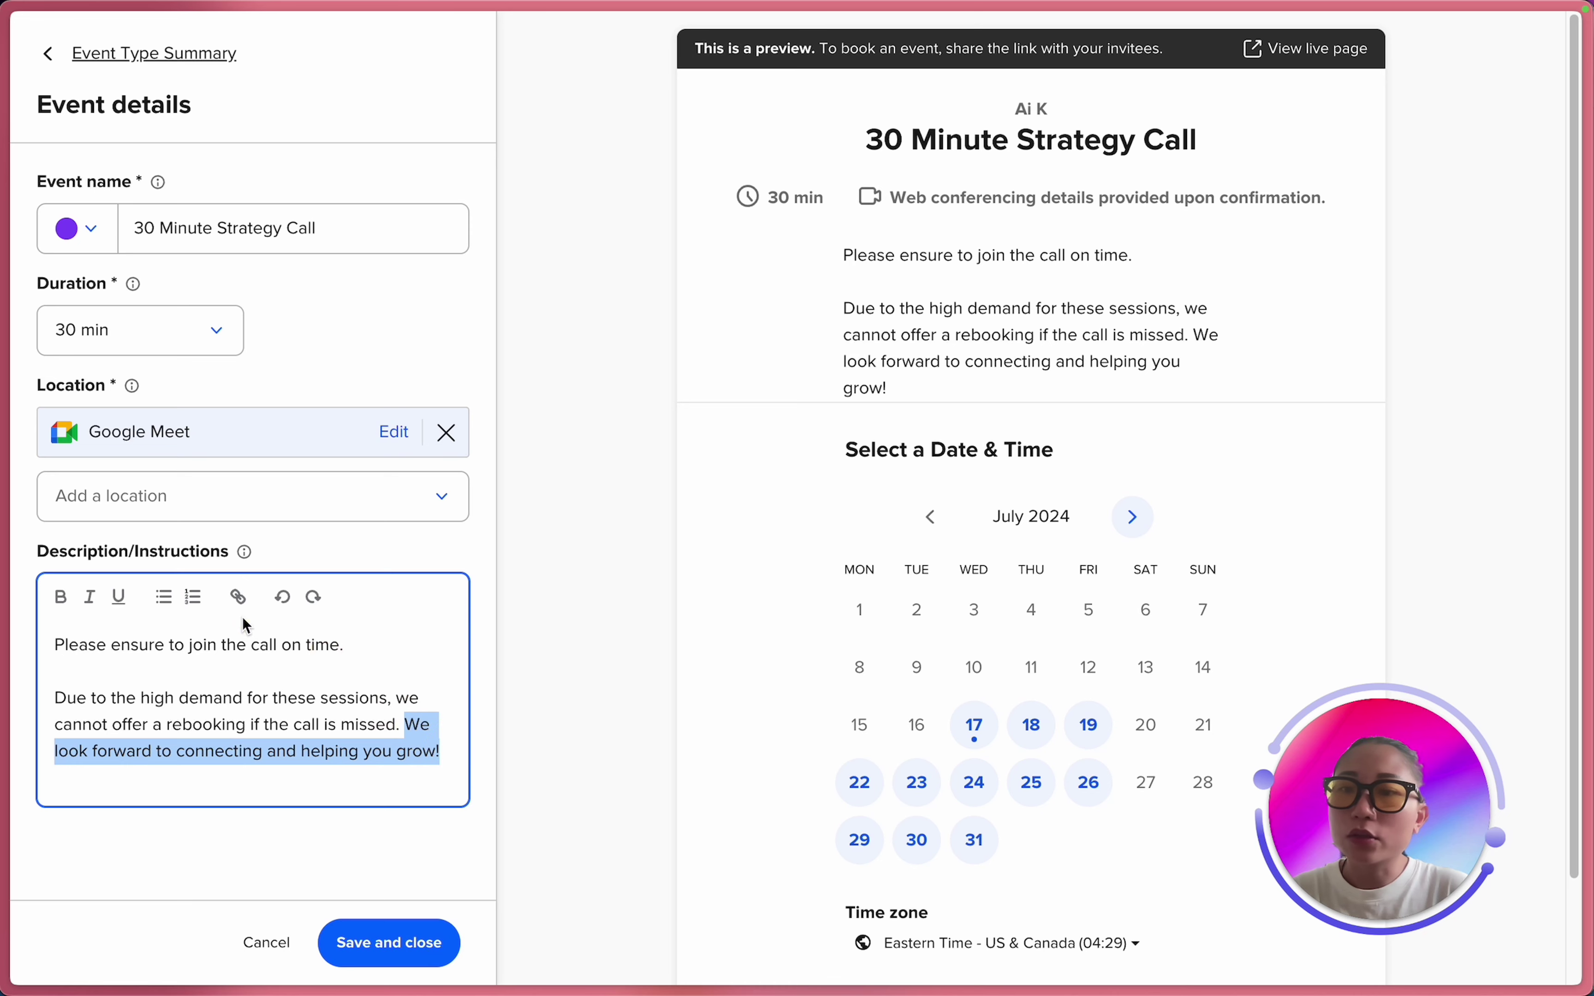
{"action": "left_click", "coordinate": [90, 597]}
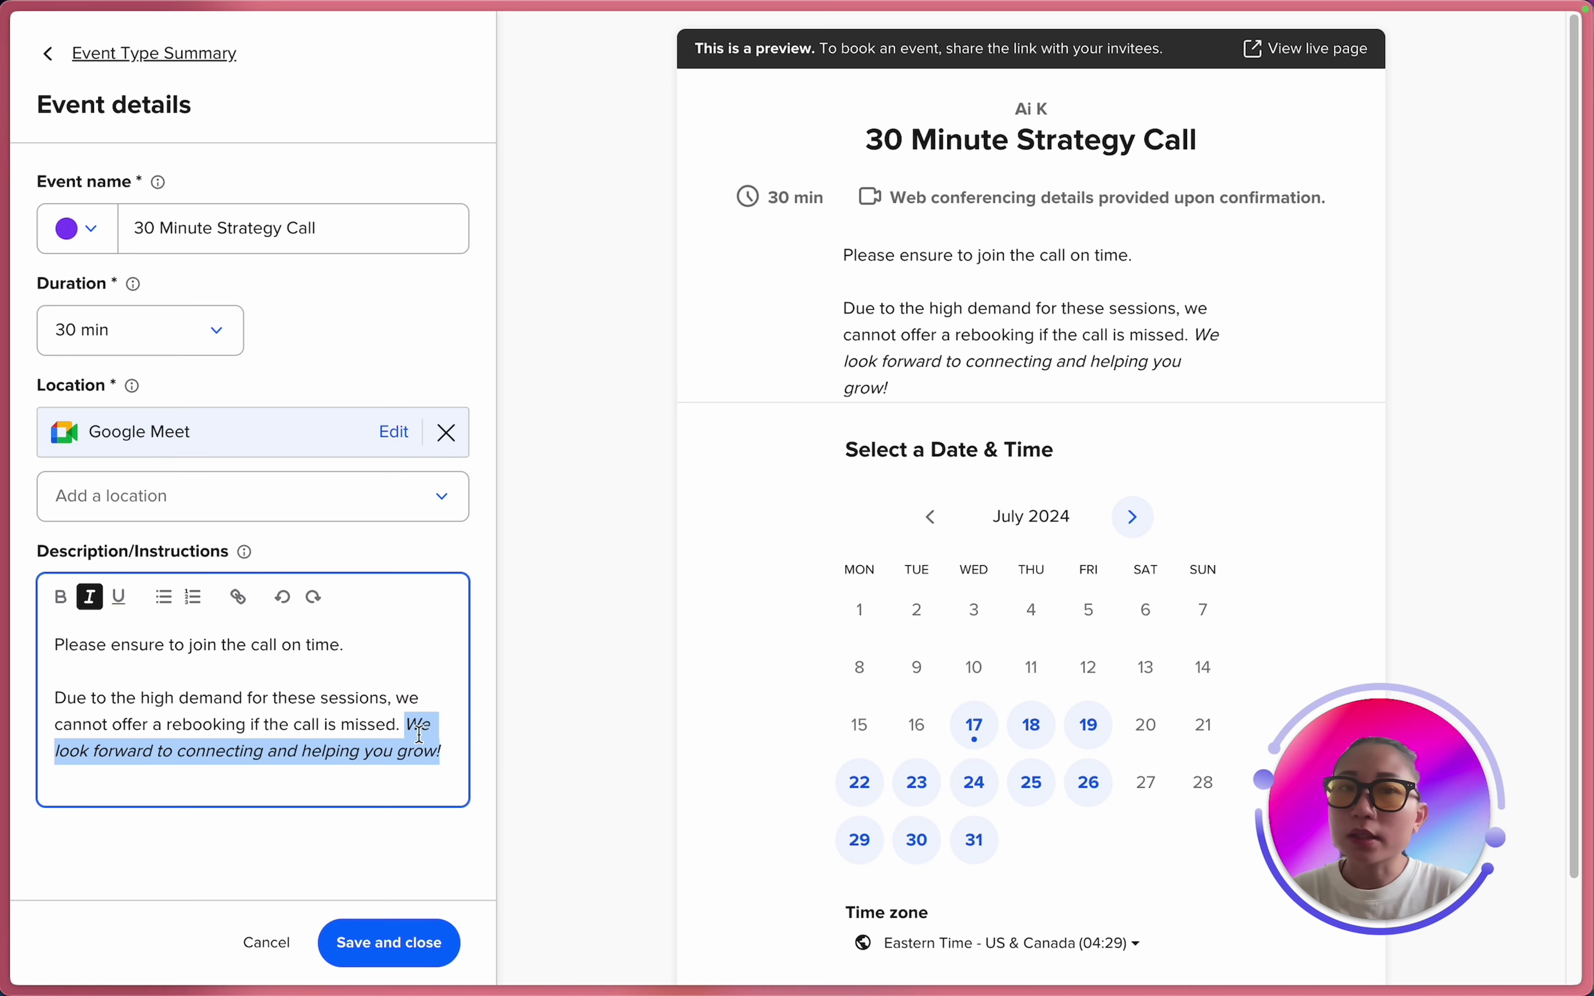
{"action": "left_click", "coordinate": [90, 597]}
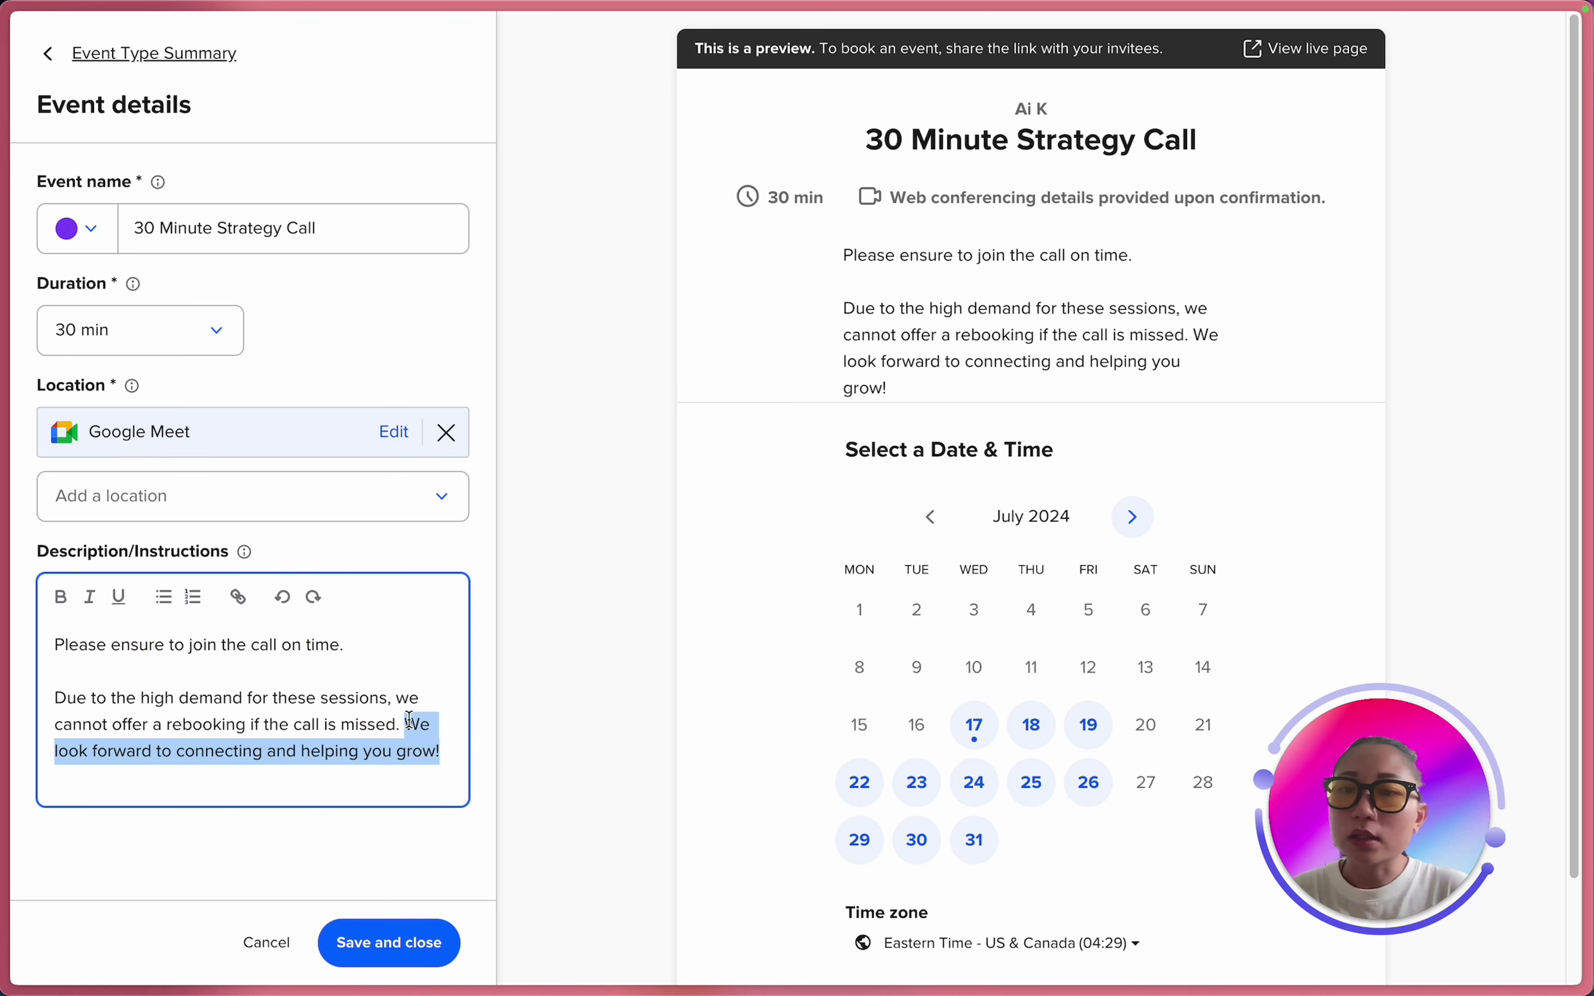
Put the closing sentence "We look forward to connecting and helping you grow!" in its own paragraph and save the event details.
{"action": "left_click", "coordinate": [408, 721]}
{"action": "key", "text": "Return"}
{"action": "key", "text": "Return"}
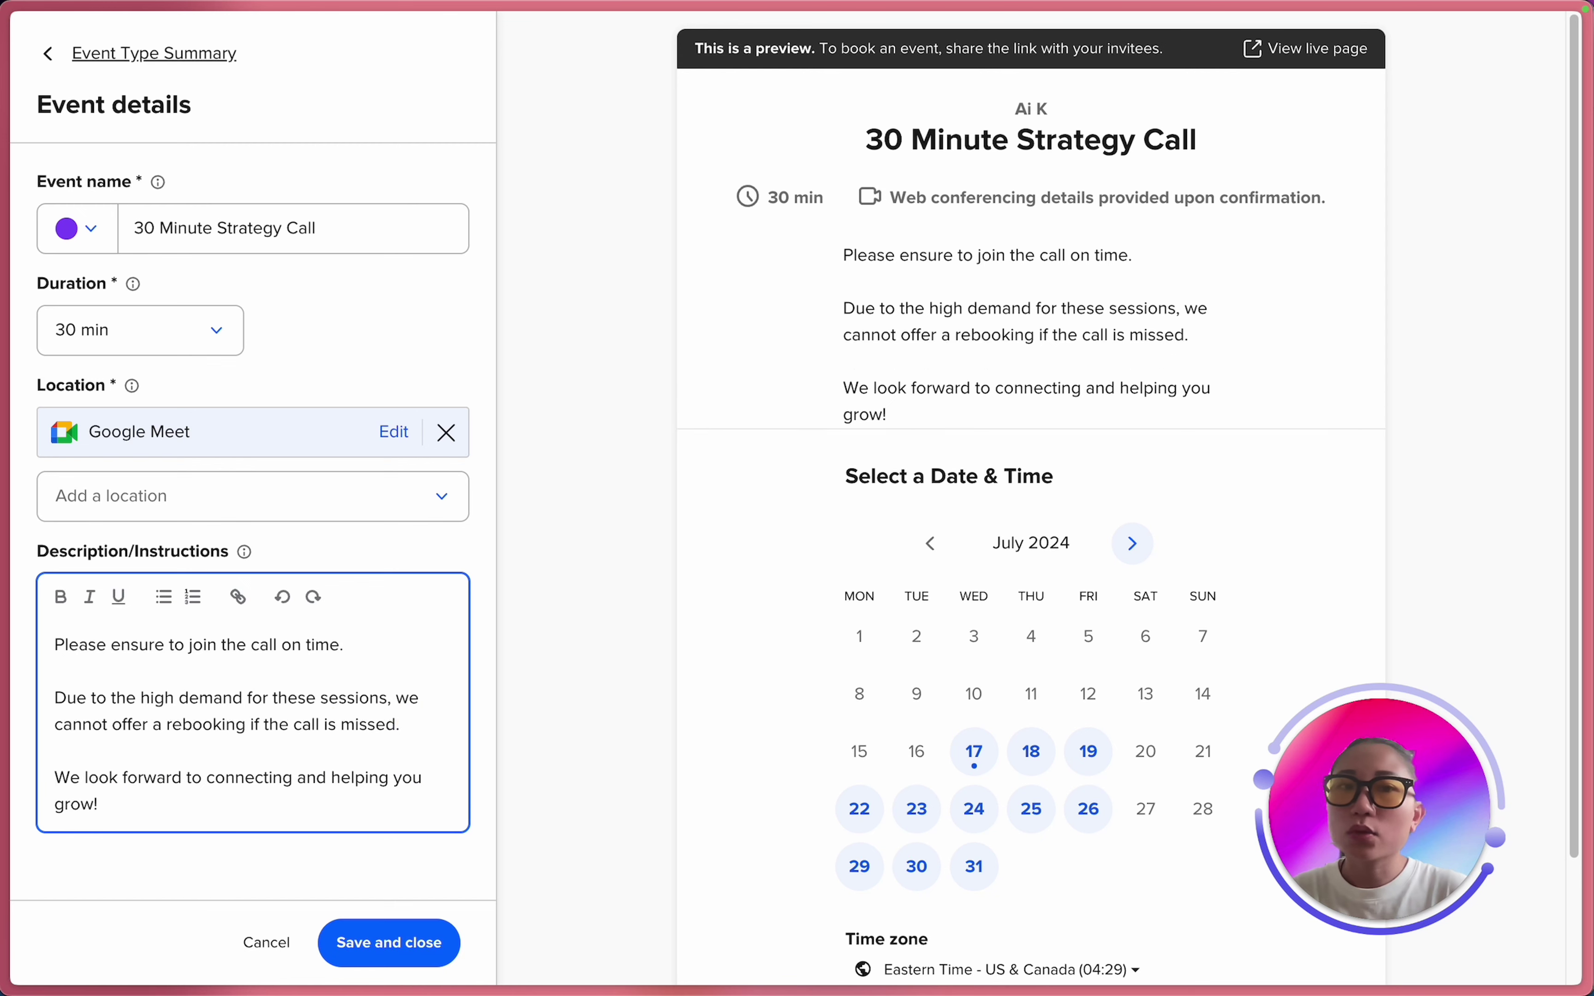
{"action": "triple_click", "coordinate": [253, 712]}
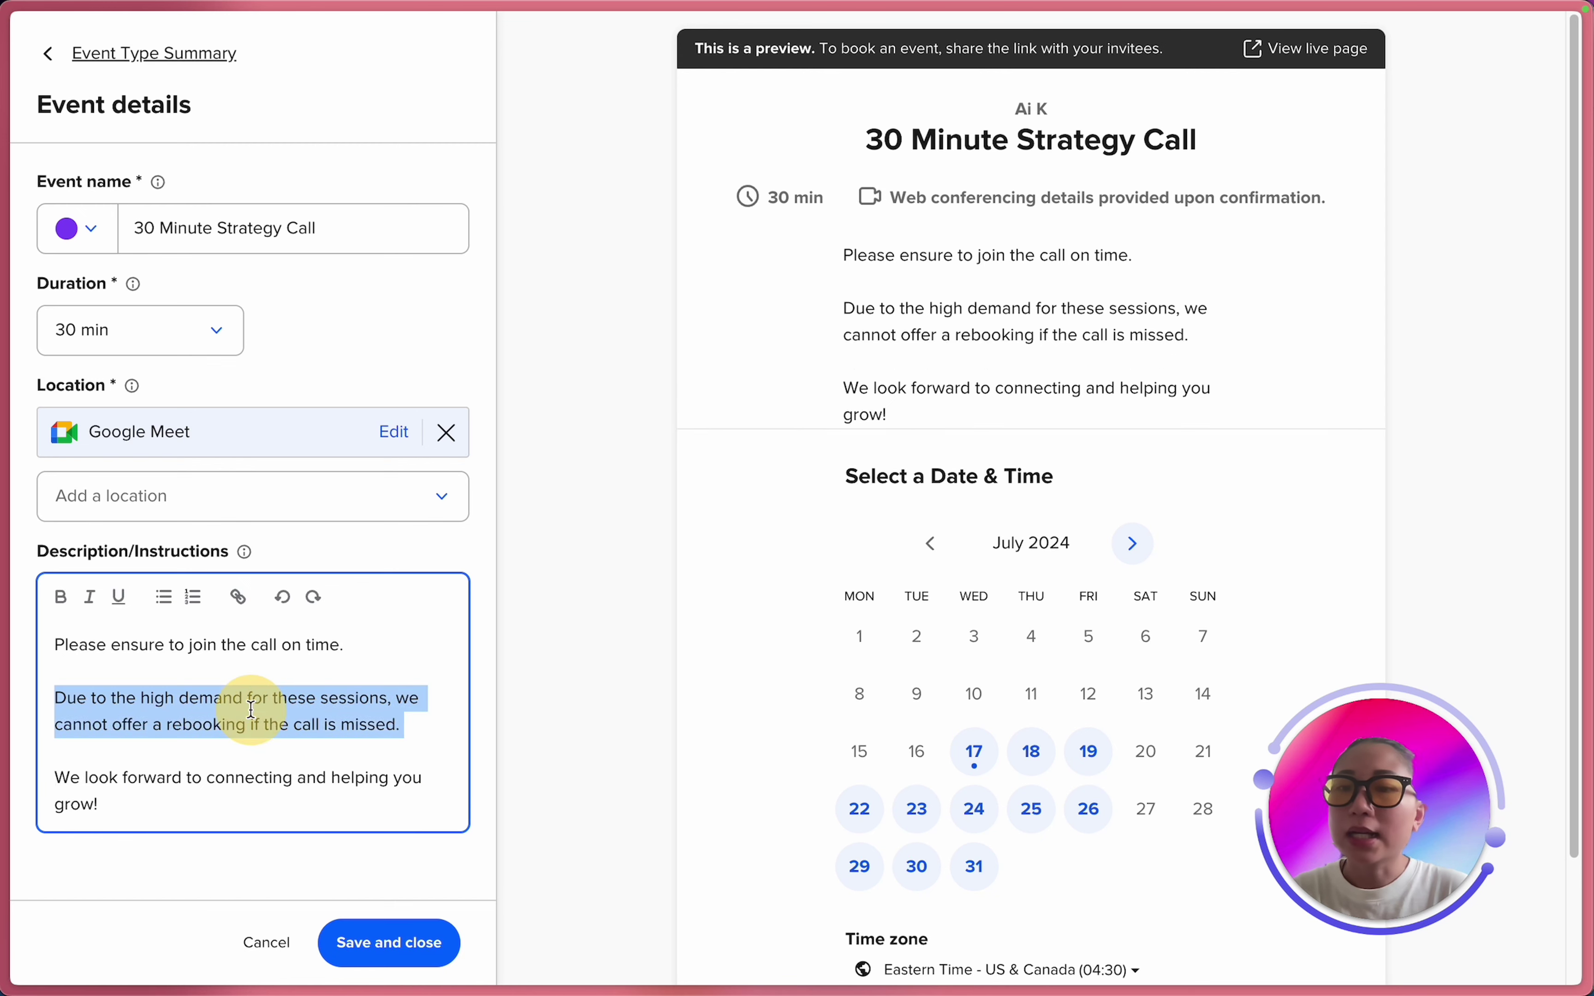
{"action": "left_click", "coordinate": [277, 762]}
{"action": "left_click", "coordinate": [431, 956]}
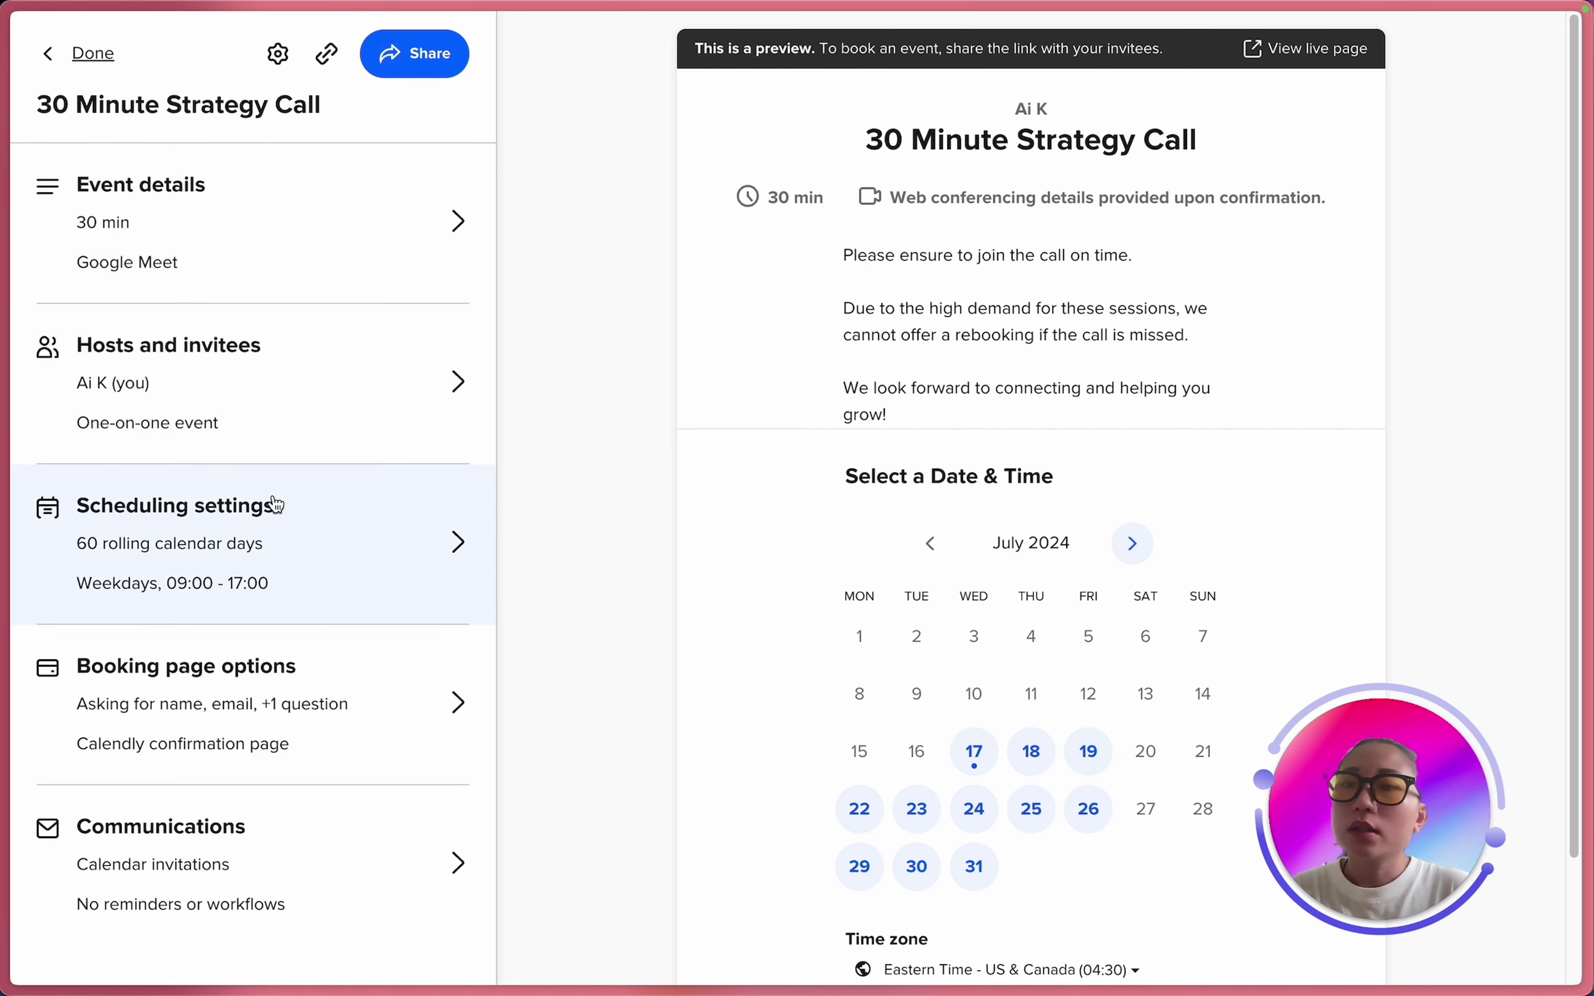
In the event's scheduling settings, limit bookings to 7 calendar days into the future.
{"action": "left_click", "coordinate": [274, 537]}
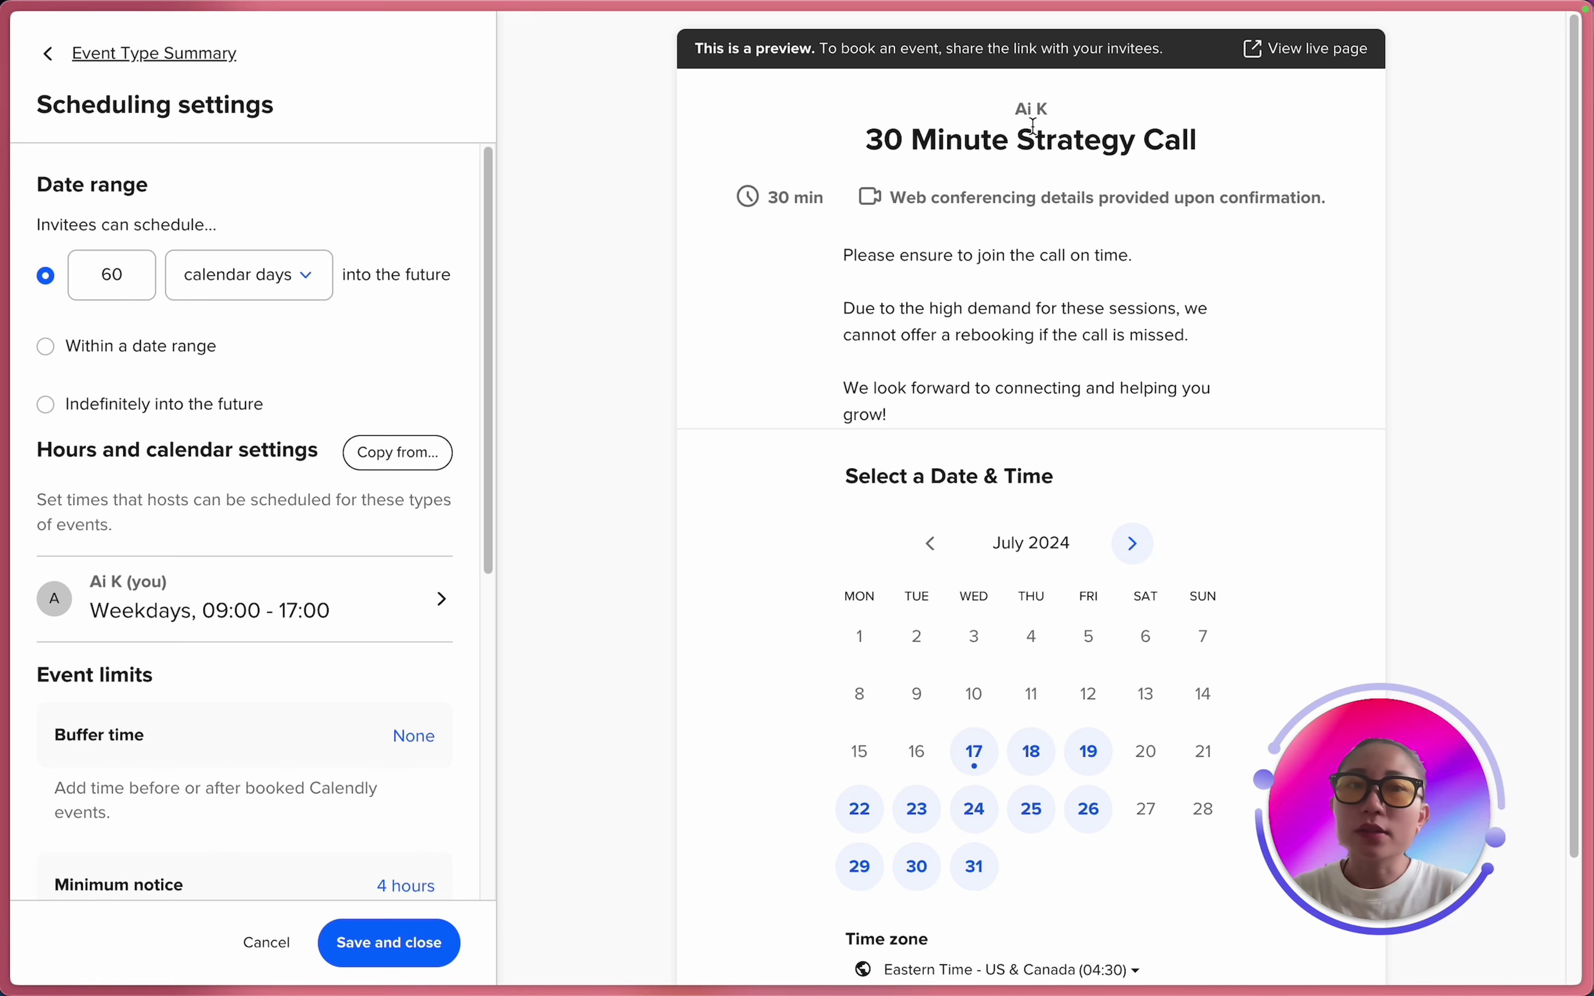
{"action": "left_click_drag", "start_coordinate": [1021, 141], "coordinate": [1234, 132]}
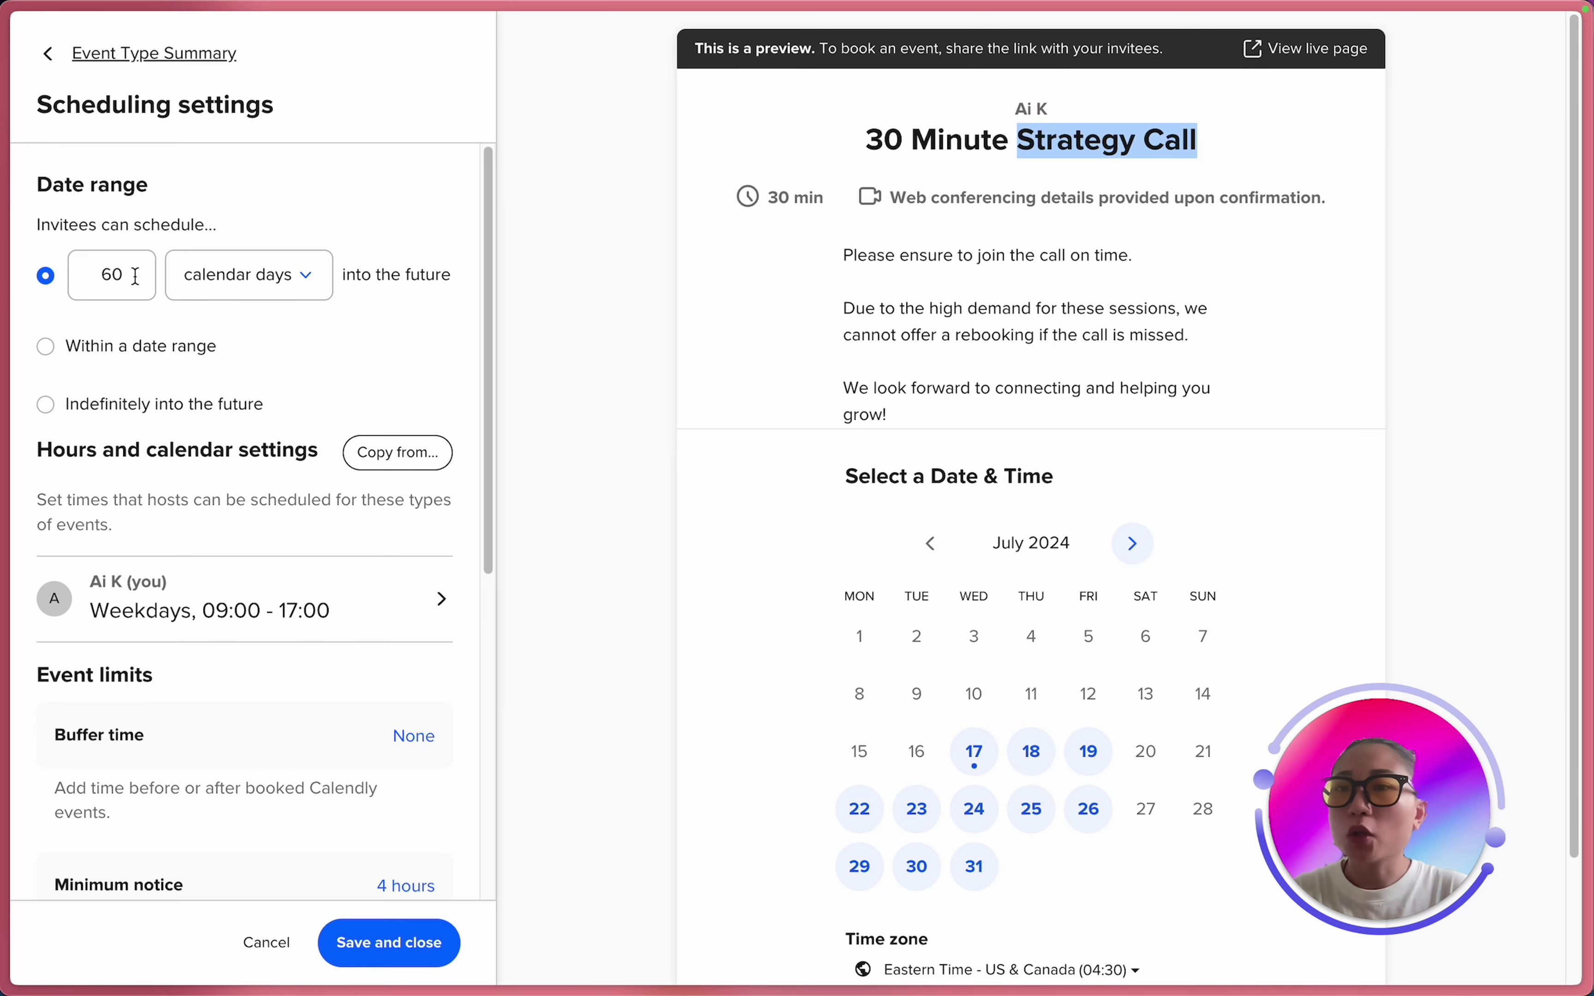
{"action": "double_click", "coordinate": [105, 275]}
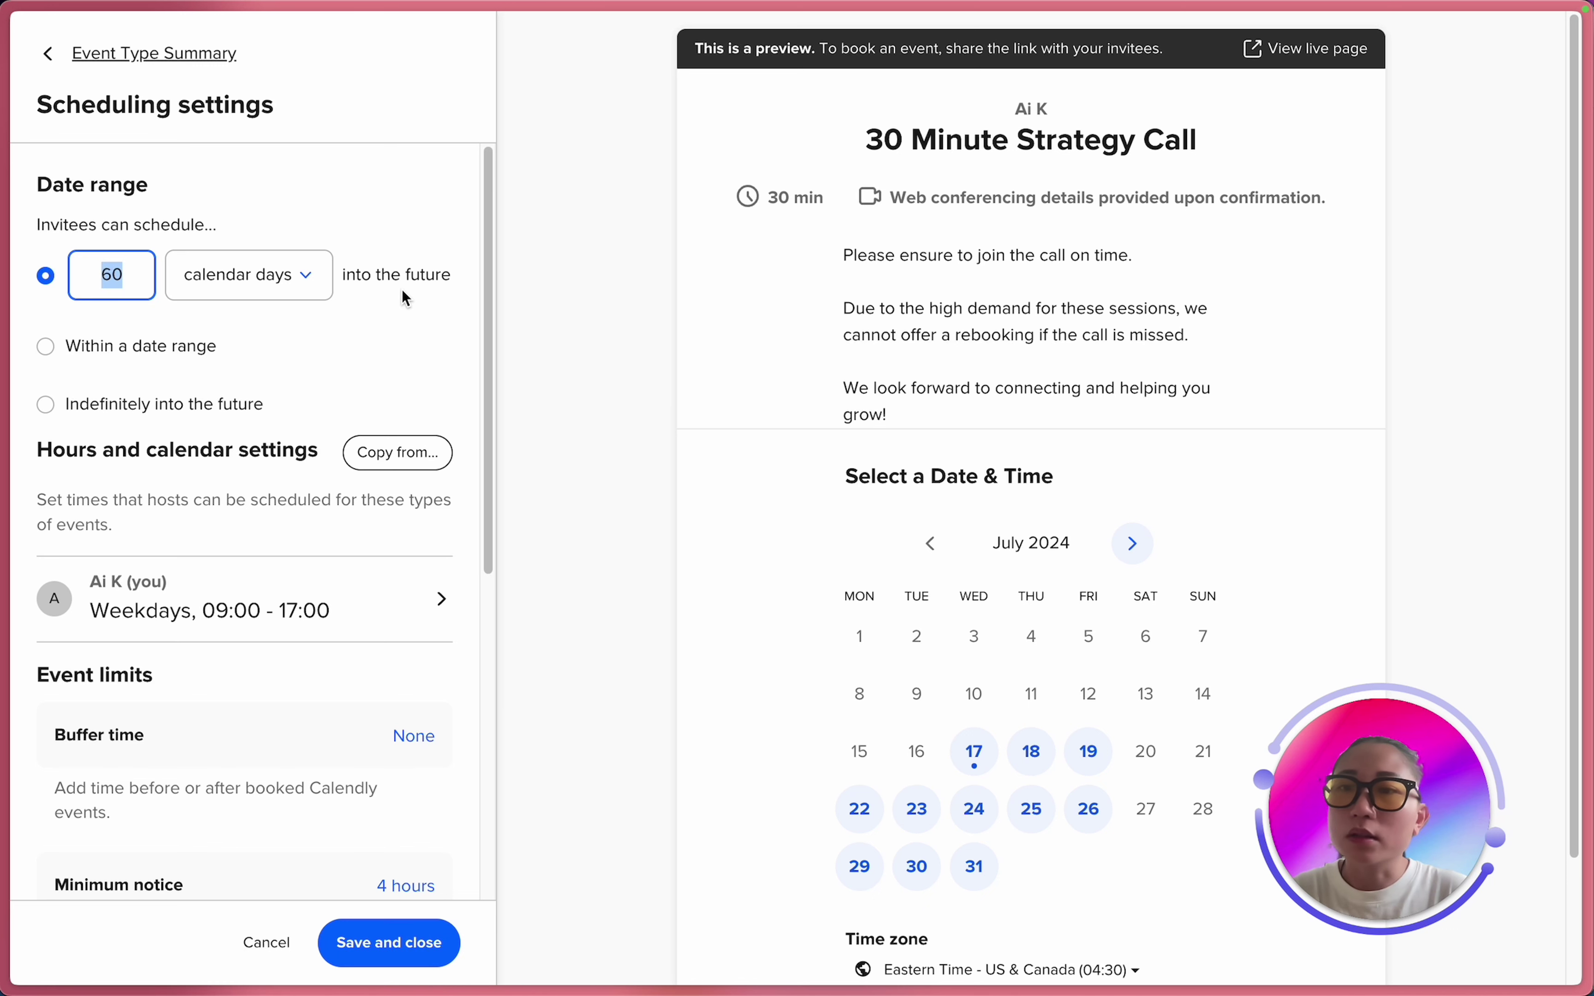
{"action": "type", "text": "7"}
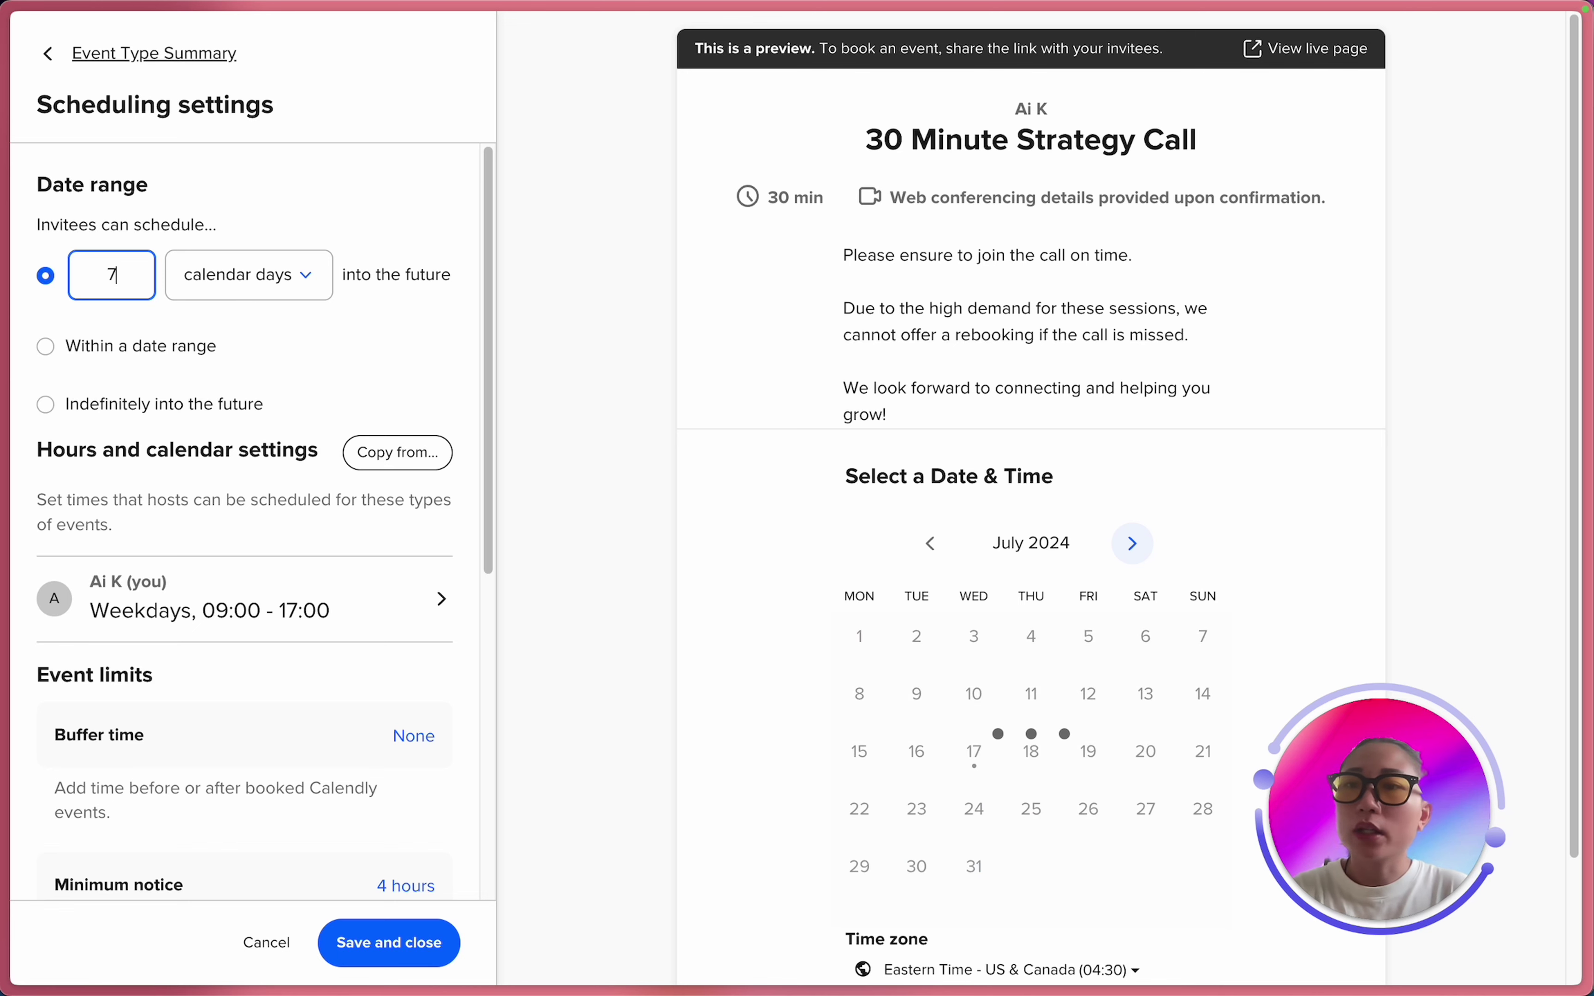
{"action": "left_click", "coordinate": [298, 322]}
{"action": "scroll", "coordinate": [197, 396], "scroll_direction": "down", "scroll_amount": 3}
{"action": "scroll", "coordinate": [107, 295], "scroll_direction": "up", "scroll_amount": 3}
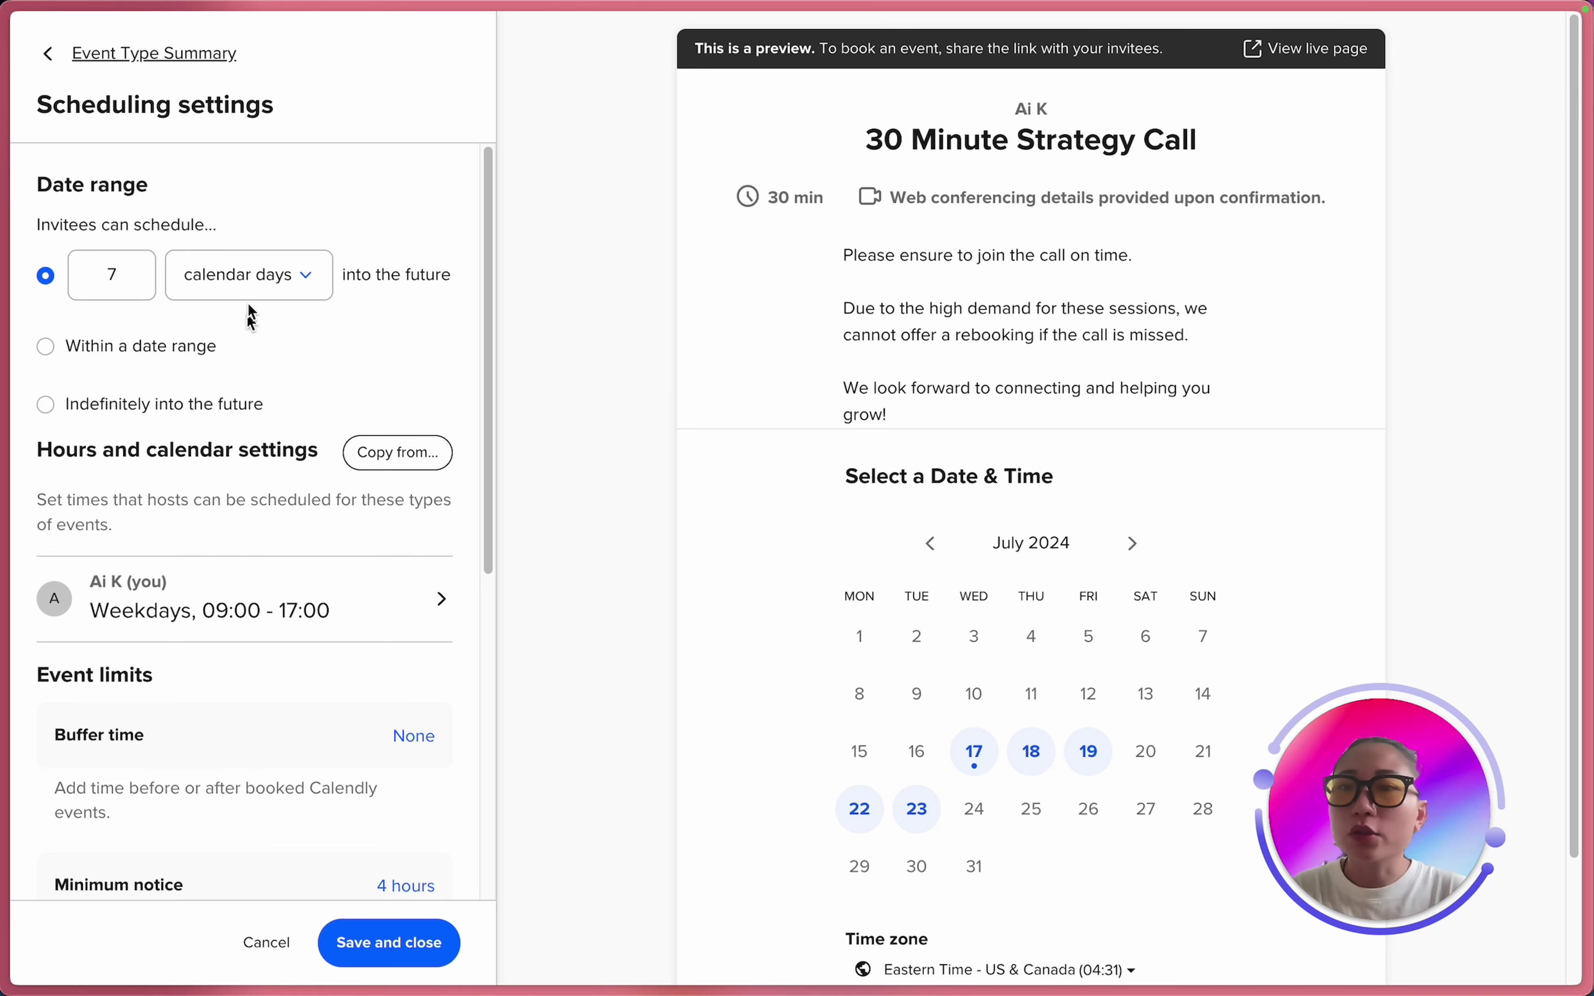
{"action": "left_click", "coordinate": [268, 272]}
{"action": "left_click", "coordinate": [314, 367]}
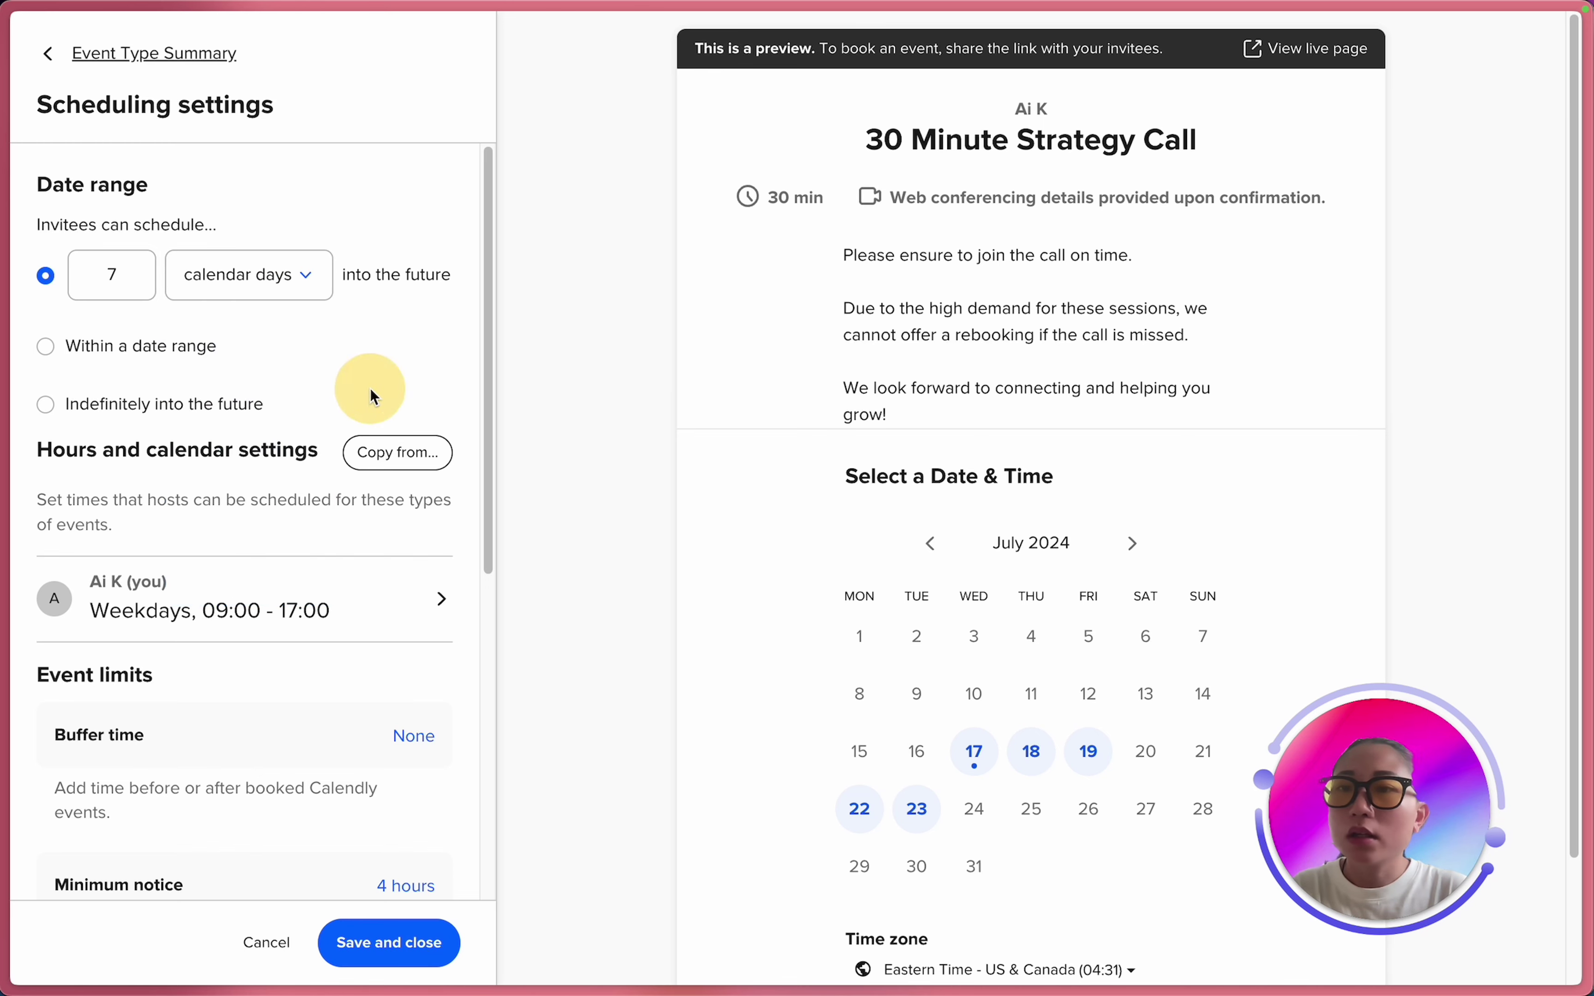
Open the host's available hours for this event and make the weekly hours editable as custom hours.
{"action": "scroll", "coordinate": [341, 394], "scroll_direction": "down", "scroll_amount": 1}
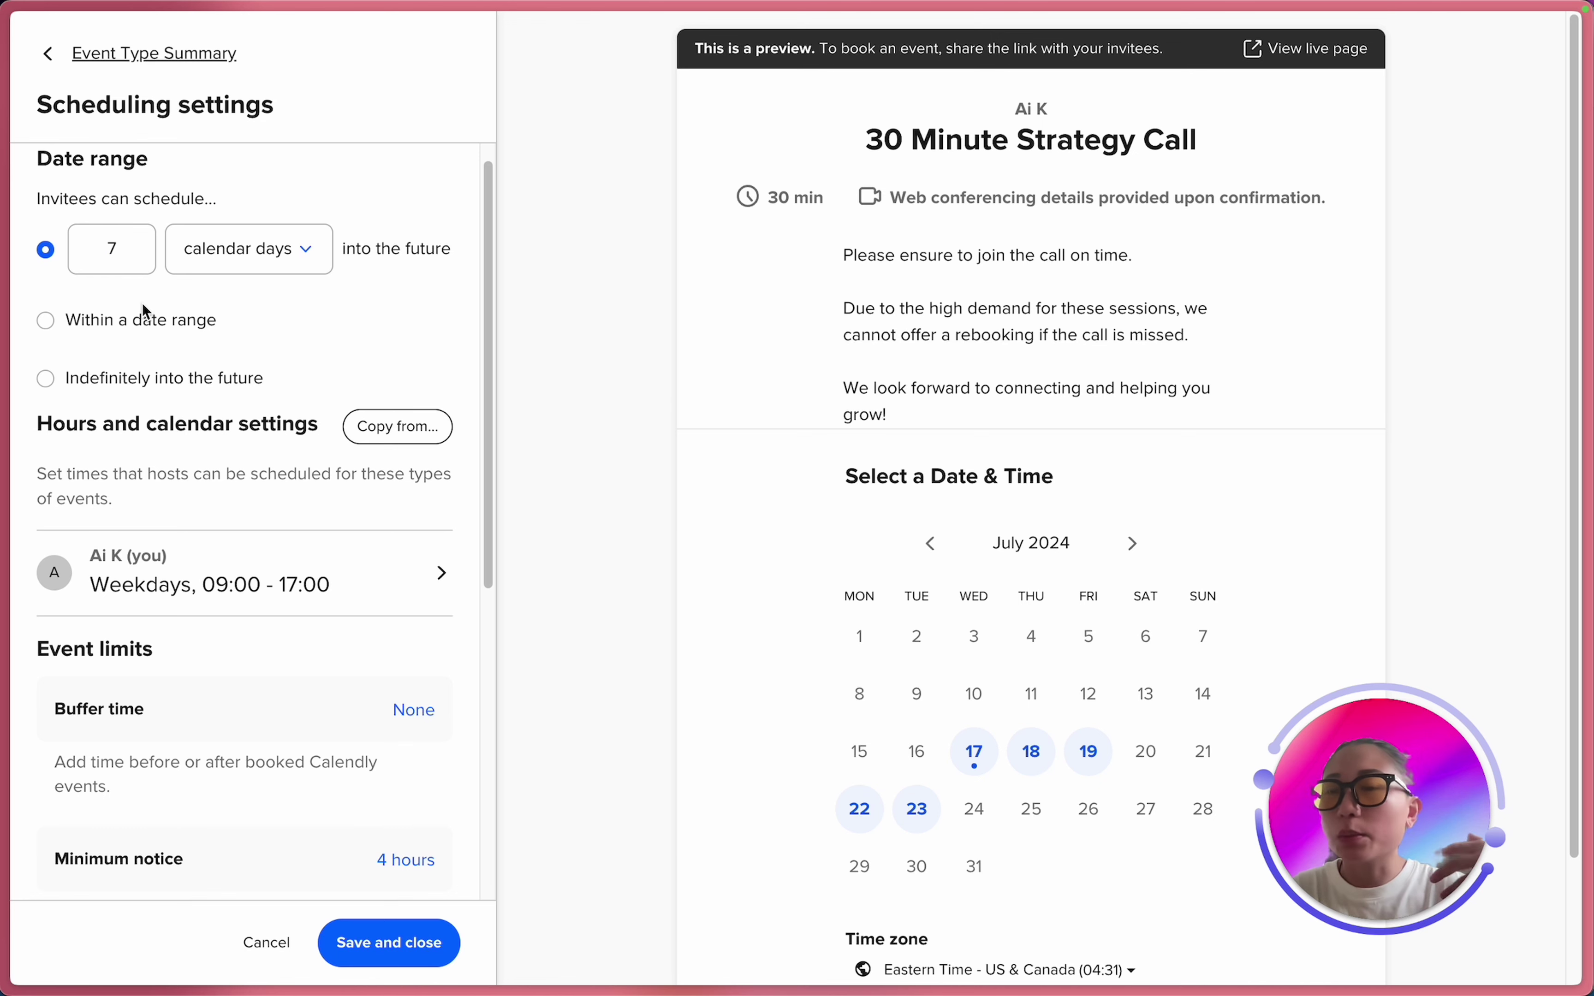
{"action": "scroll", "coordinate": [142, 302], "scroll_direction": "down", "scroll_amount": 5}
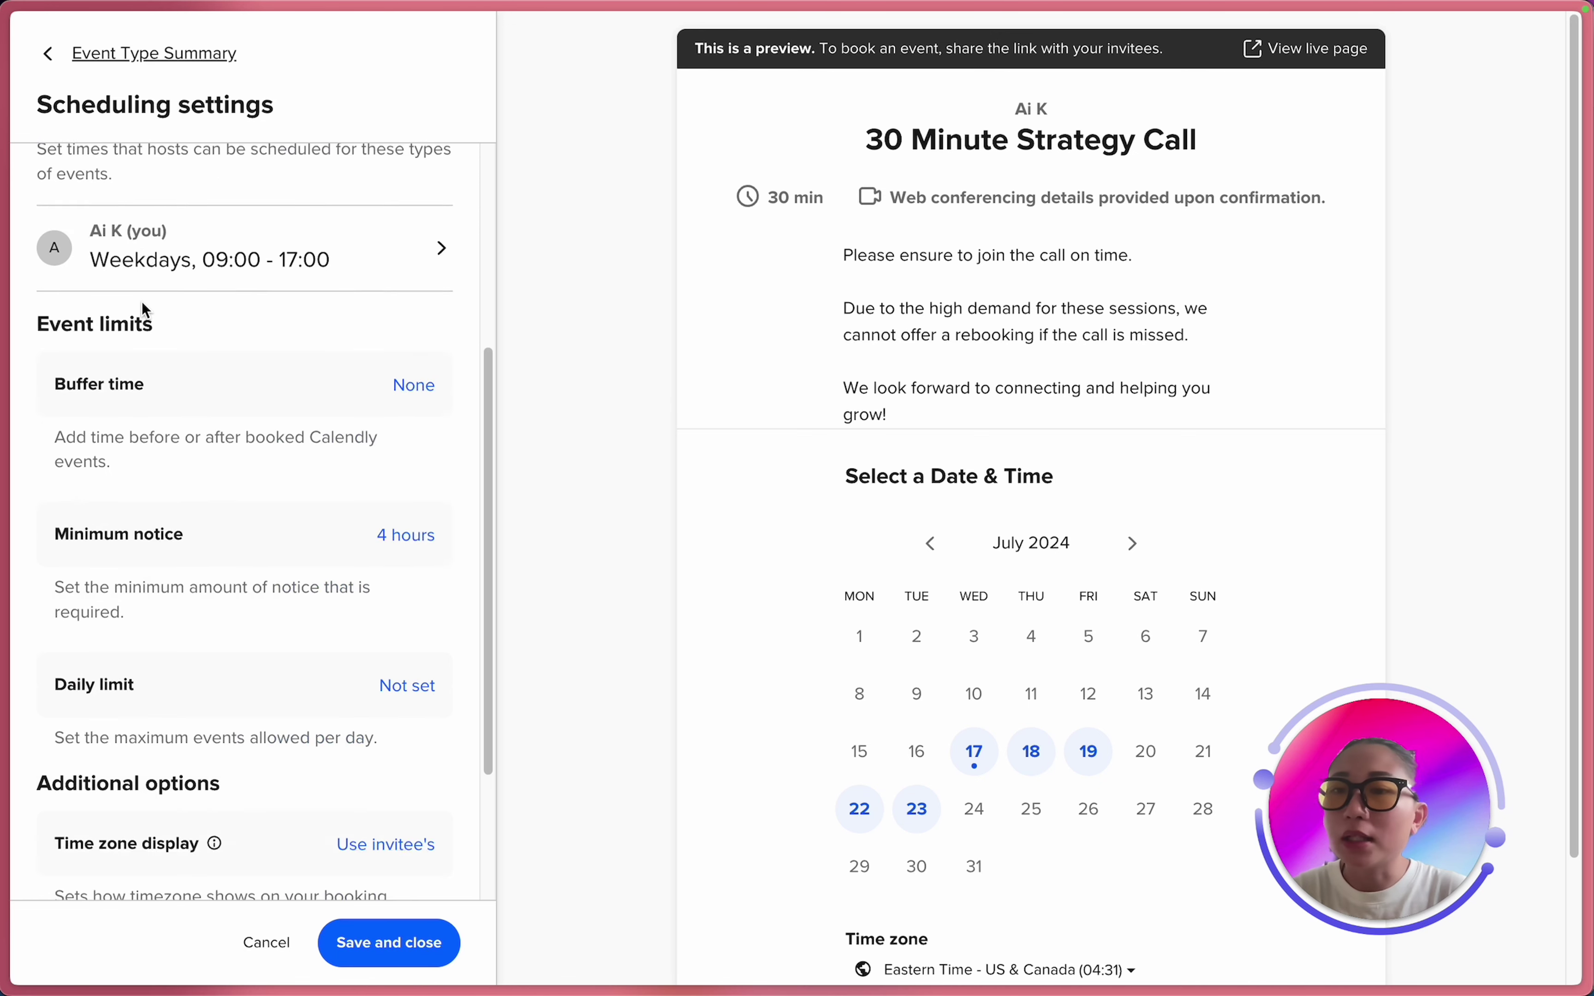
{"action": "scroll", "coordinate": [142, 302], "scroll_direction": "up", "scroll_amount": 1}
{"action": "left_click", "coordinate": [206, 315]}
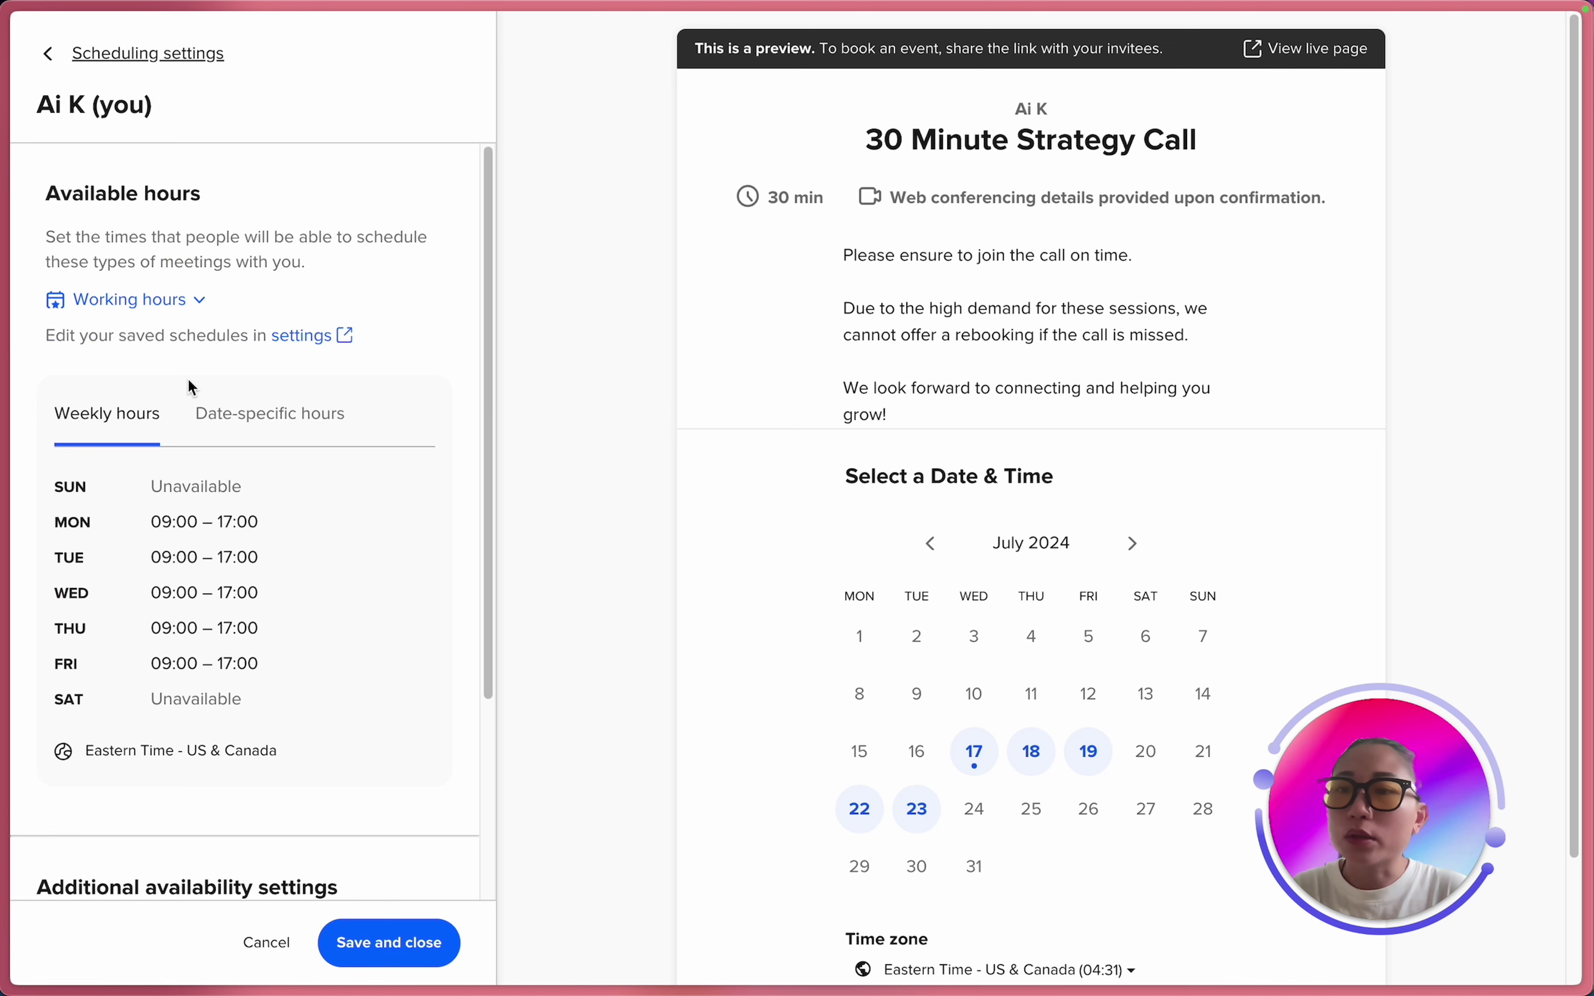
{"action": "scroll", "coordinate": [257, 421], "scroll_direction": "down", "scroll_amount": 1}
{"action": "mouse_move", "coordinate": [322, 454]}
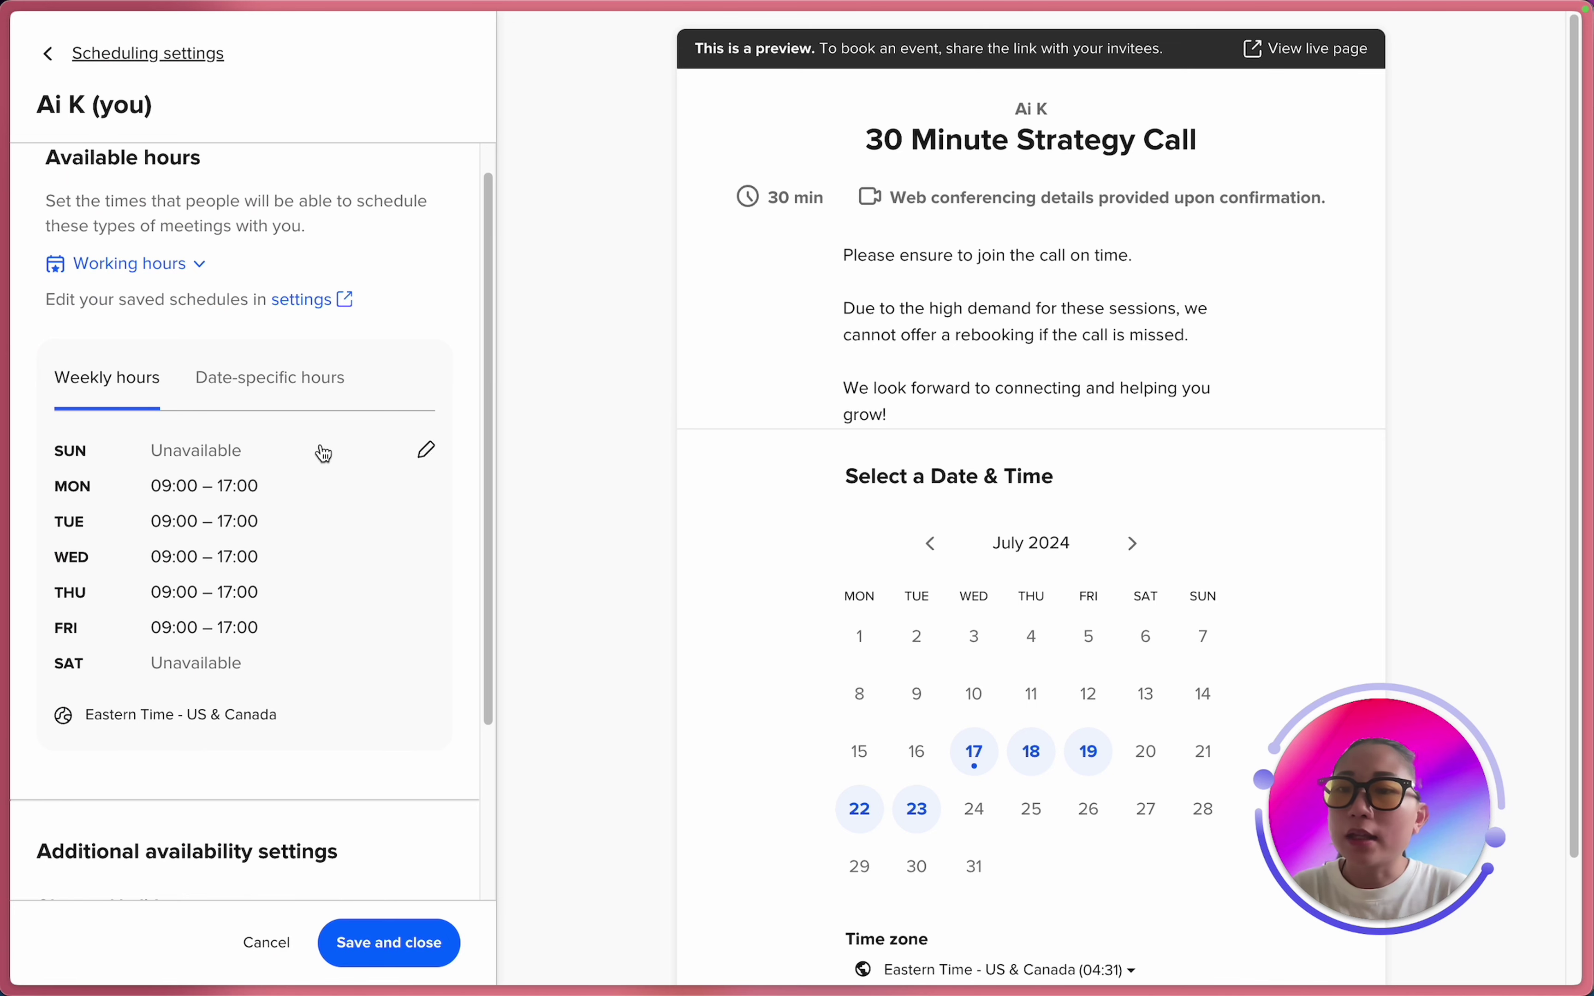
{"action": "left_click", "coordinate": [428, 454]}
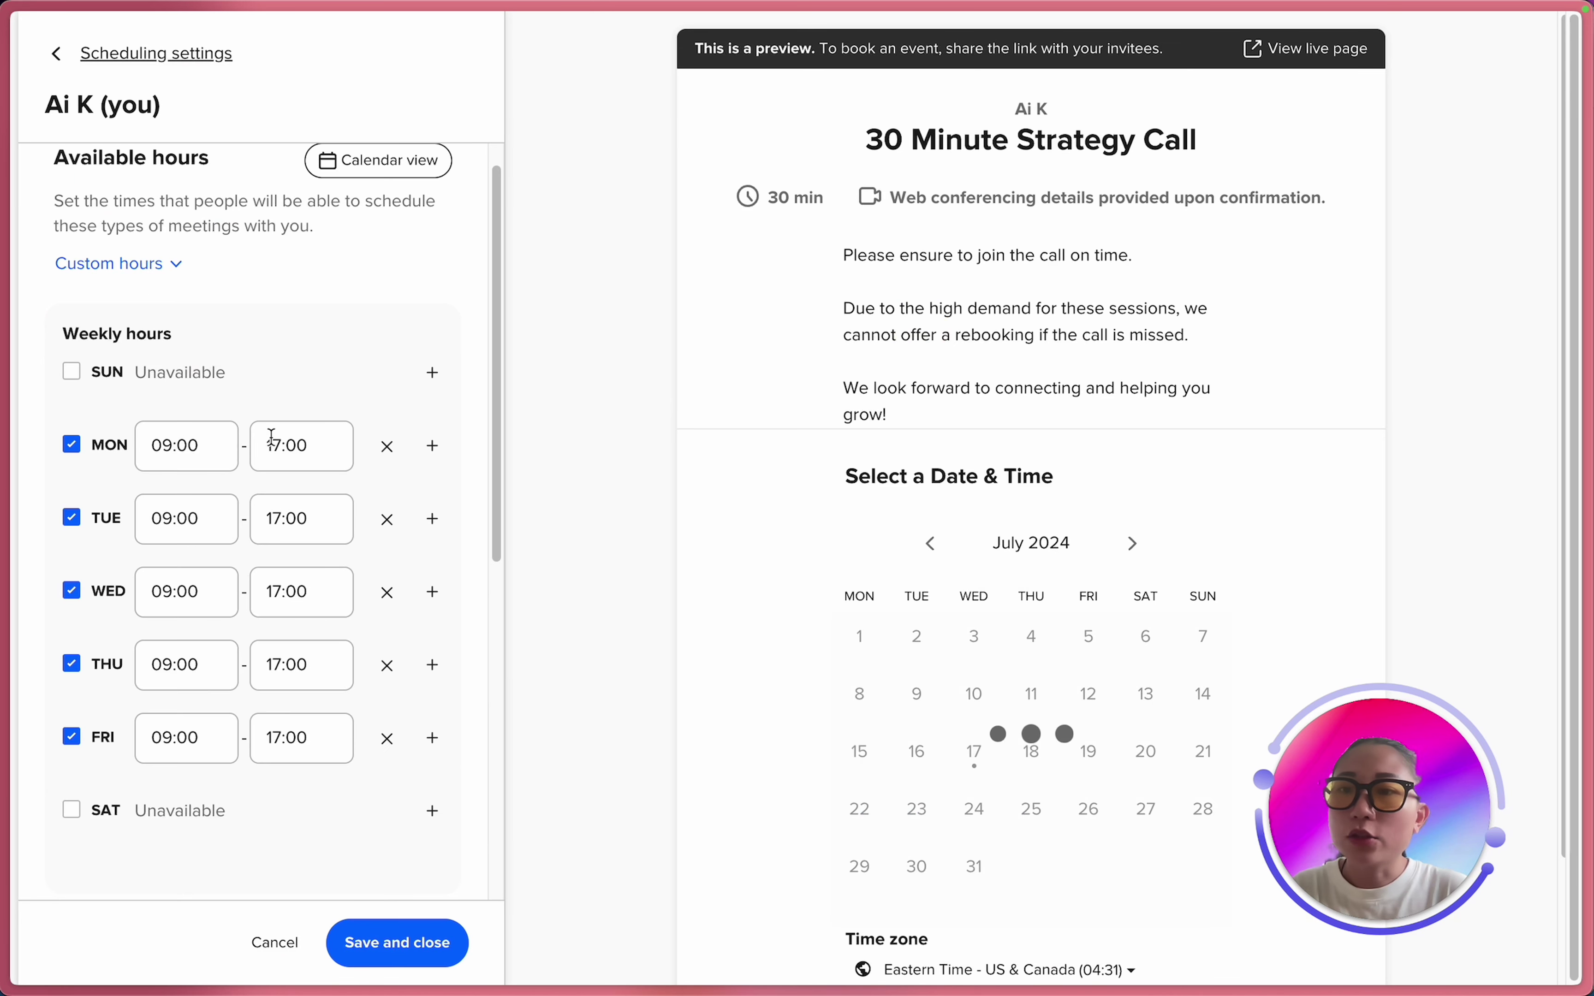
{"action": "scroll", "coordinate": [158, 356], "scroll_direction": "down", "scroll_amount": 3}
{"action": "scroll", "coordinate": [160, 326], "scroll_direction": "up", "scroll_amount": 1}
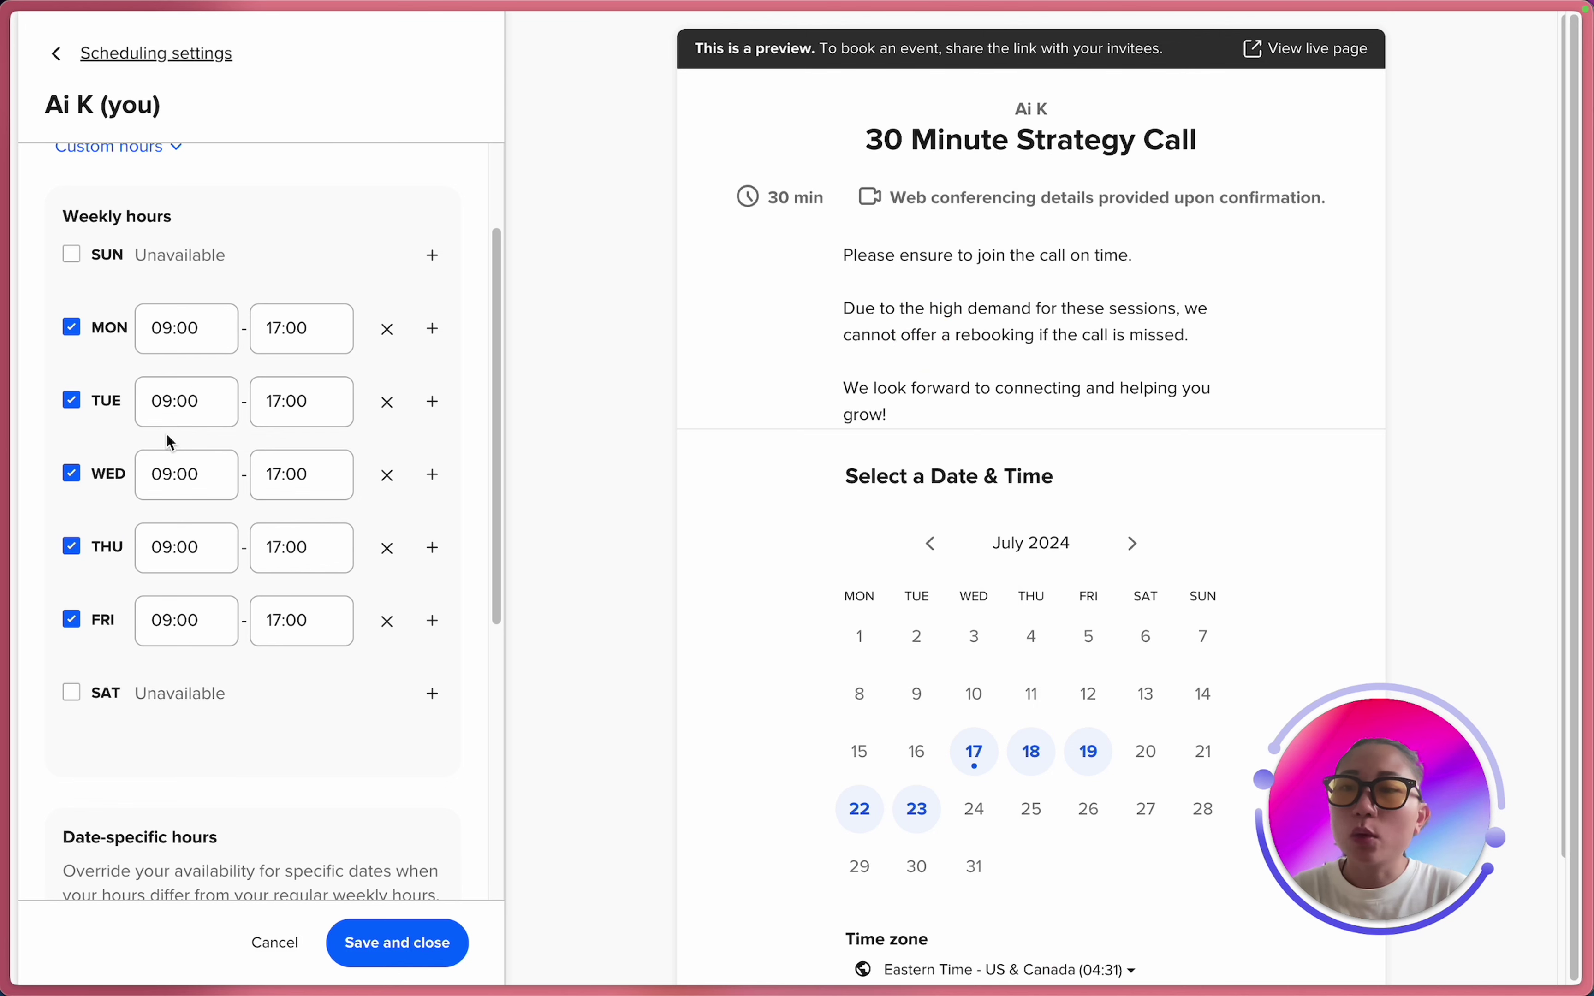
{"action": "scroll", "coordinate": [166, 433], "scroll_direction": "up", "scroll_amount": 4}
{"action": "scroll", "coordinate": [165, 432], "scroll_direction": "down", "scroll_amount": 1}
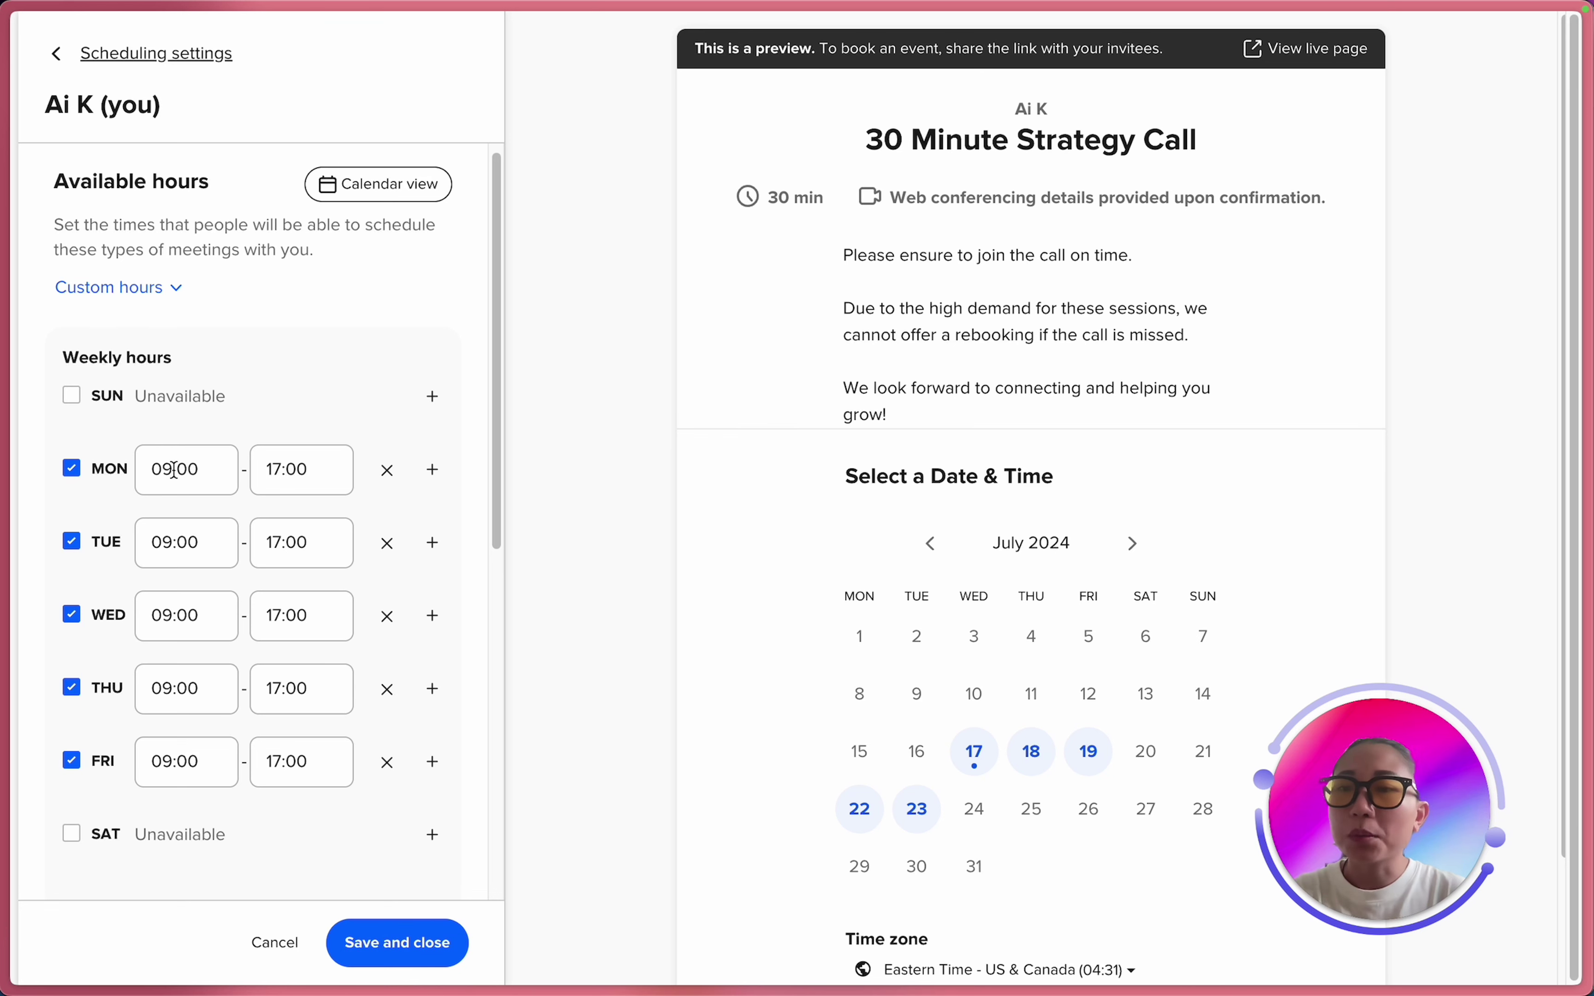
Set Monday's end time to 21:00 in the weekly hours.
{"action": "left_click", "coordinate": [305, 482]}
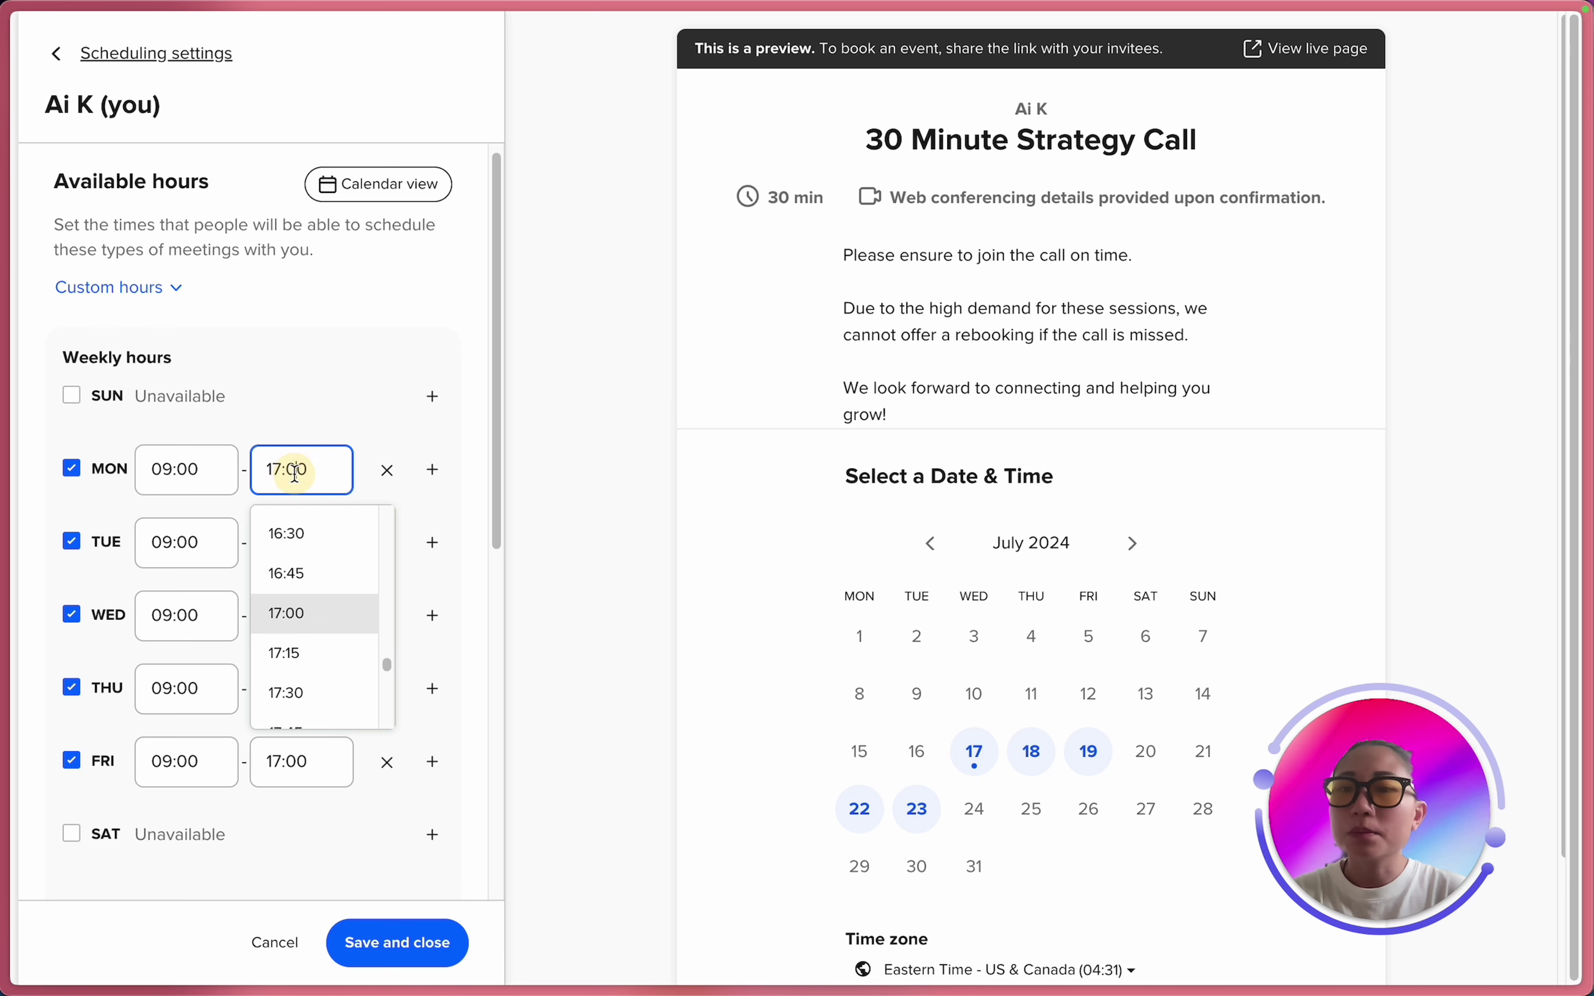
{"action": "scroll", "coordinate": [302, 593], "scroll_direction": "down", "scroll_amount": 2}
{"action": "scroll", "coordinate": [303, 626], "scroll_direction": "down", "scroll_amount": 6}
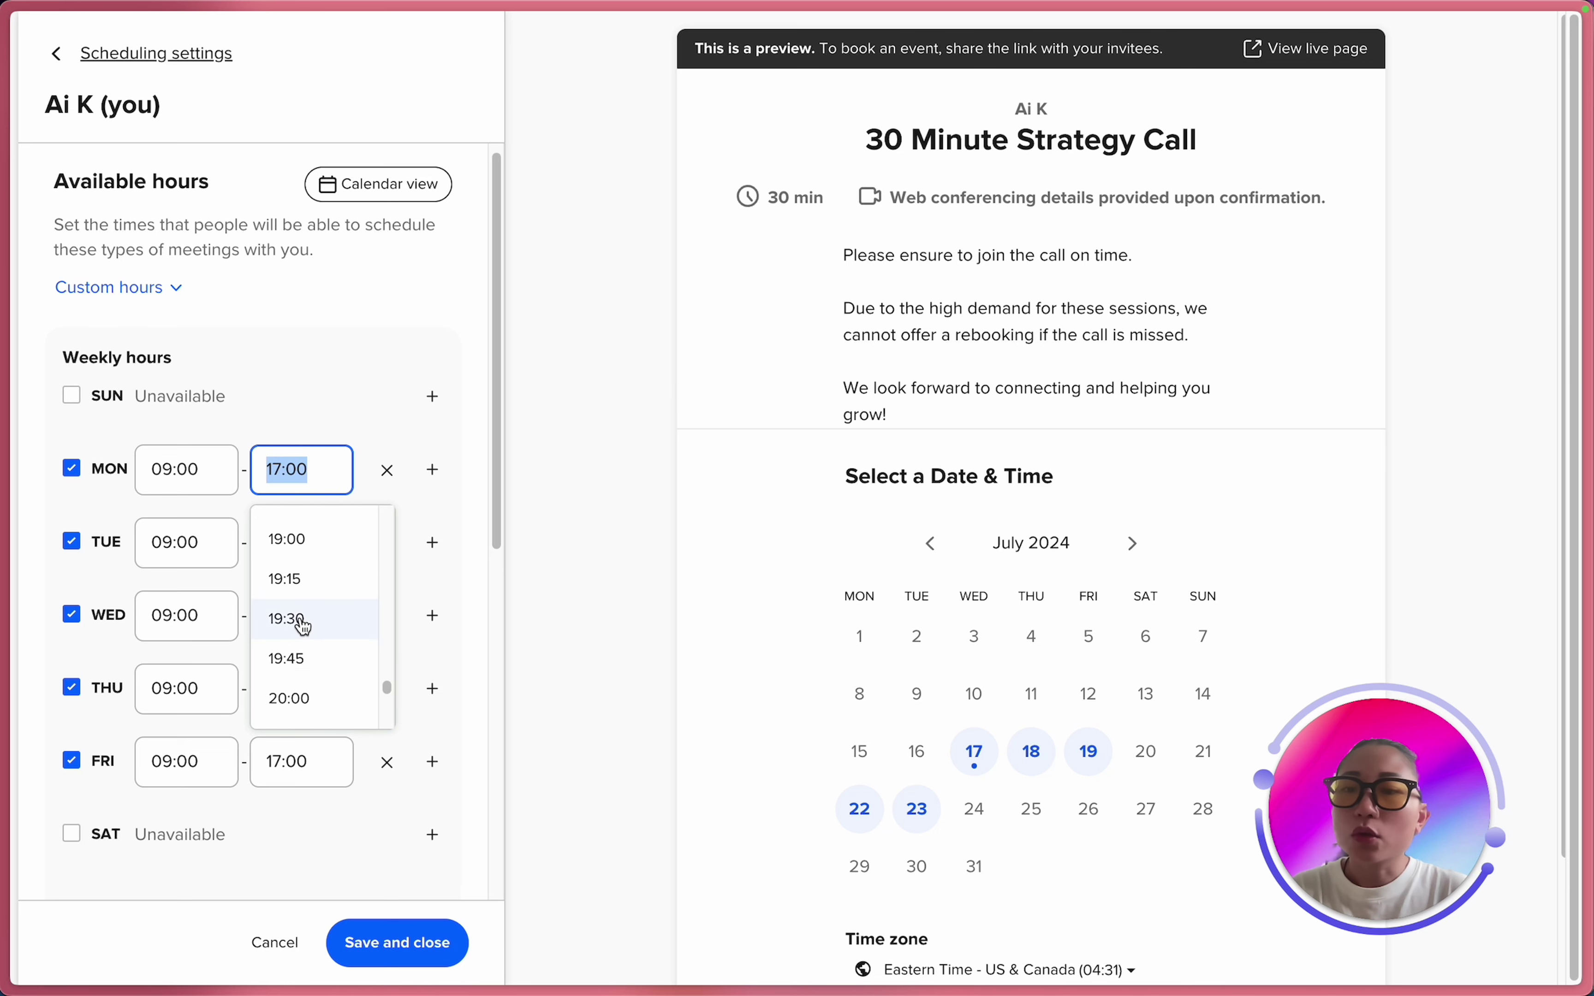
{"action": "scroll", "coordinate": [303, 671], "scroll_direction": "down", "scroll_amount": 3}
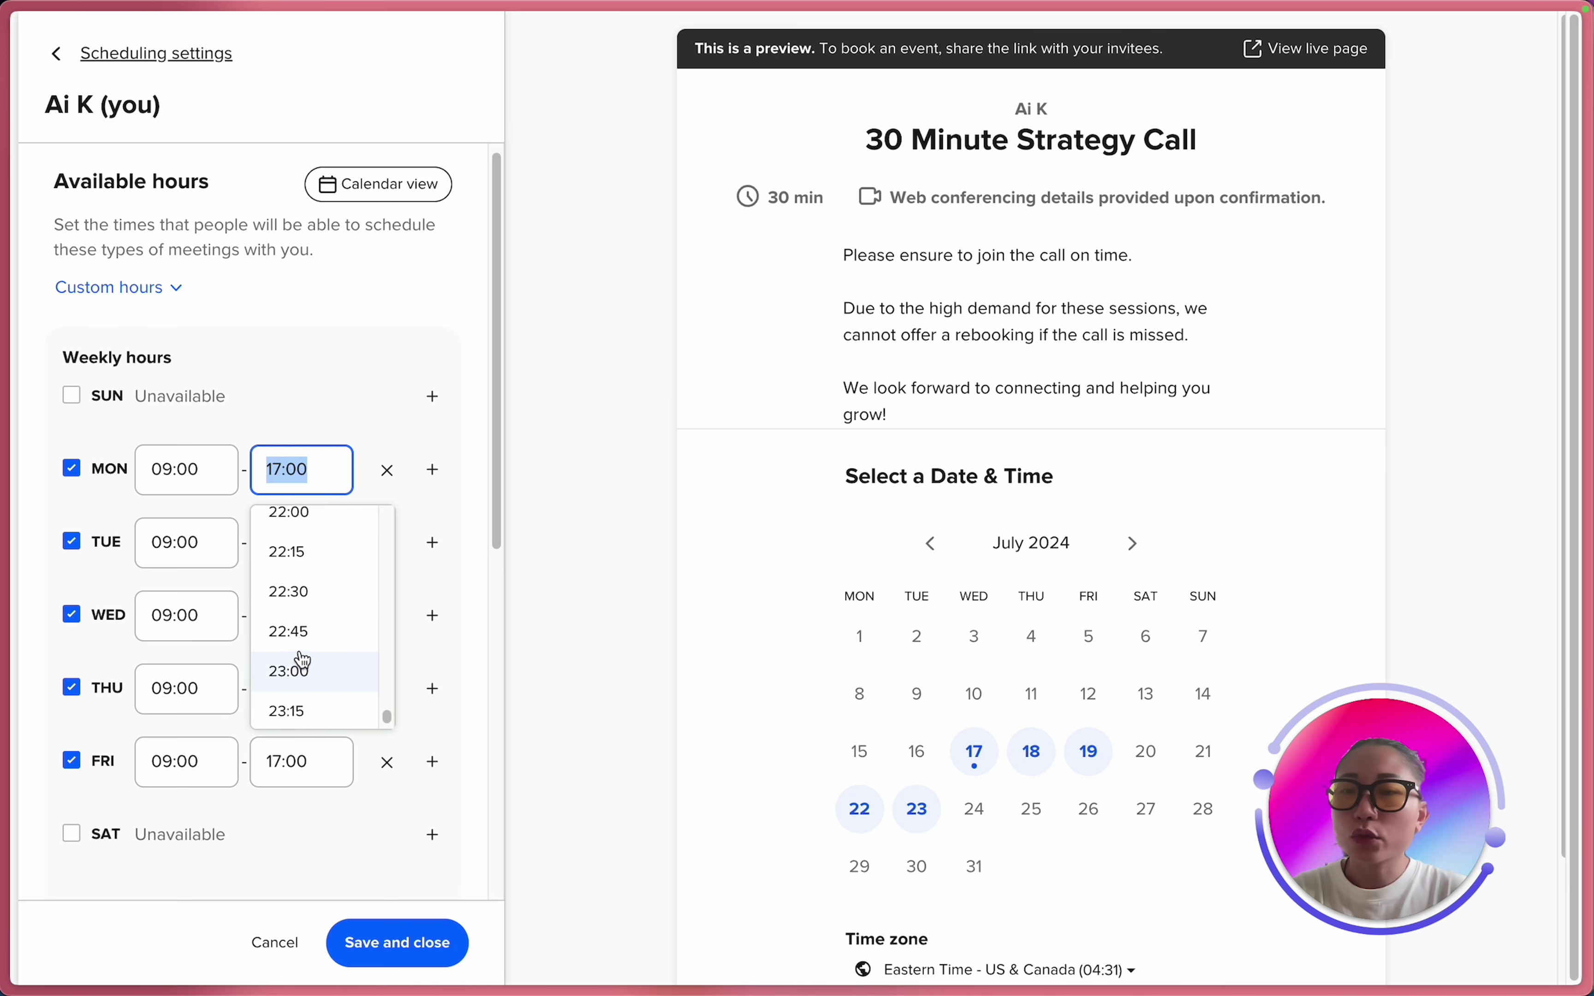
{"action": "scroll", "coordinate": [302, 662], "scroll_direction": "up", "scroll_amount": 2}
{"action": "scroll", "coordinate": [301, 660], "scroll_direction": "up", "scroll_amount": 7}
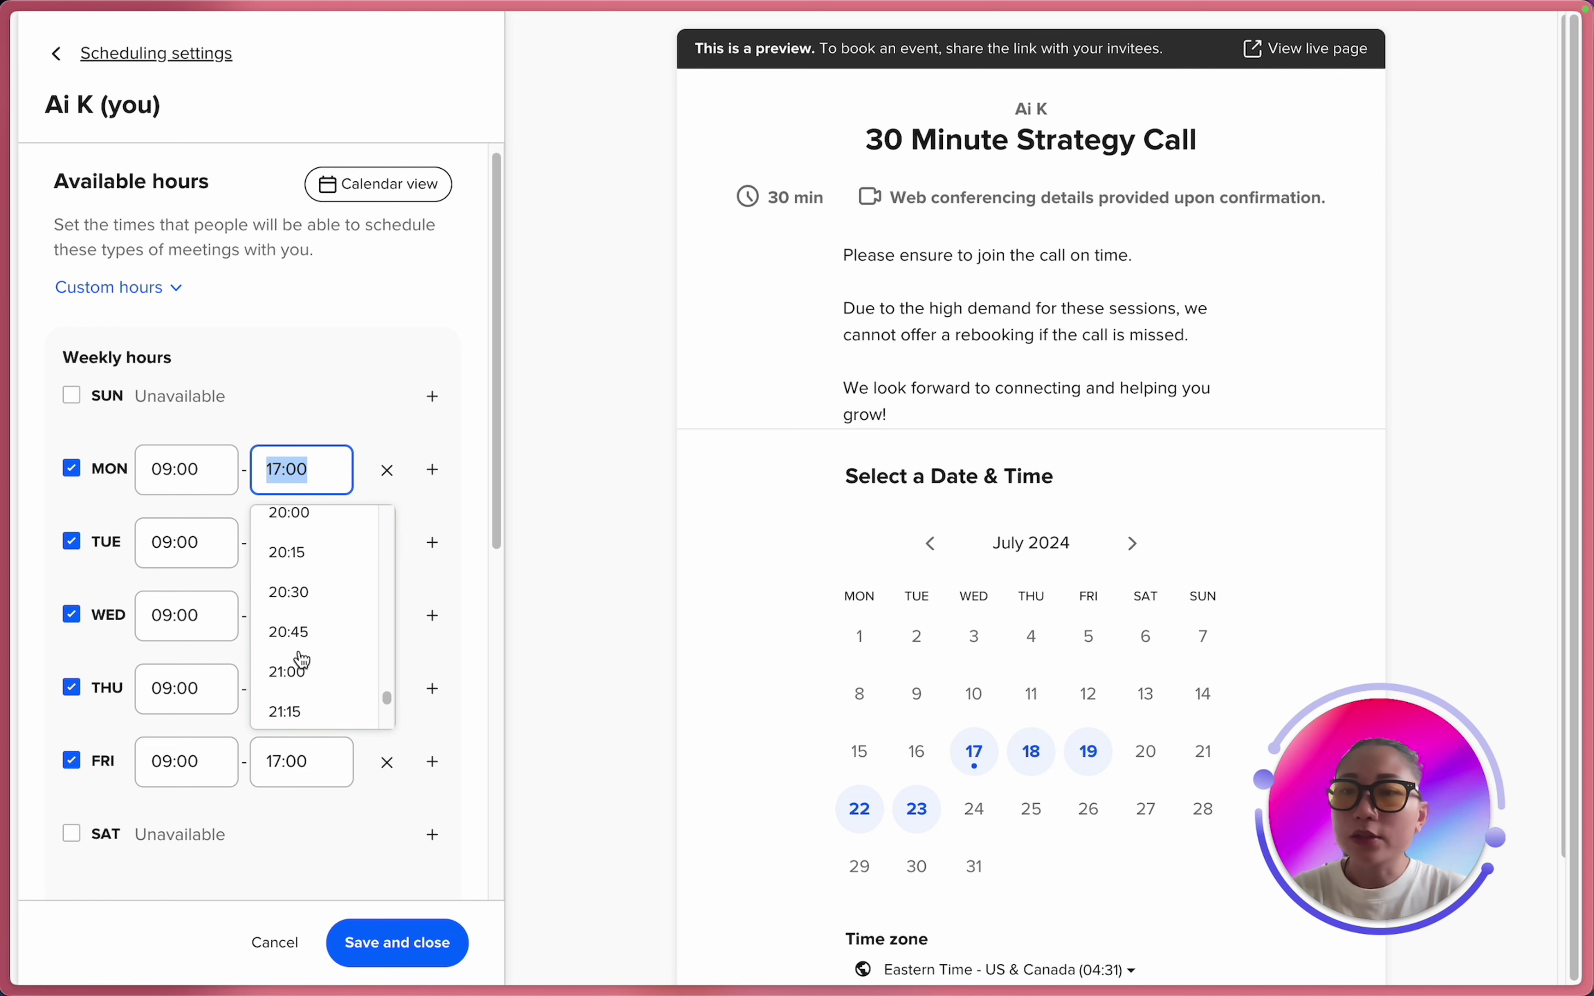
{"action": "scroll", "coordinate": [300, 665], "scroll_direction": "down", "scroll_amount": 5}
{"action": "left_click", "coordinate": [300, 664]}
{"action": "left_click", "coordinate": [247, 469]}
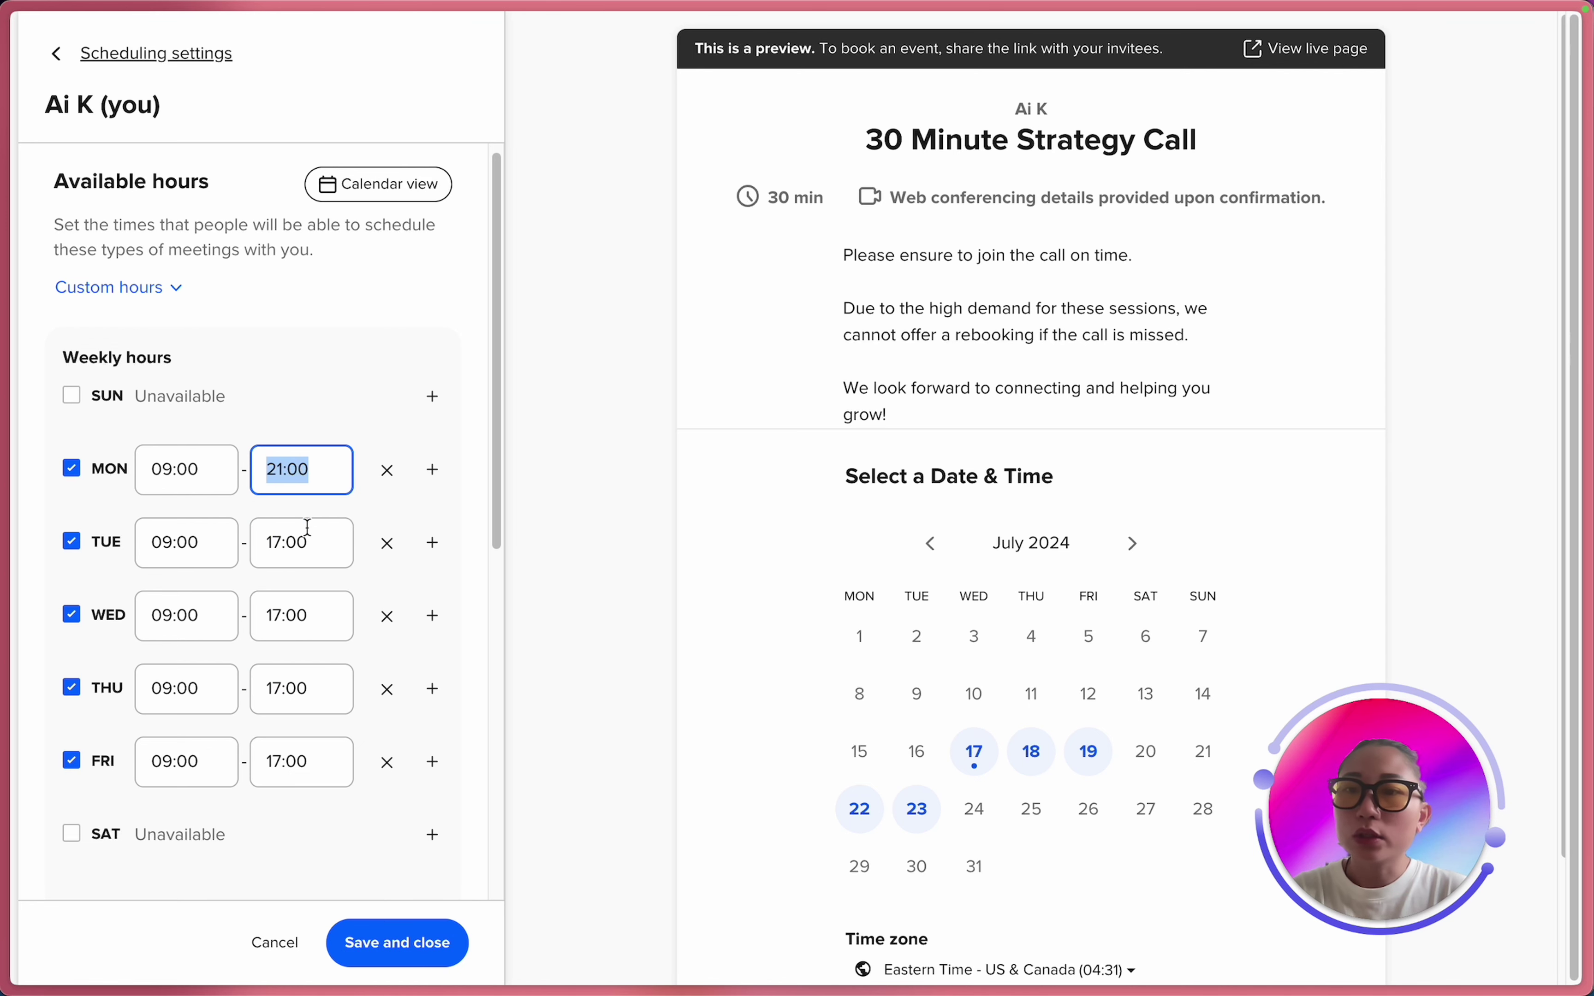
Set the end times of Tuesday and Wednesday to 21:00.
{"action": "left_click", "coordinate": [306, 555]}
{"action": "type", "text": "21:00"}
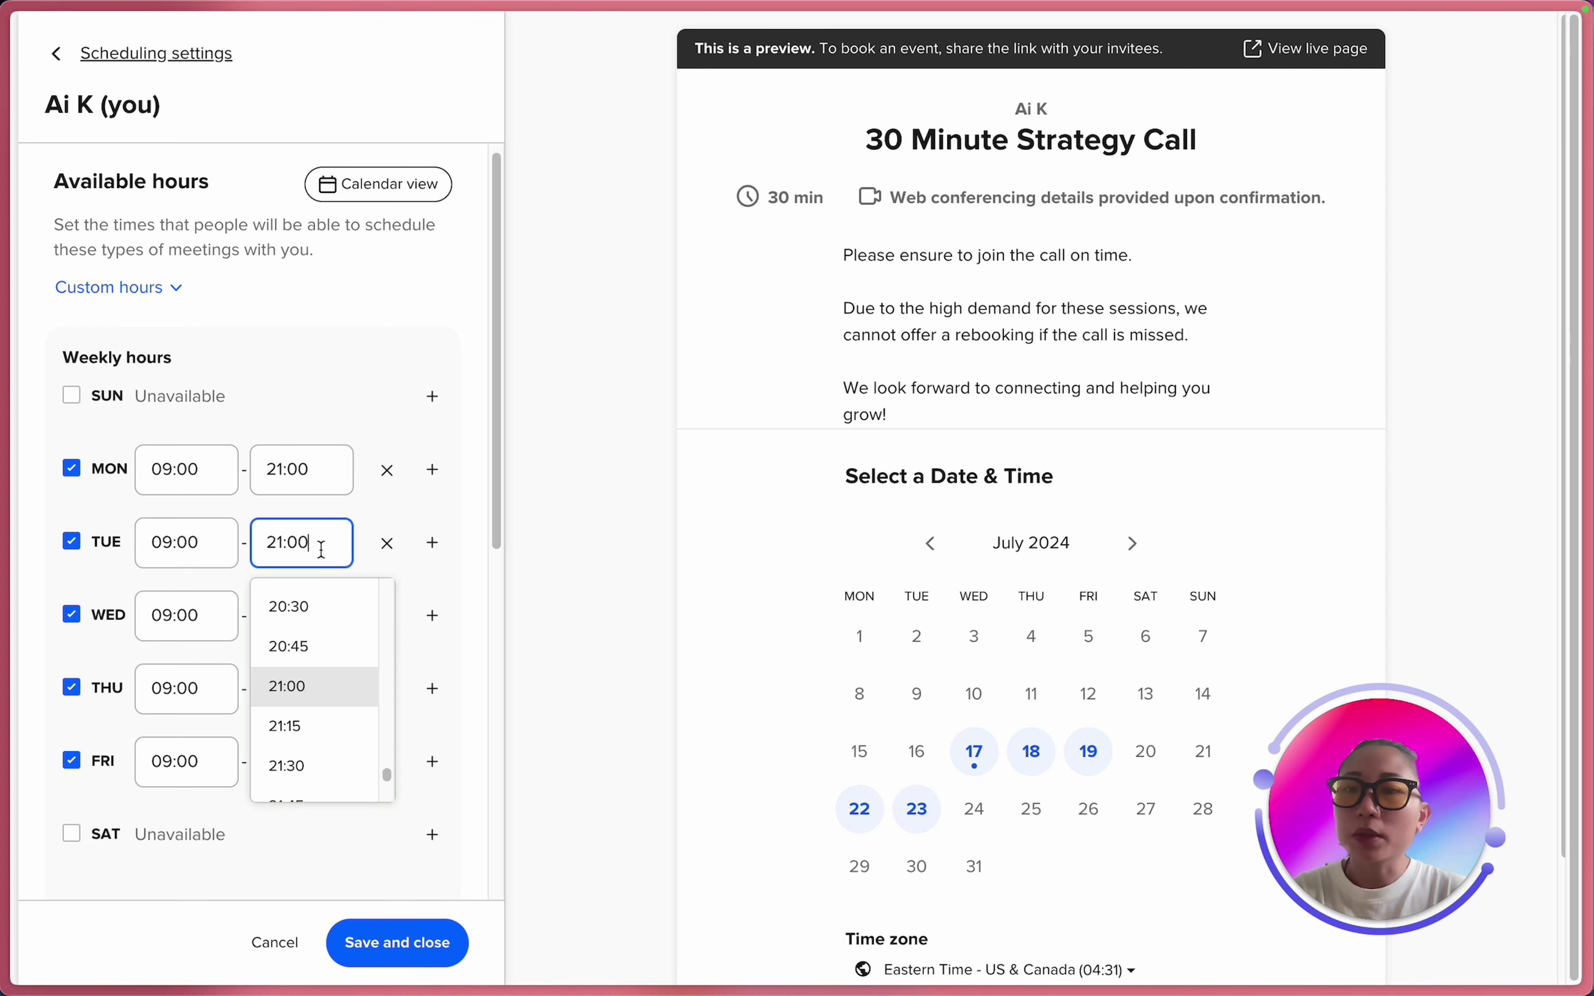
{"action": "key", "text": "Tab"}
{"action": "key", "text": "Tab"}
{"action": "left_click", "coordinate": [320, 614]}
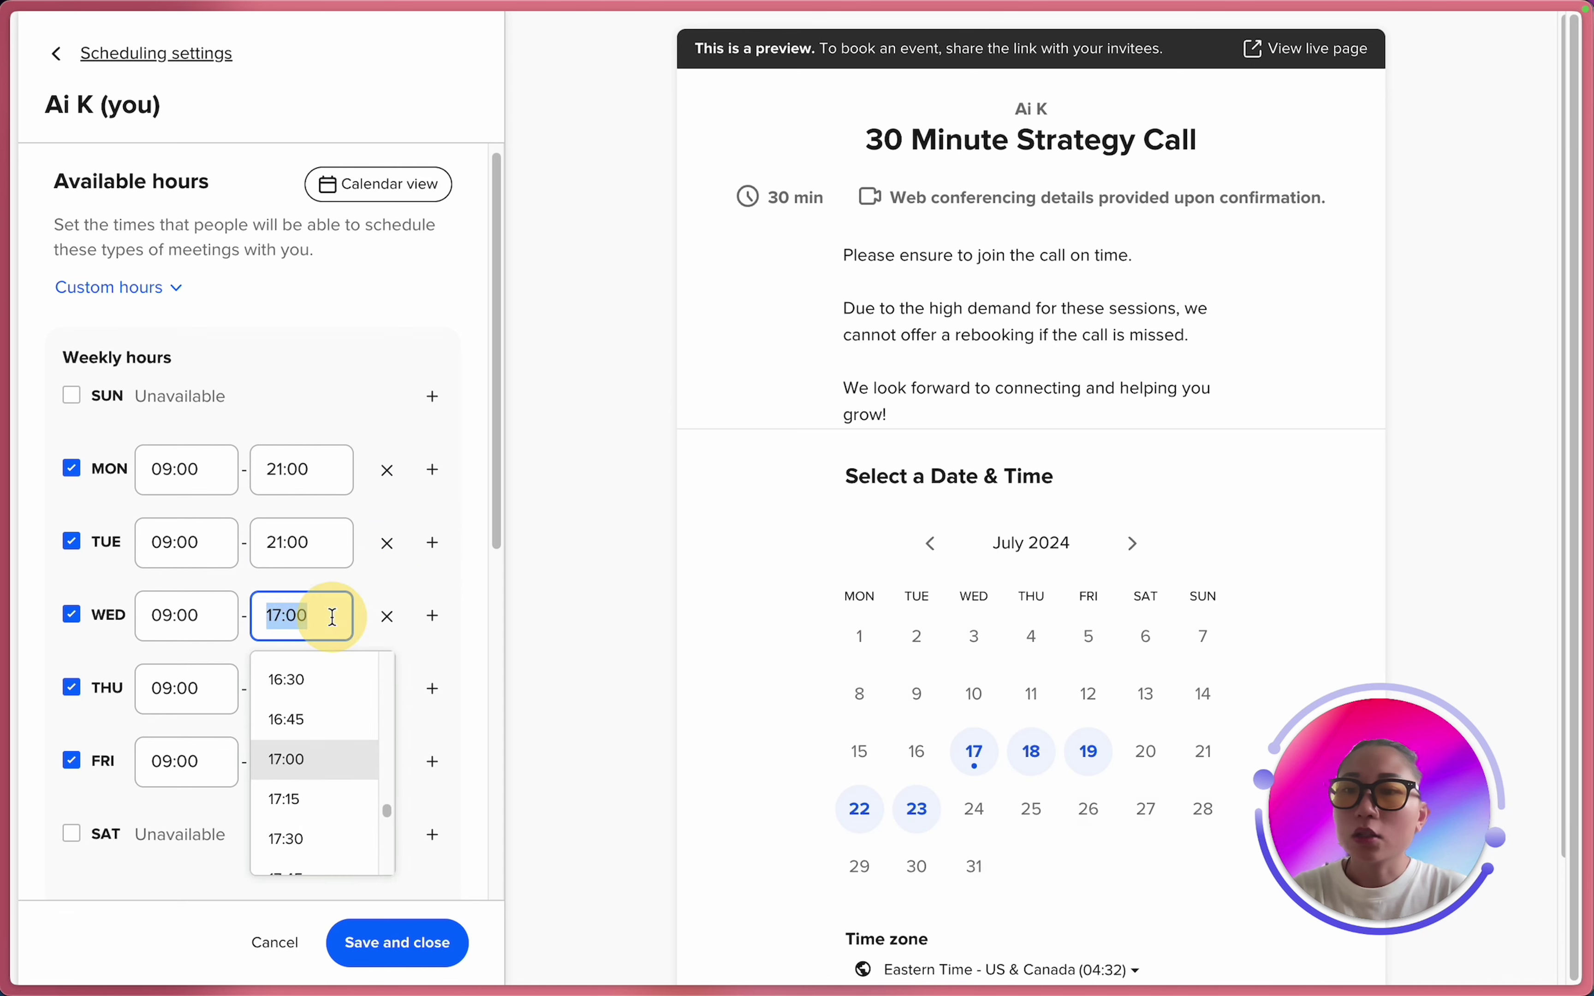
{"action": "type", "text": "21:00"}
{"action": "key", "text": "Tab"}
Set the end times of Thursday and Friday to 21:00.
{"action": "left_click", "coordinate": [312, 685]}
{"action": "type", "text": "21:00"}
{"action": "key", "text": "Tab"}
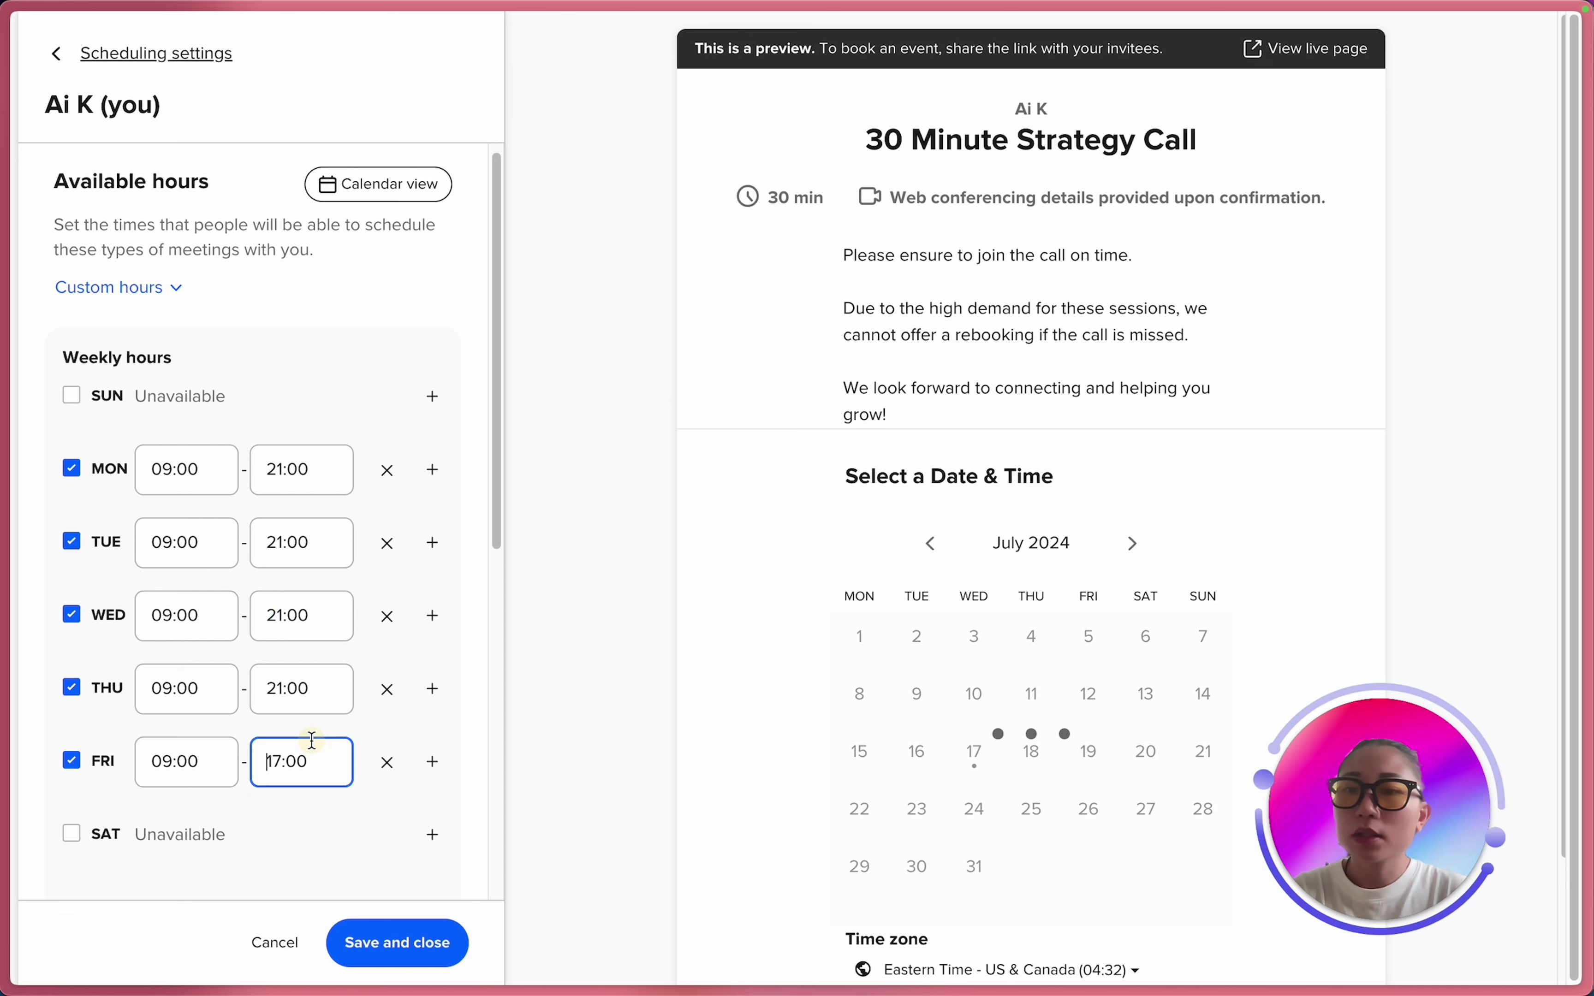
{"action": "scroll", "coordinate": [310, 738], "scroll_direction": "down", "scroll_amount": 1}
{"action": "left_click", "coordinate": [311, 683]}
{"action": "type", "text": "21:00"}
{"action": "key", "text": "Tab"}
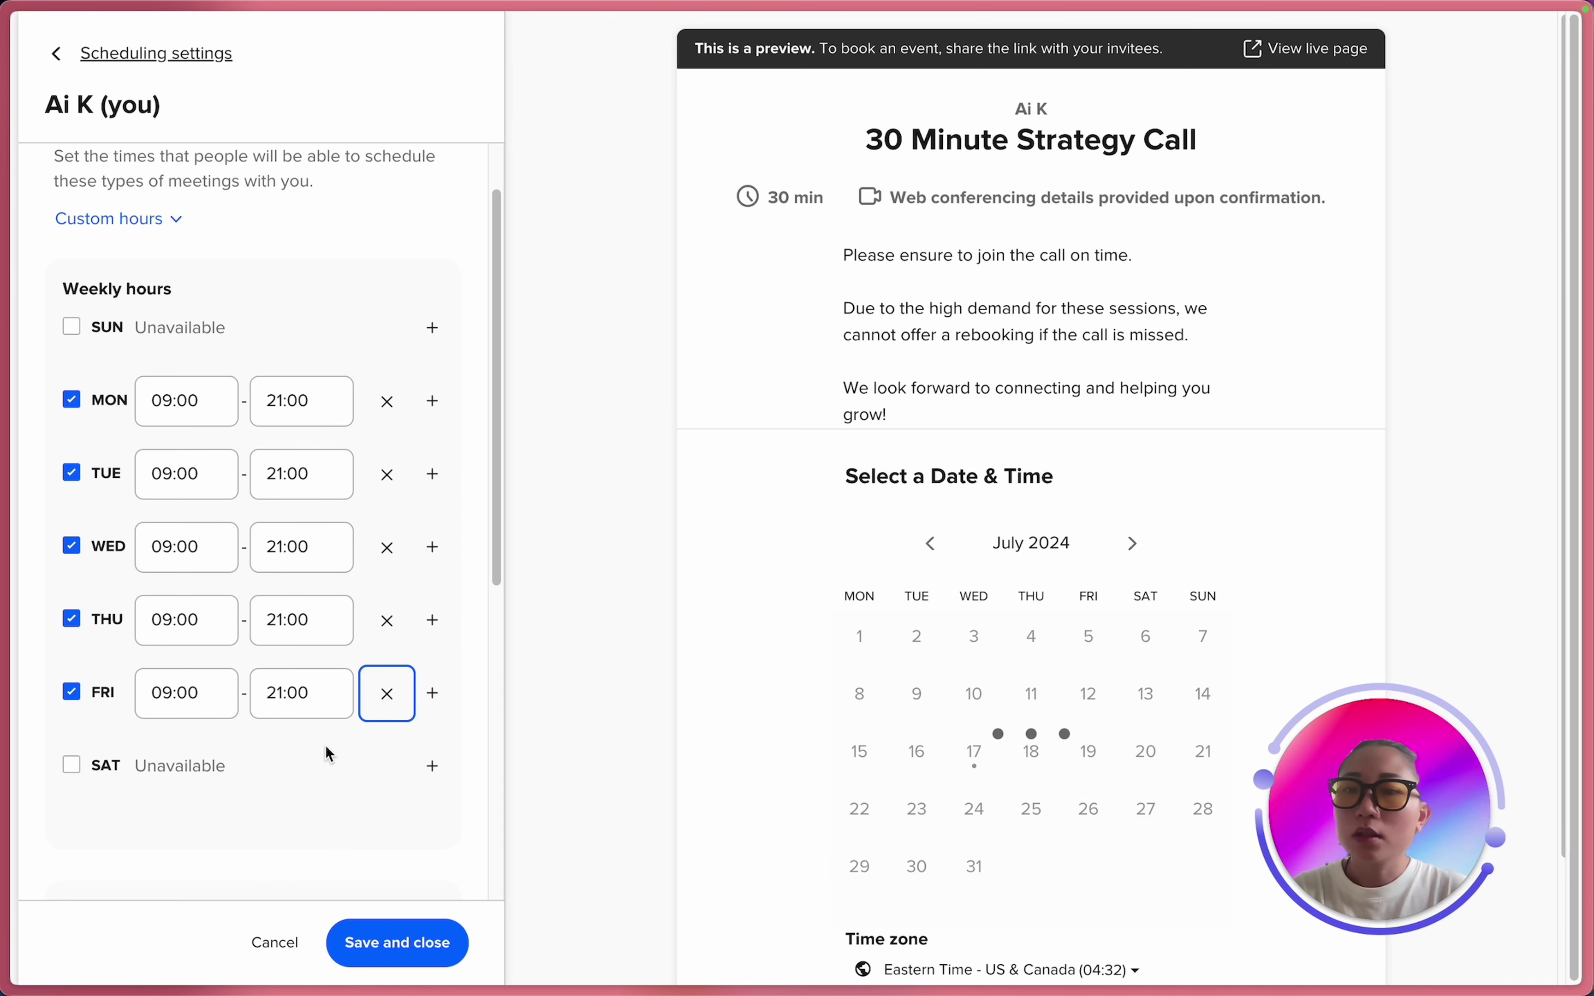
{"action": "left_click", "coordinate": [323, 747]}
Change the time zone of the available hours to Singapore Standard Time.
{"action": "scroll", "coordinate": [324, 747], "scroll_direction": "down", "scroll_amount": 3}
{"action": "scroll", "coordinate": [326, 744], "scroll_direction": "down", "scroll_amount": 3}
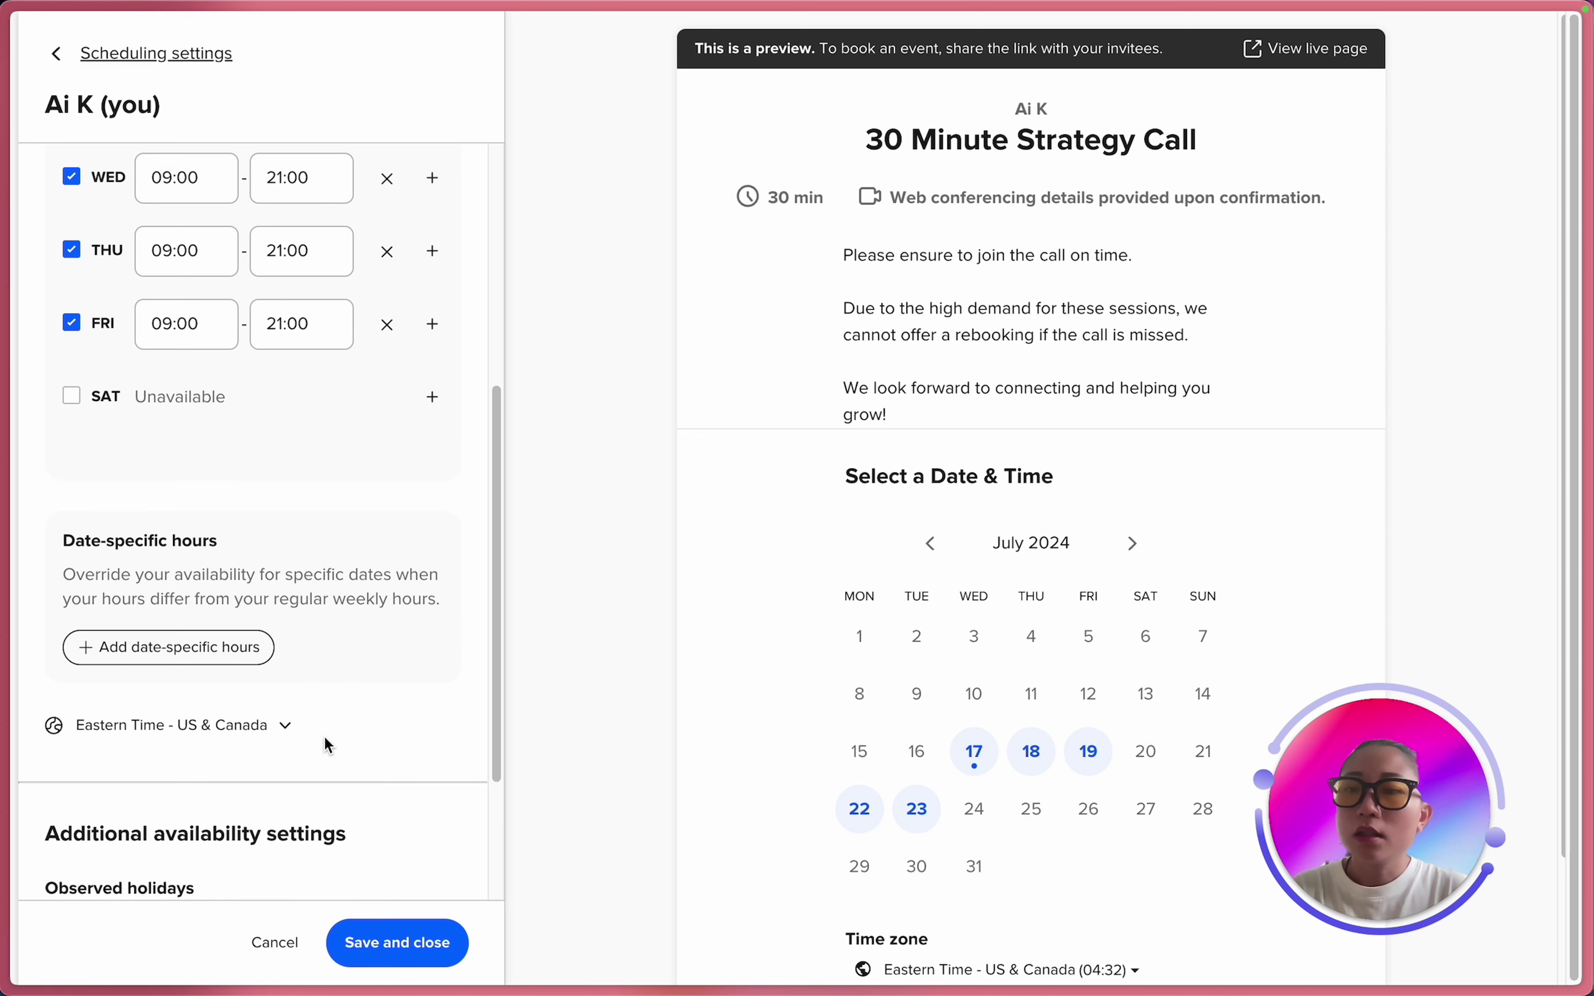
{"action": "scroll", "coordinate": [312, 665], "scroll_direction": "down", "scroll_amount": 1}
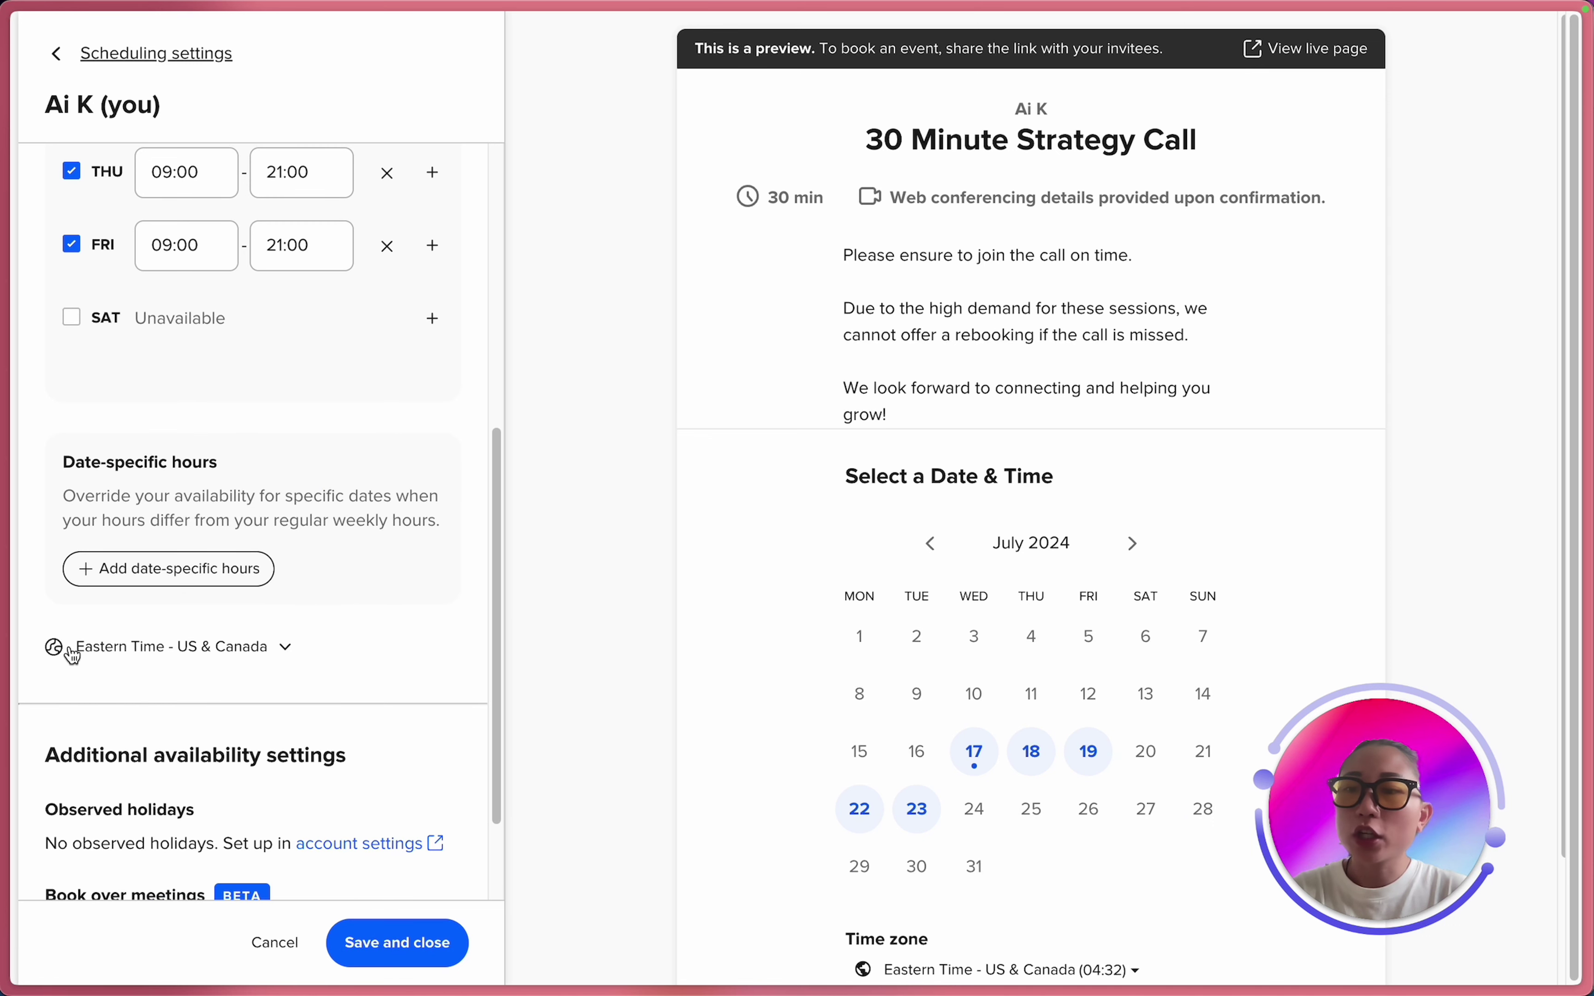
{"action": "left_click", "coordinate": [135, 649]}
{"action": "type", "text": "sing"}
{"action": "left_click", "coordinate": [267, 743]}
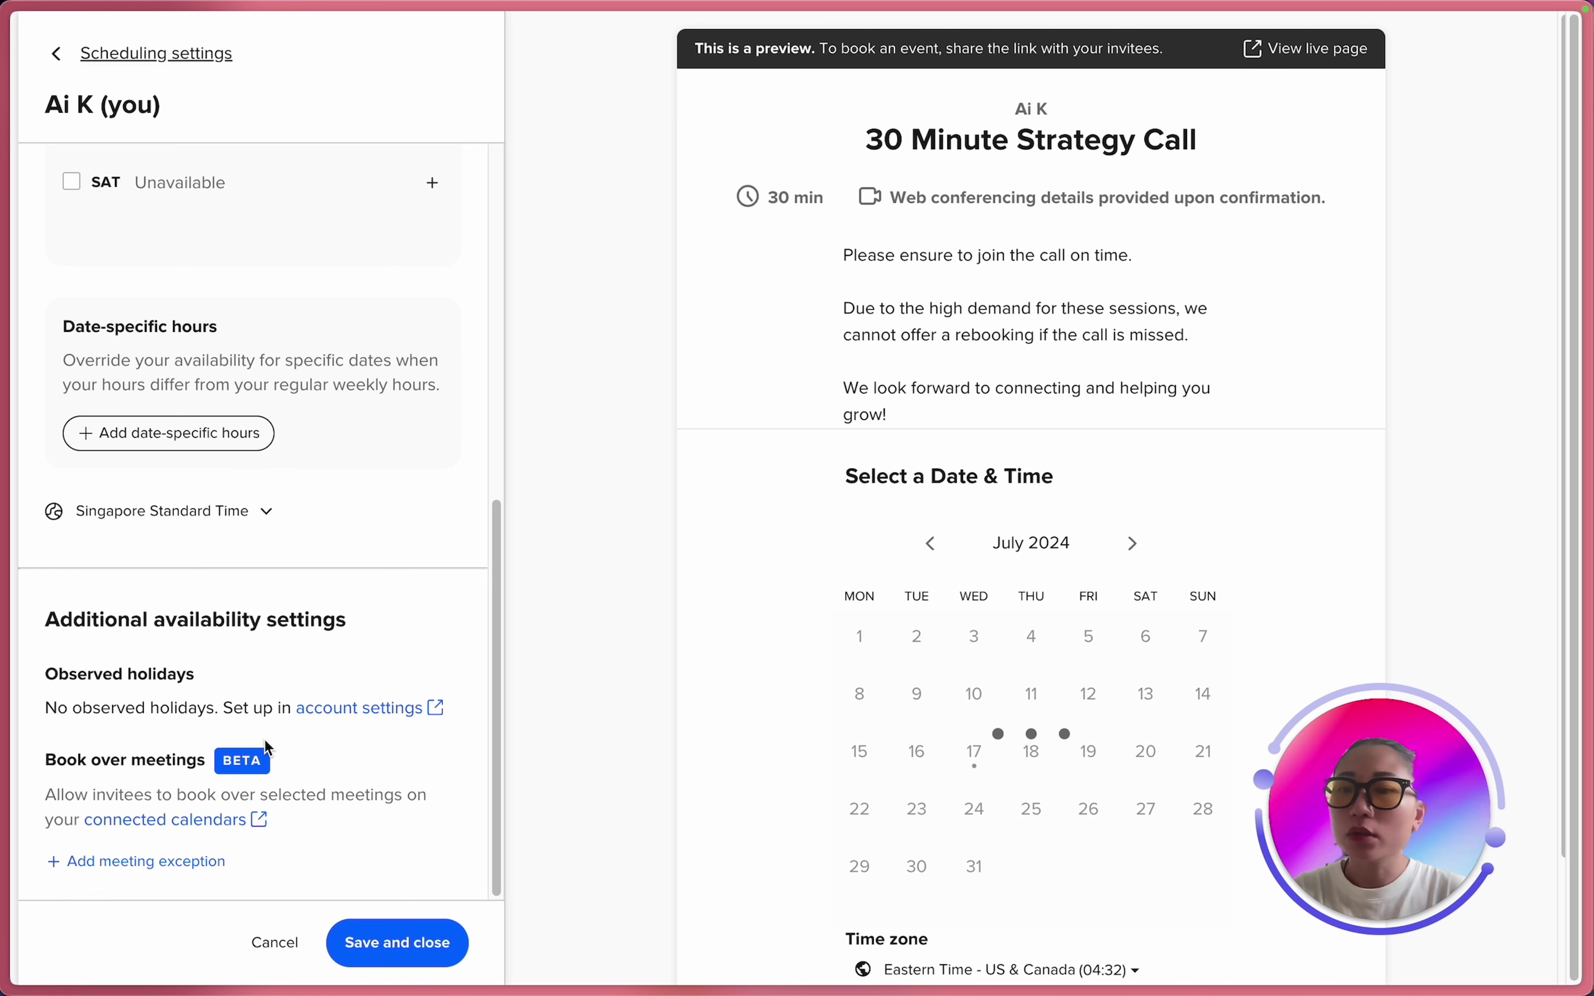
Check the weekly hours once more and save the host's availability for this event.
{"action": "scroll", "coordinate": [245, 462], "scroll_direction": "up", "scroll_amount": 8}
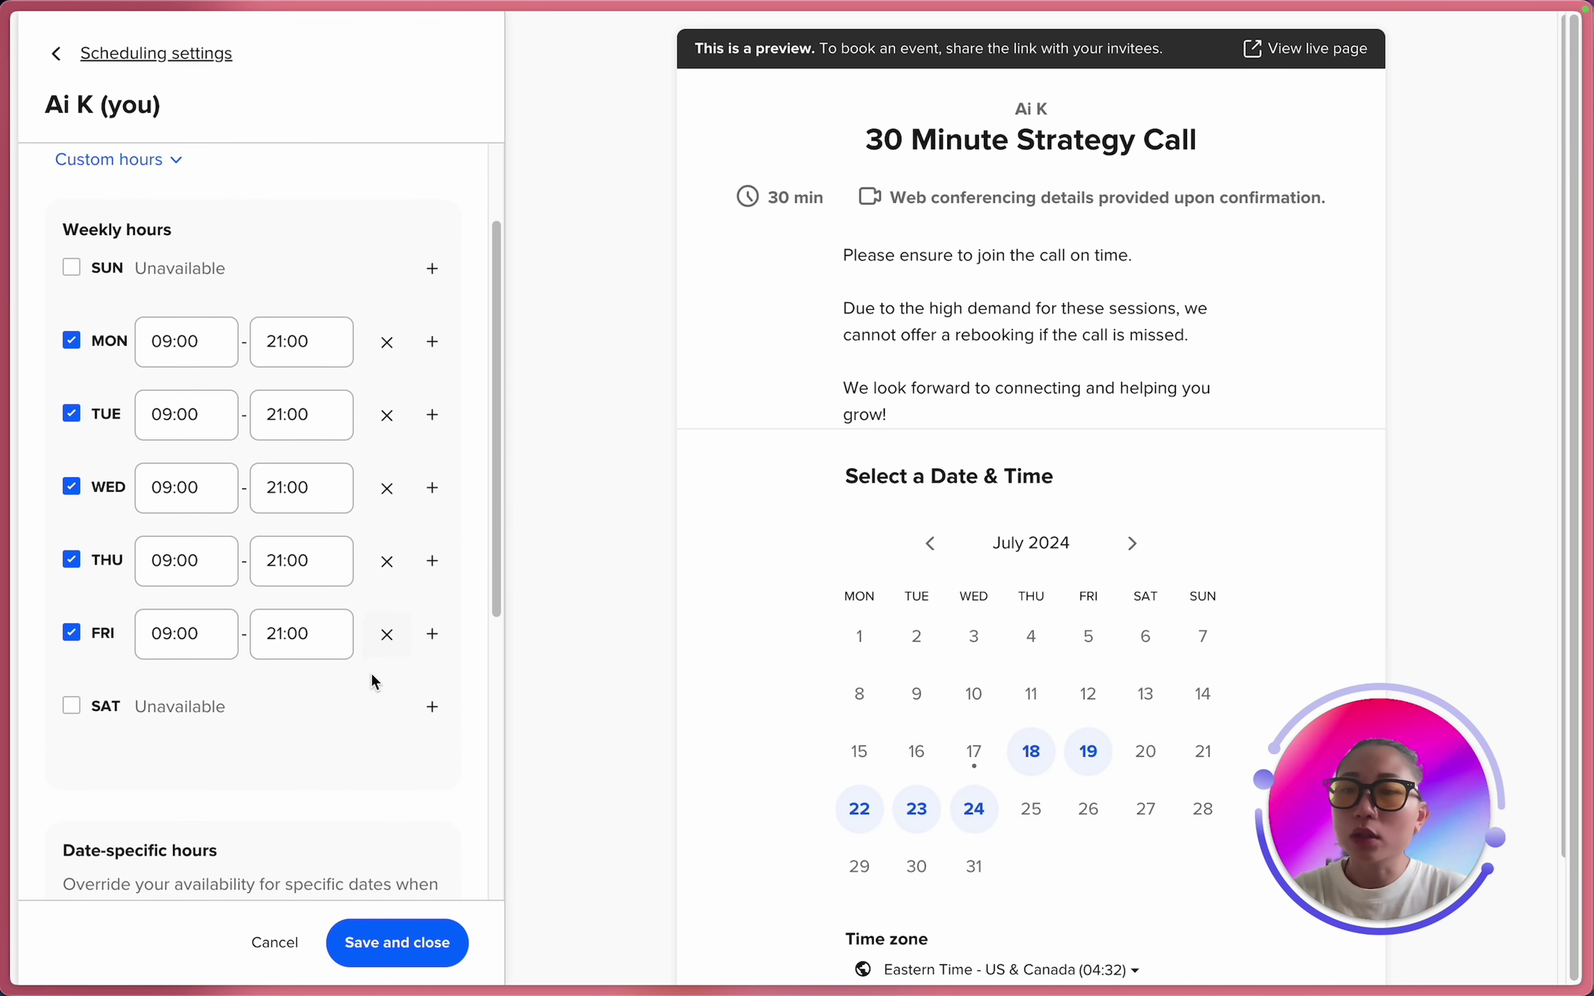
{"action": "scroll", "coordinate": [244, 629], "scroll_direction": "up", "scroll_amount": 2}
{"action": "scroll", "coordinate": [244, 629], "scroll_direction": "down", "scroll_amount": 10}
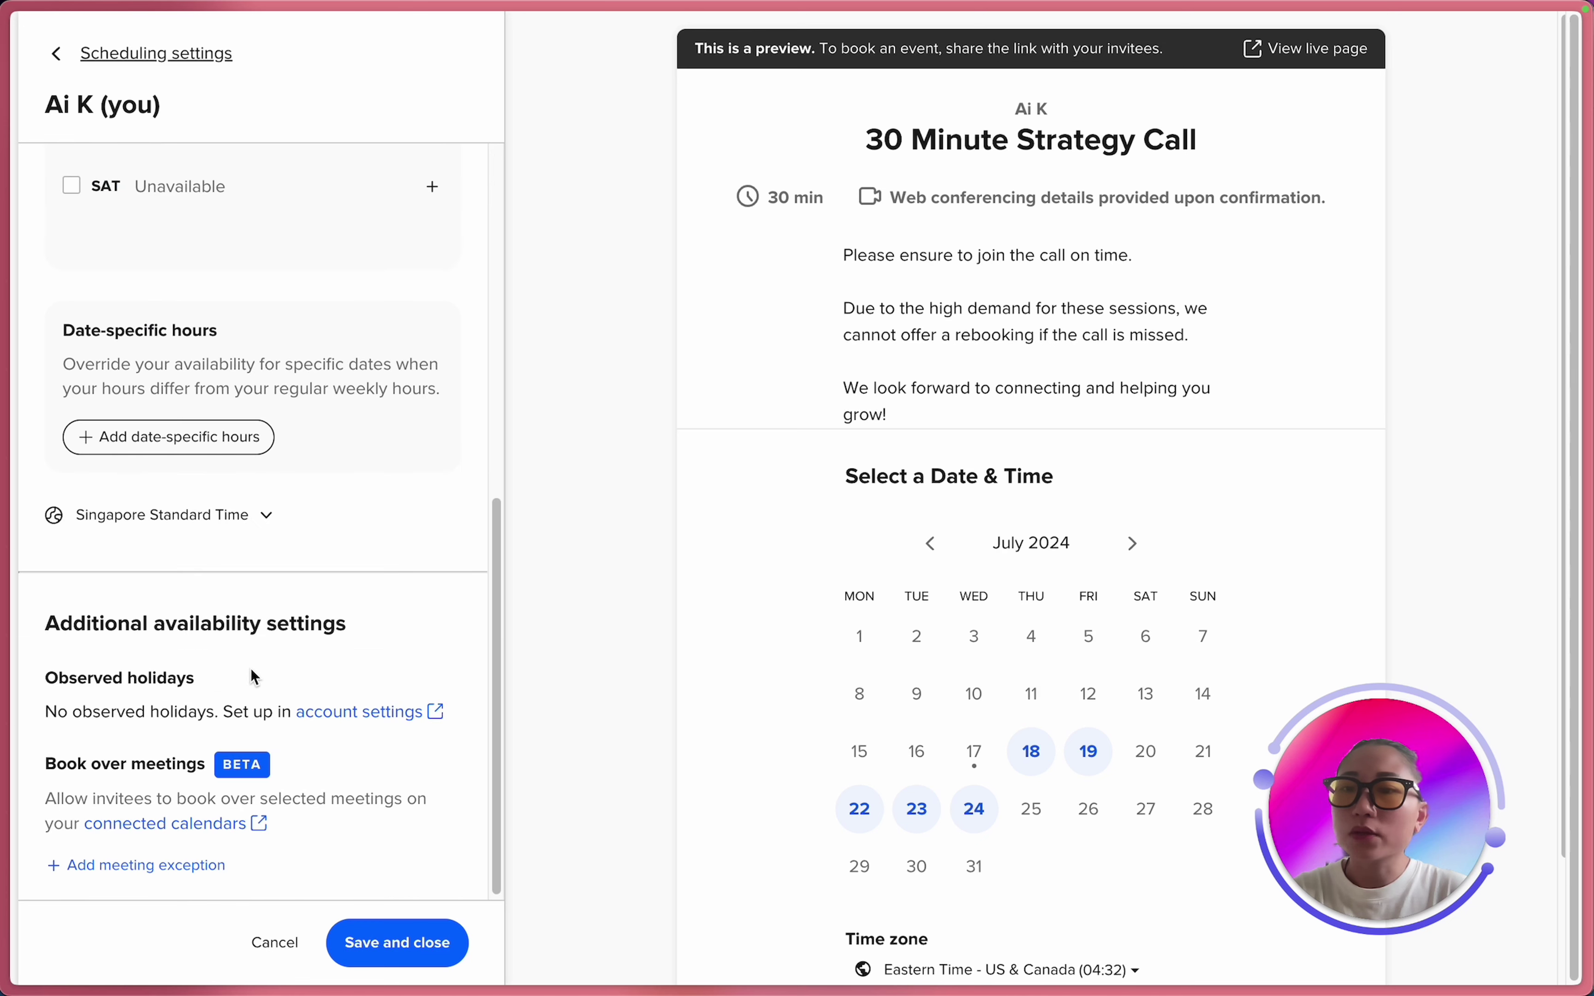
{"action": "left_click", "coordinate": [375, 950]}
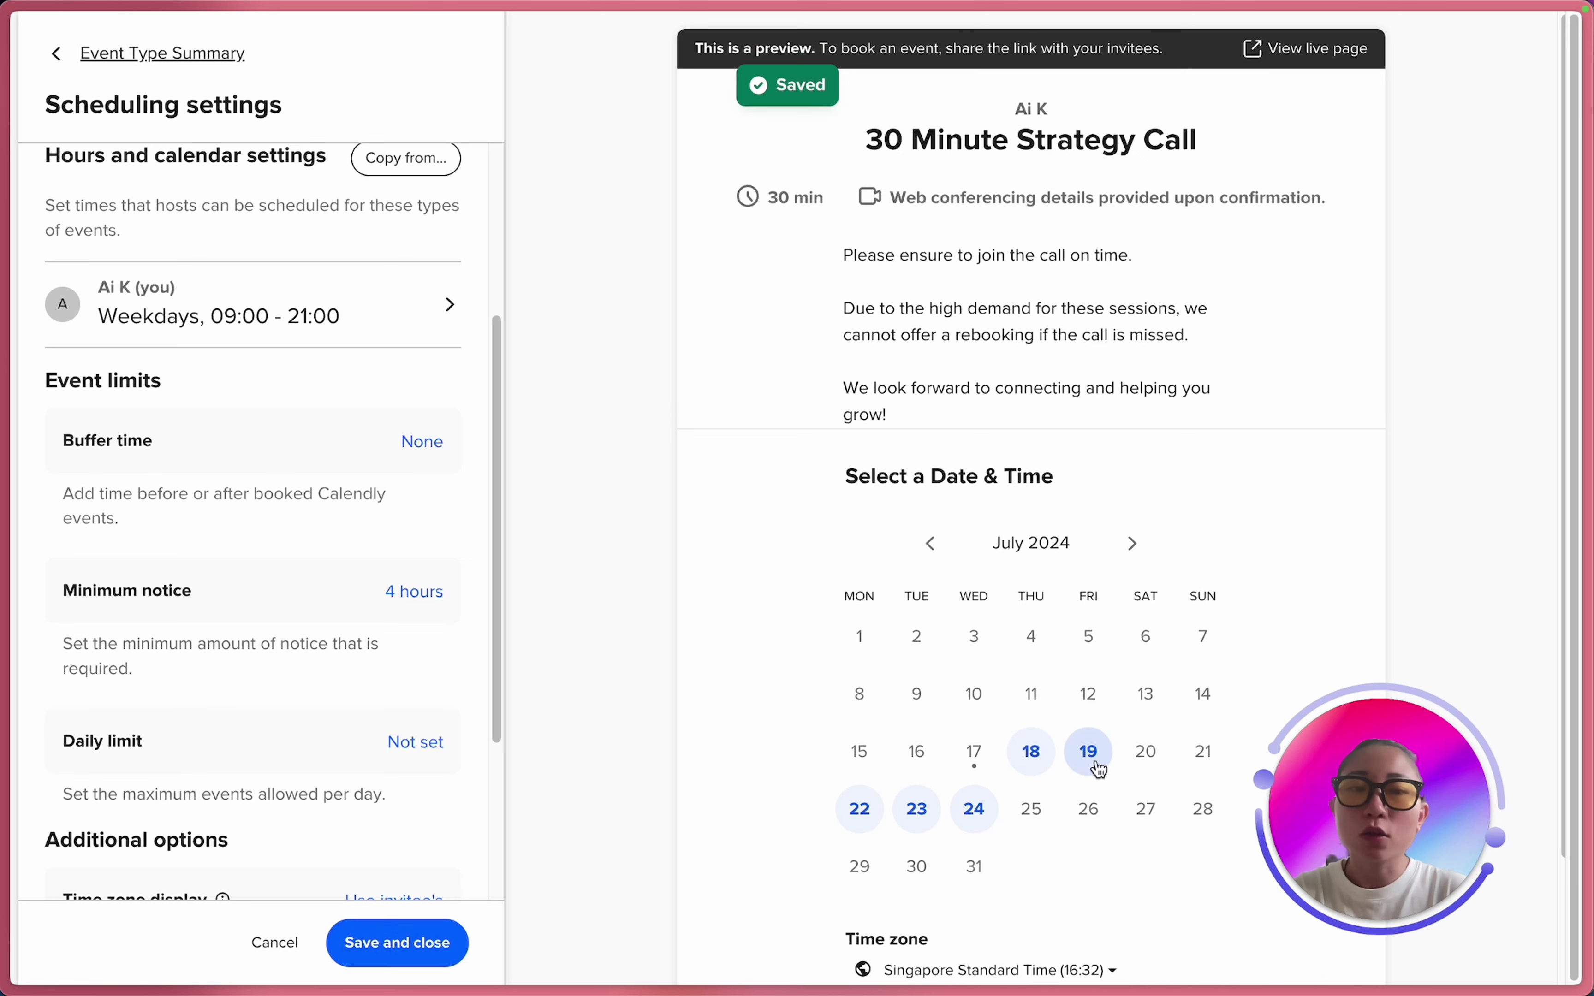
Examine the bookable time slots for Thursday, July 18 in the booking page preview.
{"action": "left_click", "coordinate": [1031, 751]}
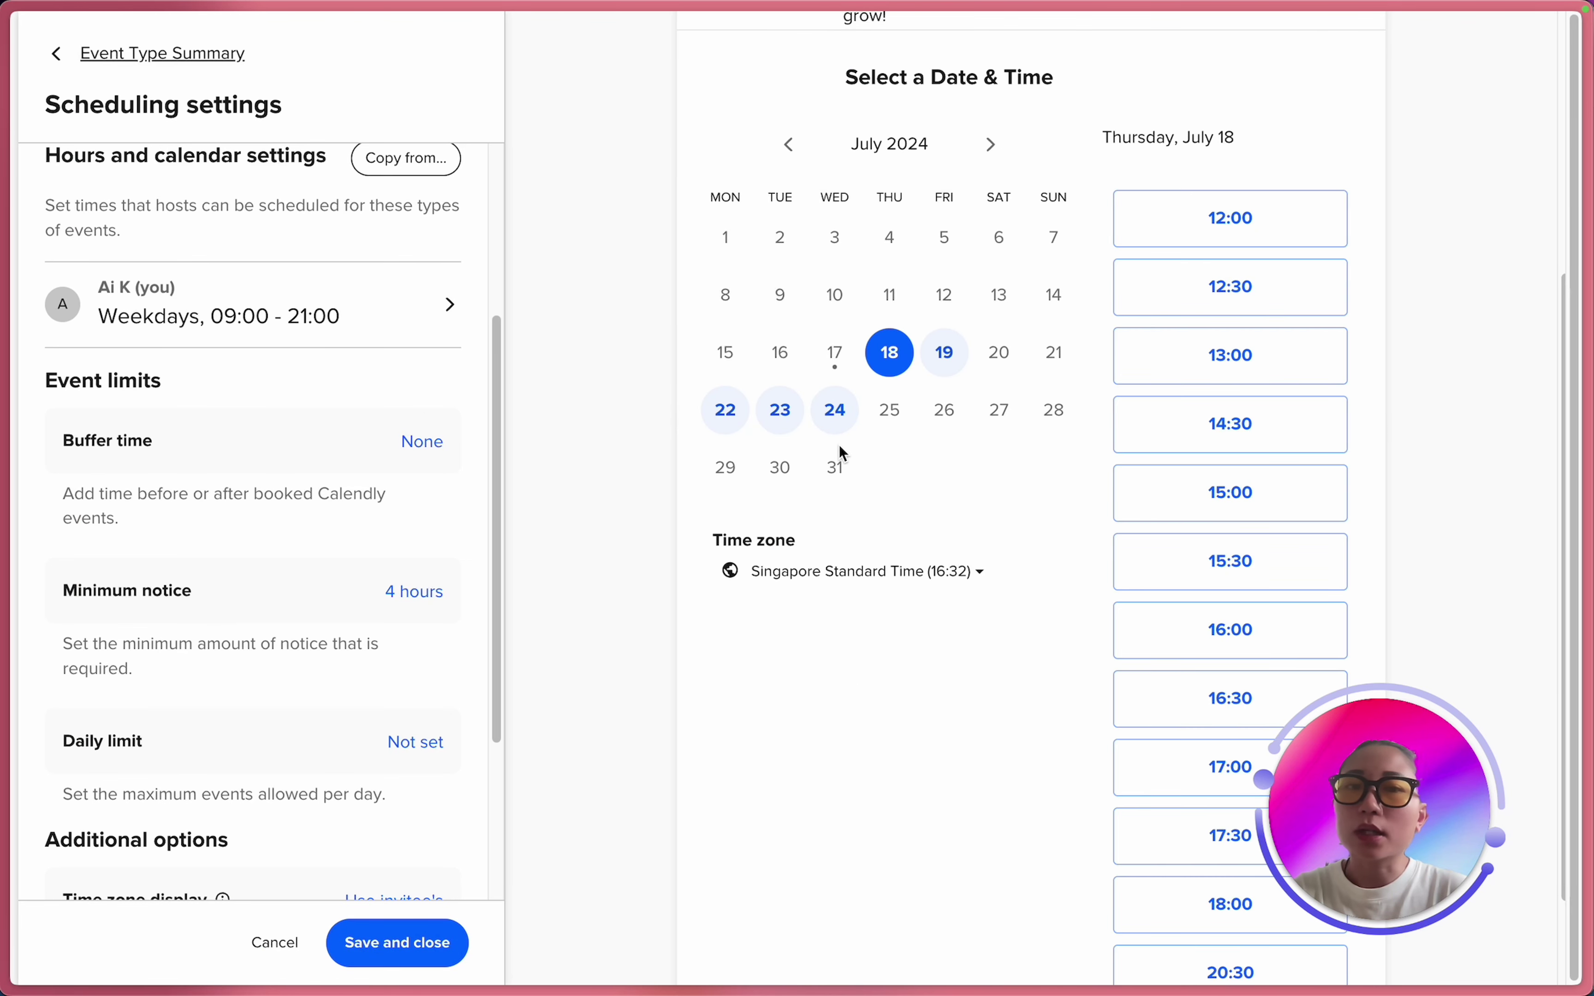
{"action": "left_click", "coordinate": [944, 469]}
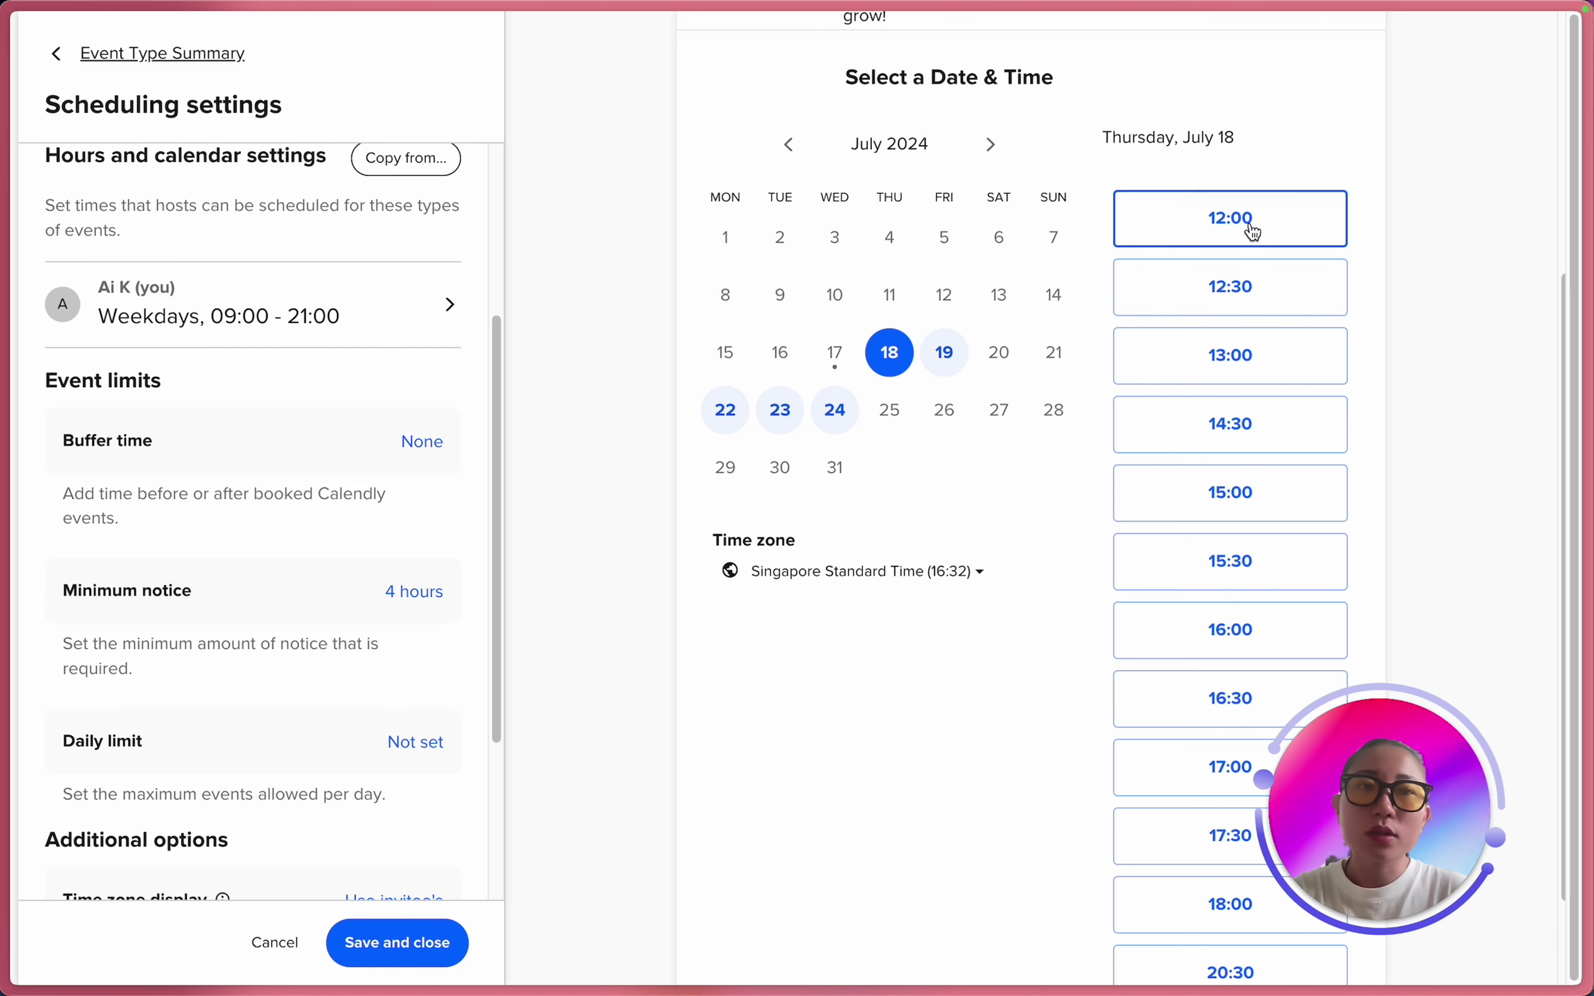
{"action": "scroll", "coordinate": [1239, 415], "scroll_direction": "up", "scroll_amount": 3}
{"action": "scroll", "coordinate": [1240, 415], "scroll_direction": "down", "scroll_amount": 4}
{"action": "scroll", "coordinate": [1238, 224], "scroll_direction": "down", "scroll_amount": 1}
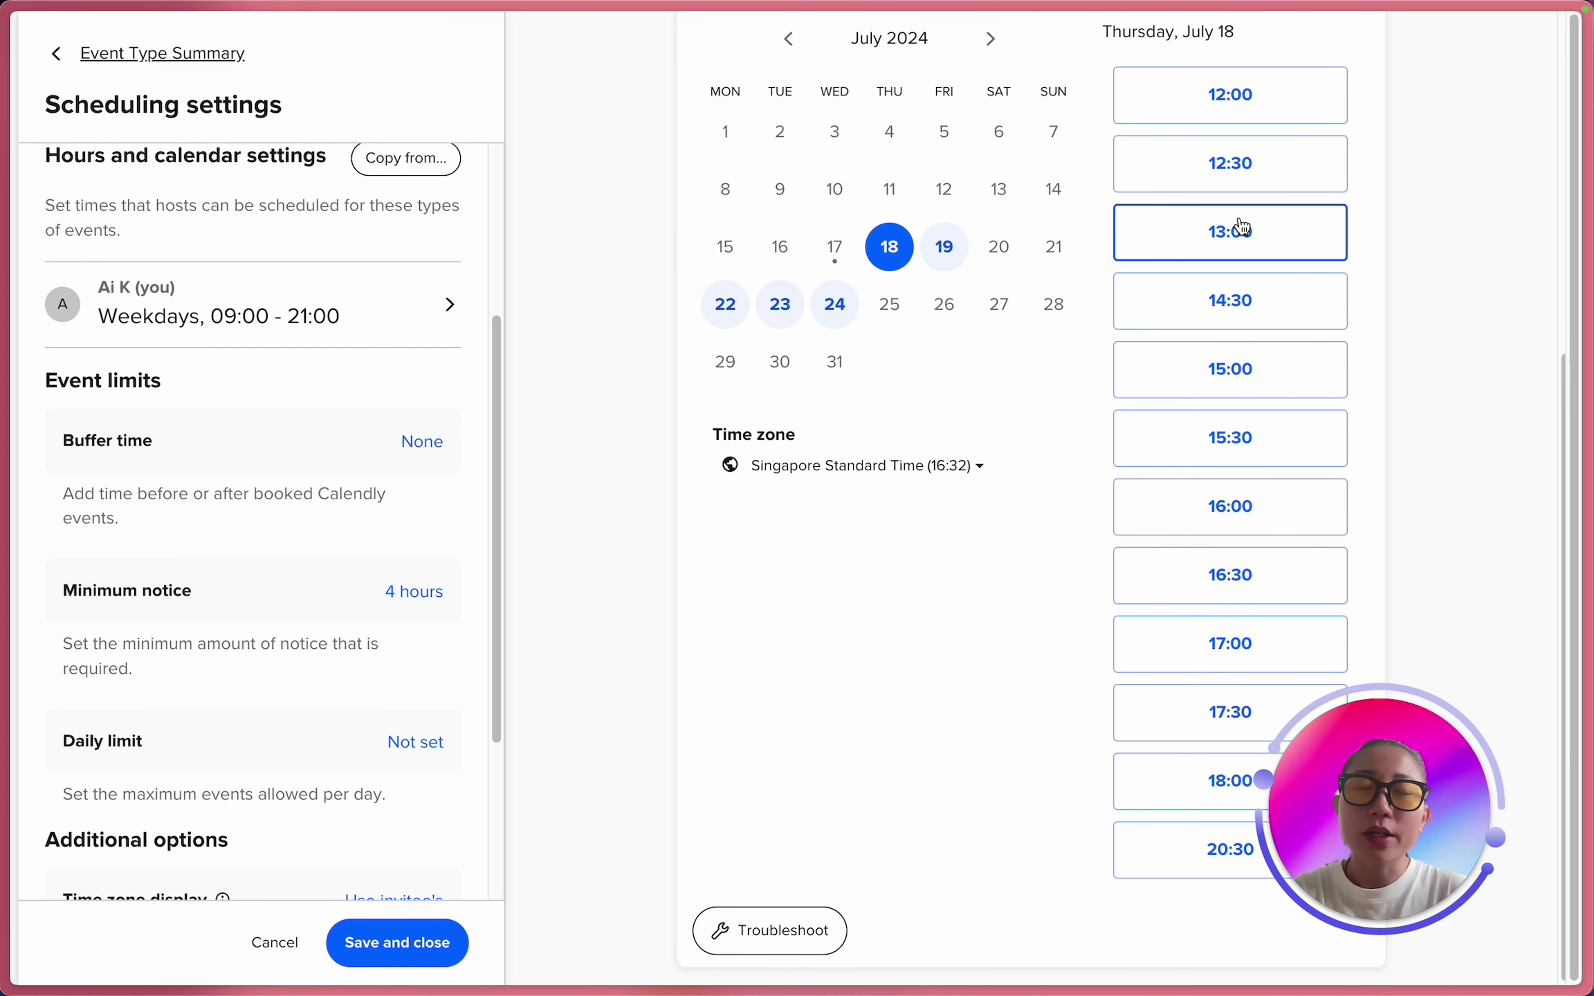
{"action": "scroll", "coordinate": [1238, 249], "scroll_direction": "up", "scroll_amount": 3}
{"action": "scroll", "coordinate": [1238, 249], "scroll_direction": "down", "scroll_amount": 3}
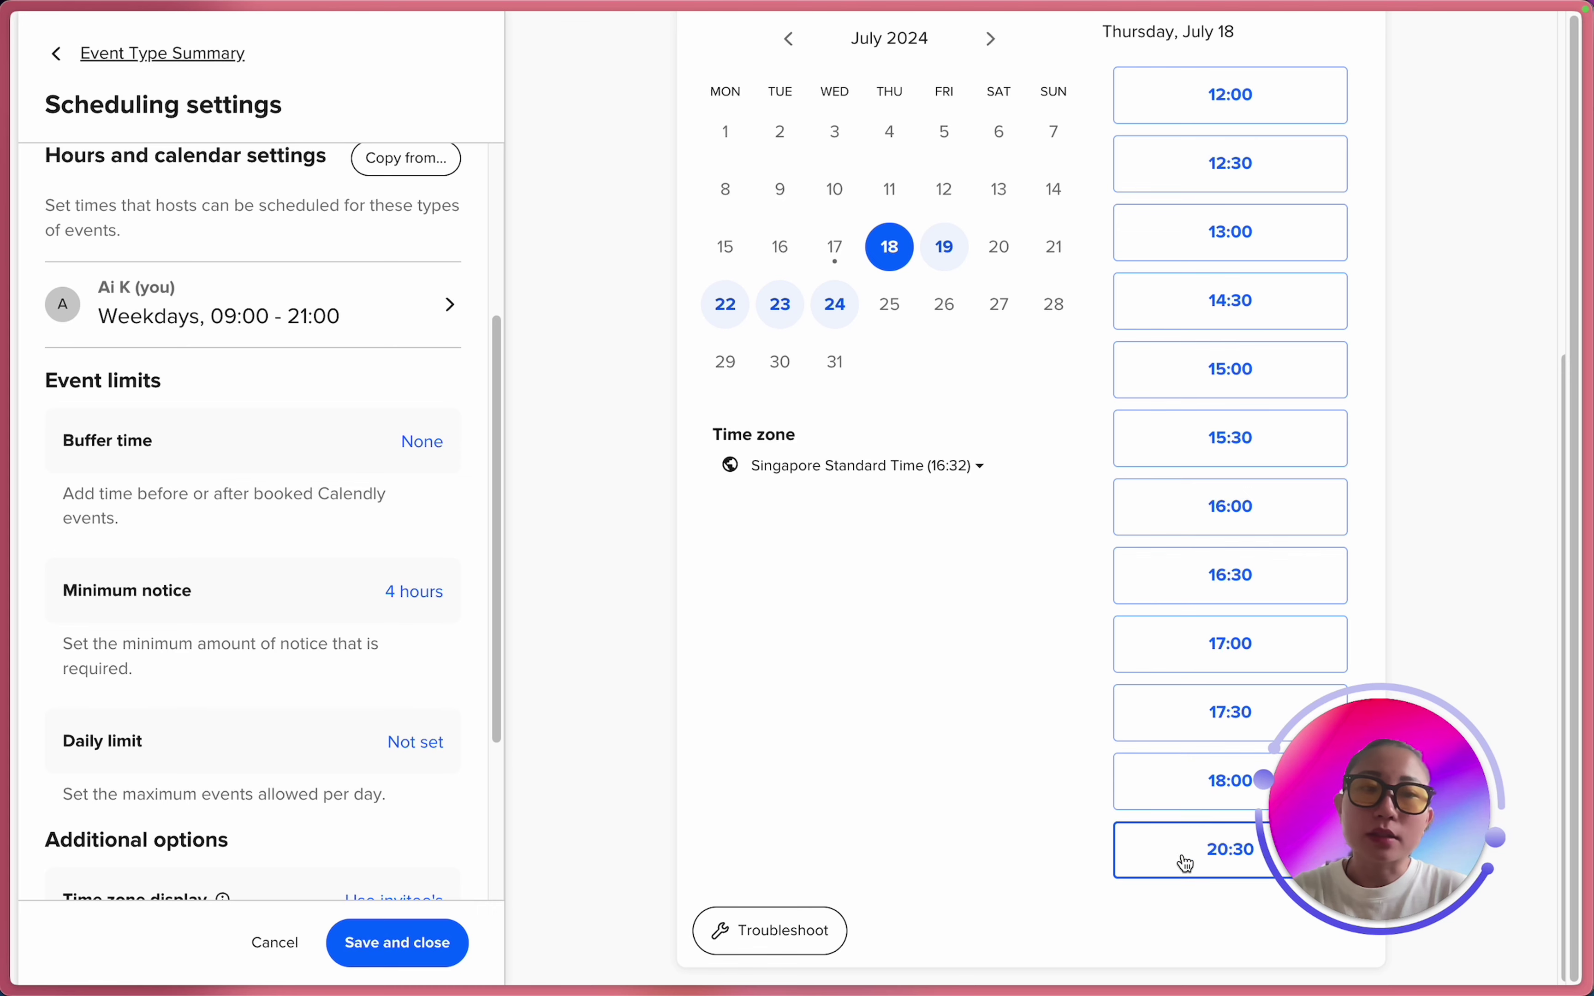
{"action": "scroll", "coordinate": [1184, 761], "scroll_direction": "up", "scroll_amount": 2}
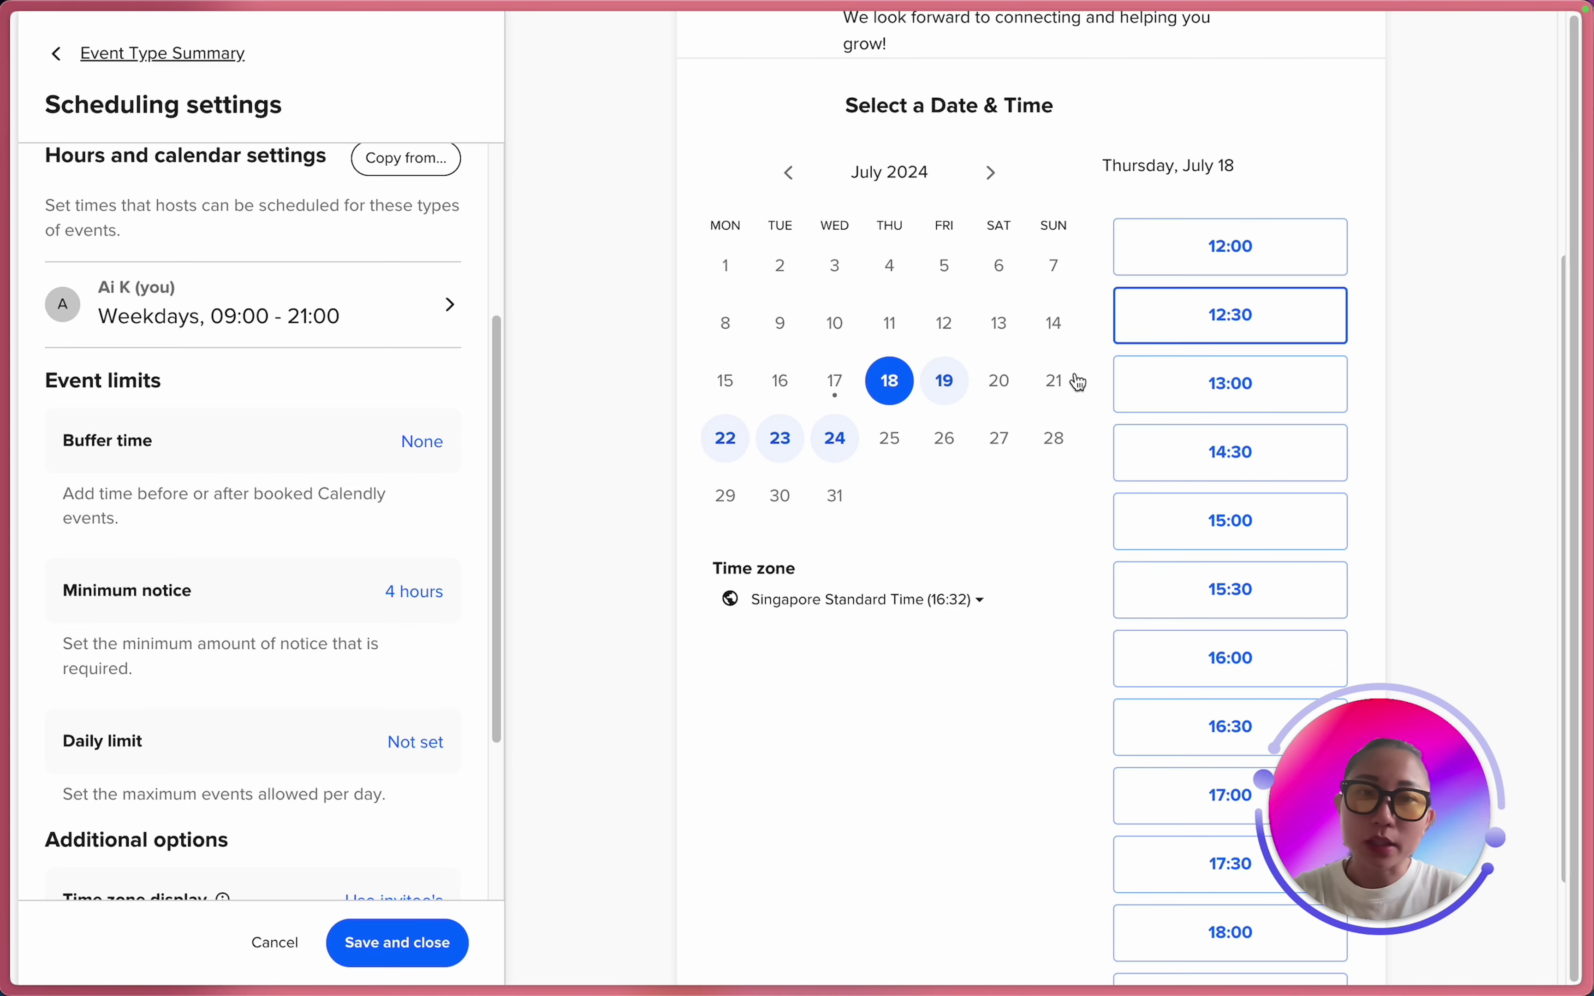
{"action": "scroll", "coordinate": [904, 651], "scroll_direction": "down", "scroll_amount": 2}
{"action": "scroll", "coordinate": [320, 424], "scroll_direction": "up", "scroll_amount": 2}
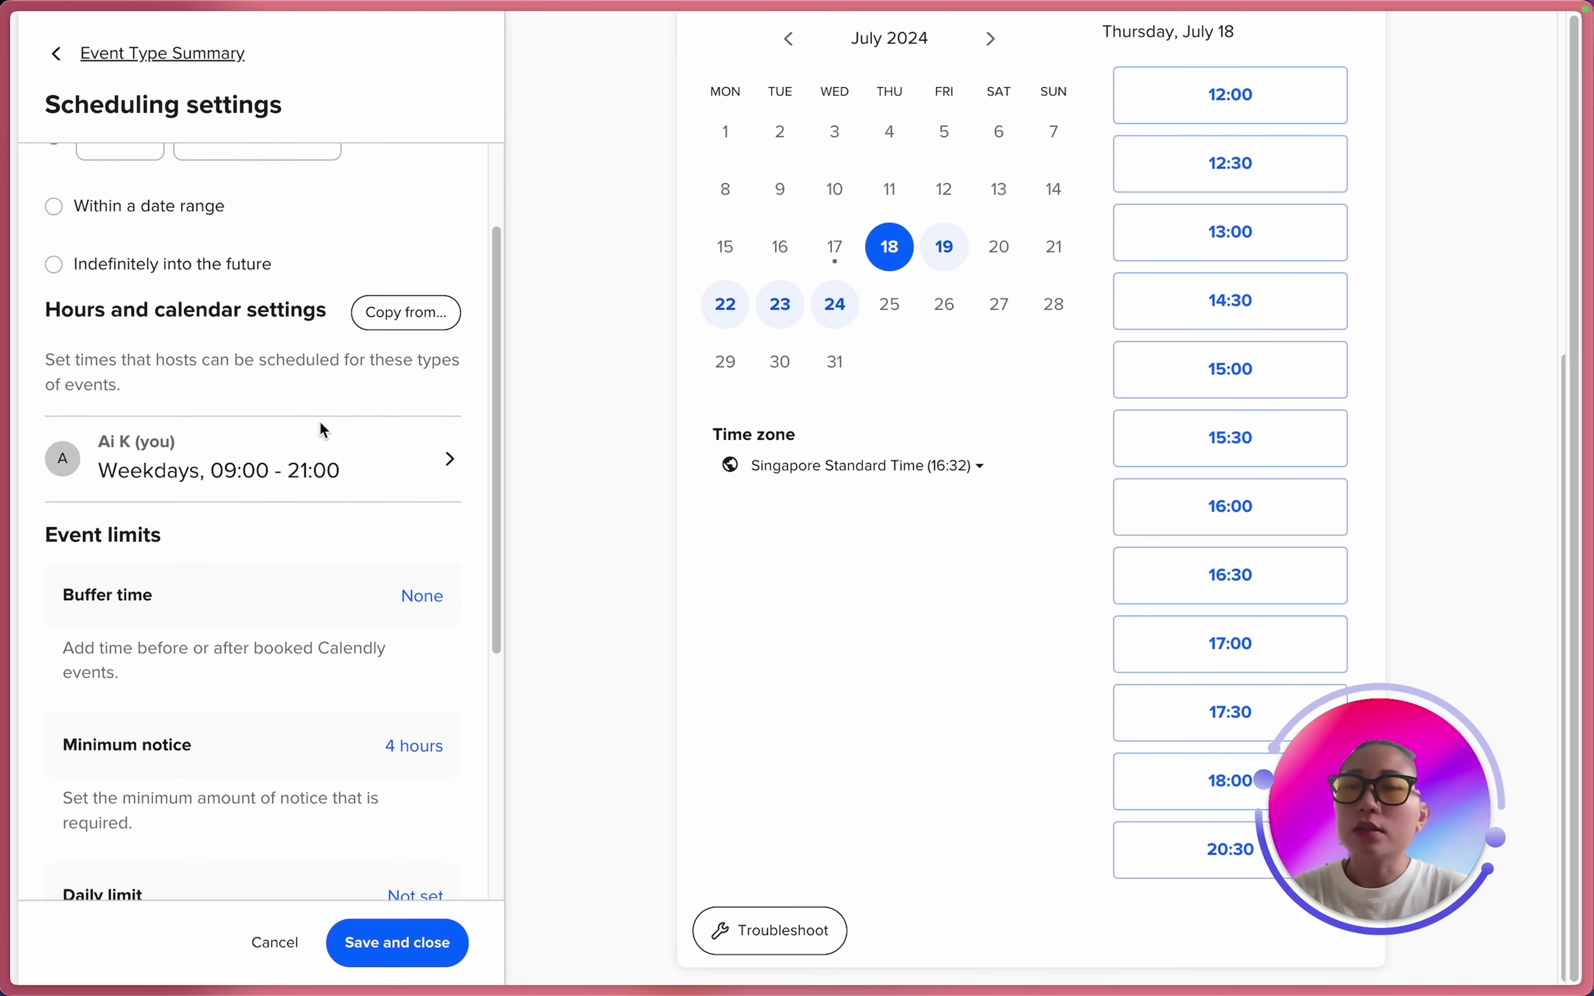
Review the event limits and look at the buffer time options before and after an event.
{"action": "scroll", "coordinate": [321, 425], "scroll_direction": "down", "scroll_amount": 3}
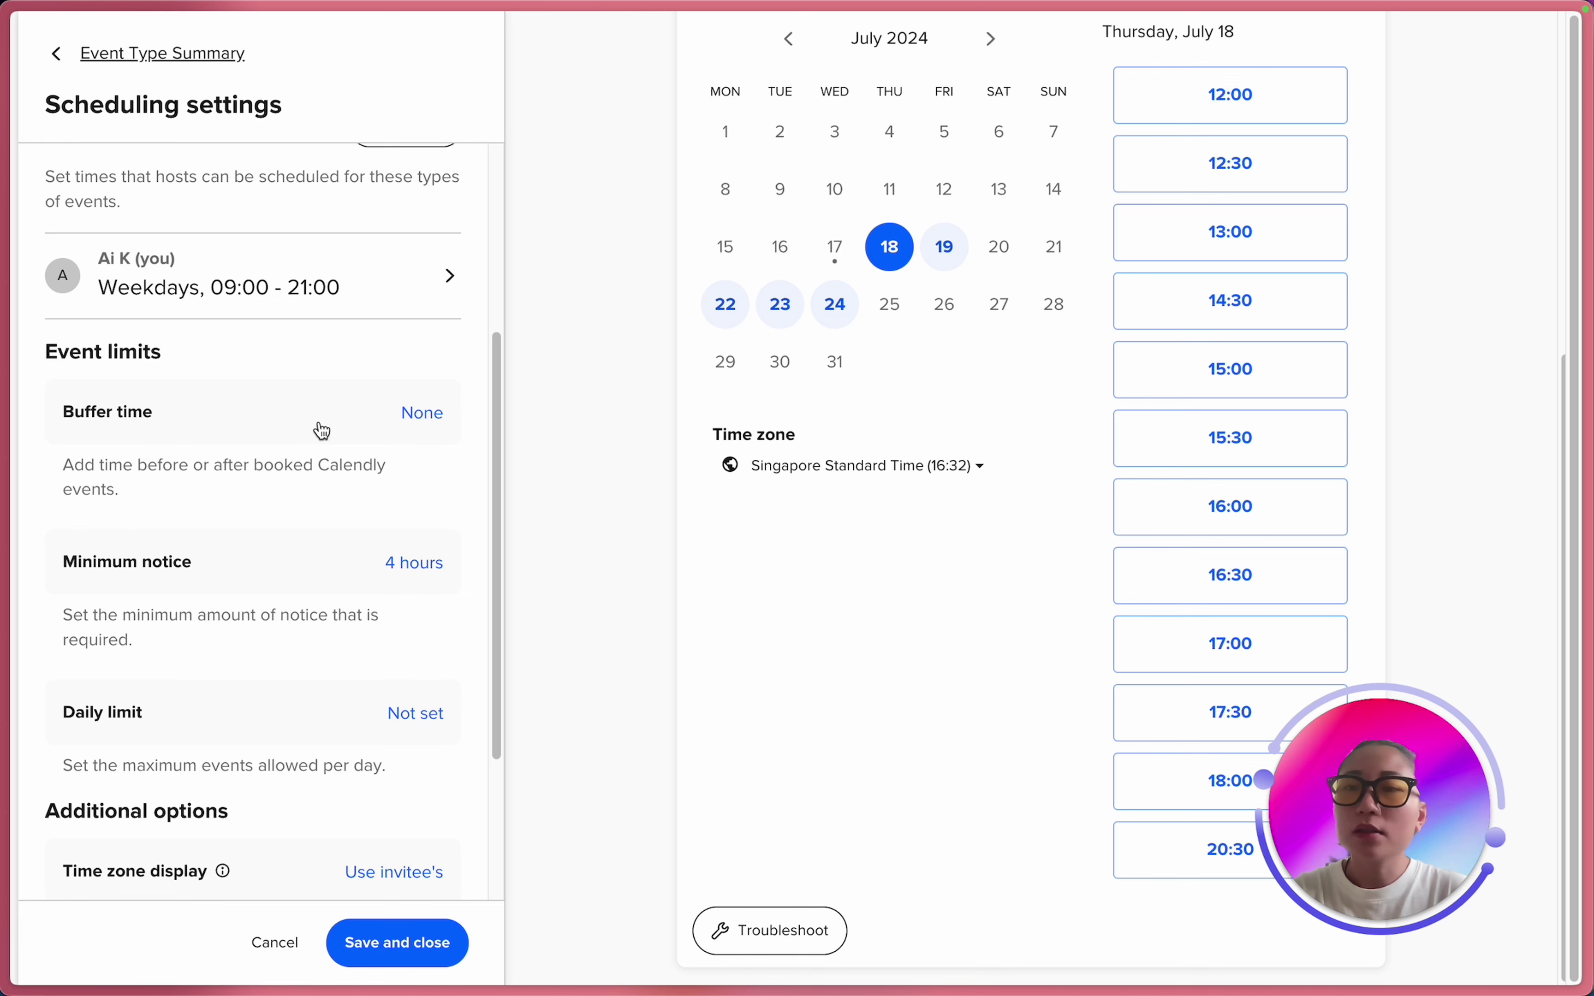
{"action": "scroll", "coordinate": [322, 431], "scroll_direction": "down", "scroll_amount": 1}
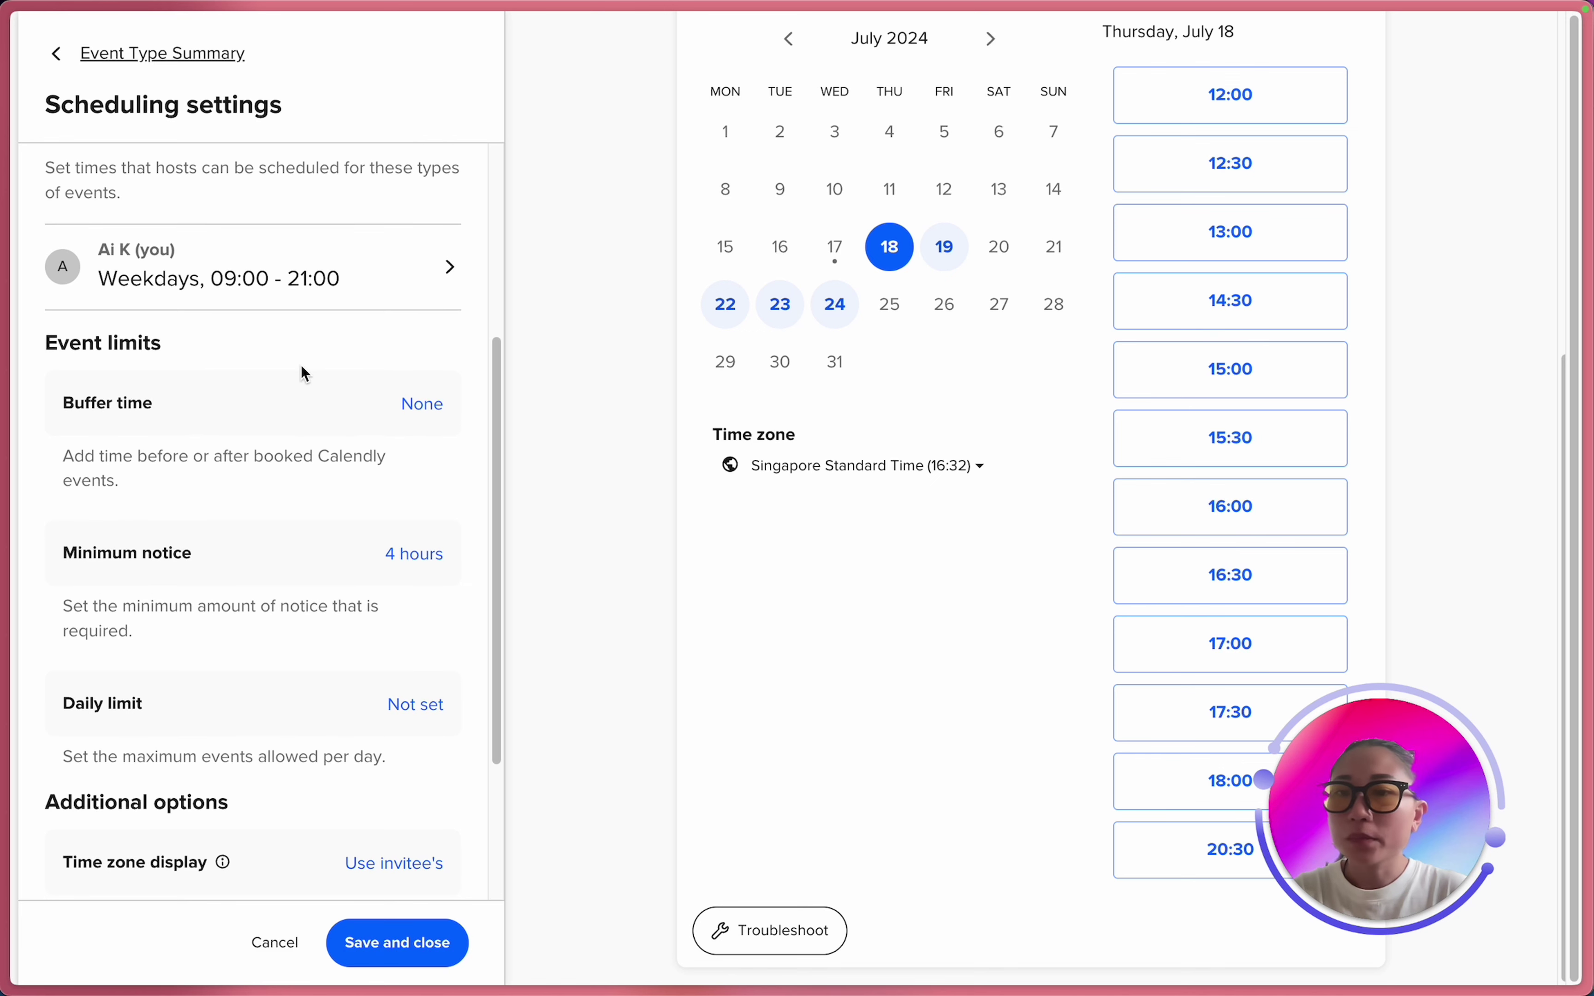
{"action": "scroll", "coordinate": [220, 409], "scroll_direction": "down", "scroll_amount": 2}
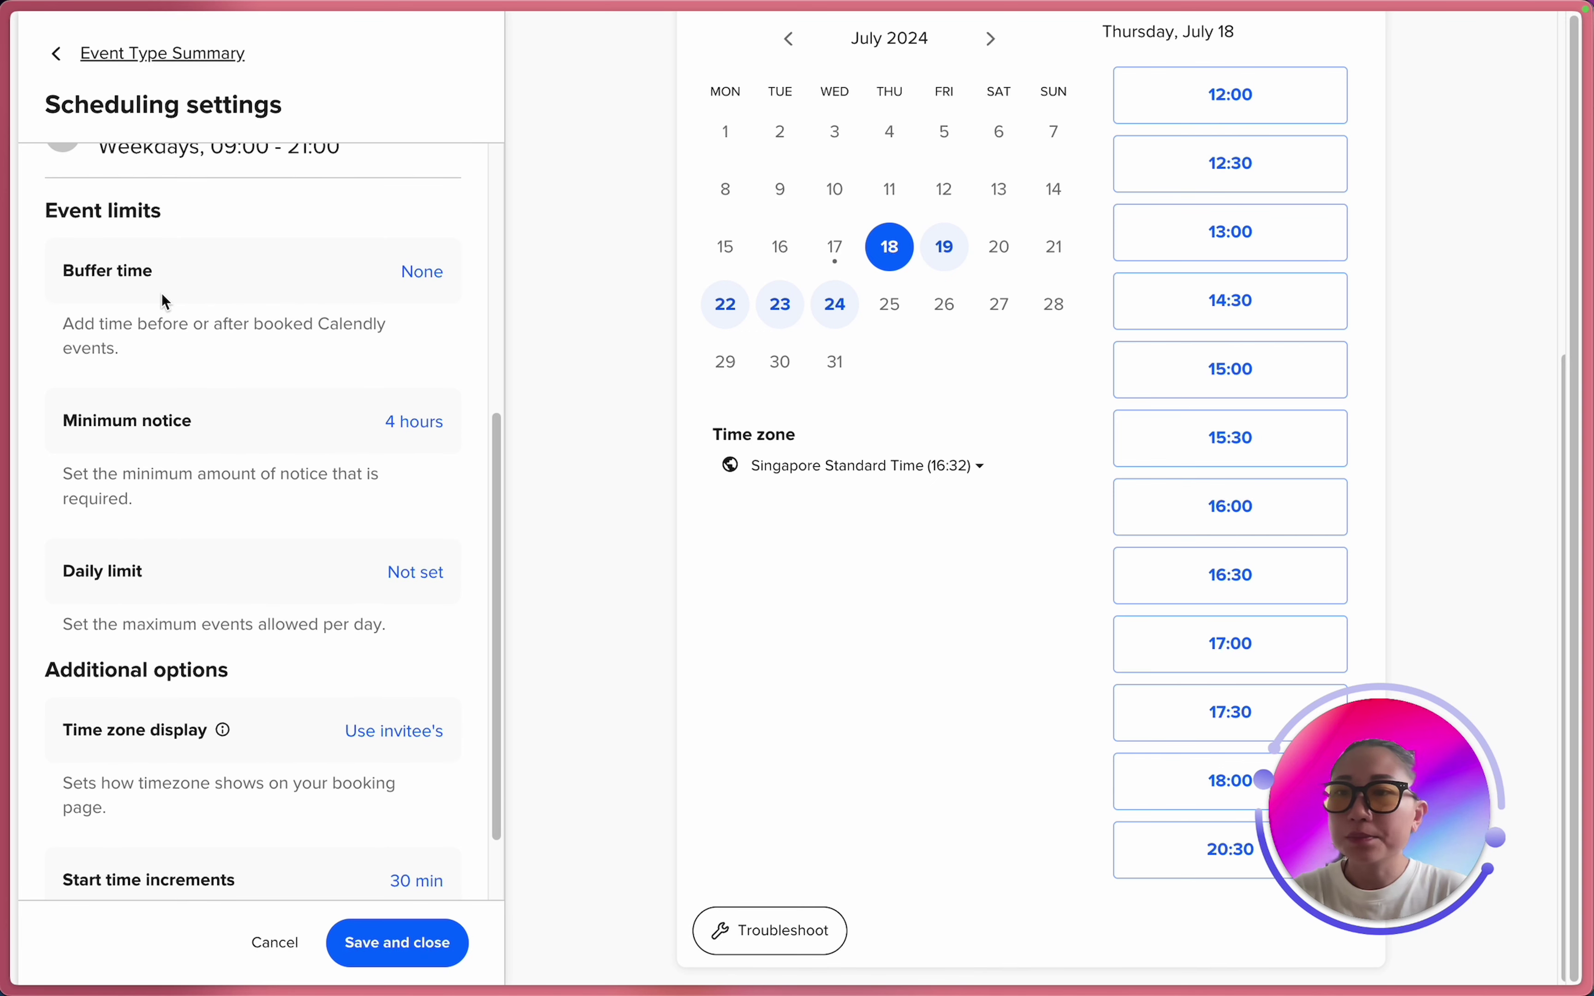
{"action": "left_click_drag", "start_coordinate": [163, 211], "coordinate": [30, 210]}
{"action": "scroll", "coordinate": [154, 299], "scroll_direction": "down", "scroll_amount": 1}
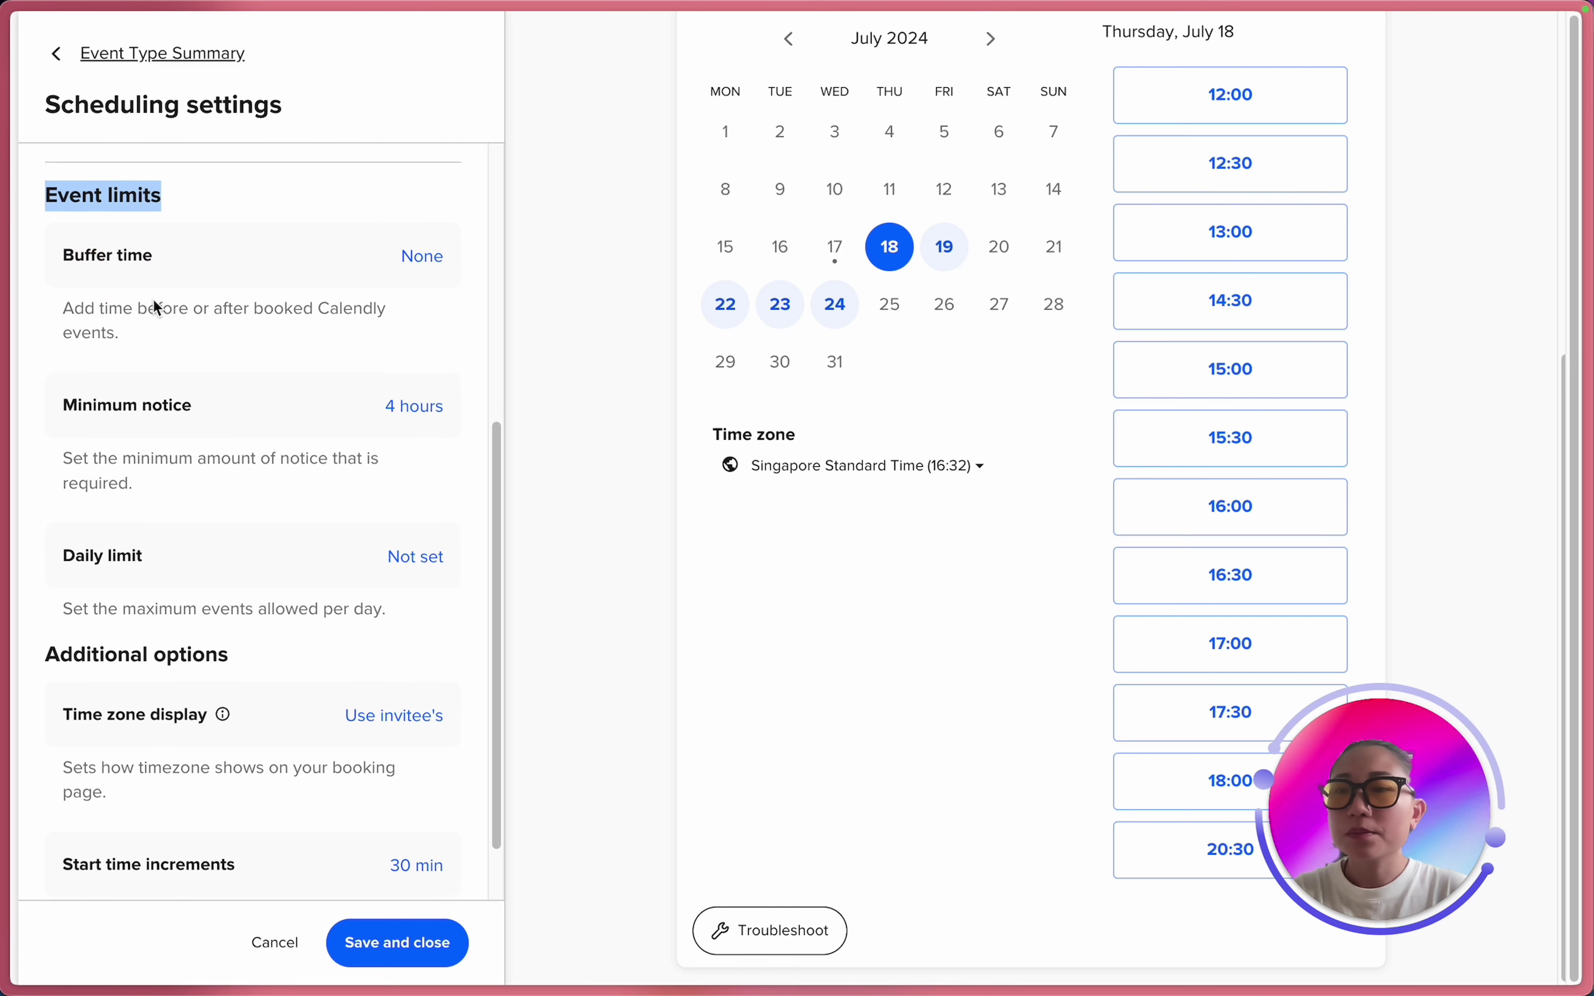
{"action": "scroll", "coordinate": [154, 300], "scroll_direction": "down", "scroll_amount": 1}
{"action": "left_click", "coordinate": [36, 340]}
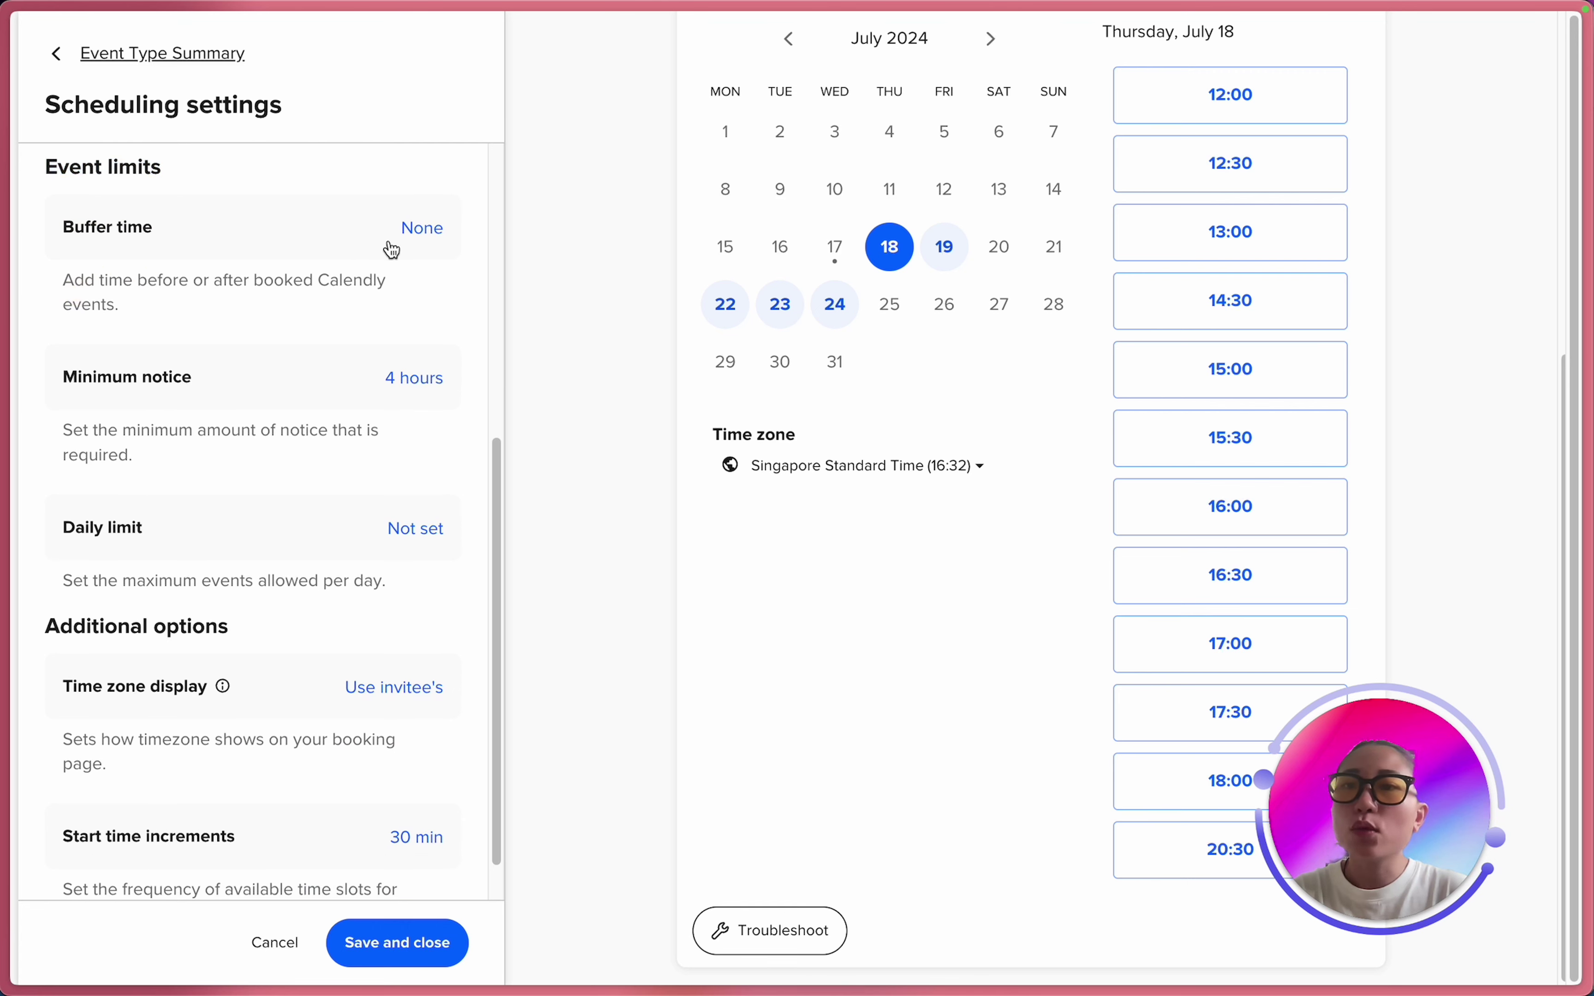
{"action": "left_click", "coordinate": [423, 230]}
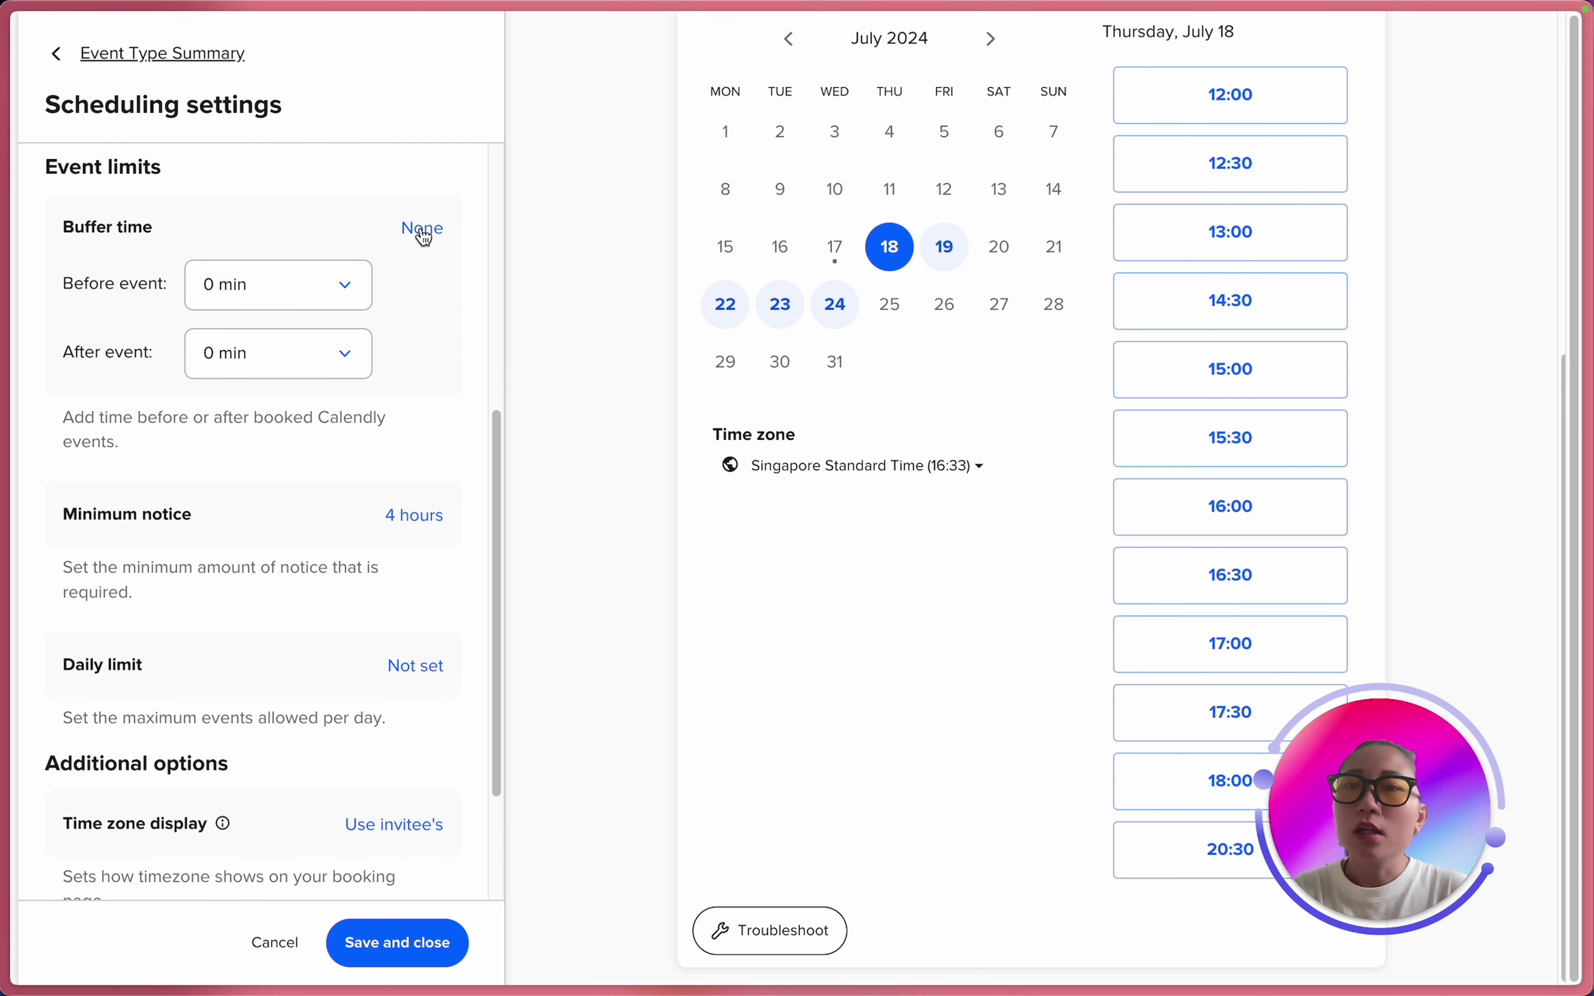
{"action": "left_click", "coordinate": [424, 231]}
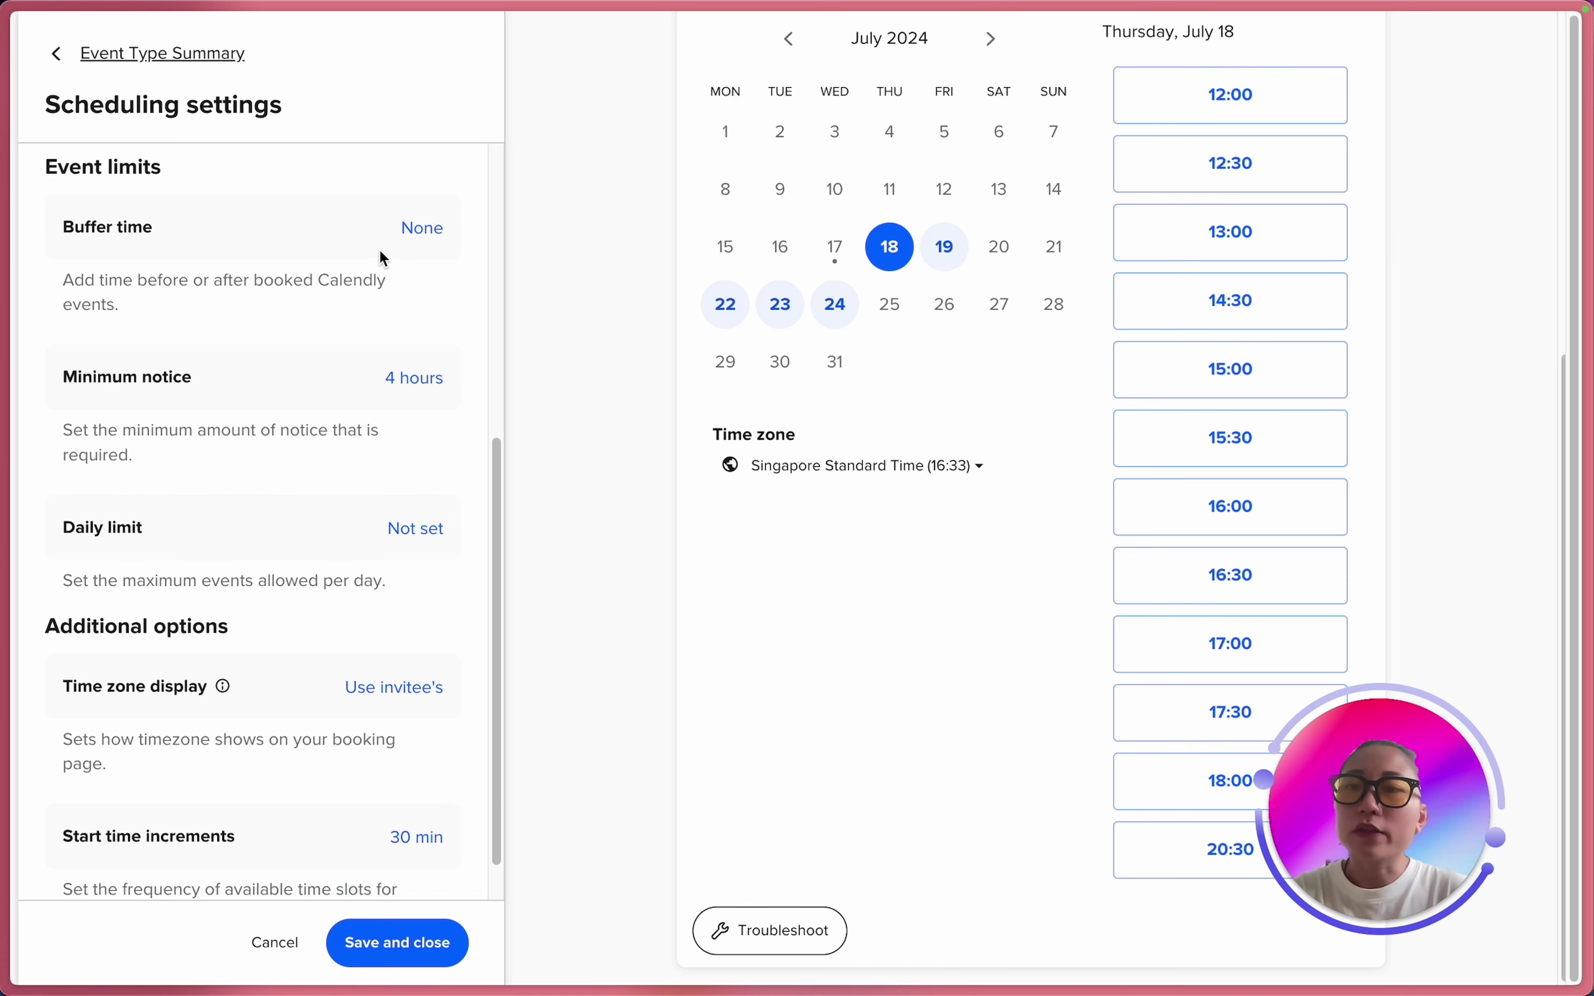
Set the minimum notice for the strategy call to 12 hours before the event start time.
{"action": "scroll", "coordinate": [395, 290], "scroll_direction": "down", "scroll_amount": 1}
{"action": "left_click", "coordinate": [409, 330]}
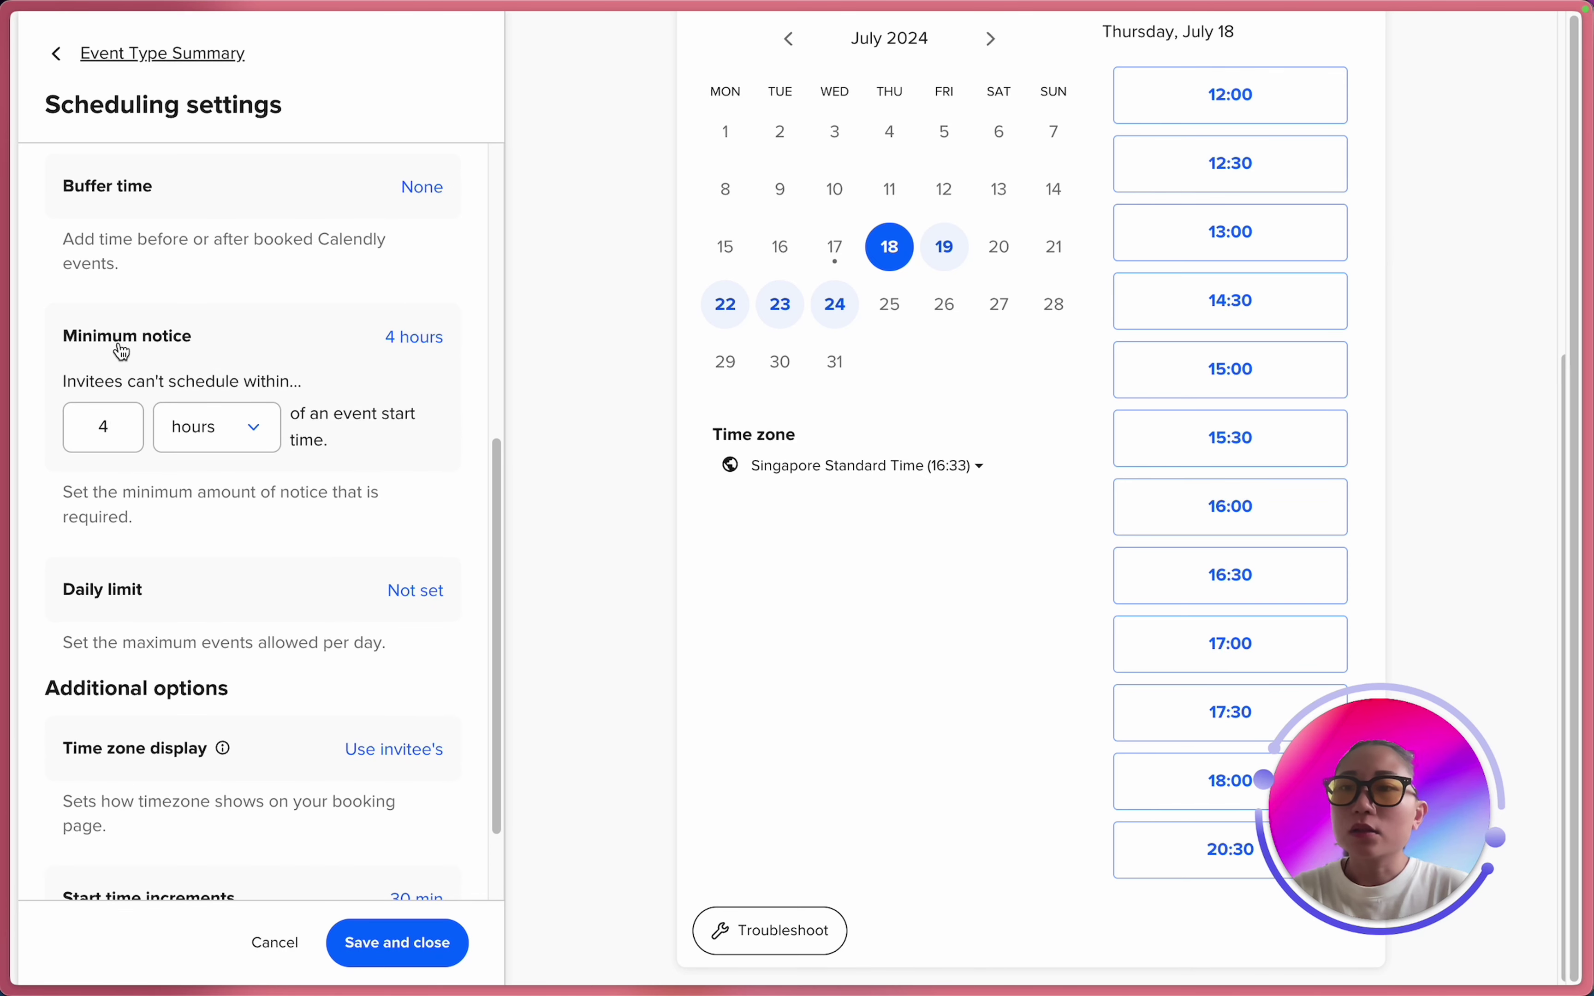
{"action": "left_click", "coordinate": [132, 428]}
{"action": "mouse_move", "coordinate": [3, 422]}
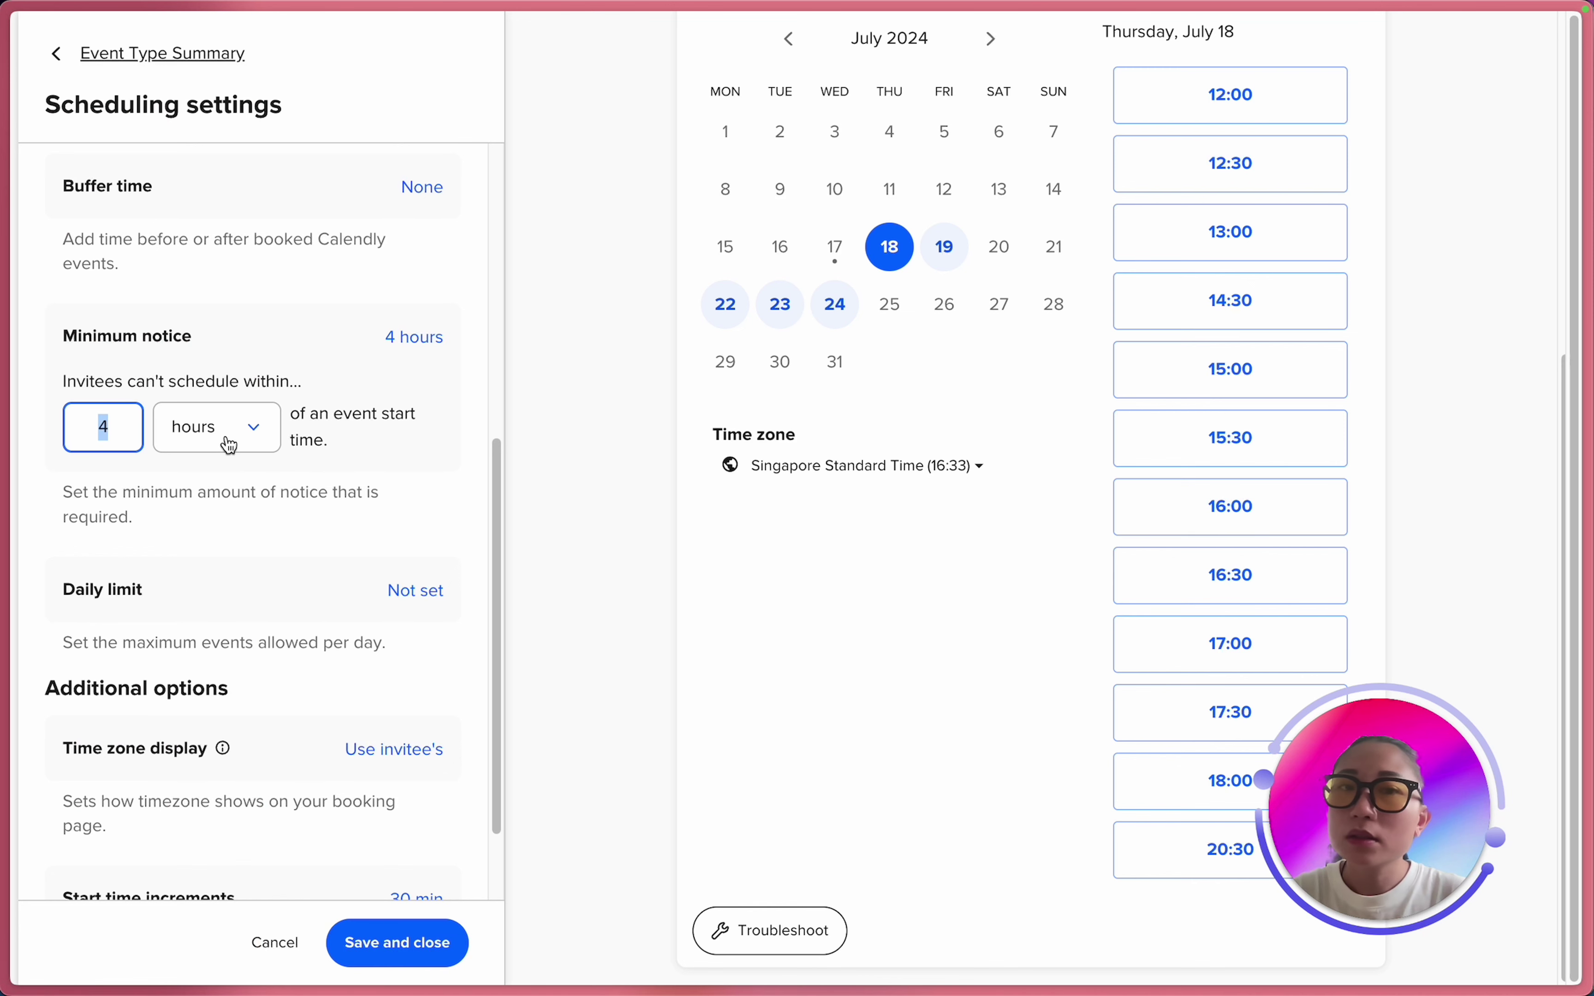
{"action": "type", "text": "12"}
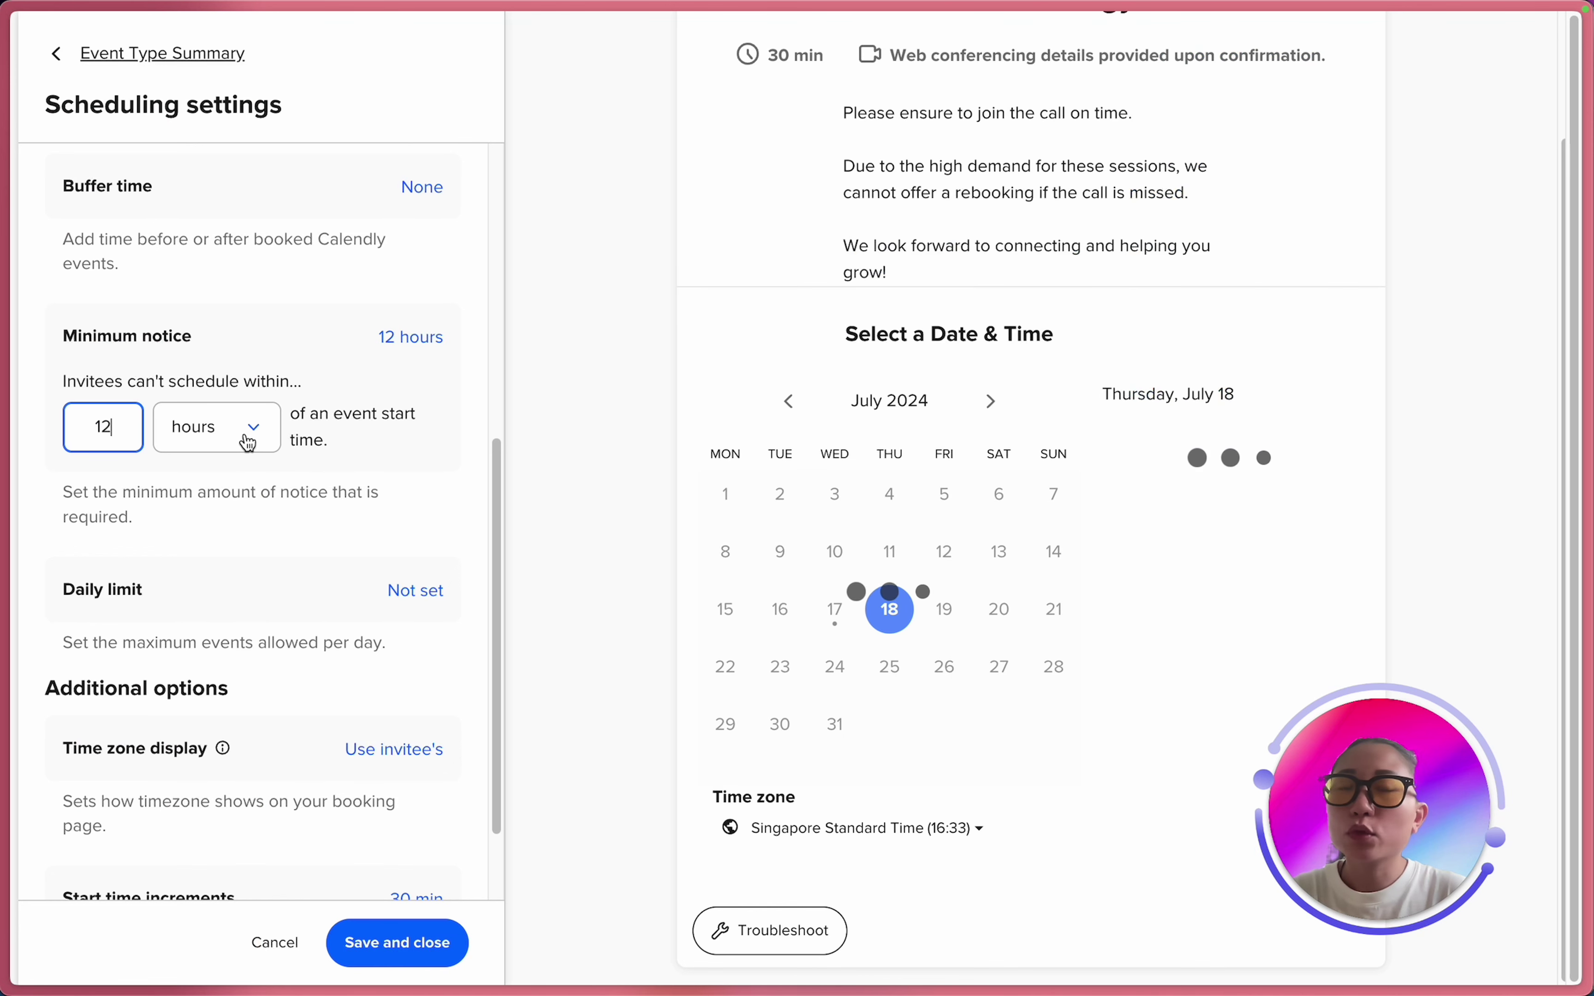
{"action": "left_click", "coordinate": [286, 484]}
{"action": "scroll", "coordinate": [289, 491], "scroll_direction": "down", "scroll_amount": 2}
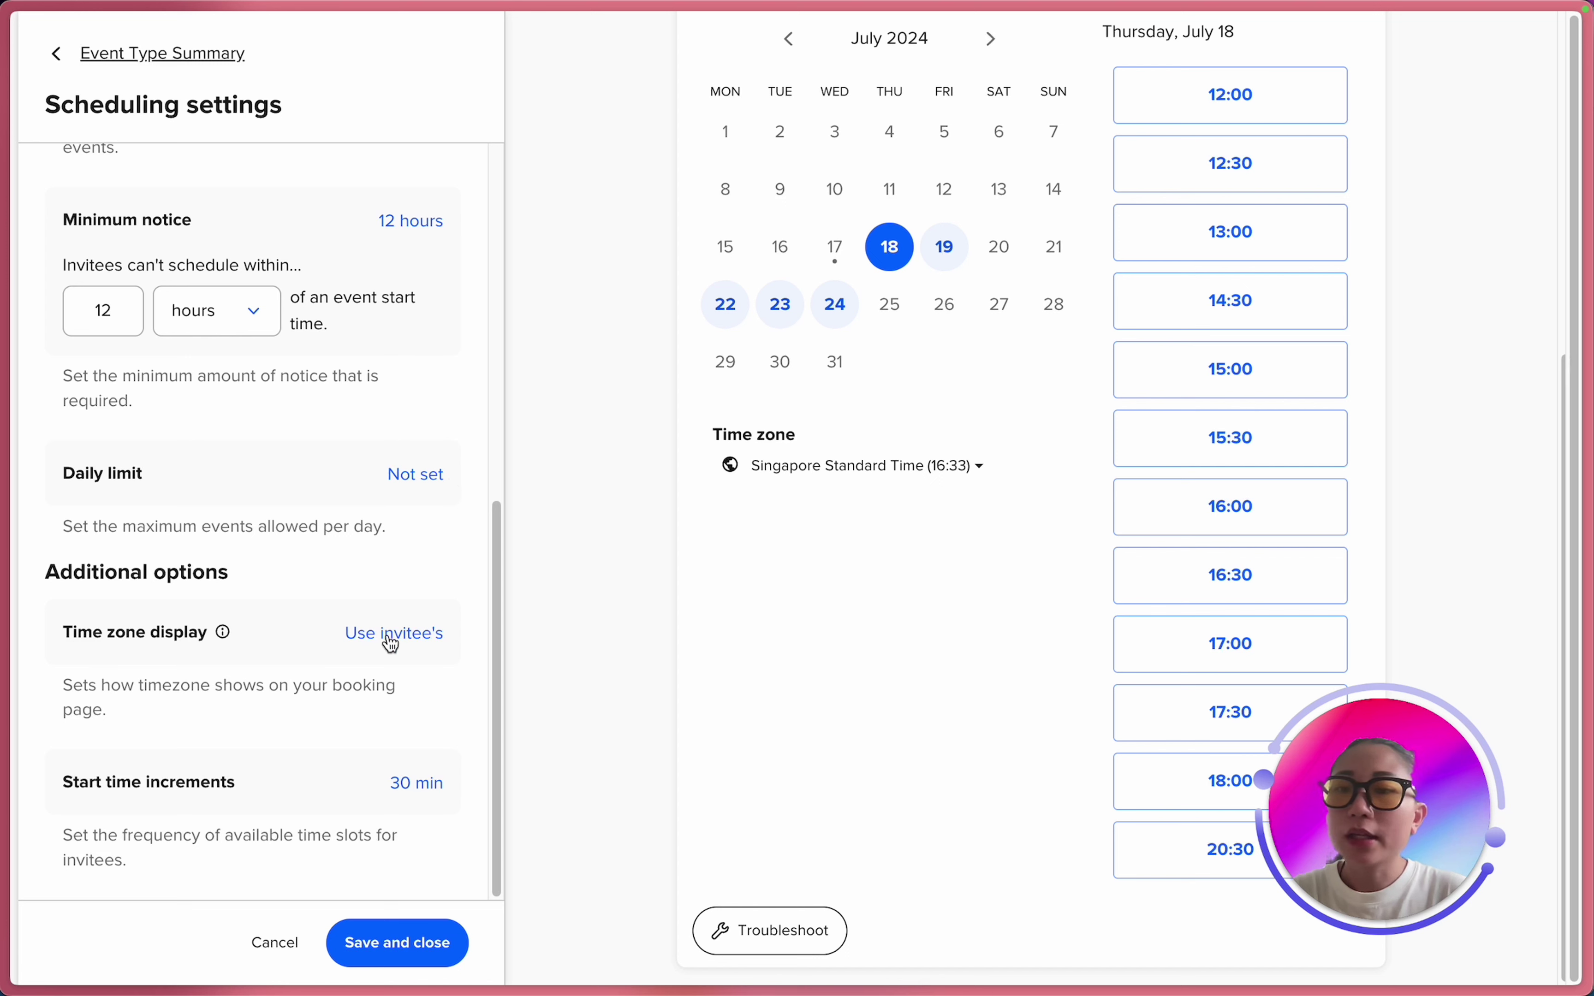
Review the time zone display and start time increments, comparing them with the call title and time slots in the preview.
{"action": "left_click_drag", "start_coordinate": [46, 574], "coordinate": [312, 580]}
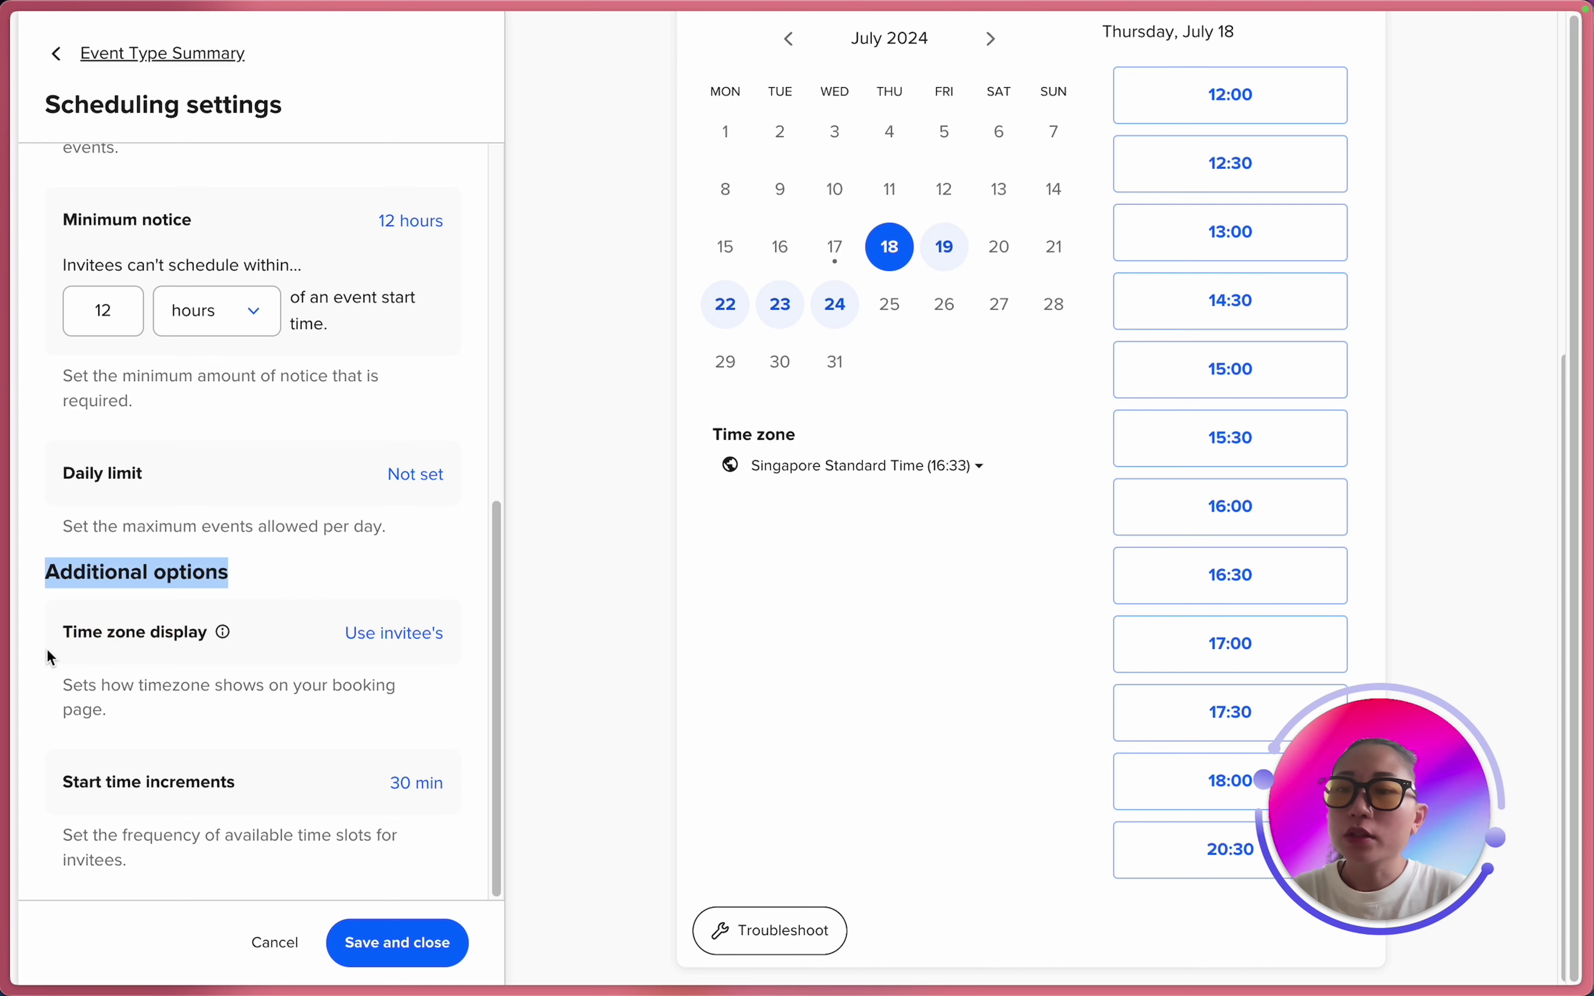
{"action": "left_click_drag", "start_coordinate": [48, 652], "coordinate": [324, 639]}
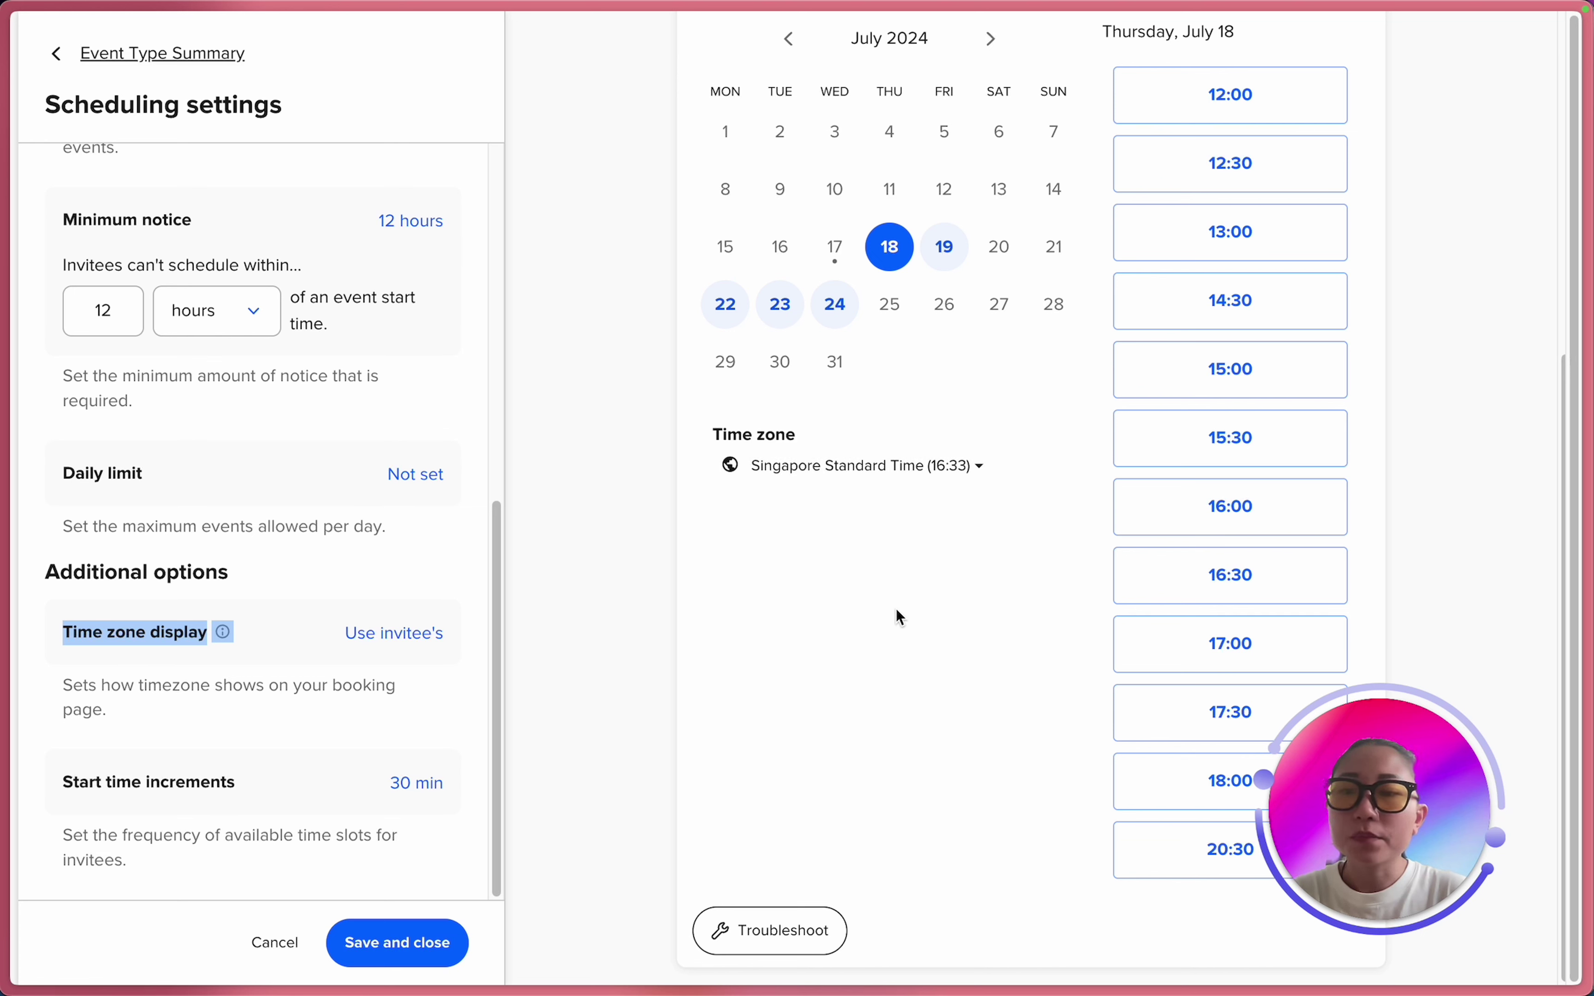
{"action": "left_click", "coordinate": [436, 730]}
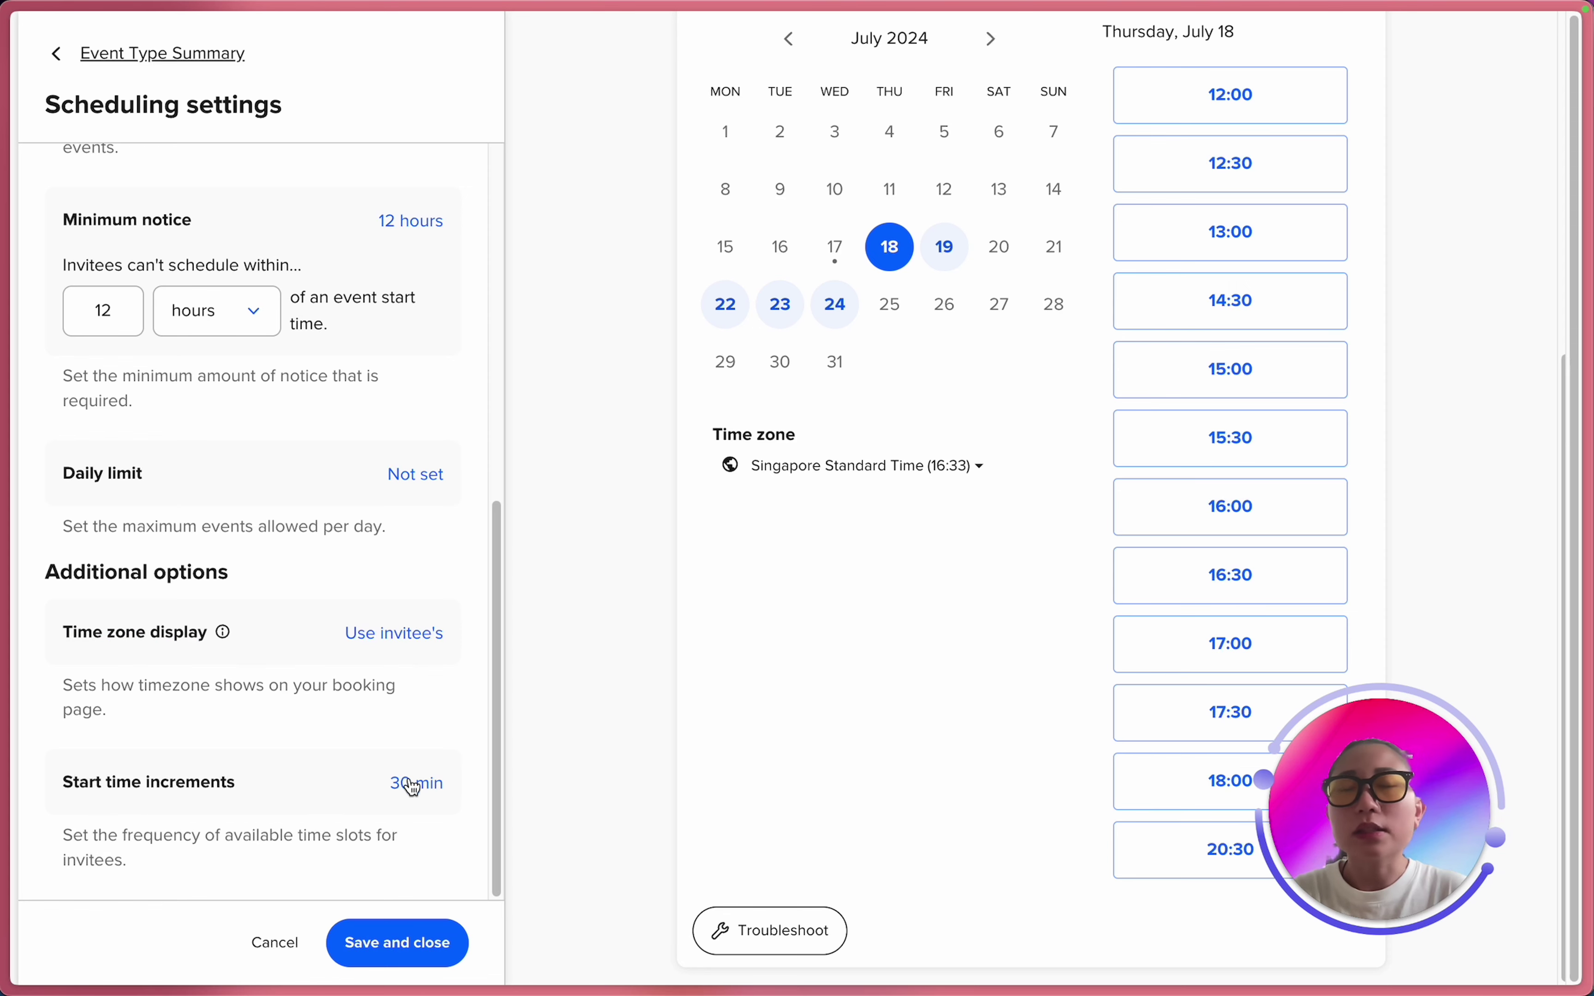
{"action": "scroll", "coordinate": [1259, 569], "scroll_direction": "up", "scroll_amount": 5}
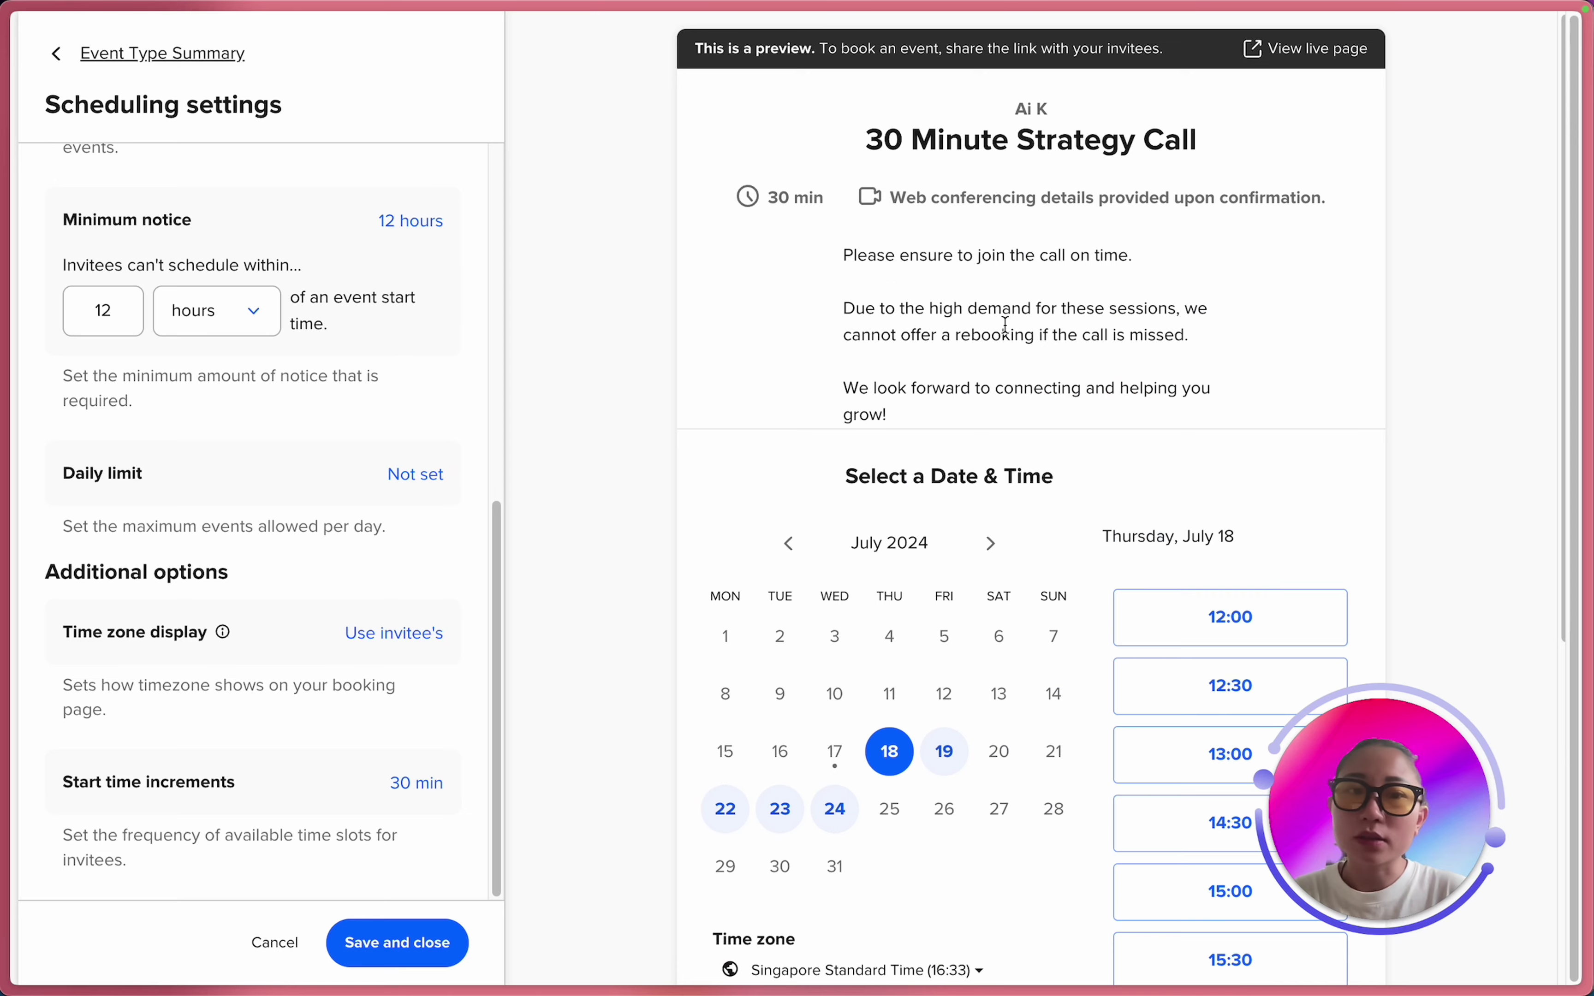
{"action": "scroll", "coordinate": [1041, 337], "scroll_direction": "down", "scroll_amount": 5}
{"action": "scroll", "coordinate": [1010, 448], "scroll_direction": "up", "scroll_amount": 3}
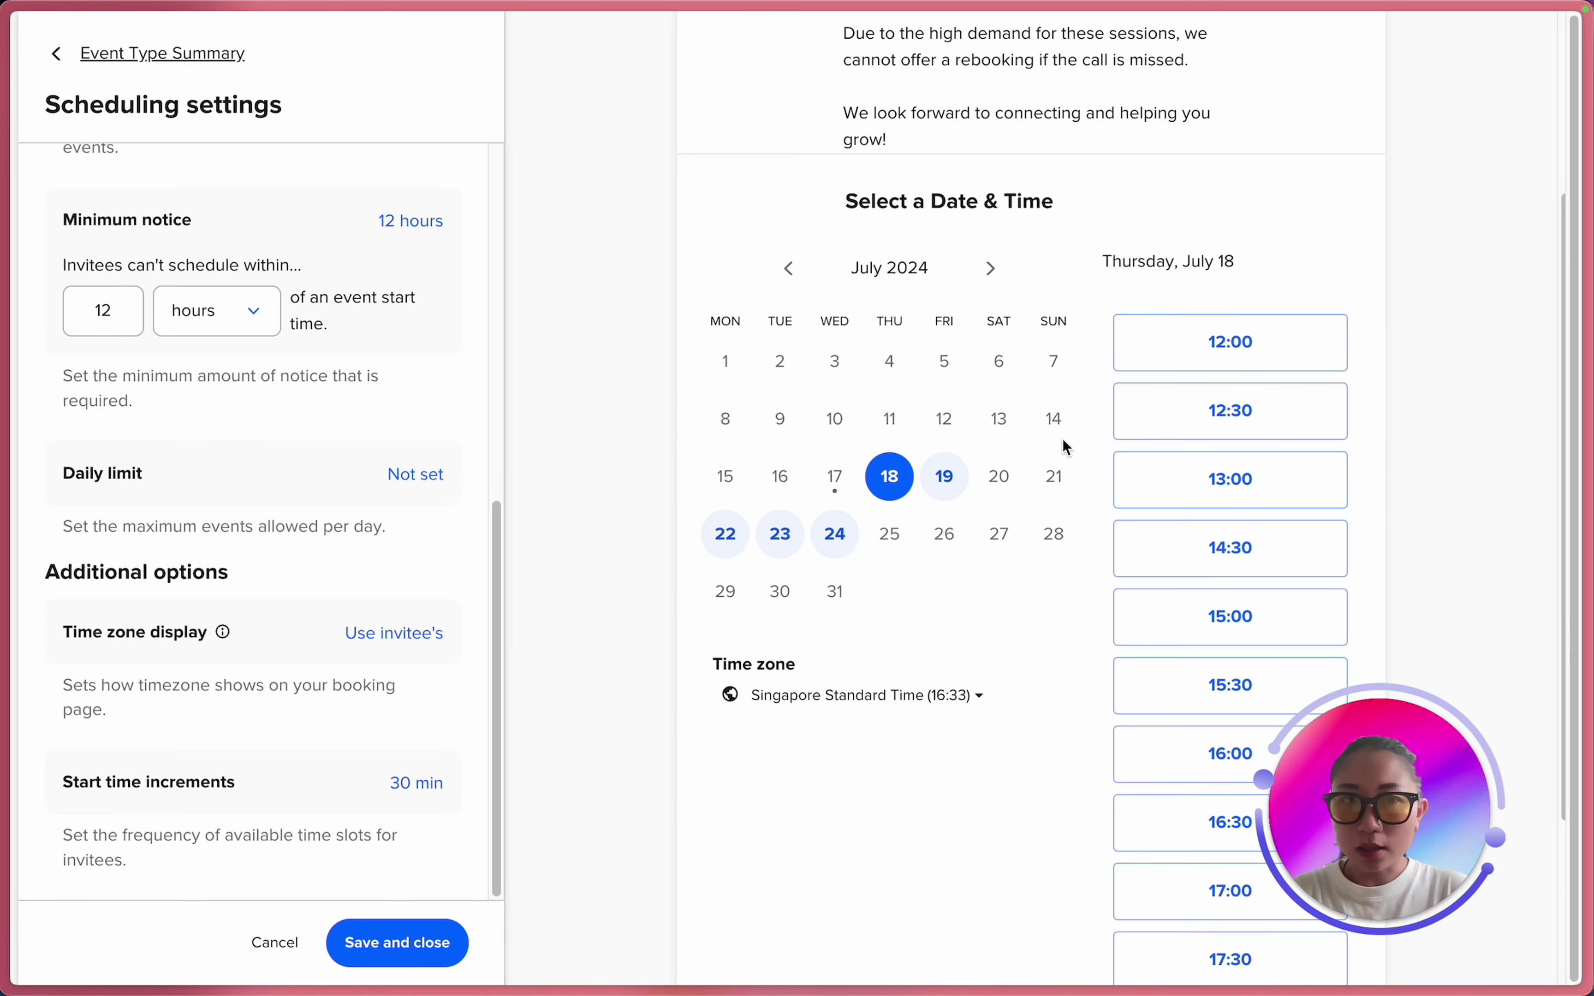
{"action": "scroll", "coordinate": [1152, 323], "scroll_direction": "down", "scroll_amount": 3}
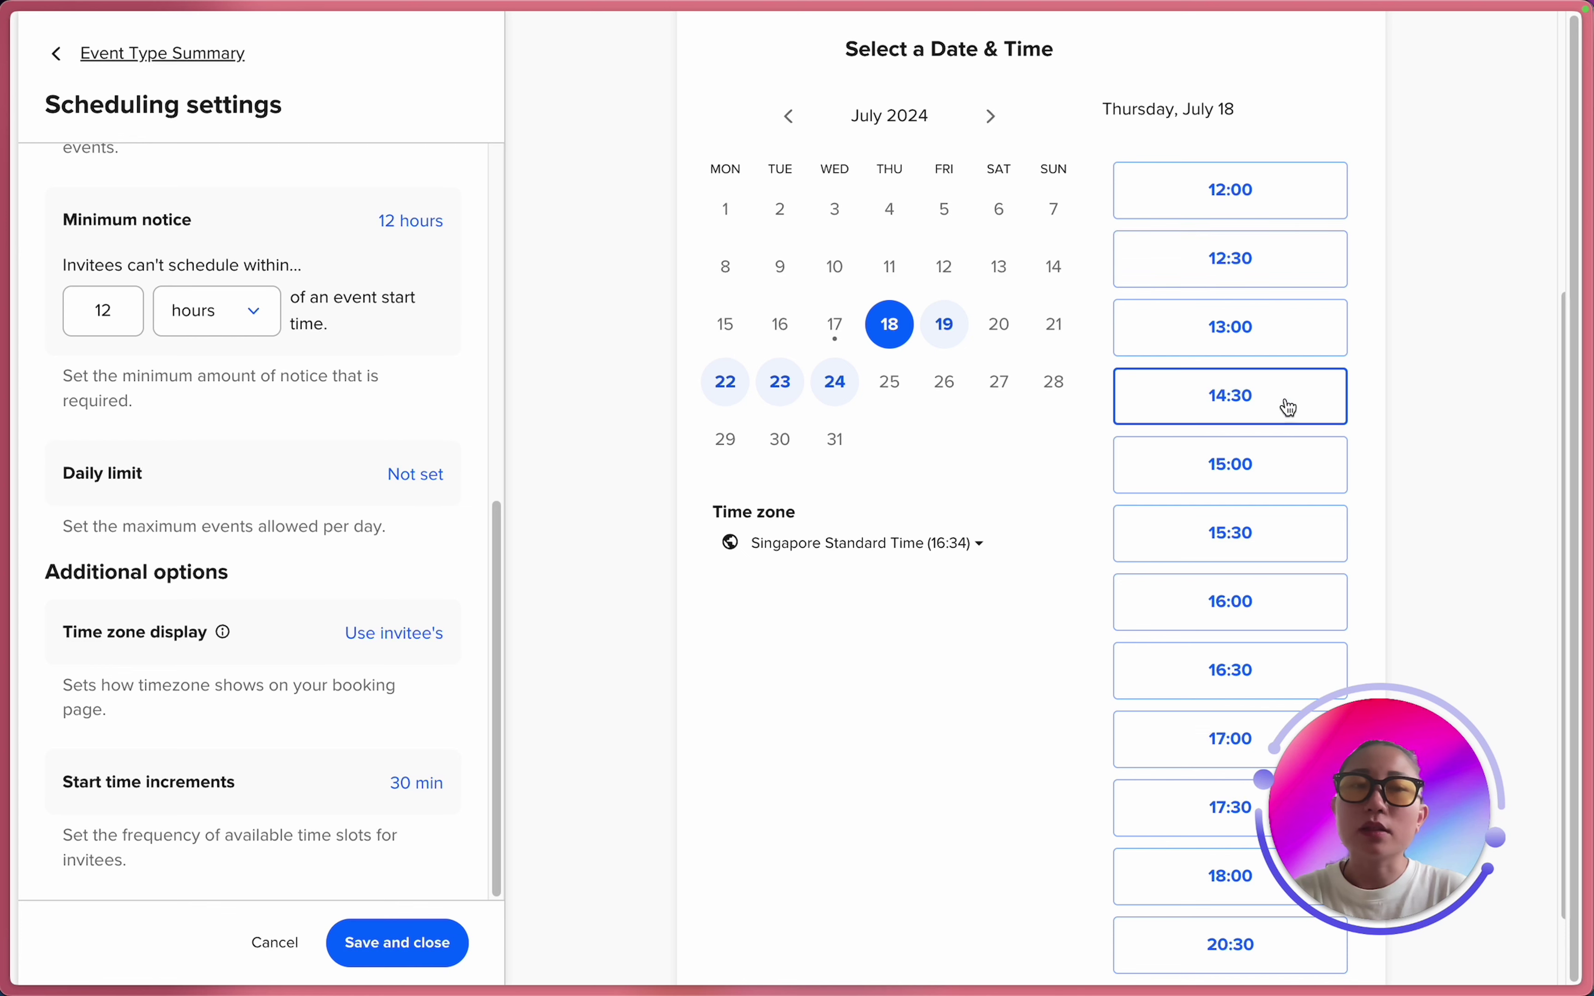
{"action": "scroll", "coordinate": [901, 401], "scroll_direction": "up", "scroll_amount": 5}
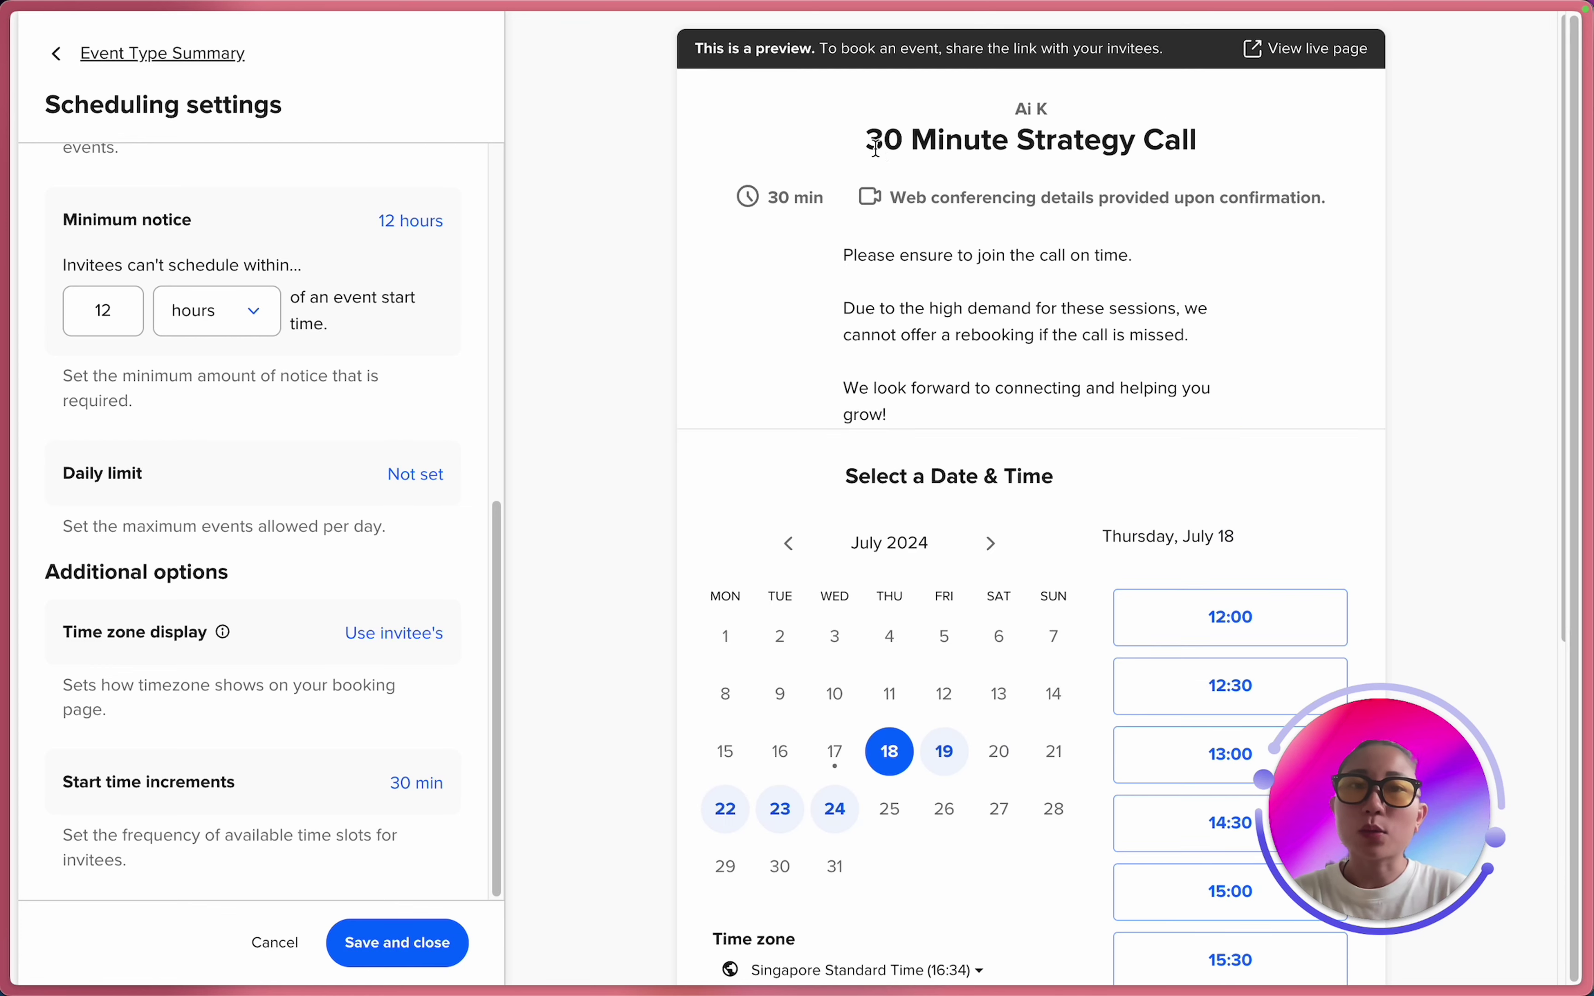
{"action": "left_click_drag", "start_coordinate": [865, 141], "coordinate": [1209, 149]}
{"action": "scroll", "coordinate": [769, 455], "scroll_direction": "down", "scroll_amount": 5}
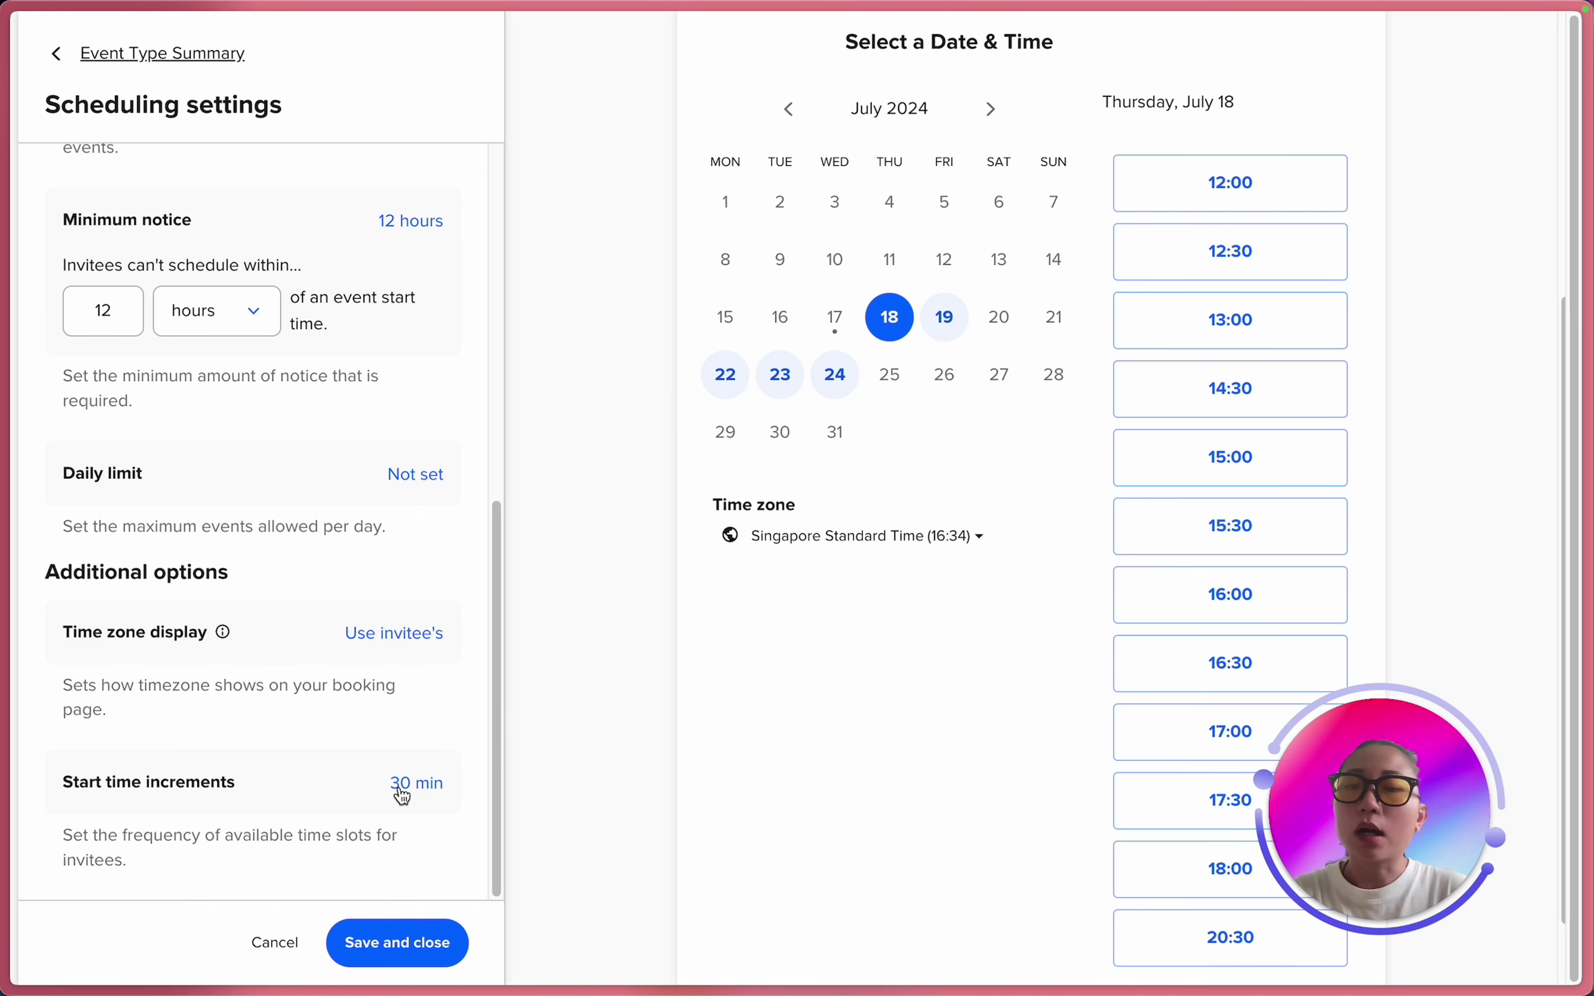
Save the scheduling settings and open the booking page options to review the event link.
{"action": "scroll", "coordinate": [402, 793], "scroll_direction": "up", "scroll_amount": 10}
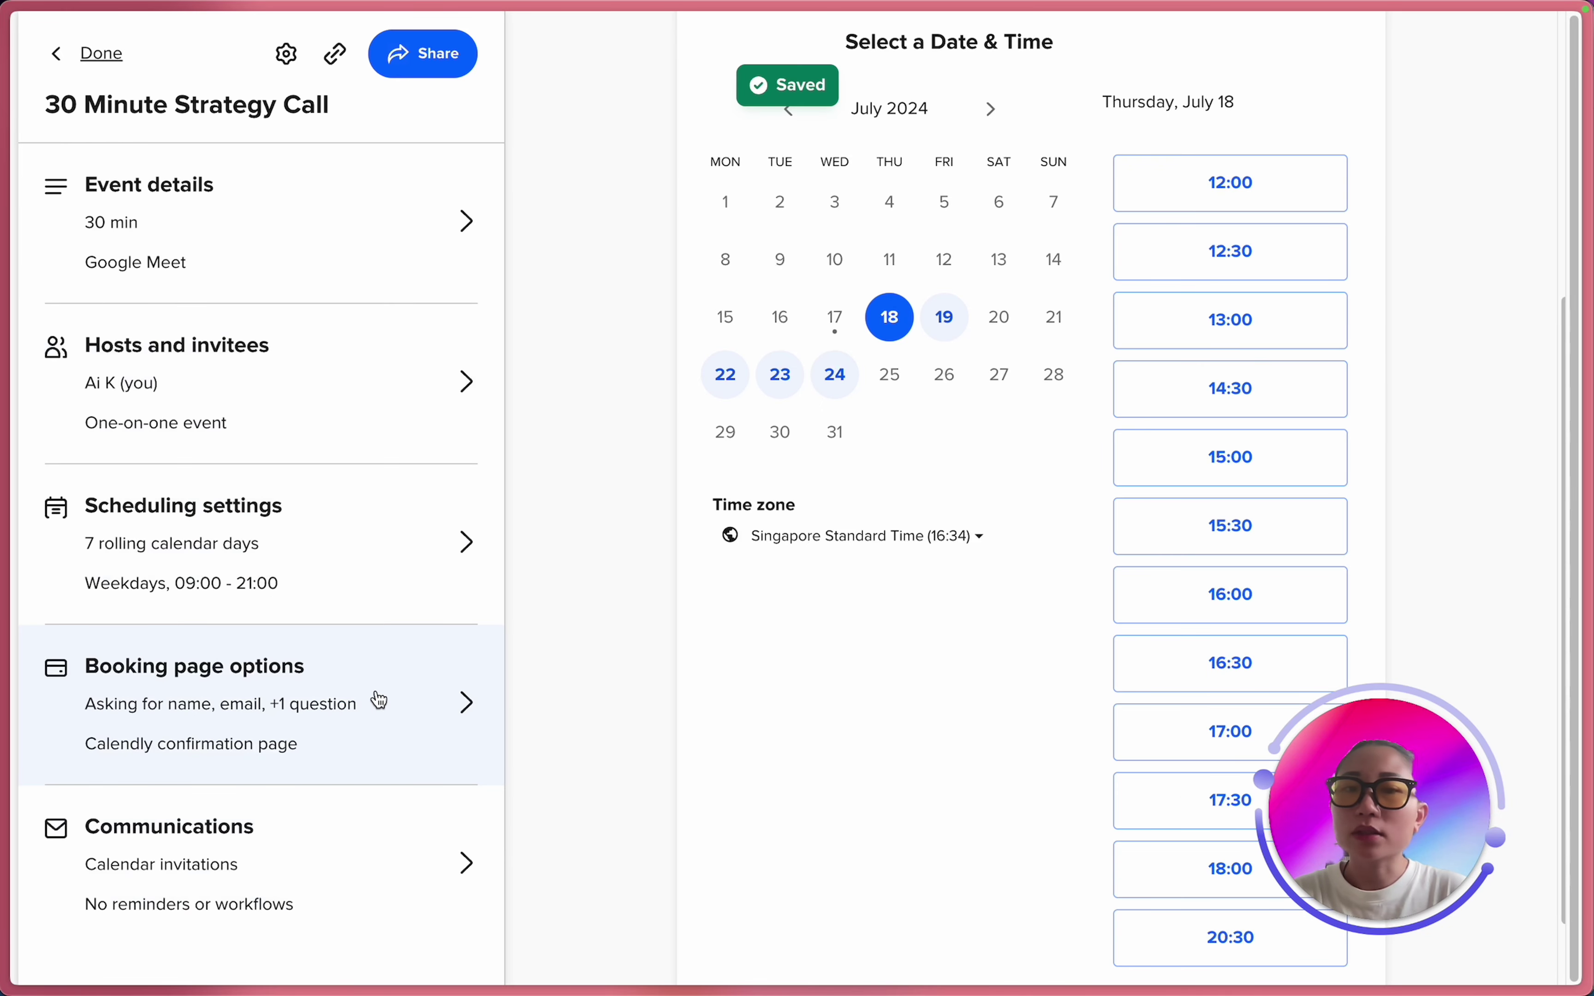
{"action": "left_click", "coordinate": [376, 698]}
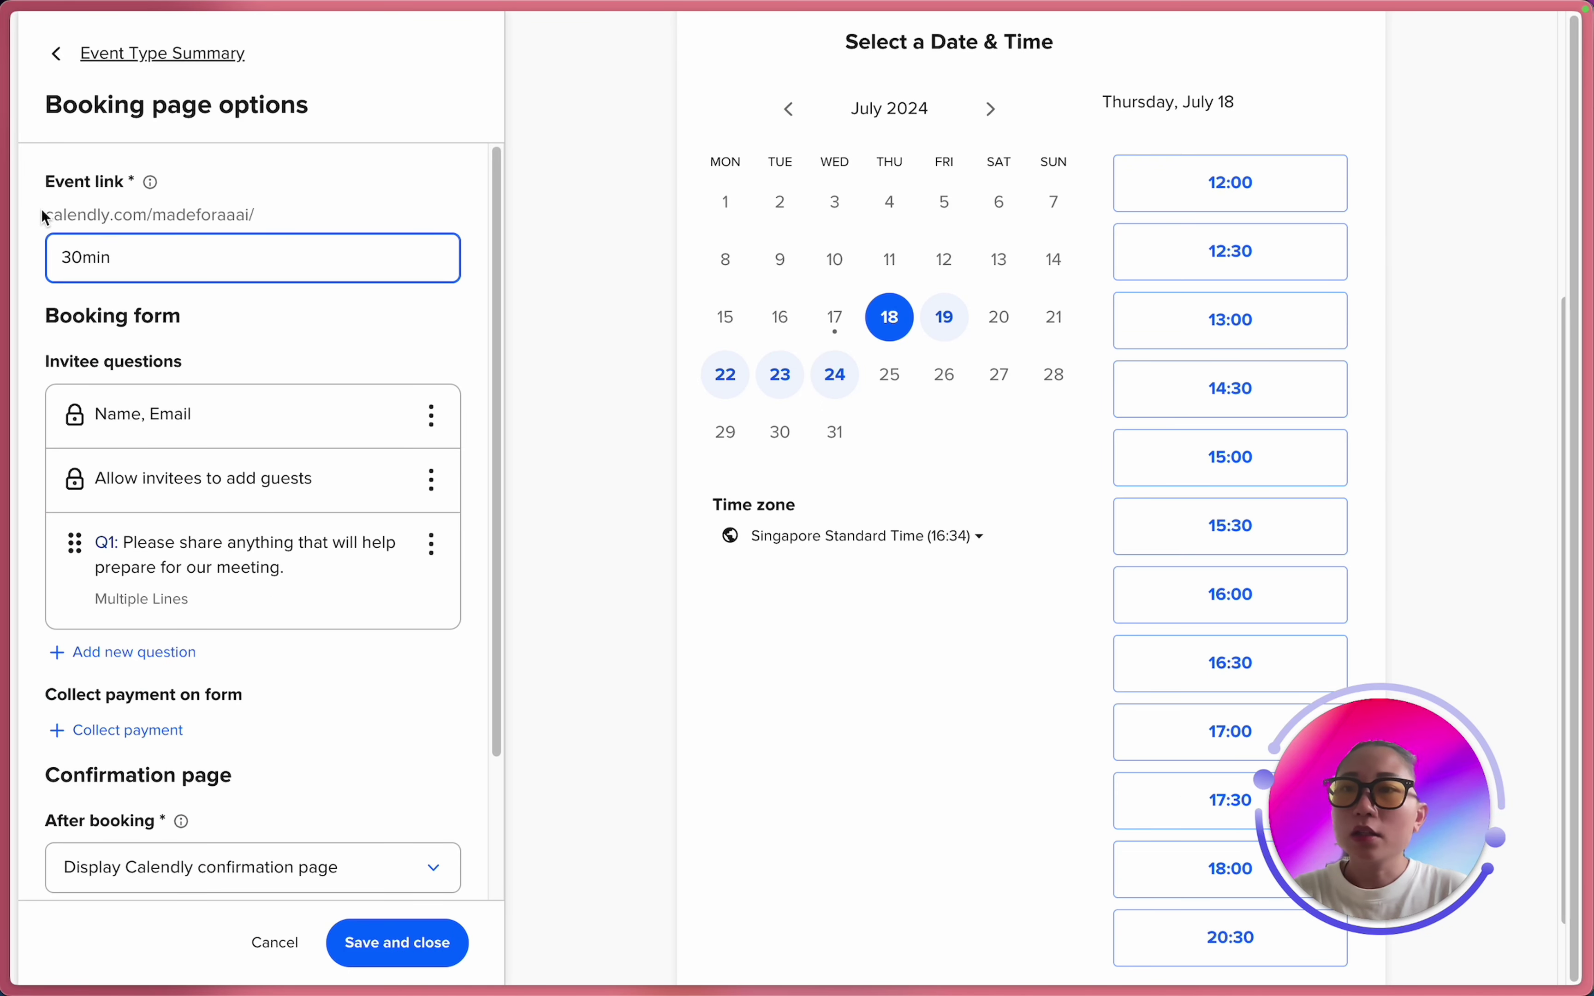
{"action": "left_click_drag", "start_coordinate": [44, 189], "coordinate": [243, 172]}
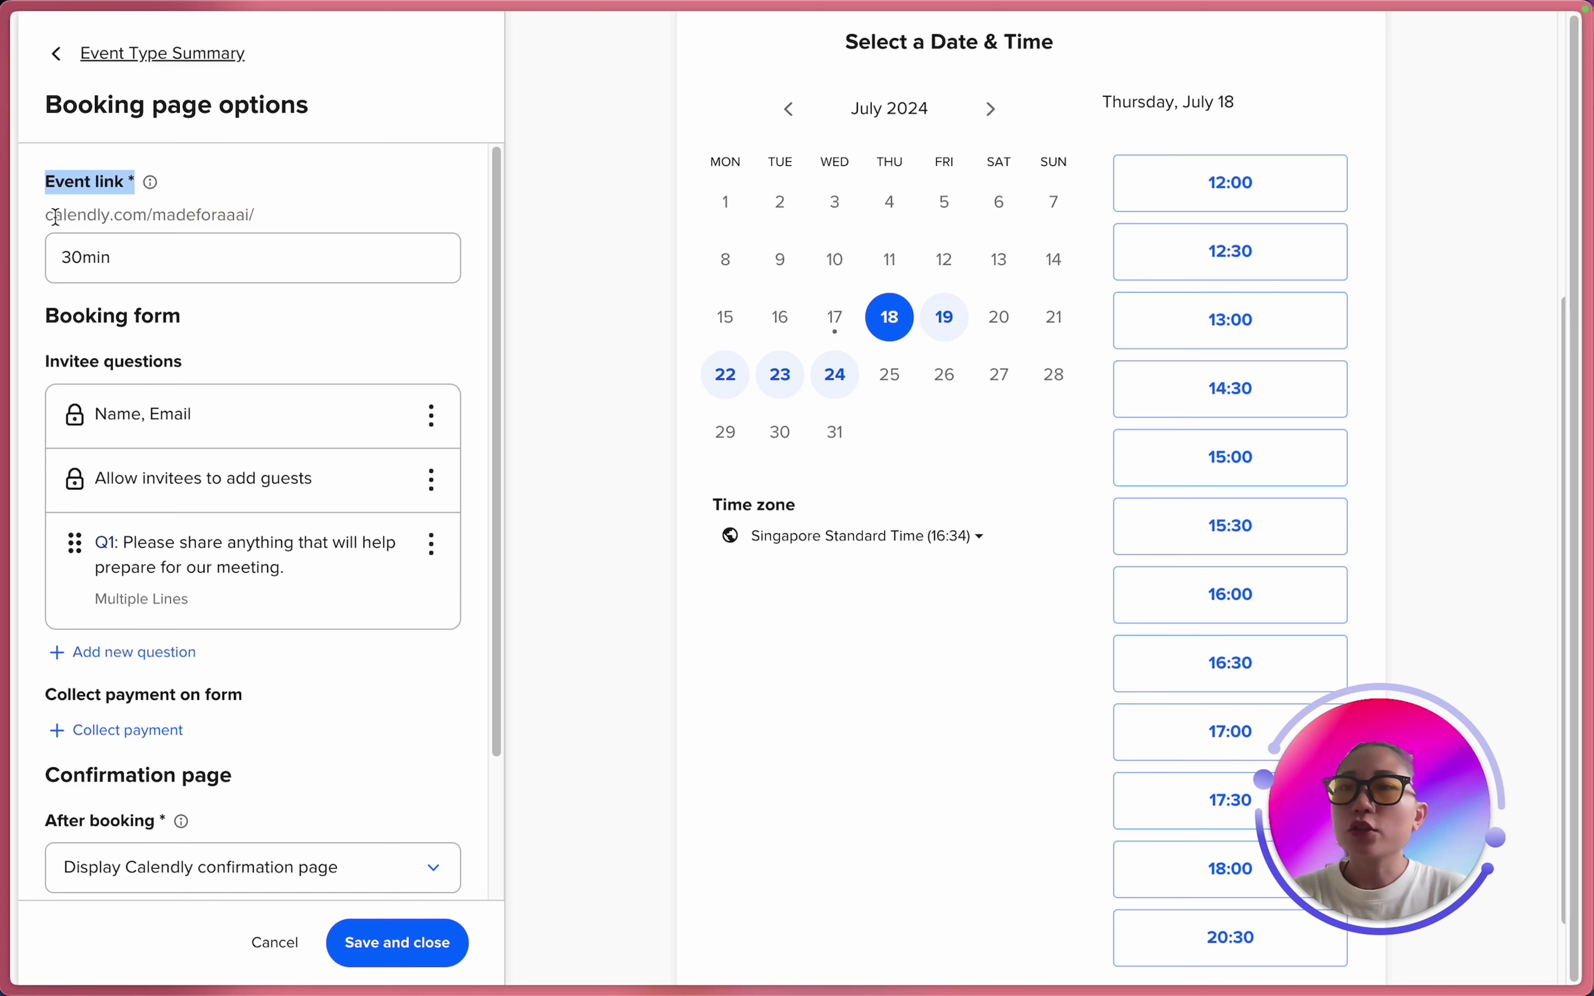
{"action": "left_click_drag", "start_coordinate": [55, 217], "coordinate": [17, 257]}
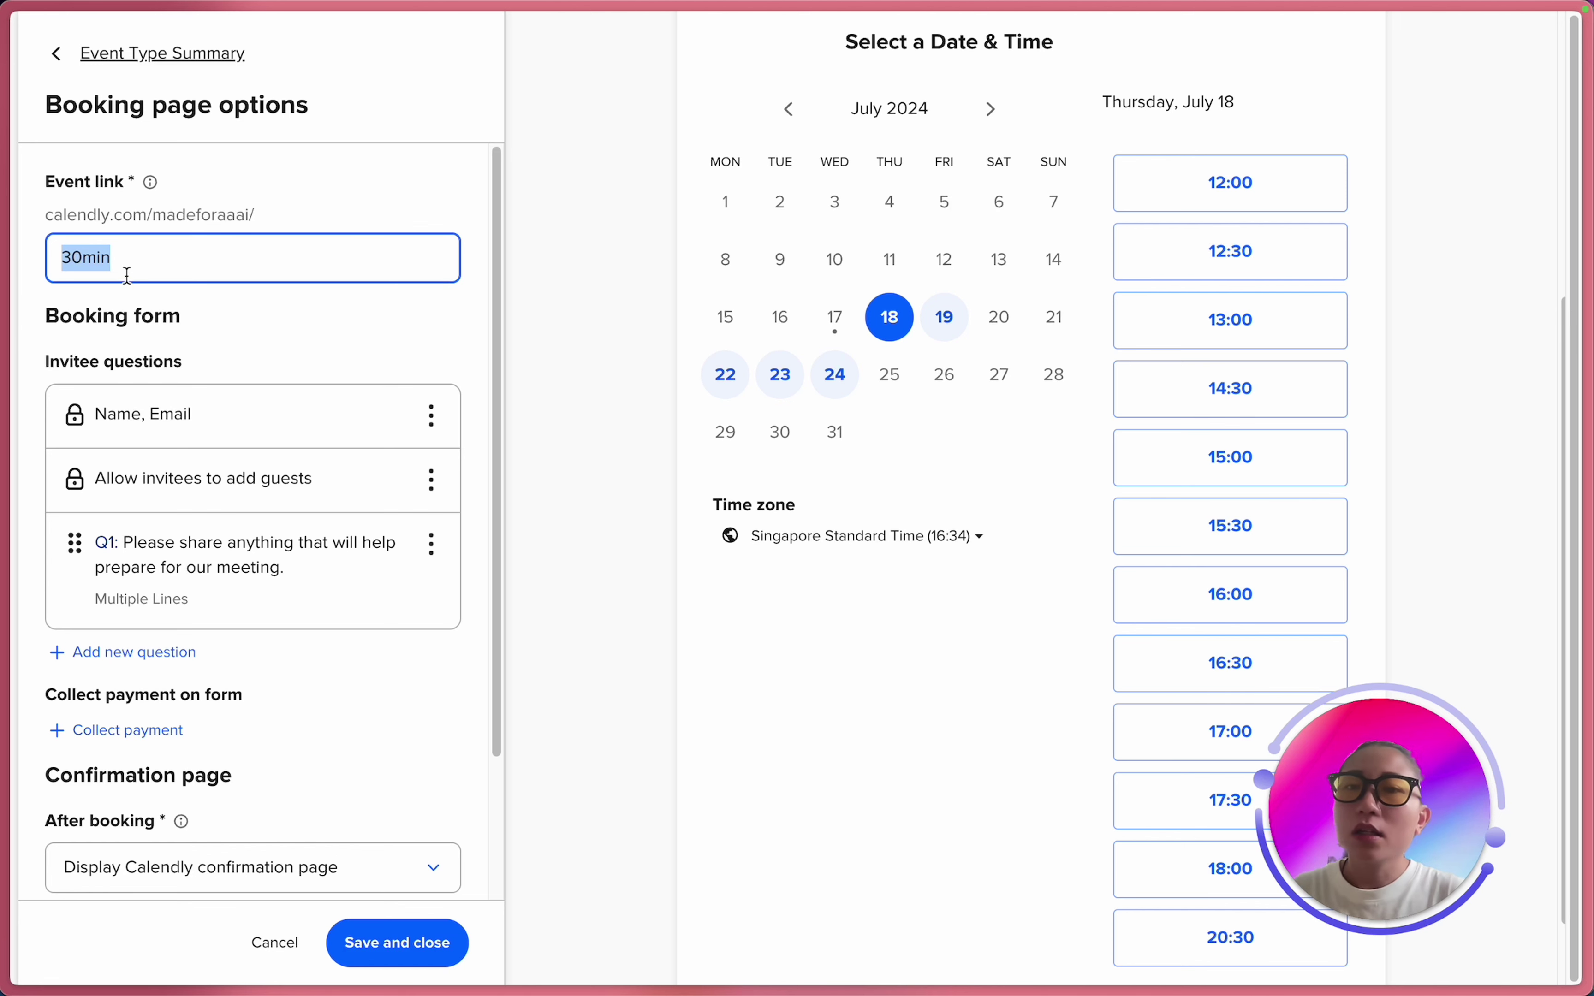
Change the ending of the event link to 30-strategy and check the complete link.
{"action": "scroll", "coordinate": [630, 383], "scroll_direction": "up", "scroll_amount": 5}
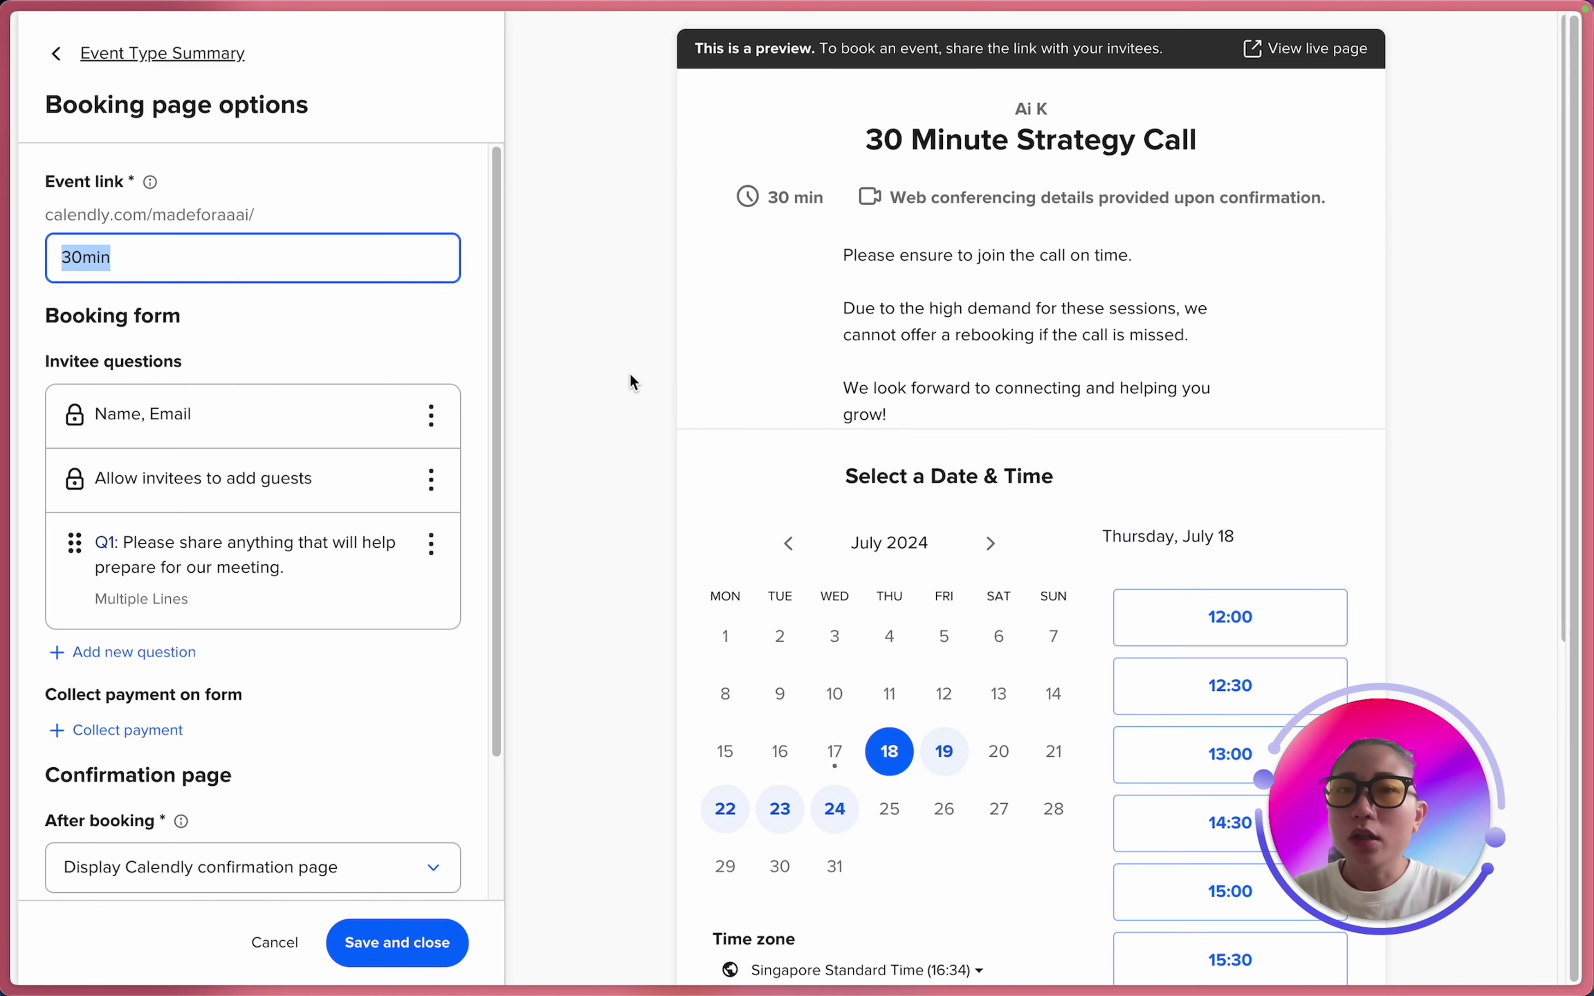
{"action": "left_click", "coordinate": [184, 245]}
{"action": "key", "text": "BackSpace"}
{"action": "type", "text": "-"}
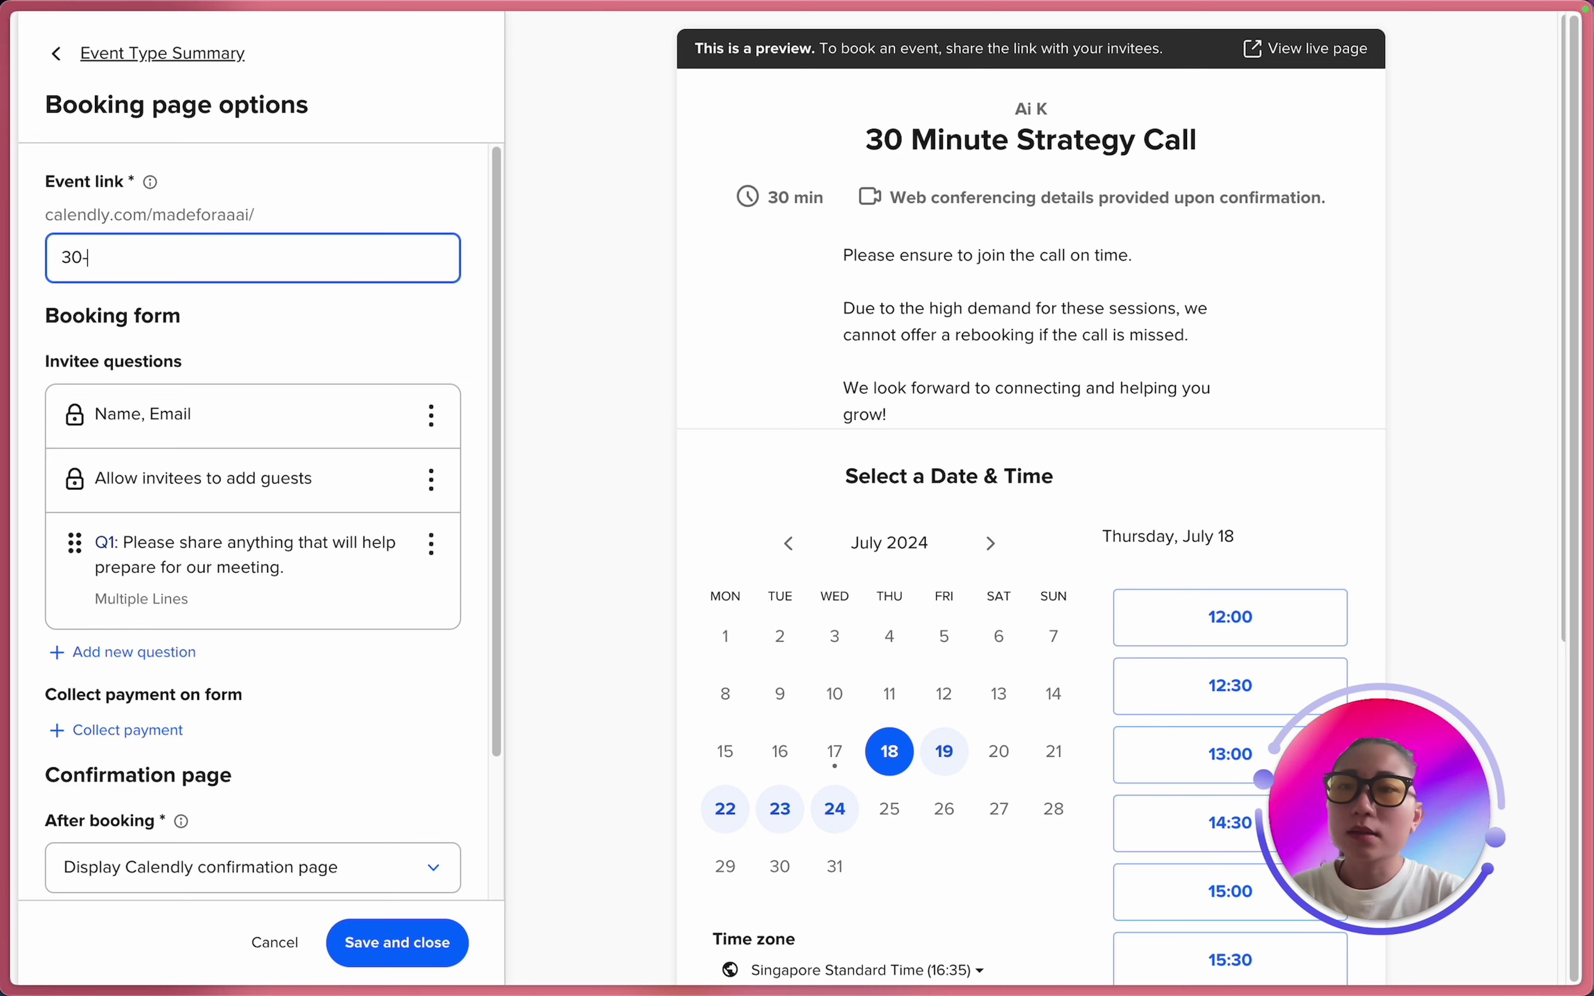
{"action": "type", "text": "strategy"}
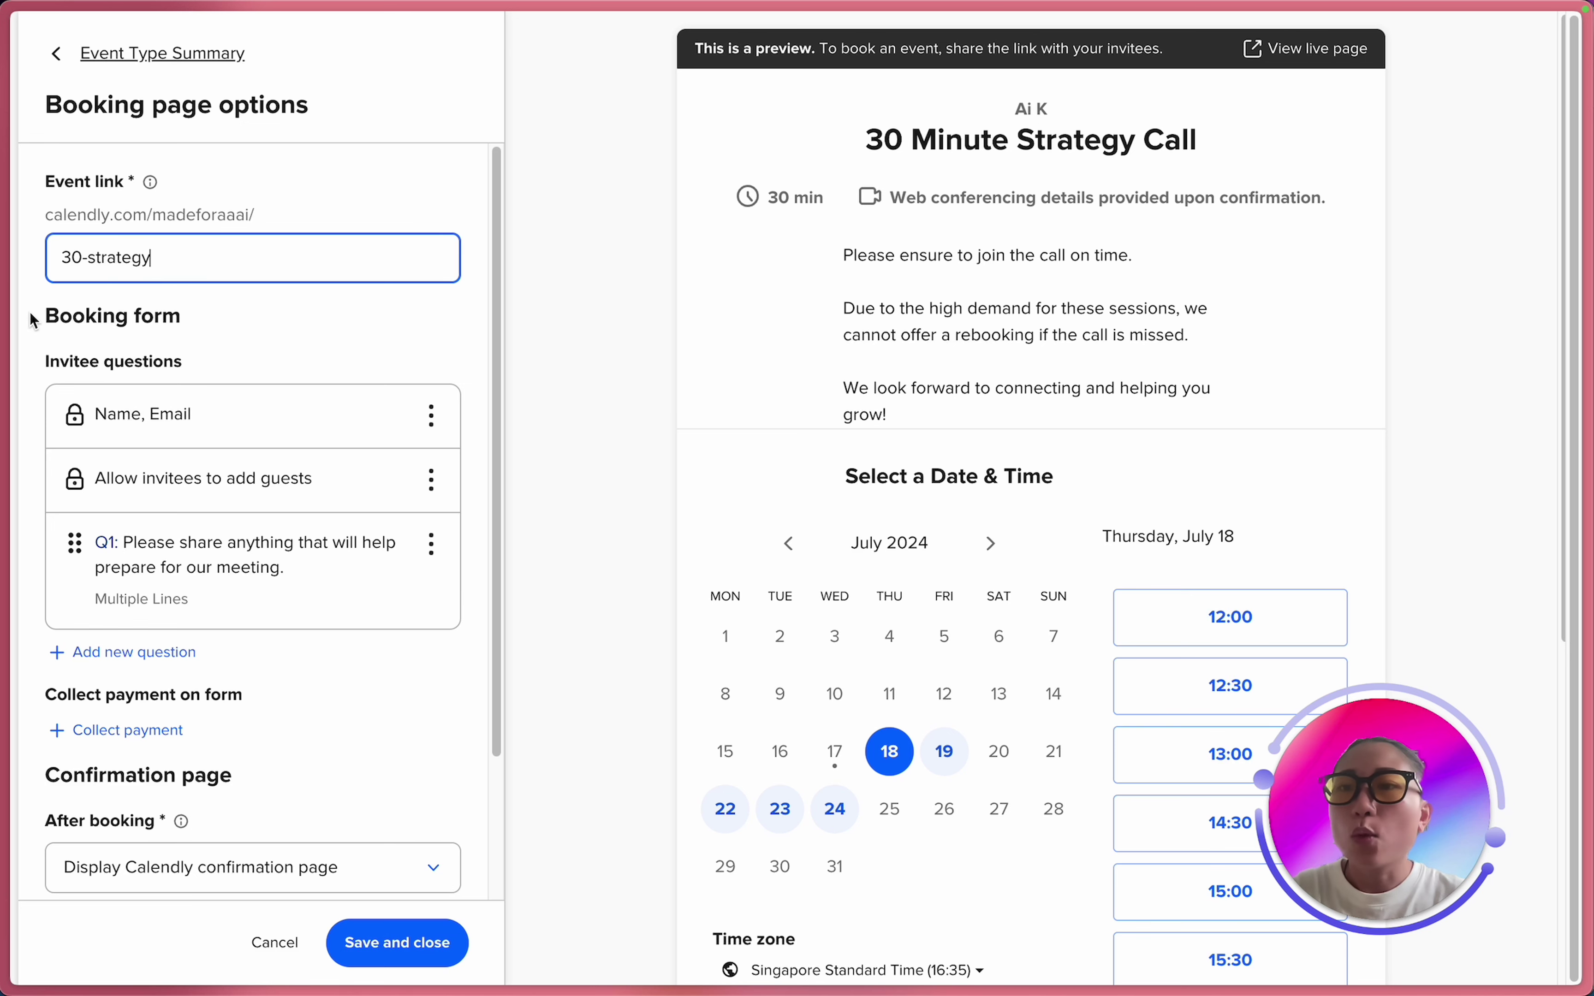
{"action": "left_click_drag", "start_coordinate": [47, 218], "coordinate": [159, 269]}
{"action": "left_click", "coordinate": [52, 263]}
{"action": "left_click", "coordinate": [152, 261]}
{"action": "left_click", "coordinate": [73, 258]}
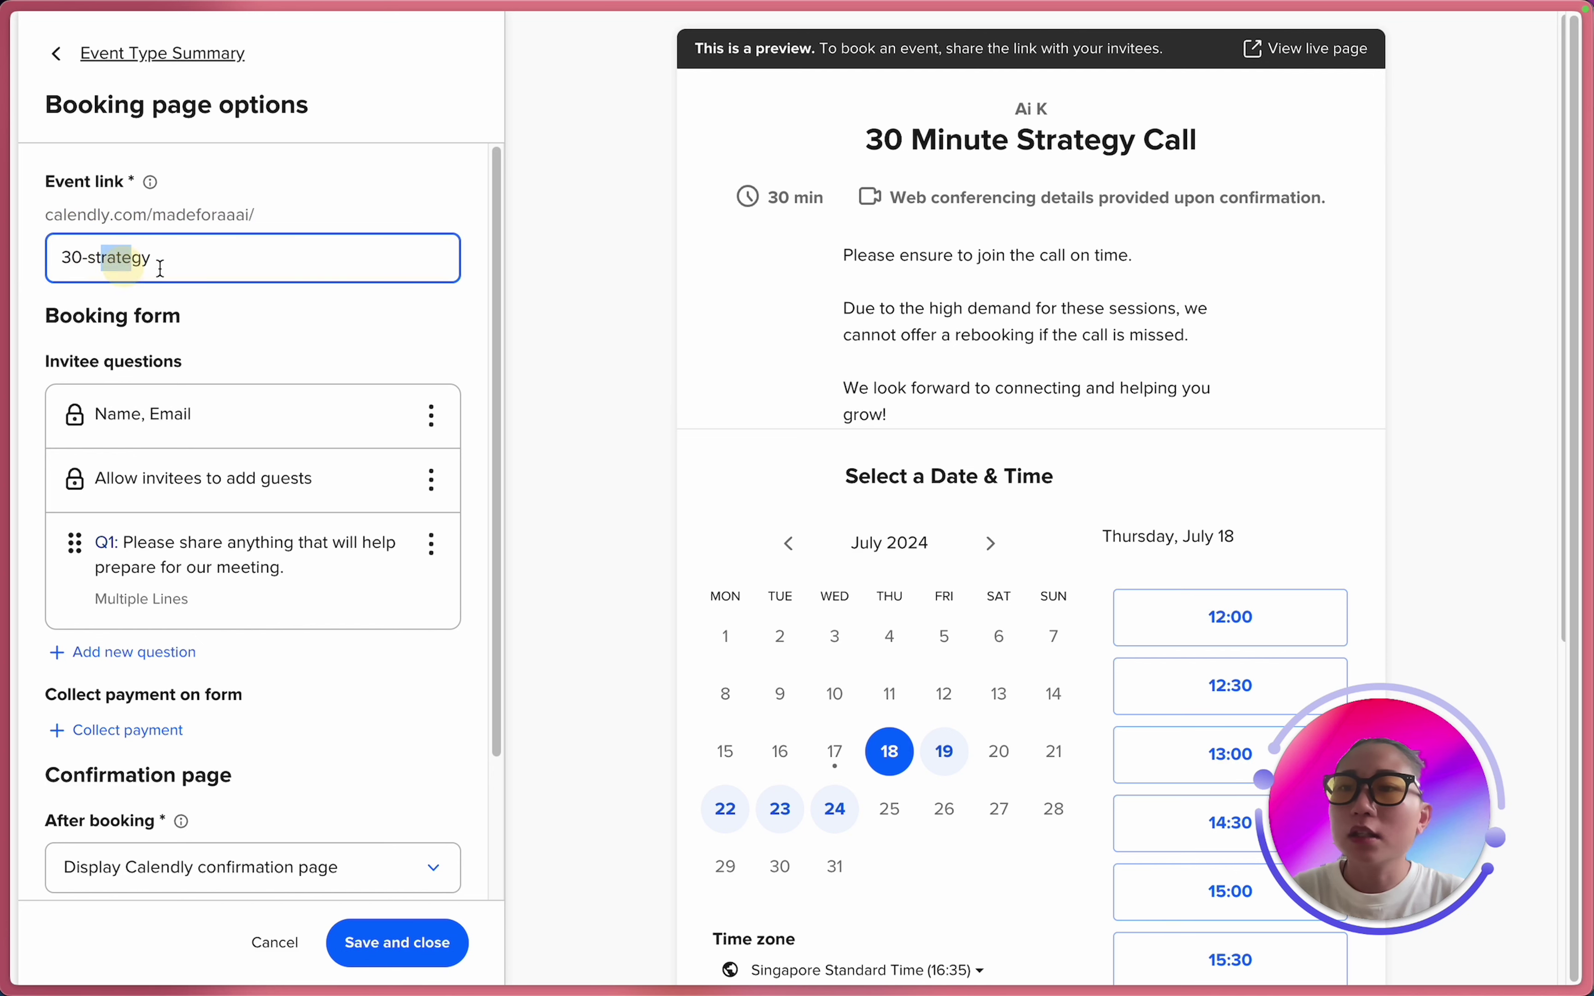
{"action": "left_click", "coordinate": [194, 264]}
Review the available name input formats for the Name, Email invitee question and close its settings.
{"action": "scroll", "coordinate": [189, 260], "scroll_direction": "down", "scroll_amount": 2}
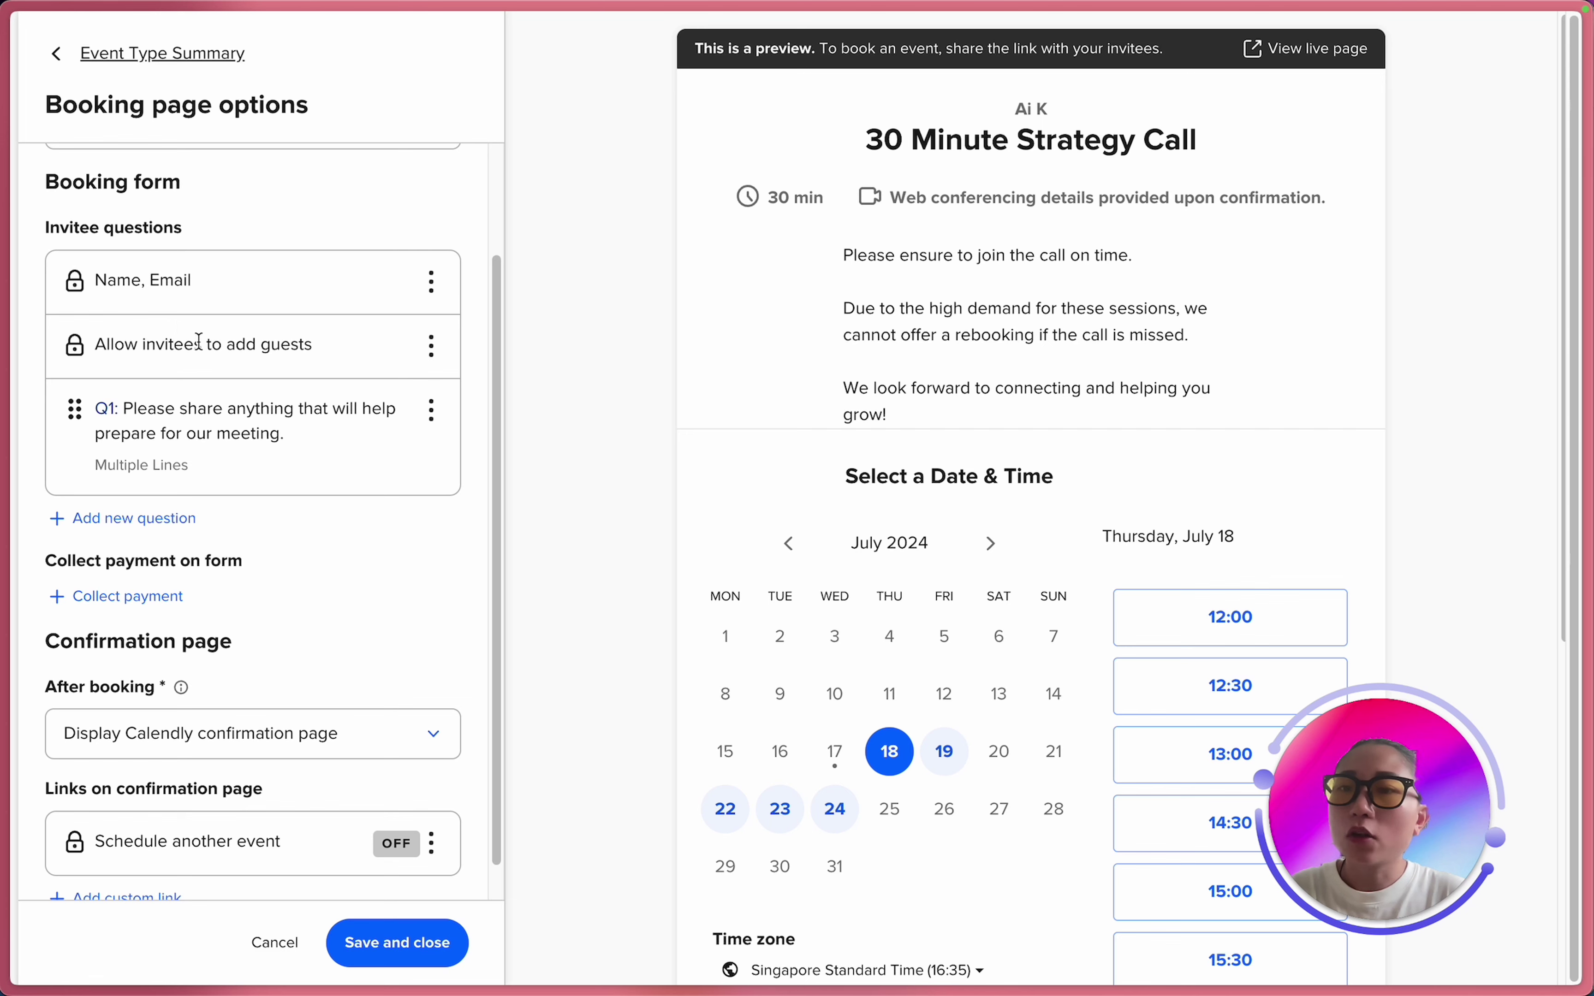
{"action": "left_click", "coordinate": [431, 282]}
{"action": "left_click", "coordinate": [449, 332]}
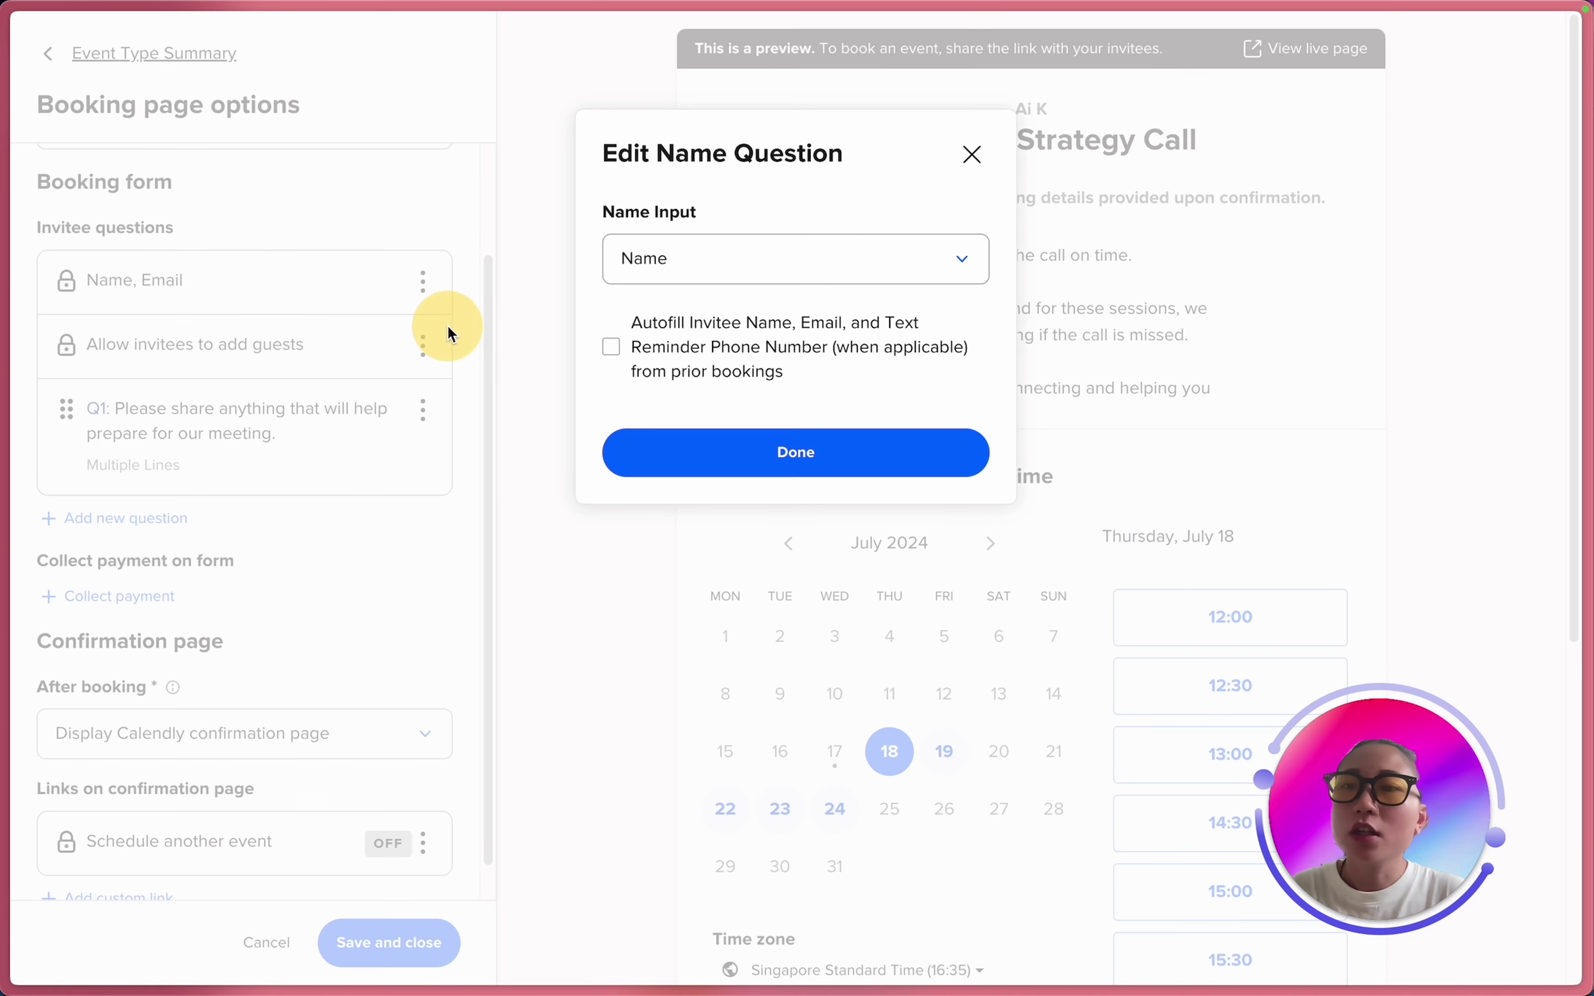
{"action": "left_click", "coordinate": [800, 259]}
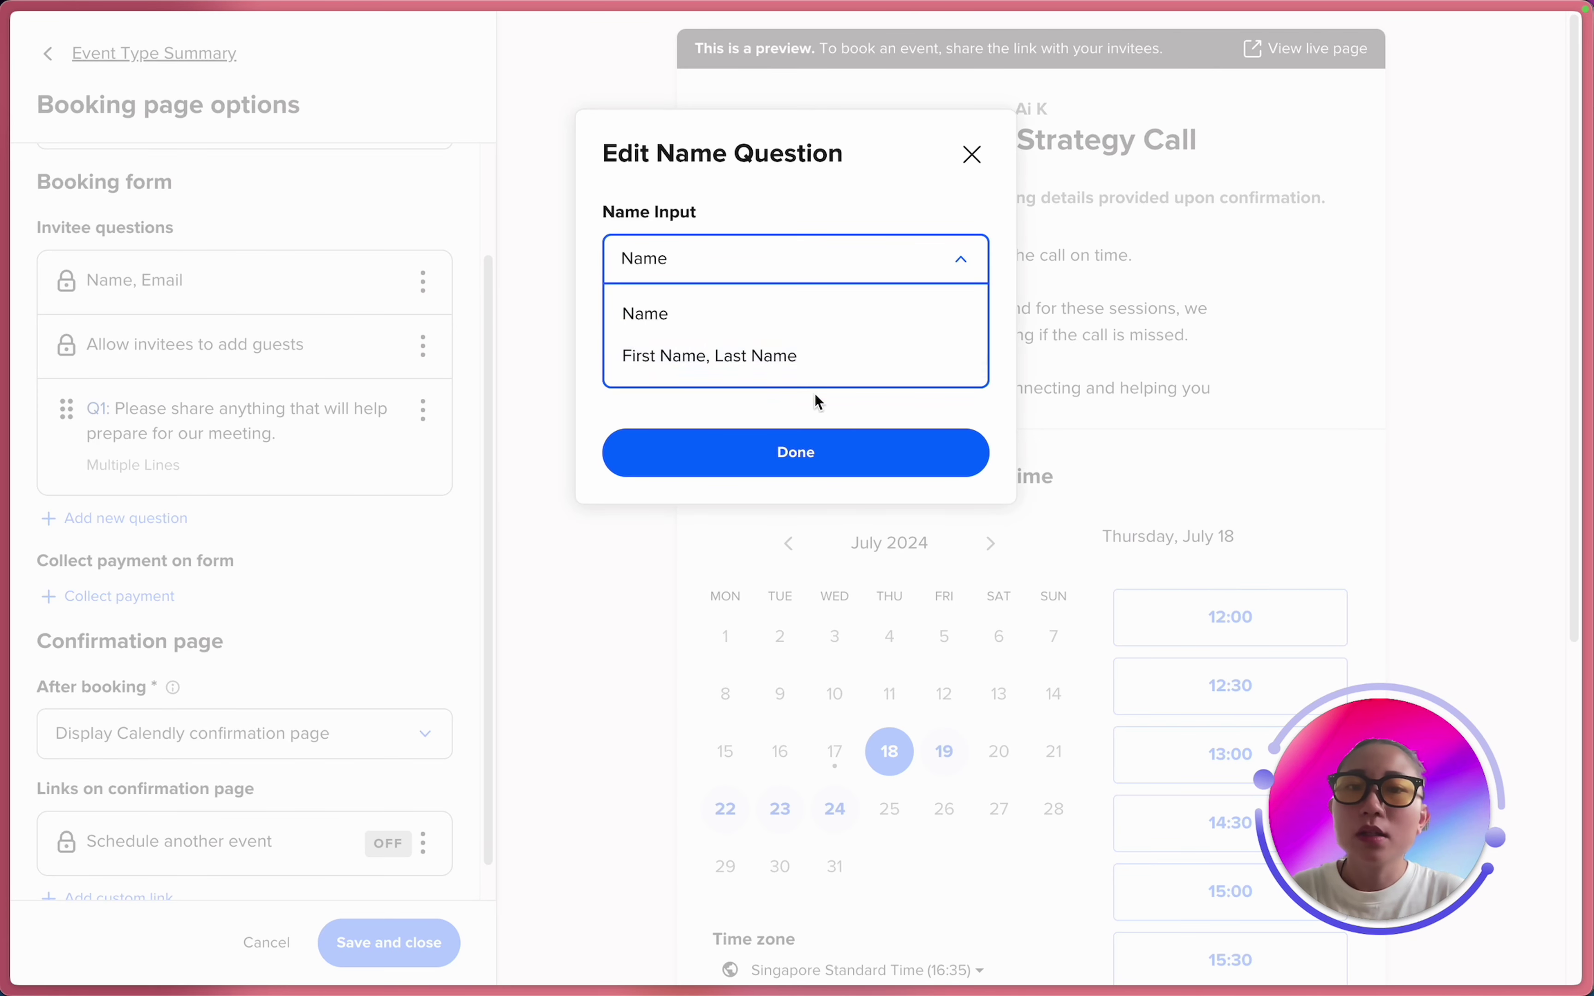
{"action": "left_click", "coordinate": [937, 269]}
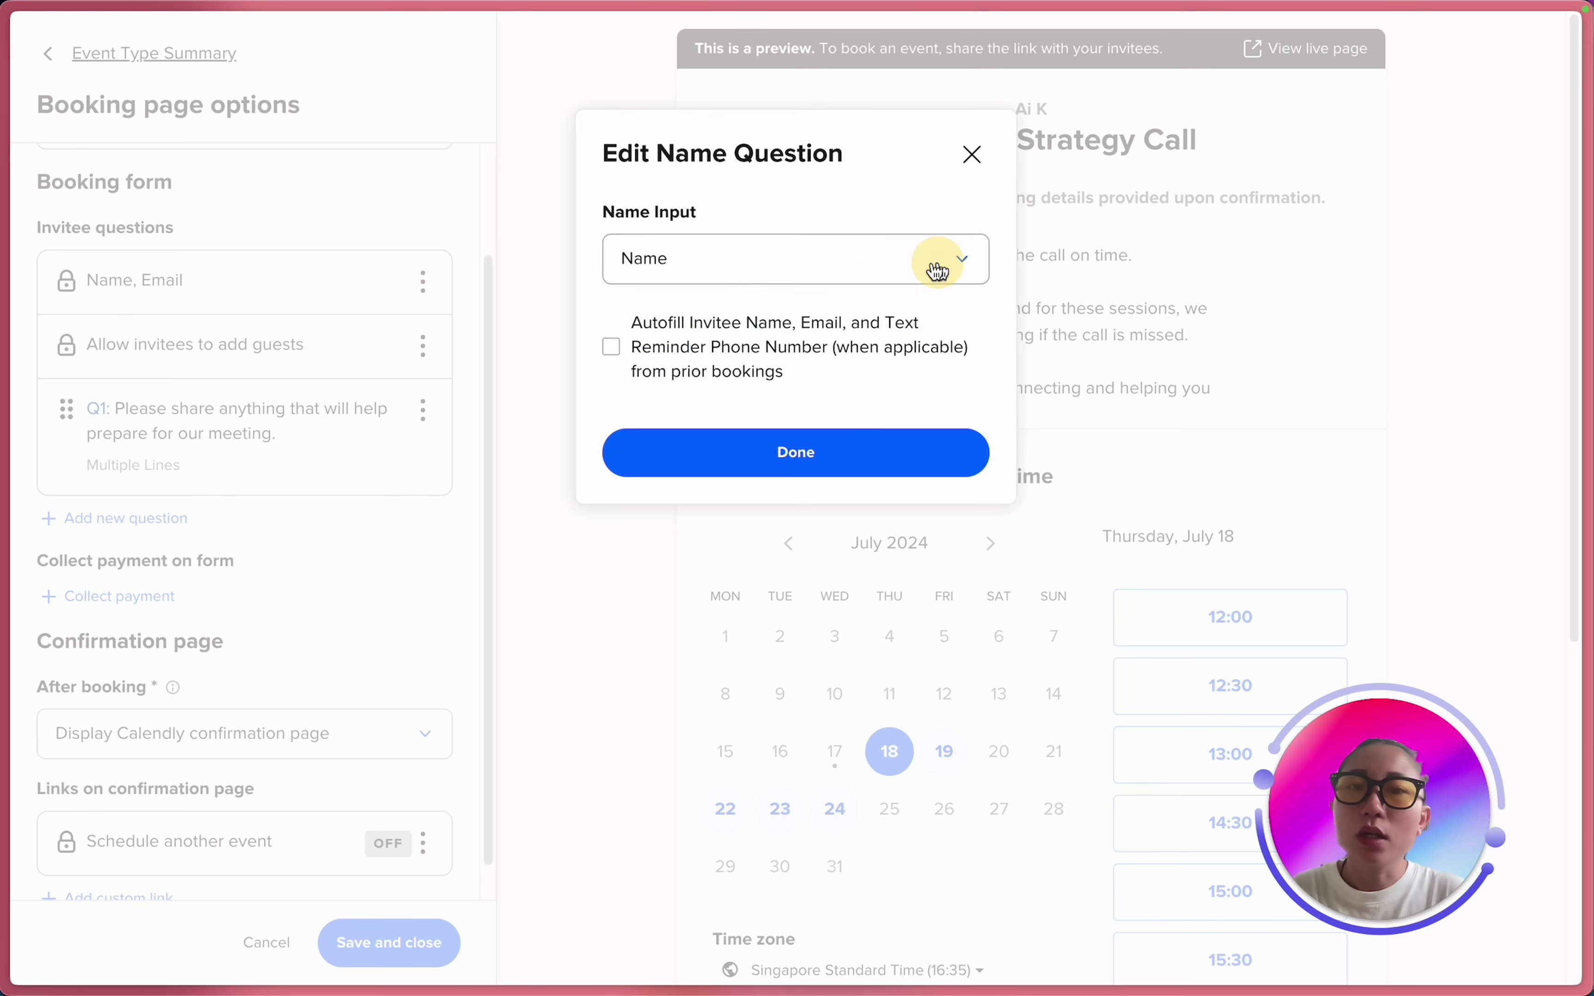
{"action": "left_click", "coordinate": [985, 169]}
Examine the existing invitee questions, covering name and email, adding guests, and what invitees can share to prepare for the meeting.
{"action": "scroll", "coordinate": [374, 384], "scroll_direction": "down", "scroll_amount": 1}
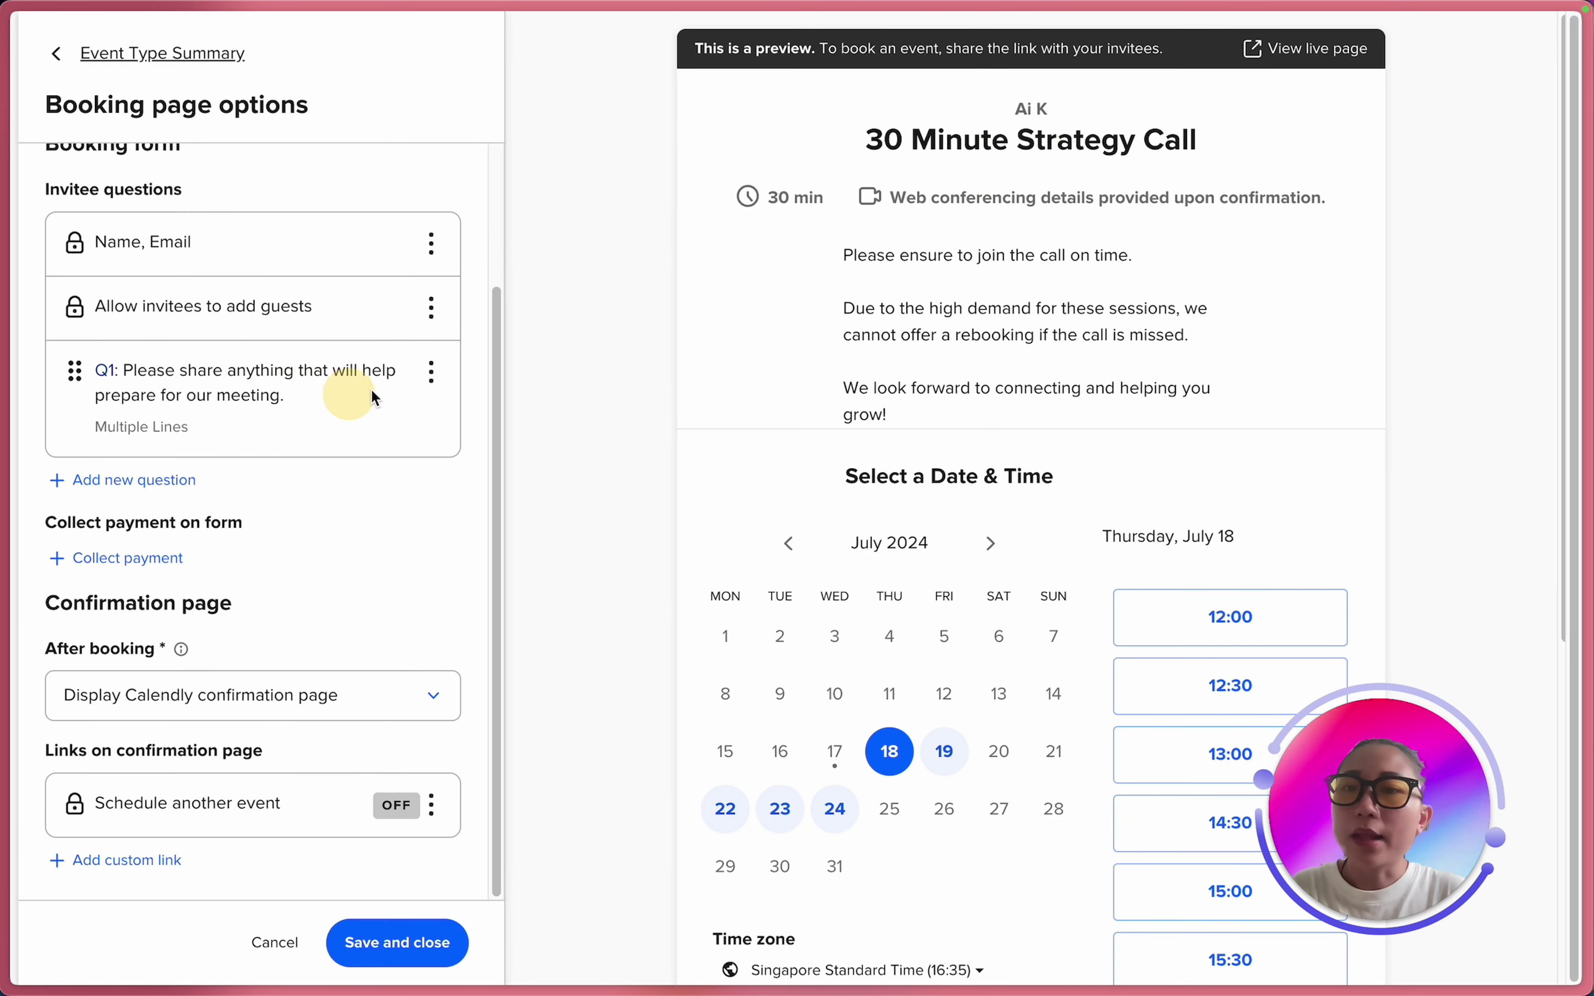
{"action": "left_click", "coordinate": [431, 373]}
{"action": "left_click", "coordinate": [261, 373]}
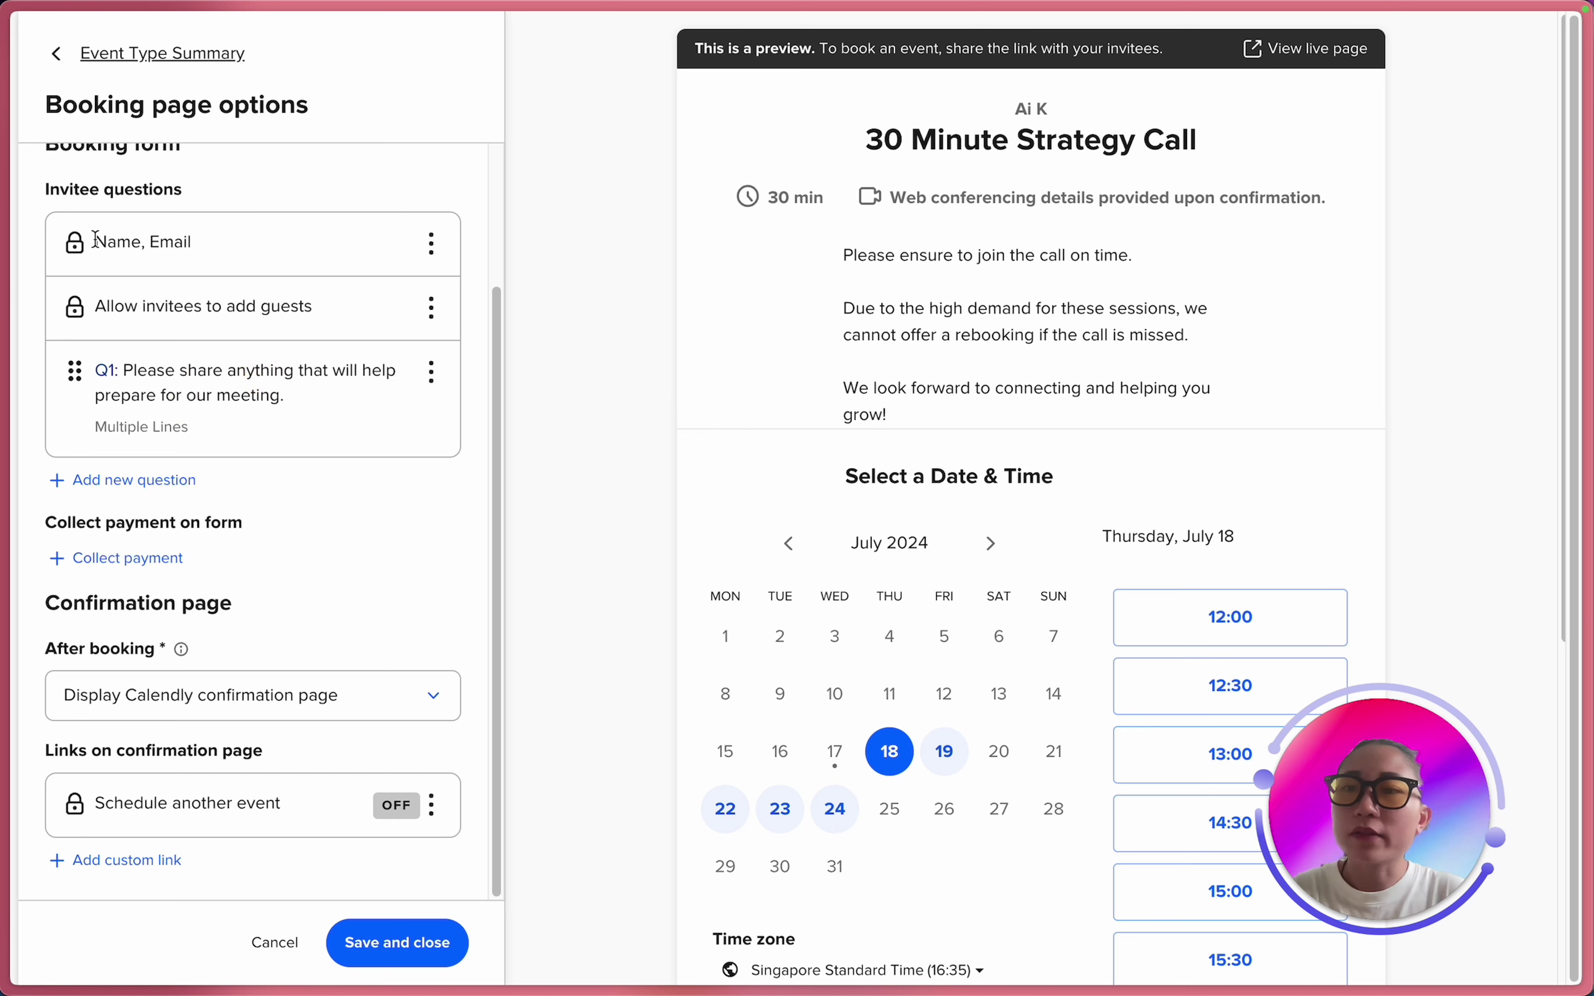
{"action": "left_click_drag", "start_coordinate": [96, 368], "coordinate": [175, 375]}
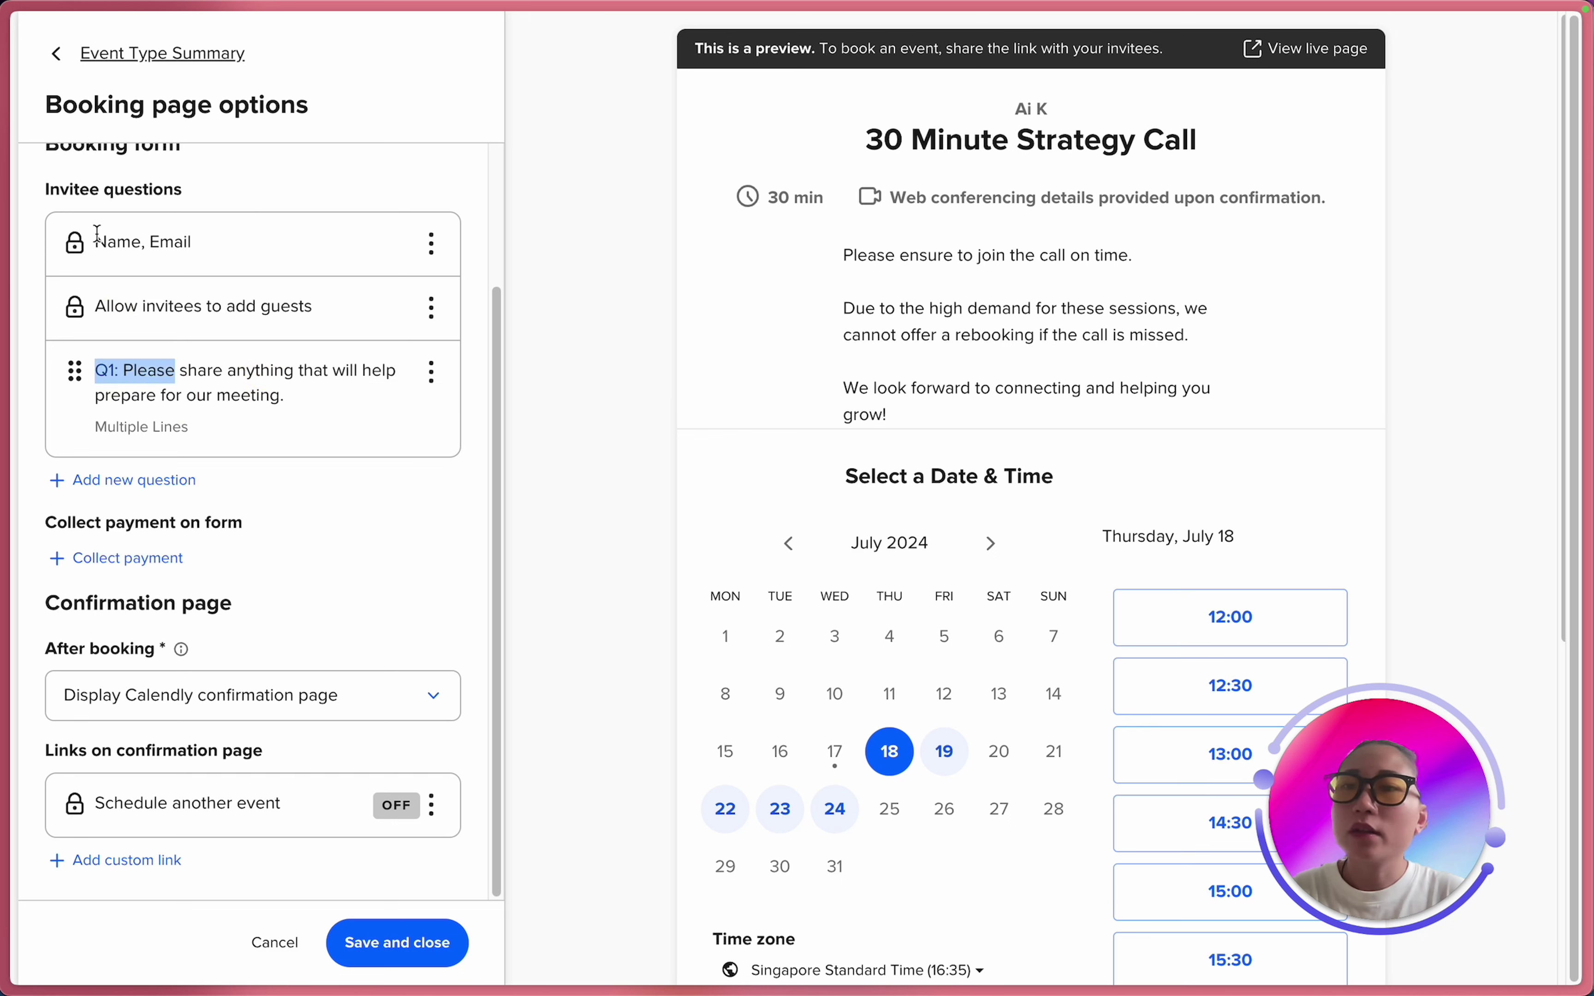
{"action": "left_click_drag", "start_coordinate": [98, 239], "coordinate": [288, 269]}
{"action": "left_click_drag", "start_coordinate": [99, 309], "coordinate": [357, 301]}
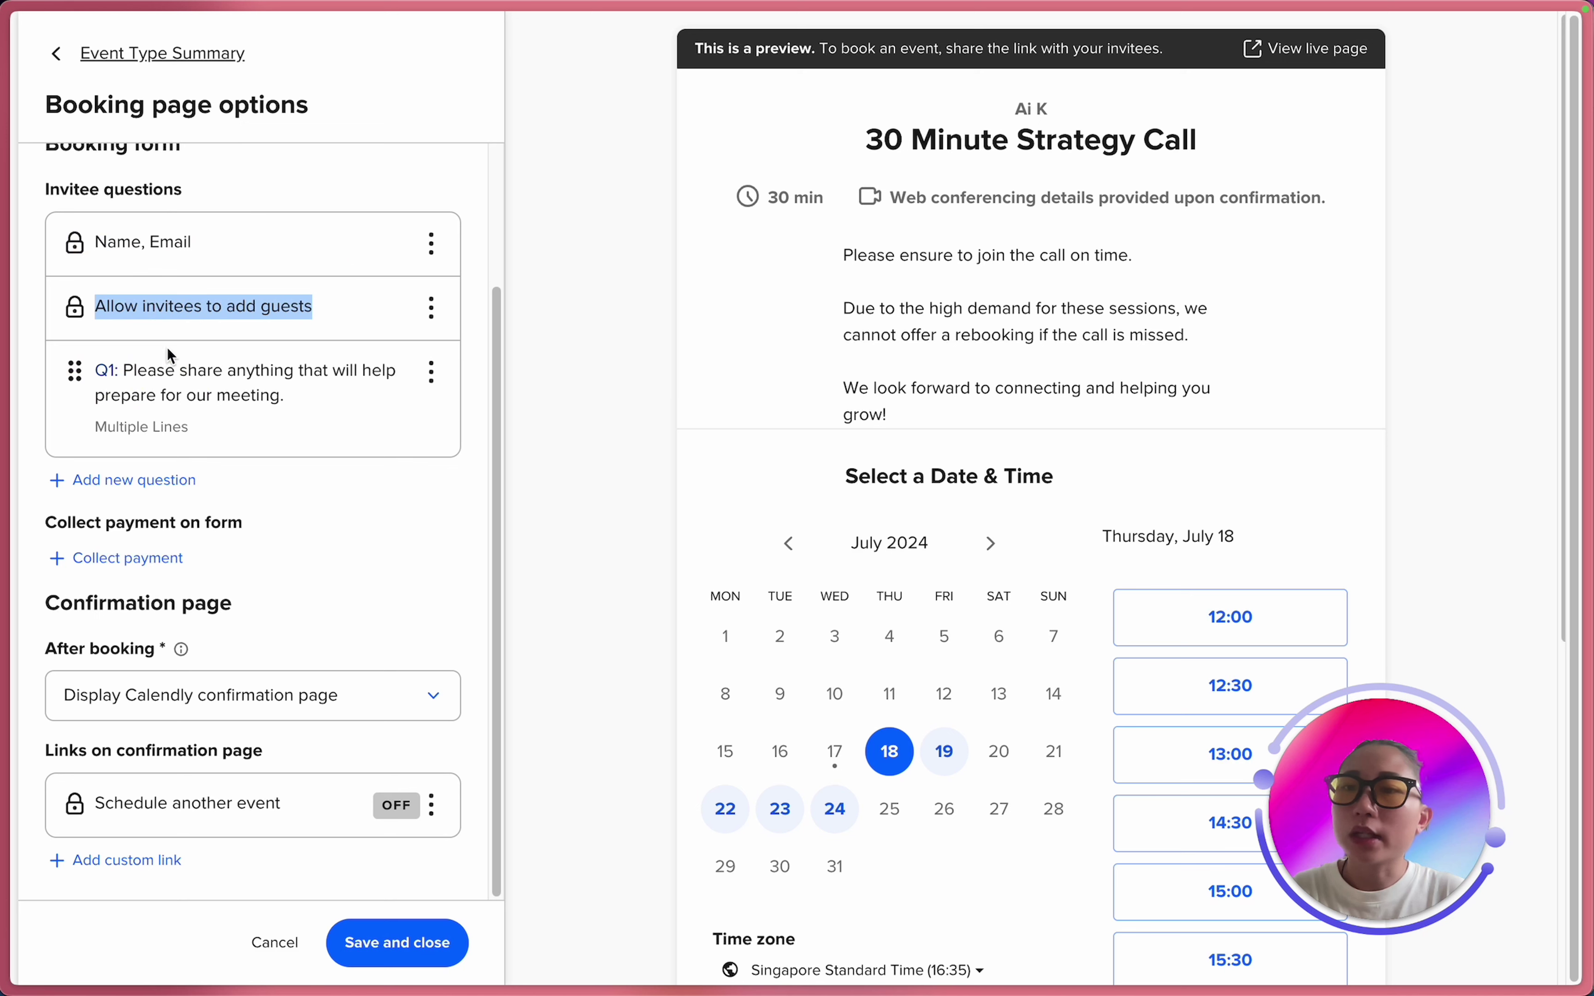
{"action": "left_click_drag", "start_coordinate": [97, 369], "coordinate": [310, 410]}
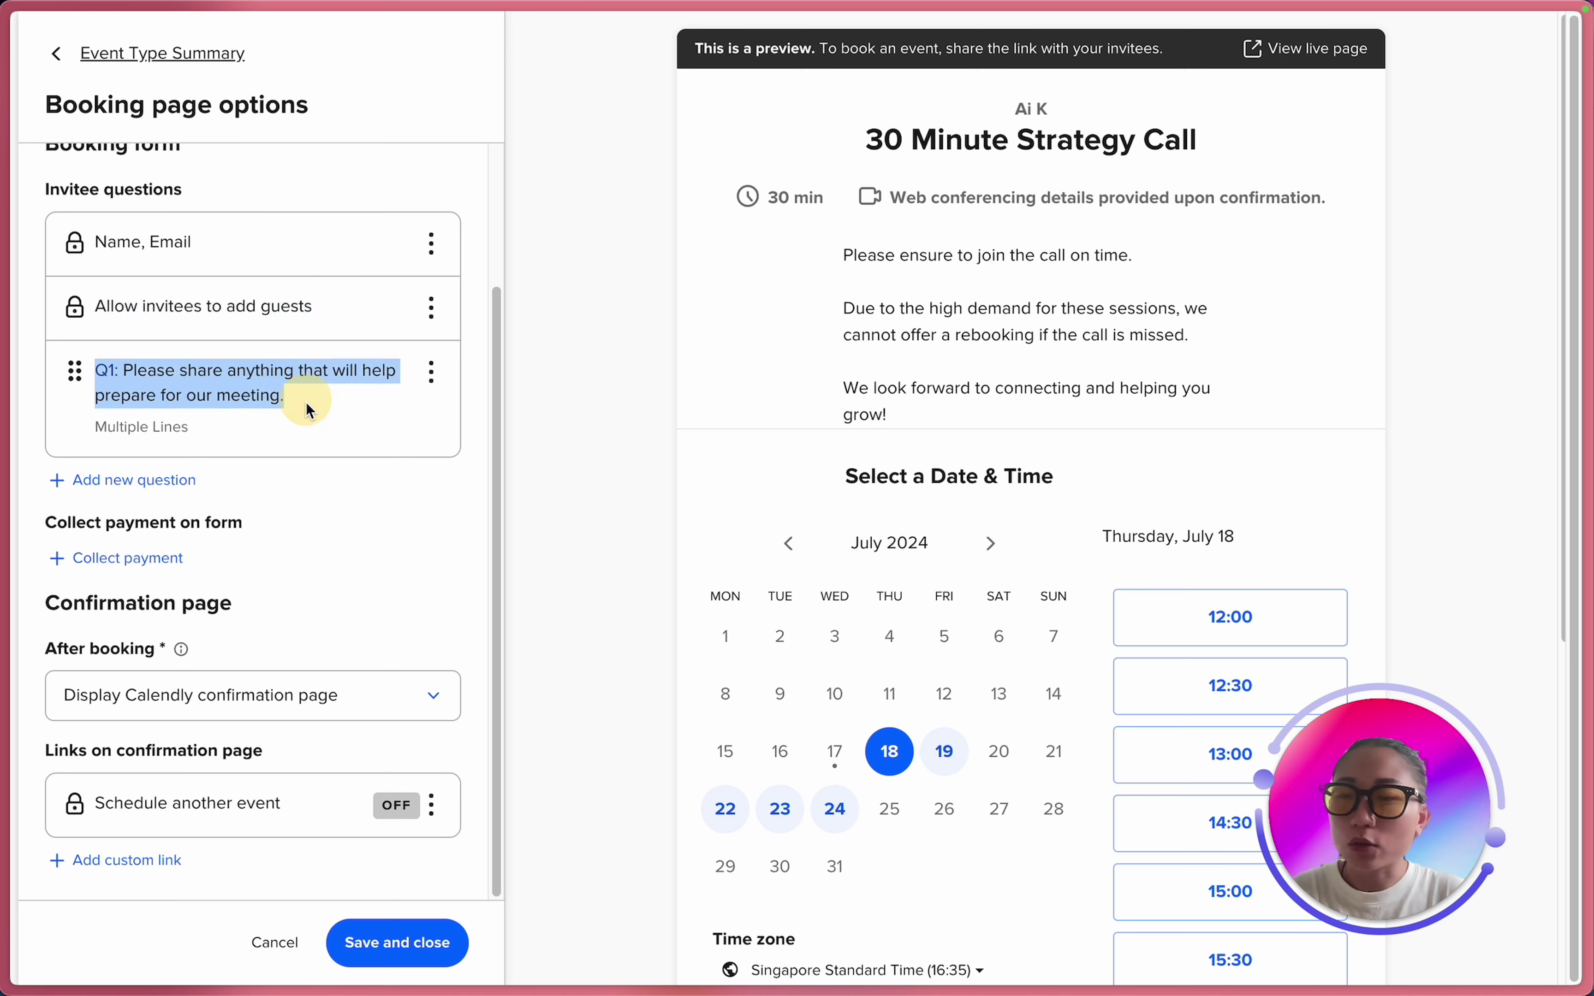
{"action": "left_click", "coordinate": [304, 408]}
{"action": "left_click_drag", "start_coordinate": [108, 371], "coordinate": [307, 397]}
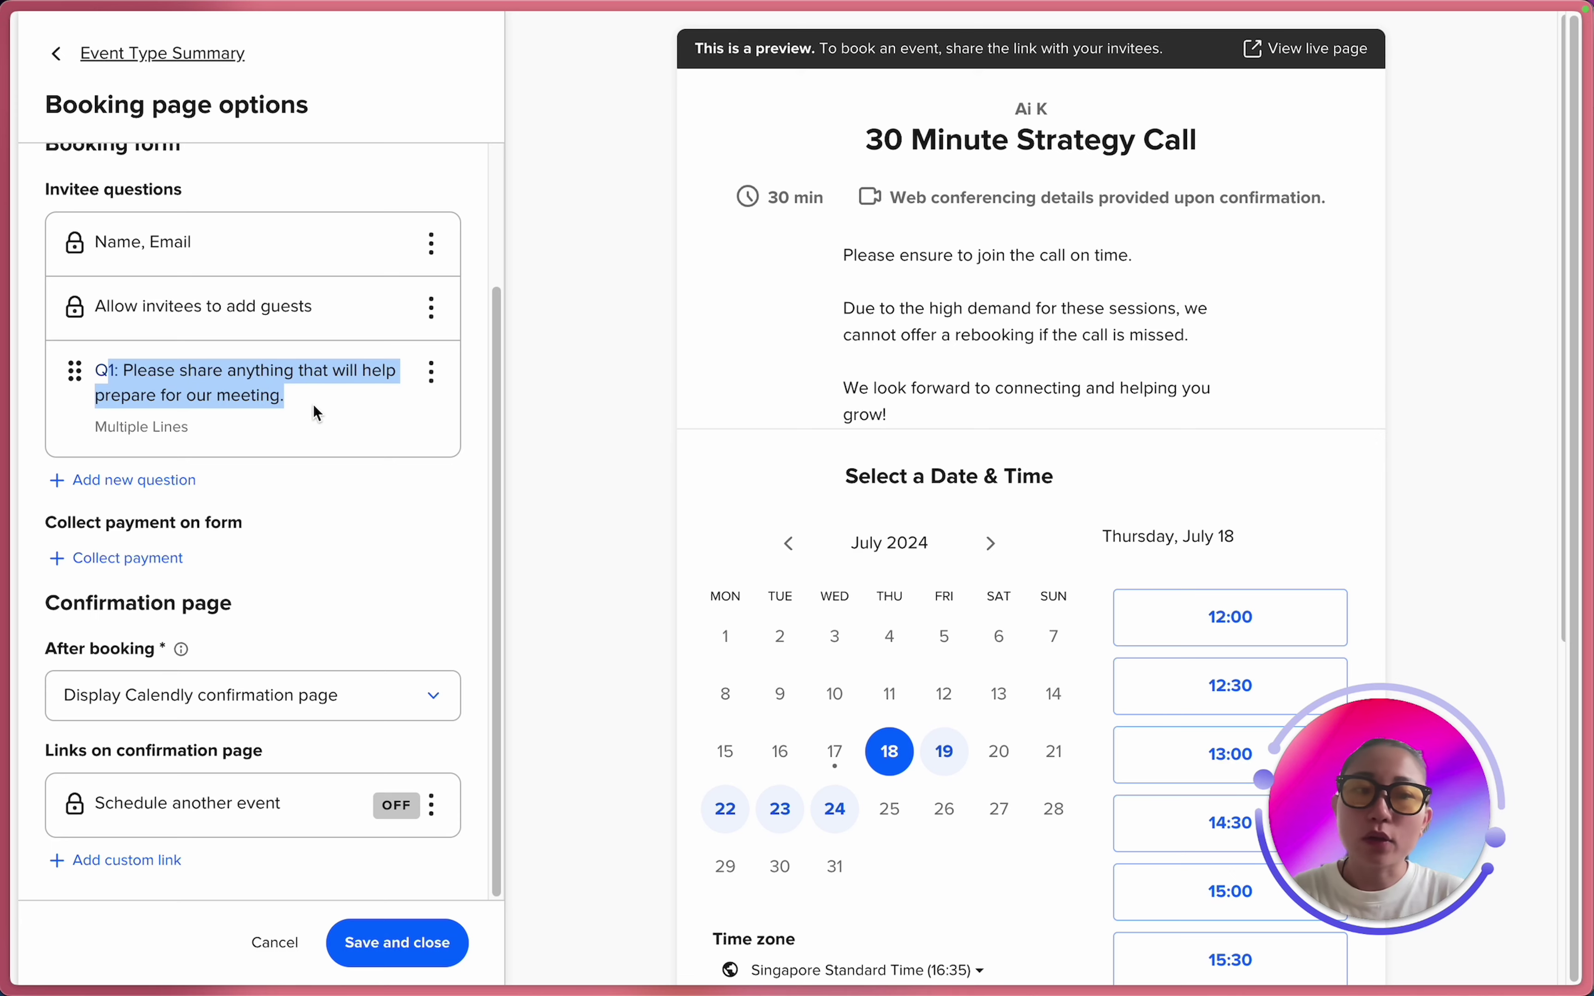
Add a required checkbox question "By booking this call, I understand that I must cancel or reschedule at least 12 hours in advance." with option "I agree".
{"action": "left_click", "coordinate": [135, 470]}
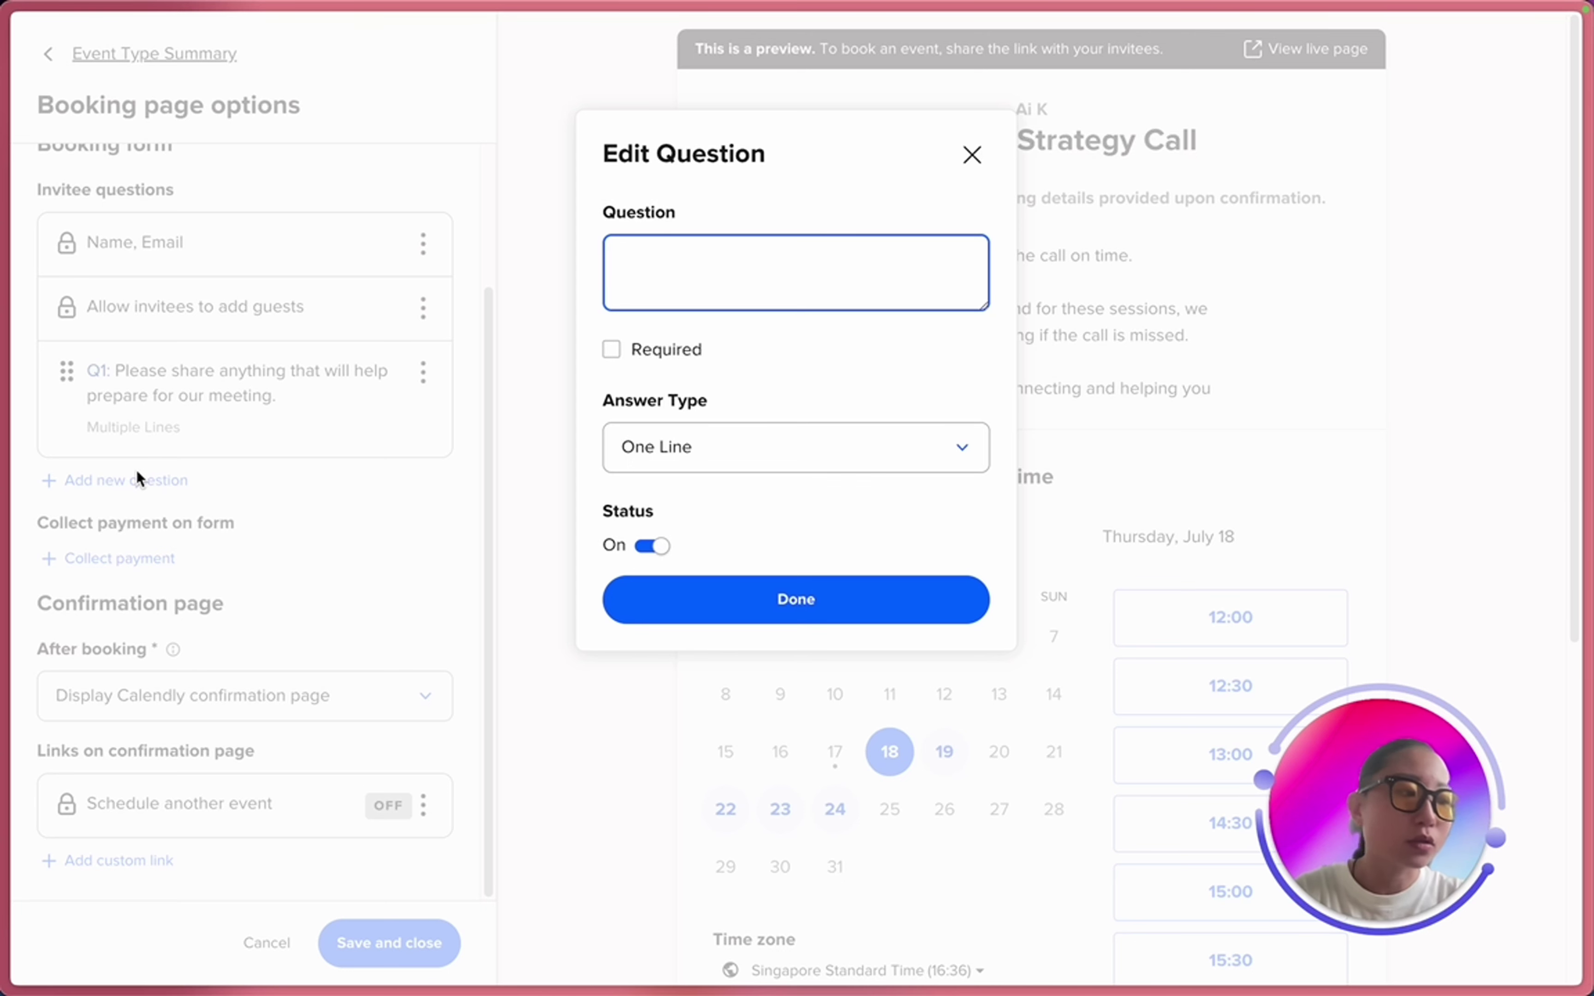
{"action": "type", "text": "\"By booking this call, I understand that I must cancel or reschedule at least 12 hours in advance.\""}
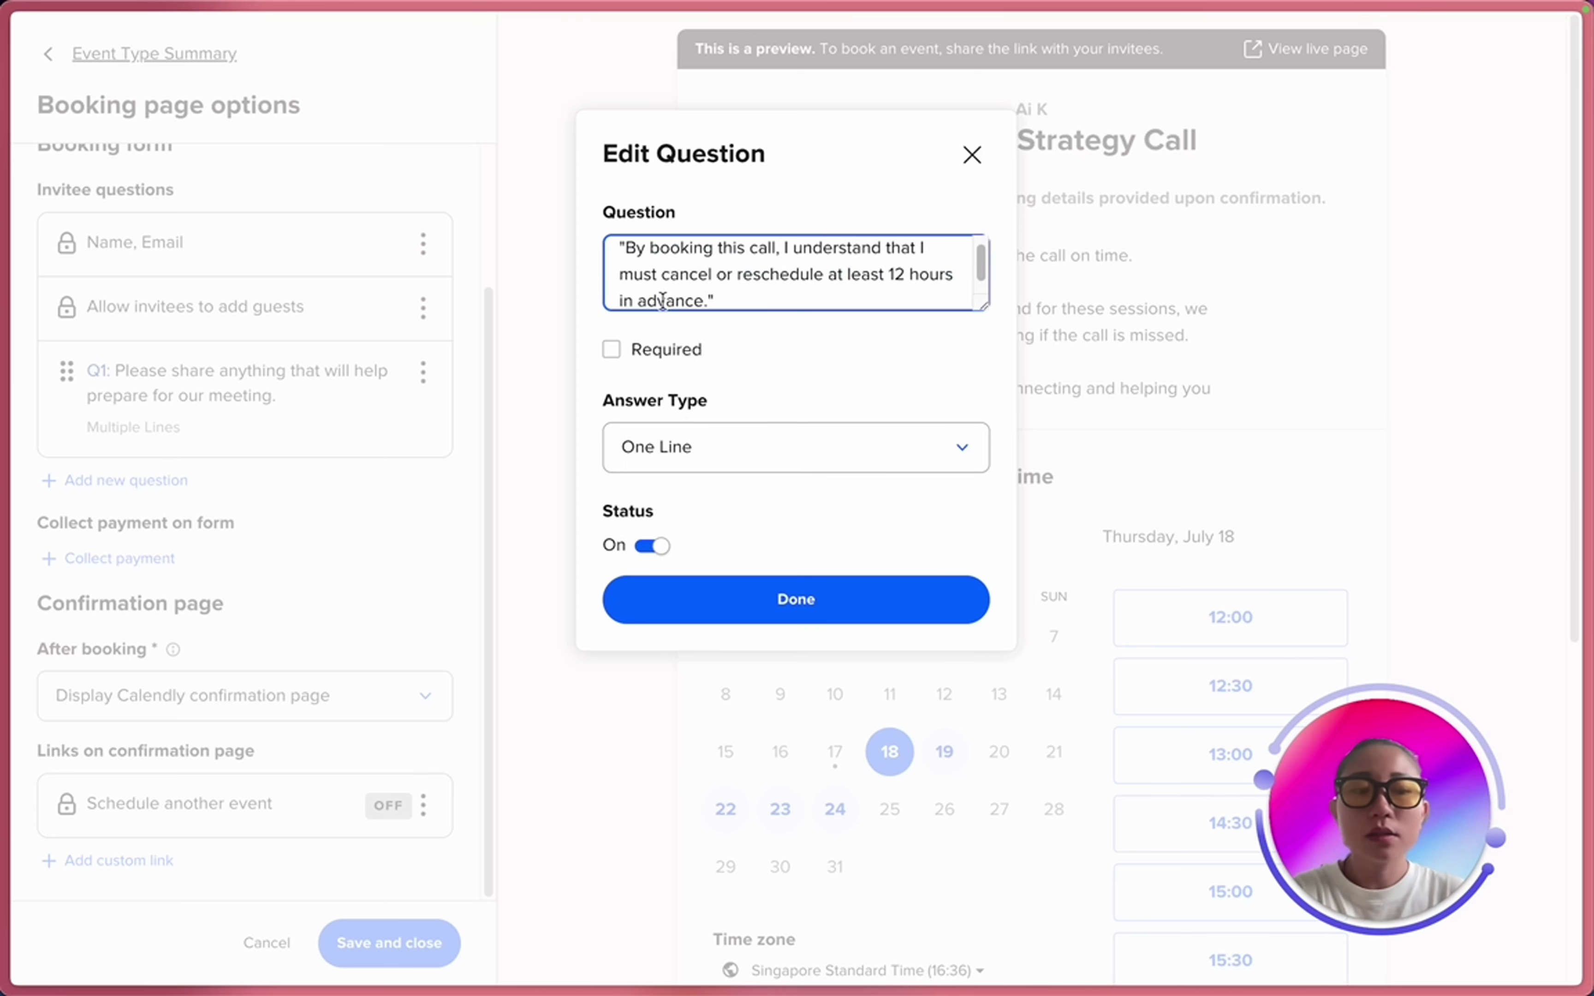
{"action": "key", "text": "Delete"}
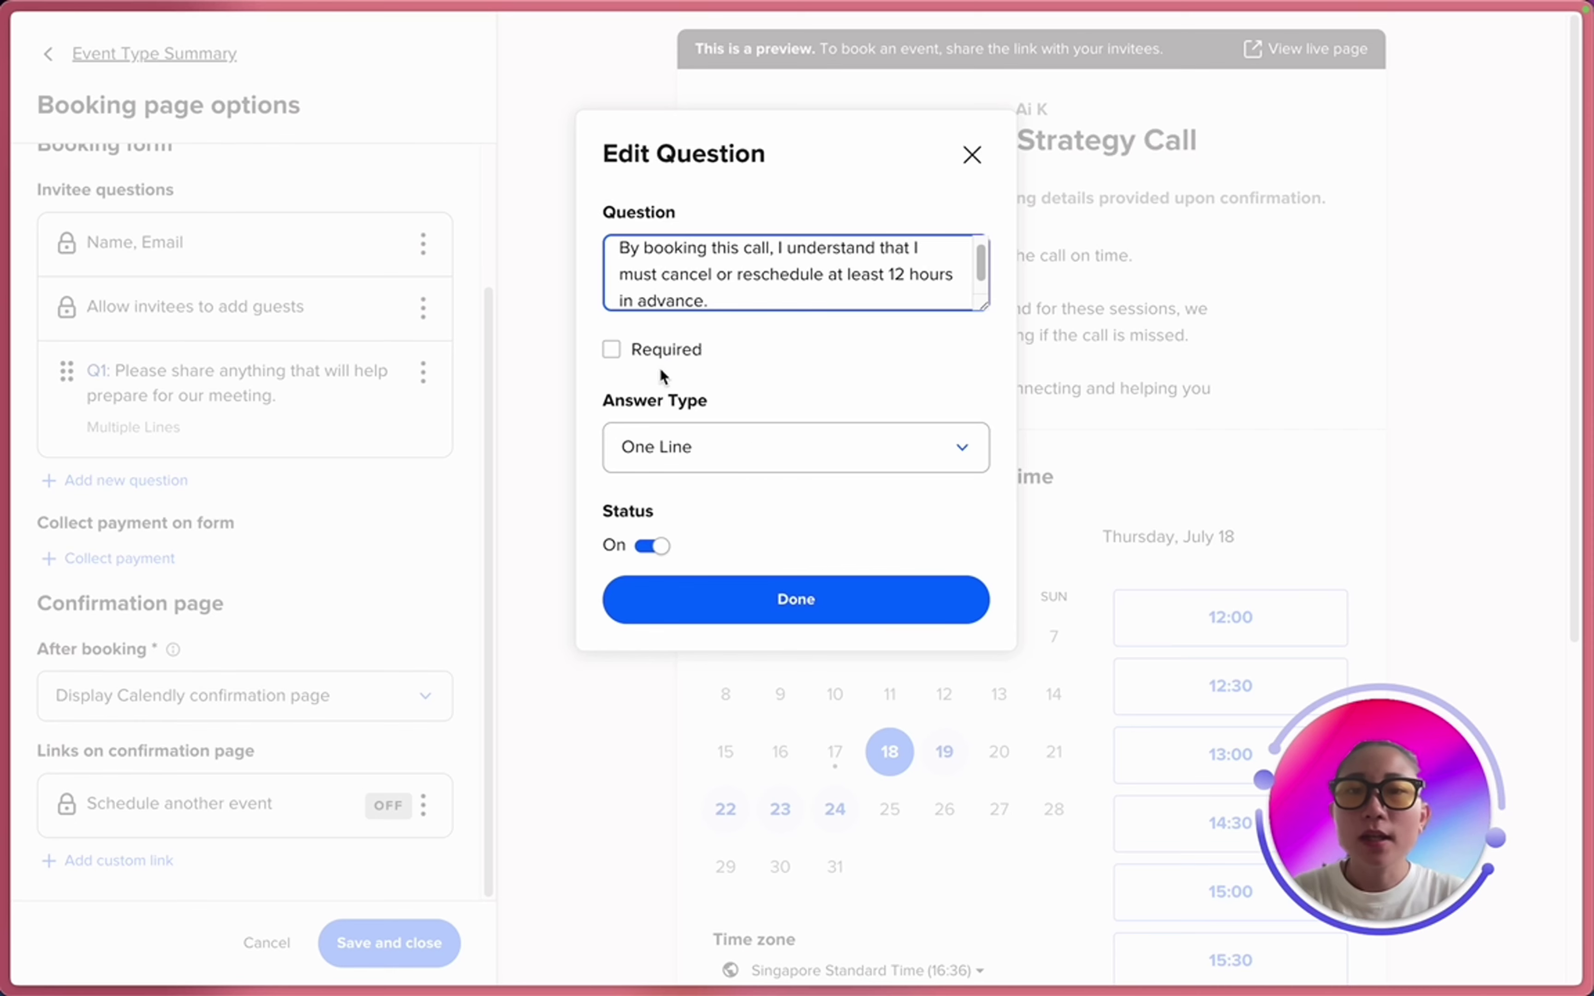
{"action": "left_click", "coordinate": [683, 446]}
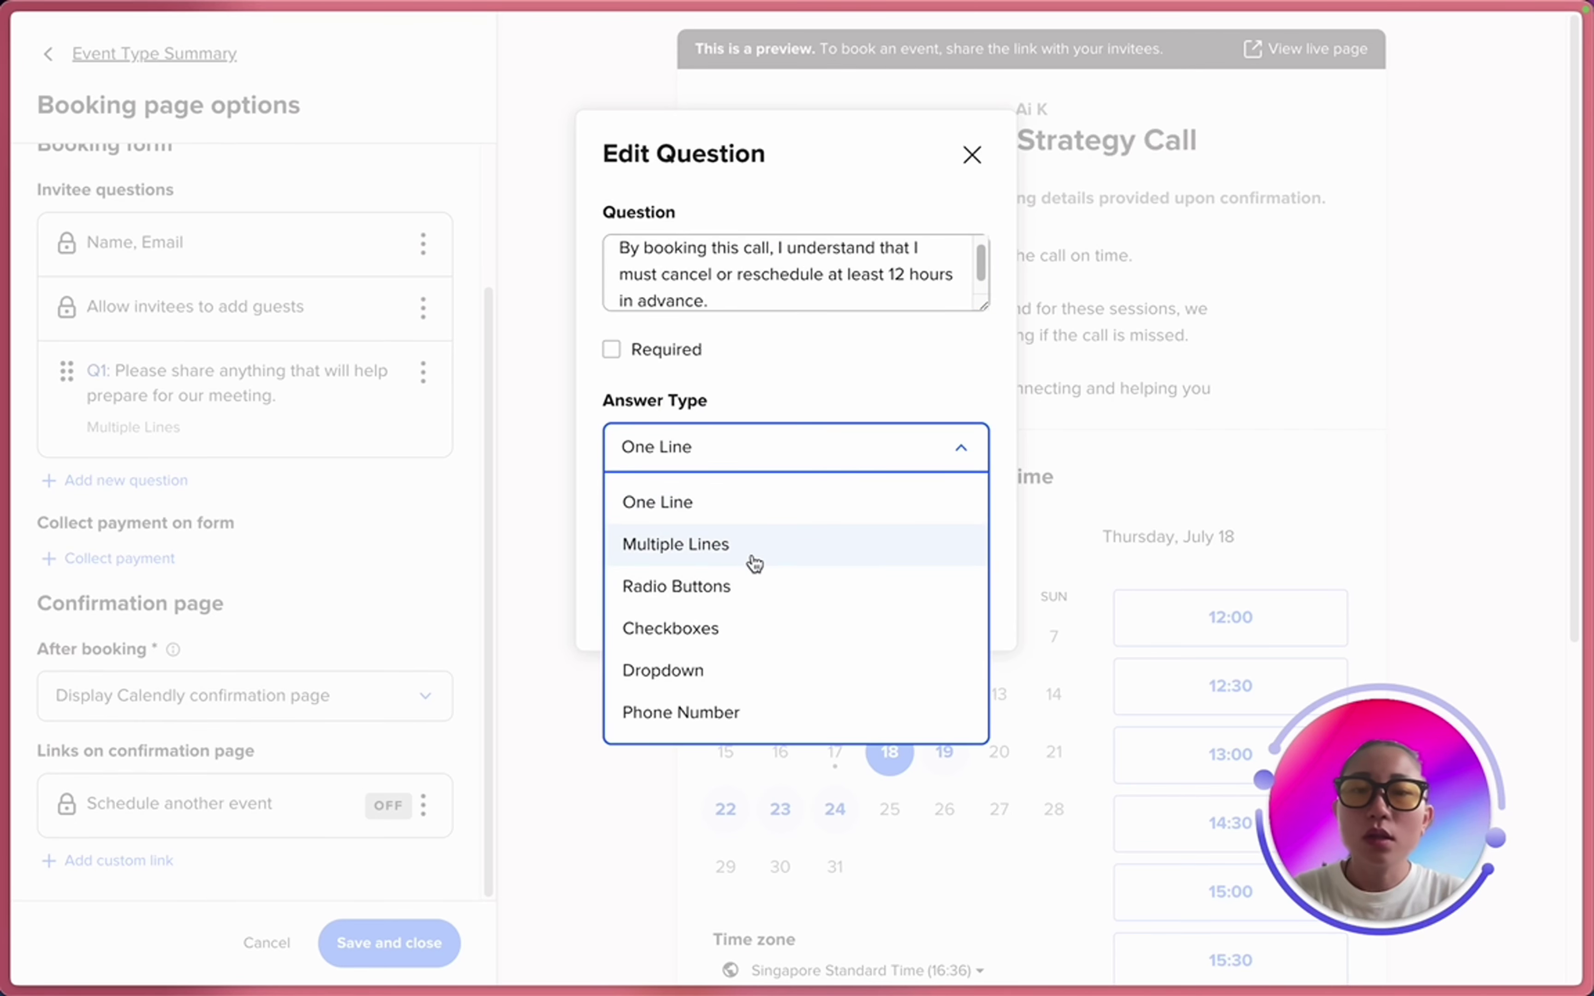
{"action": "left_click", "coordinate": [755, 611]}
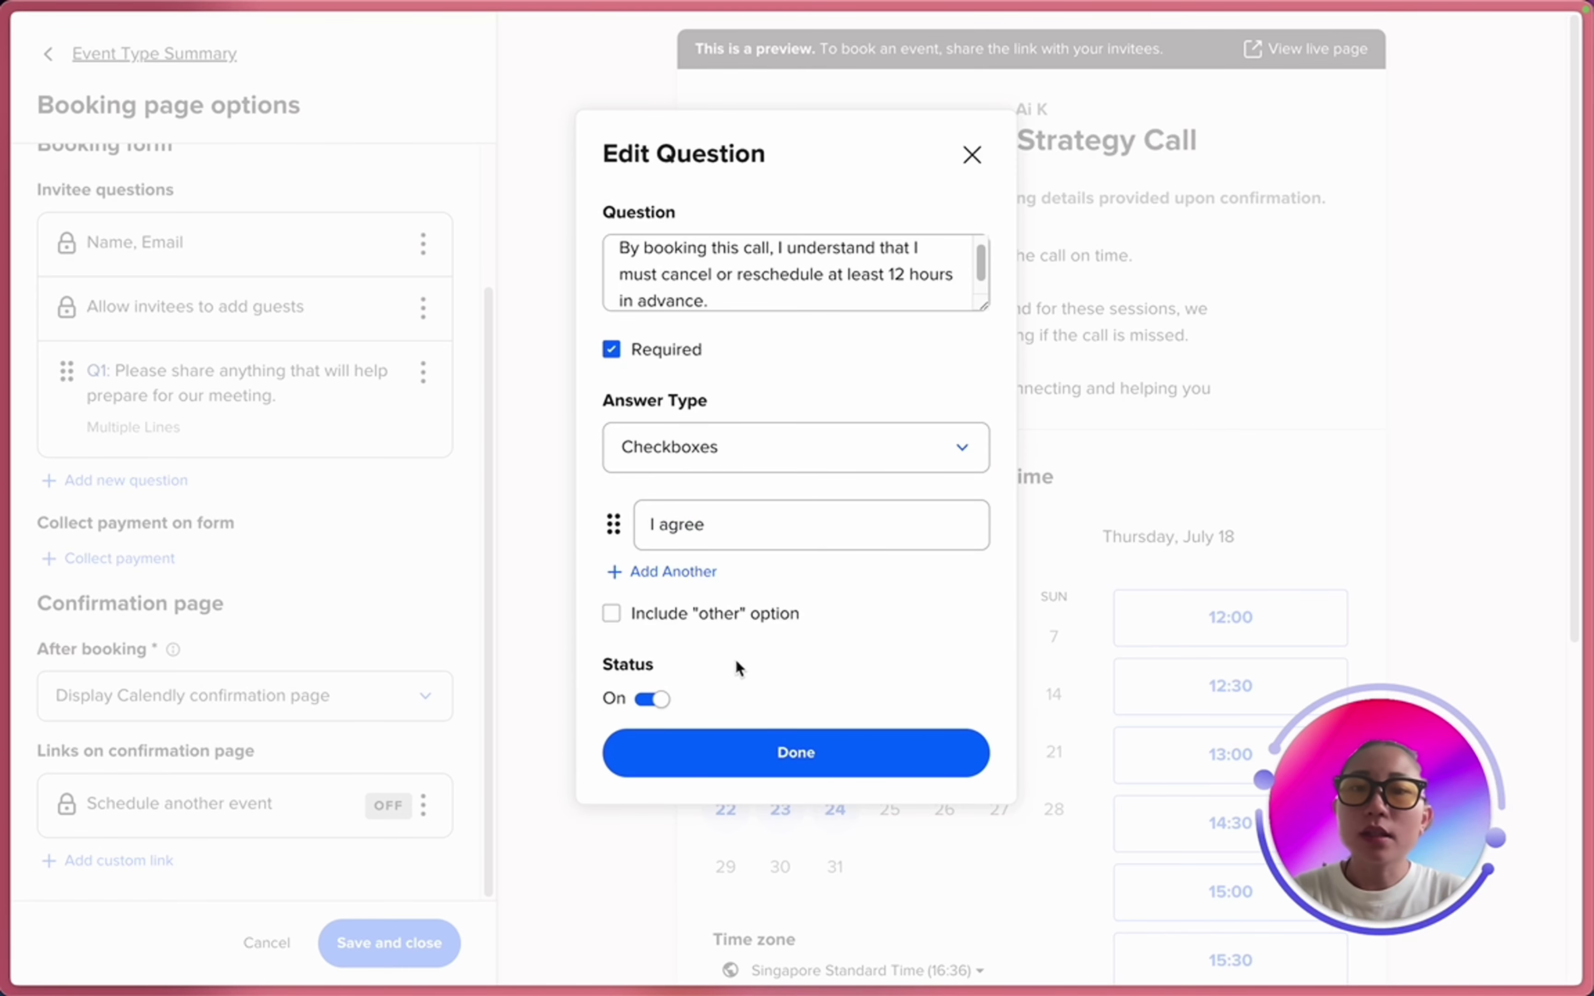
{"action": "left_click", "coordinate": [695, 750]}
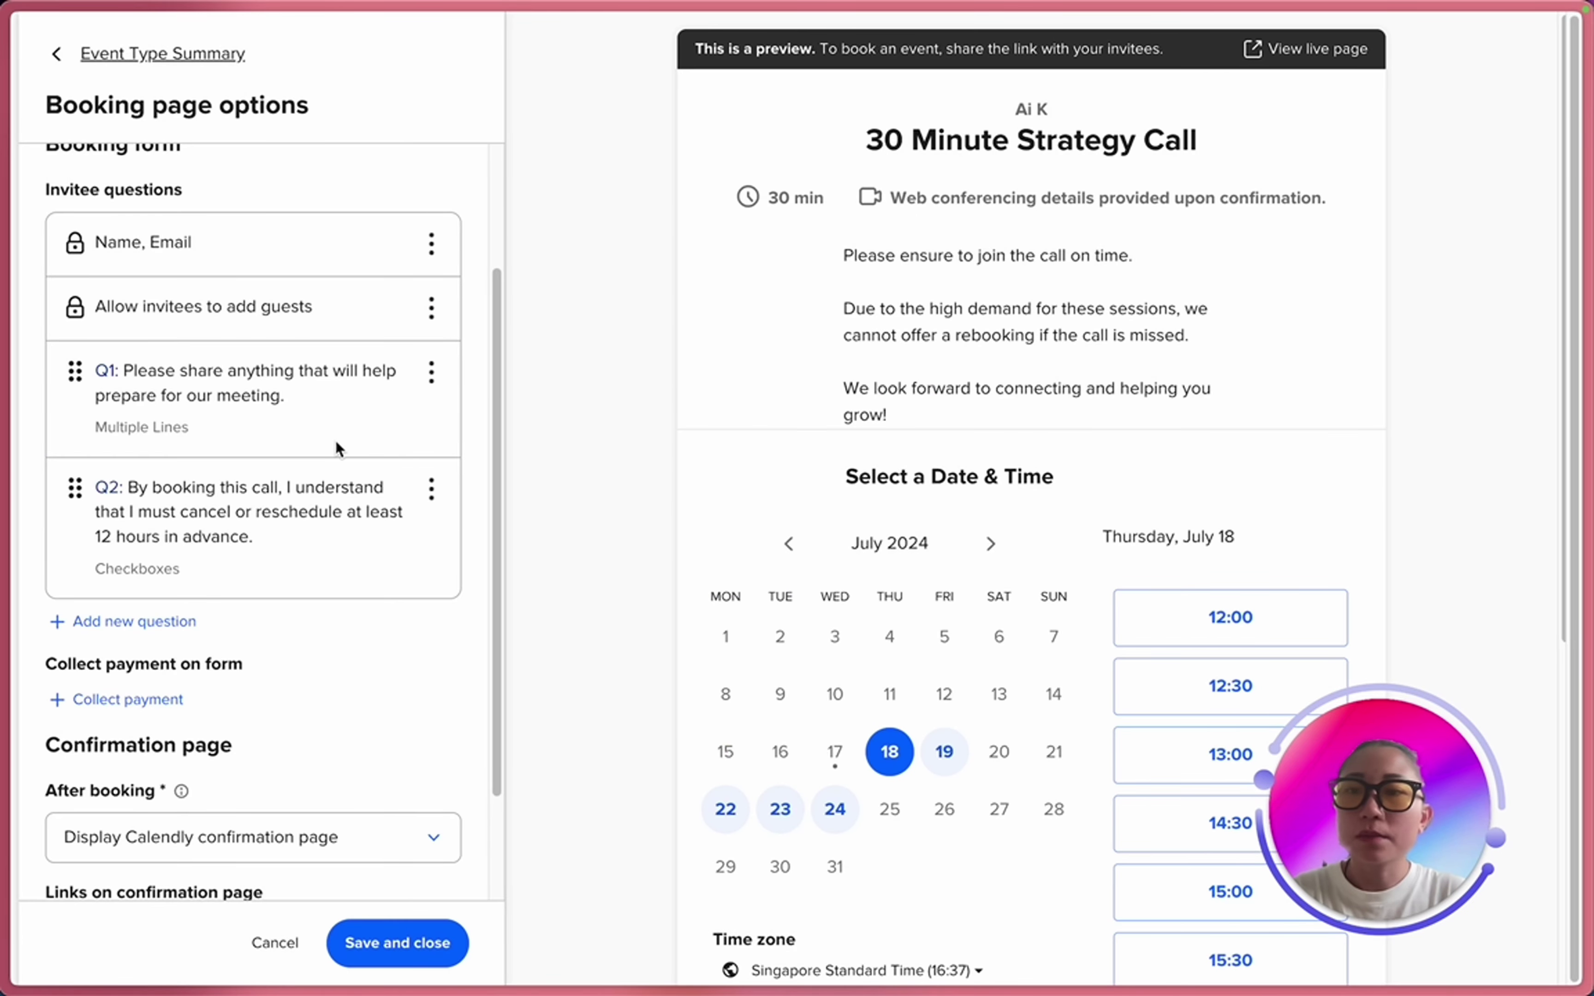
Check the after-booking choices for the confirmation page and save the booking page options.
{"action": "scroll", "coordinate": [297, 565], "scroll_direction": "down", "scroll_amount": 2}
{"action": "left_click", "coordinate": [296, 697]}
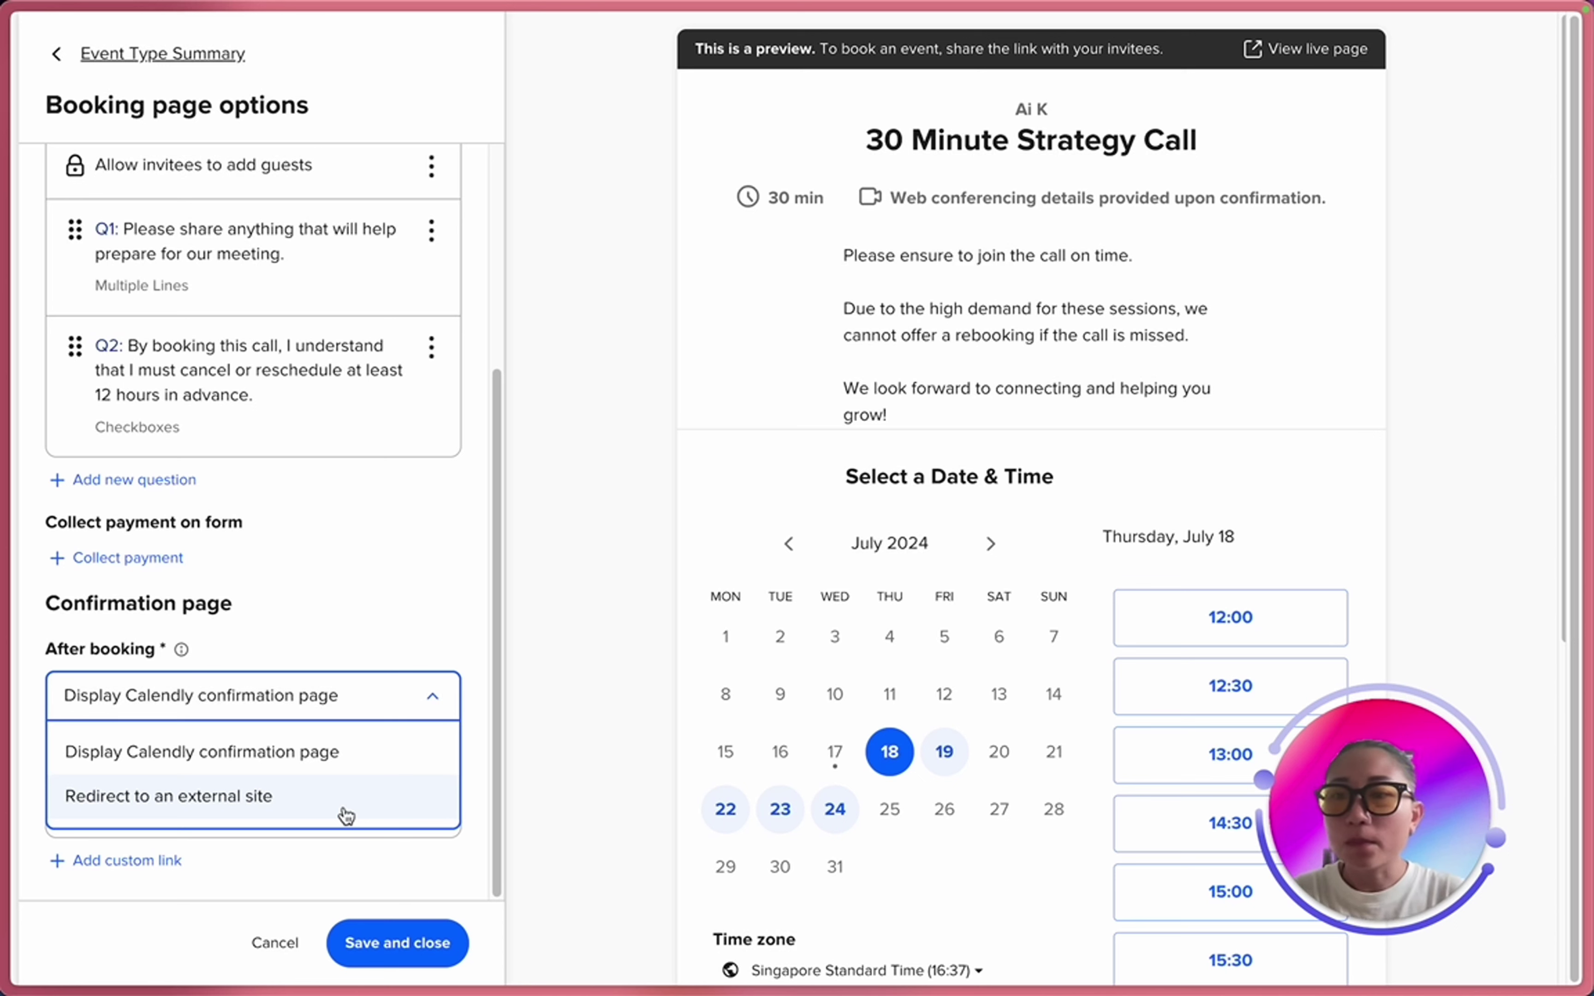
{"action": "left_click", "coordinate": [378, 858]}
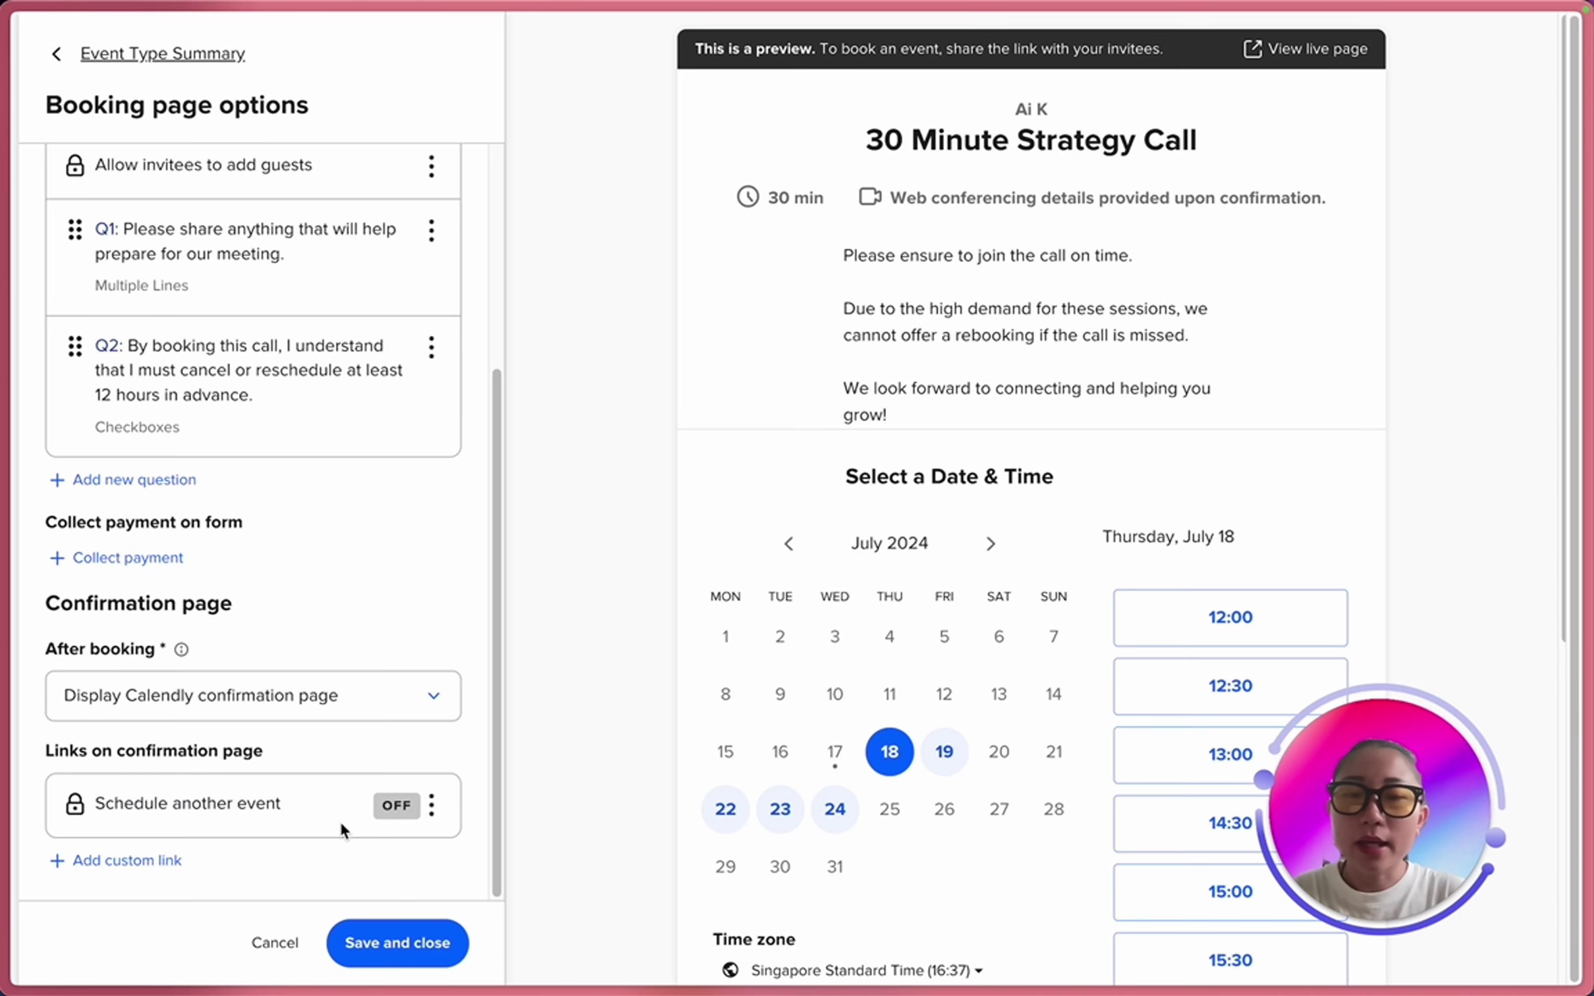
{"action": "left_click", "coordinate": [354, 946]}
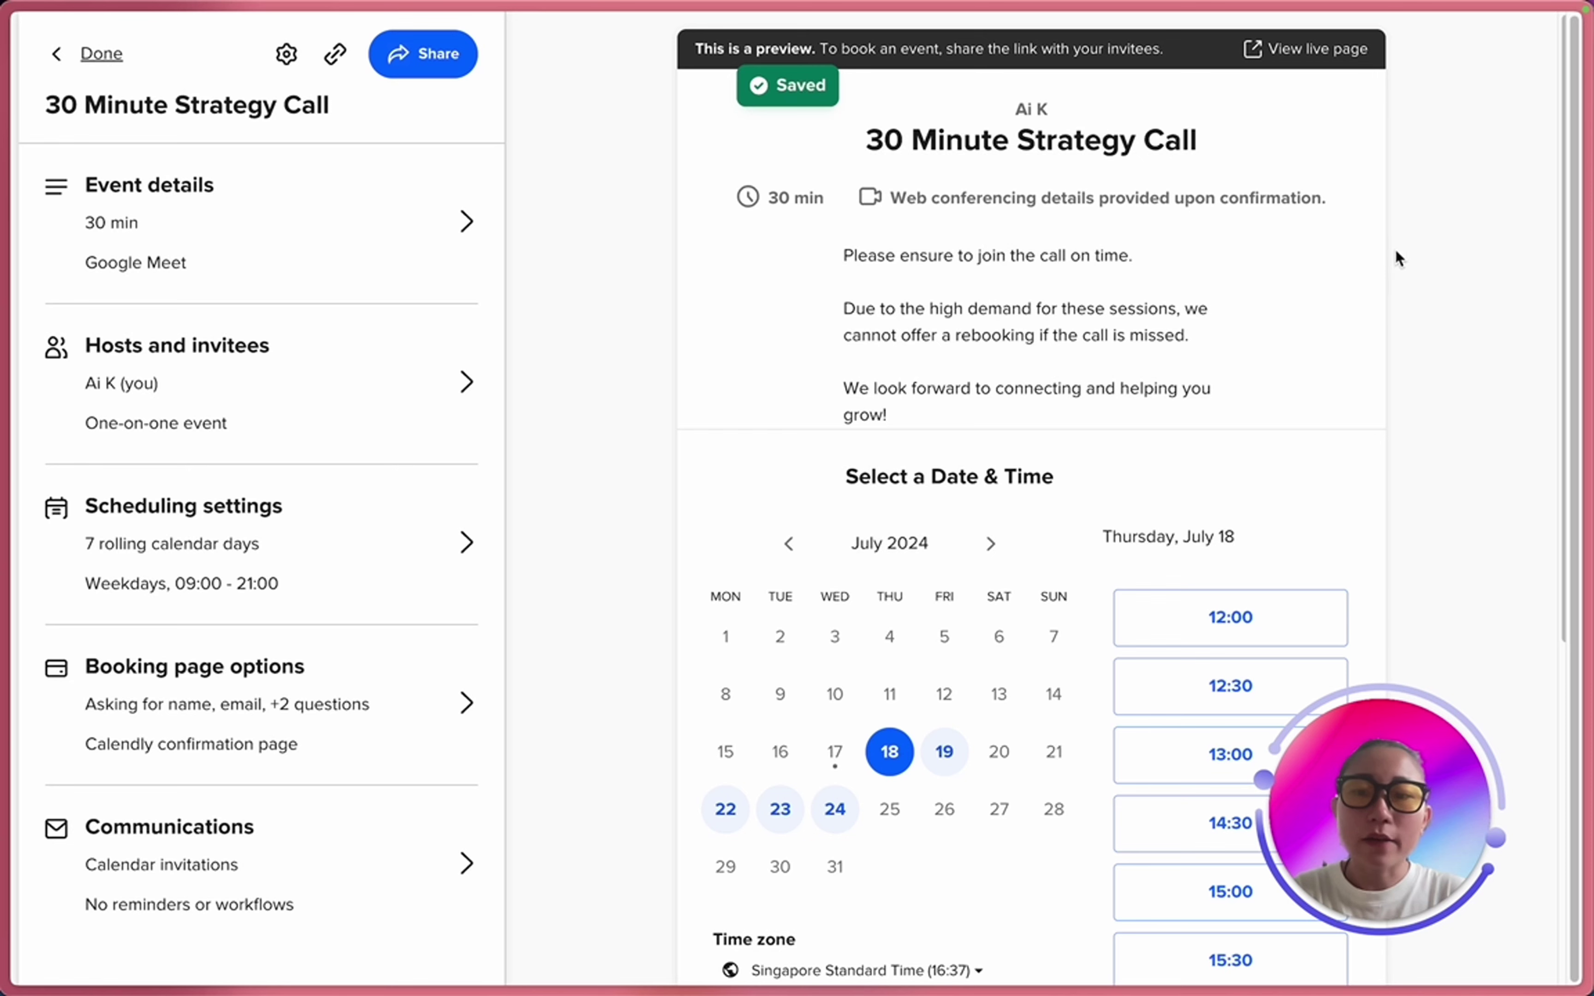
Open the live booking page and choose the 12:00 slot on Thursday, July 18 to reach the details form.
{"action": "left_click", "coordinate": [1315, 49]}
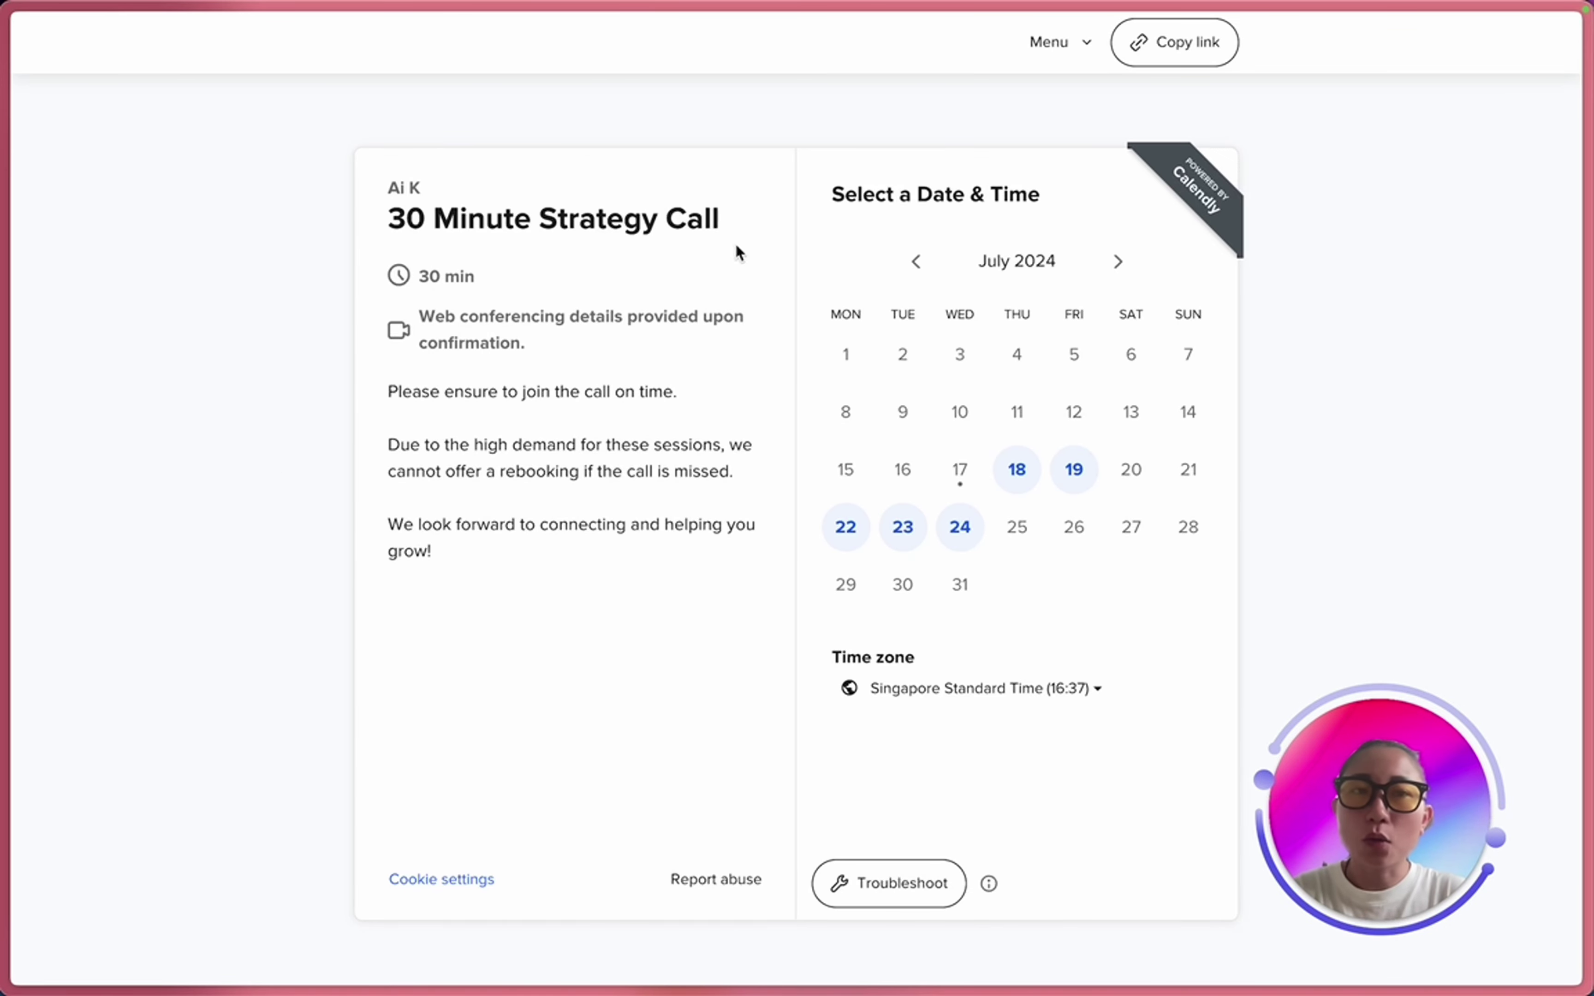
{"action": "left_click", "coordinate": [1005, 485]}
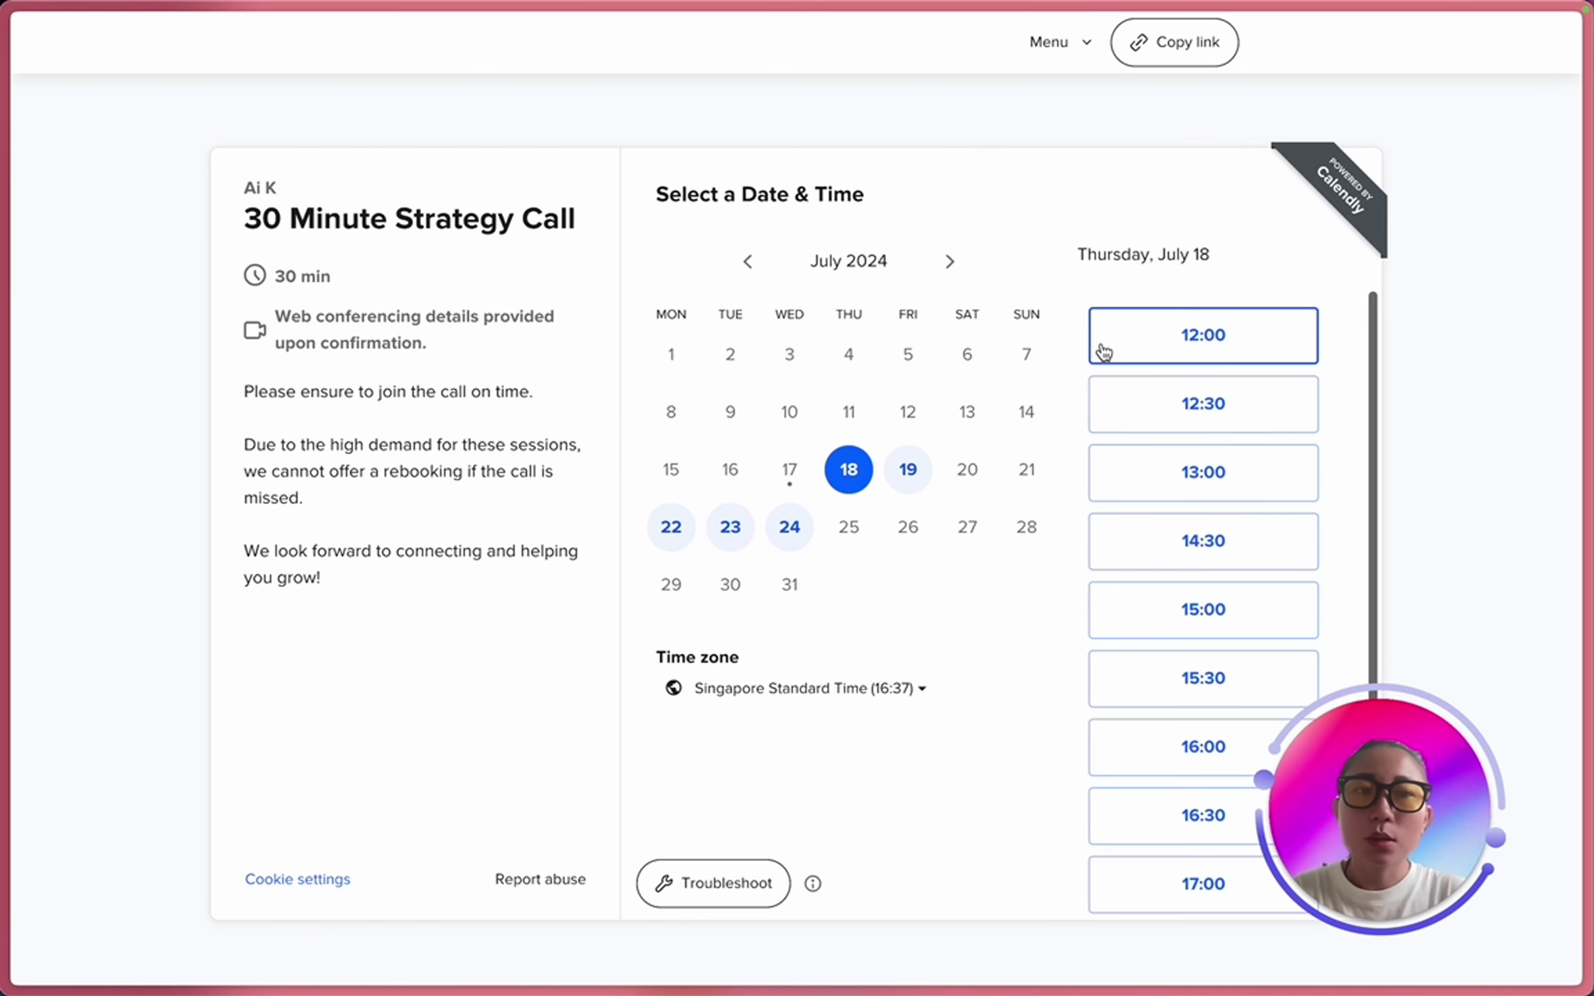
{"action": "left_click", "coordinate": [1111, 352]}
{"action": "left_click", "coordinate": [1265, 337]}
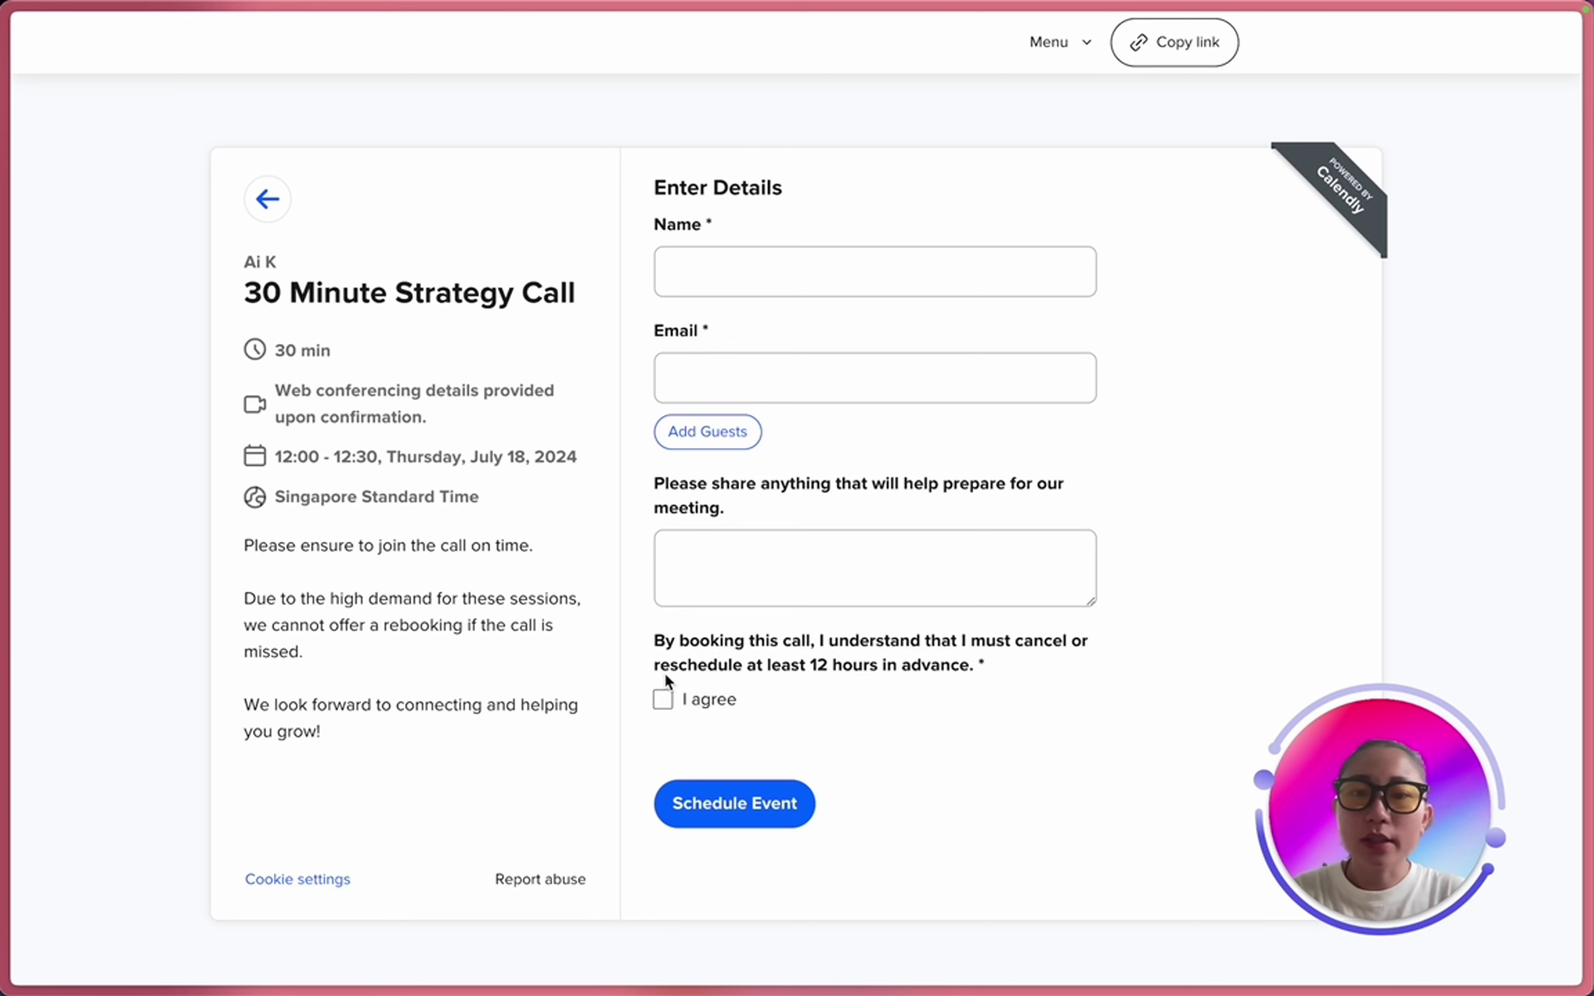
Examine the required fields and try the "I agree" checkbox on the live booking form, then return to the date selection.
{"action": "left_click_drag", "start_coordinate": [655, 641], "coordinate": [1028, 664]}
{"action": "left_click", "coordinate": [775, 251]}
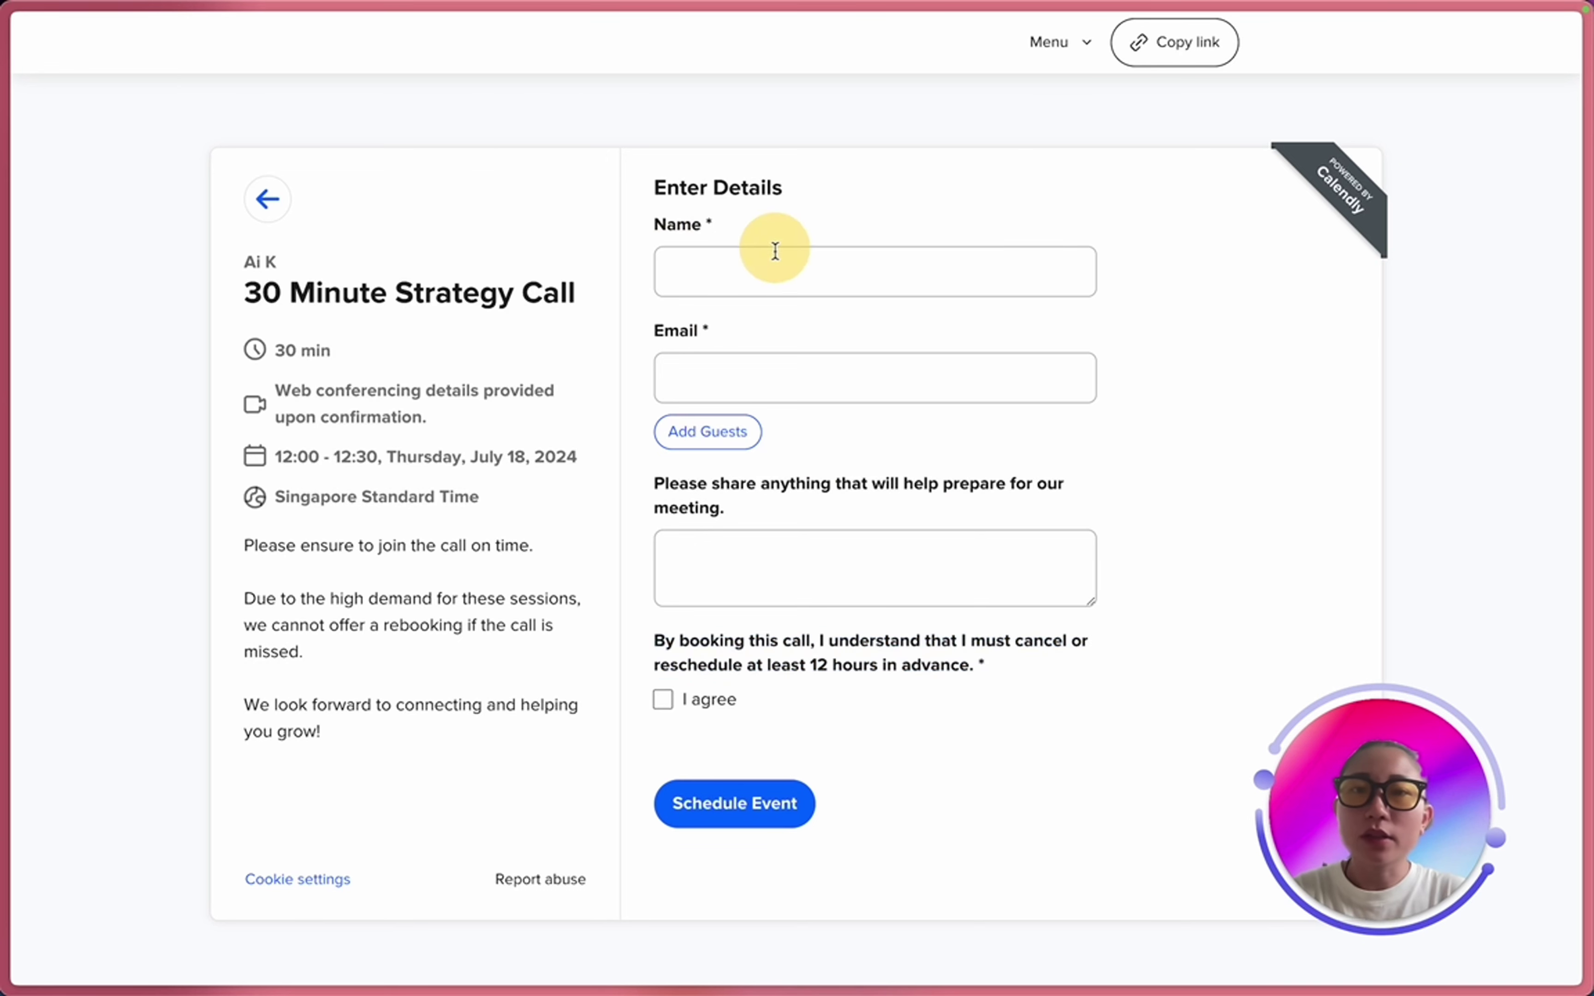
{"action": "key", "text": "ctrl+a"}
{"action": "left_click", "coordinate": [710, 320]}
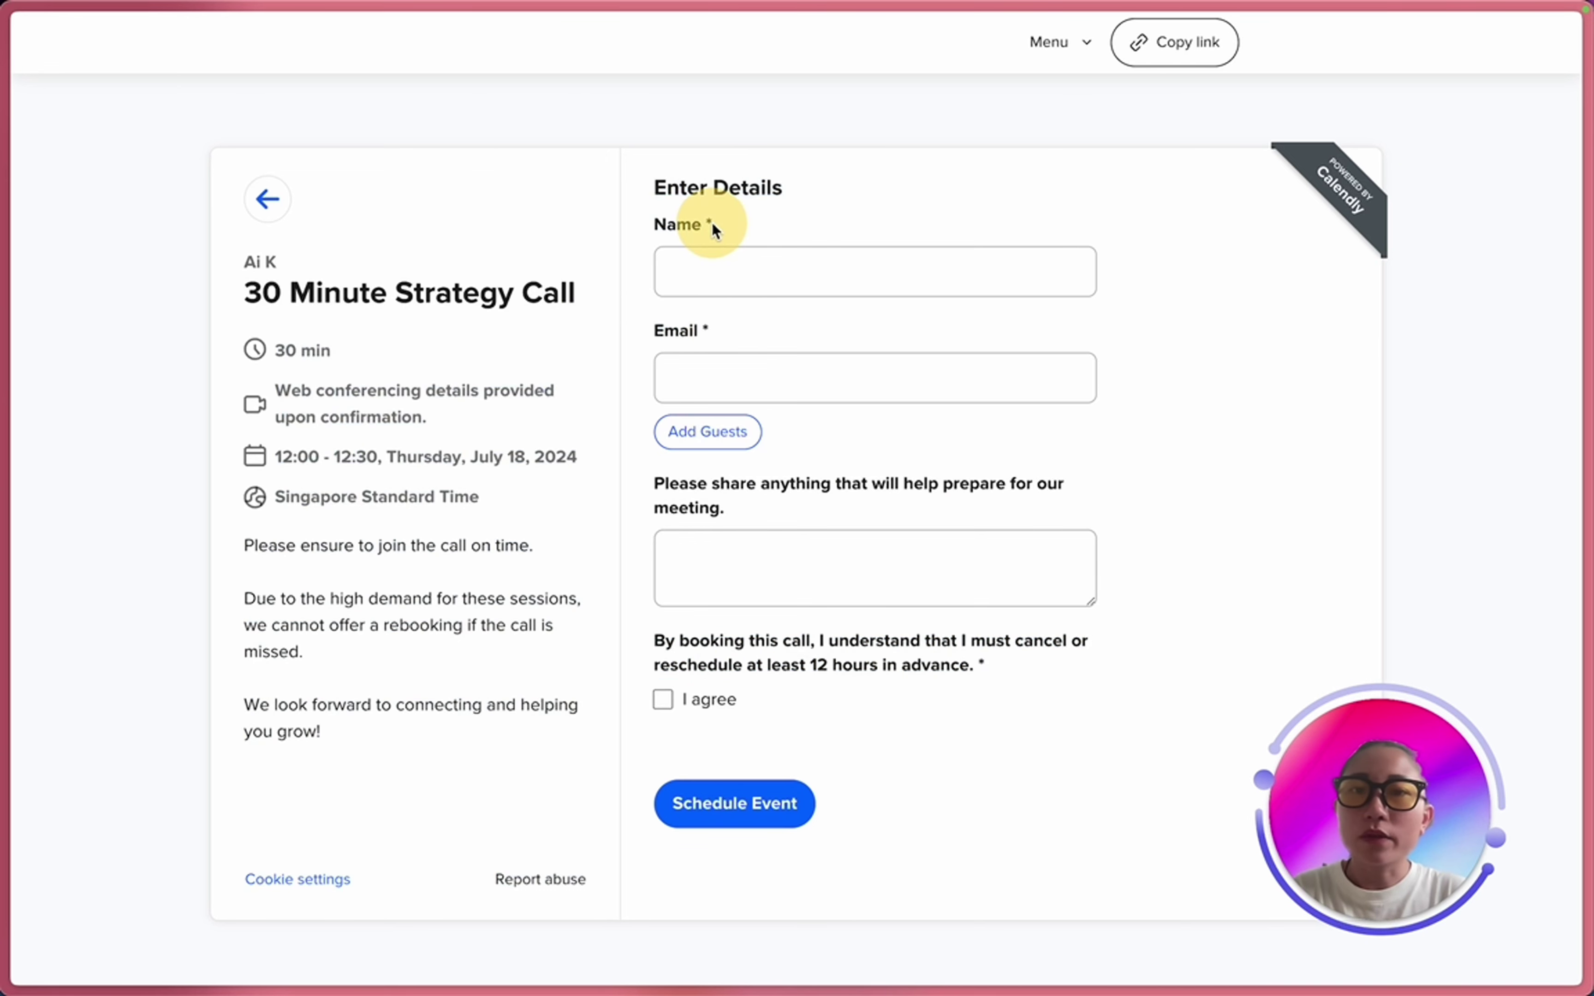
{"action": "left_click_drag", "start_coordinate": [702, 225], "coordinate": [731, 231]}
{"action": "left_click_drag", "start_coordinate": [695, 335], "coordinate": [731, 332]}
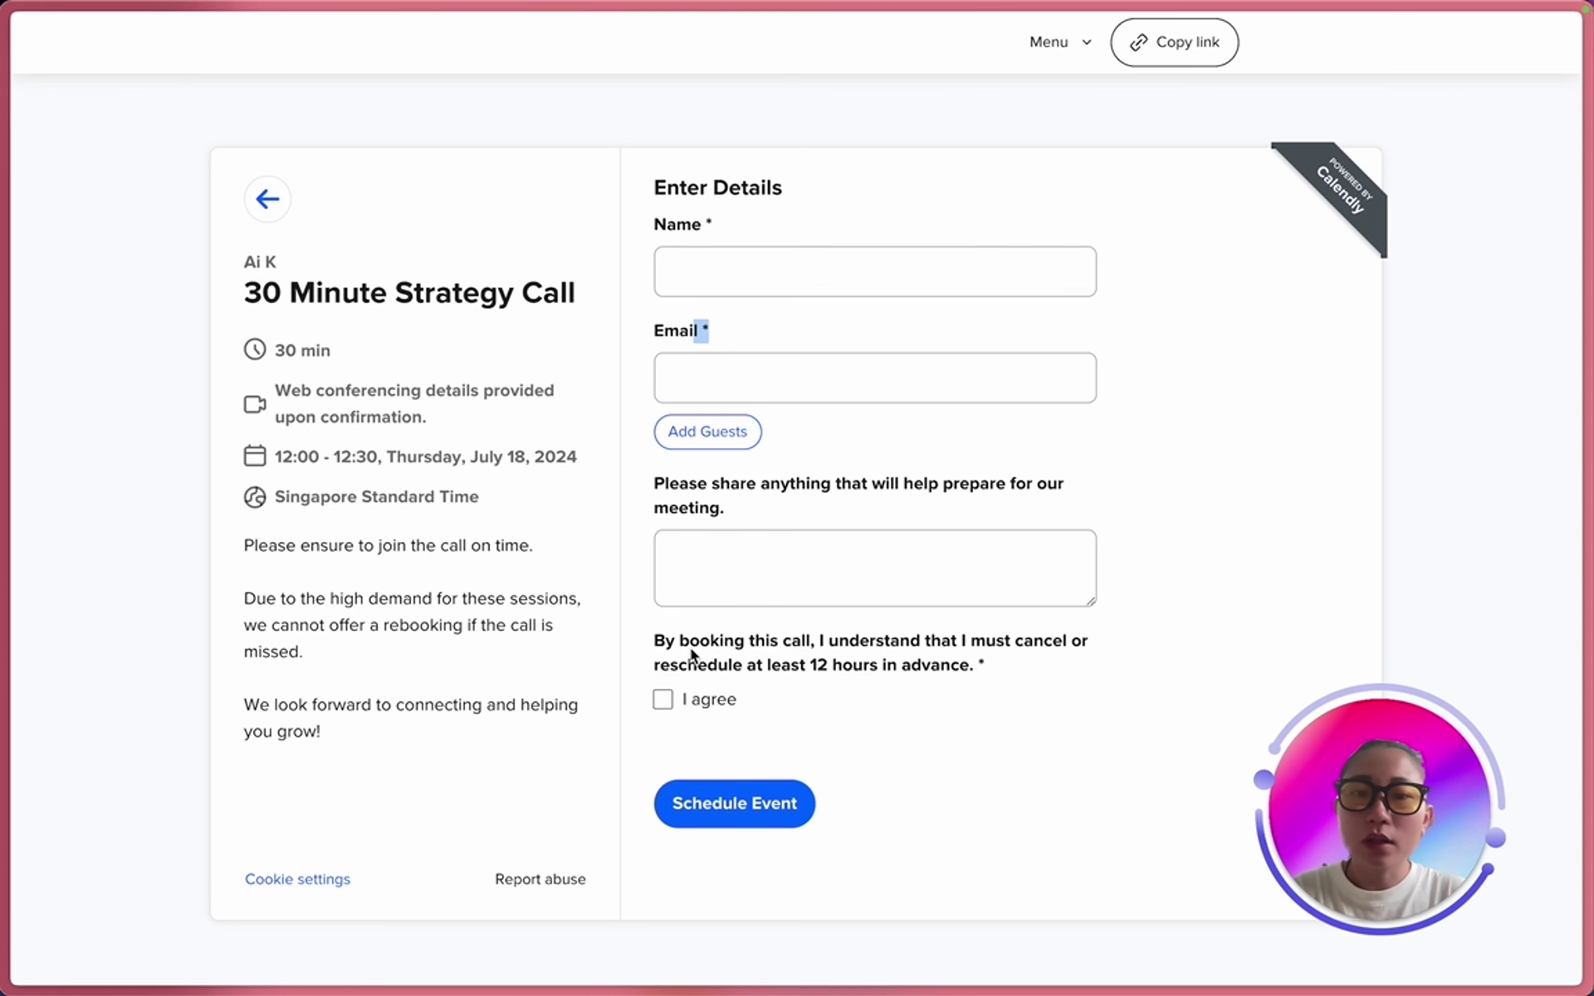
{"action": "left_click_drag", "start_coordinate": [752, 640], "coordinate": [988, 671]}
{"action": "left_click", "coordinate": [987, 669]}
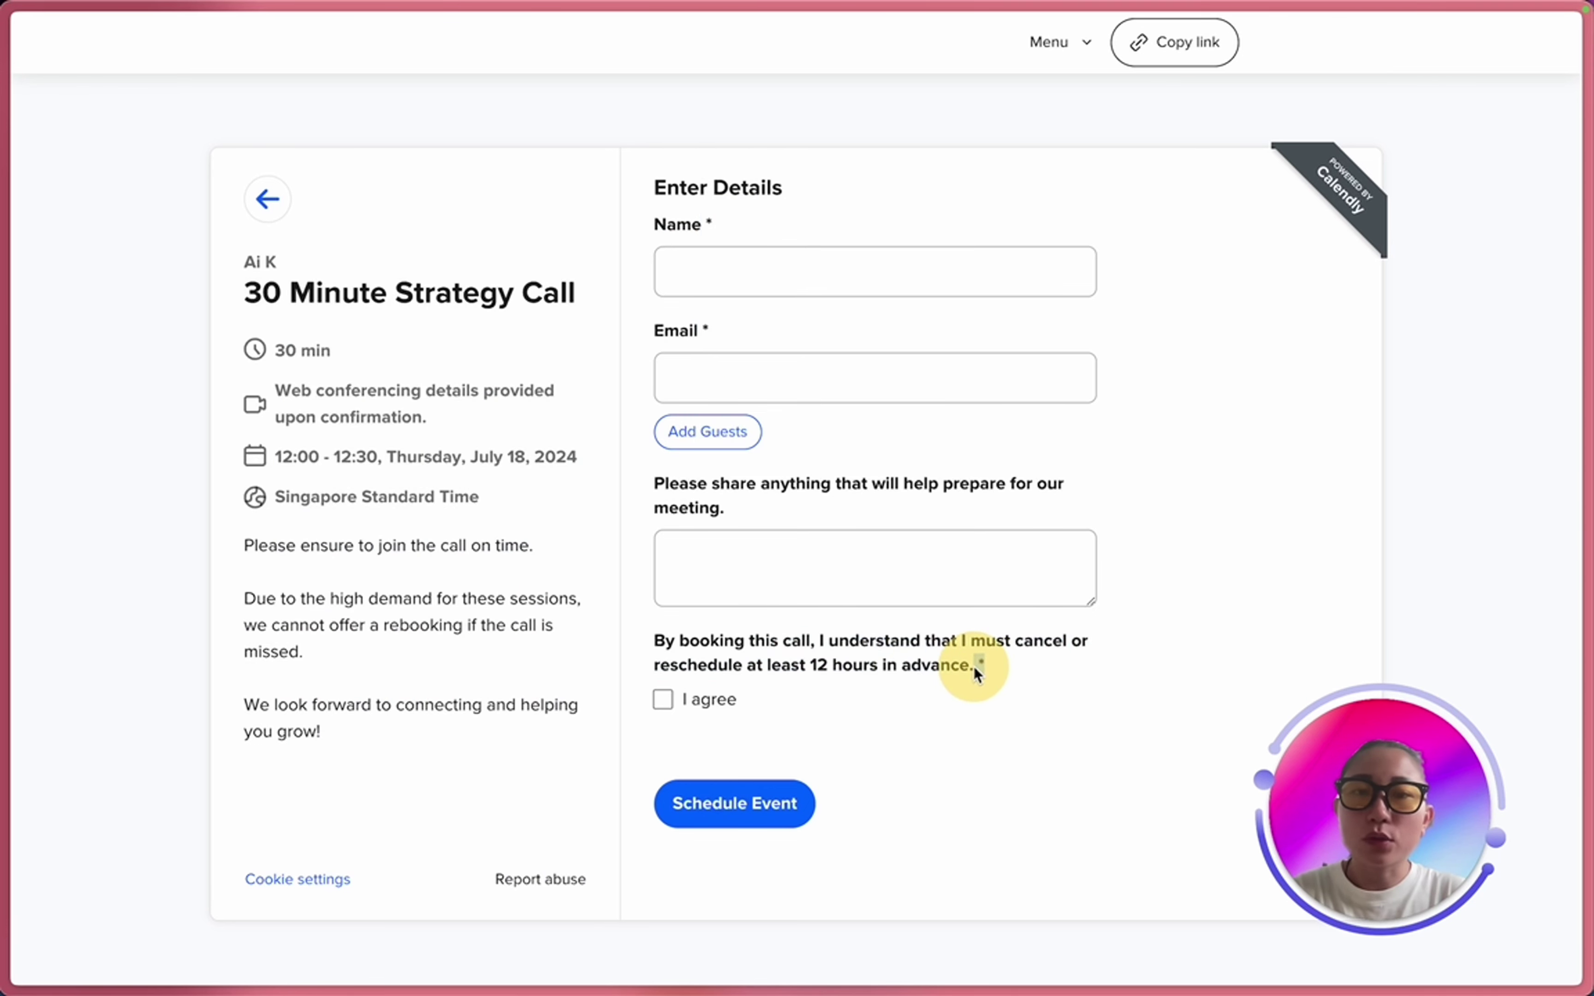
{"action": "left_click", "coordinate": [663, 699]}
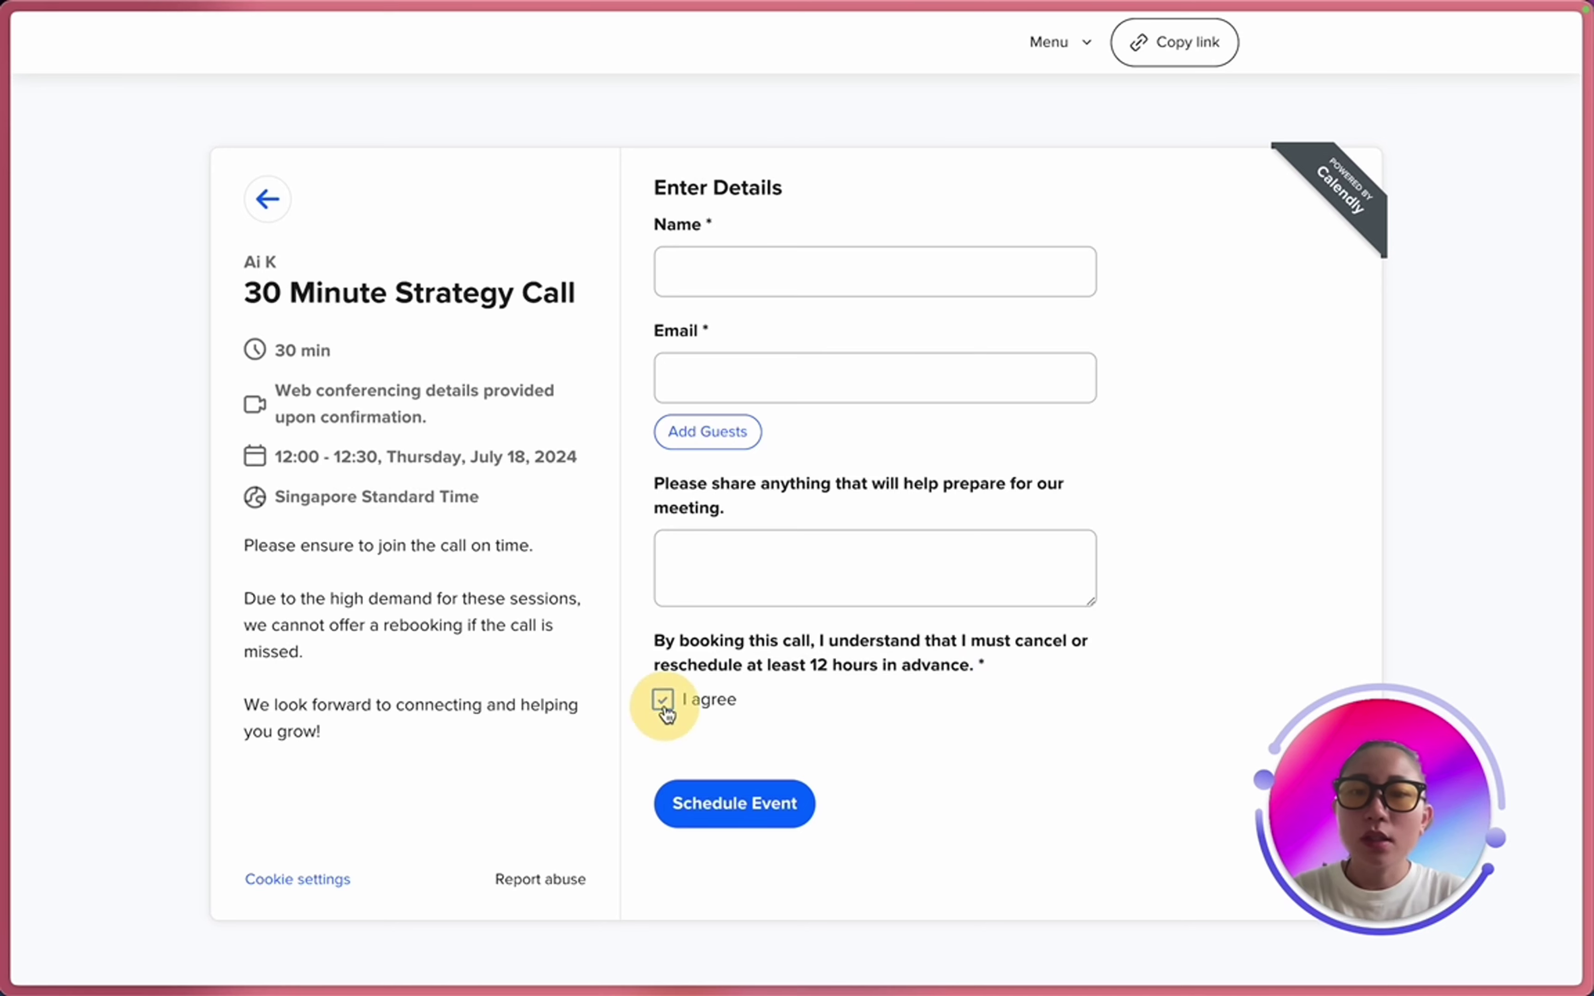
{"action": "left_click", "coordinate": [662, 701]}
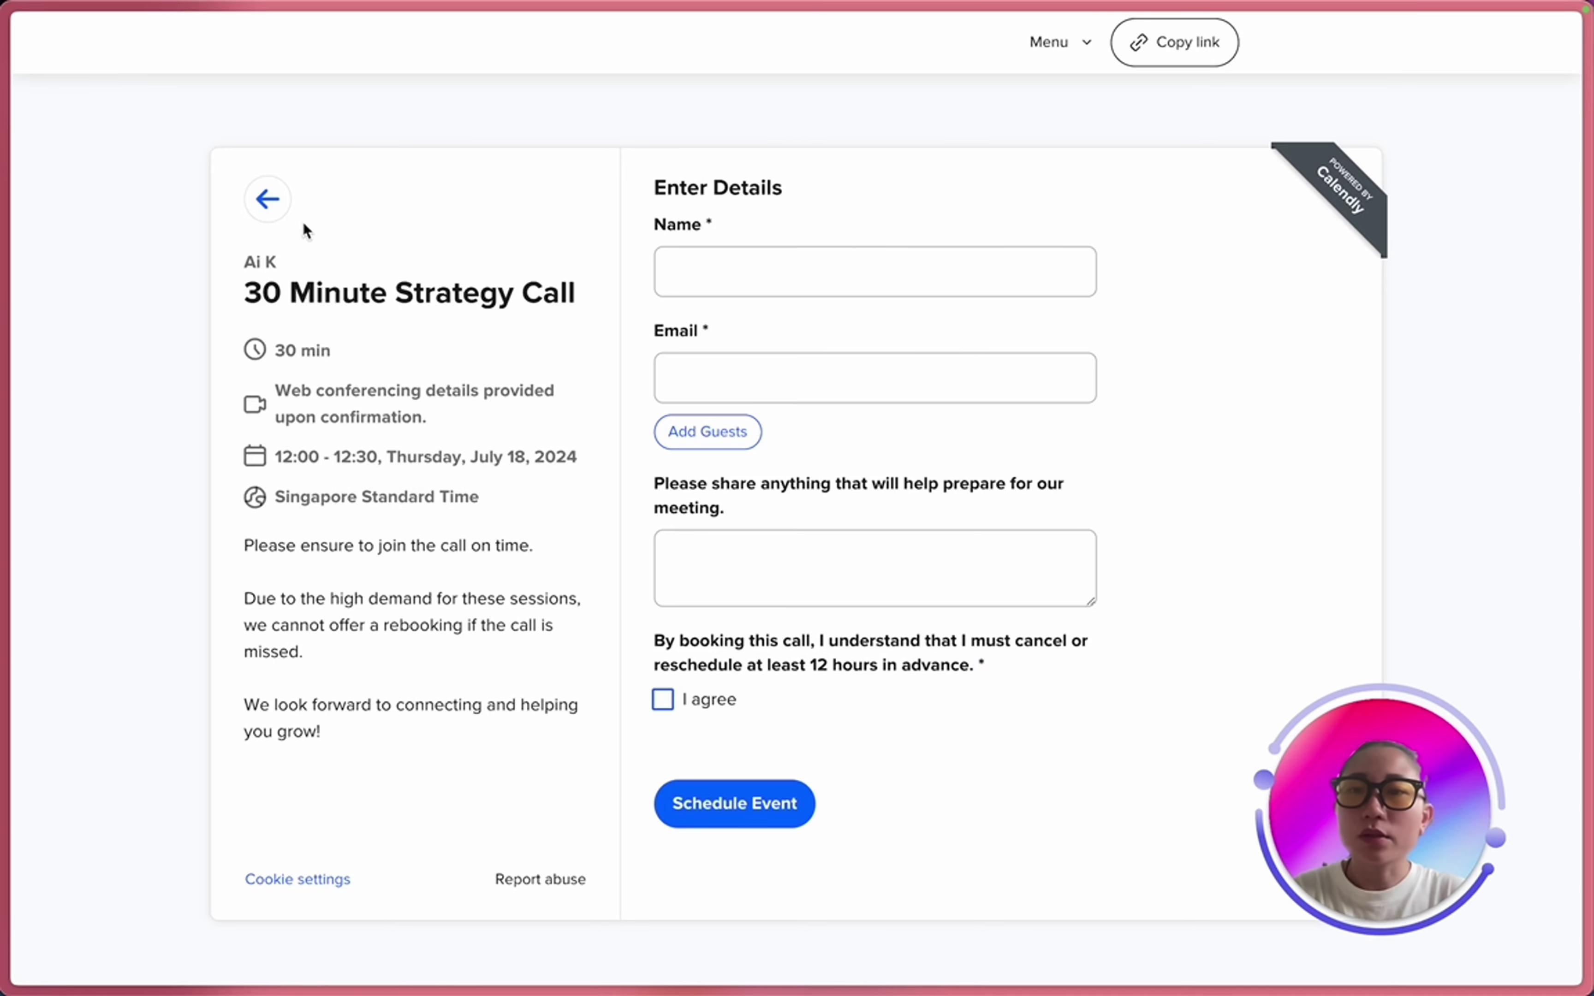
{"action": "left_click", "coordinate": [267, 199]}
Return to the strategy call editor, open its Communications settings and check the calendar invitation notification.
{"action": "mouse_move", "coordinate": [3, 390]}
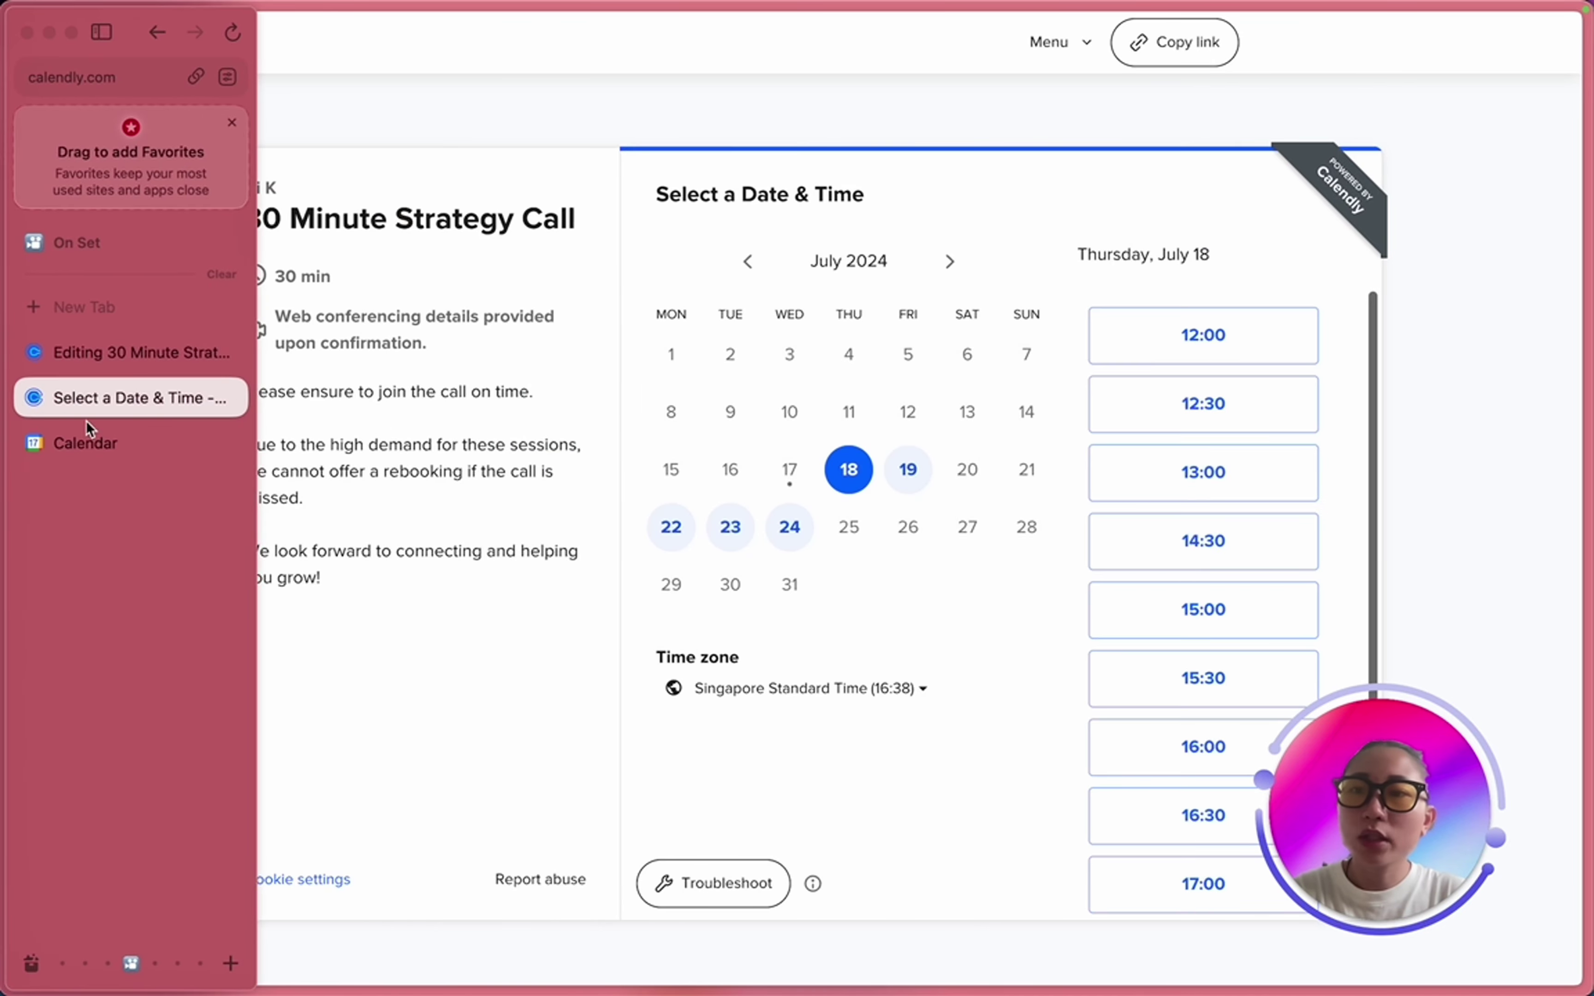
{"action": "left_click", "coordinate": [102, 356]}
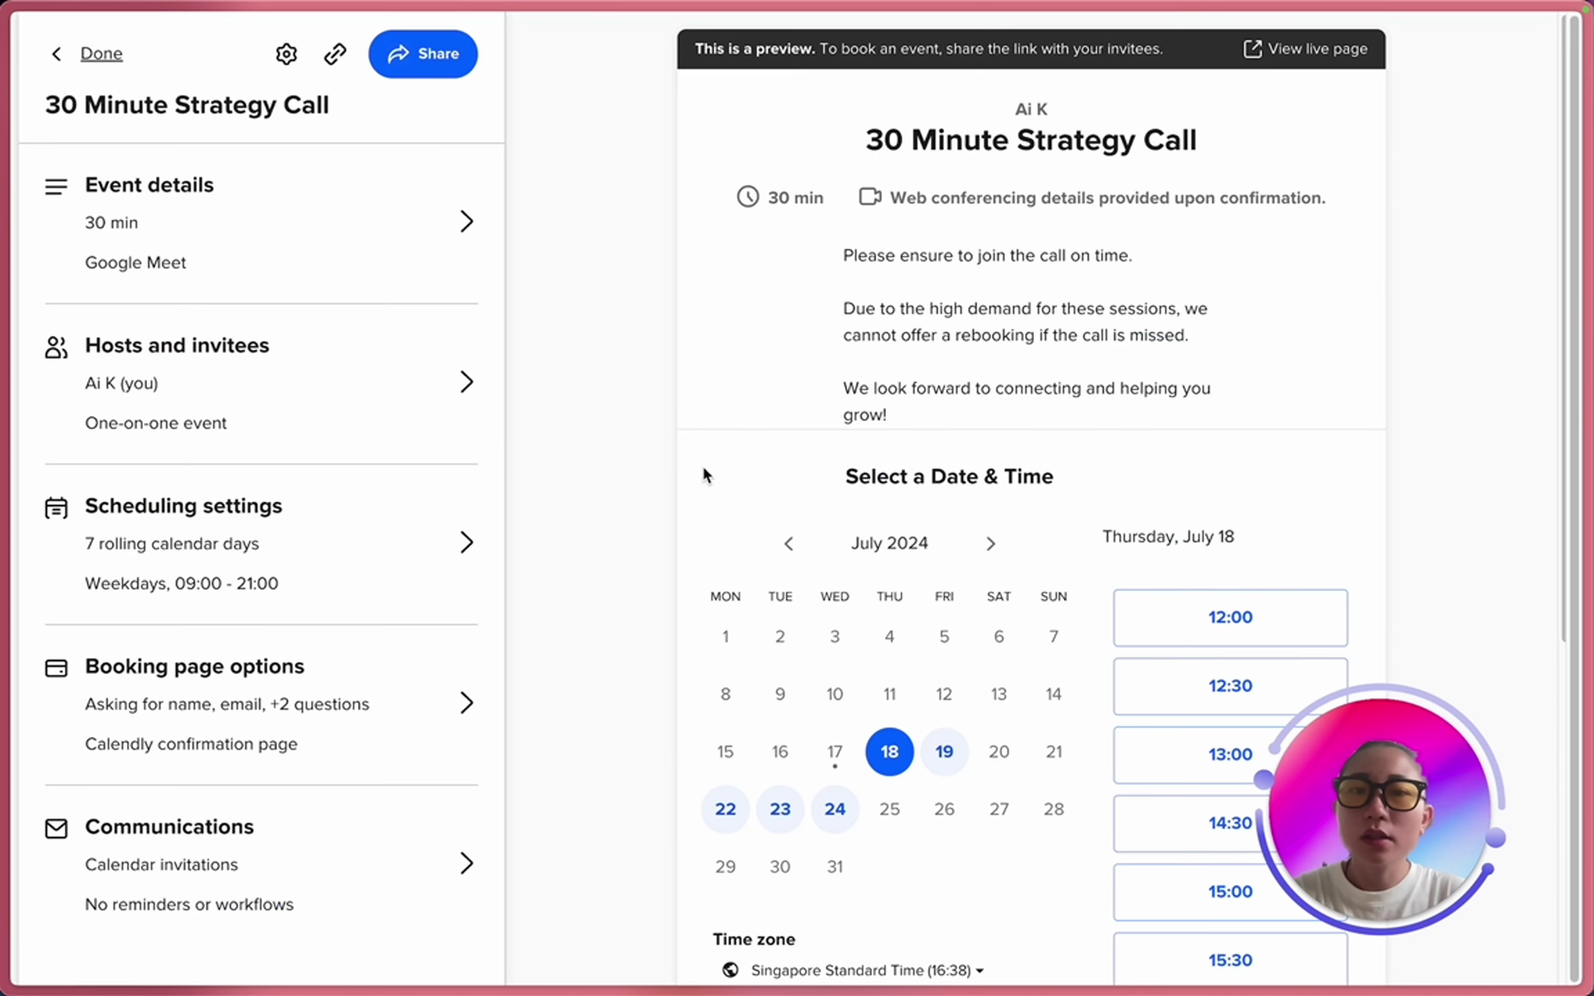
{"action": "left_click", "coordinate": [55, 66]}
{"action": "left_click", "coordinate": [187, 867]}
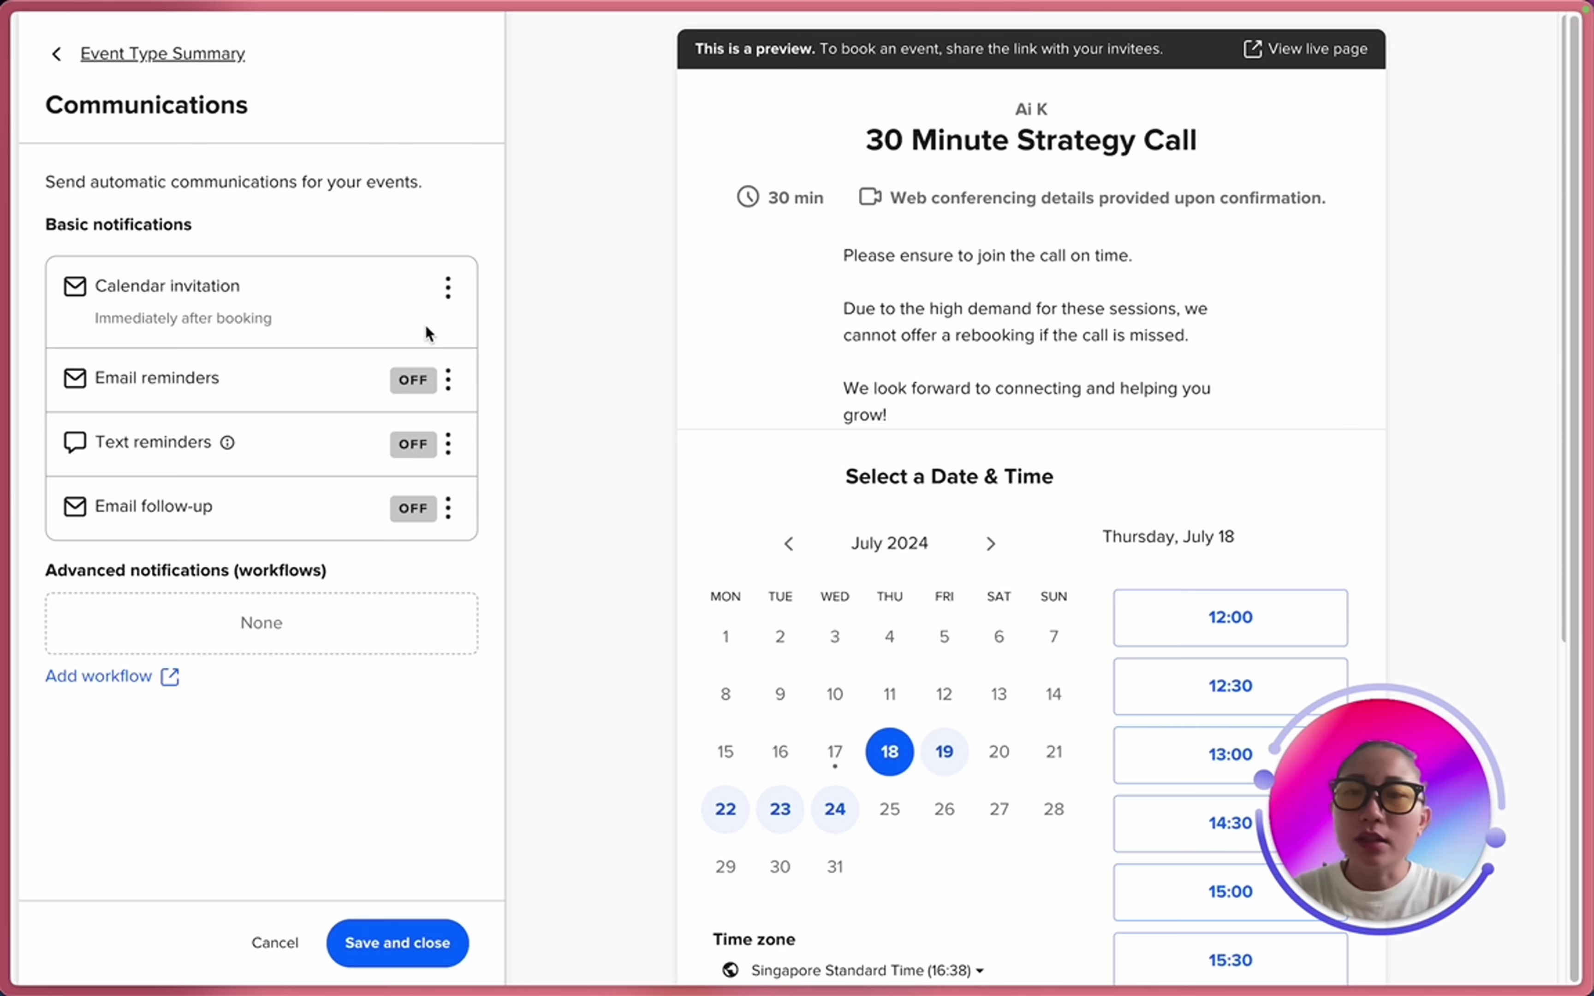
{"action": "left_click", "coordinate": [448, 288]}
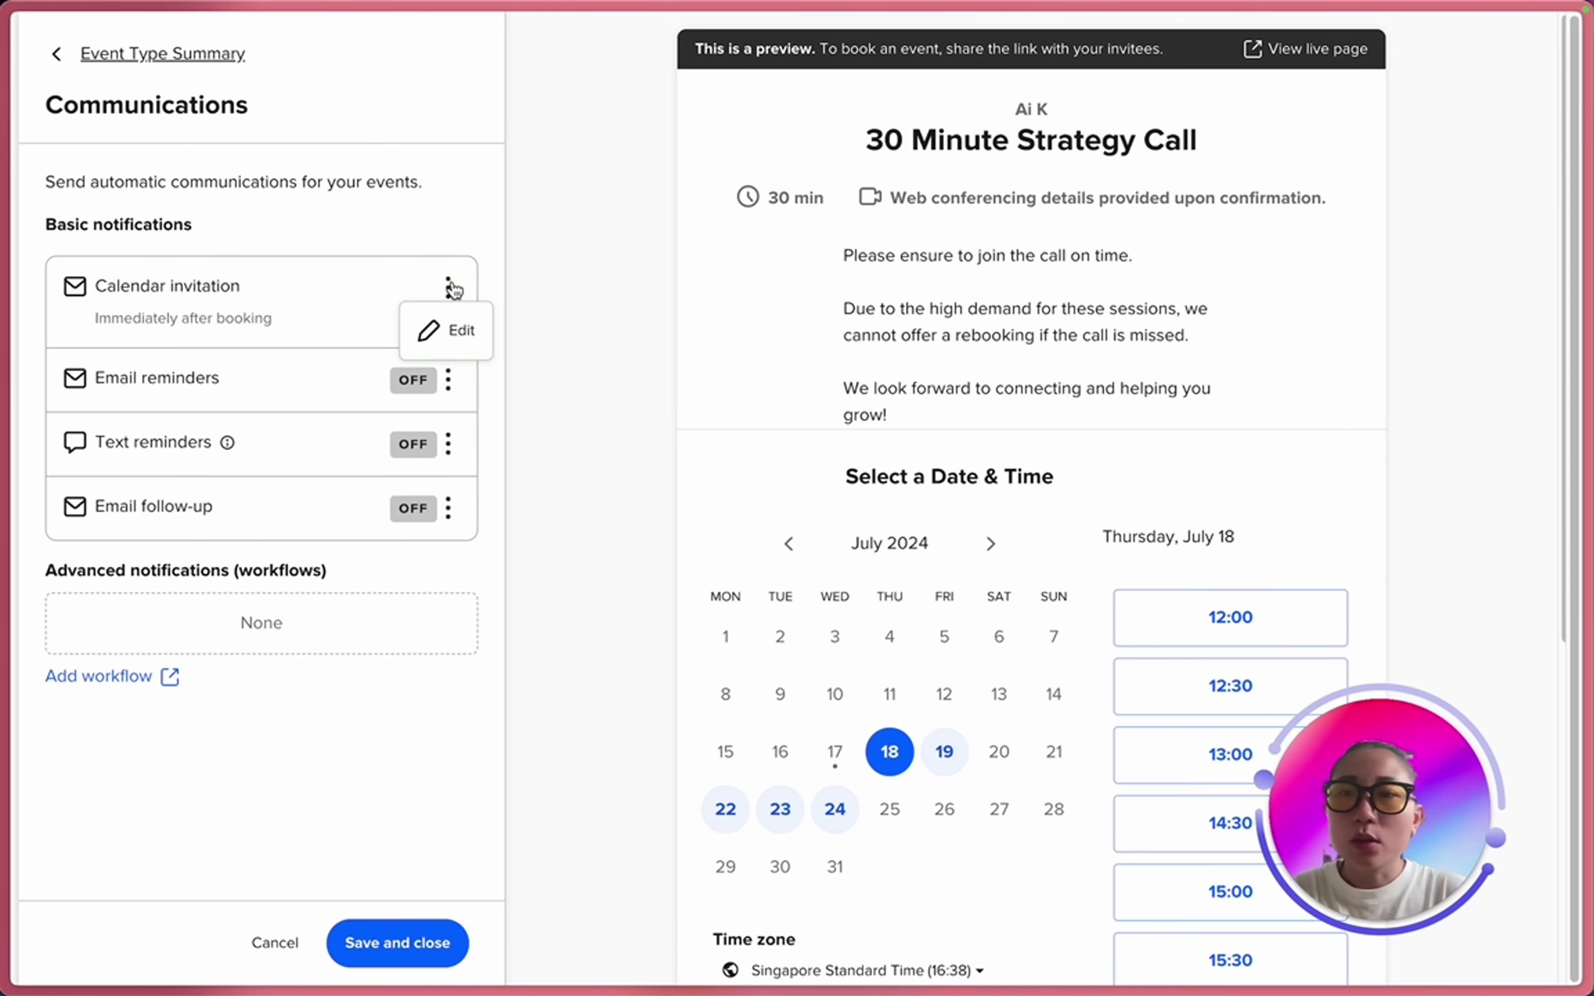
{"action": "left_click_drag", "start_coordinate": [270, 293], "coordinate": [92, 292]}
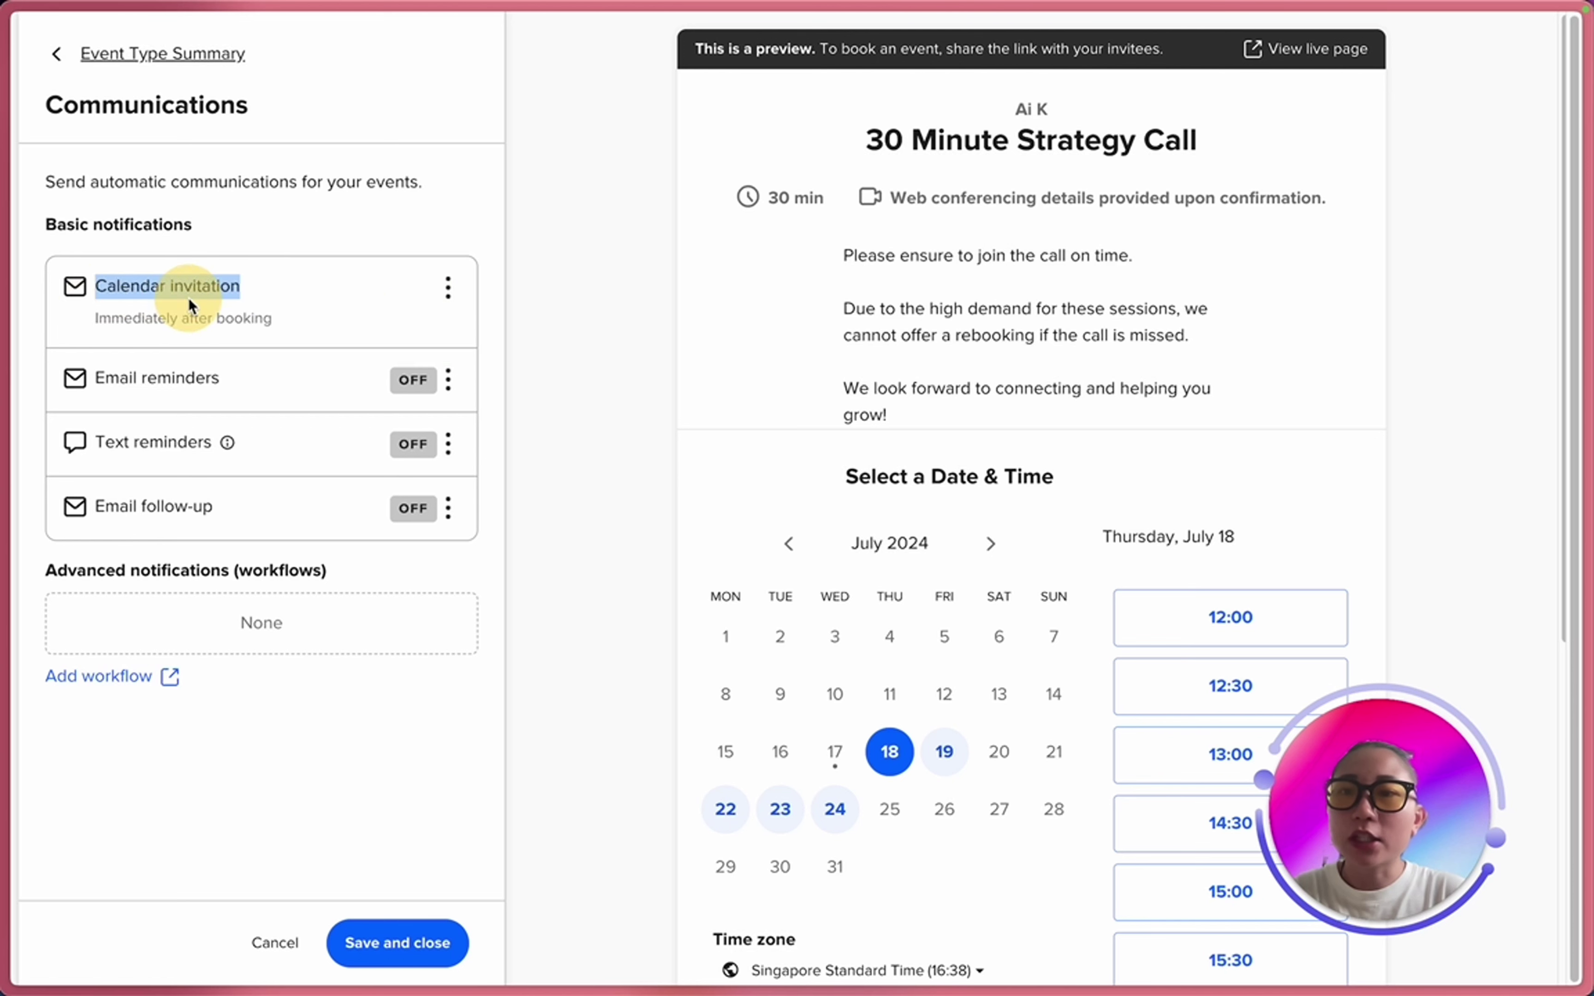
{"action": "left_click", "coordinate": [361, 315]}
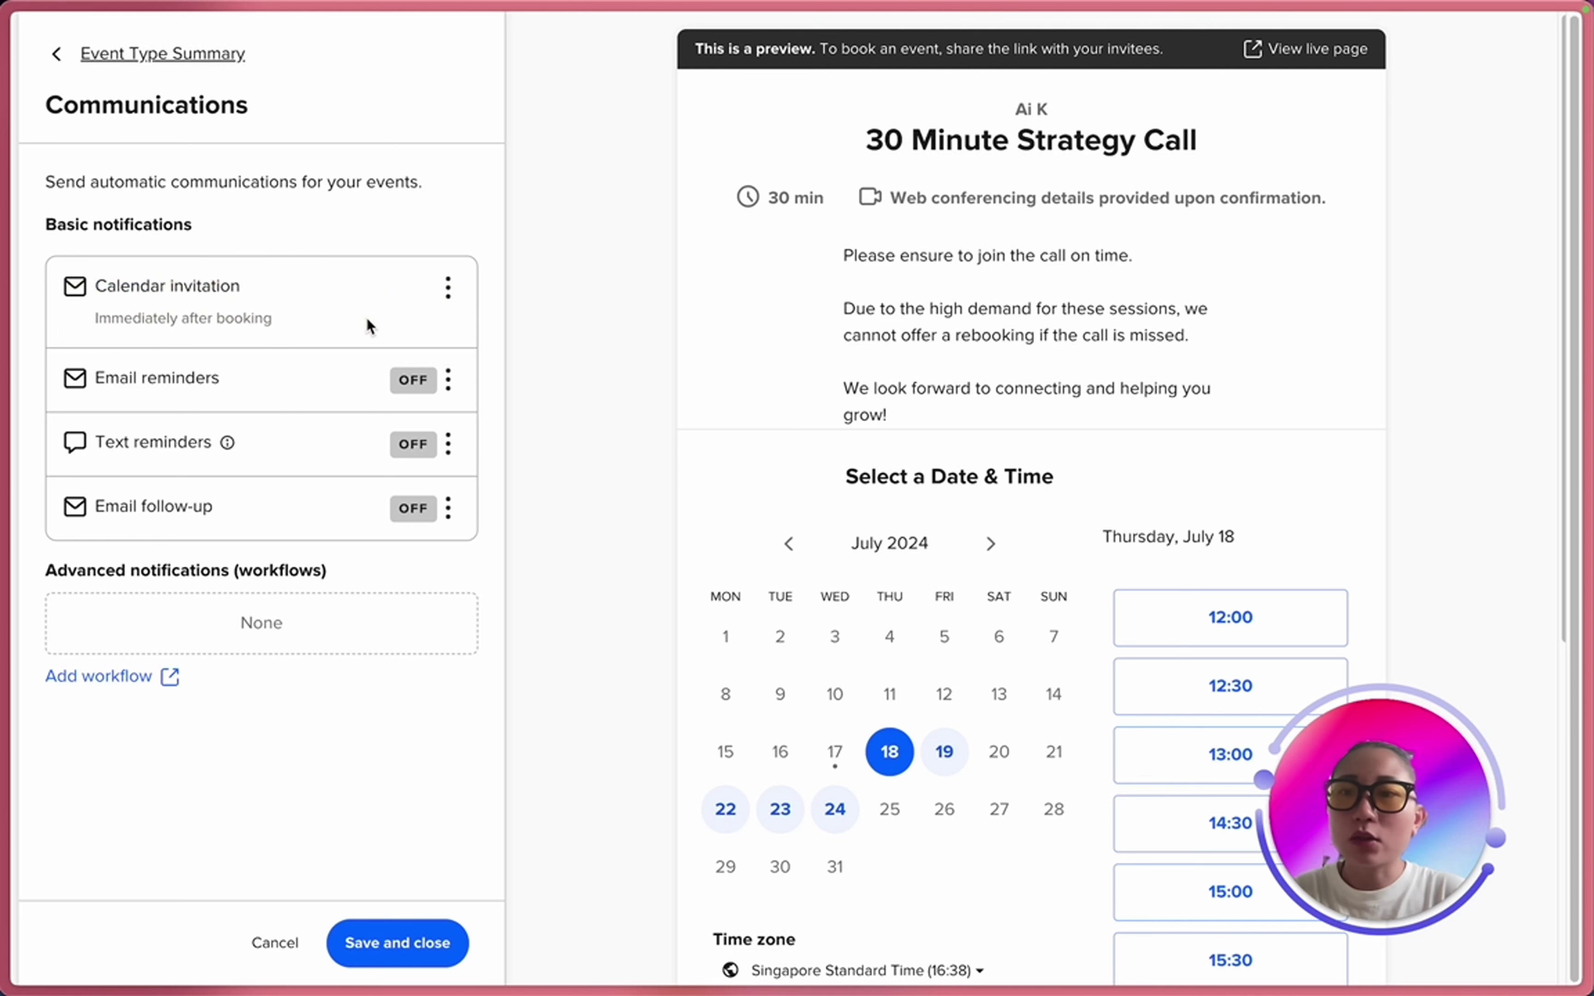
Turn on email reminders for the strategy call and open their settings for editing.
{"action": "left_click", "coordinate": [448, 380]}
{"action": "left_click", "coordinate": [456, 484]}
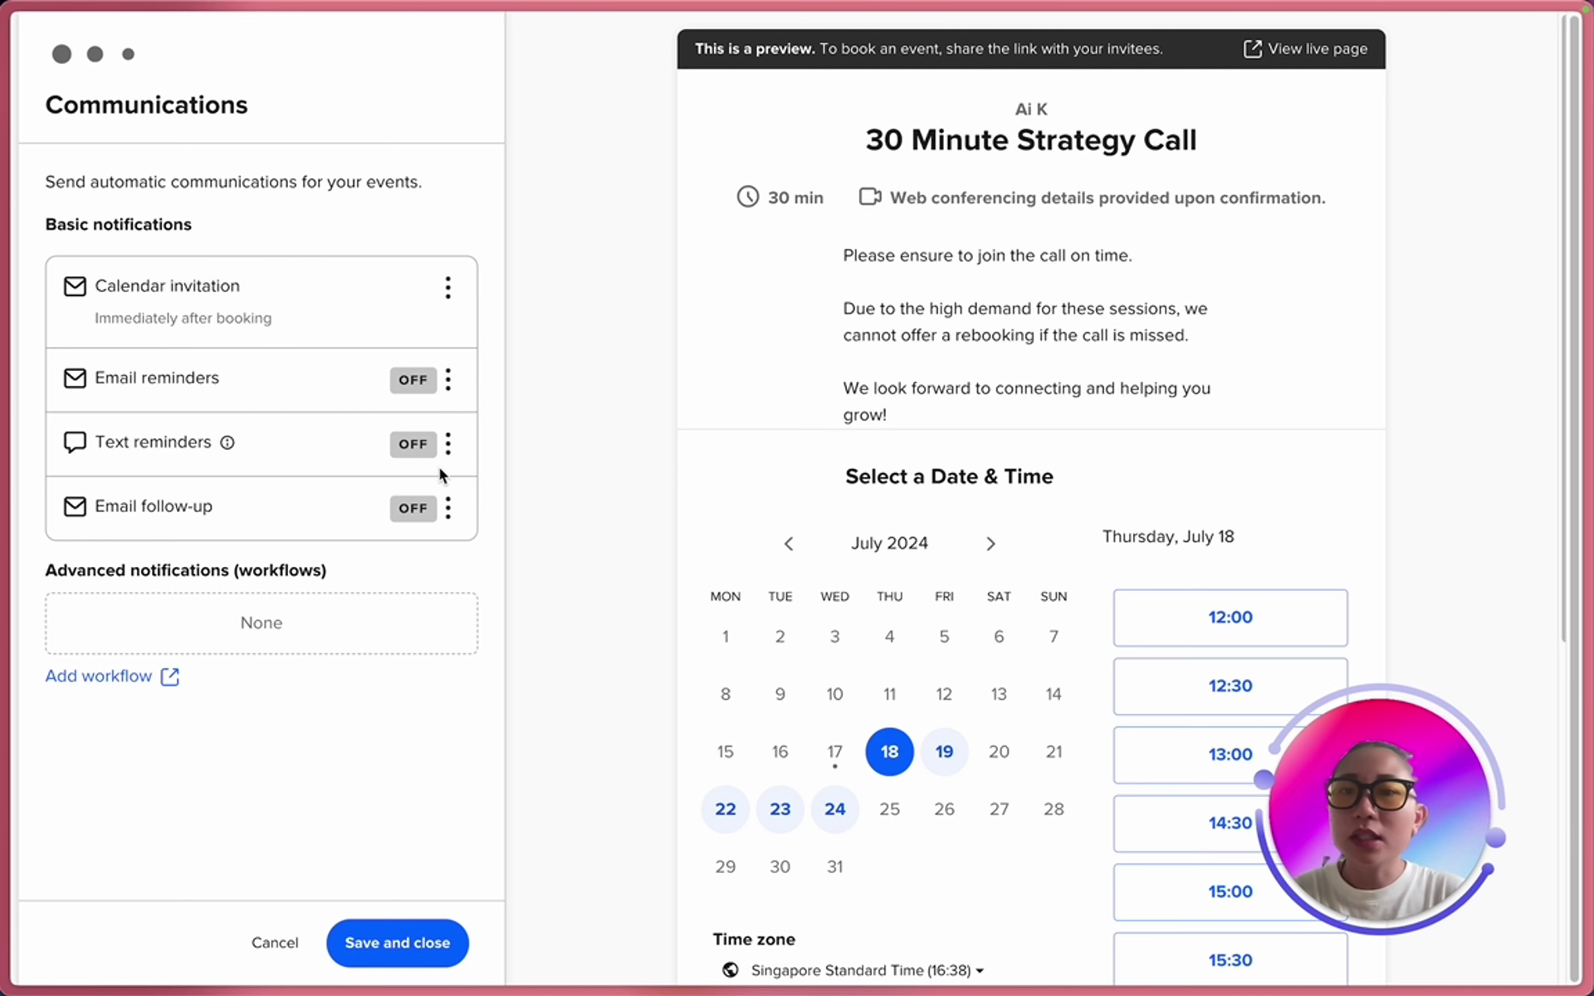
{"action": "left_click", "coordinate": [449, 382]}
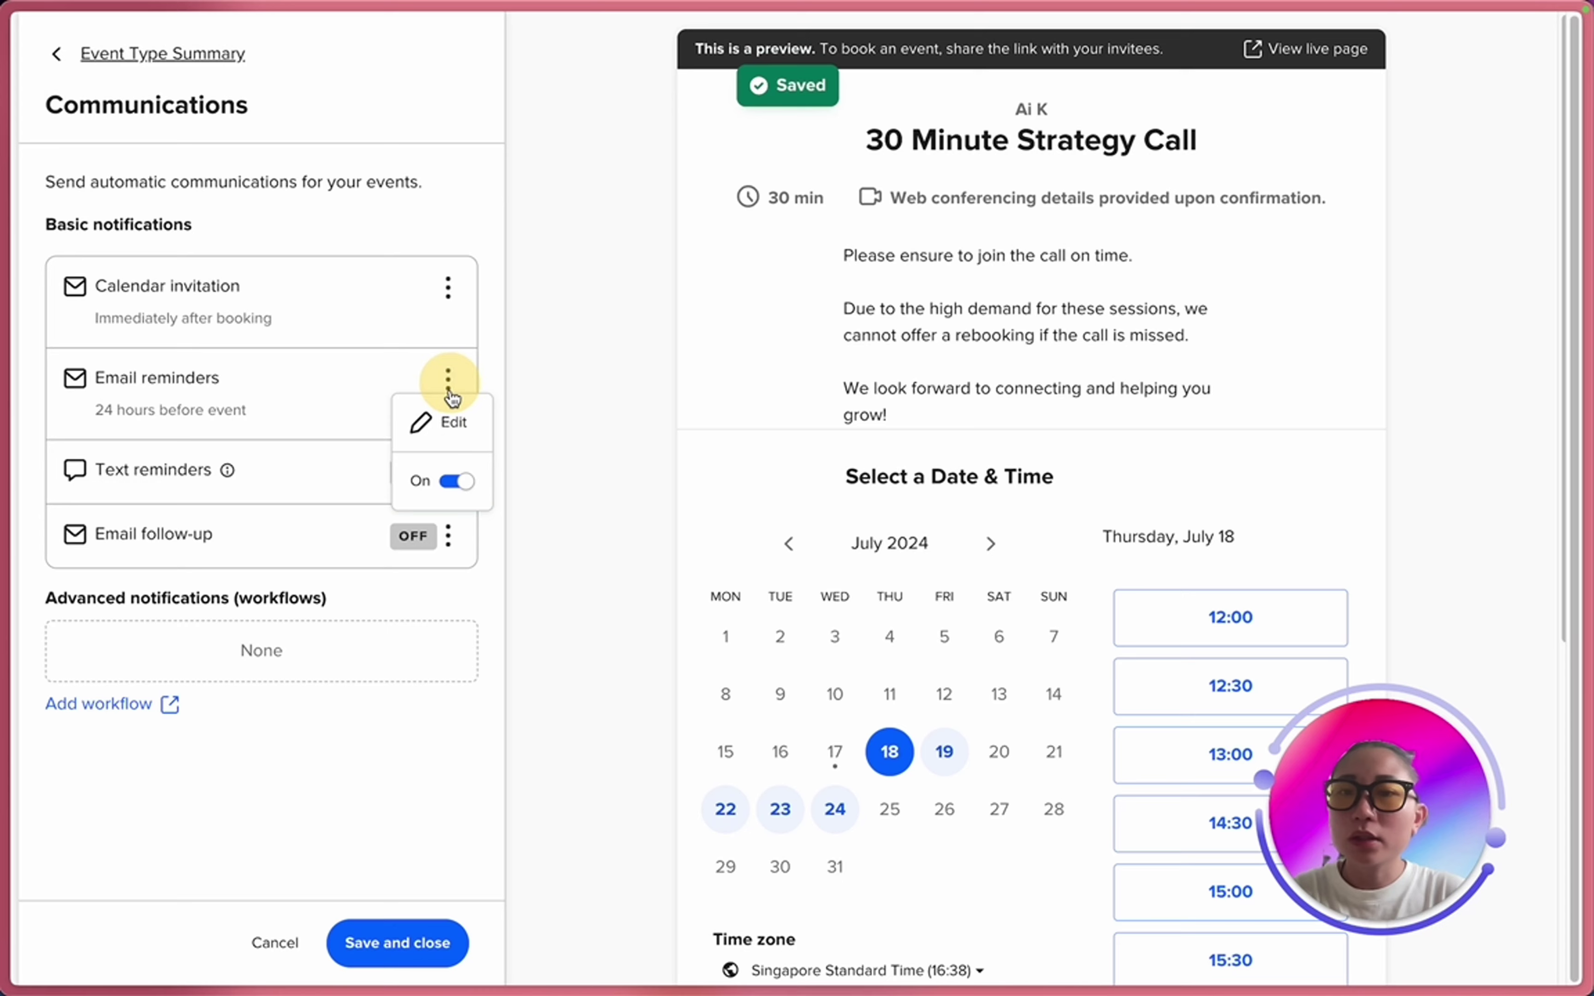
{"action": "left_click", "coordinate": [446, 421]}
Examine the email reminder's reply-to address, subject, body, timing and cancellation policy, and save the reminder settings.
{"action": "scroll", "coordinate": [245, 468], "scroll_direction": "down", "scroll_amount": 7}
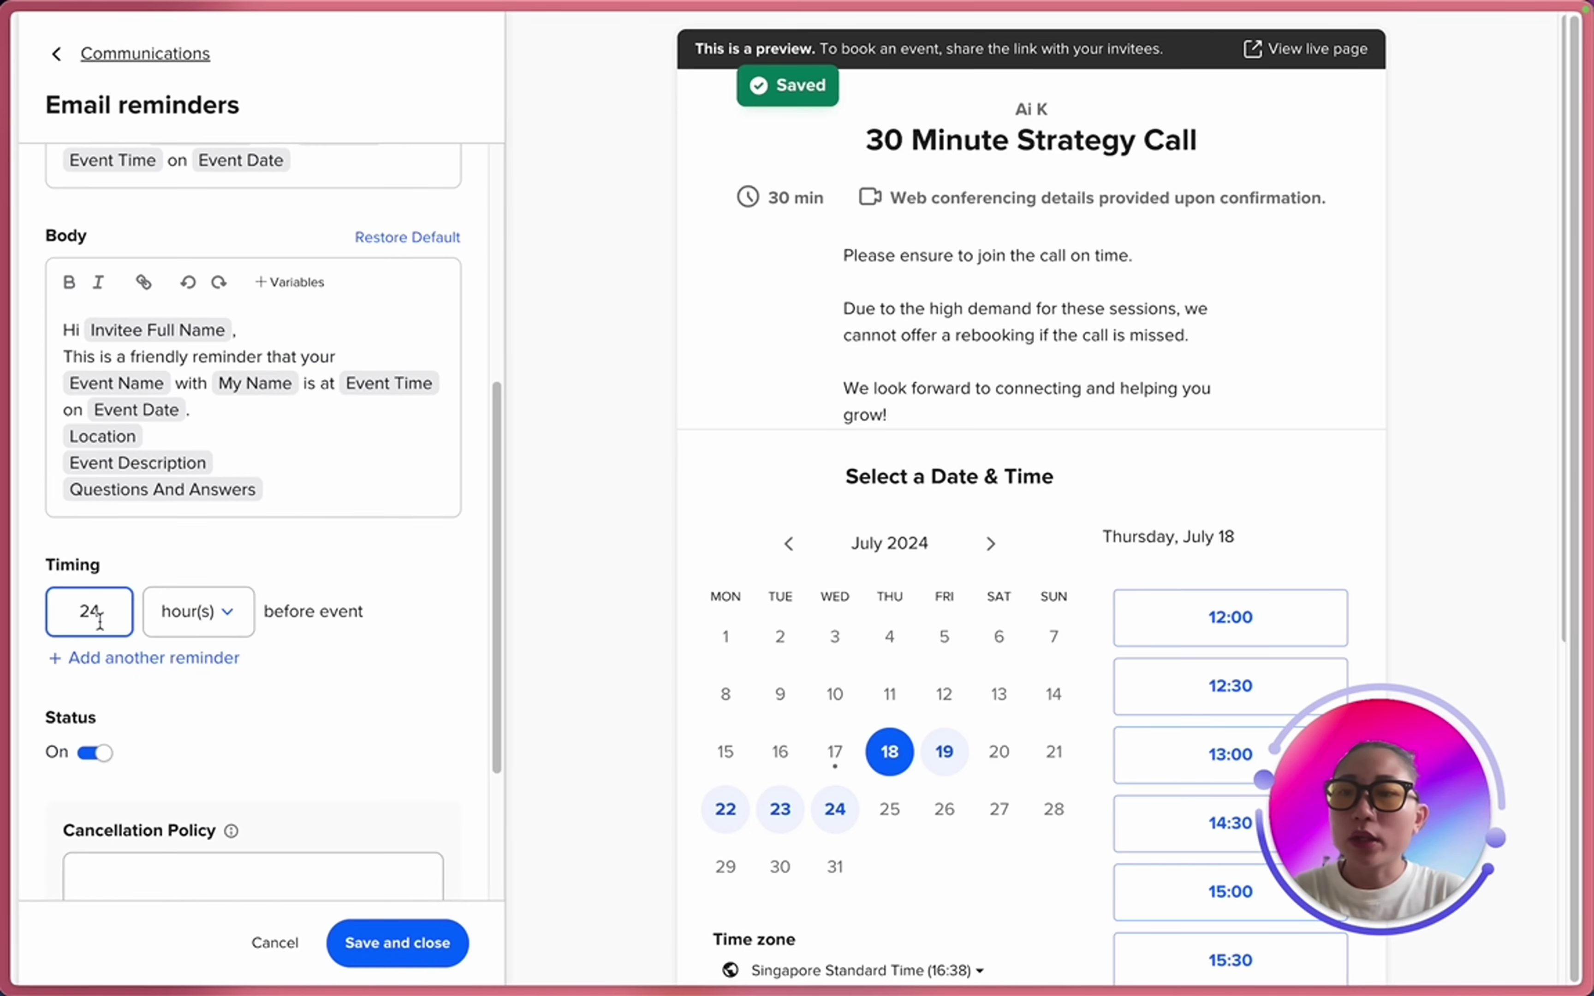
{"action": "scroll", "coordinate": [284, 649], "scroll_direction": "up", "scroll_amount": 7}
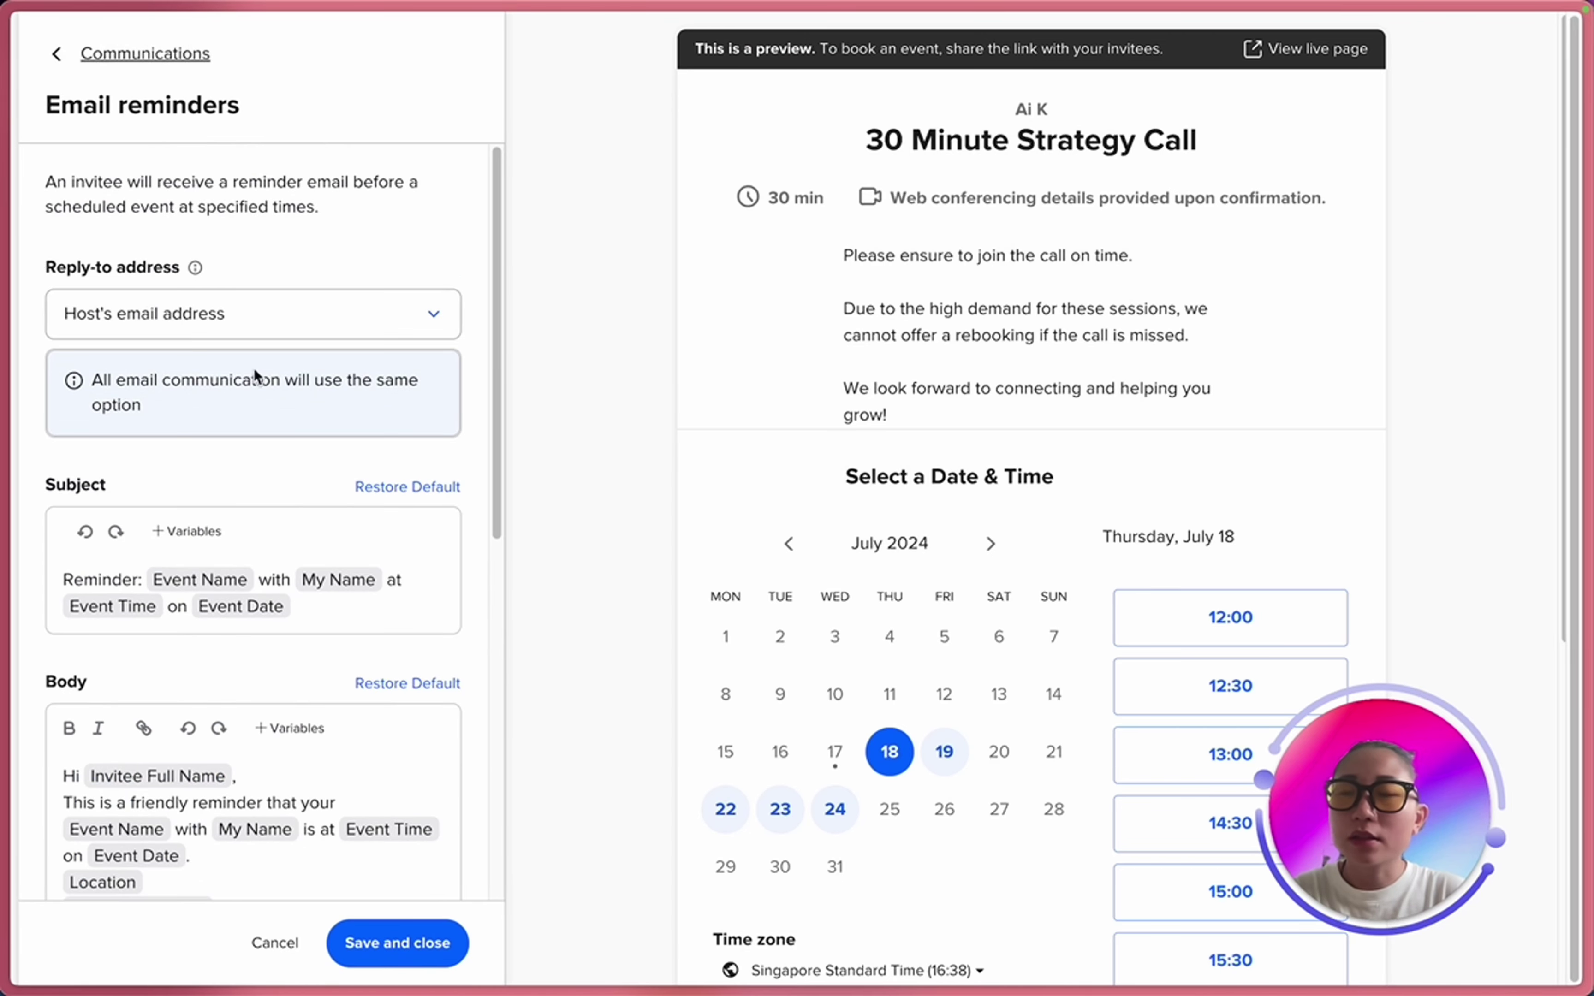
{"action": "scroll", "coordinate": [256, 515], "scroll_direction": "down", "scroll_amount": 10}
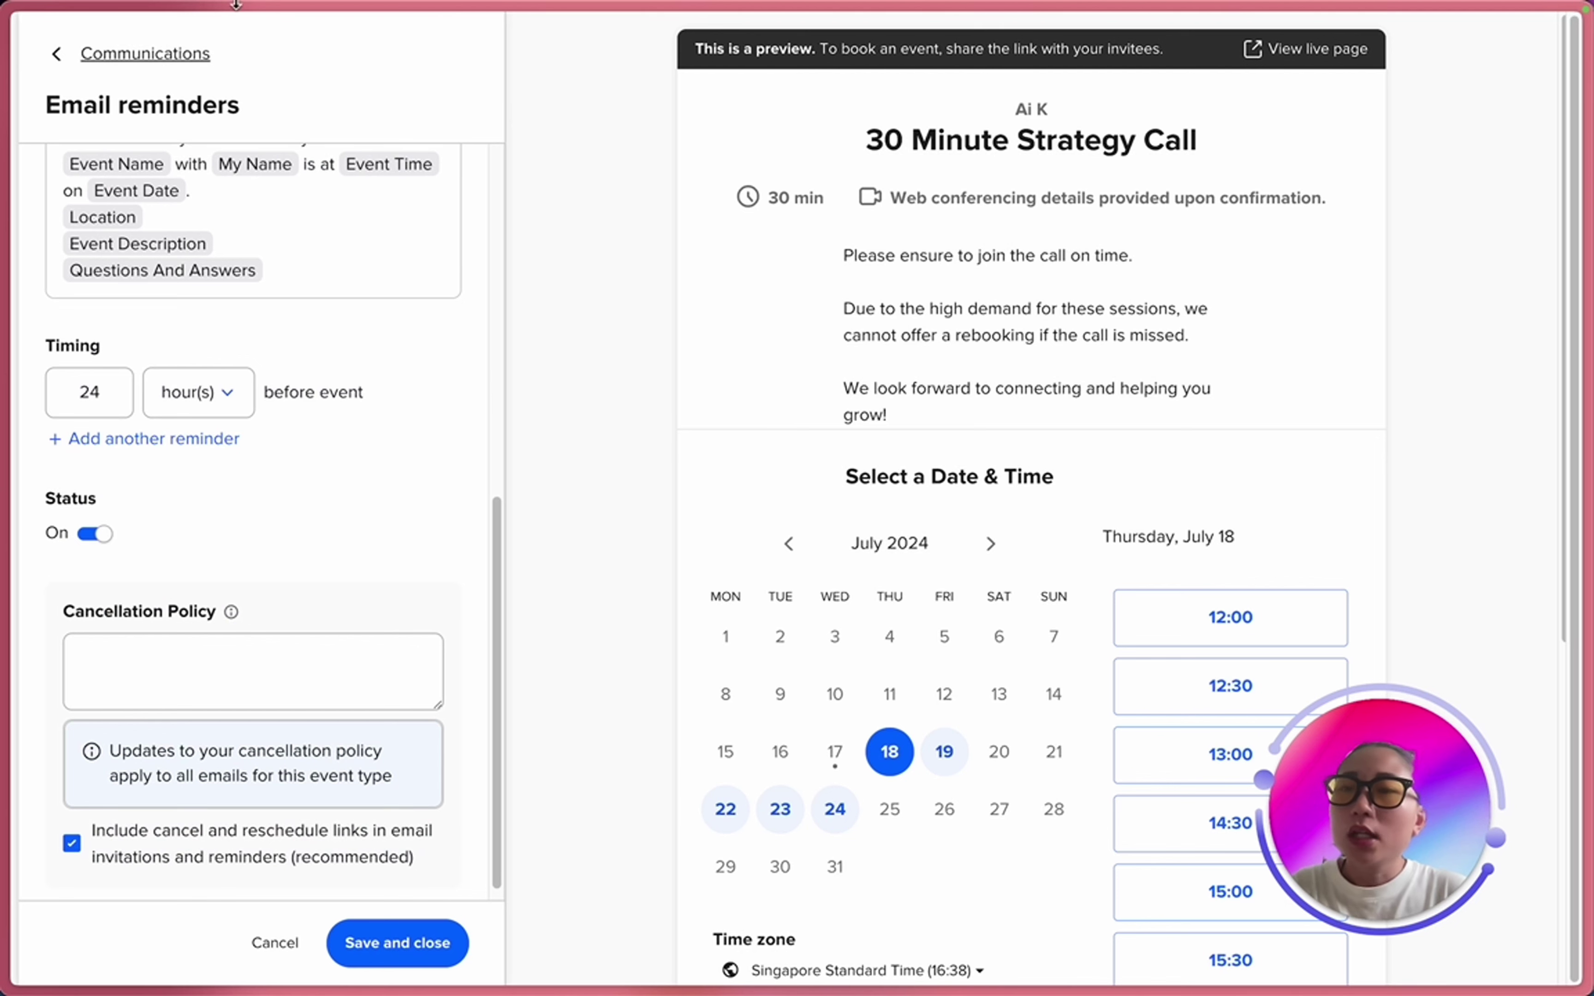
{"action": "scroll", "coordinate": [226, 435], "scroll_direction": "up", "scroll_amount": 1}
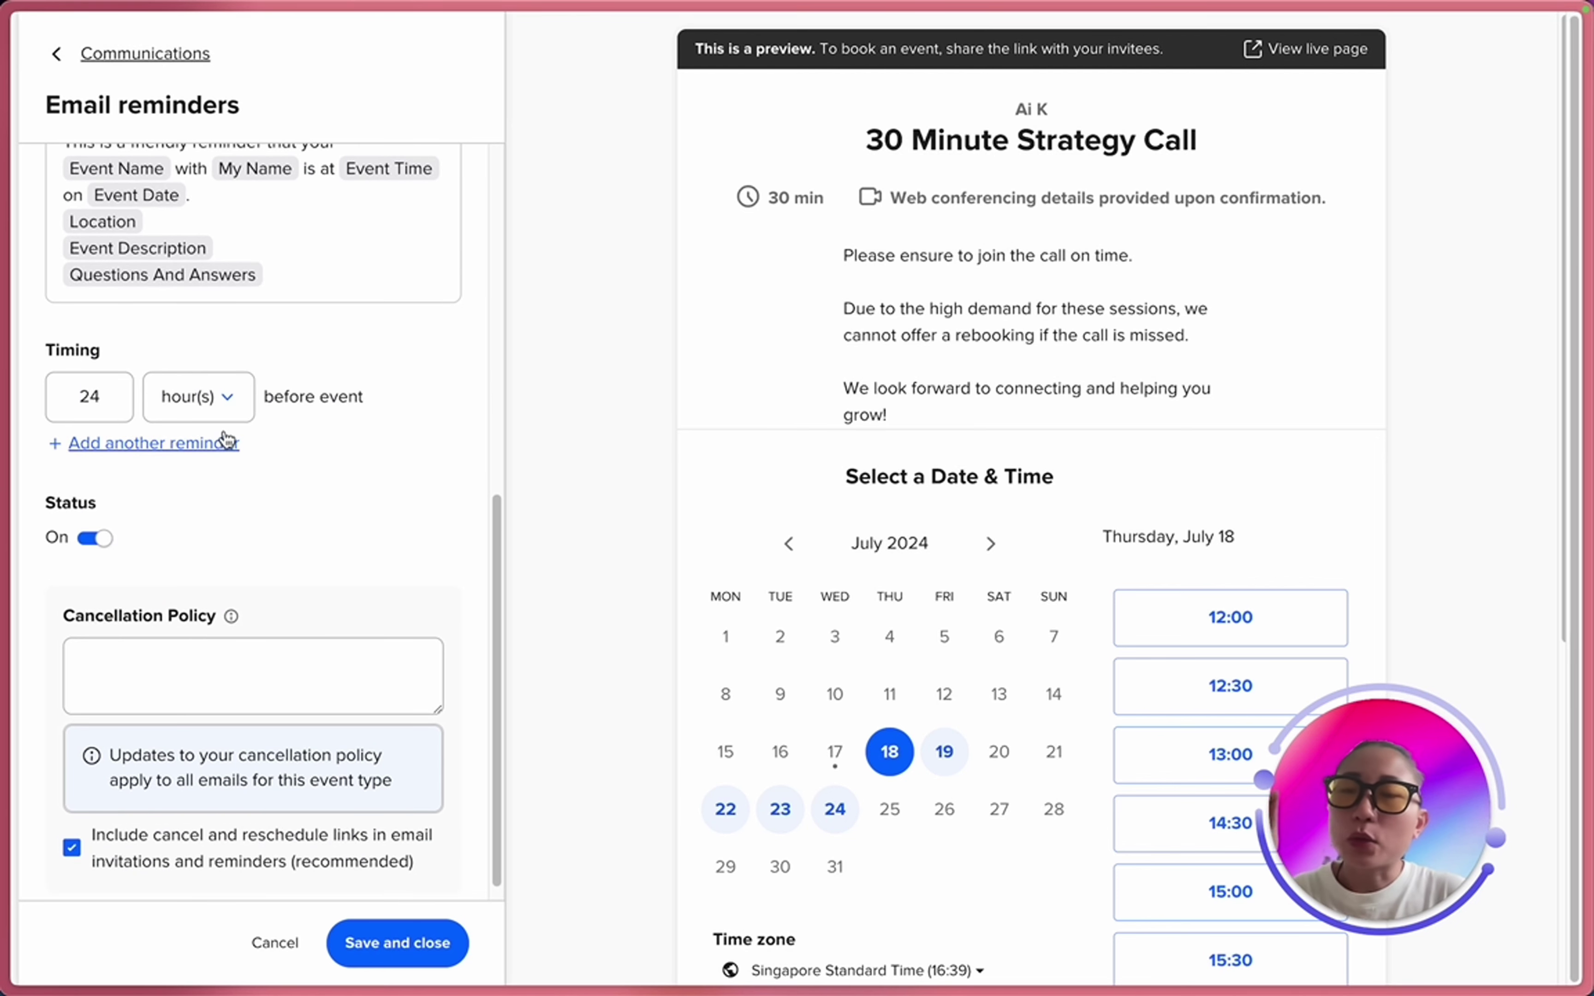
{"action": "scroll", "coordinate": [226, 438], "scroll_direction": "up", "scroll_amount": 2}
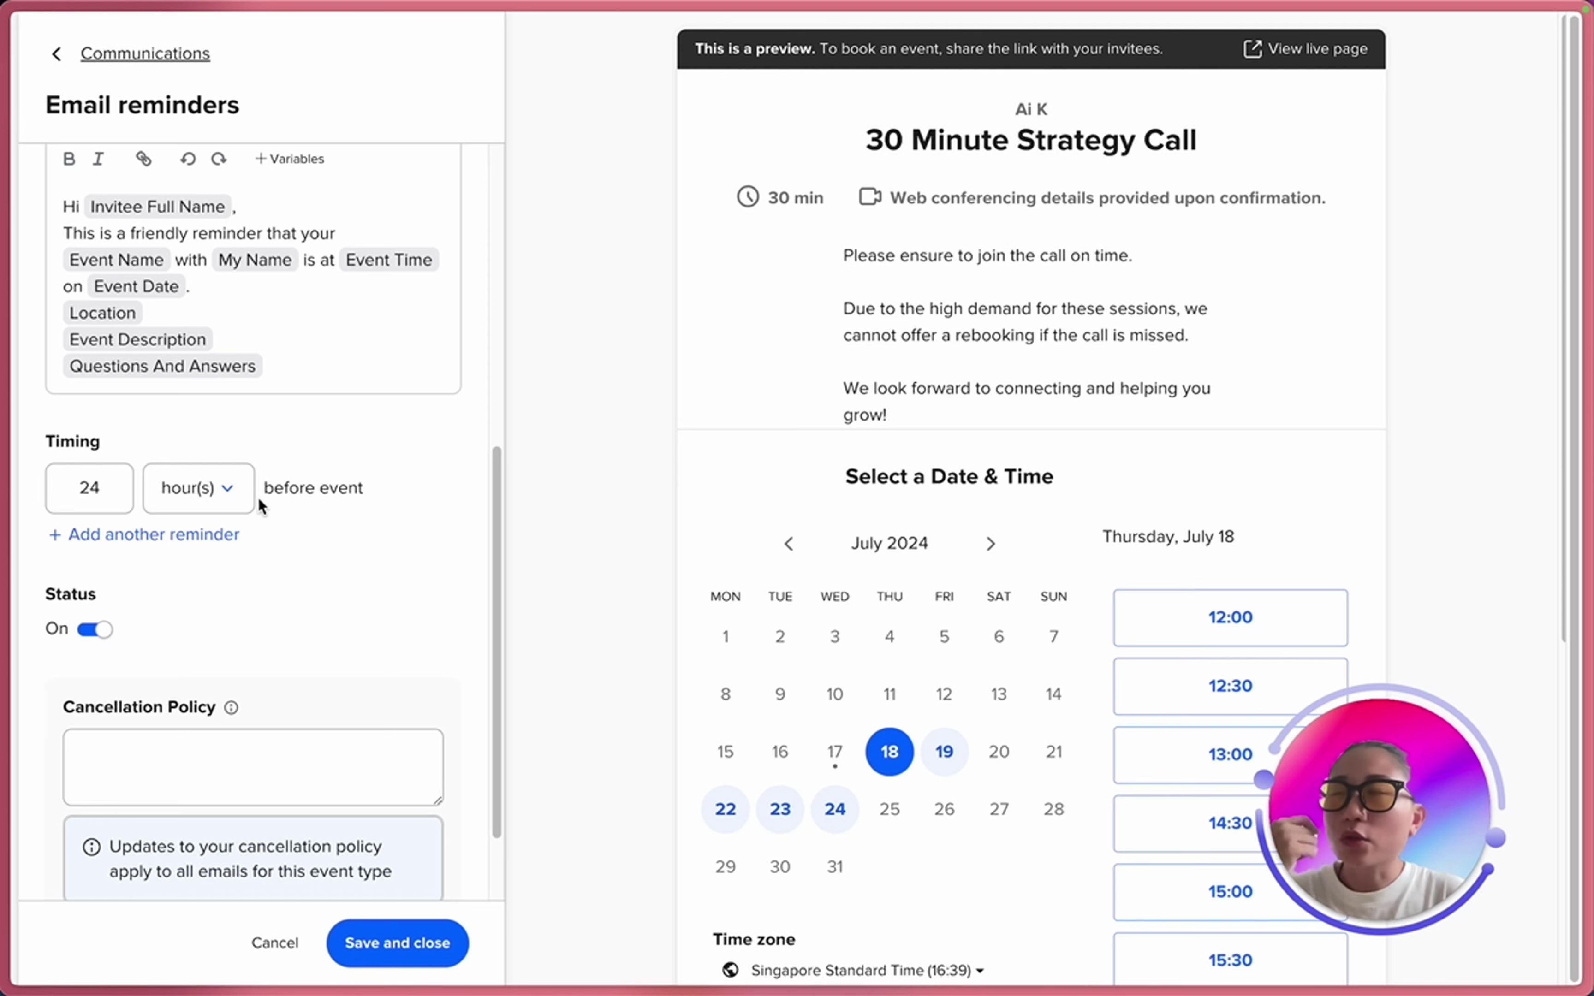
{"action": "scroll", "coordinate": [258, 504], "scroll_direction": "up", "scroll_amount": 3}
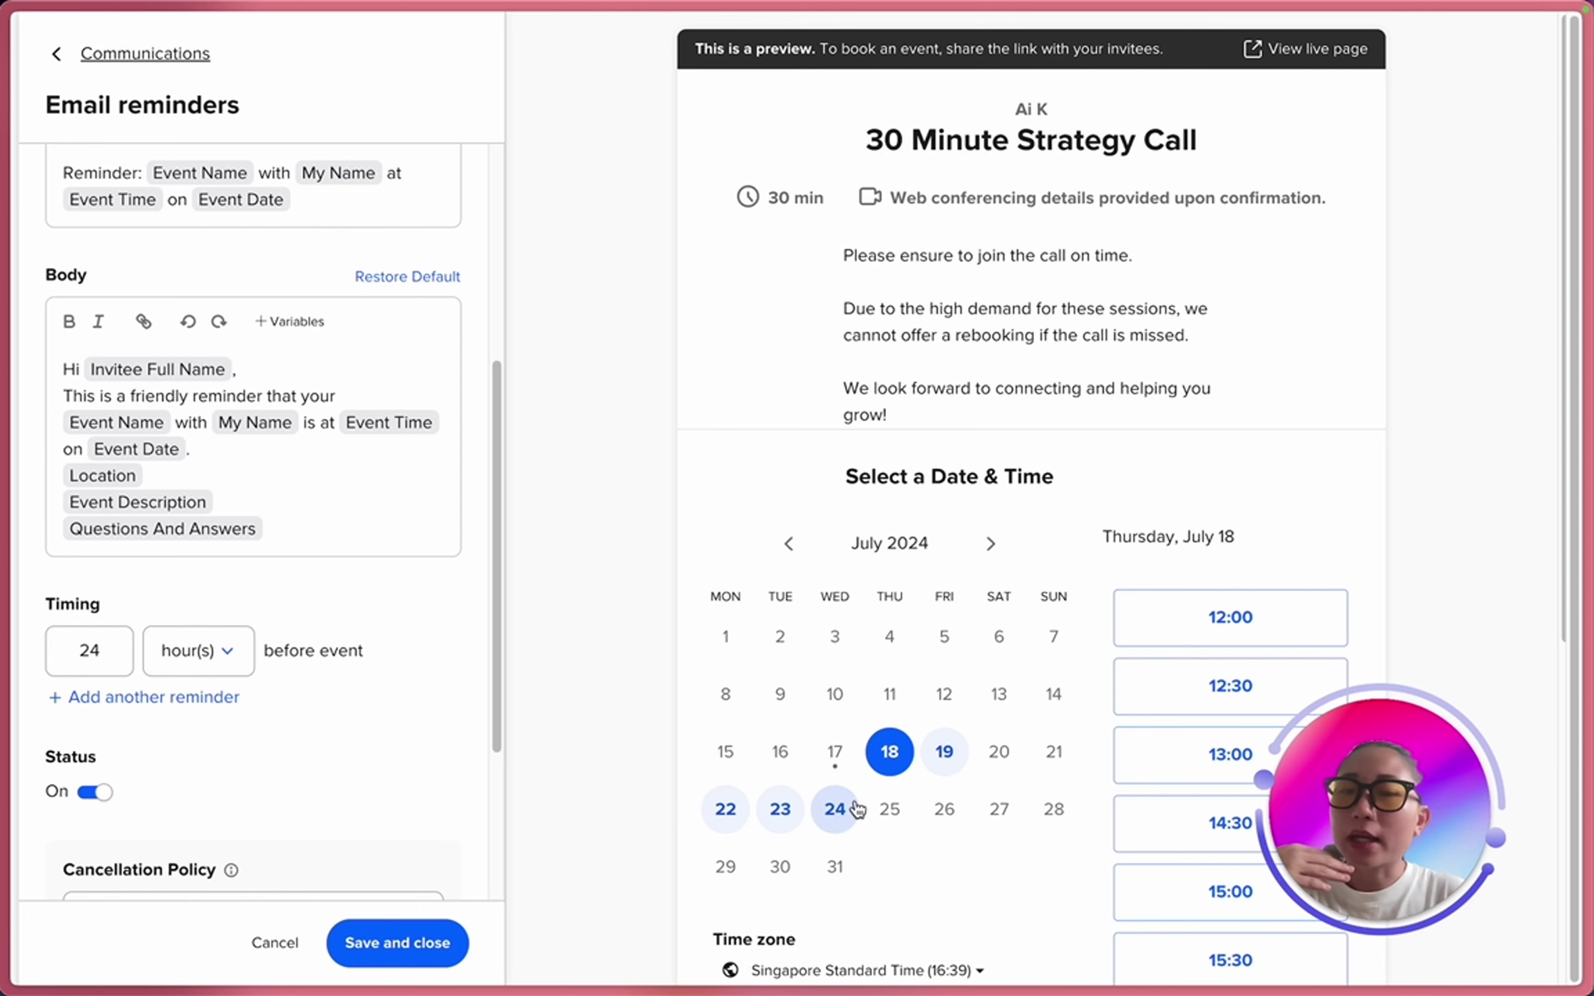
{"action": "left_click", "coordinate": [286, 659]}
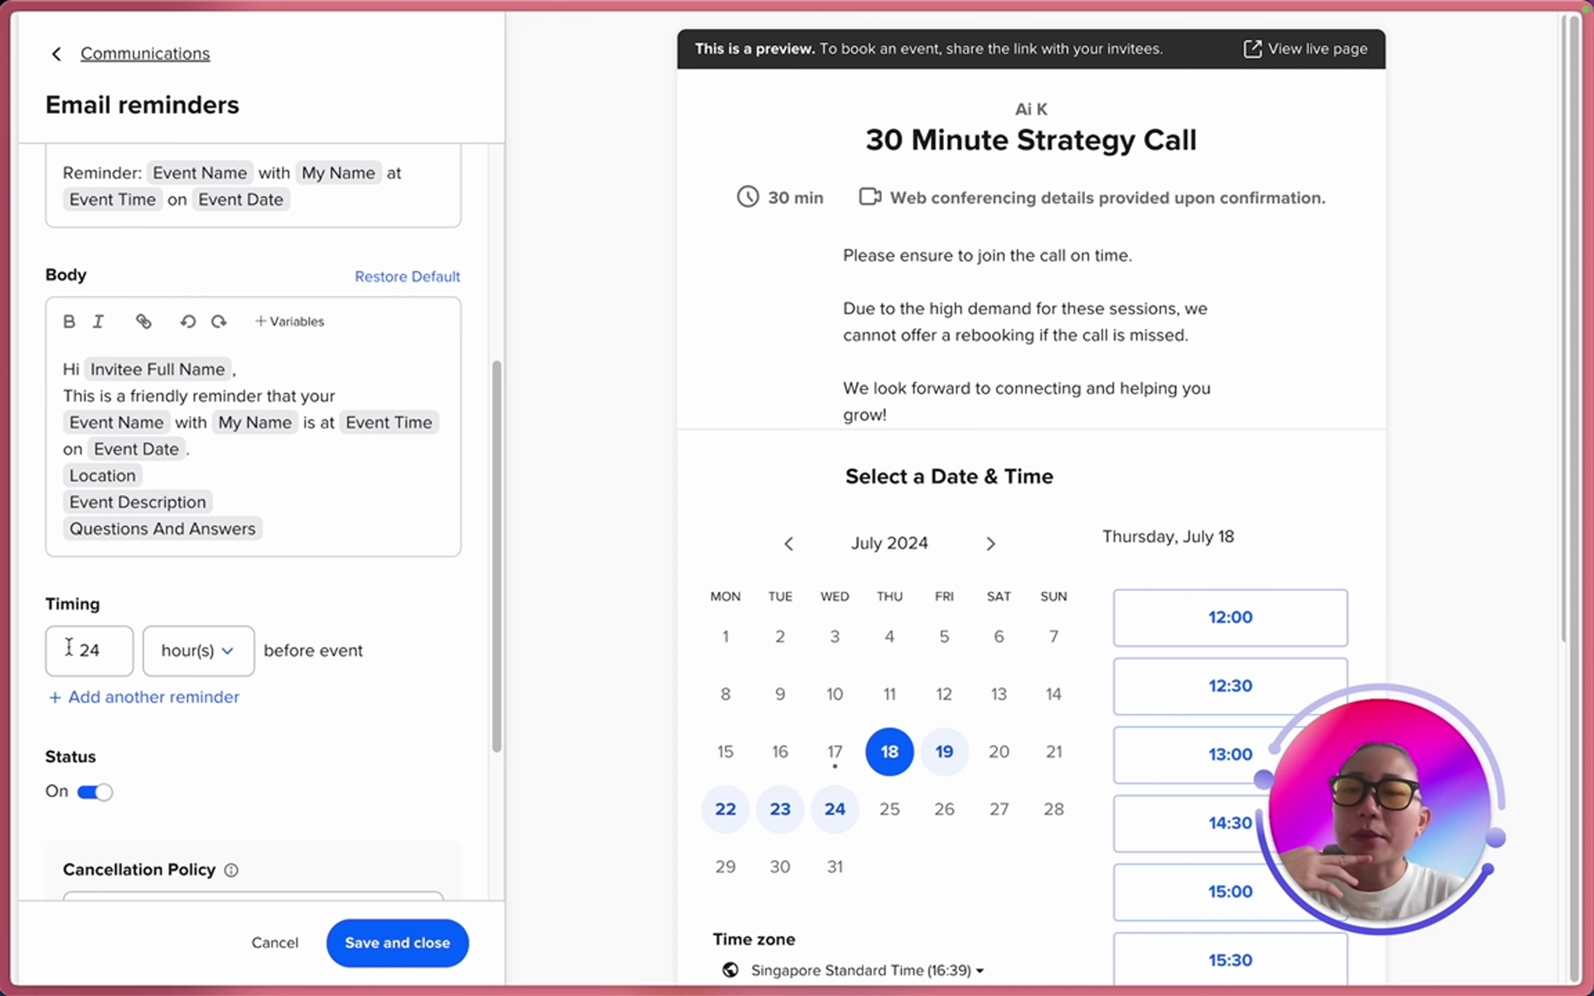
{"action": "left_click_drag", "start_coordinate": [78, 650], "coordinate": [228, 659]}
{"action": "left_click", "coordinate": [303, 656]}
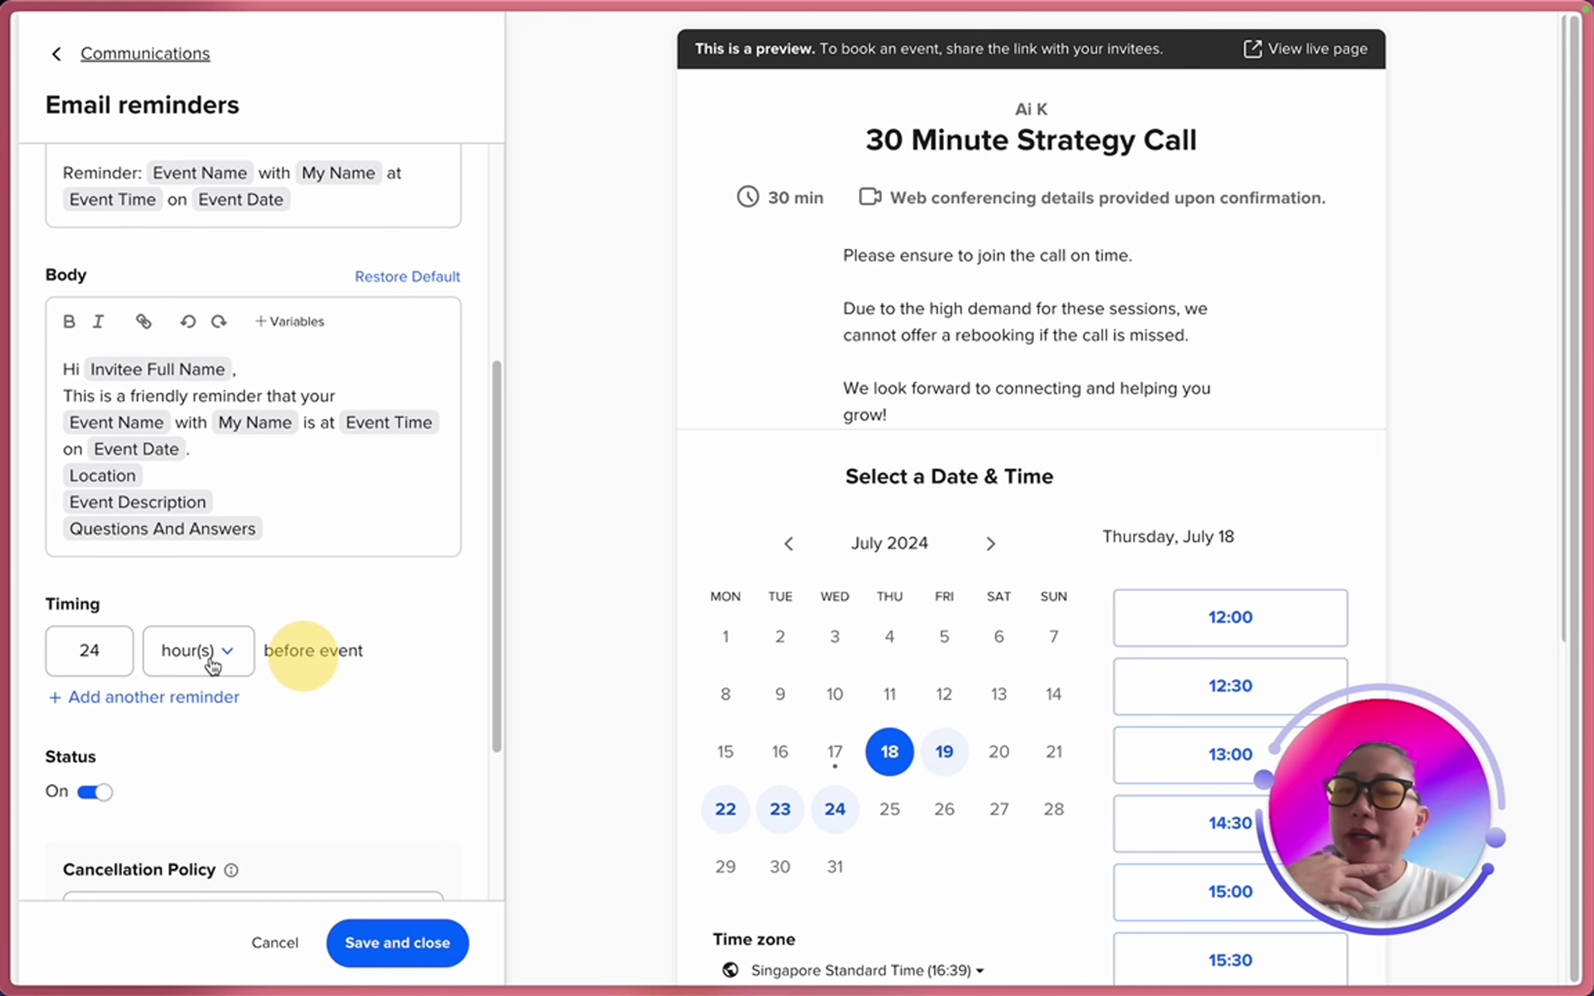
{"action": "left_click", "coordinate": [102, 651]}
{"action": "left_click", "coordinate": [342, 683]}
{"action": "scroll", "coordinate": [341, 685], "scroll_direction": "down", "scroll_amount": 5}
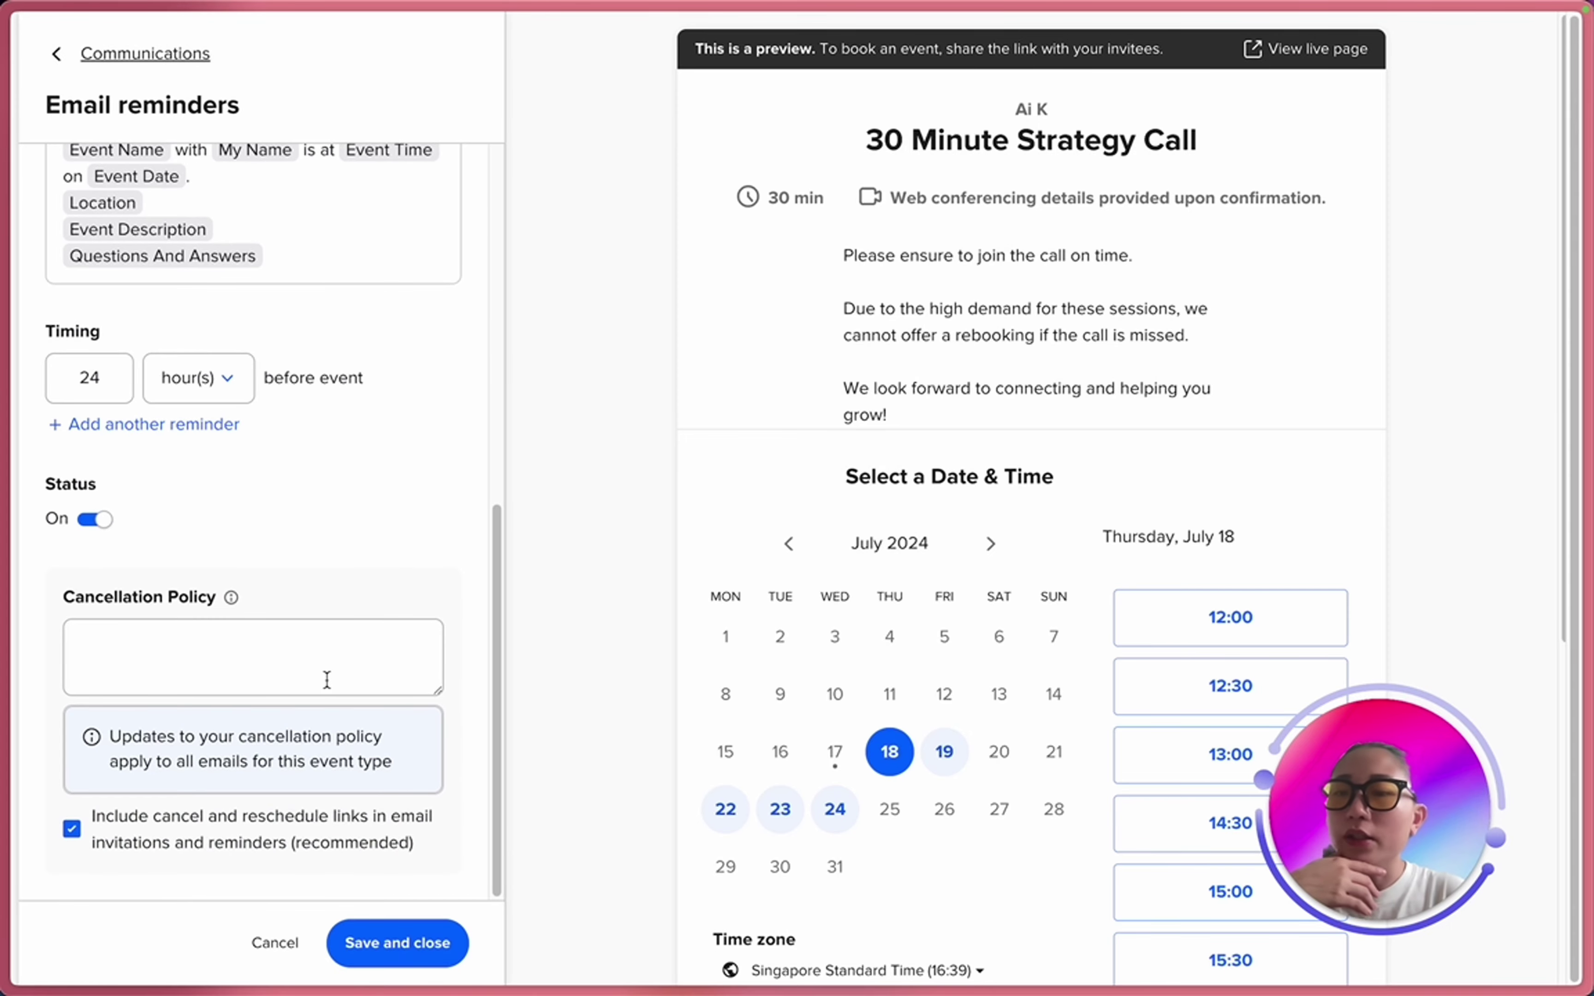
{"action": "left_click", "coordinate": [343, 942]}
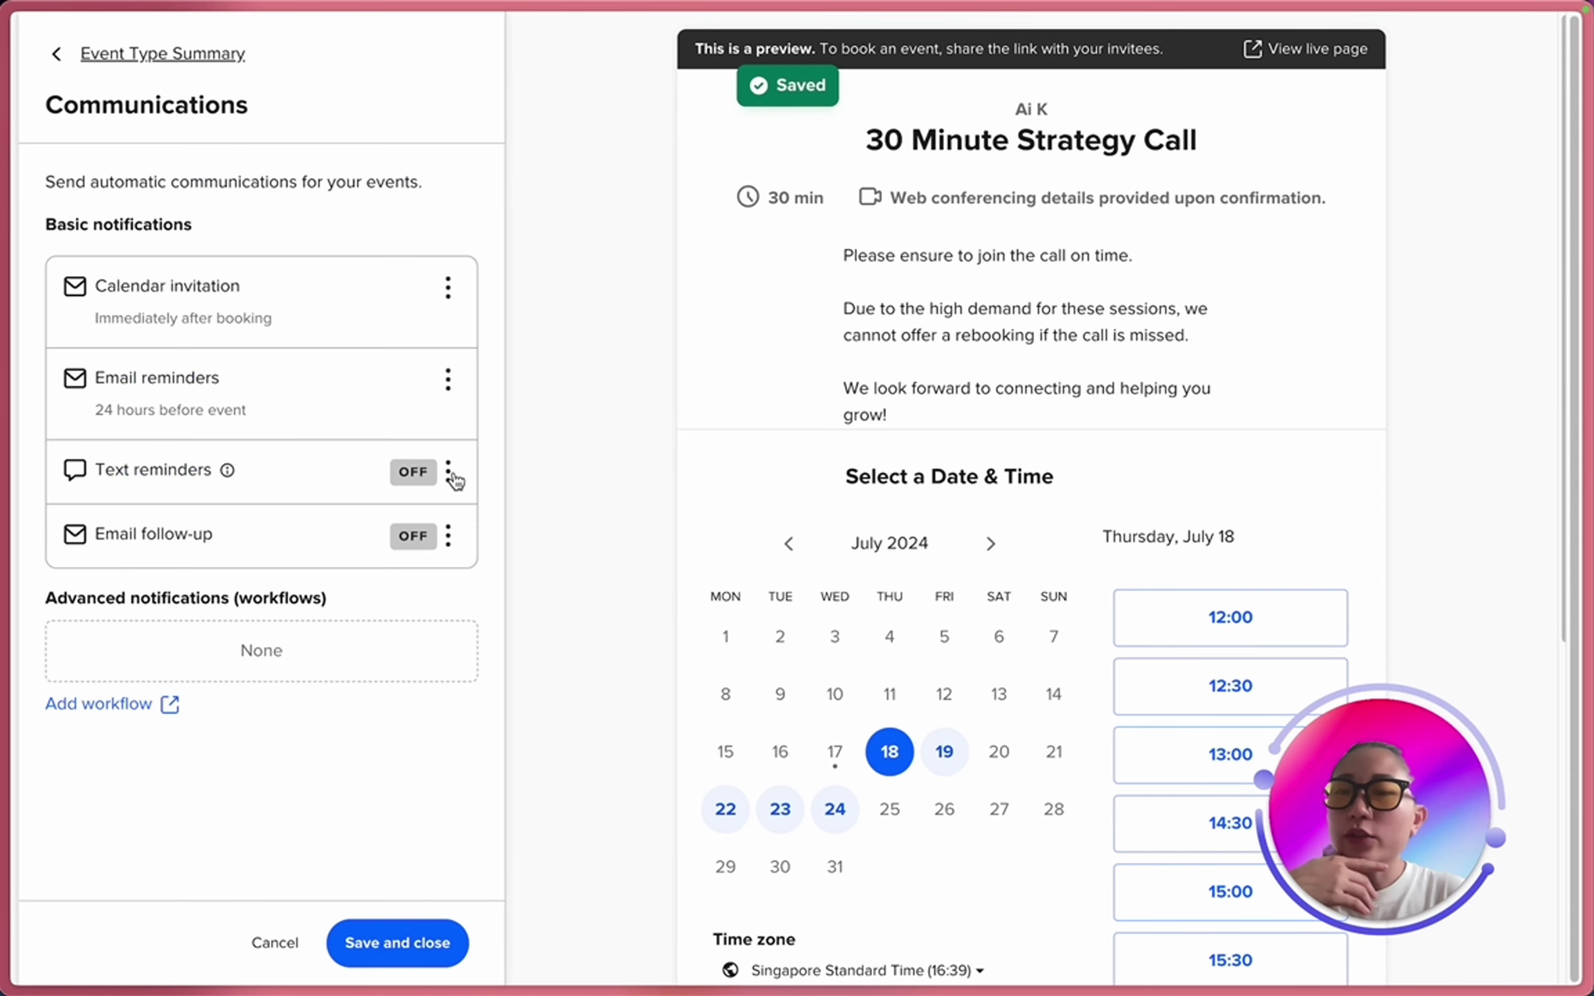
Check the text reminder's message, timing and status, and read the info note about its limits.
{"action": "left_click", "coordinate": [449, 472]}
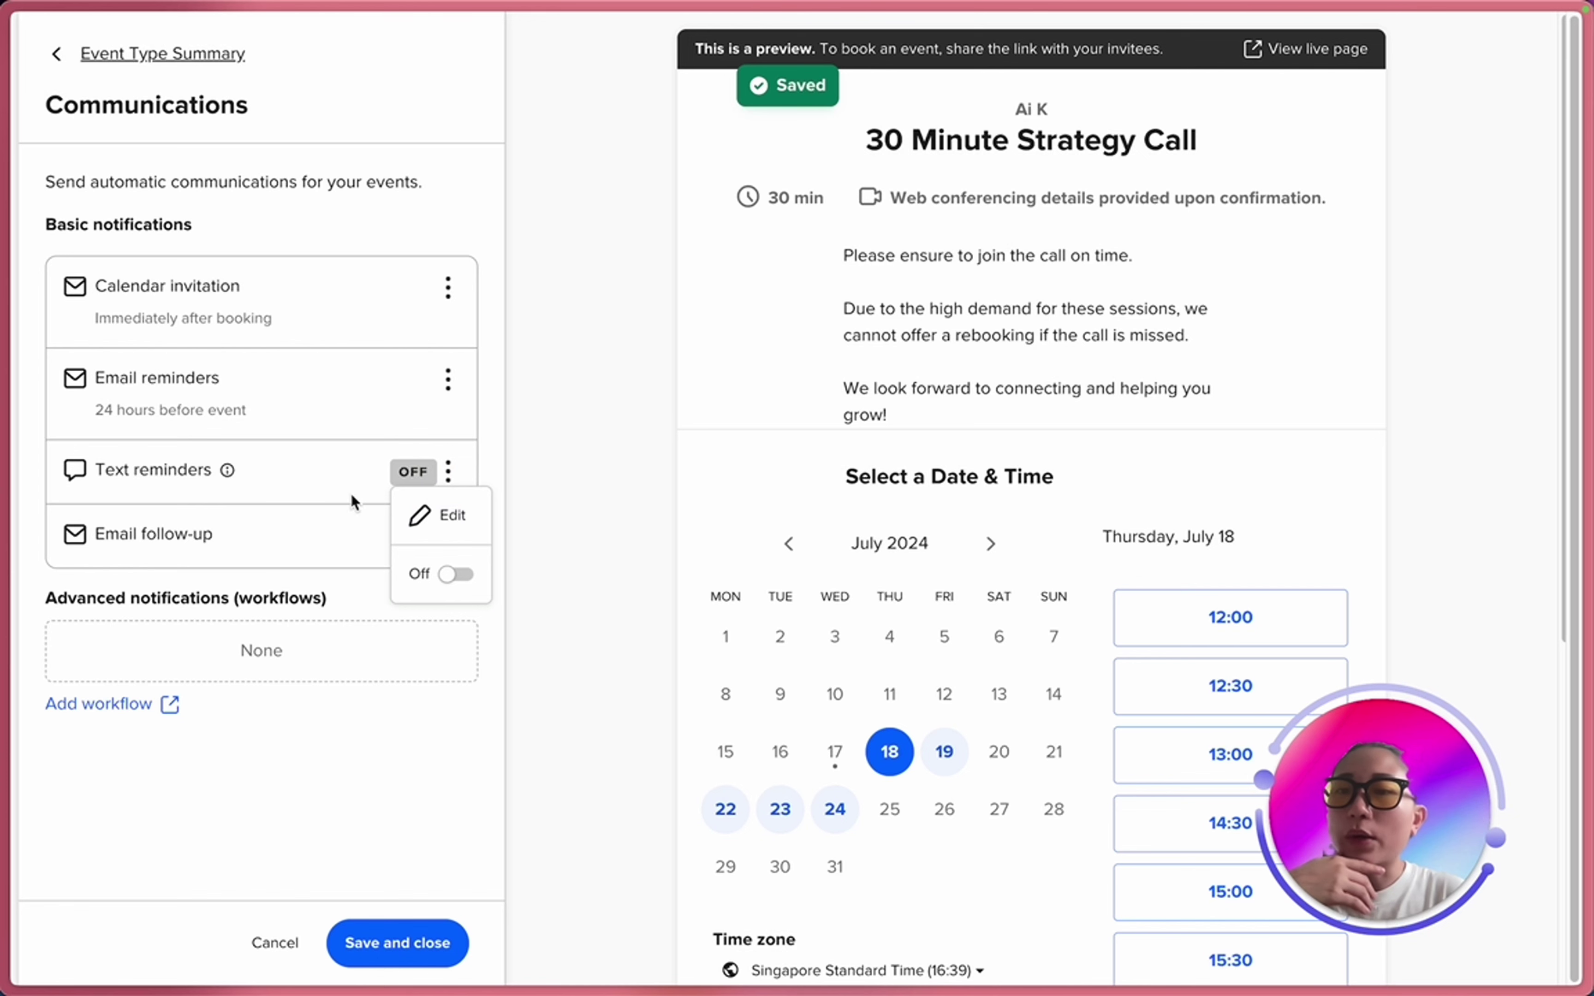
{"action": "left_click", "coordinate": [459, 517]}
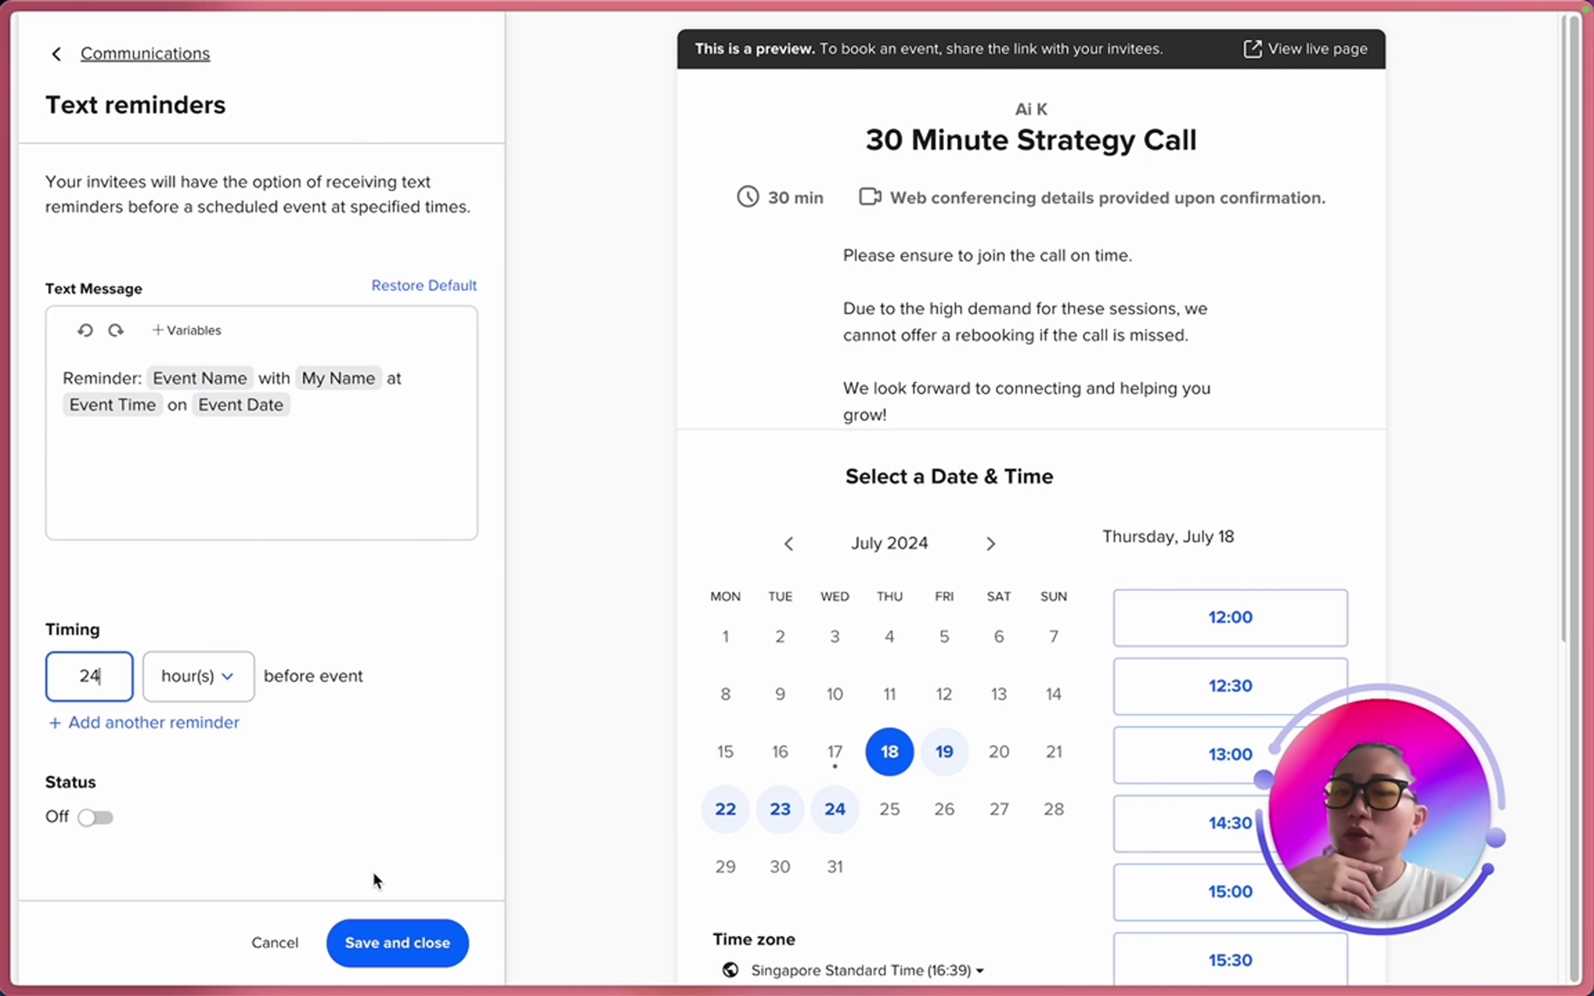
{"action": "left_click", "coordinate": [342, 936]}
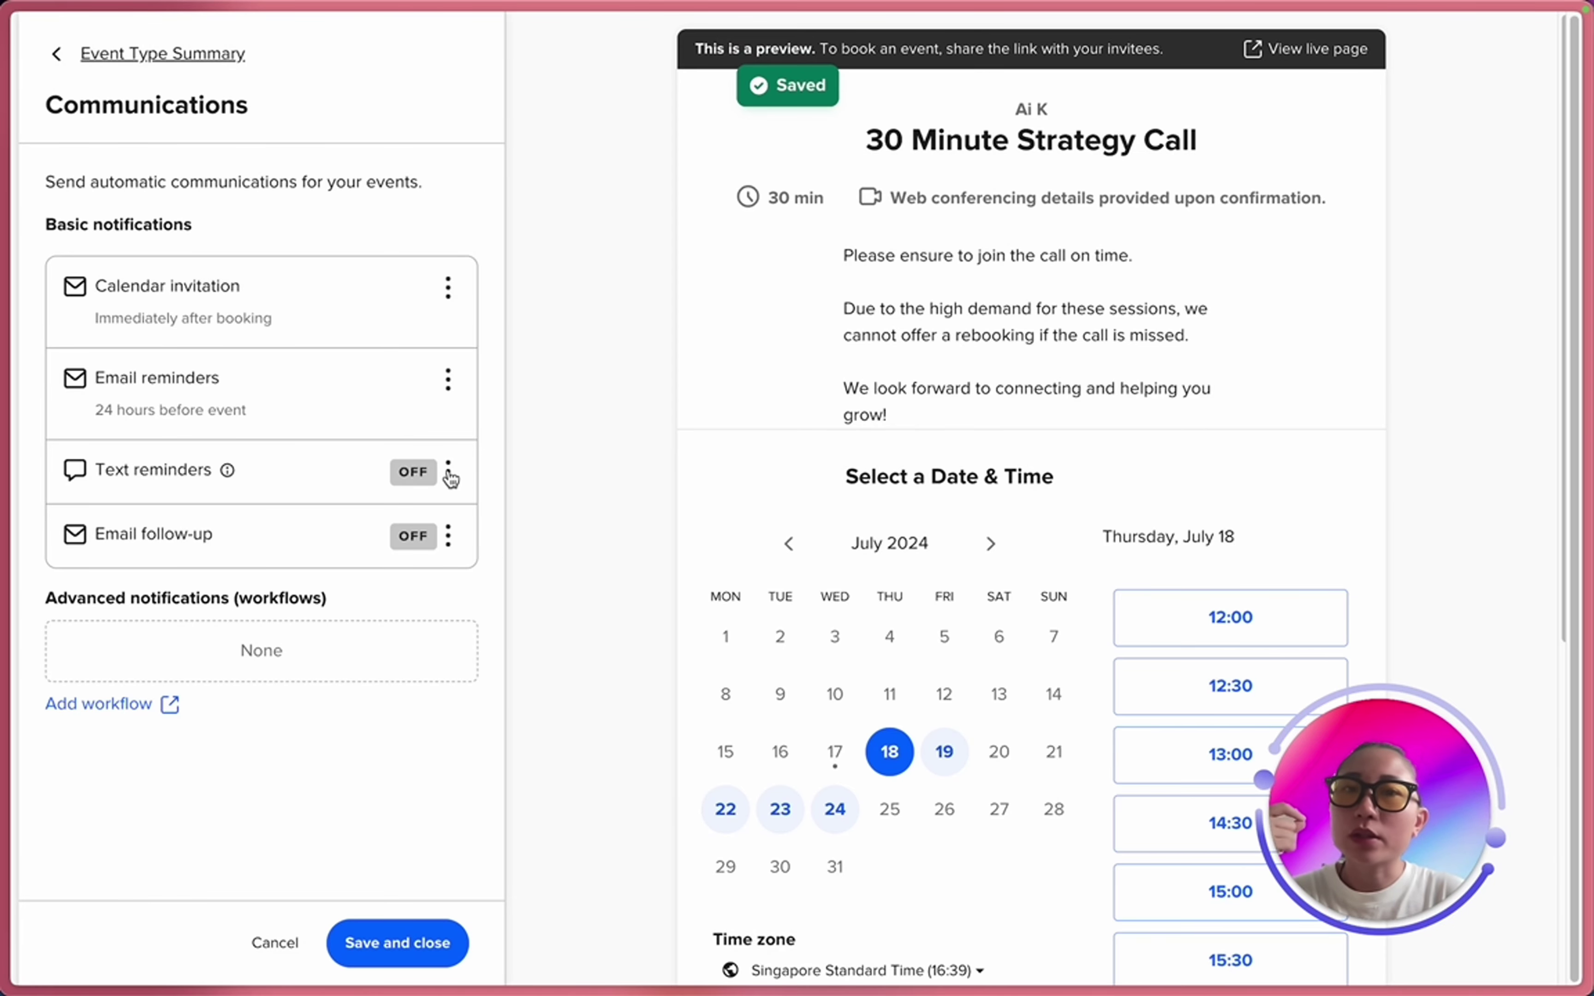
{"action": "left_click", "coordinate": [228, 470]}
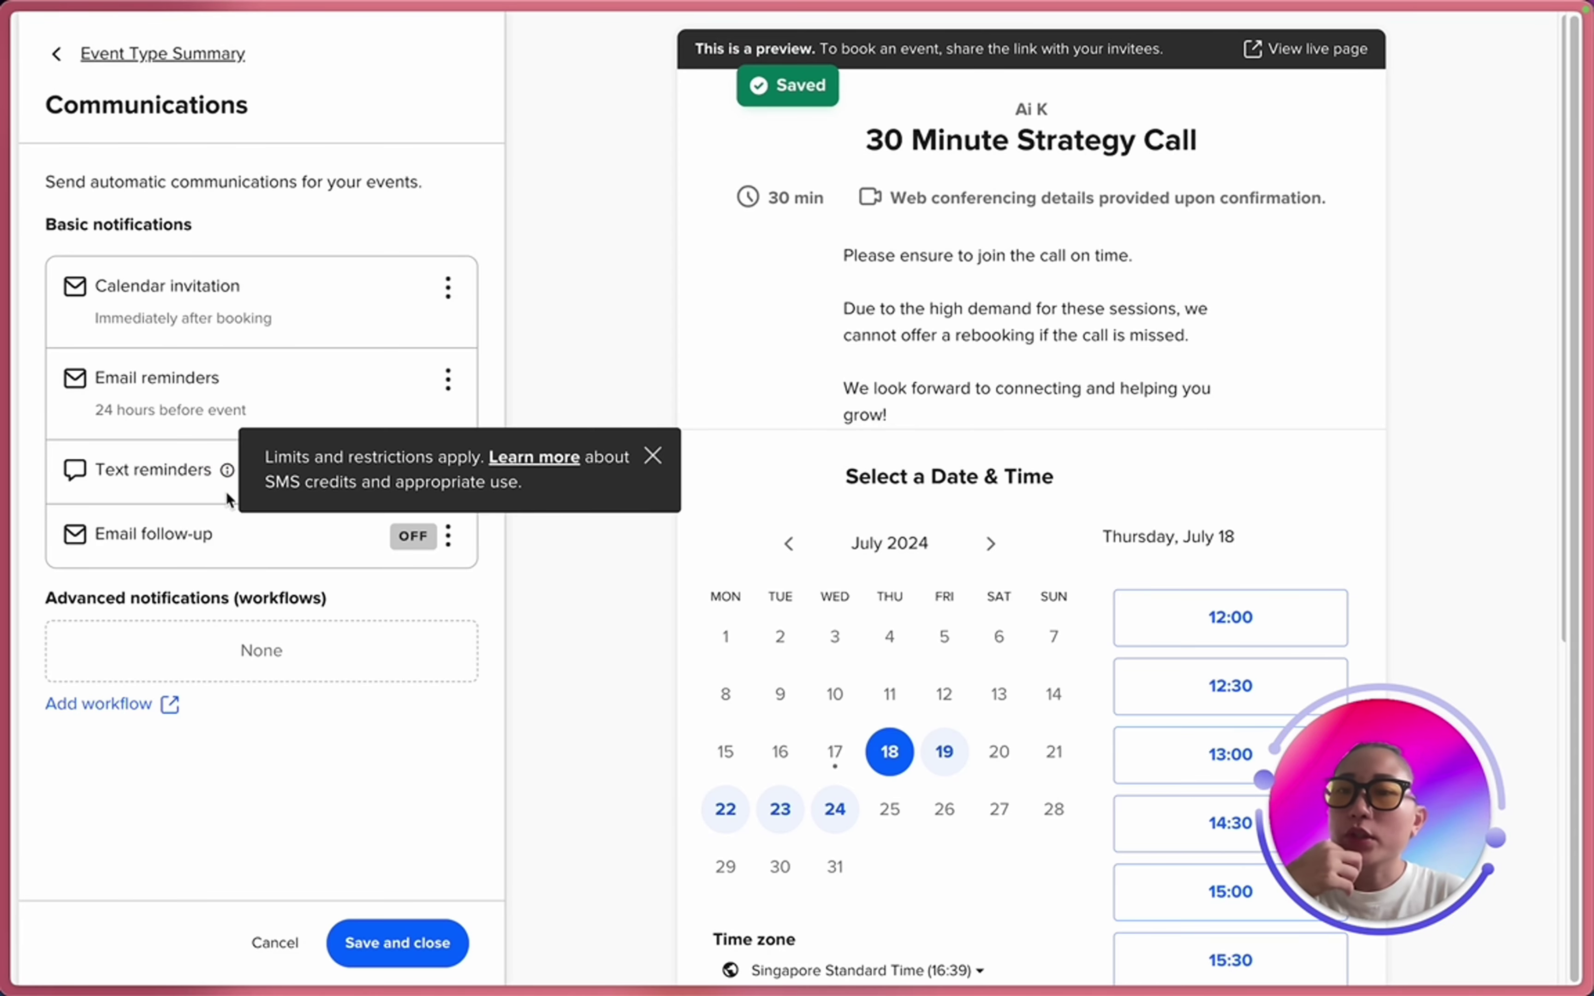
{"action": "left_click", "coordinate": [227, 470]}
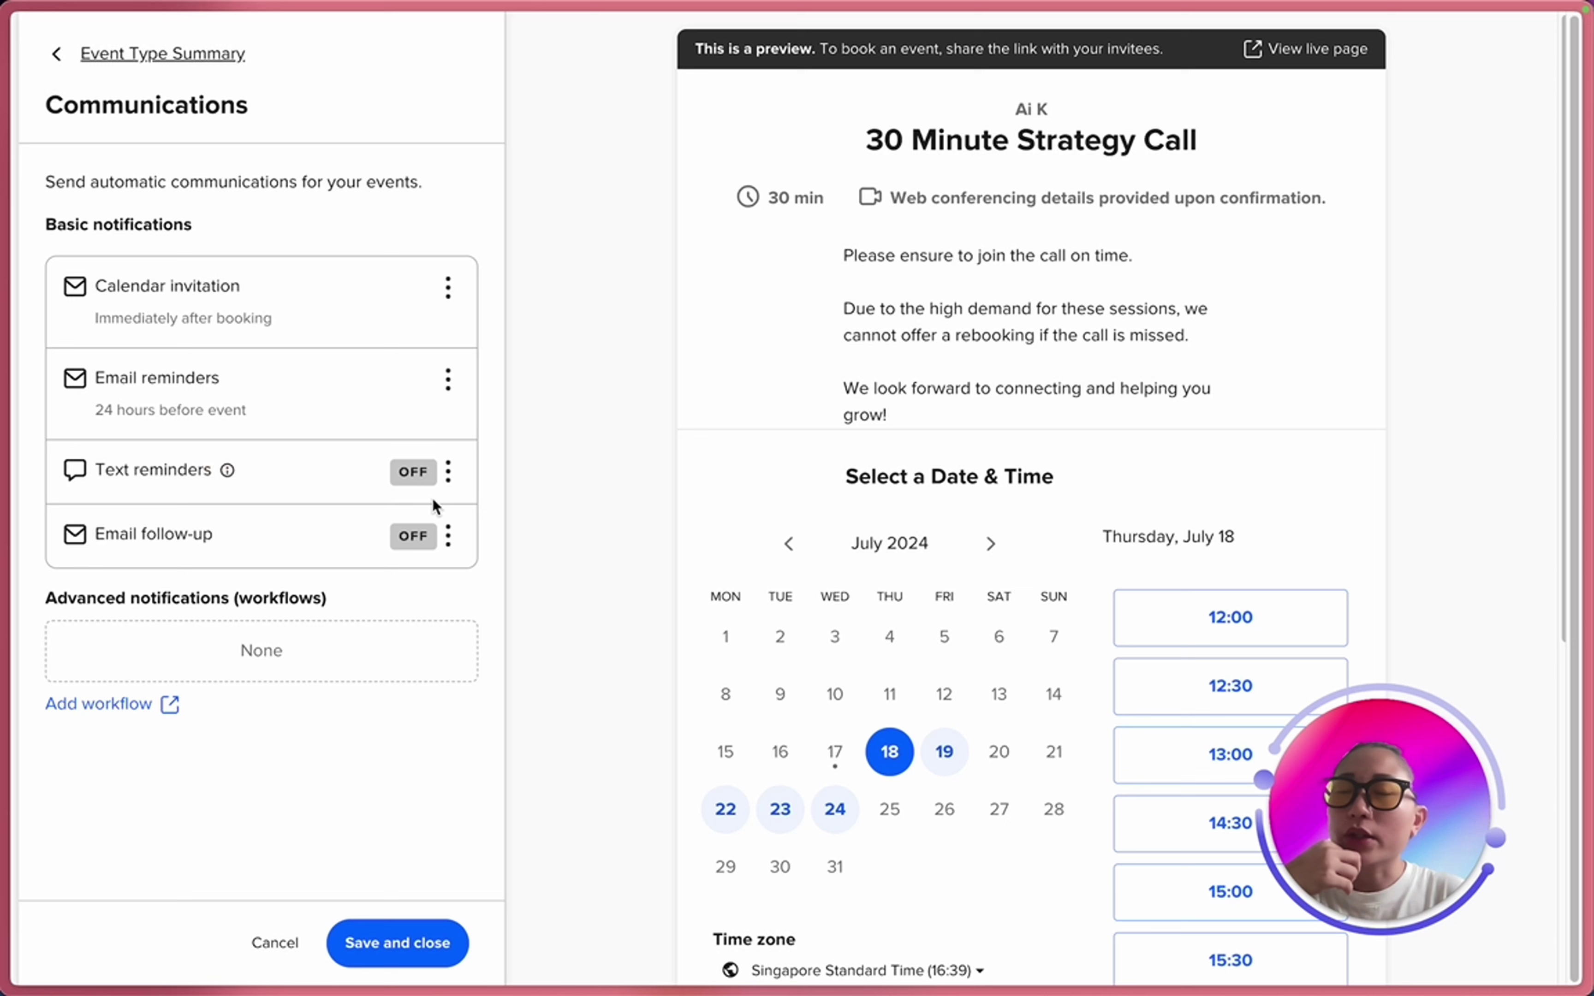
Check the options of the email follow-up notification and save the communications settings.
{"action": "left_click", "coordinate": [448, 534]}
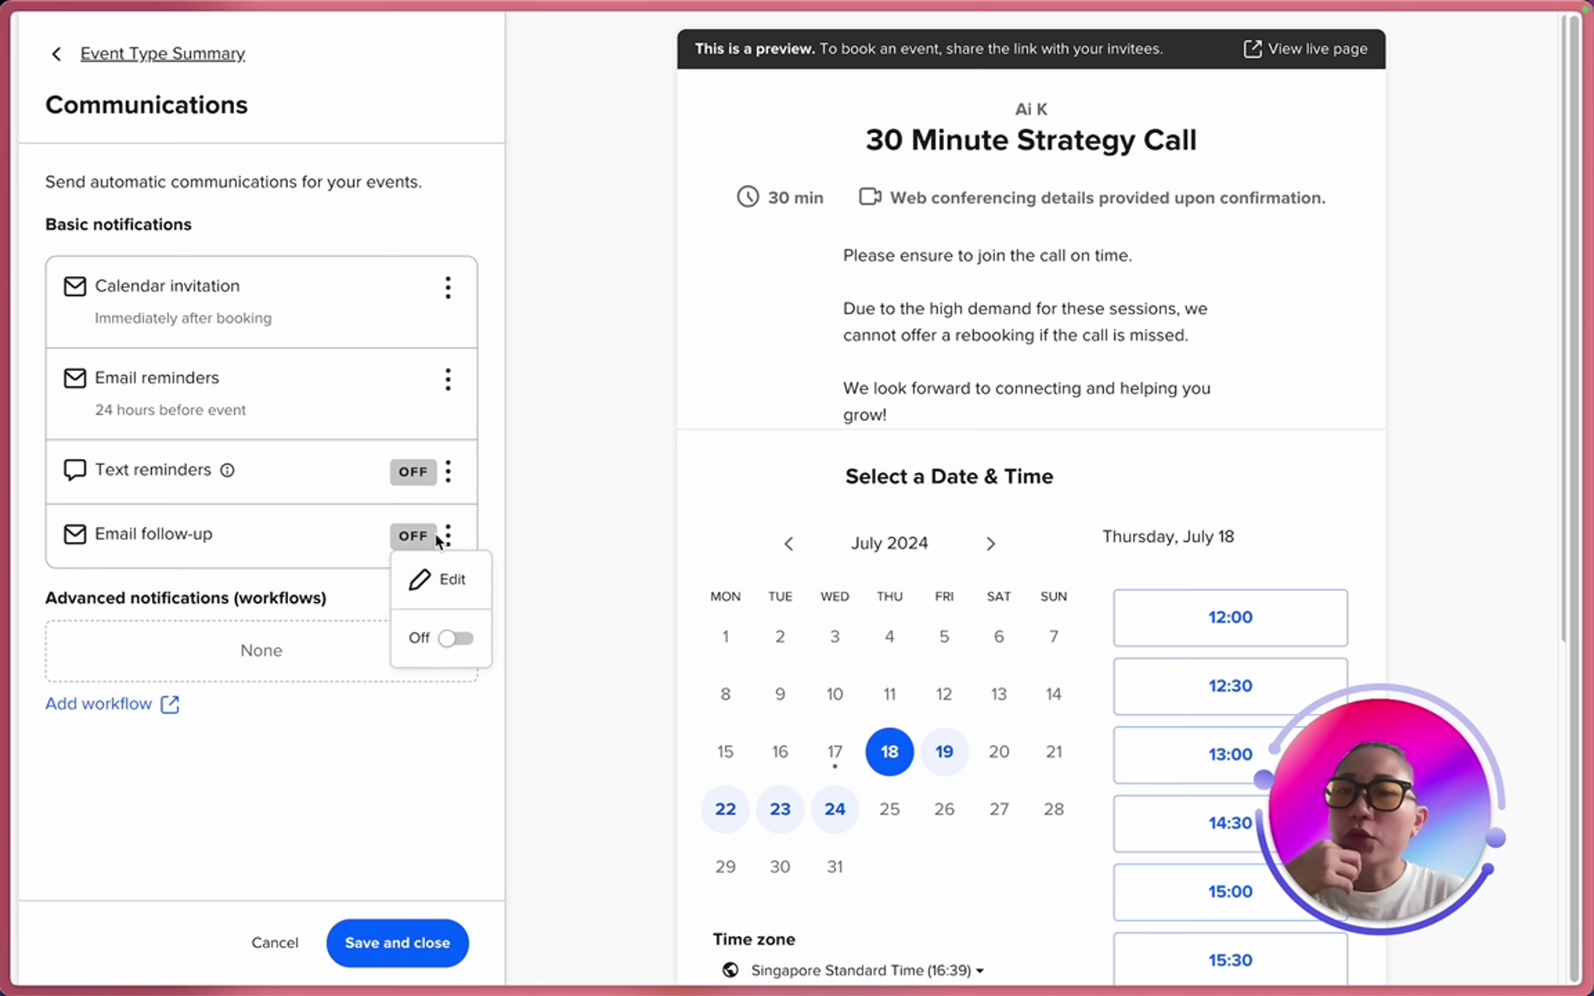
{"action": "left_click", "coordinate": [226, 541]}
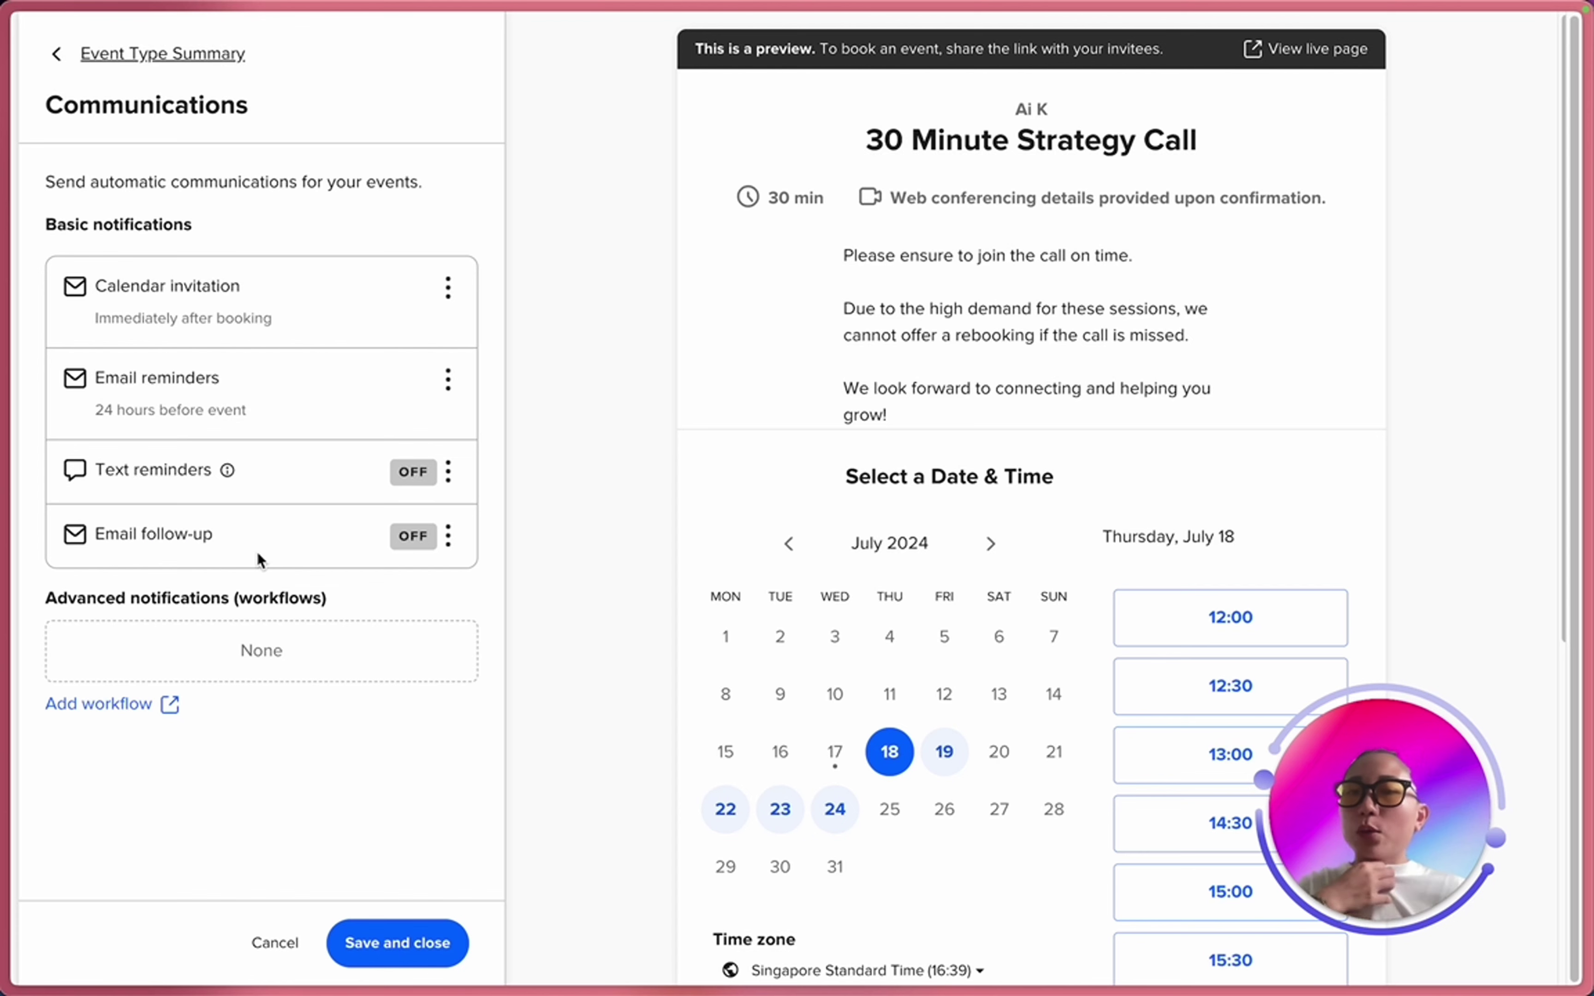
{"action": "left_click_drag", "start_coordinate": [224, 550], "coordinate": [51, 534]}
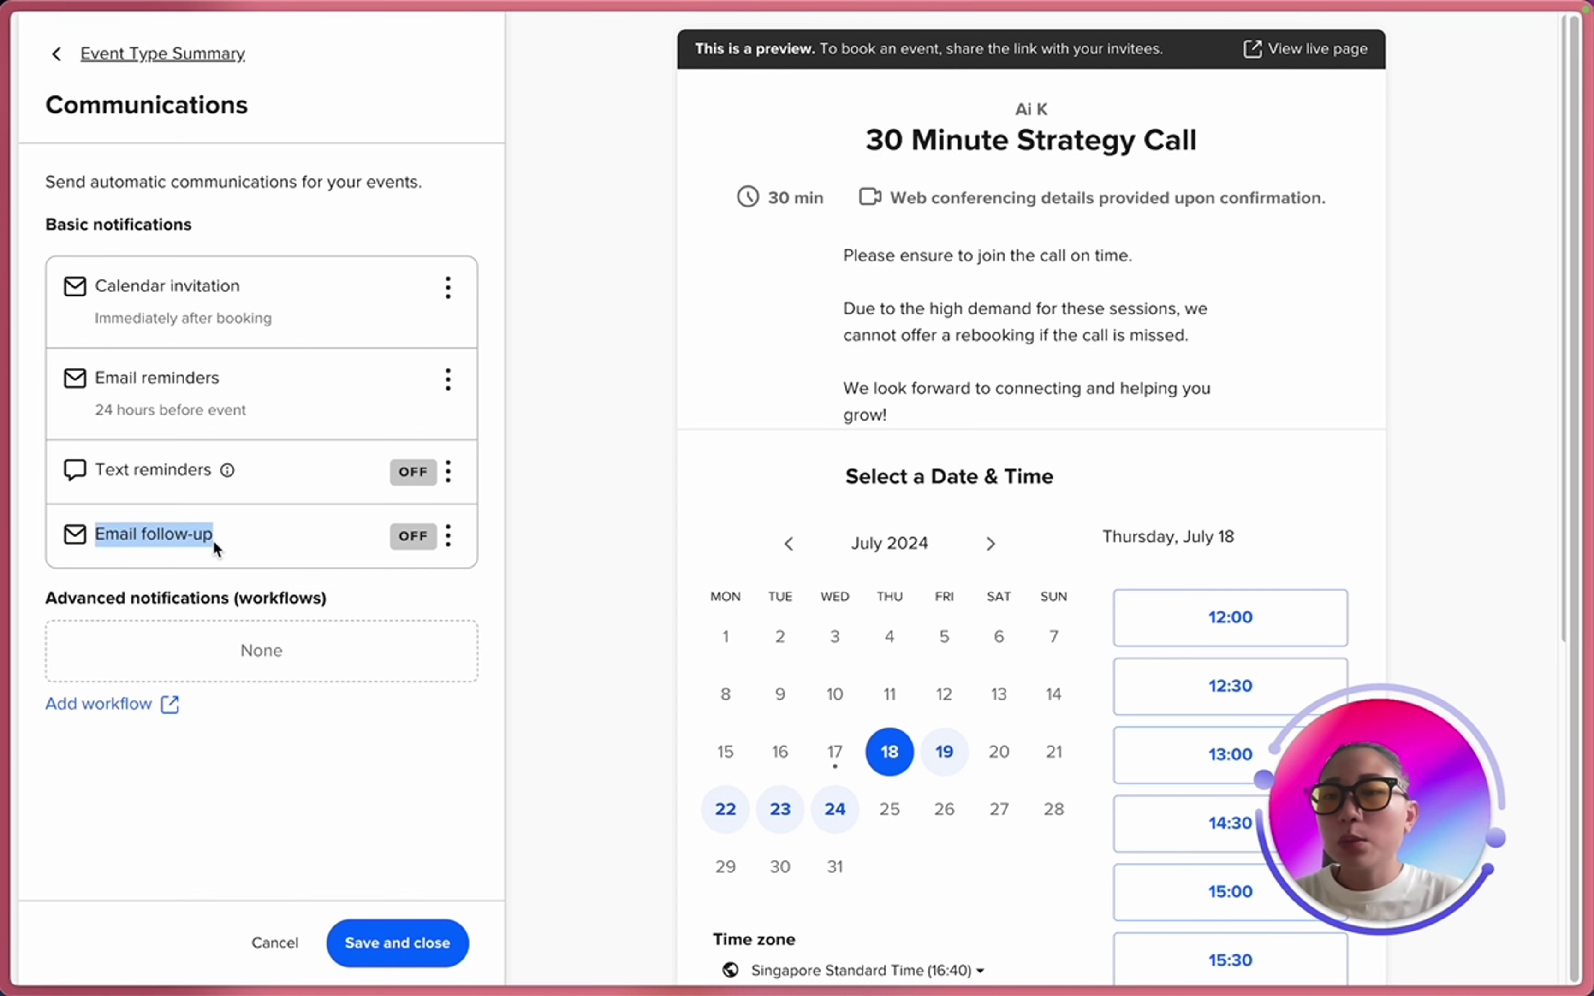
{"action": "left_click", "coordinate": [419, 533]}
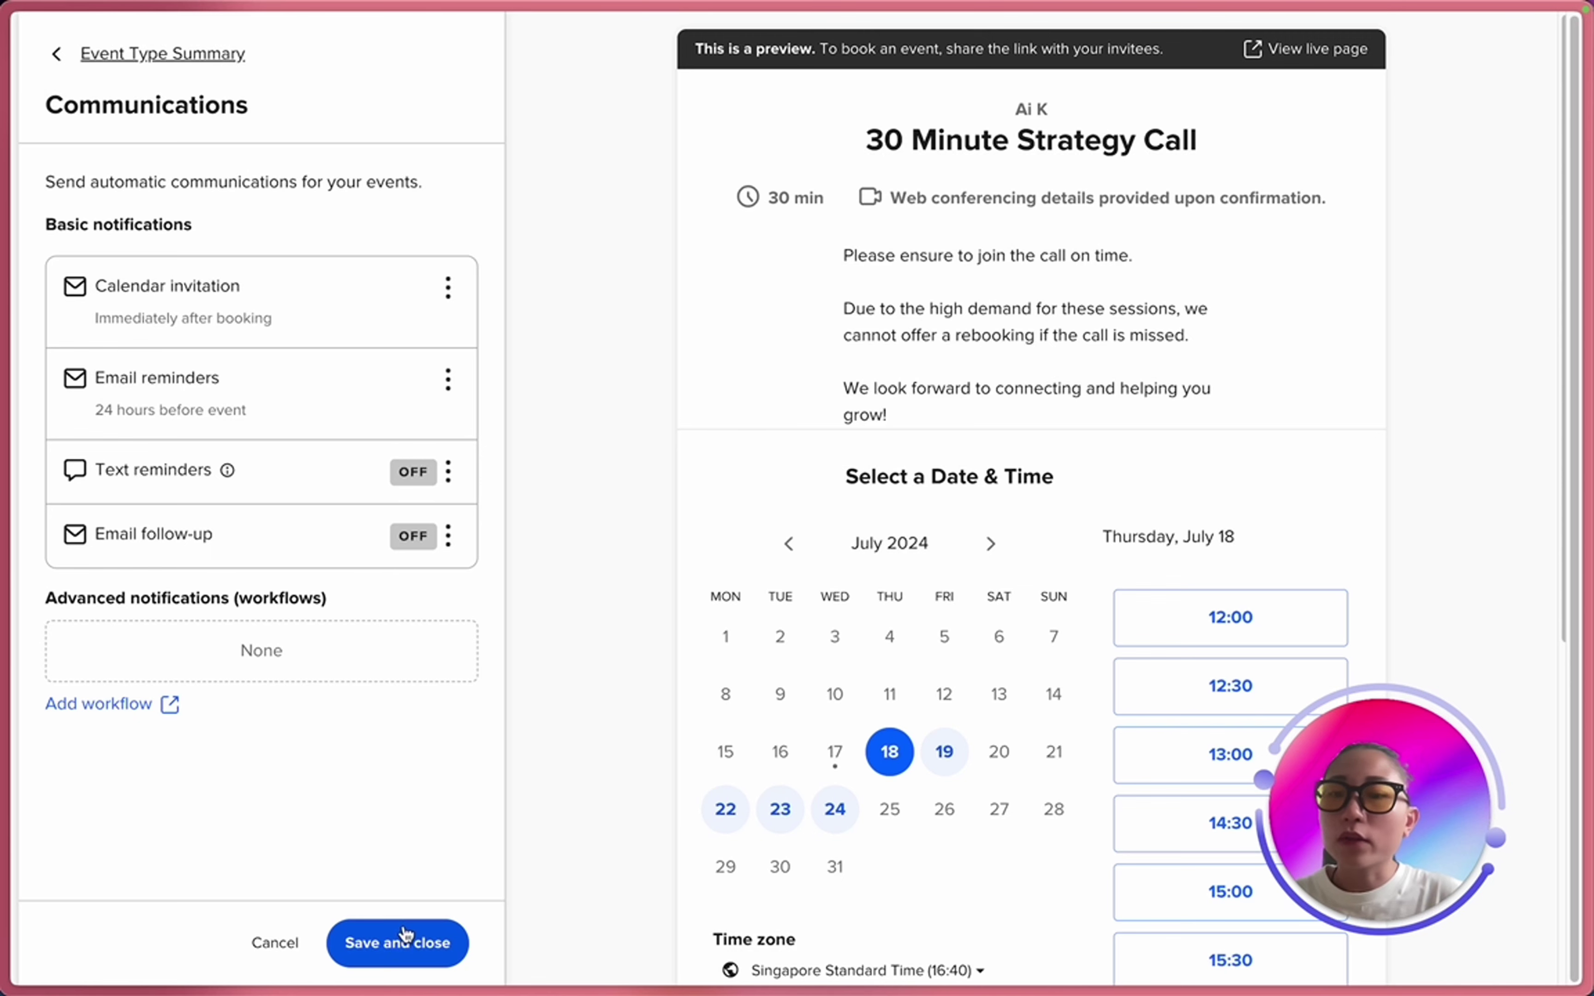
{"action": "left_click", "coordinate": [398, 947]}
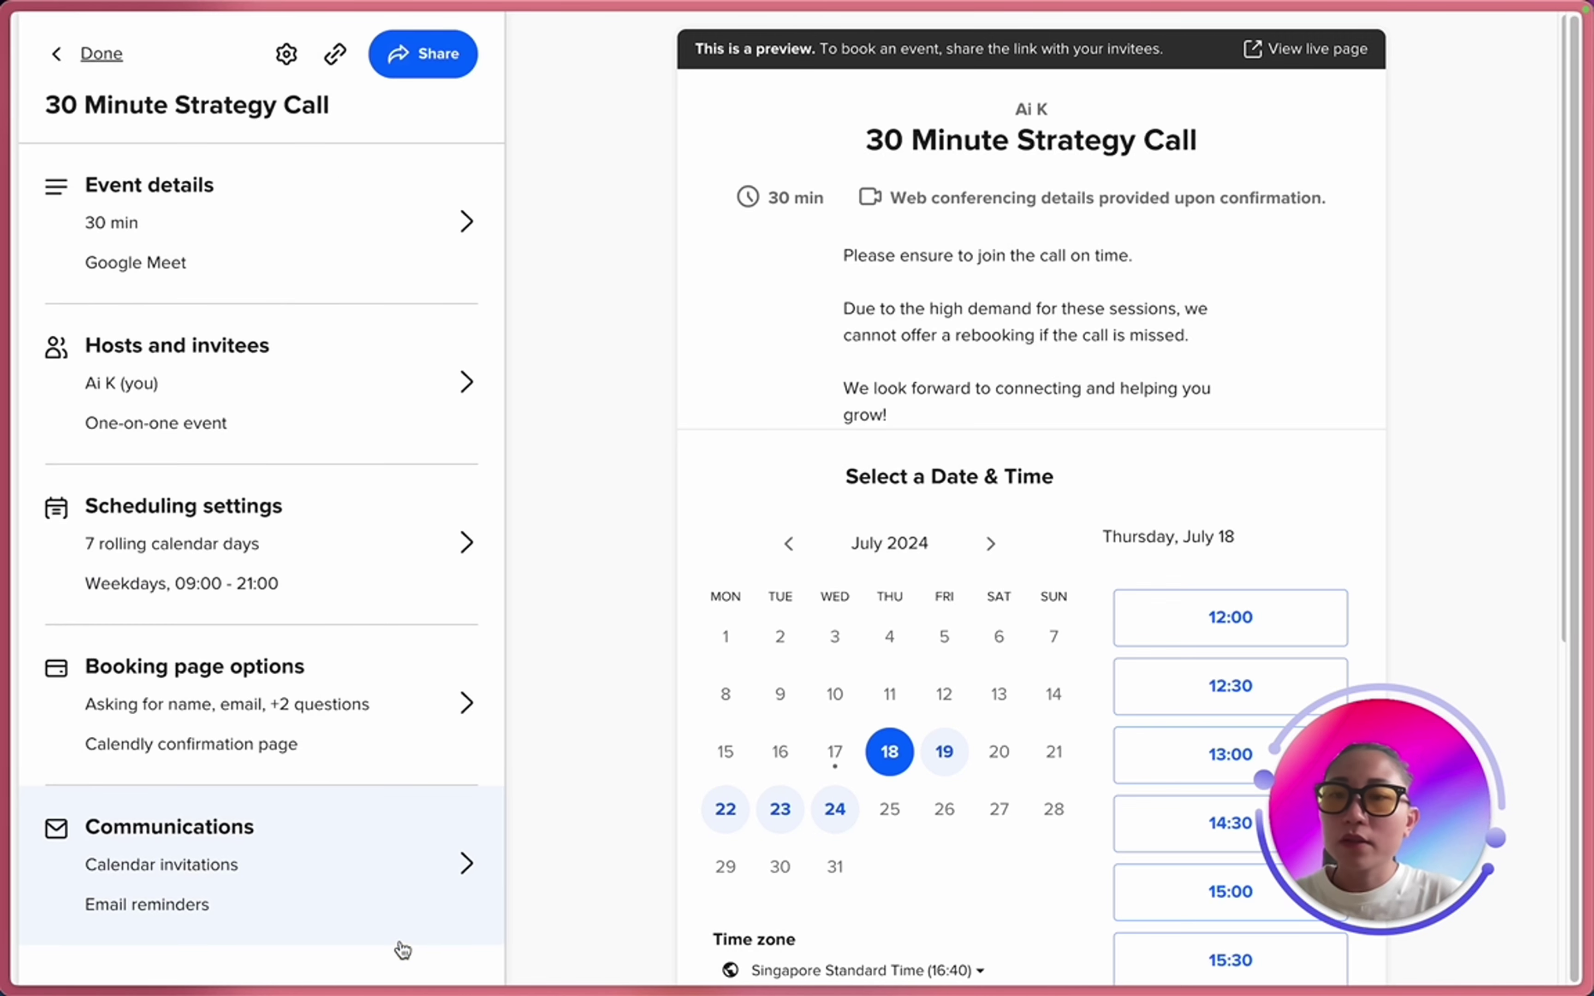
Finish editing the event type and start a workflow from the "Email reminder to invitee" template.
{"action": "left_click", "coordinate": [93, 54]}
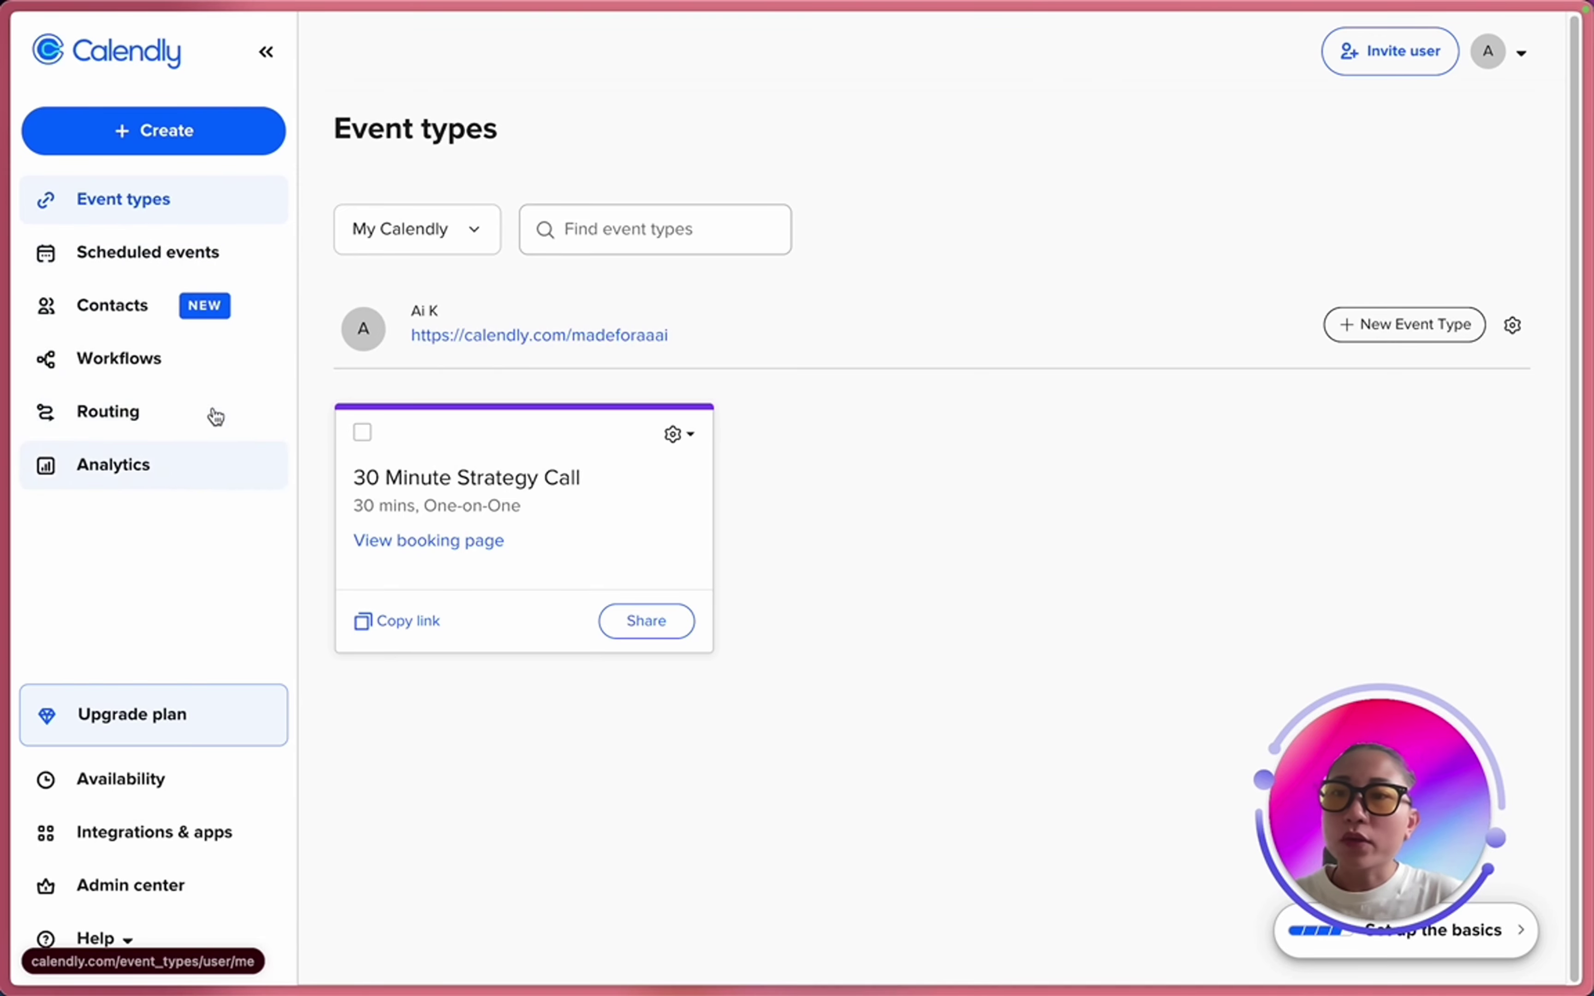
{"action": "left_click", "coordinate": [130, 370]}
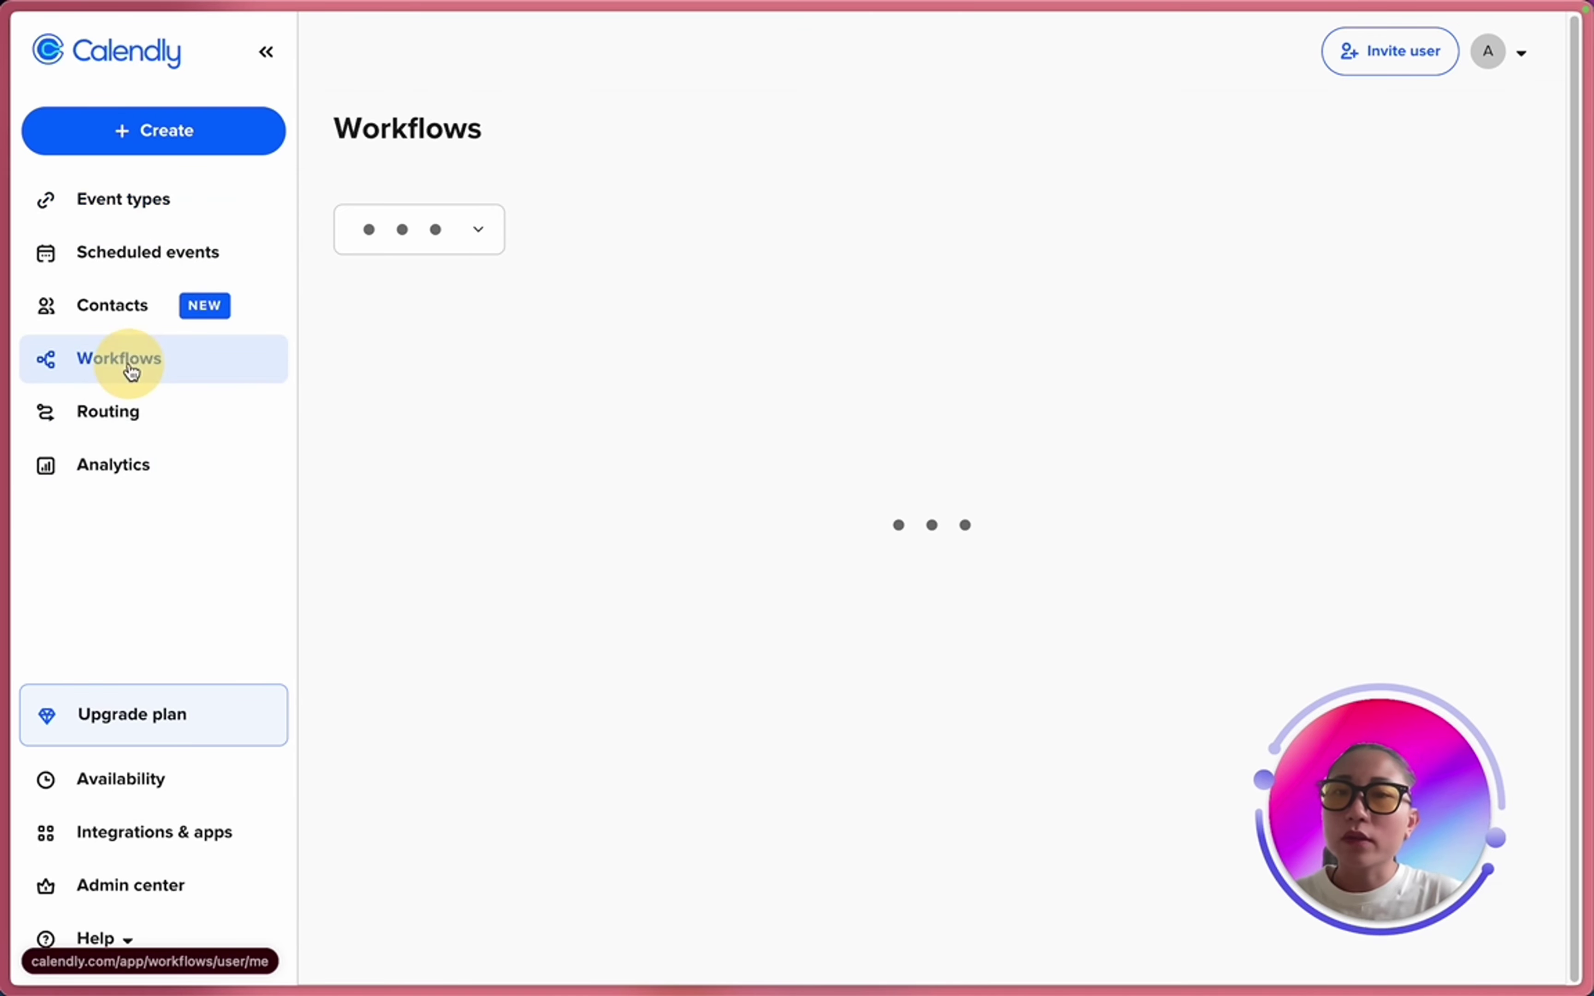
{"action": "scroll", "coordinate": [583, 581], "scroll_direction": "down", "scroll_amount": 6}
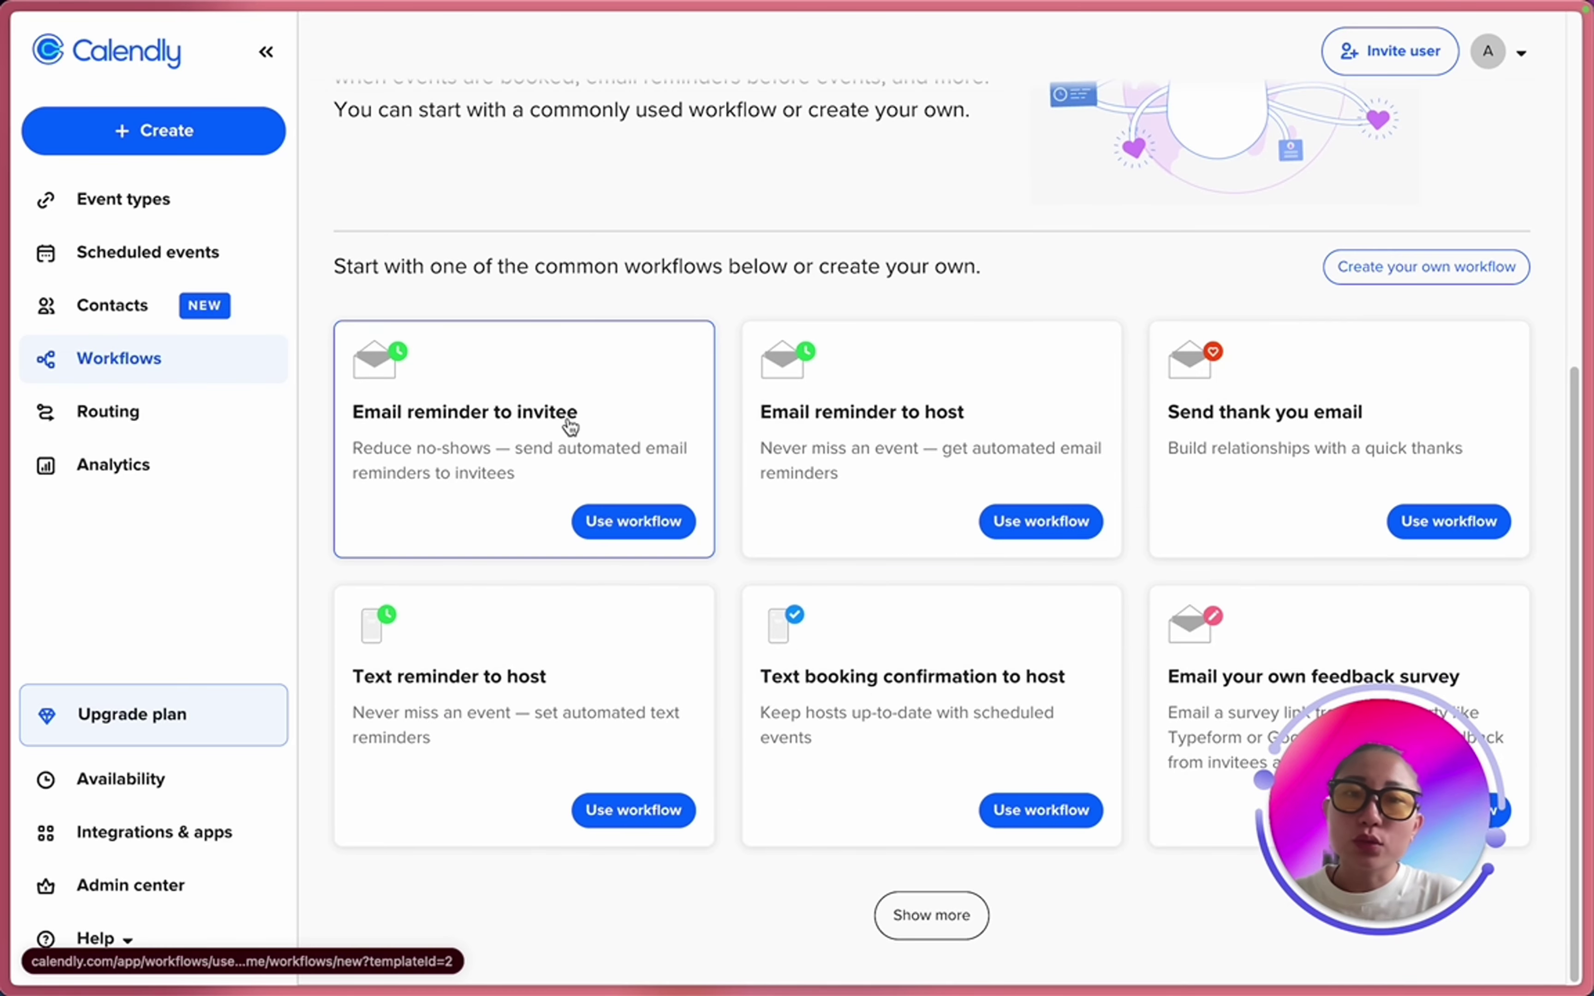
{"action": "left_click", "coordinate": [619, 522]}
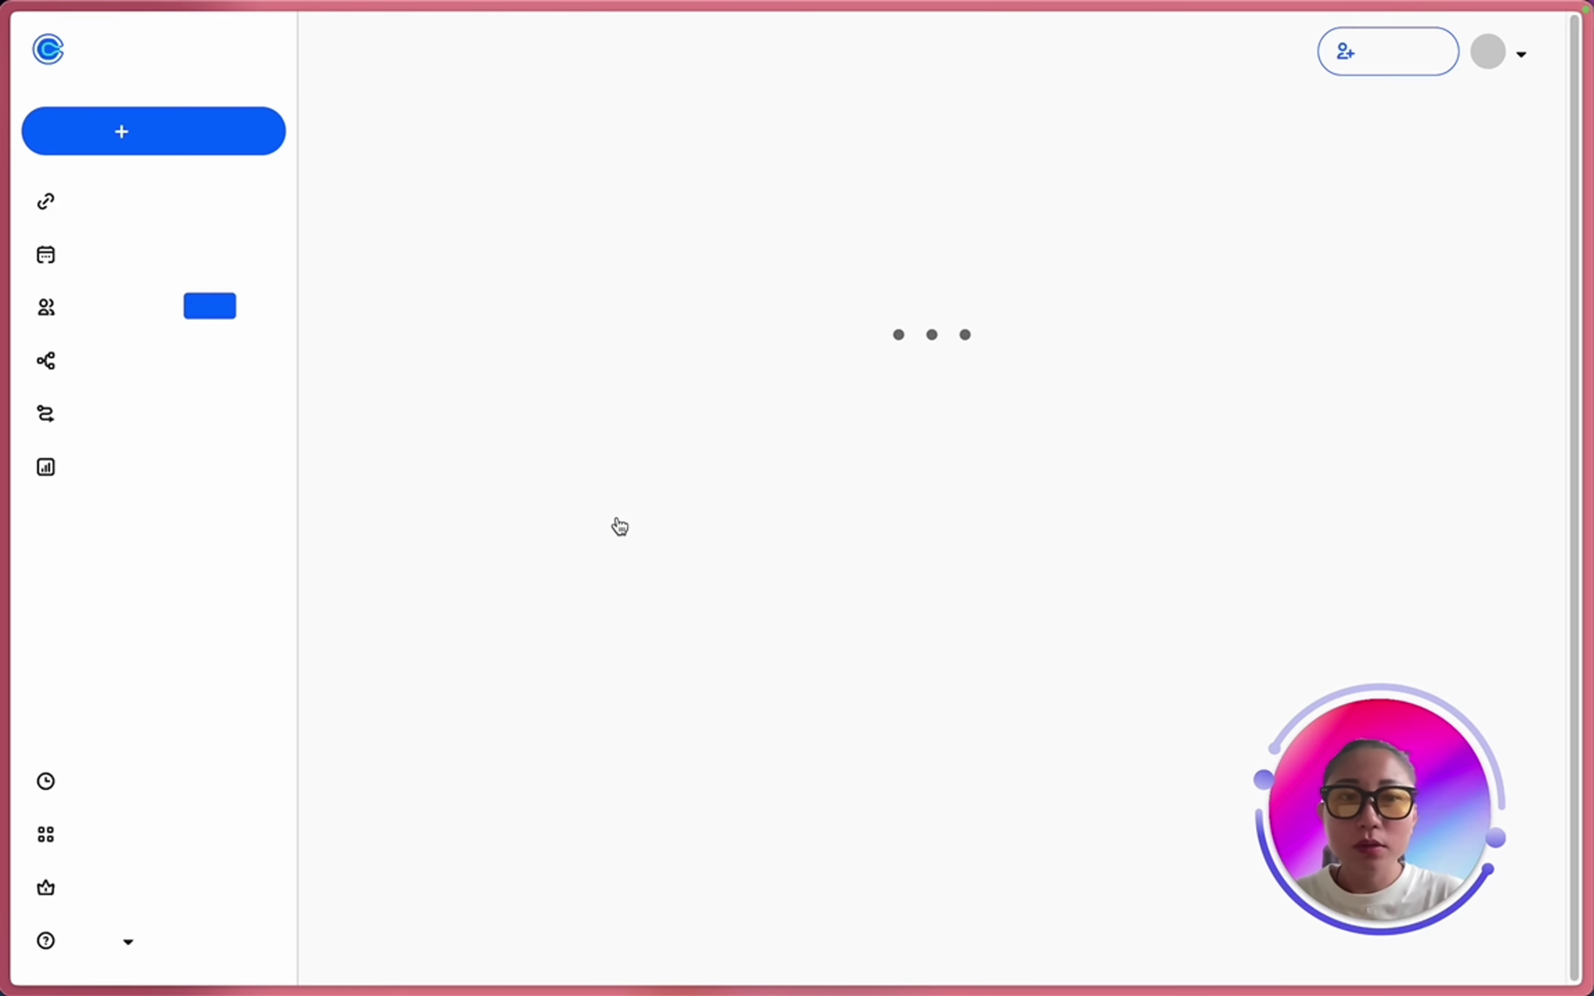
Apply the invitee reminder workflow to the 30 Minute Strategy Call event type and save it.
{"action": "left_click", "coordinate": [1113, 248]}
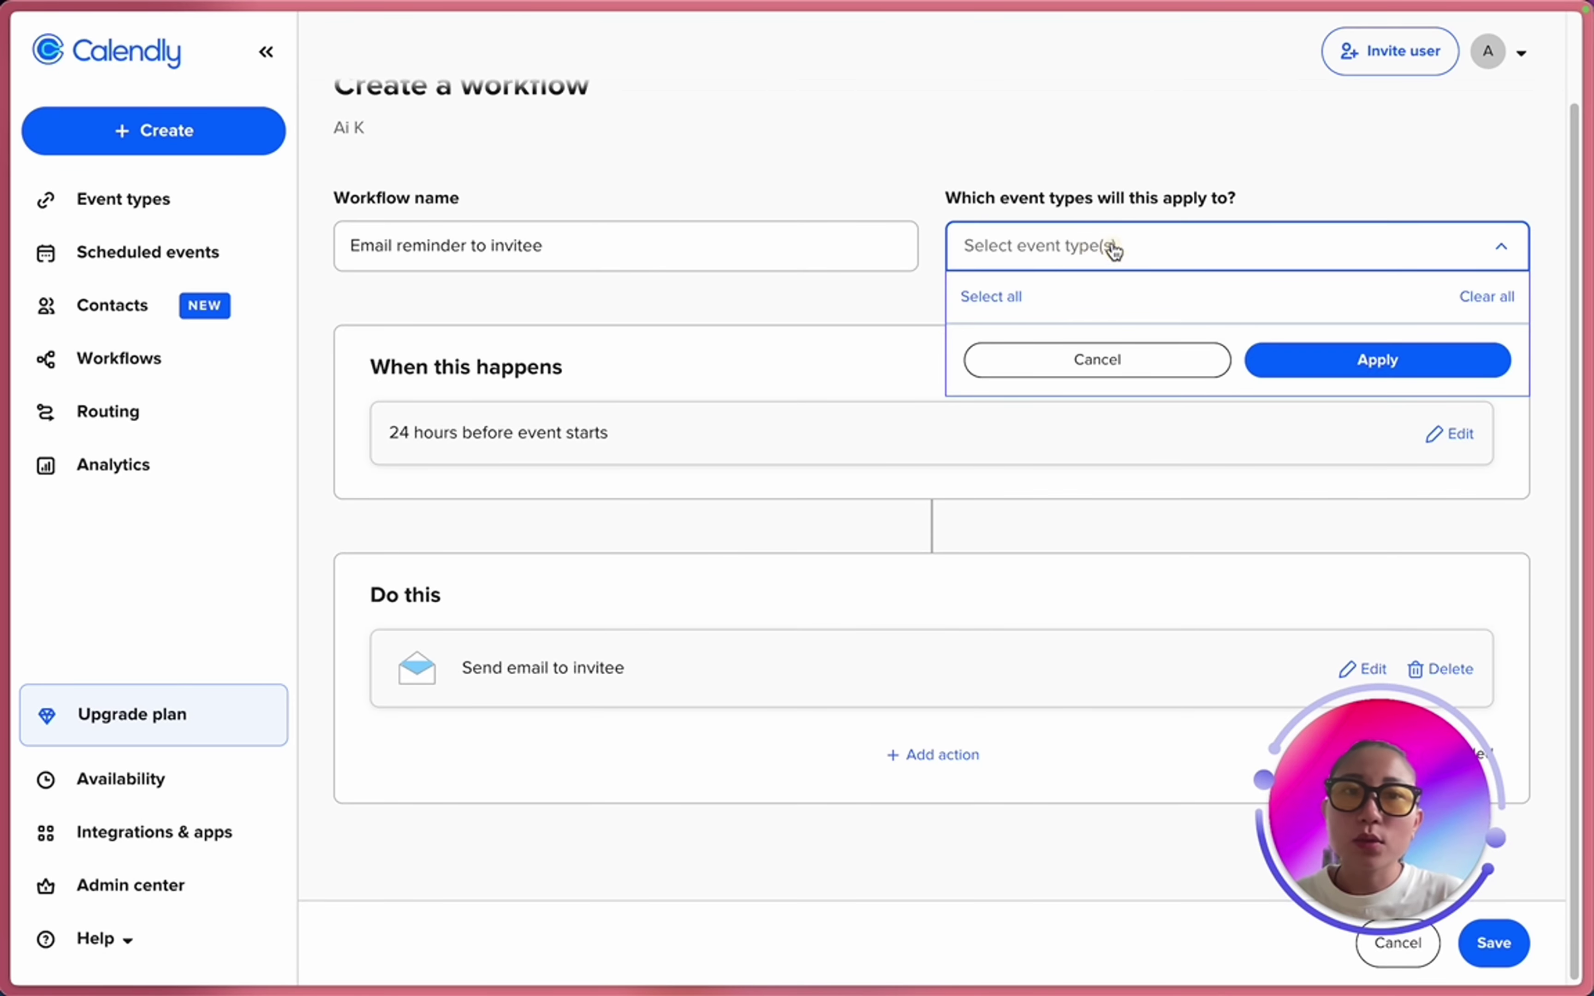
{"action": "left_click_drag", "start_coordinate": [966, 196], "coordinate": [1274, 202]}
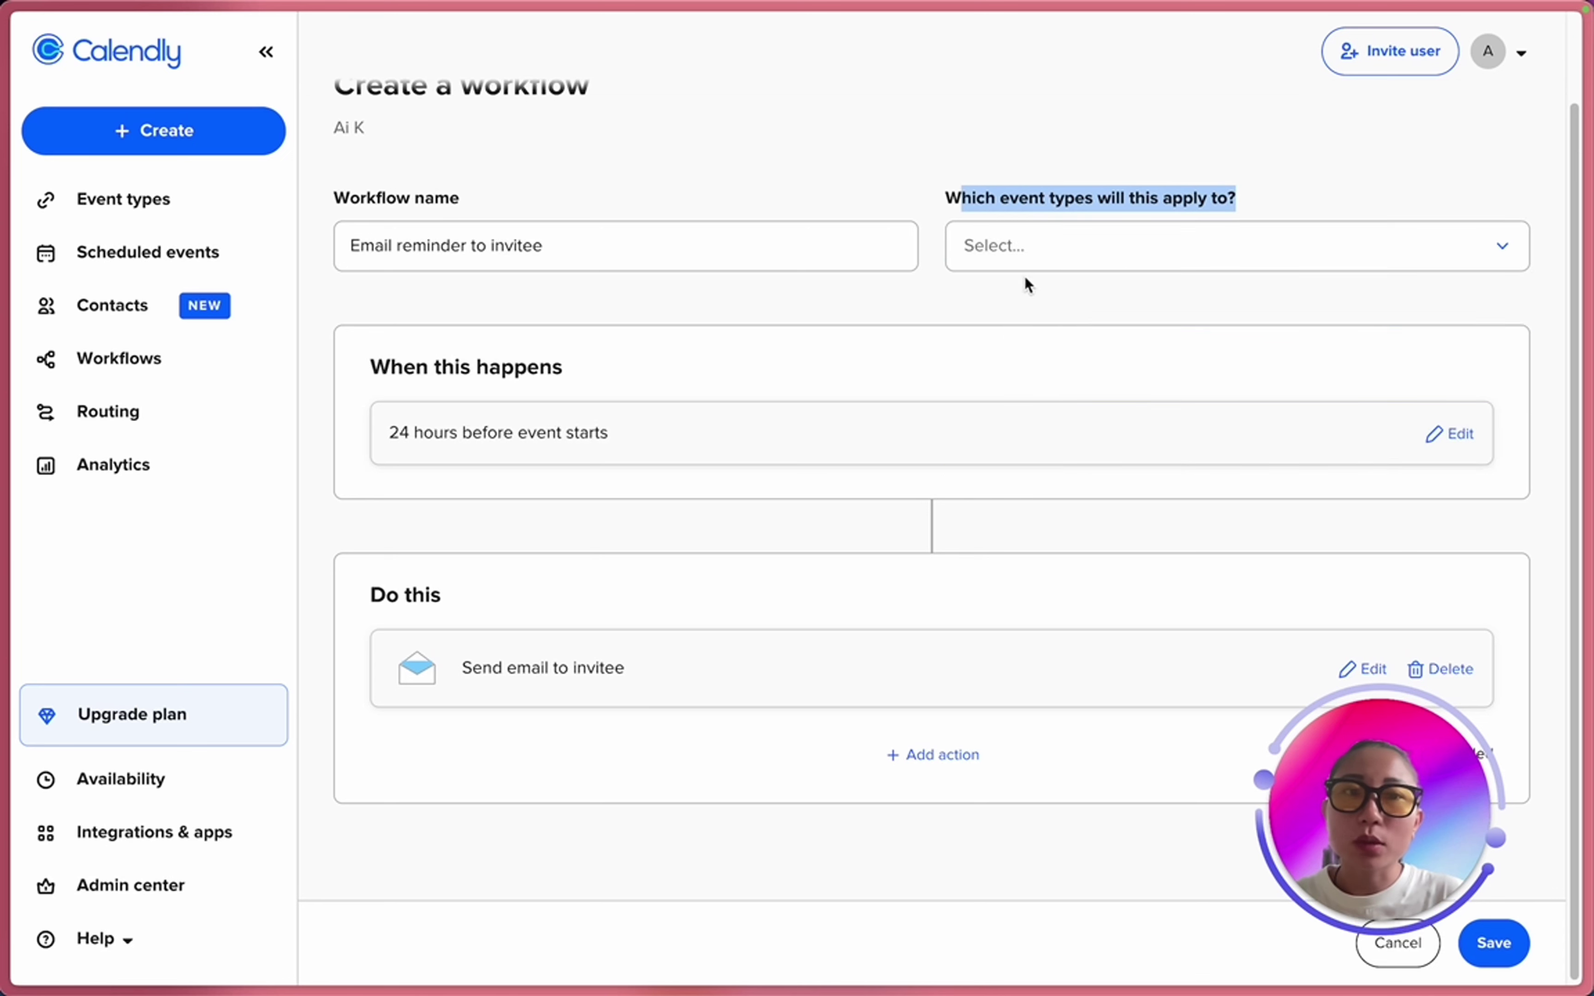
{"action": "left_click", "coordinate": [1024, 270]}
{"action": "left_click", "coordinate": [1014, 375]}
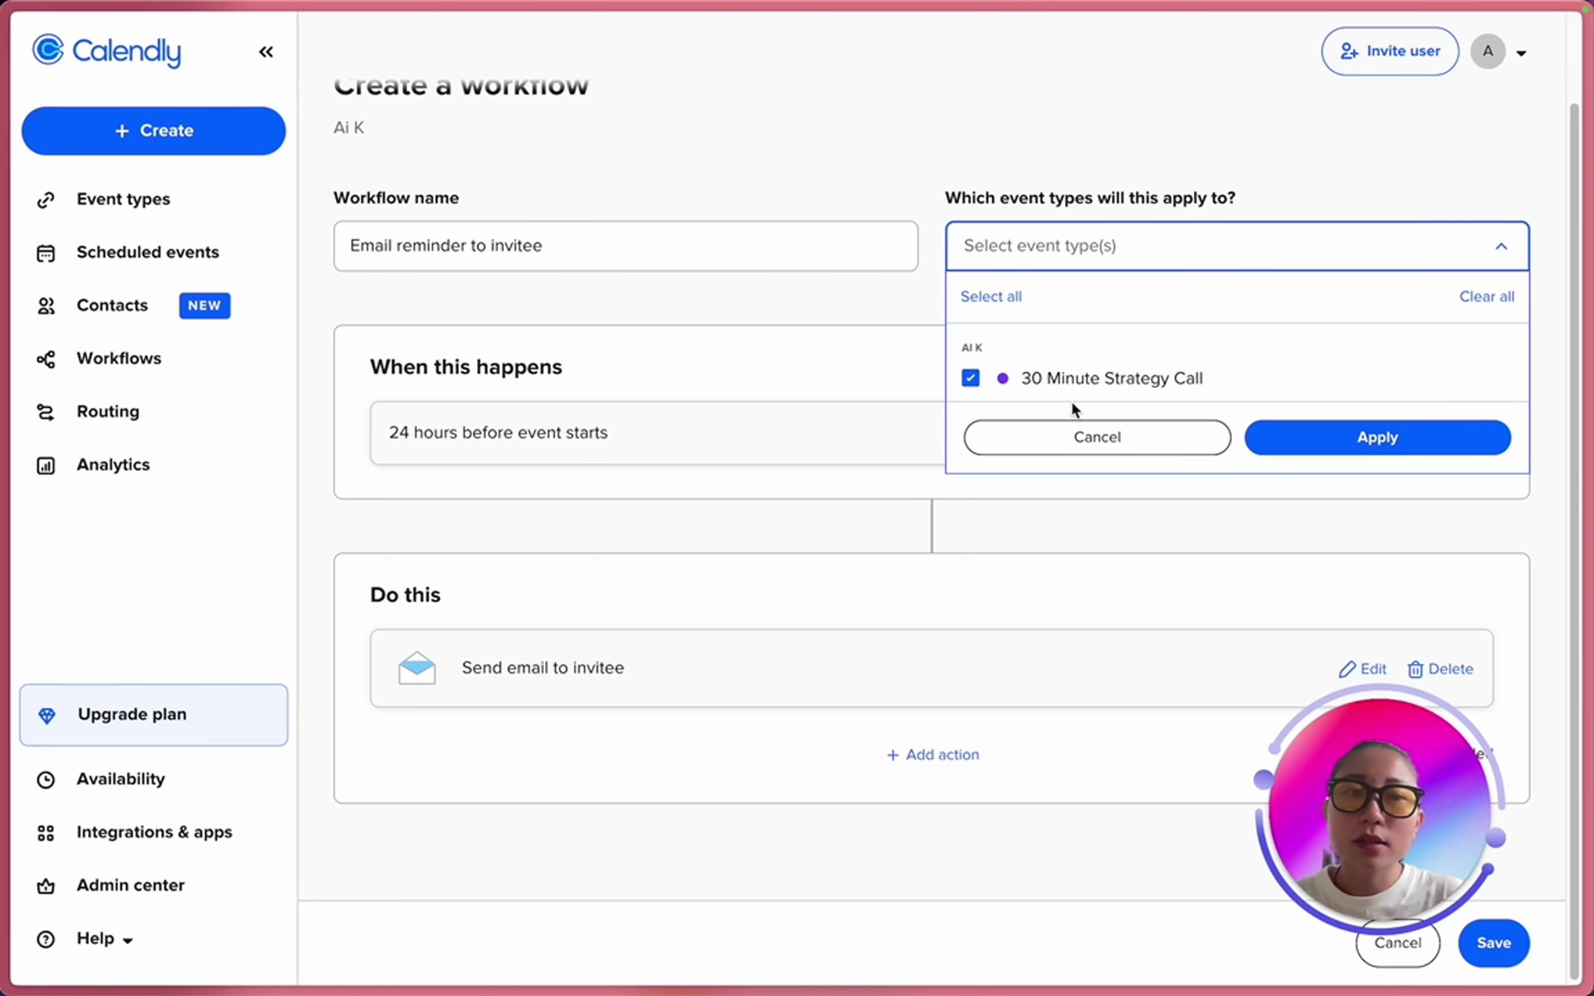
{"action": "left_click", "coordinate": [1355, 423]}
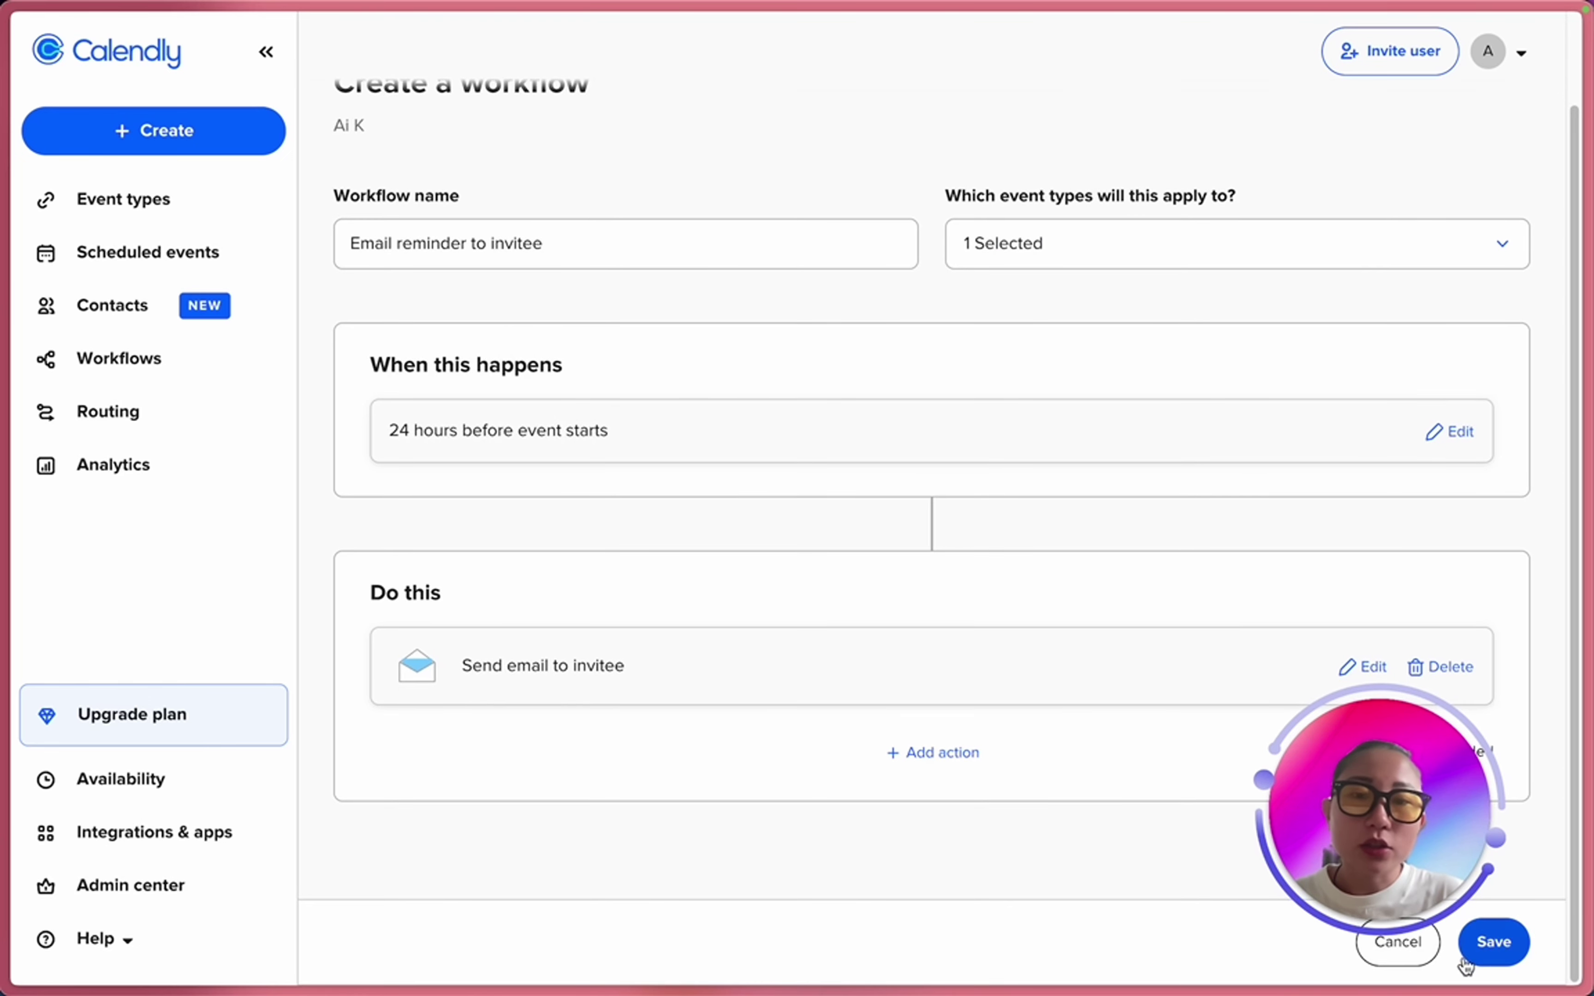
{"action": "left_click", "coordinate": [1493, 942]}
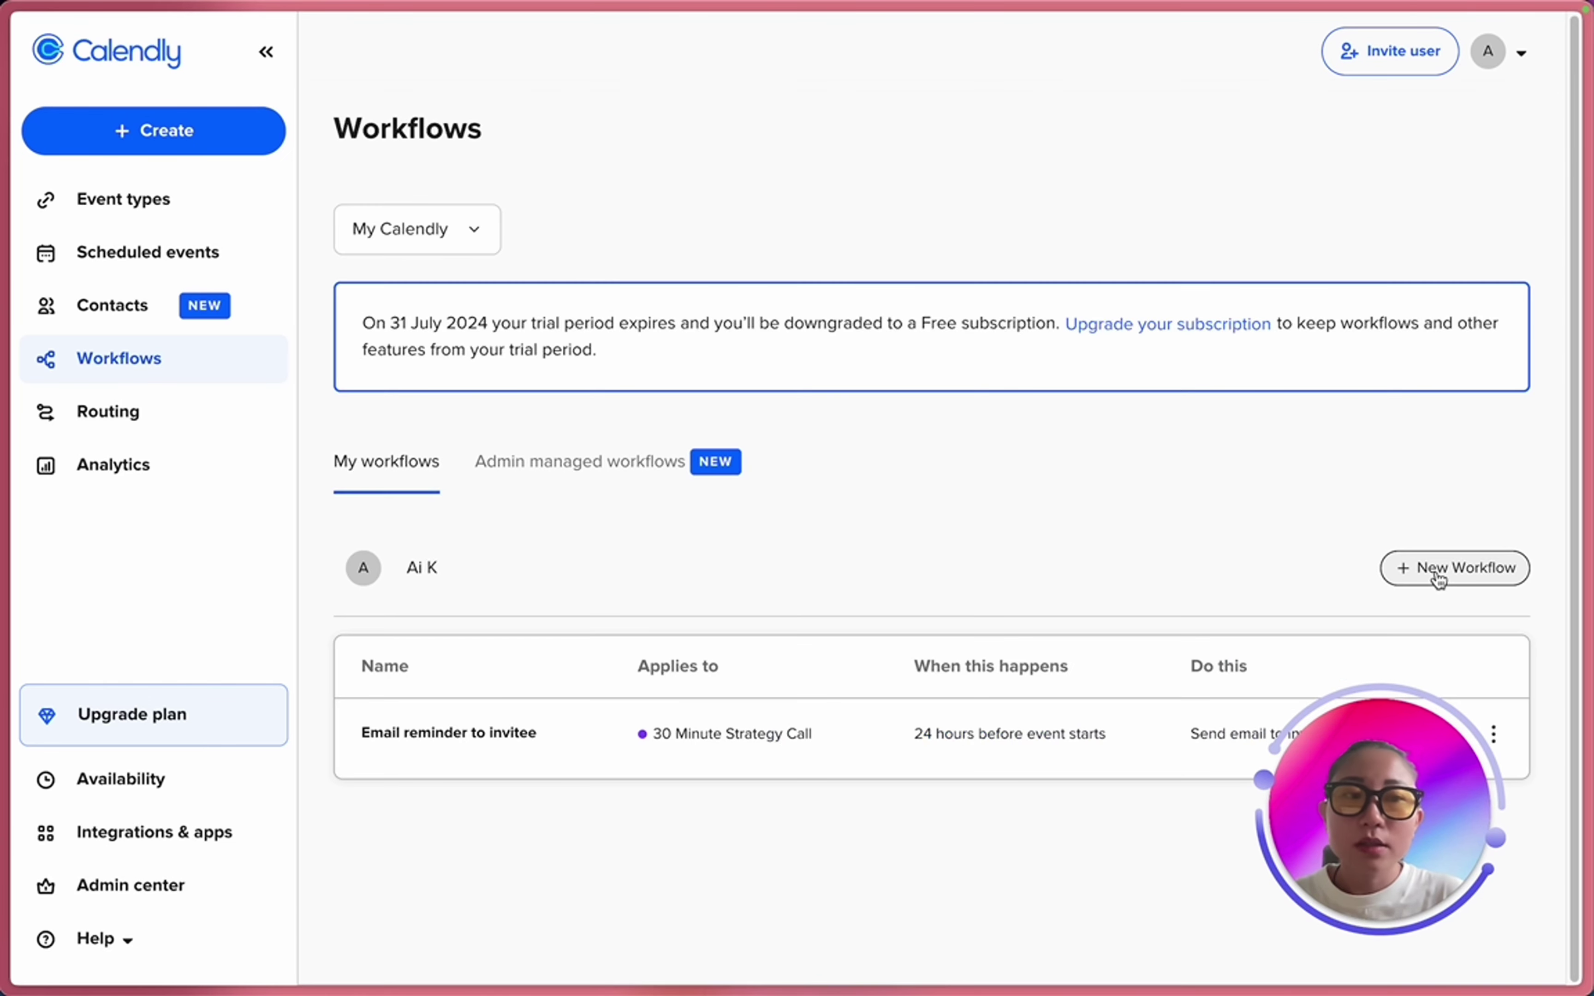
Start a new workflow from the "Email reminder to host" template and apply it to the 30 Minute Strategy Call event type.
{"action": "left_click", "coordinate": [1438, 577]}
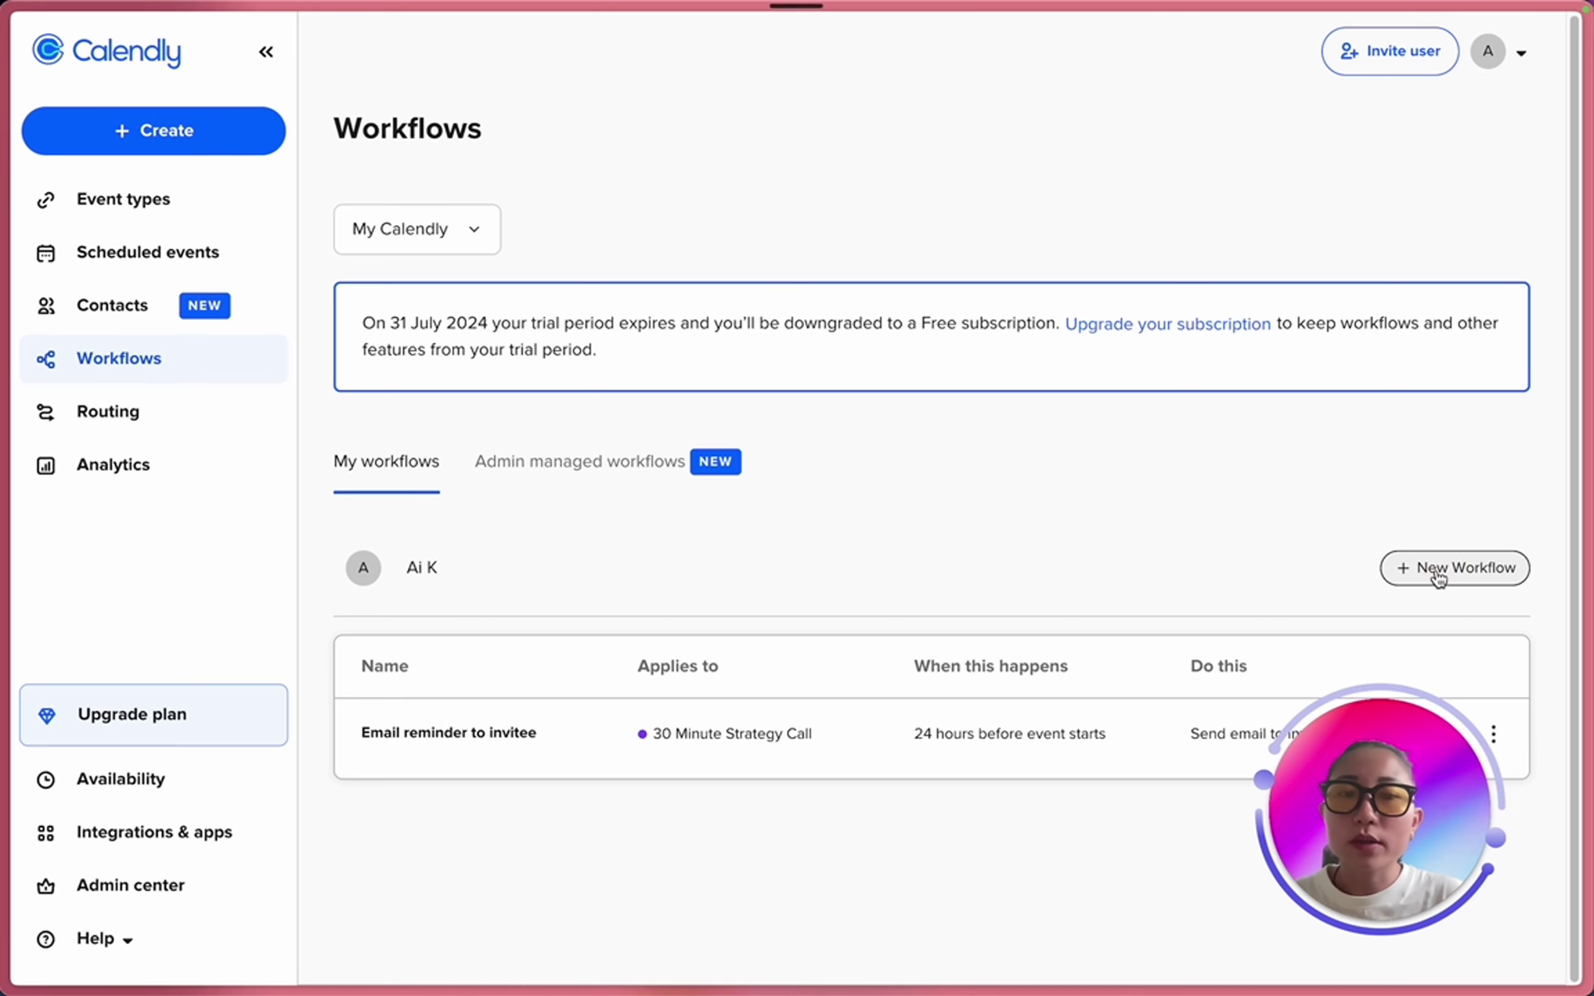
{"action": "scroll", "coordinate": [636, 381], "scroll_direction": "down", "scroll_amount": 5}
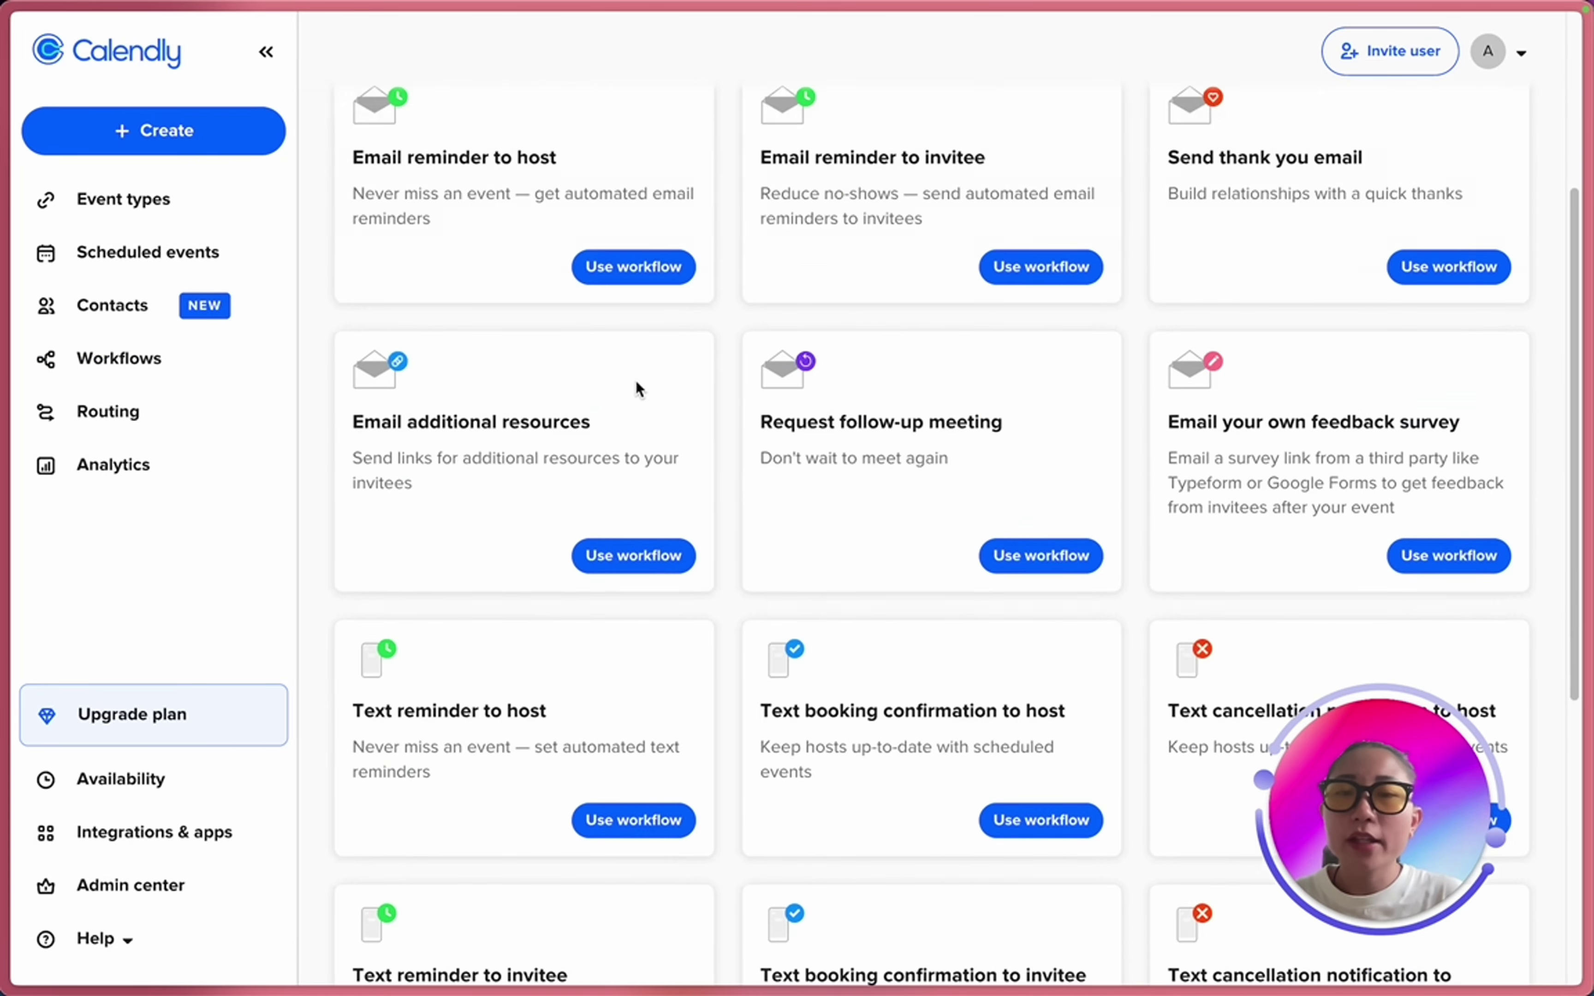
{"action": "scroll", "coordinate": [635, 396], "scroll_direction": "up", "scroll_amount": 3}
{"action": "left_click", "coordinate": [633, 443]}
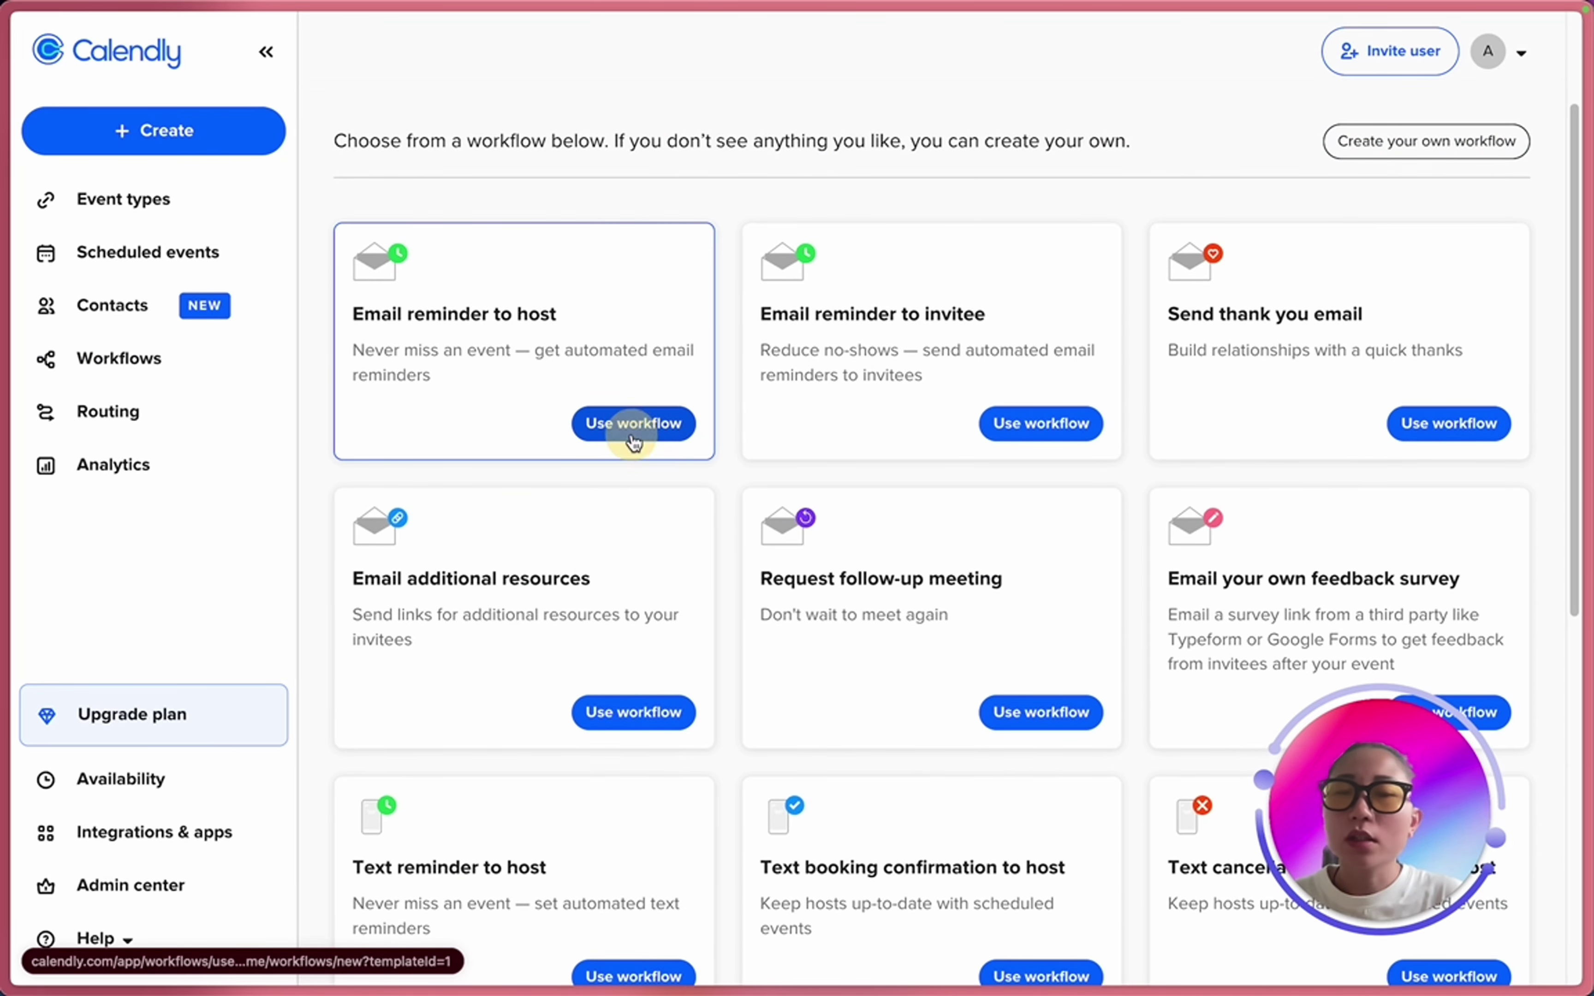
{"action": "left_click", "coordinate": [1001, 355]}
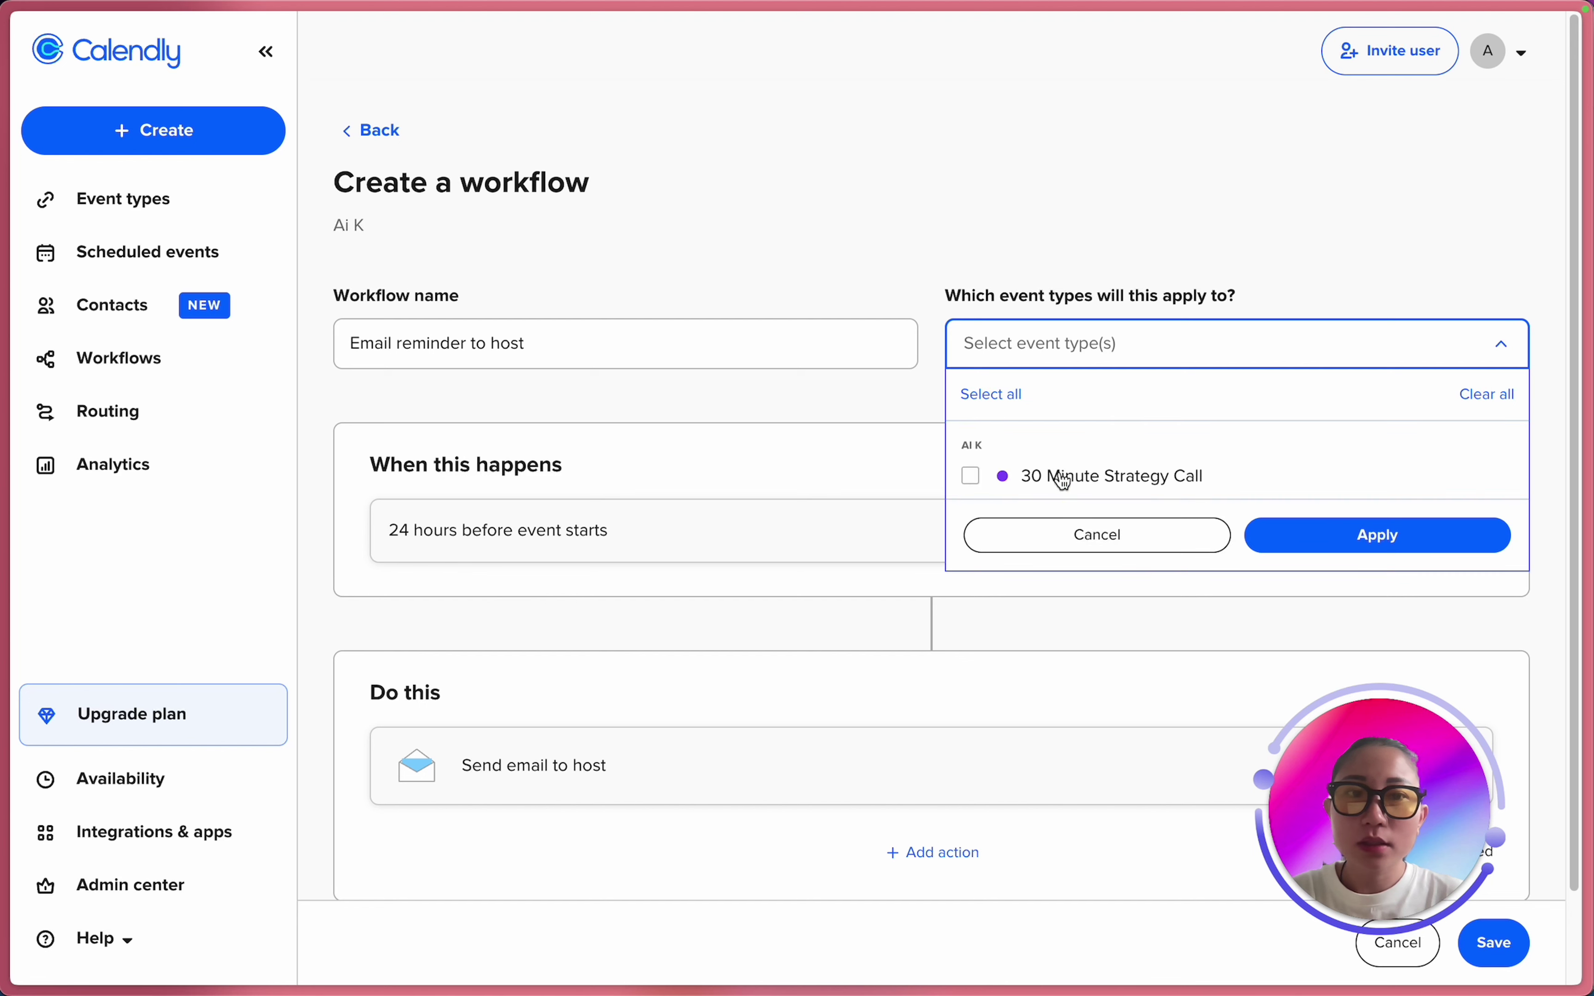
{"action": "left_click", "coordinate": [1058, 473]}
{"action": "left_click", "coordinate": [1318, 531]}
Set the host reminder to trigger 4 hours before the event starts and save the workflow.
{"action": "scroll", "coordinate": [891, 419], "scroll_direction": "down", "scroll_amount": 3}
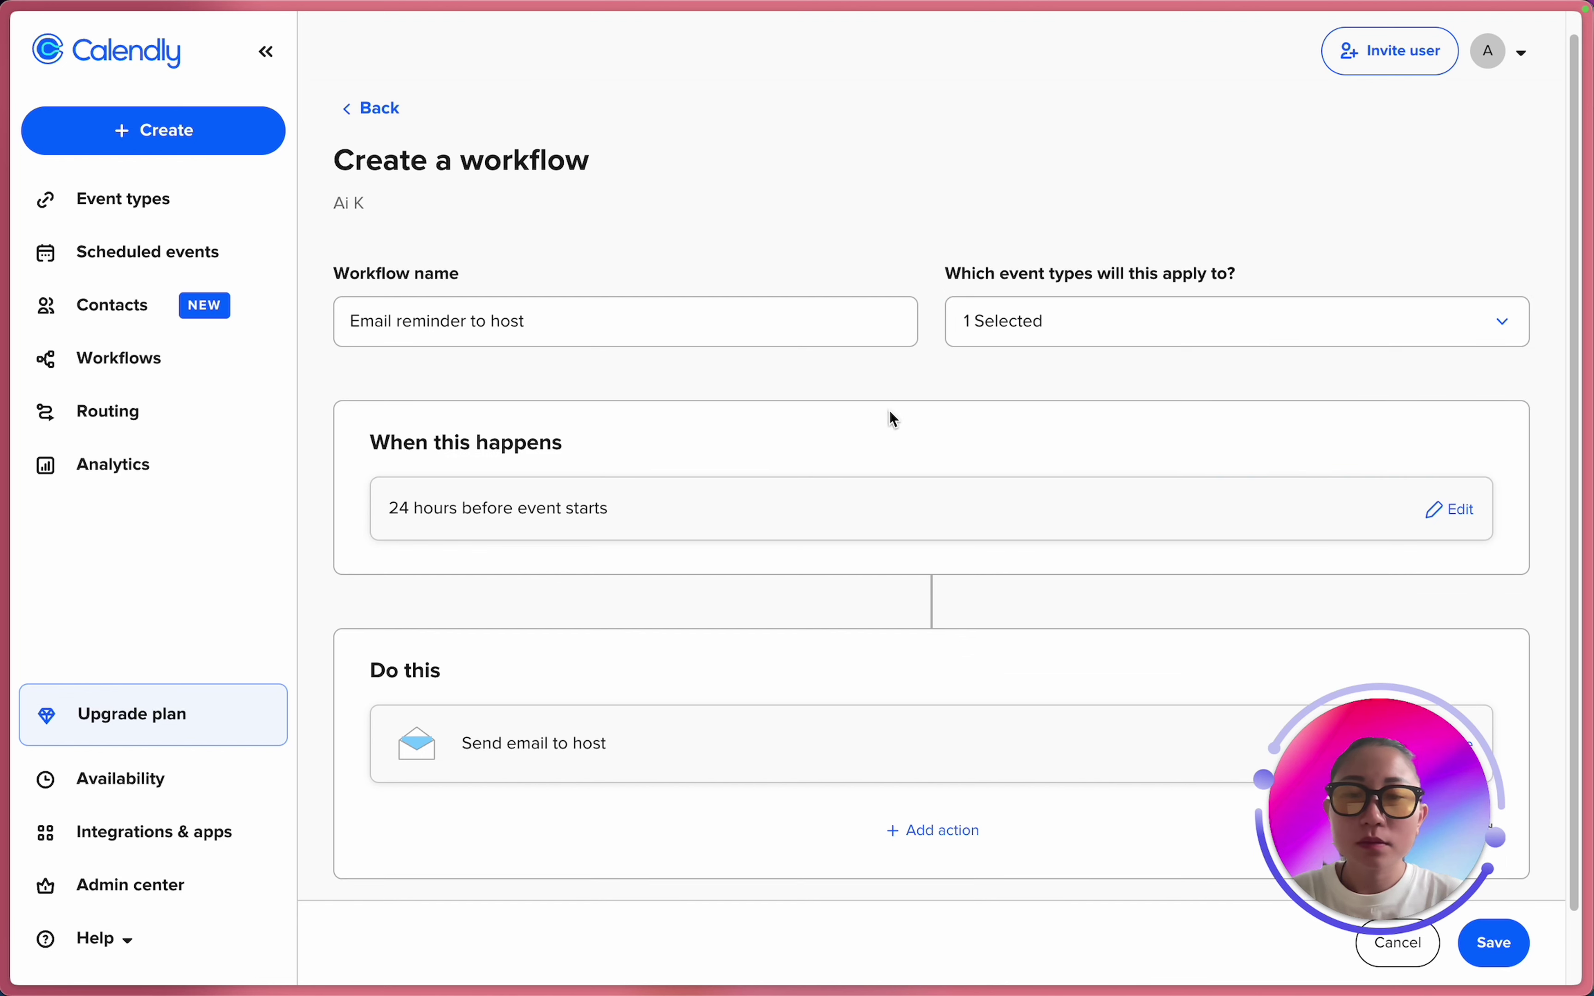
{"action": "left_click", "coordinate": [1449, 431]}
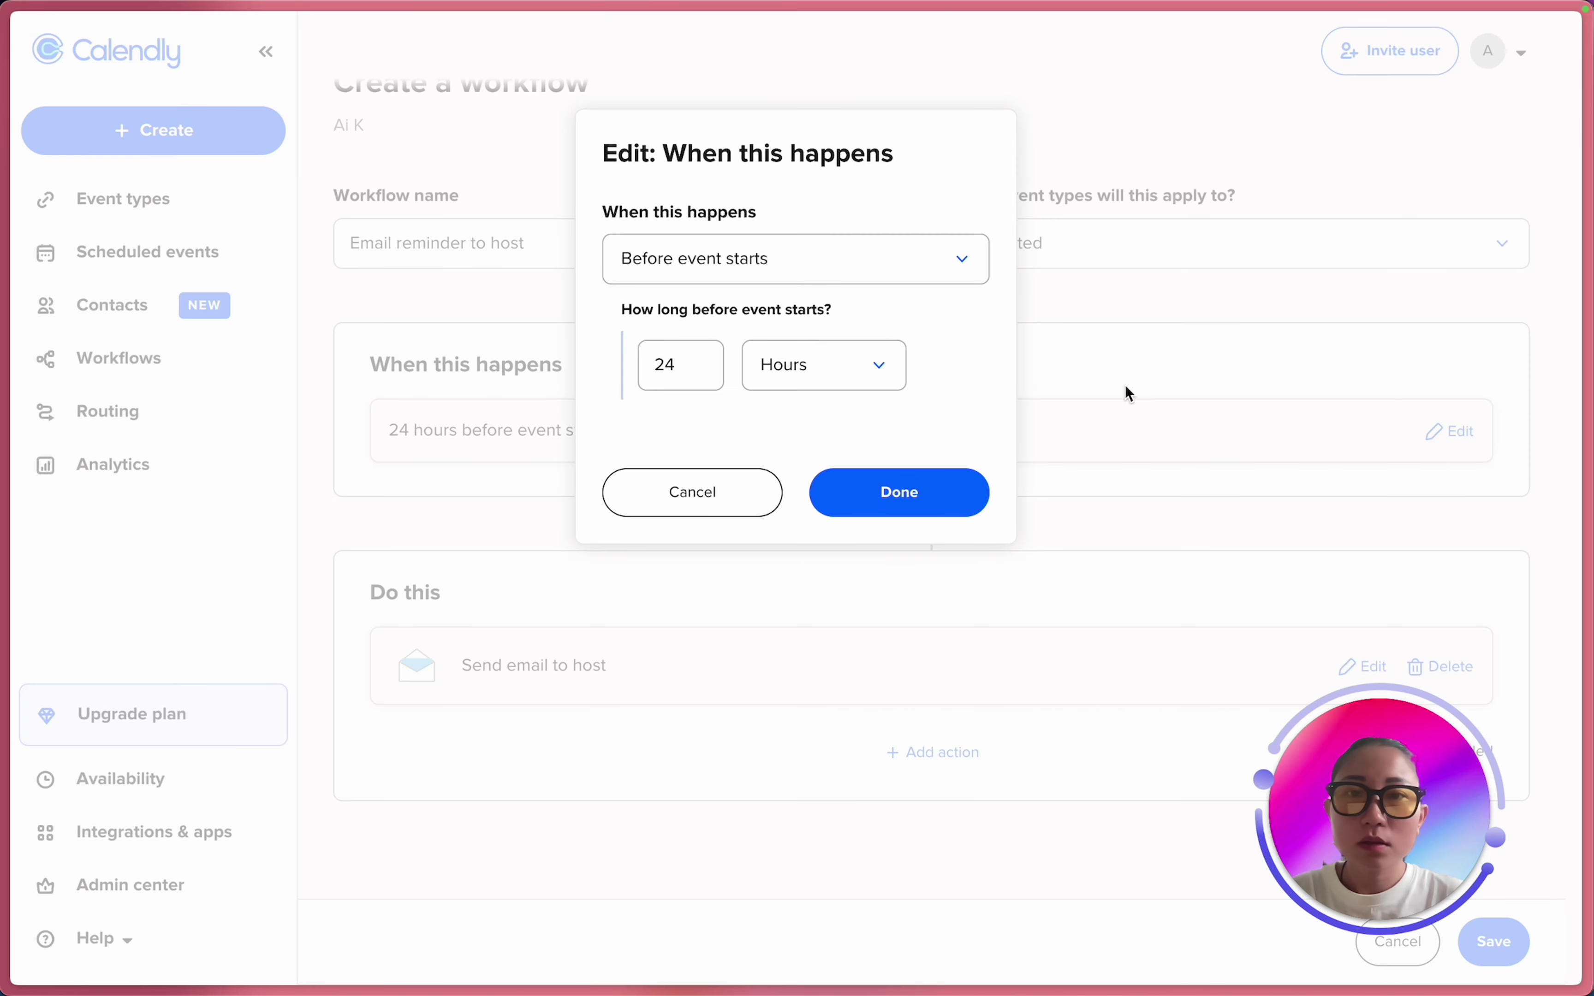
{"action": "double_click", "coordinate": [674, 363]}
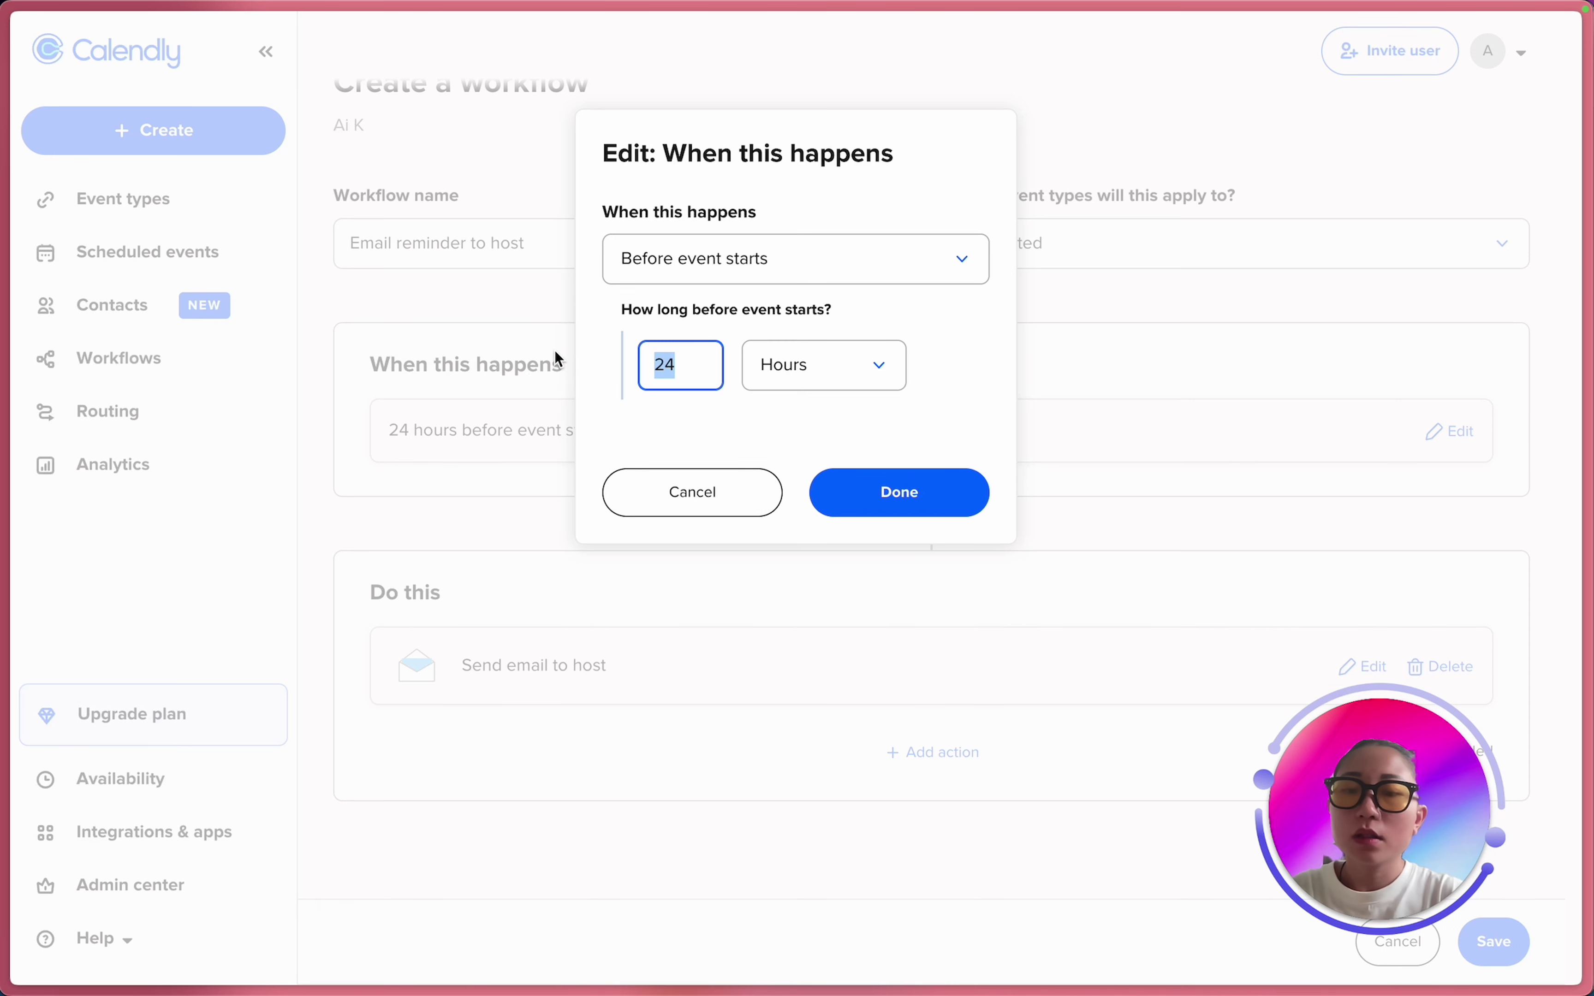
{"action": "type", "text": "4"}
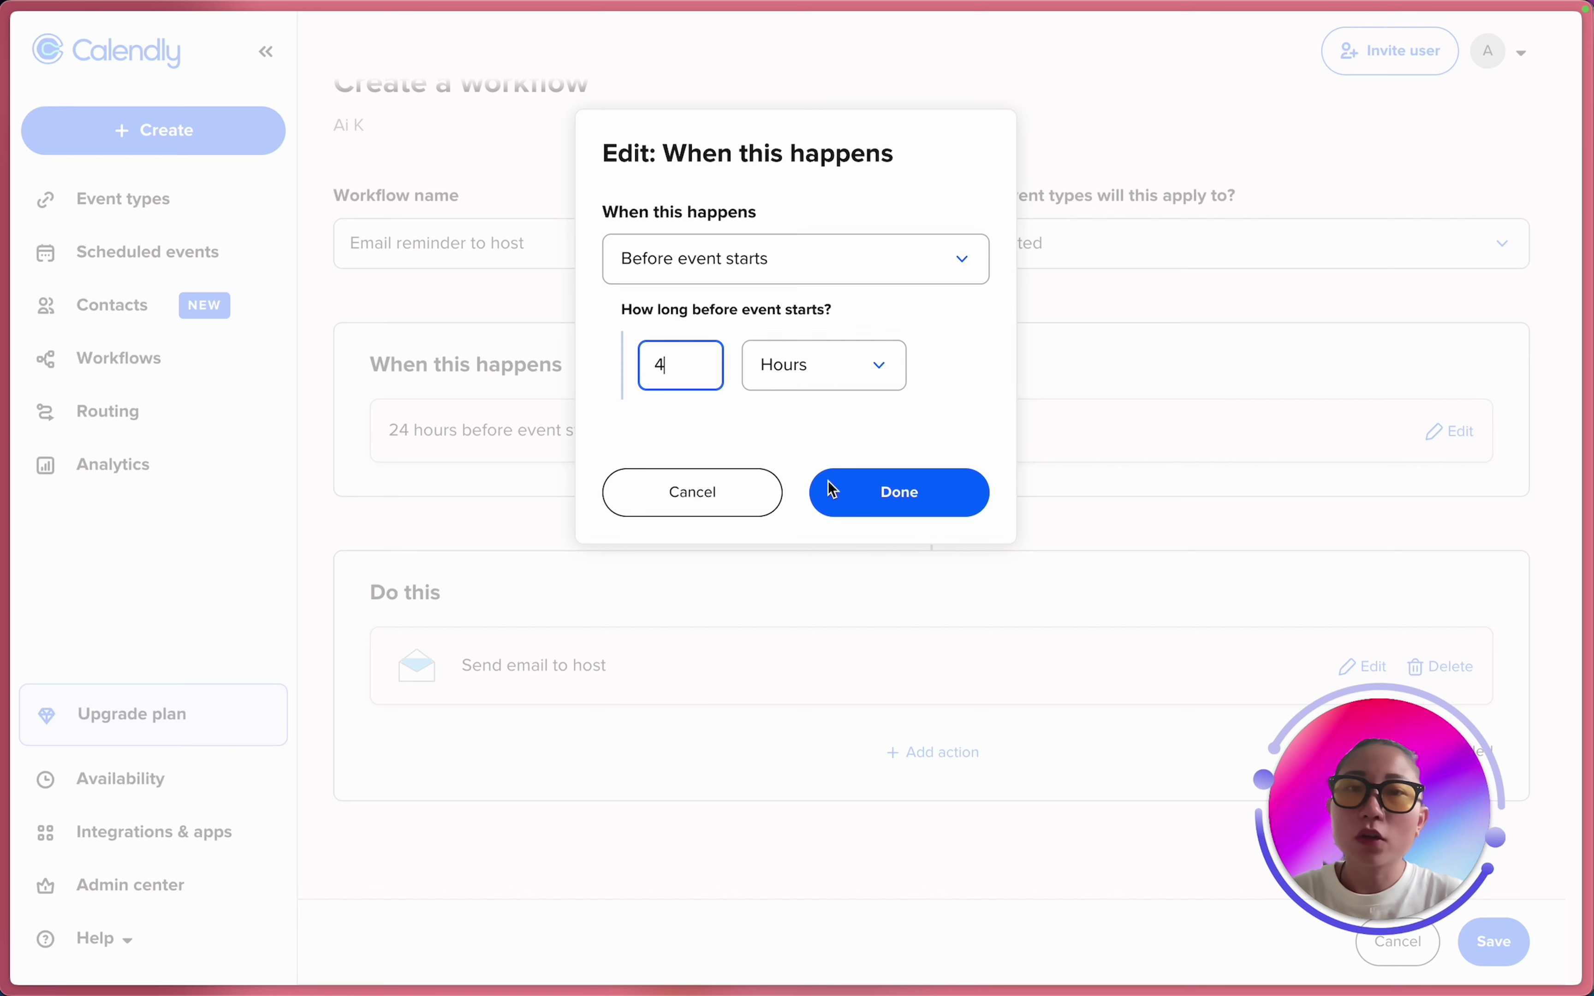
{"action": "left_click", "coordinate": [842, 495]}
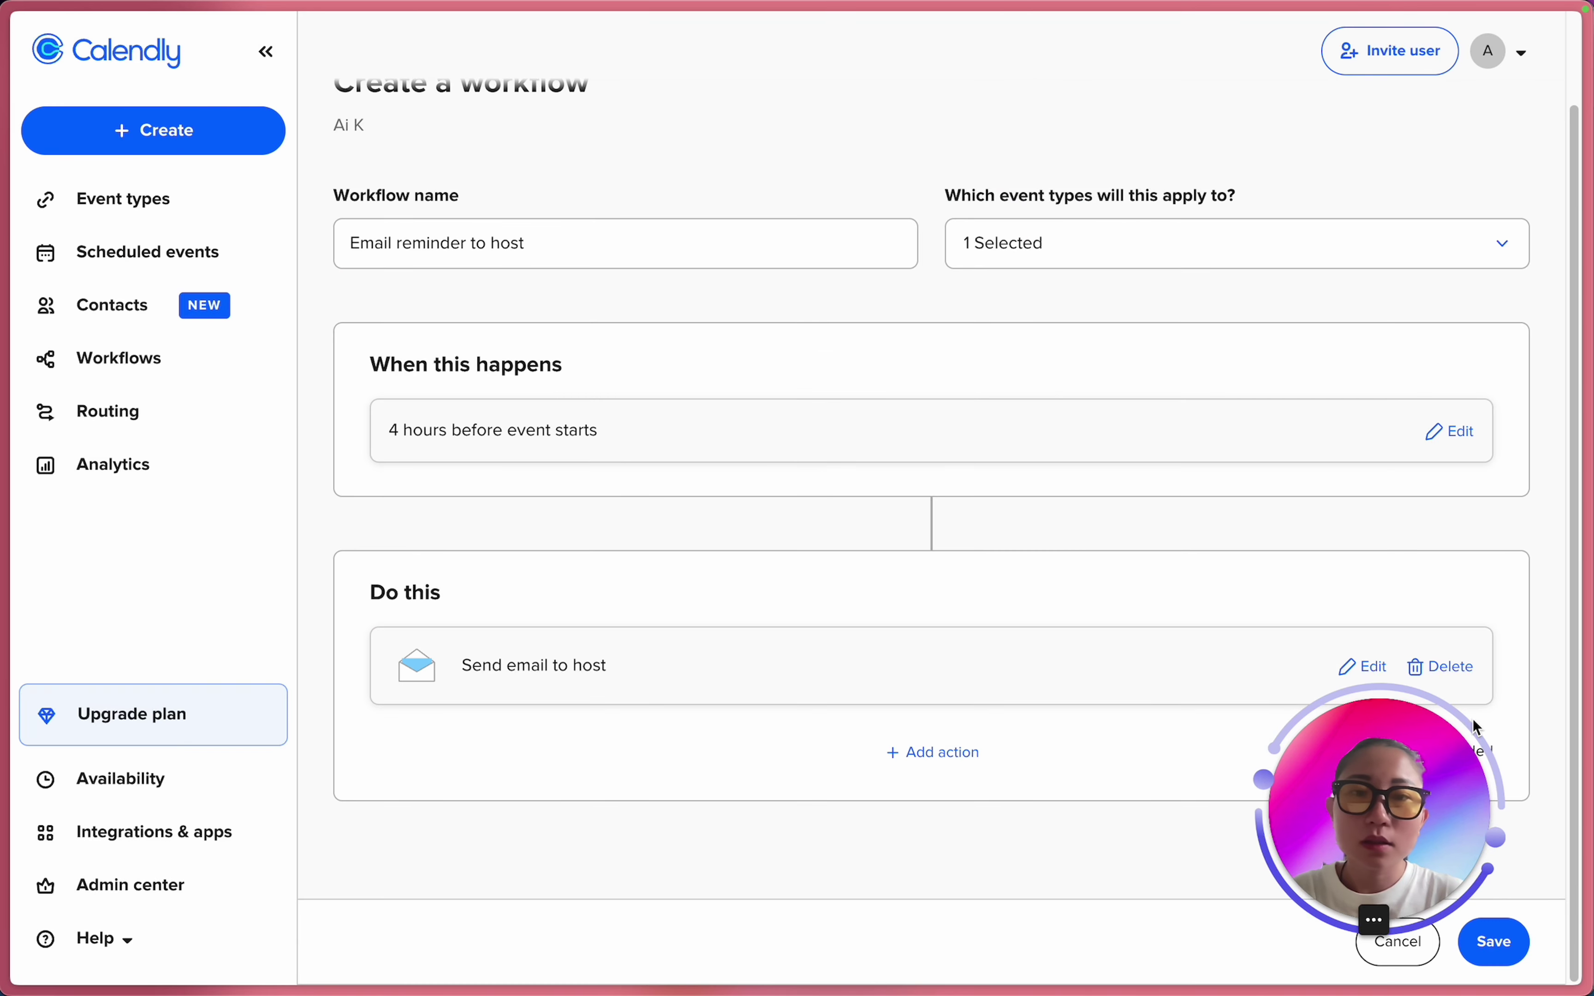
{"action": "left_click", "coordinate": [1494, 944]}
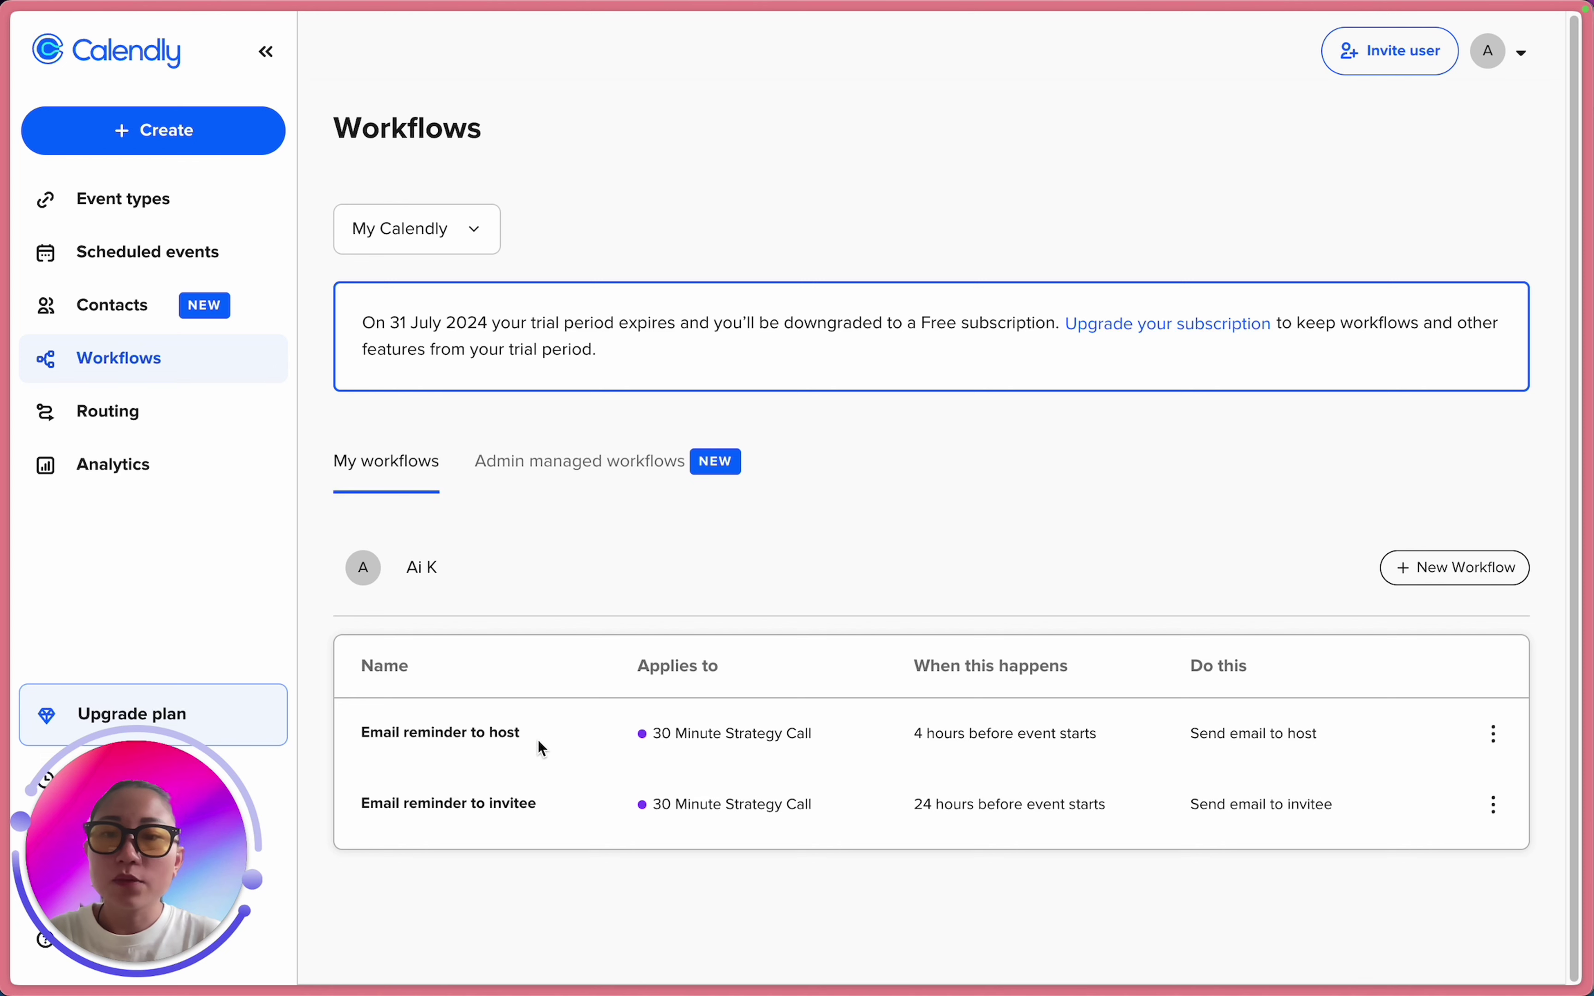
Reopen the "Email reminder to host" workflow for editing and check the contents of its email to the host.
{"action": "left_click", "coordinate": [1493, 735]}
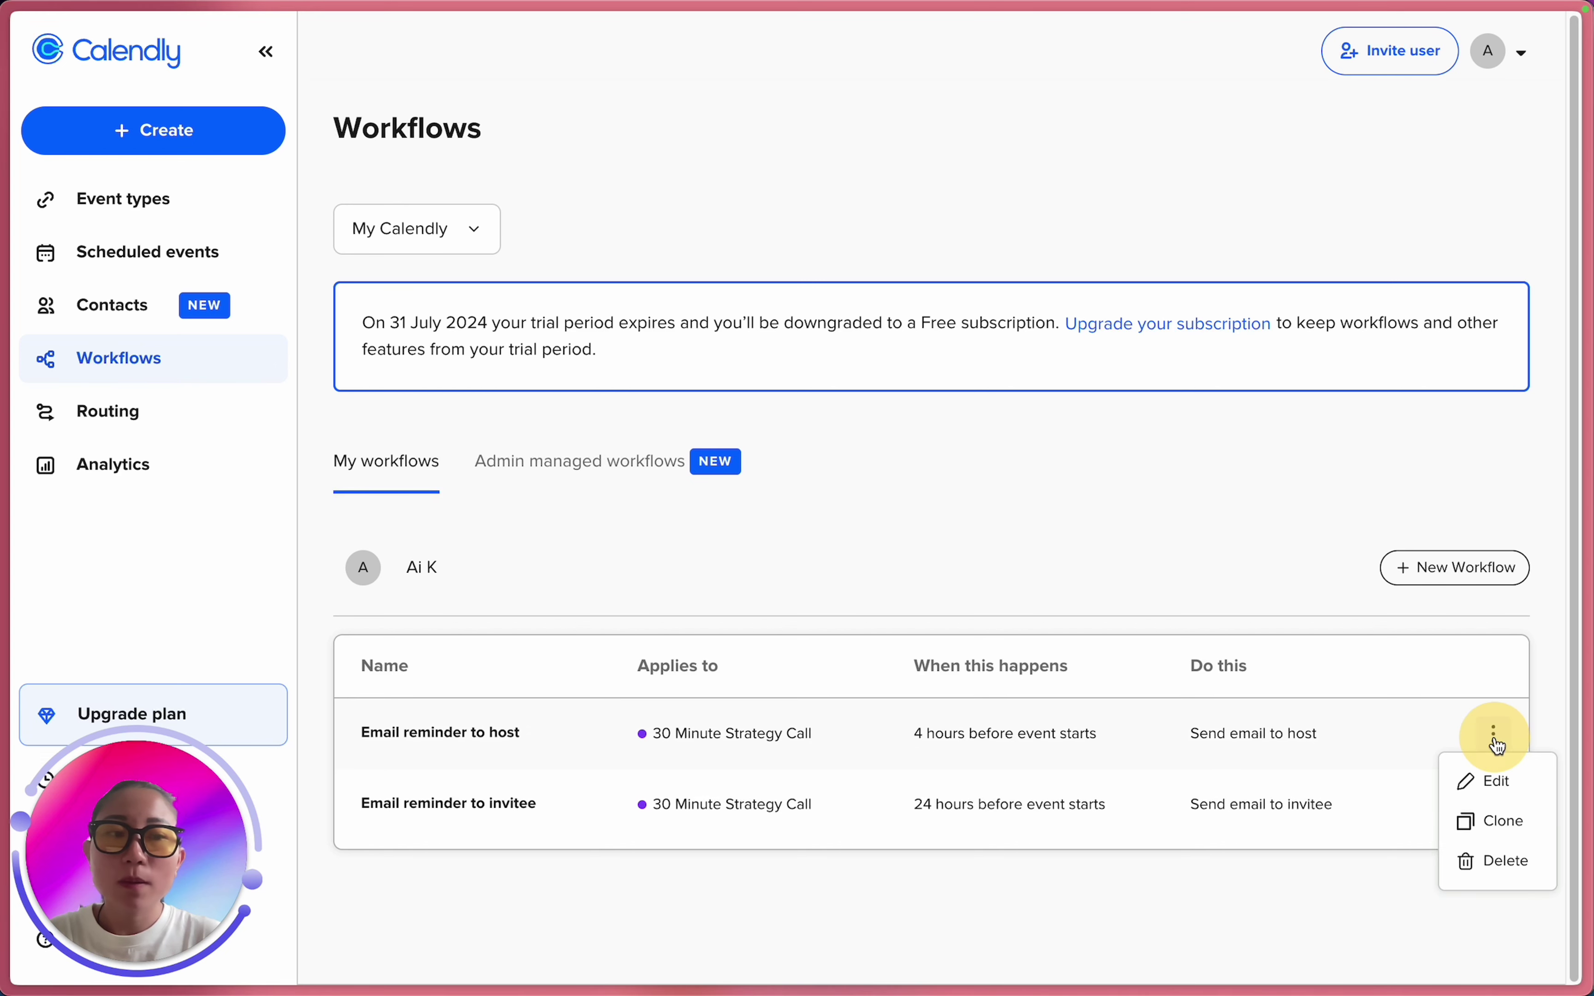
{"action": "left_click", "coordinate": [1416, 772]}
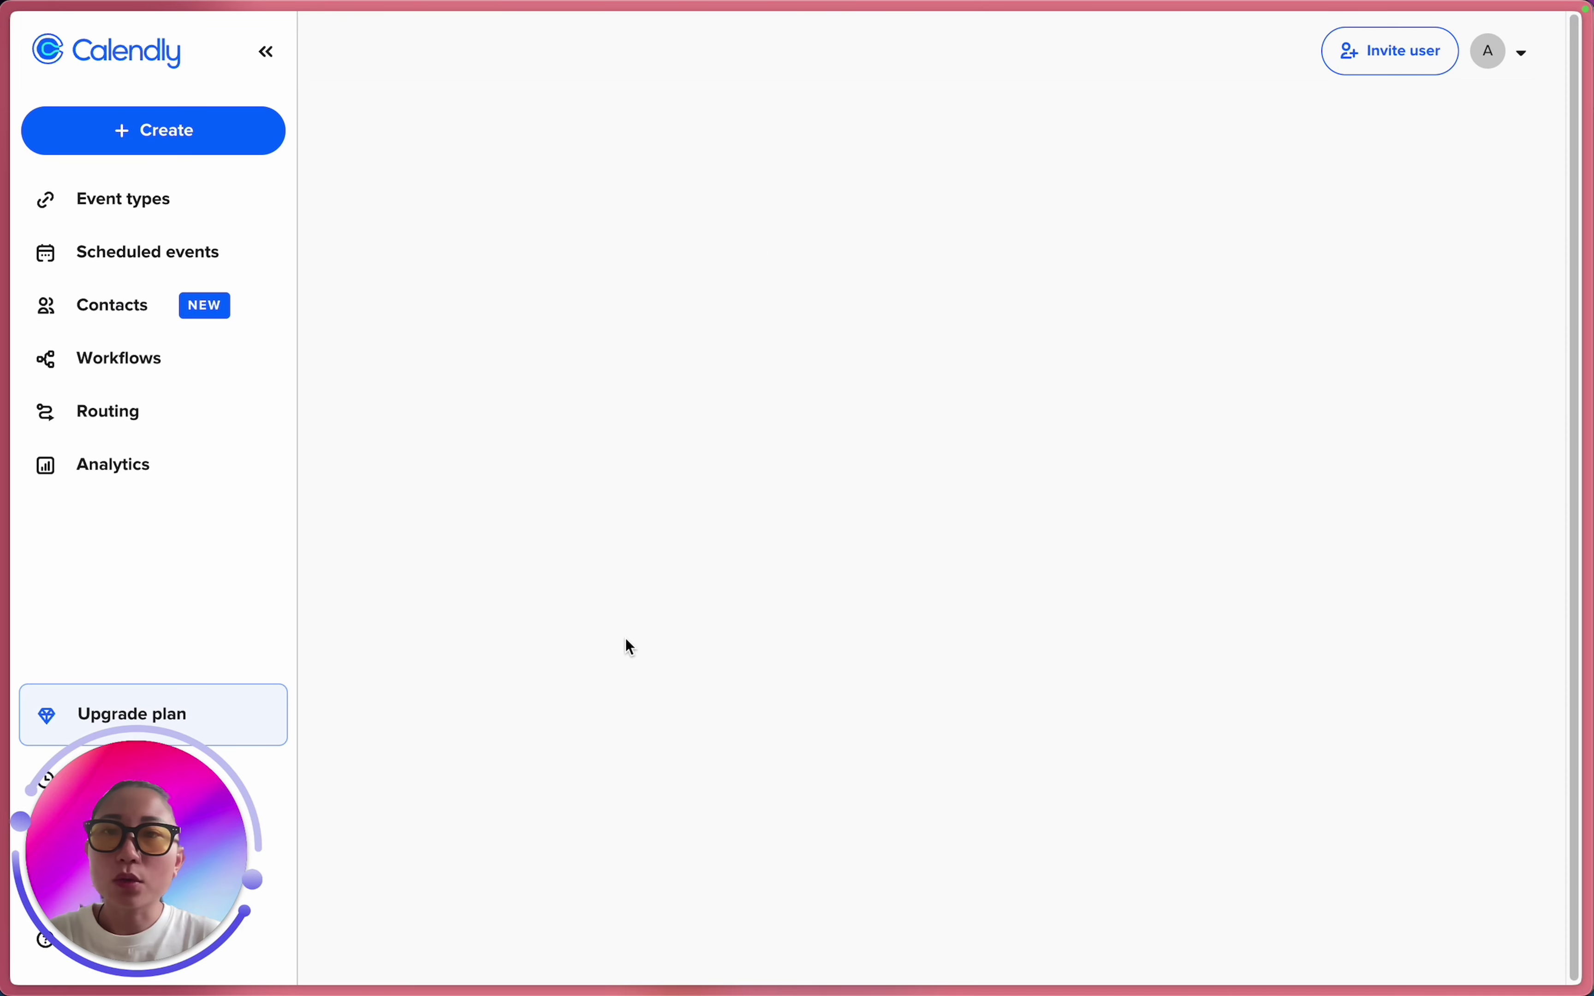
{"action": "left_click", "coordinate": [1363, 767]}
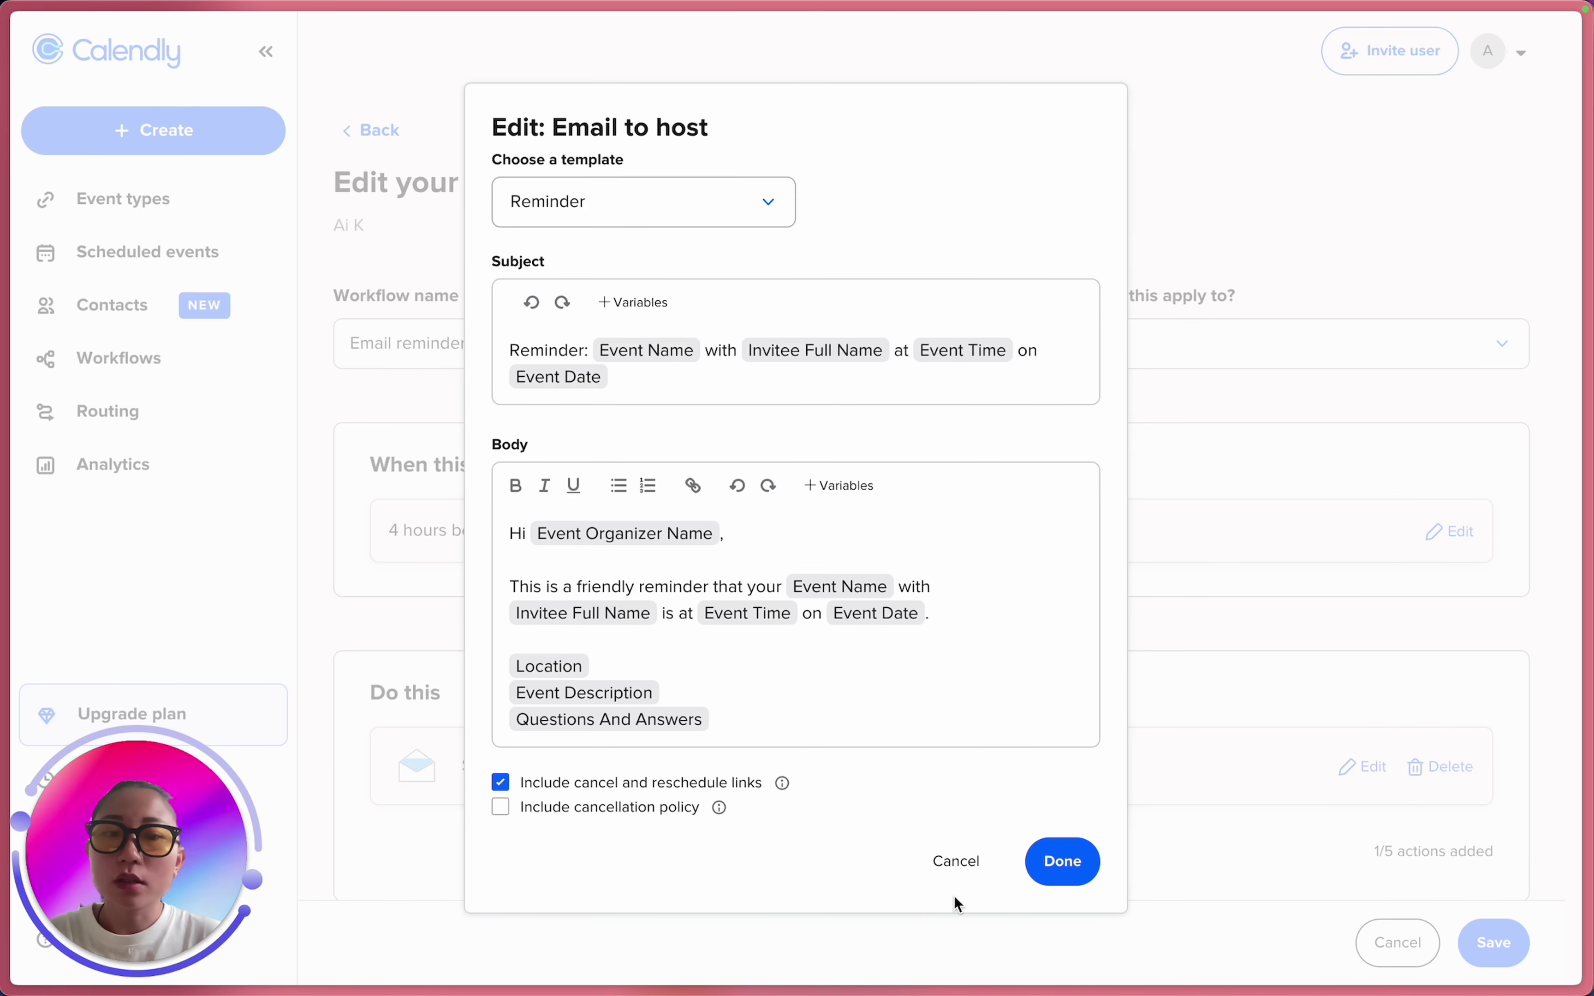
{"action": "left_click", "coordinate": [956, 861]}
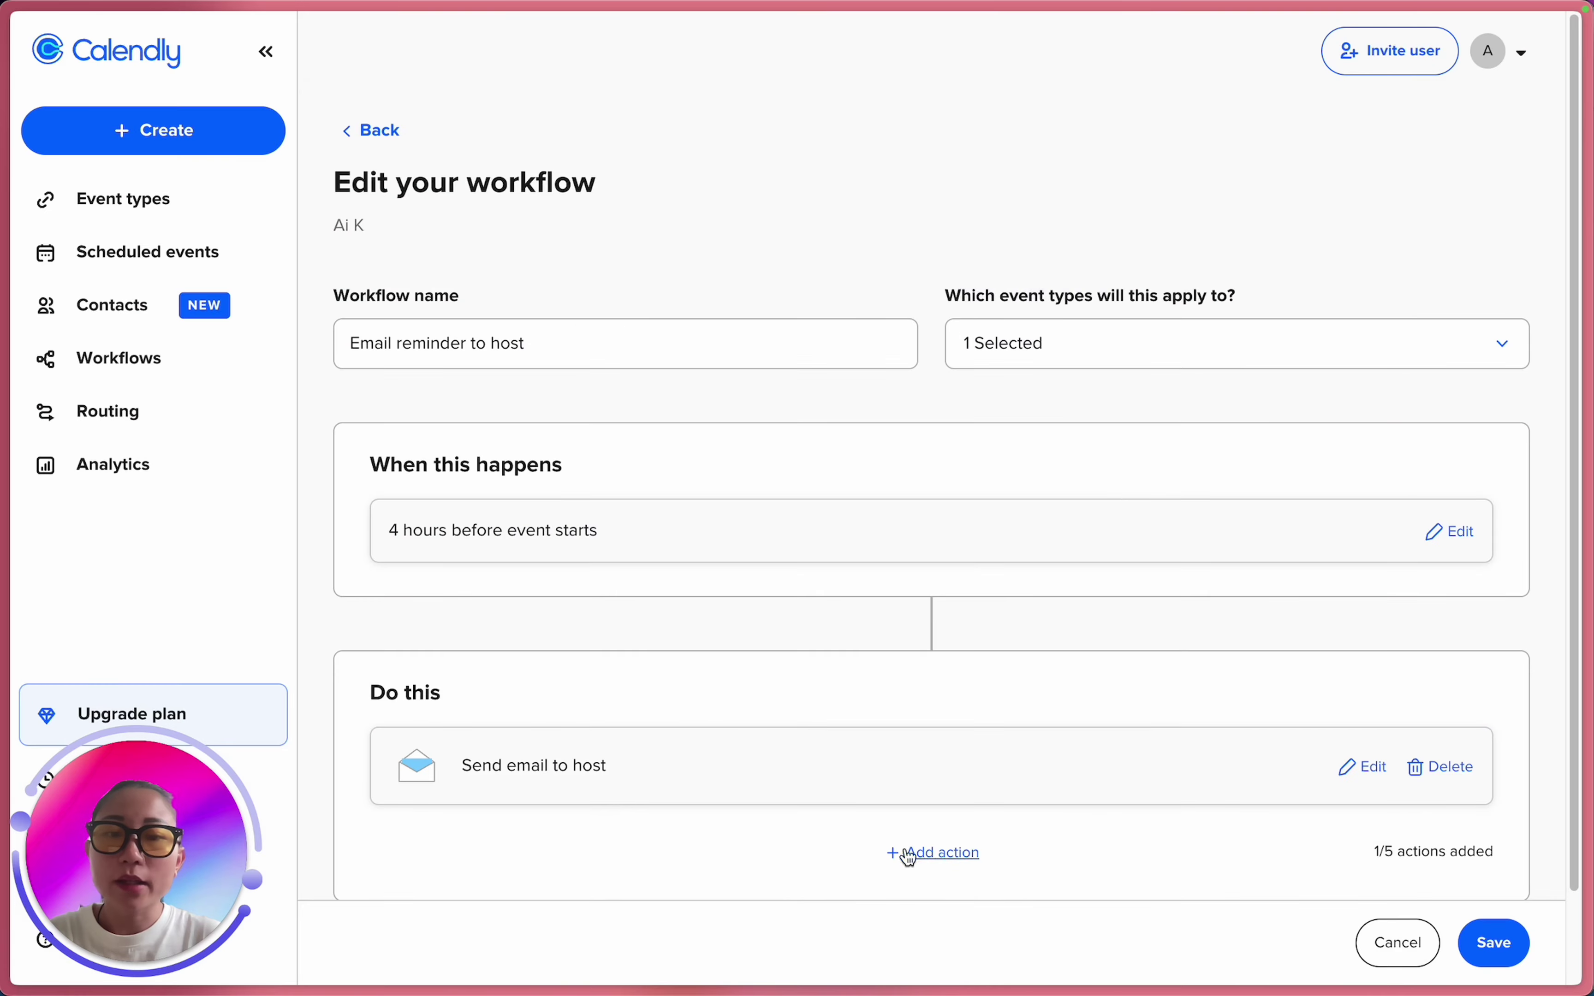
Add a "Send email to invitee" action to the host reminder workflow.
{"action": "left_click", "coordinate": [915, 853]}
{"action": "left_click", "coordinate": [760, 270]}
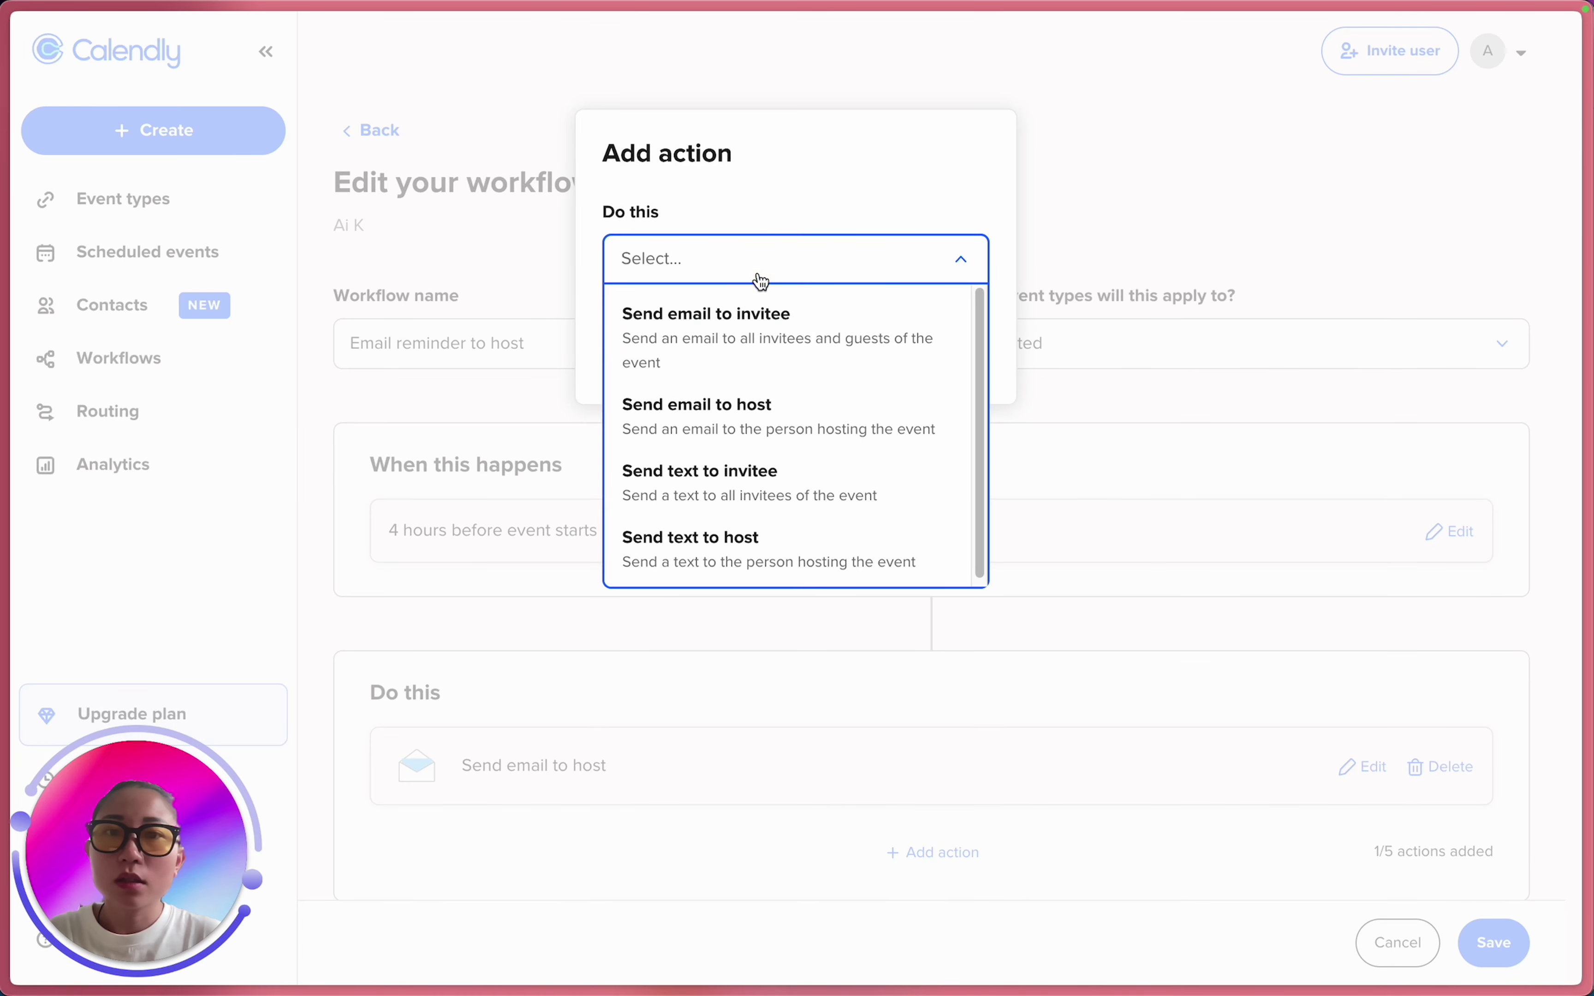
{"action": "left_click", "coordinate": [766, 362]}
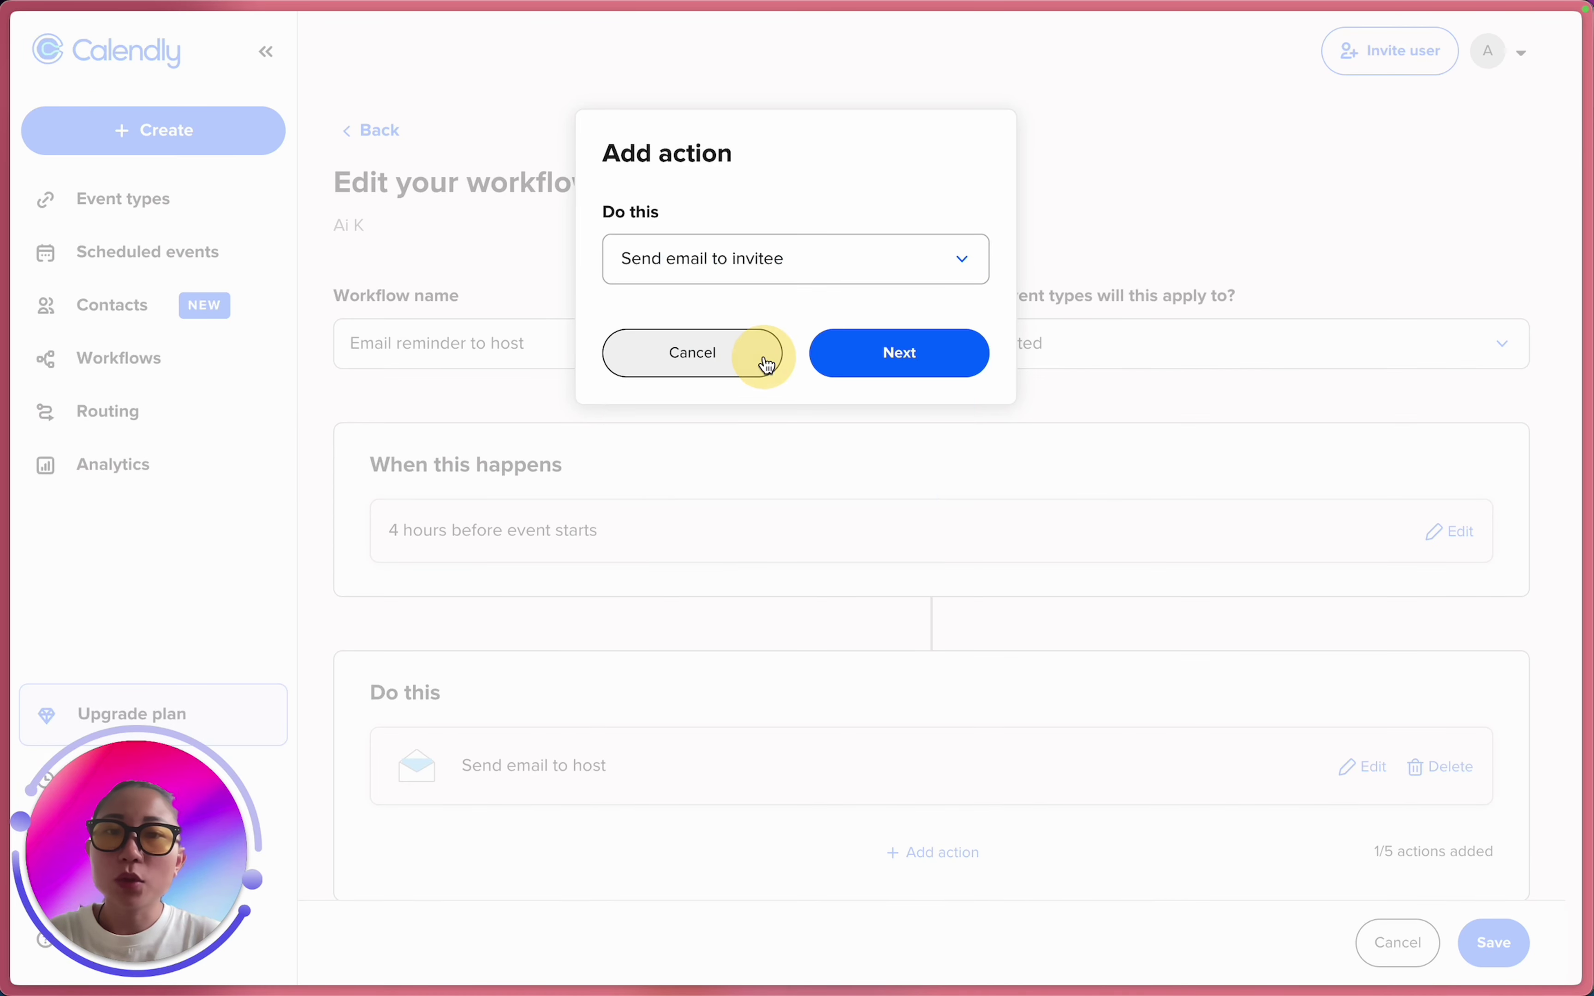
{"action": "left_click", "coordinate": [897, 369]}
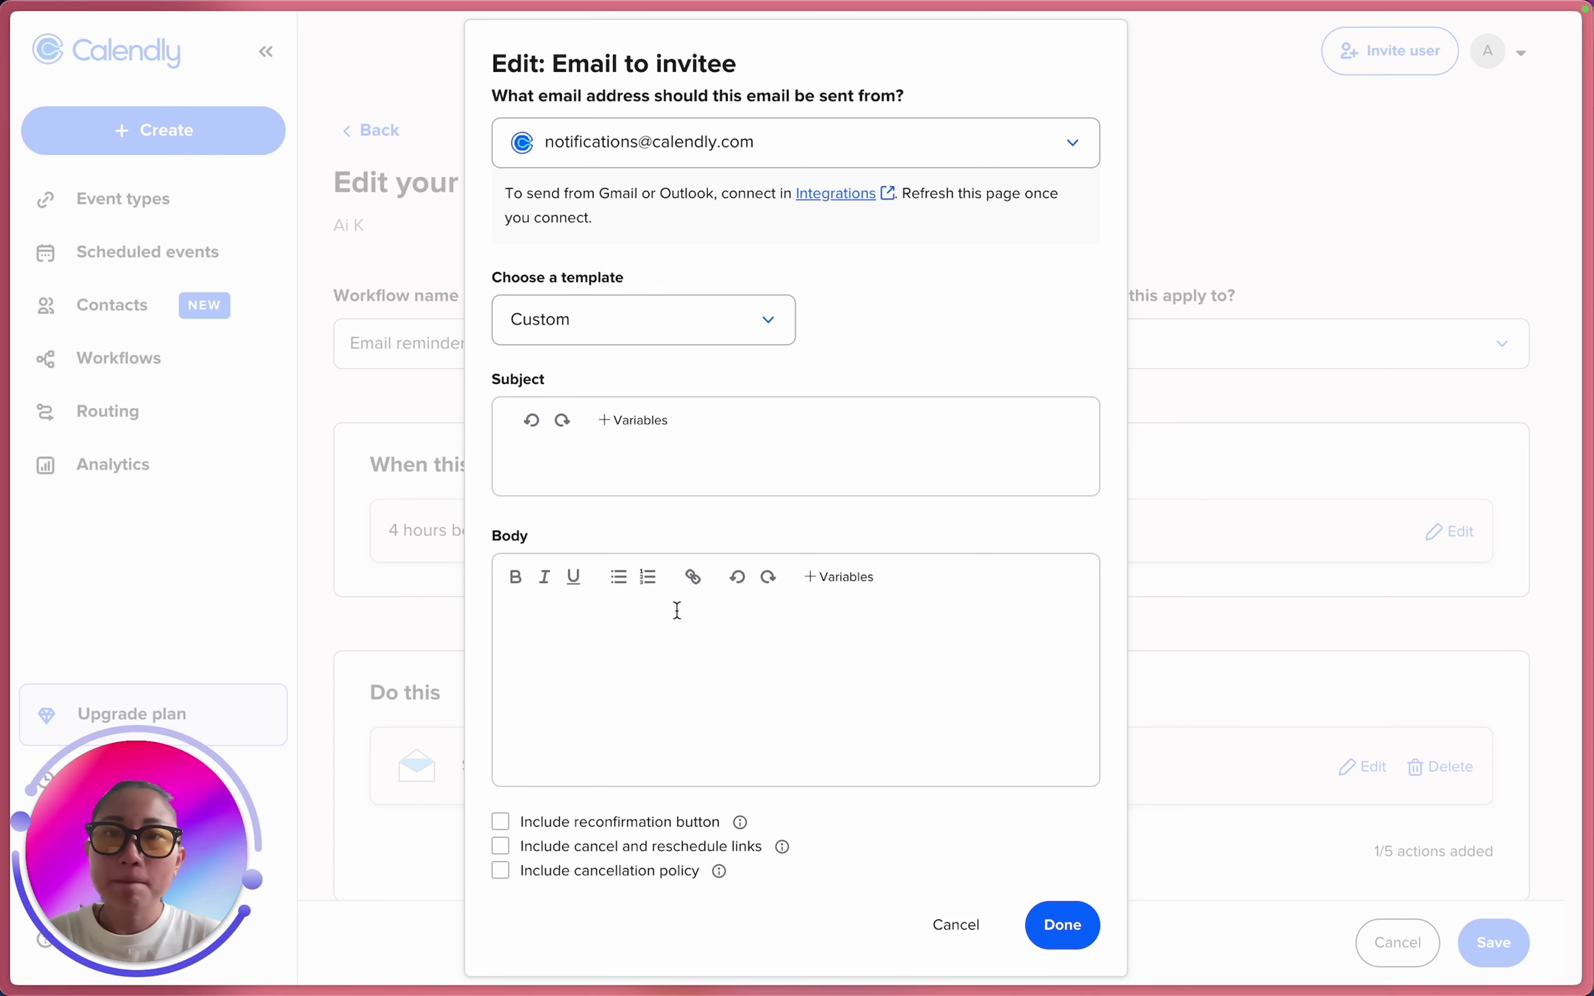
Check the sender address choices for the invitee email and apply the Reminder template.
{"action": "left_click", "coordinate": [900, 143]}
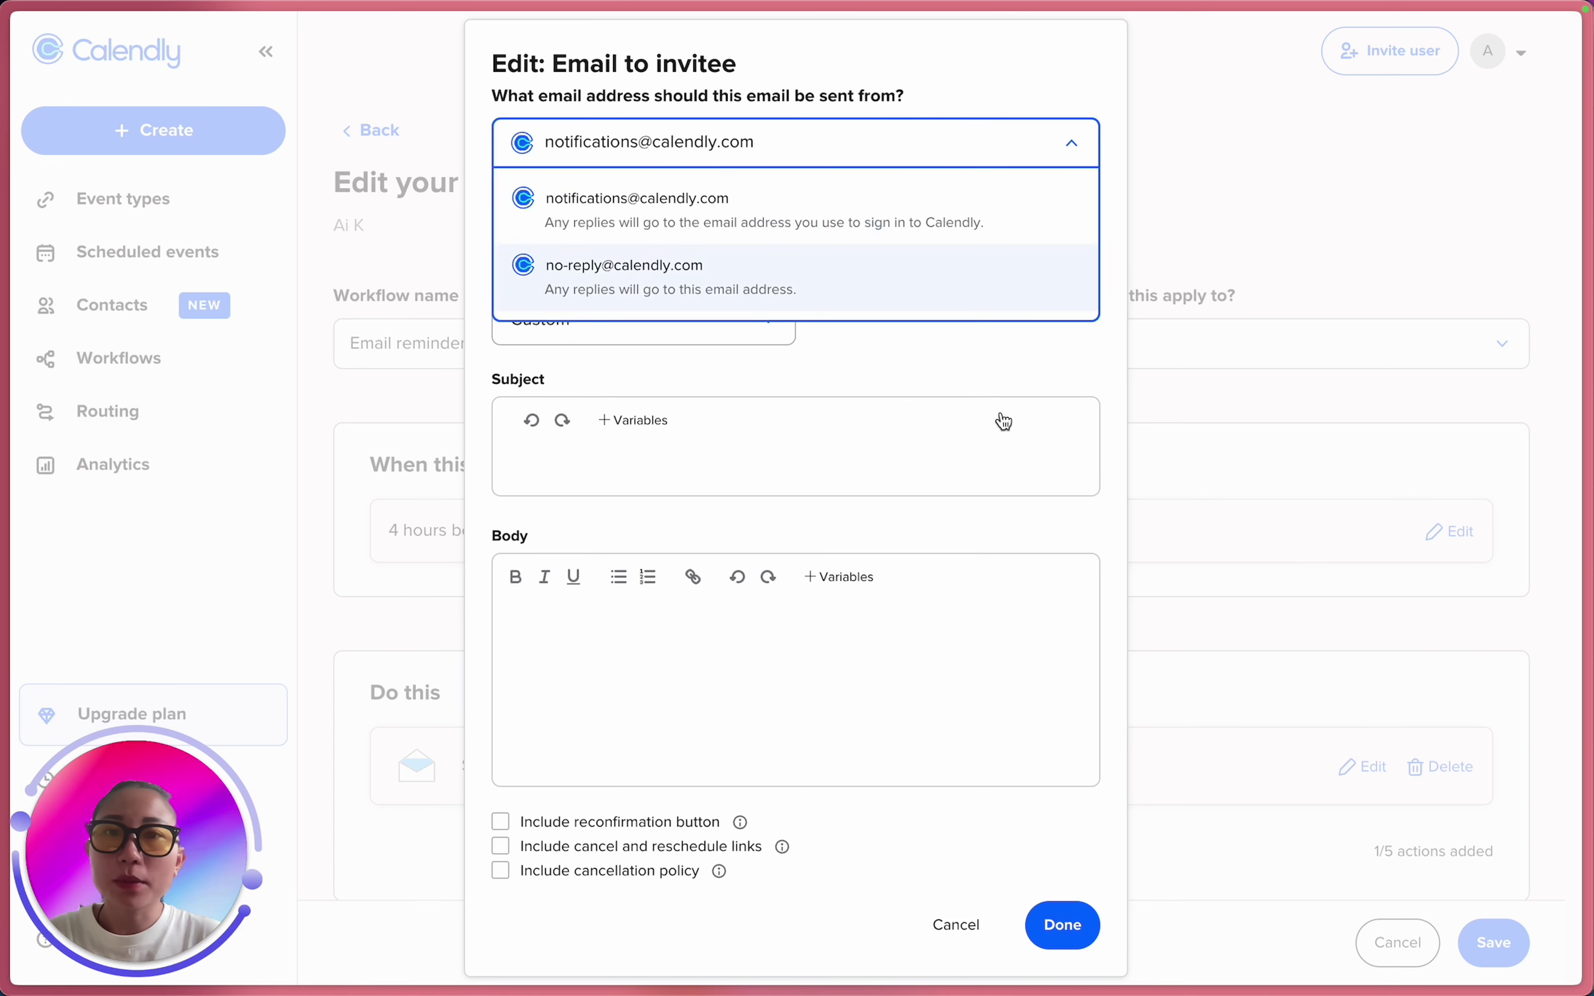
{"action": "left_click", "coordinate": [989, 461]}
{"action": "left_click", "coordinate": [710, 330]}
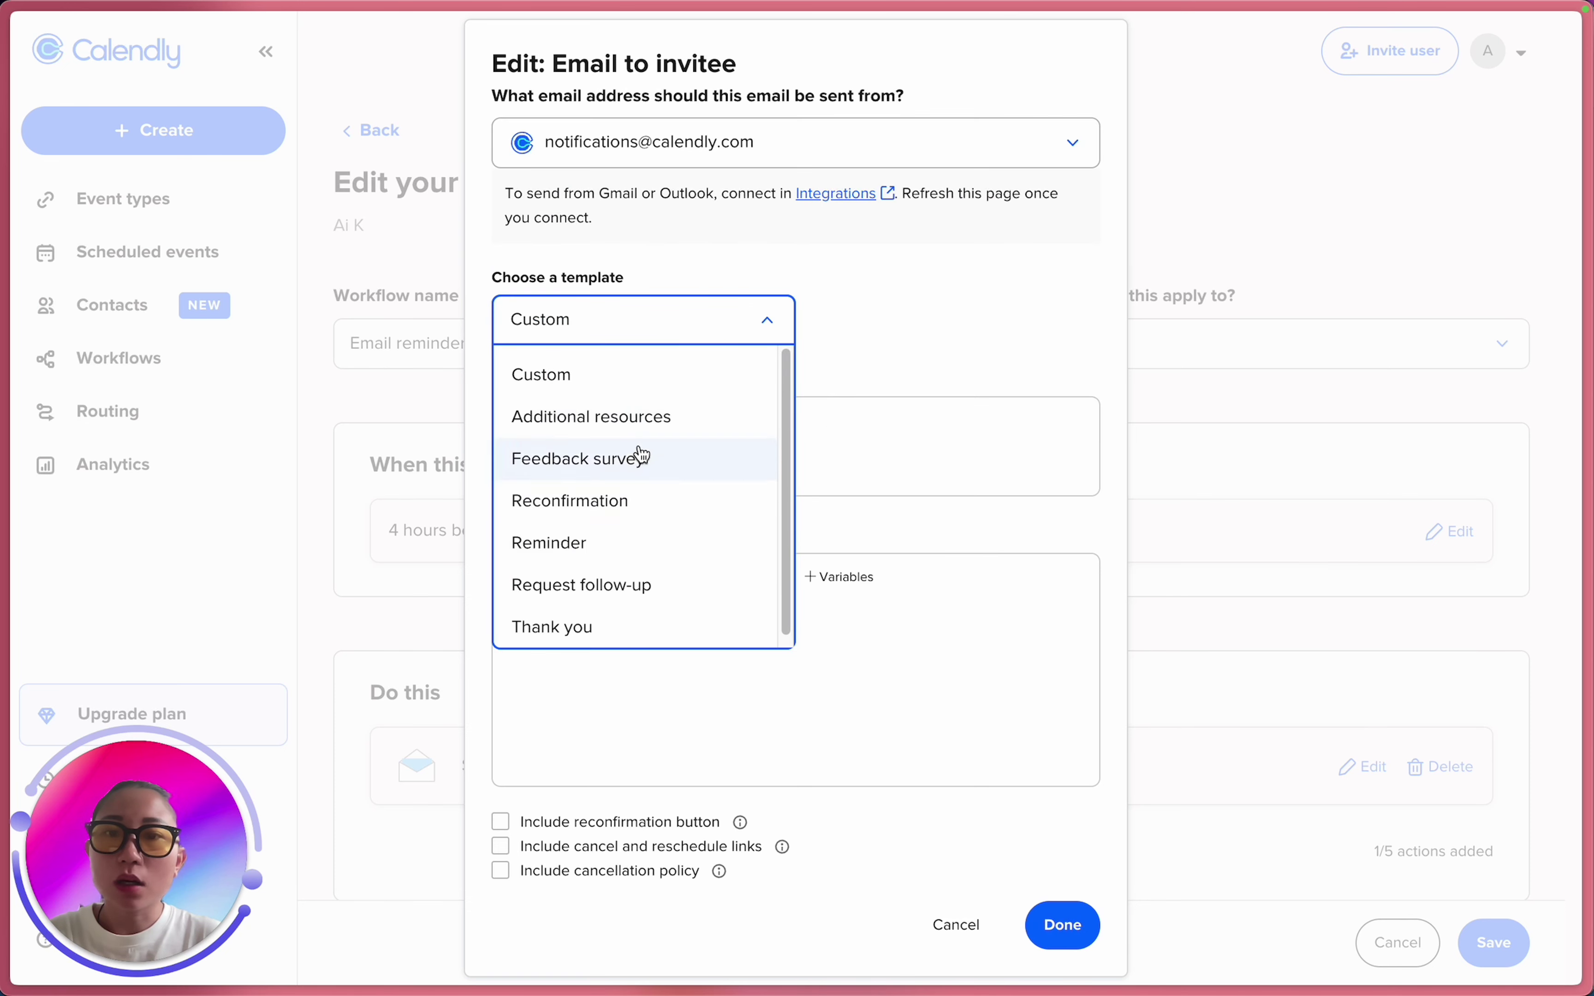
{"action": "left_click", "coordinate": [639, 544]}
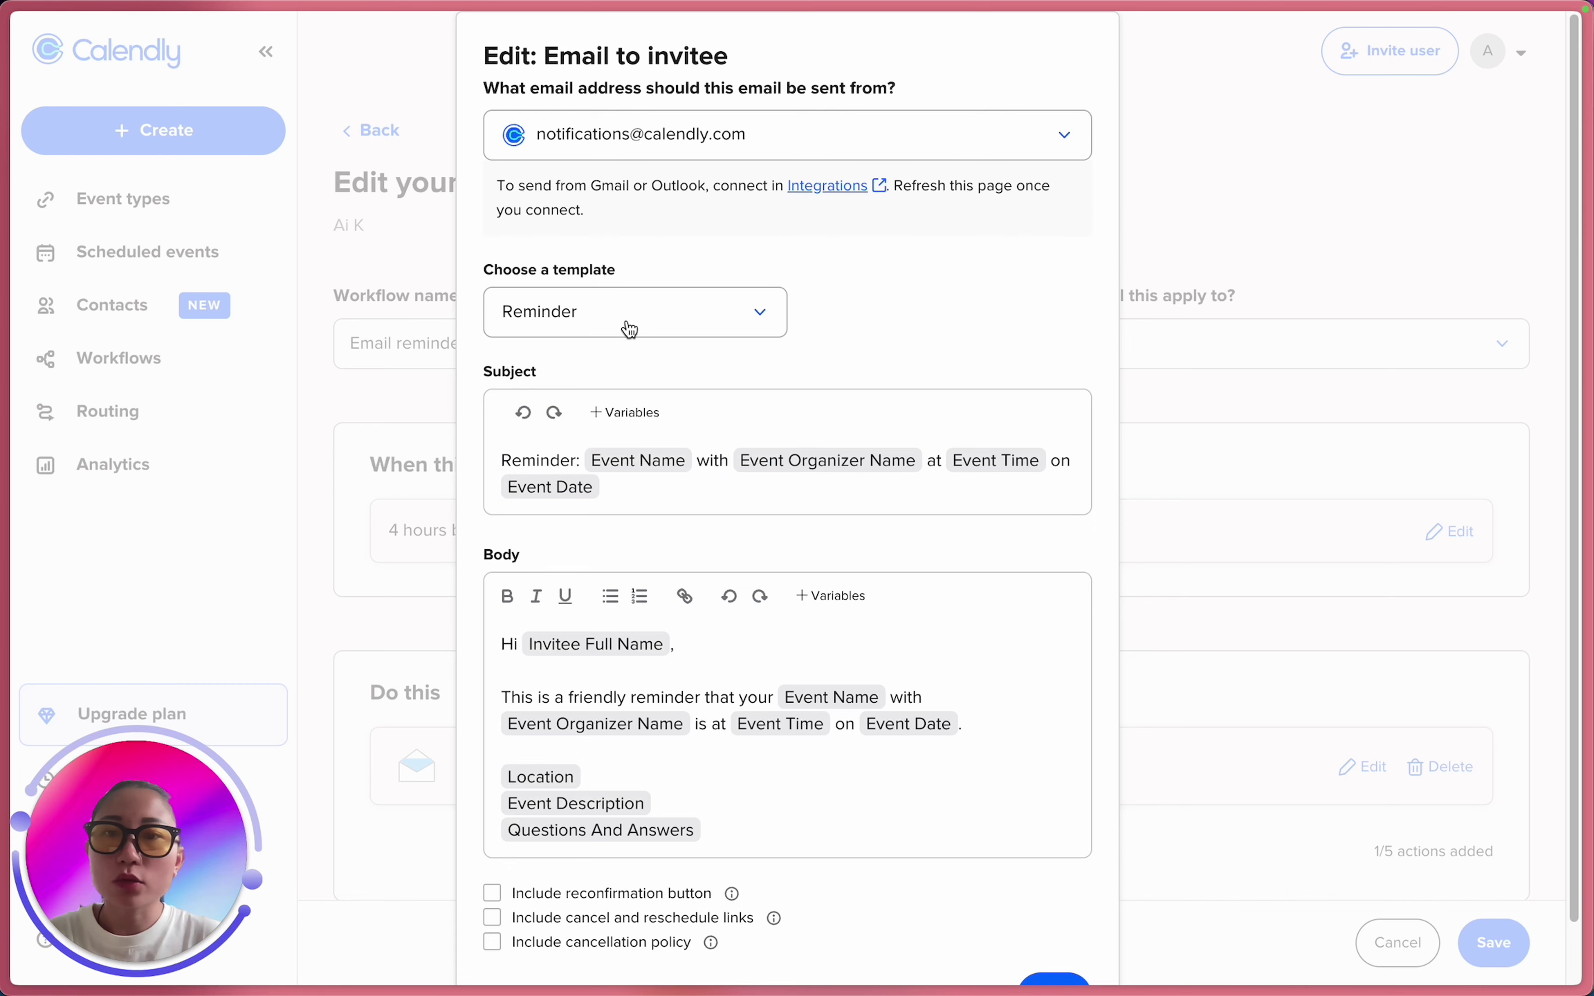
Review the Reminder template of the invitee email, especially the event time and event date variables in its body.
{"action": "scroll", "coordinate": [629, 328], "scroll_direction": "down", "scroll_amount": 1}
{"action": "left_click", "coordinate": [612, 283]}
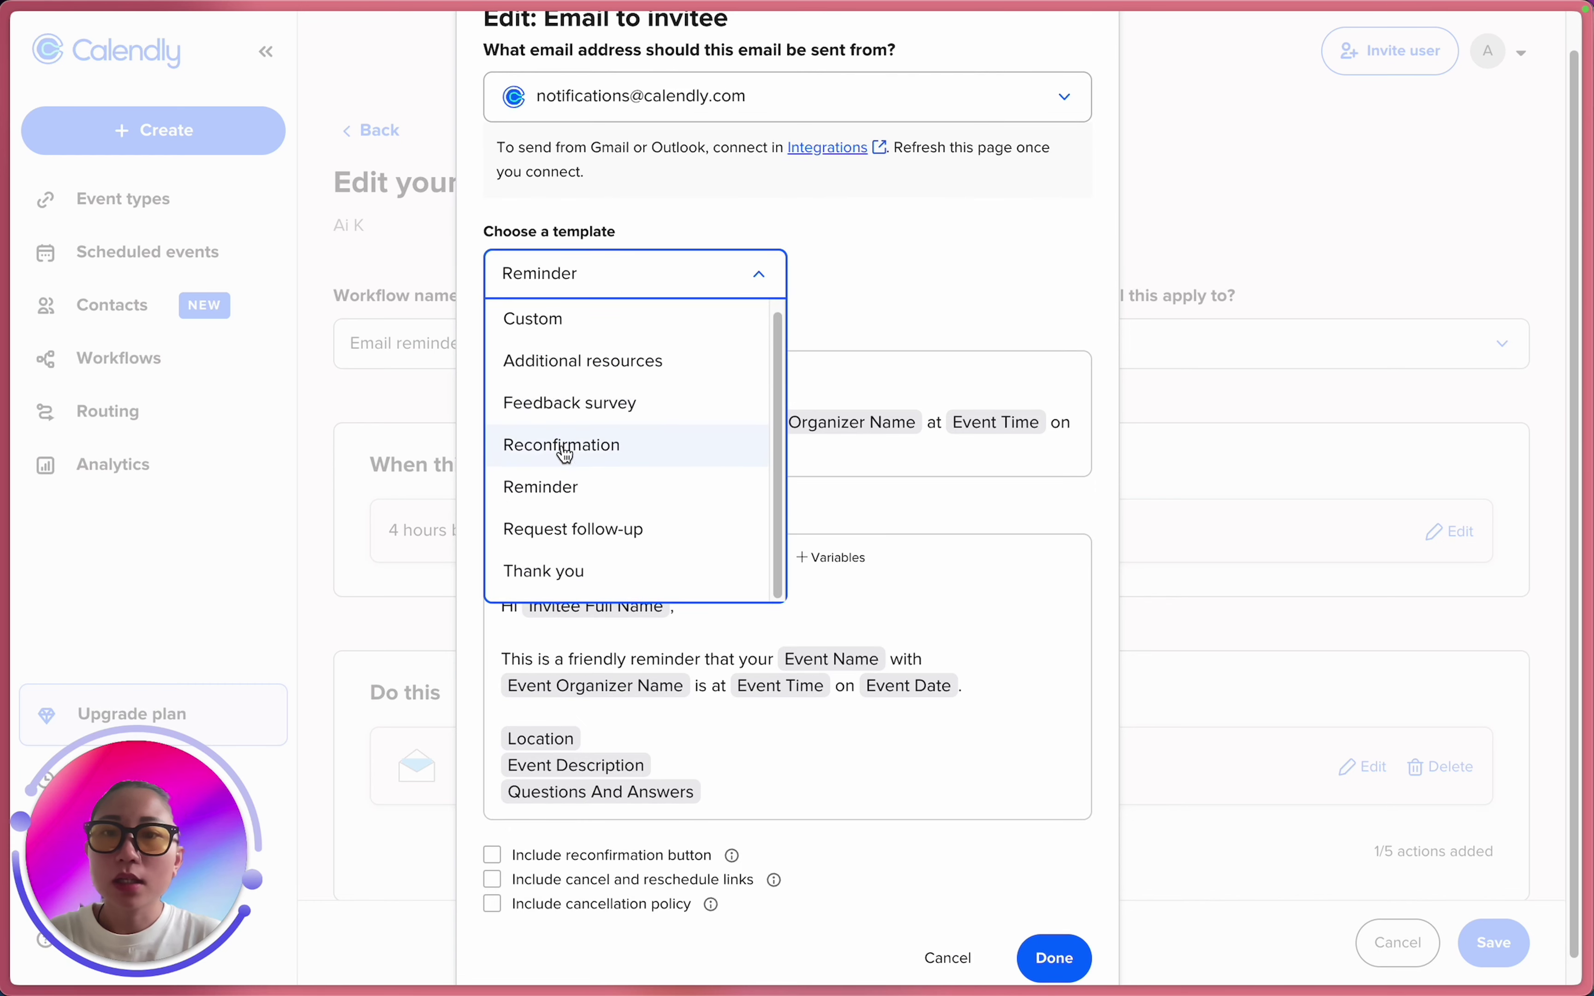
{"action": "left_click", "coordinate": [570, 493]}
{"action": "scroll", "coordinate": [878, 341], "scroll_direction": "down", "scroll_amount": 1}
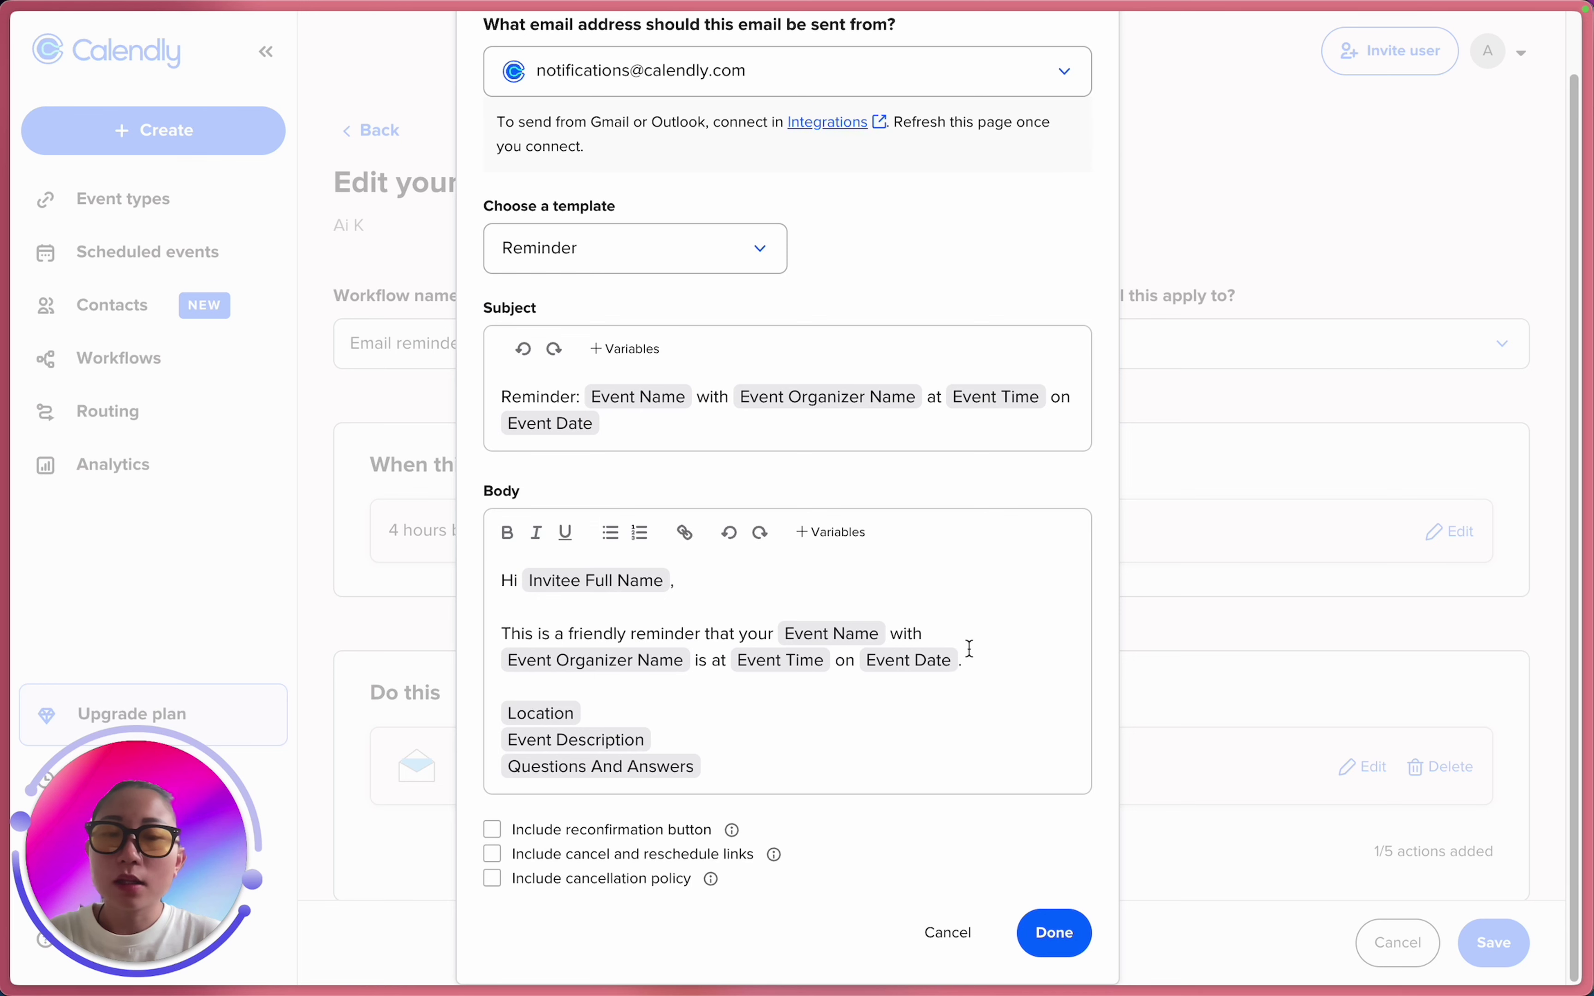
{"action": "scroll", "coordinate": [843, 667], "scroll_direction": "up", "scroll_amount": 1}
{"action": "scroll", "coordinate": [842, 666], "scroll_direction": "down", "scroll_amount": 1}
{"action": "left_click_drag", "start_coordinate": [983, 663], "coordinate": [860, 668]}
{"action": "left_click", "coordinate": [783, 721]}
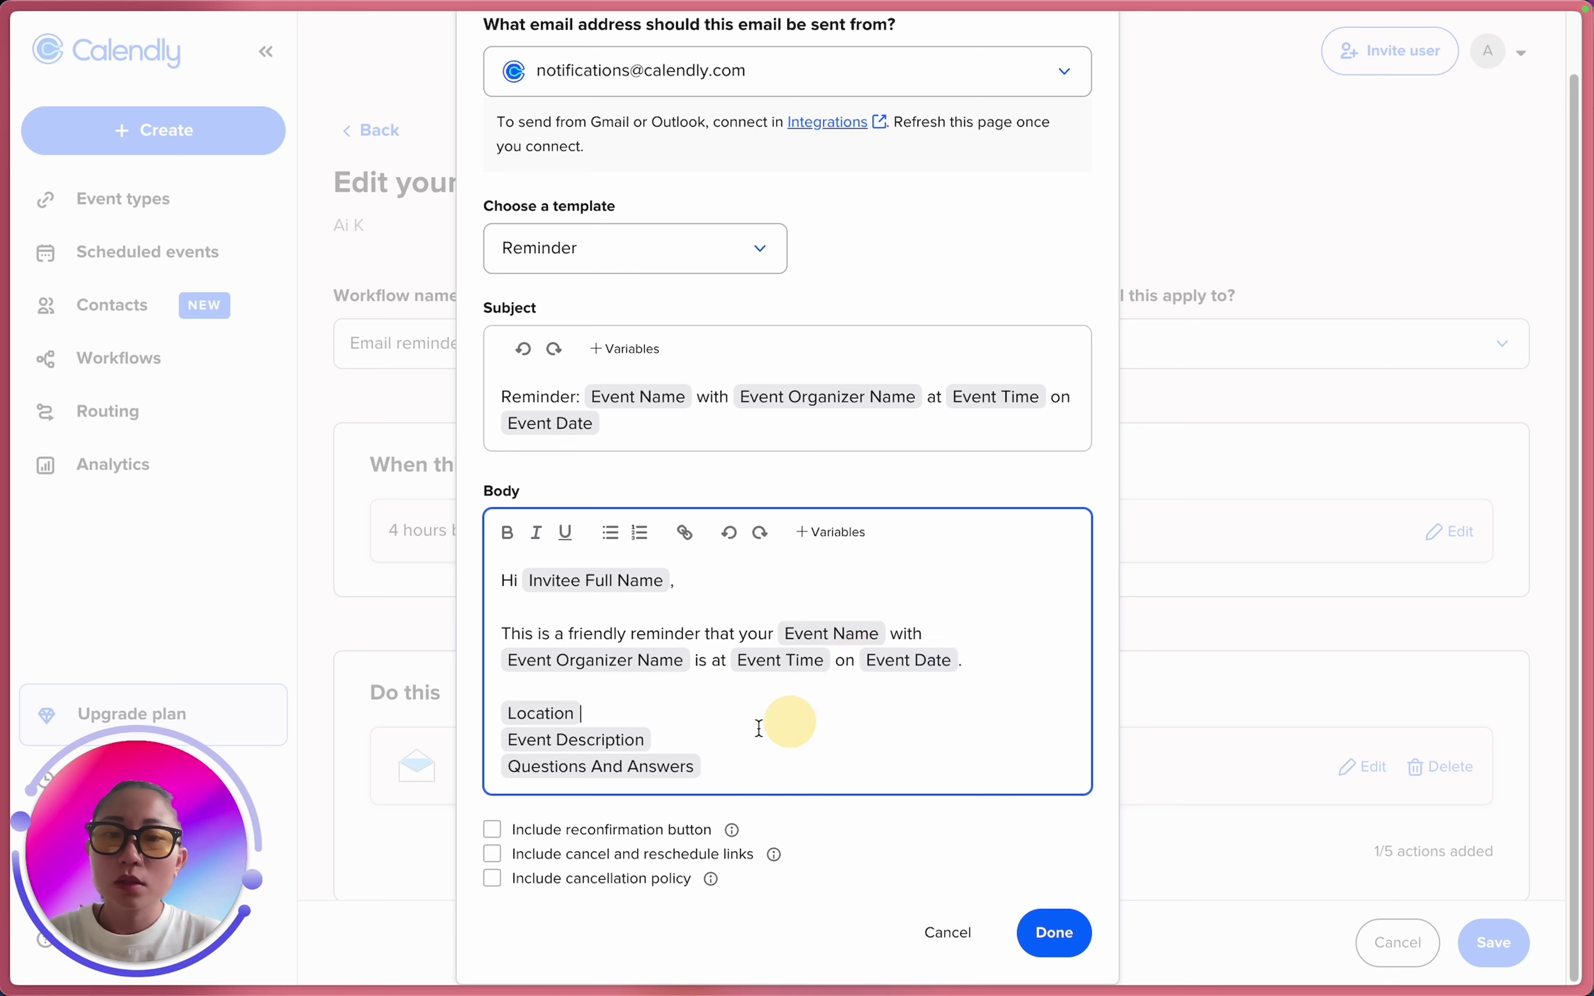
{"action": "left_click_drag", "start_coordinate": [999, 666], "coordinate": [803, 661]}
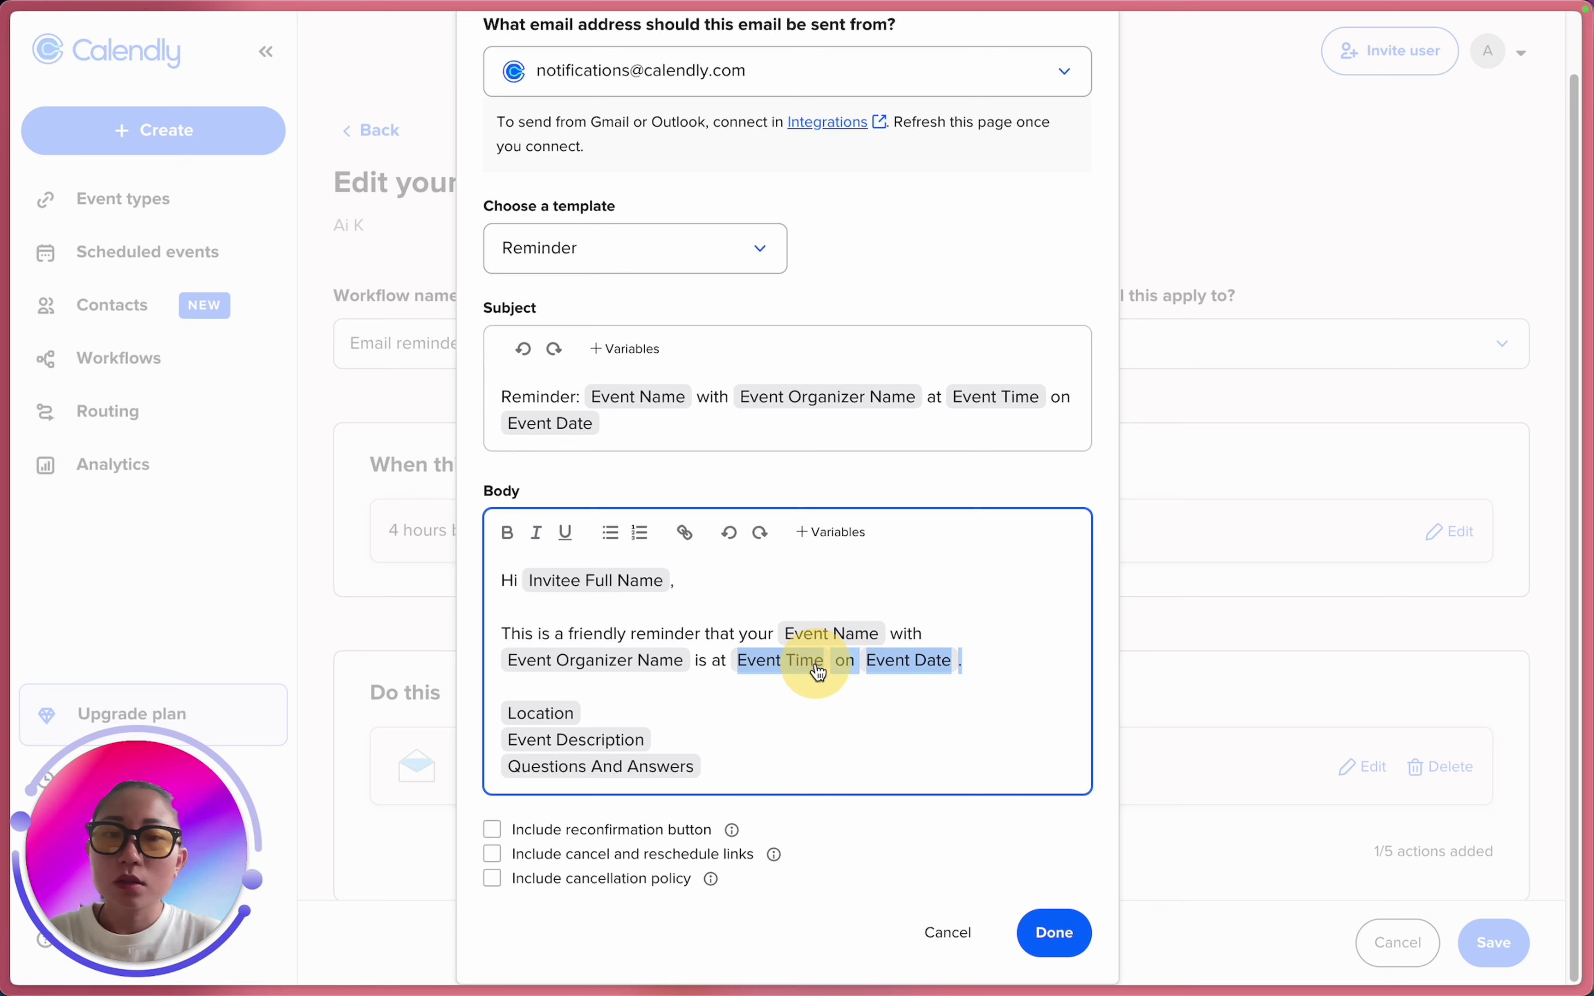
{"action": "left_click", "coordinate": [822, 685]}
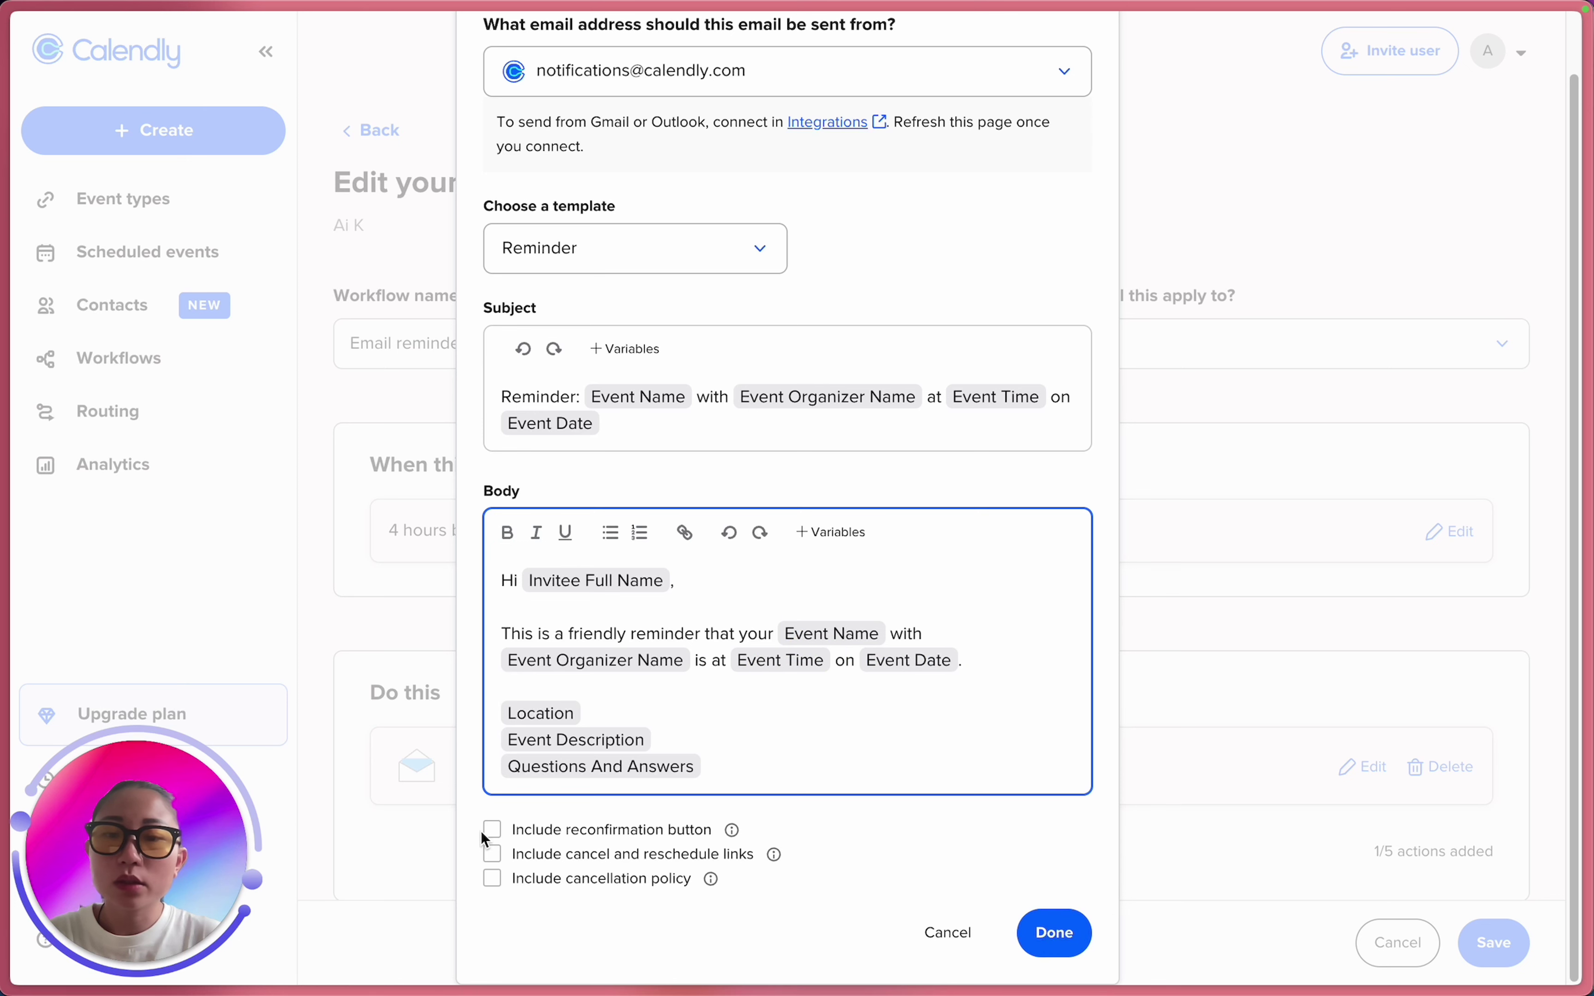
Include cancel and reschedule links in the invitee email, confirm the action and save the workflow.
{"action": "left_click", "coordinate": [494, 856]}
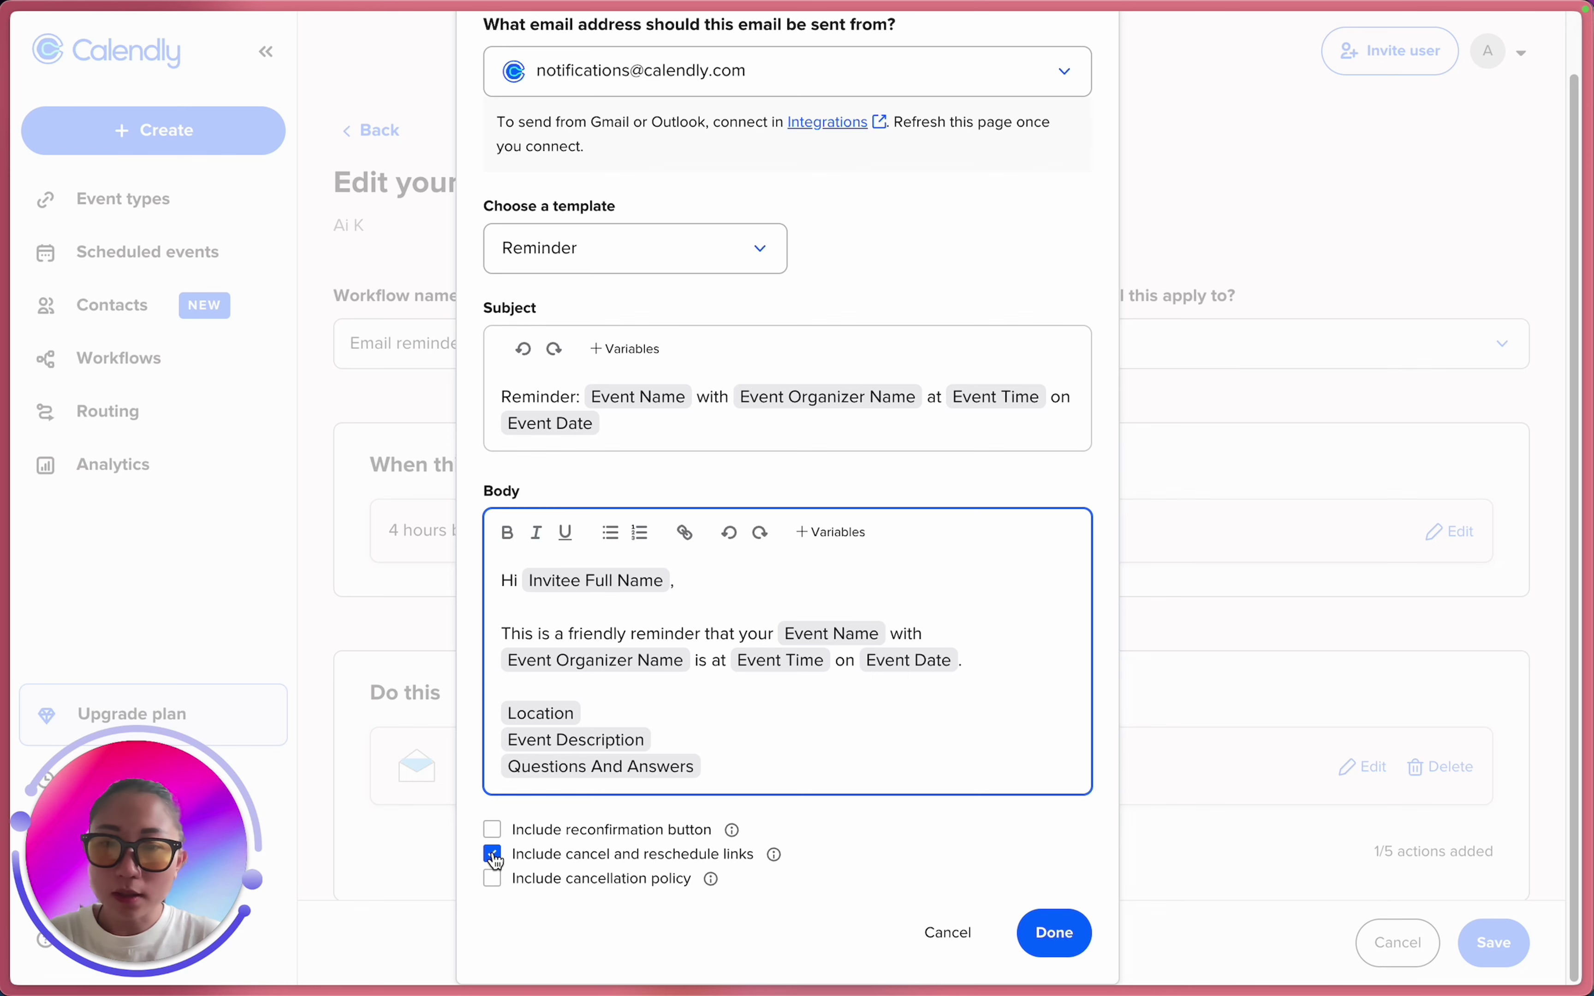
{"action": "left_click", "coordinate": [1046, 948]}
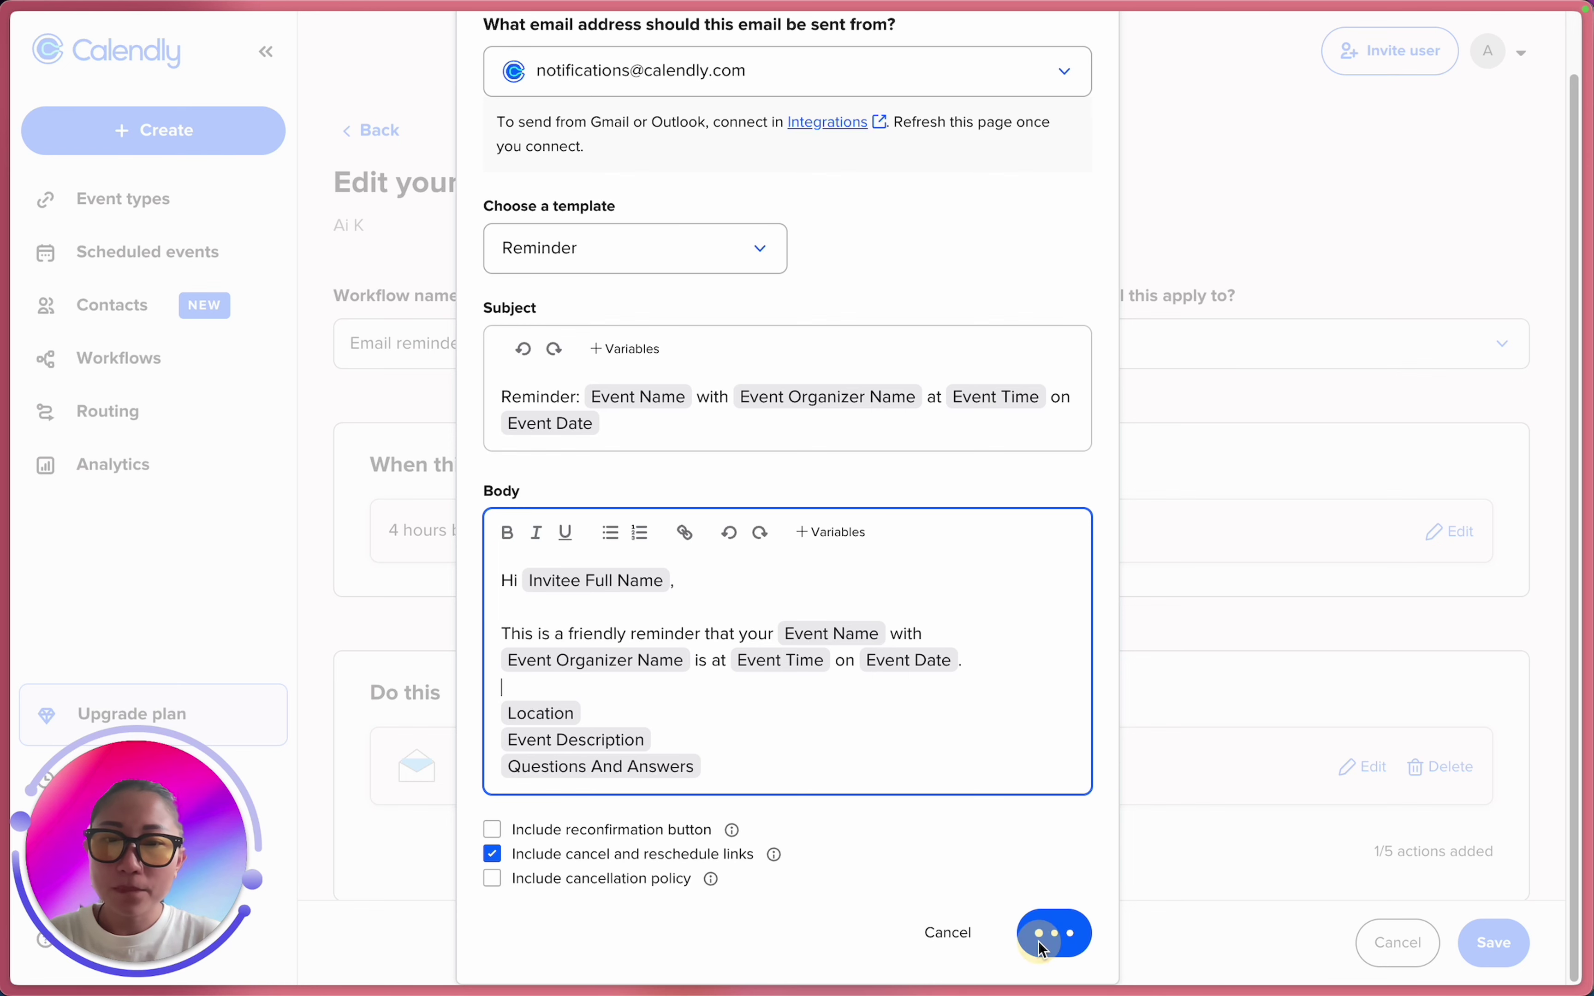
{"action": "scroll", "coordinate": [1042, 734], "scroll_direction": "down", "scroll_amount": 3}
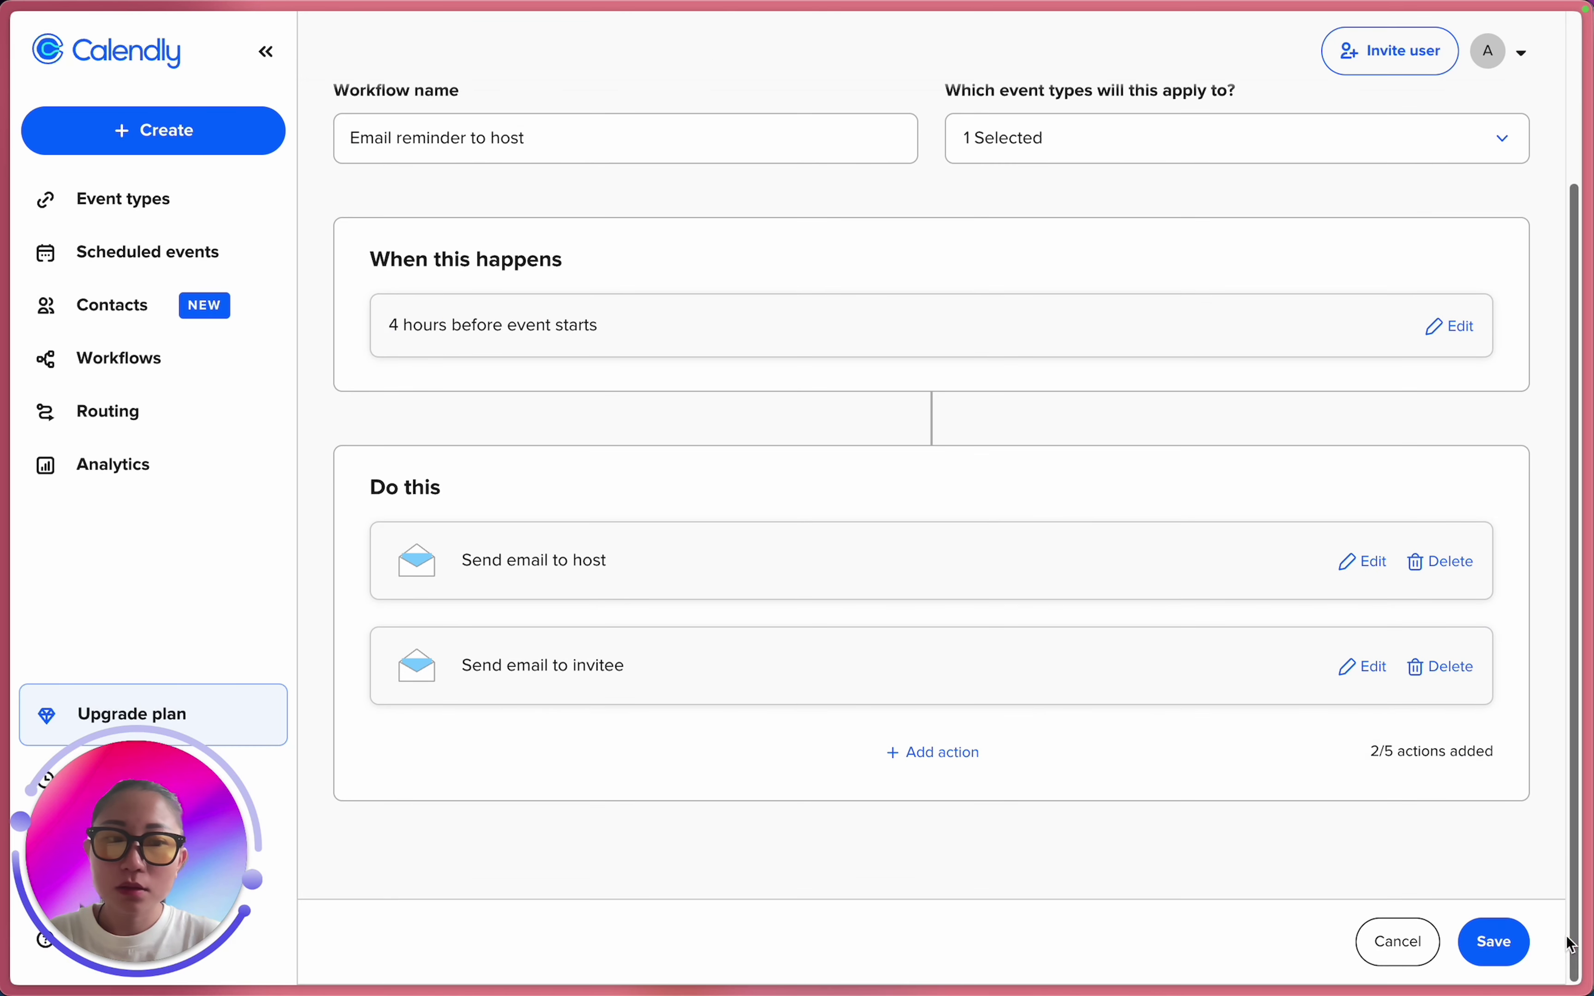
{"action": "left_click", "coordinate": [1485, 939]}
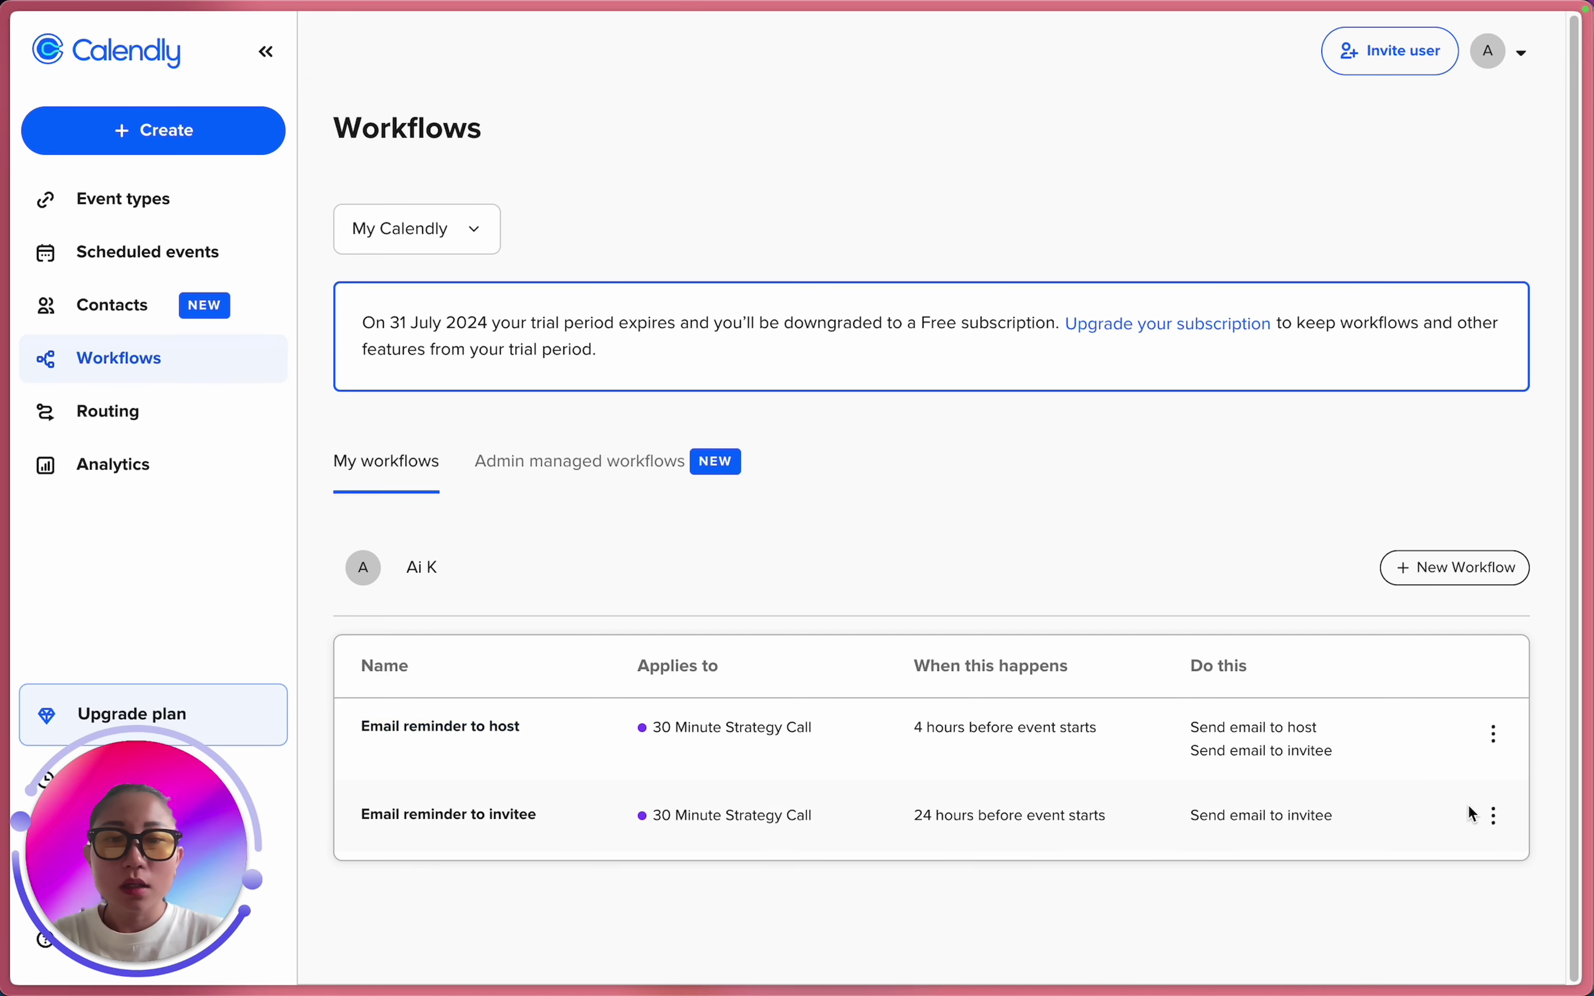
Create a workflow from the "Email reminder to invitee" template for the 30 Minute Strategy Call, named "Email reminder to invitee (1 hour)".
{"action": "left_click", "coordinate": [1458, 592]}
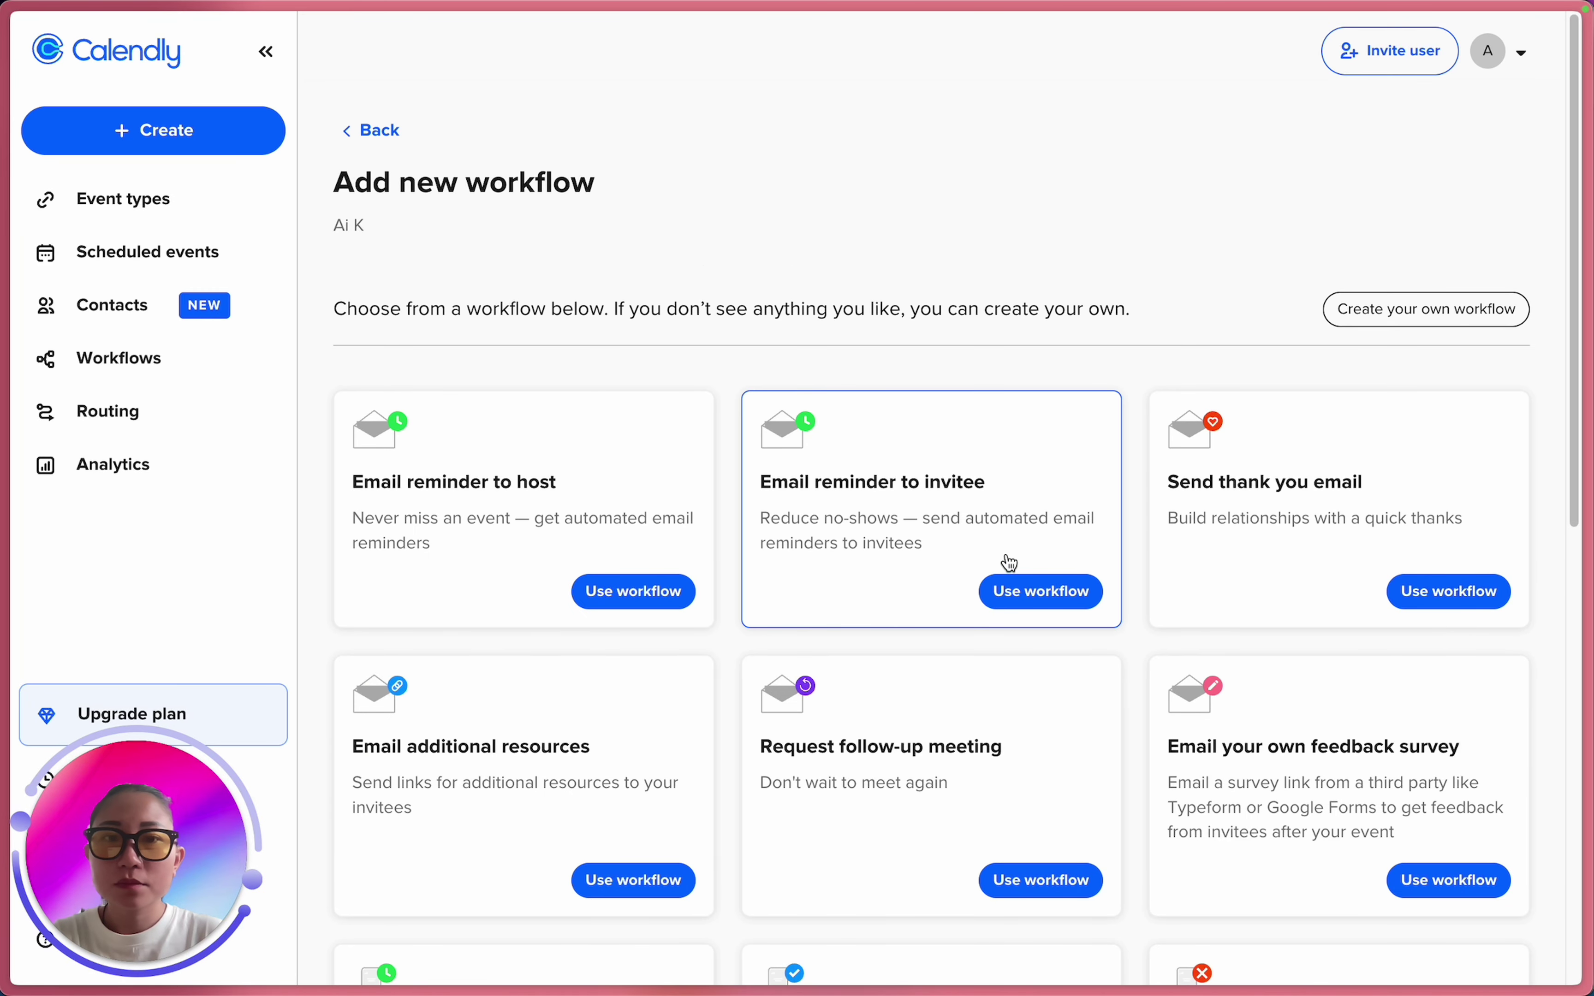
{"action": "scroll", "coordinate": [1008, 561], "scroll_direction": "down", "scroll_amount": 2}
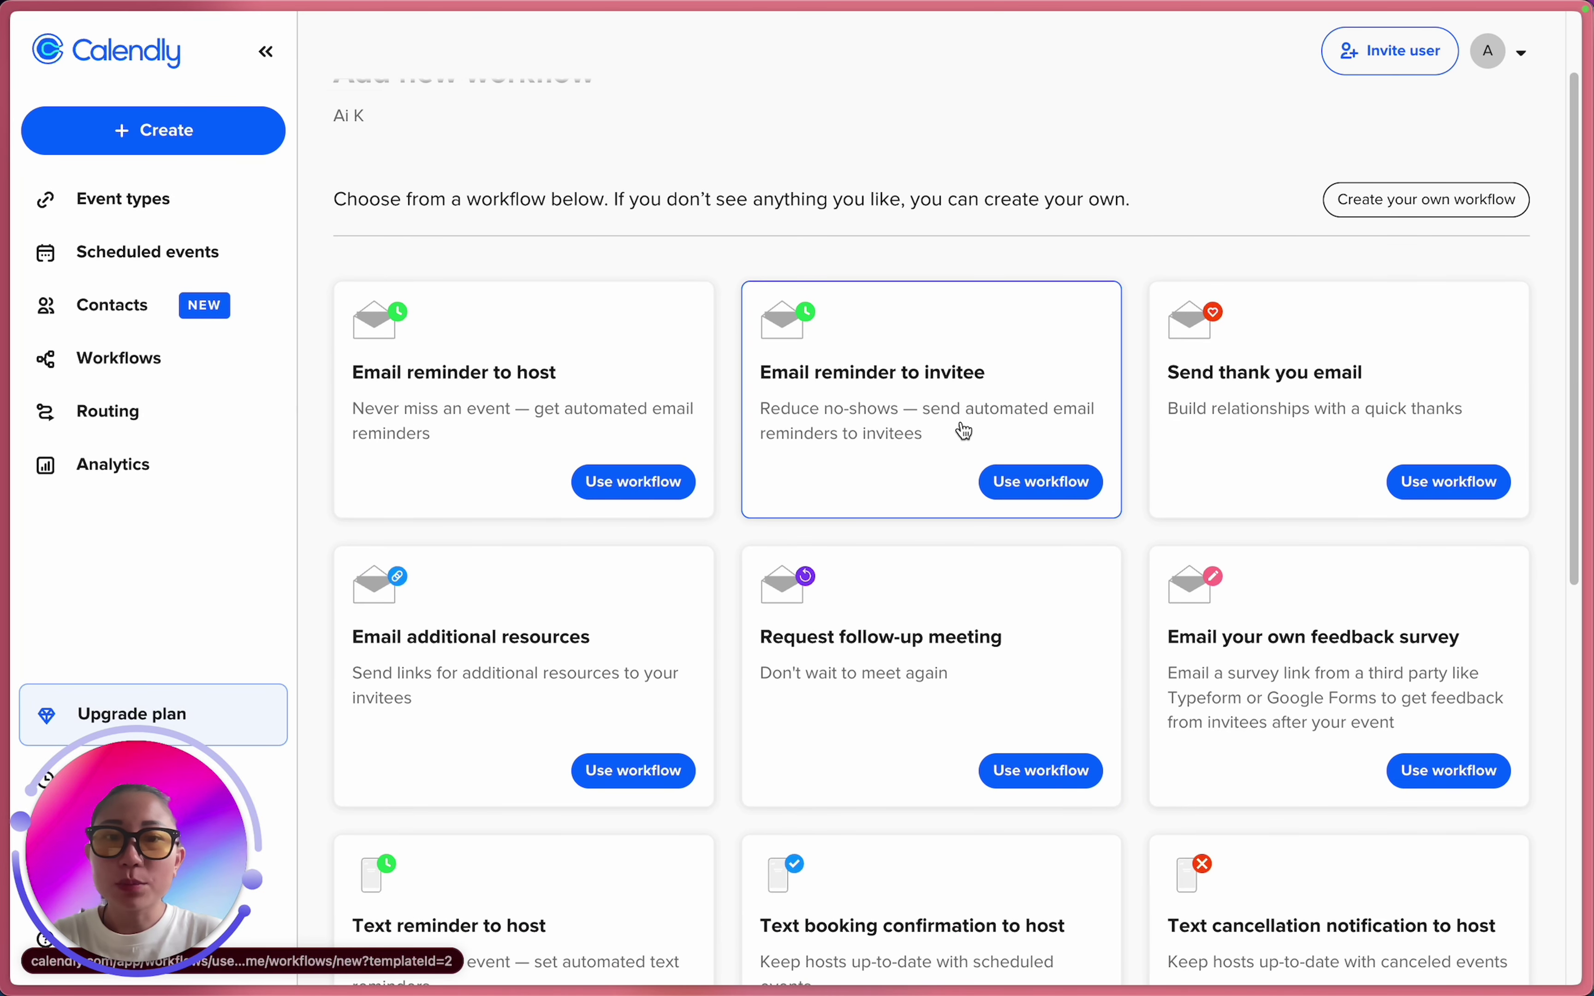
{"action": "left_click", "coordinate": [1048, 486]}
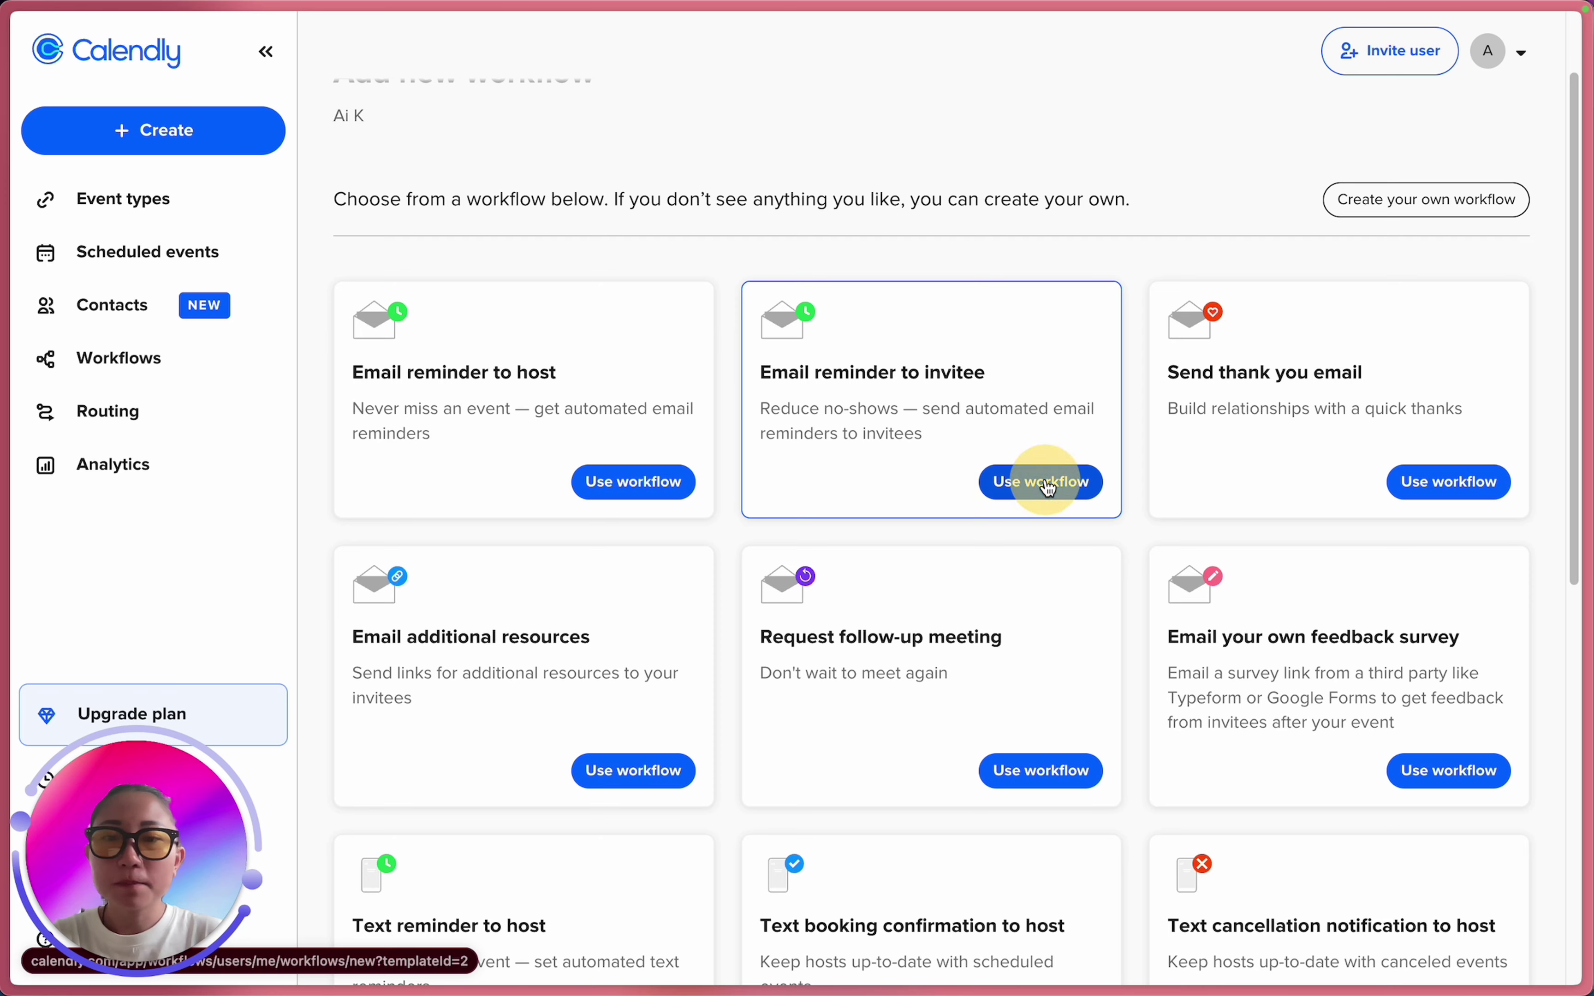
{"action": "left_click", "coordinate": [1047, 475]}
{"action": "left_click", "coordinate": [1249, 527]}
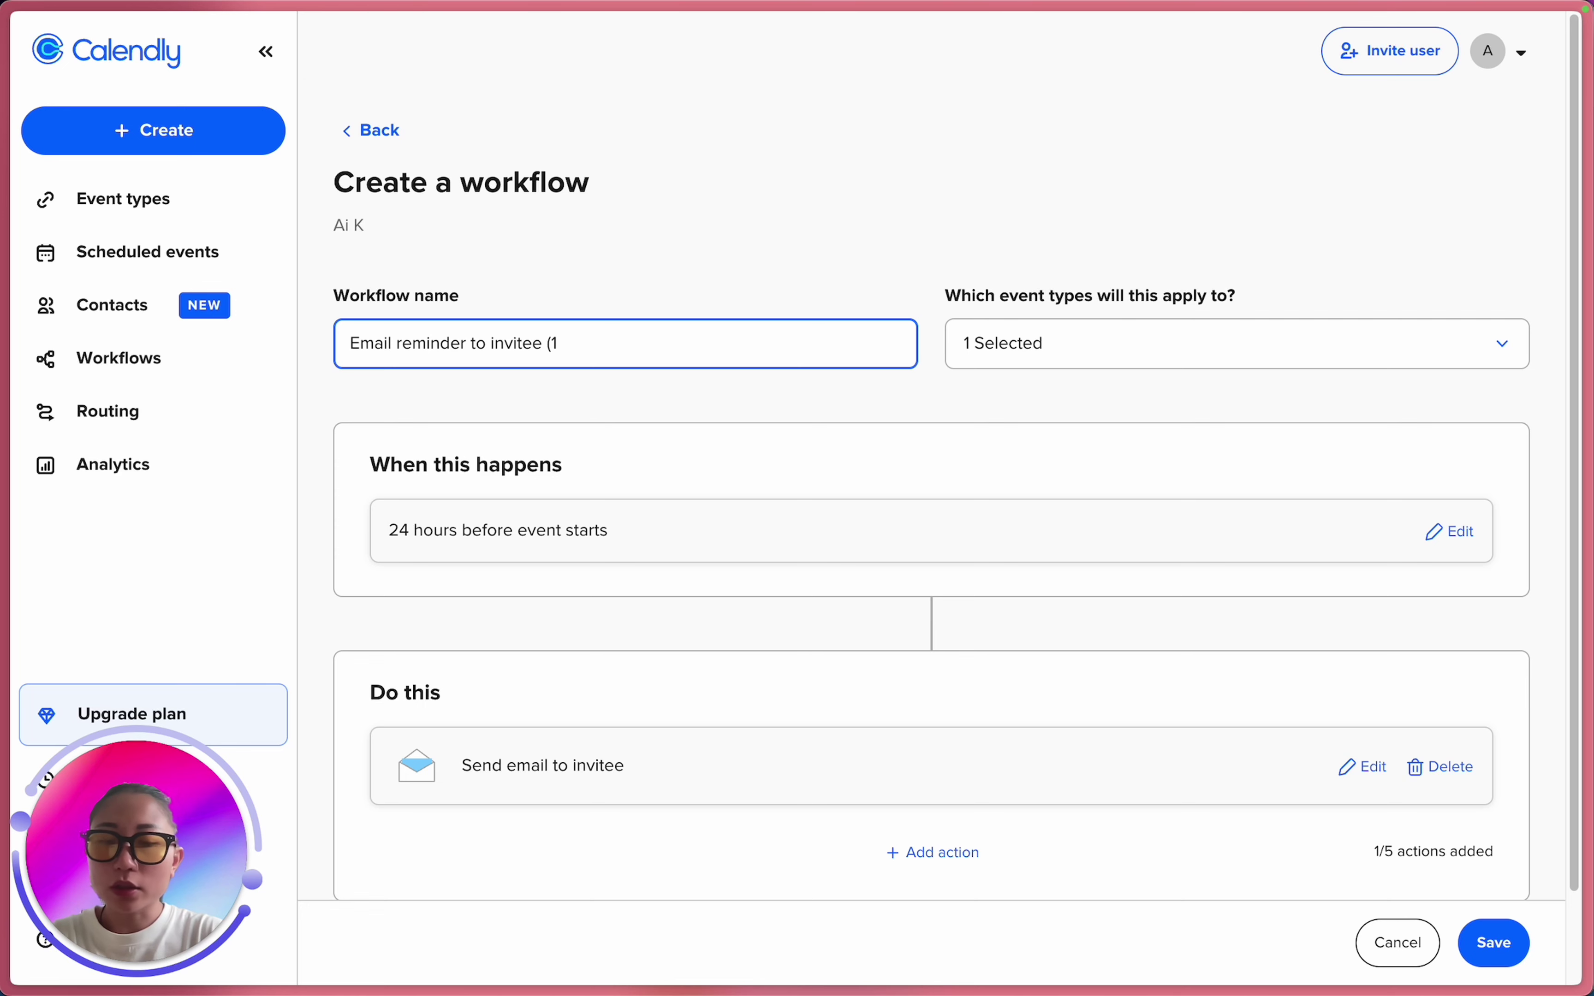
{"action": "type", "text": "hour"}
Set the workflow's trigger to 1 hour before the event starts.
{"action": "scroll", "coordinate": [1465, 521], "scroll_direction": "down", "scroll_amount": 1}
{"action": "left_click", "coordinate": [1463, 493]}
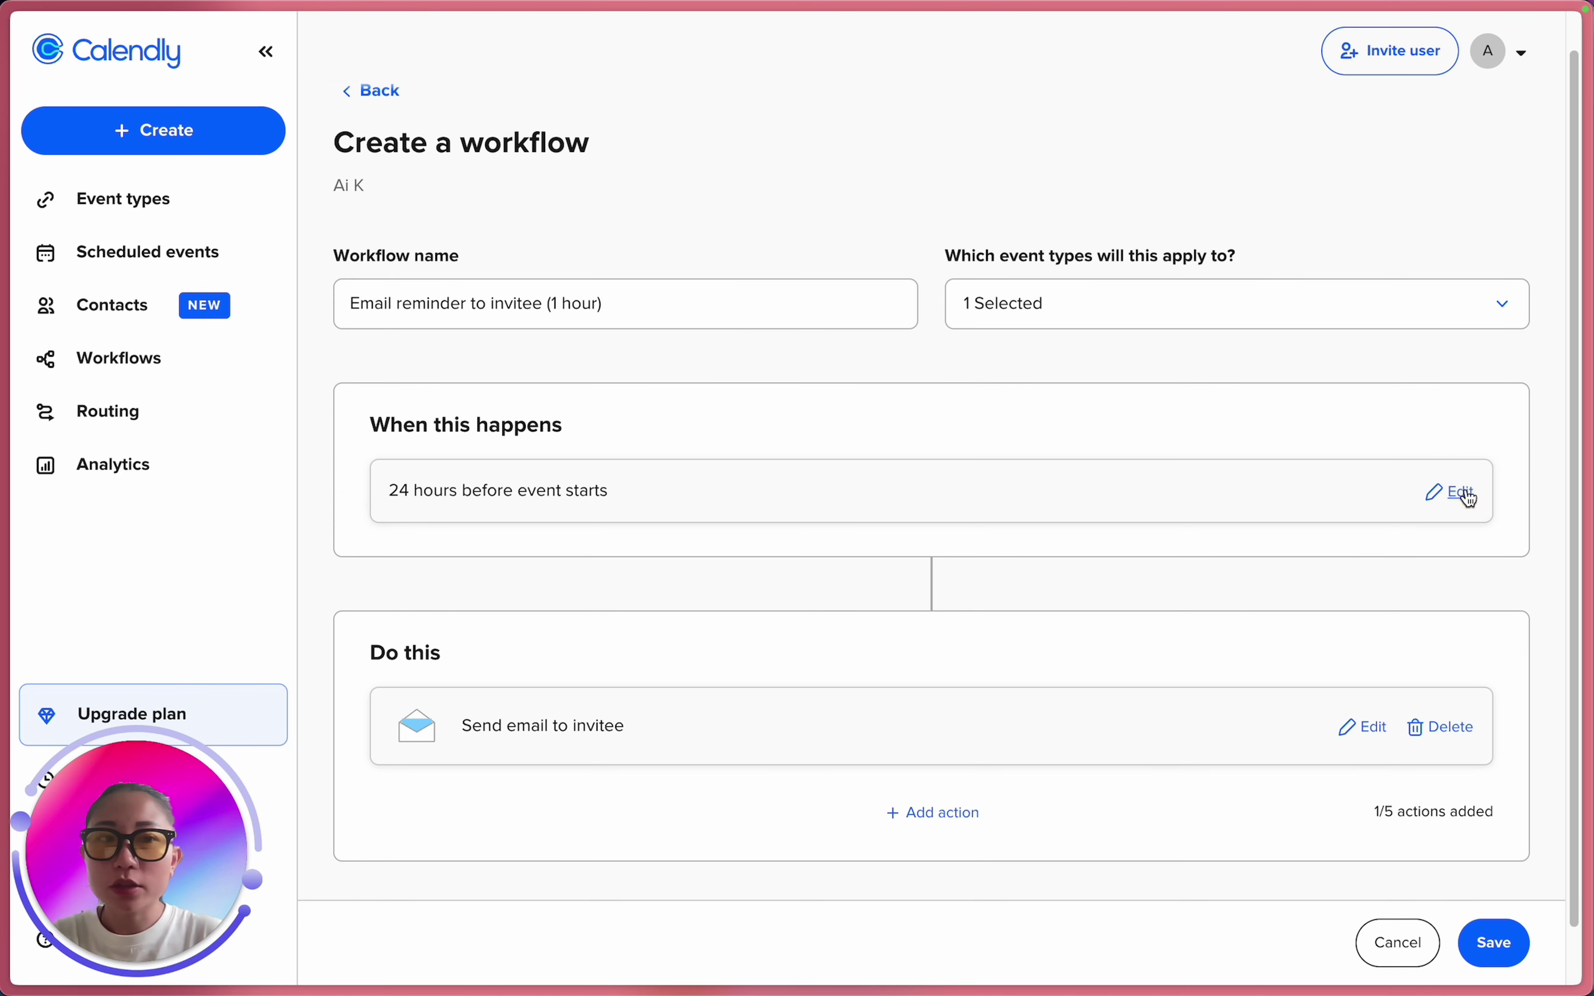
{"action": "double_click", "coordinate": [632, 368]}
{"action": "type", "text": "1"}
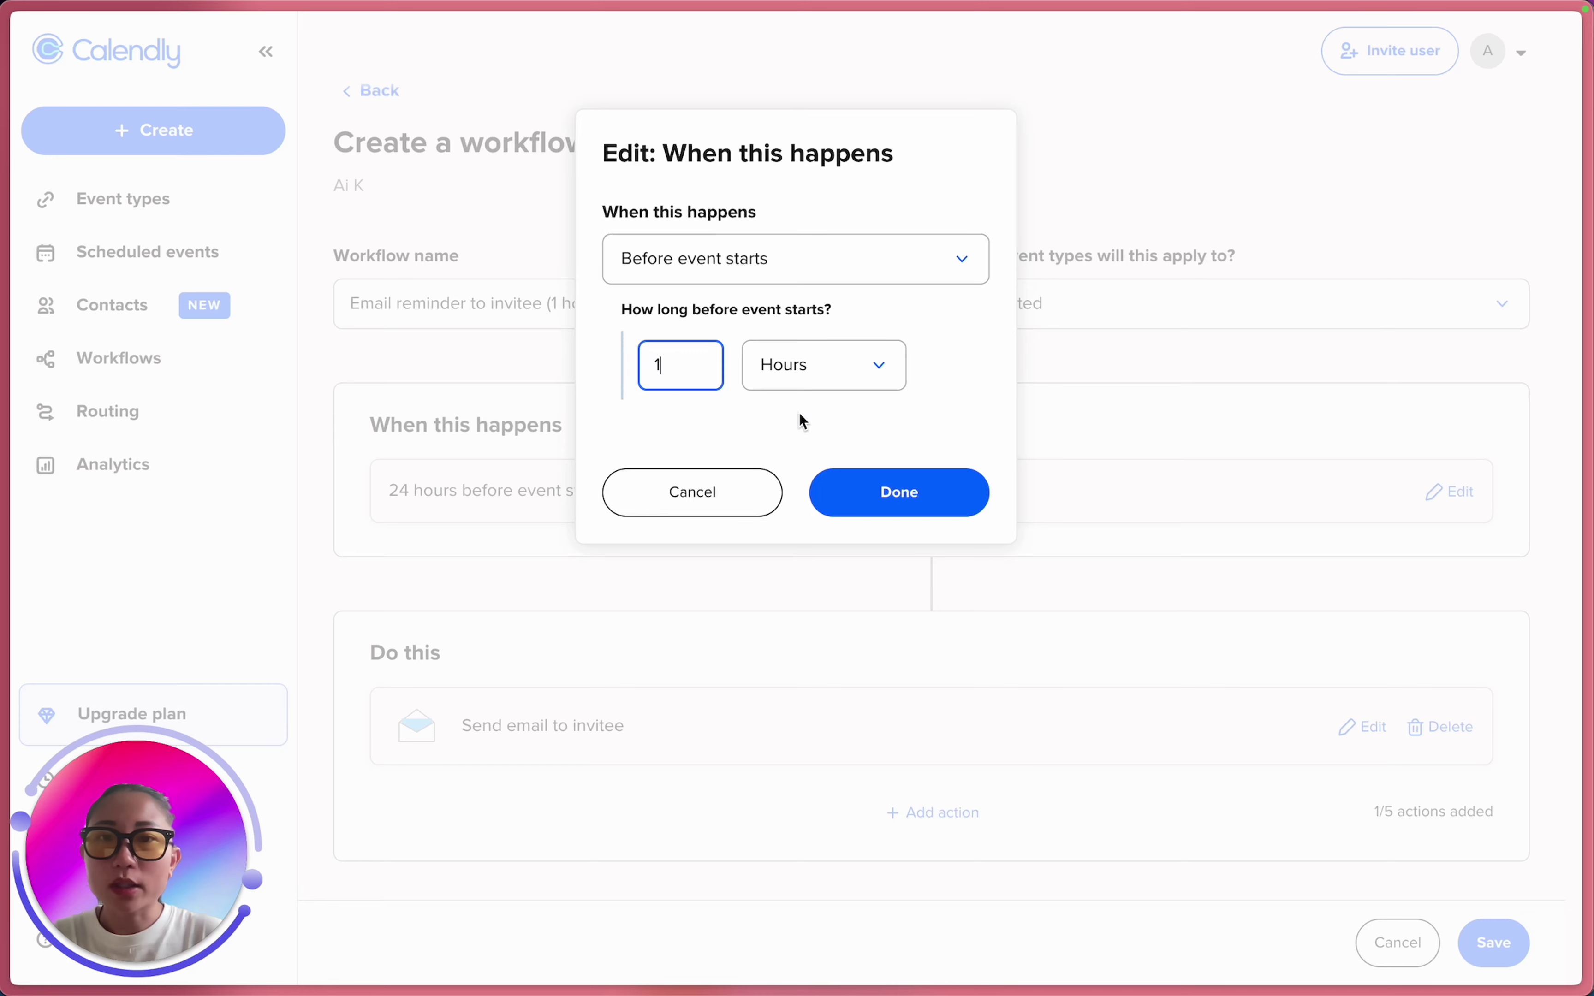
{"action": "left_click", "coordinate": [859, 481]}
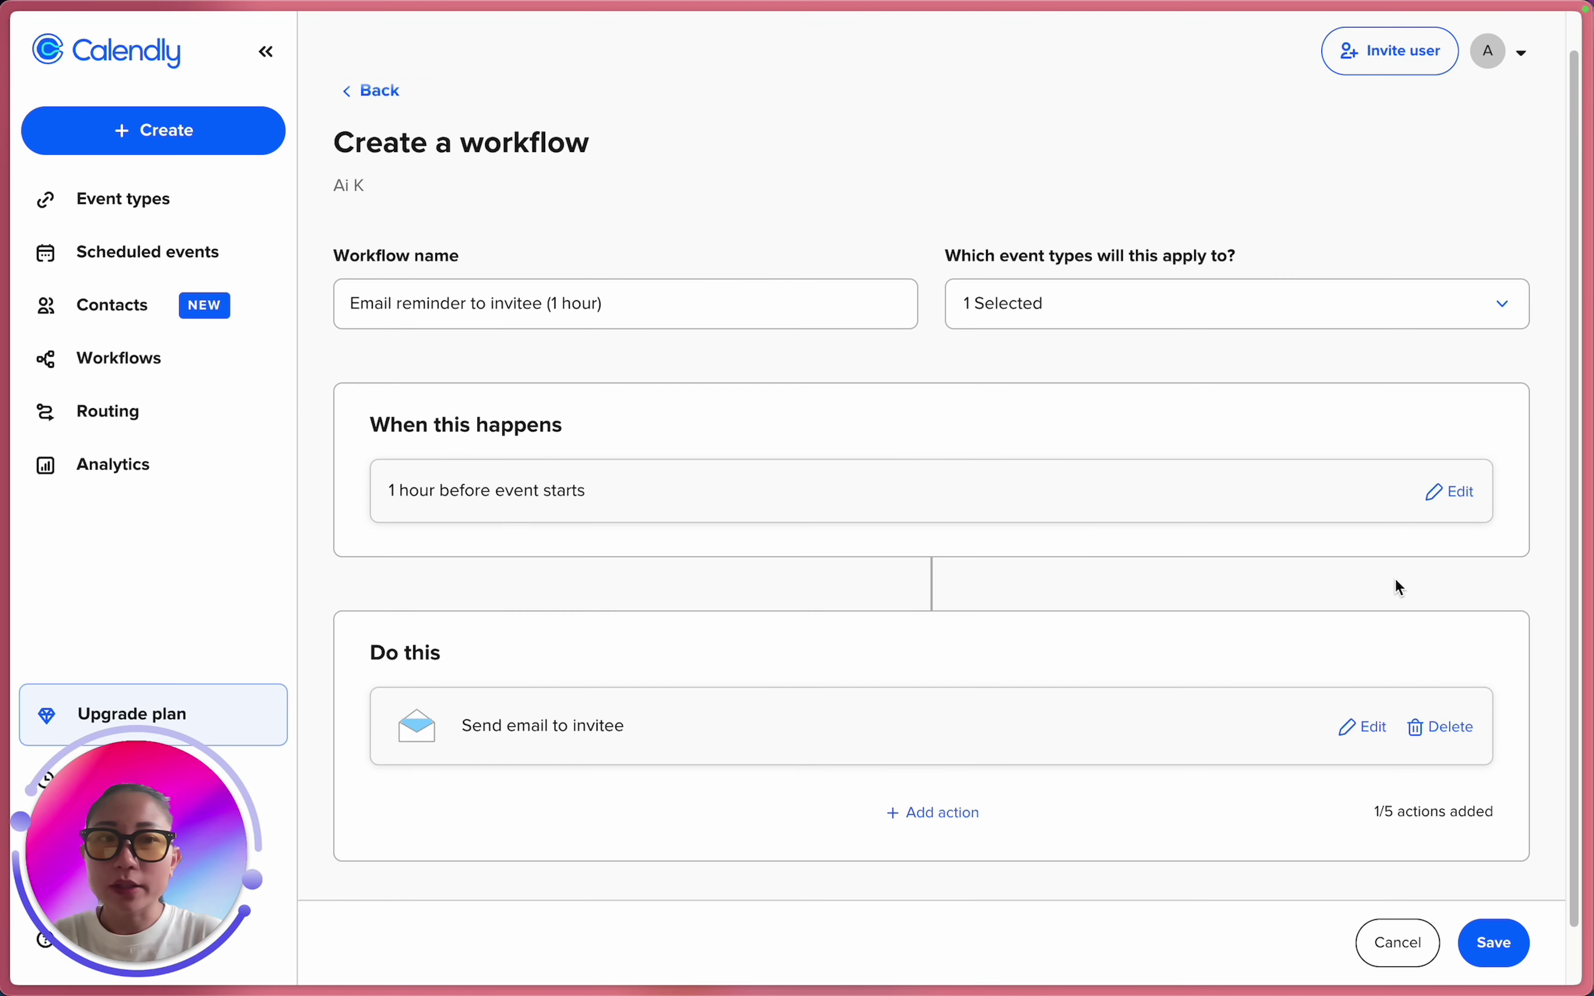
Reword the invitee email's subject and body to say "in 1 hour", exclude the cancel, reschedule and cancellation policy options, and save the workflow.
{"action": "scroll", "coordinate": [1181, 662], "scroll_direction": "down", "scroll_amount": 2}
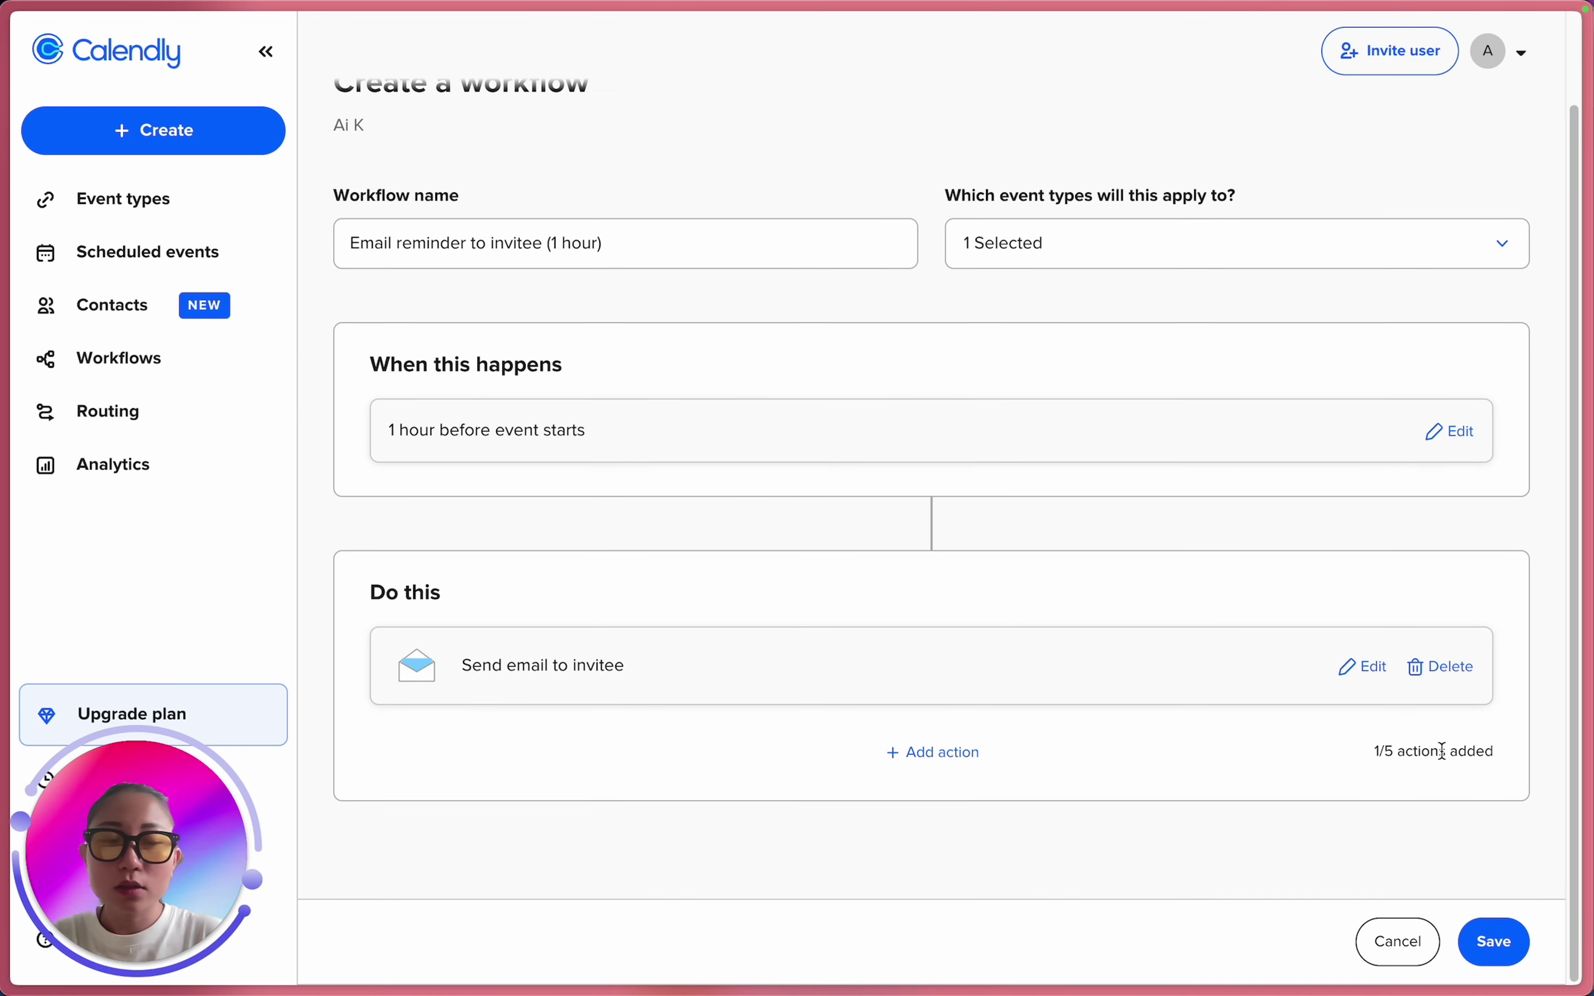
{"action": "left_click", "coordinate": [1373, 668]}
{"action": "scroll", "coordinate": [1012, 654], "scroll_direction": "down", "scroll_amount": 2}
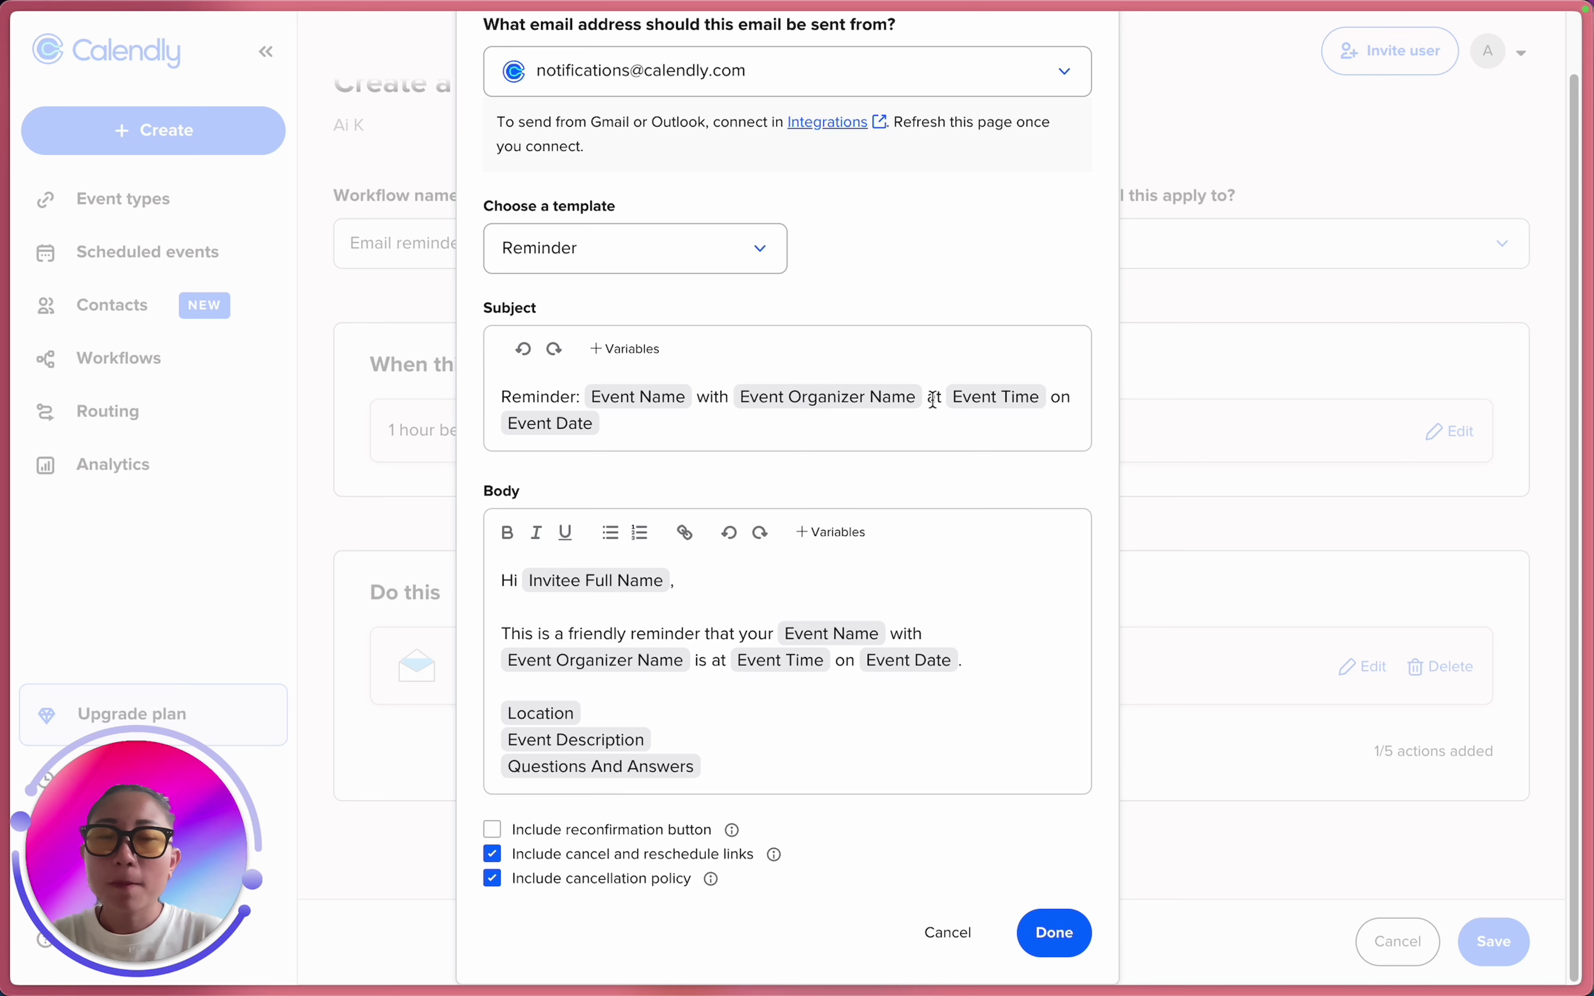
{"action": "left_click_drag", "start_coordinate": [931, 403], "coordinate": [953, 419]}
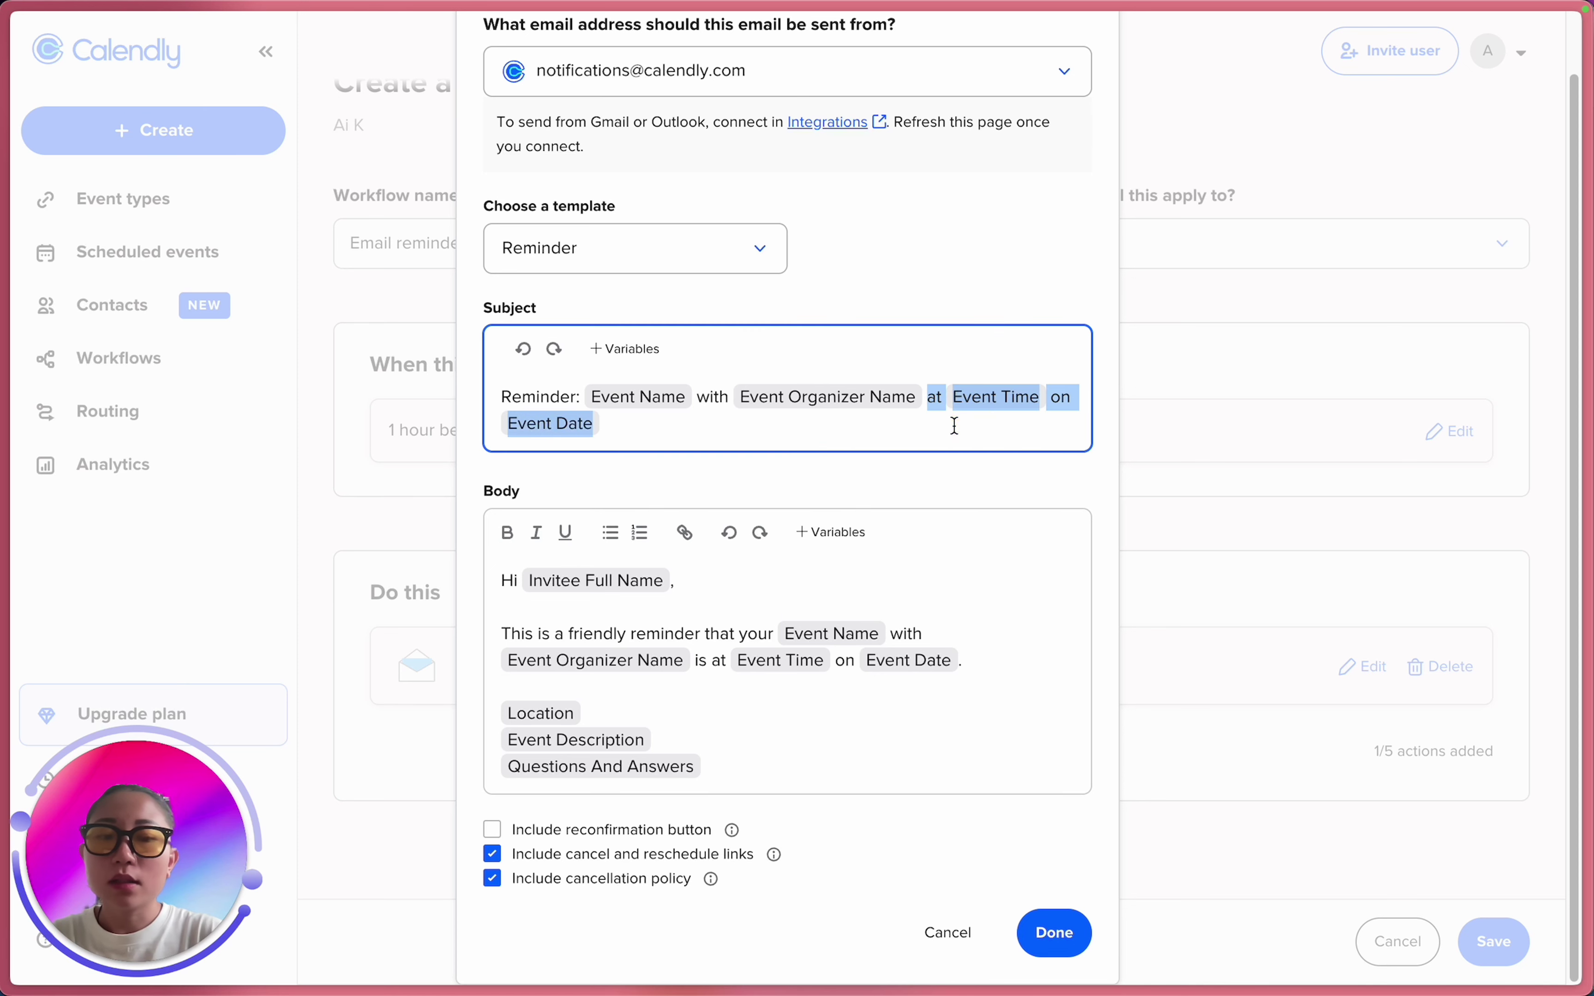
{"action": "key", "text": "BackSpace"}
{"action": "type", "text": "in 1"}
{"action": "type", "text": "Hour"}
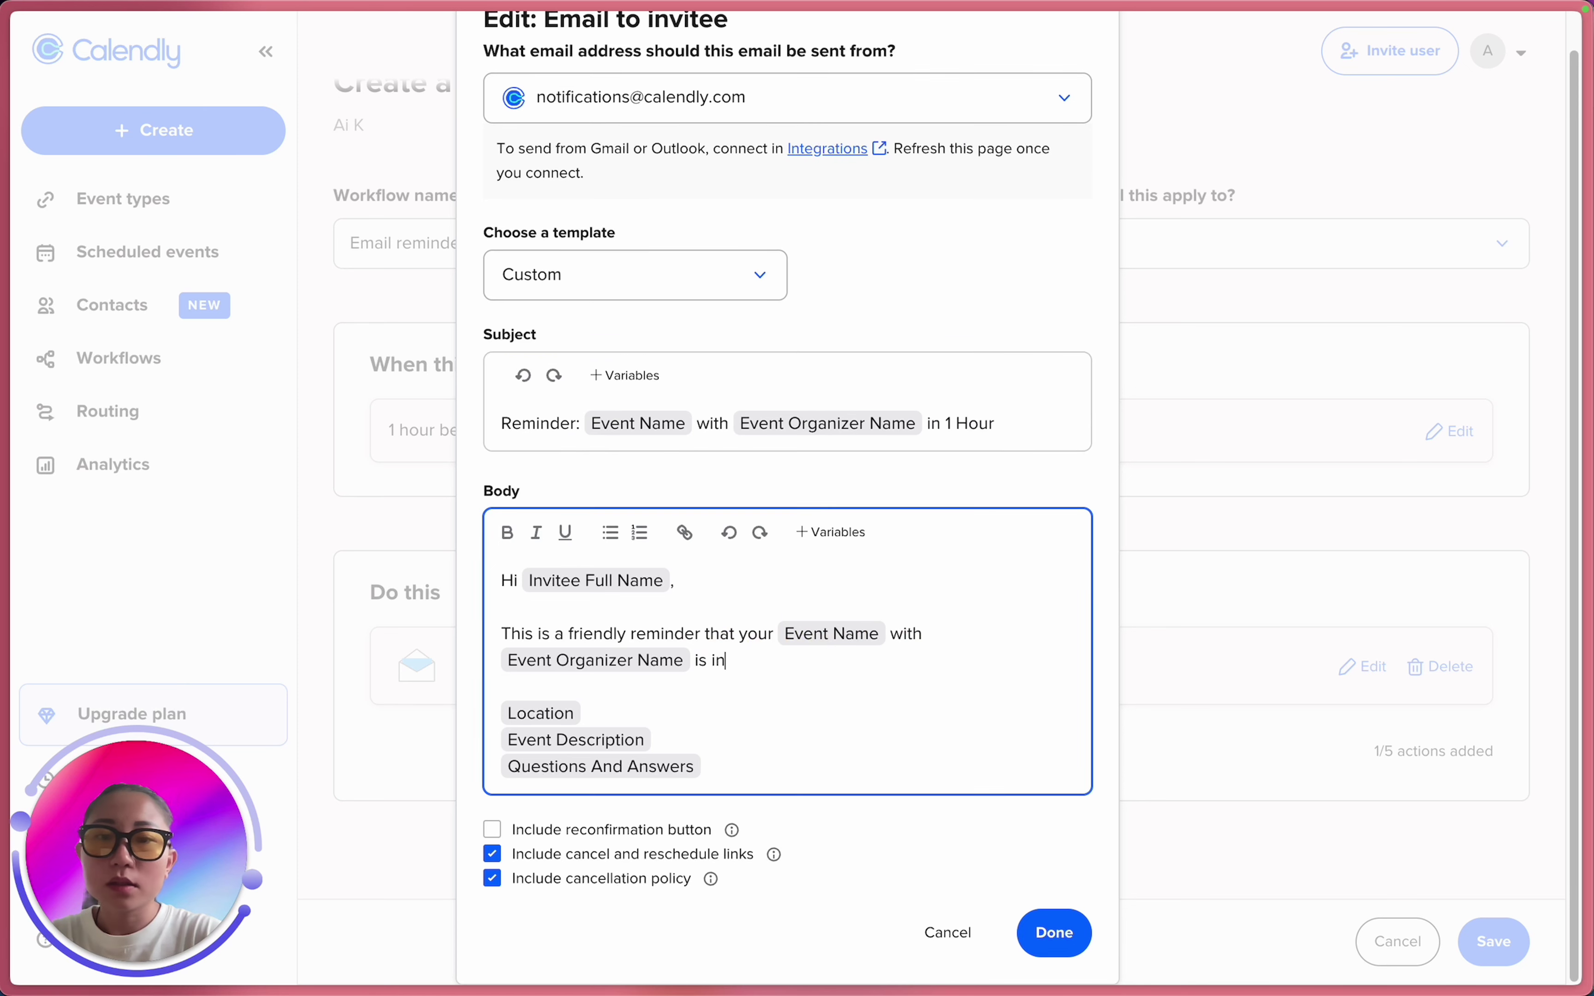
{"action": "left_click", "coordinate": [586, 879]}
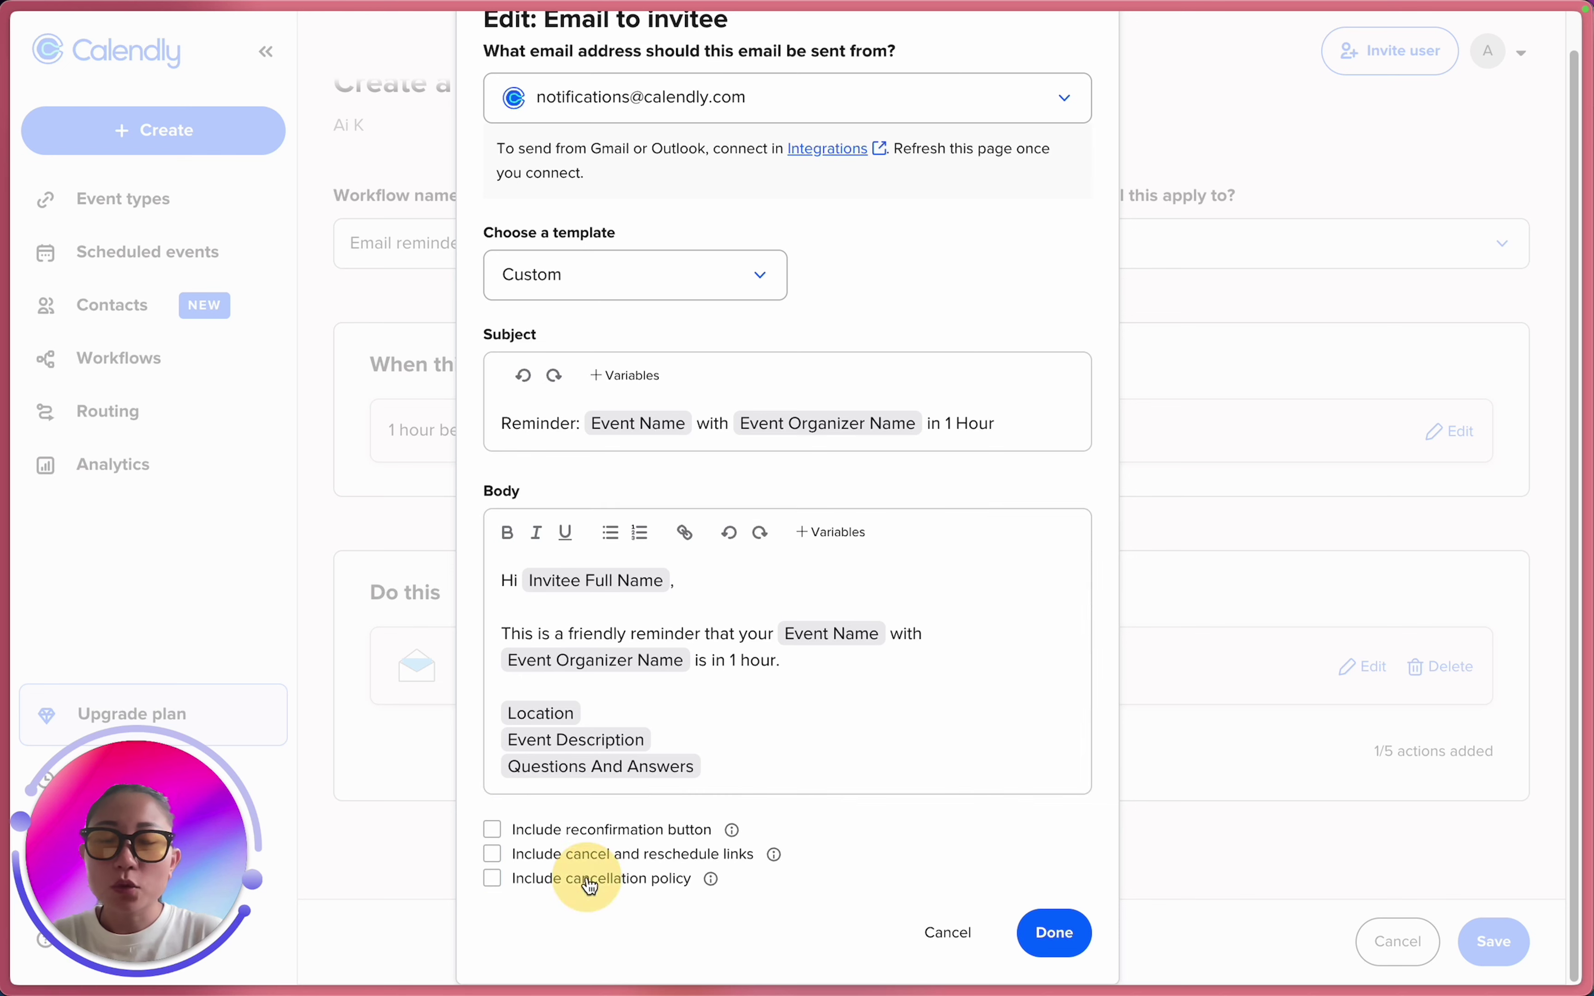
{"action": "left_click", "coordinate": [1036, 939]}
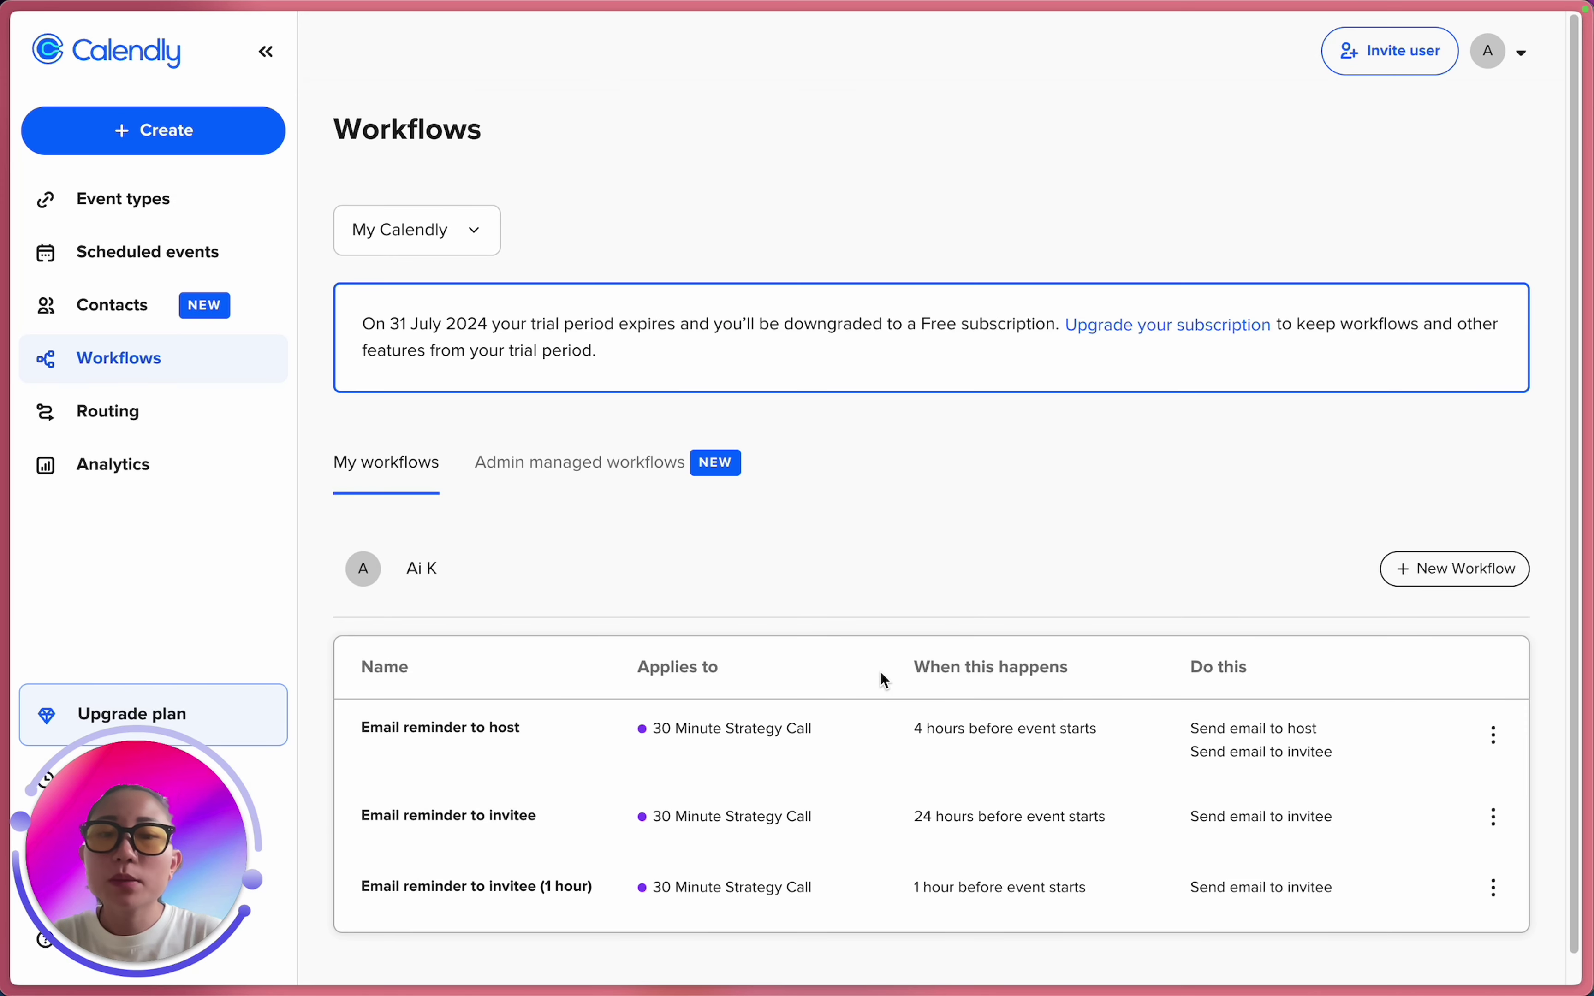
{"action": "scroll", "coordinate": [884, 680], "scroll_direction": "down", "scroll_amount": 1}
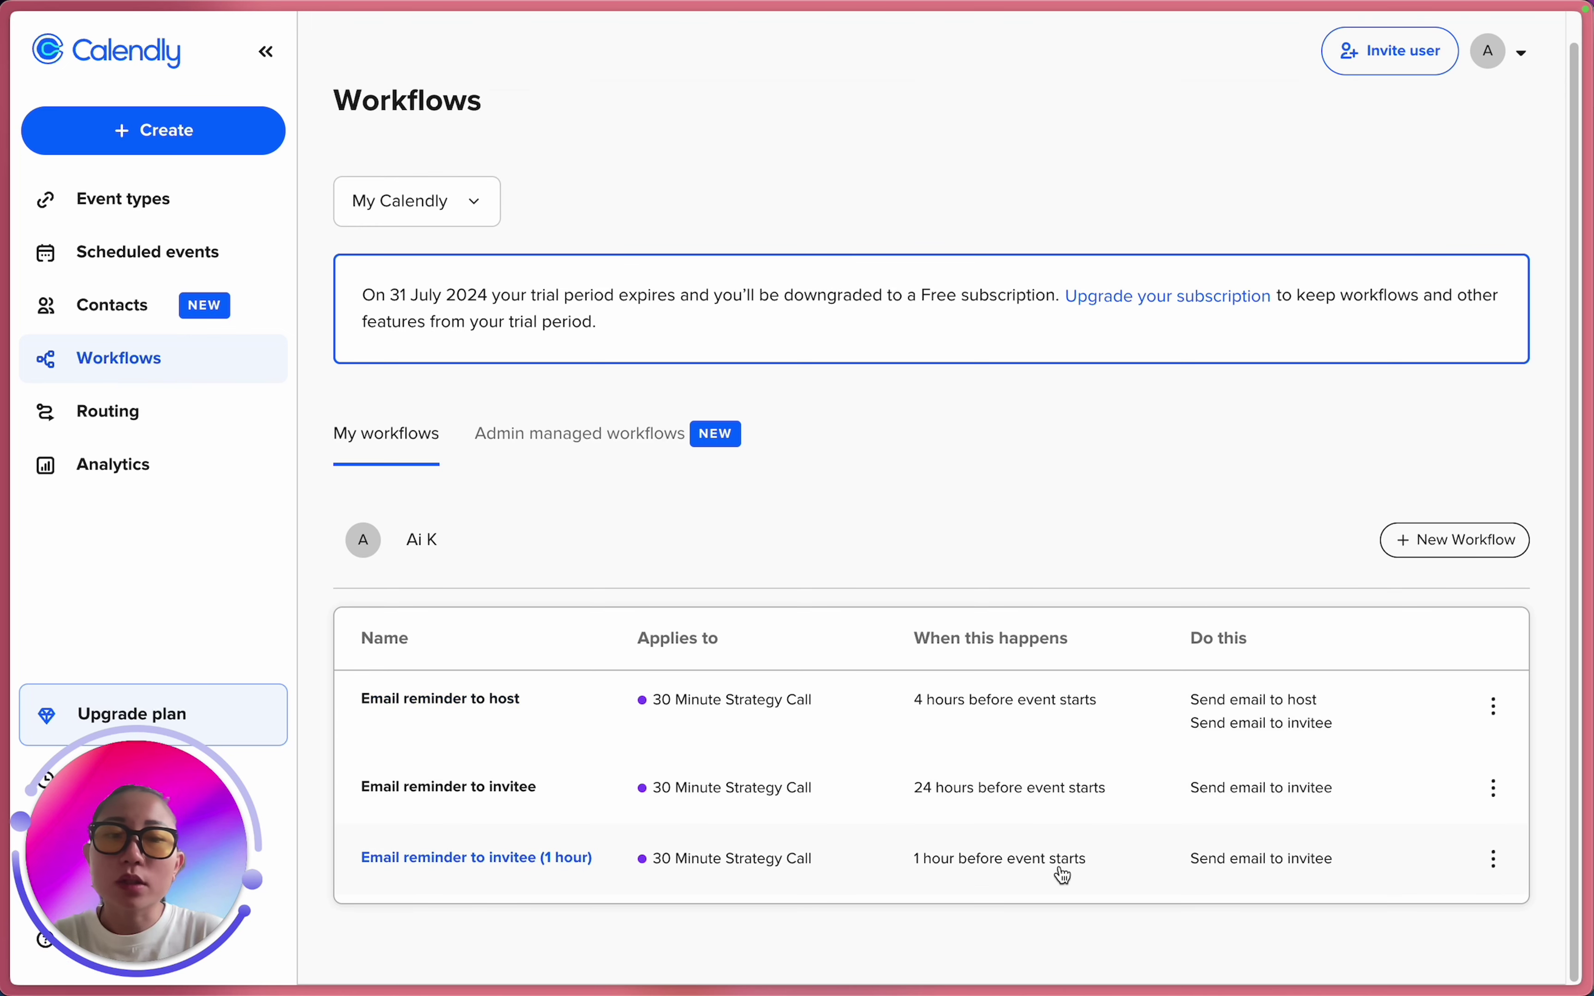
{"action": "left_click", "coordinate": [1492, 859]}
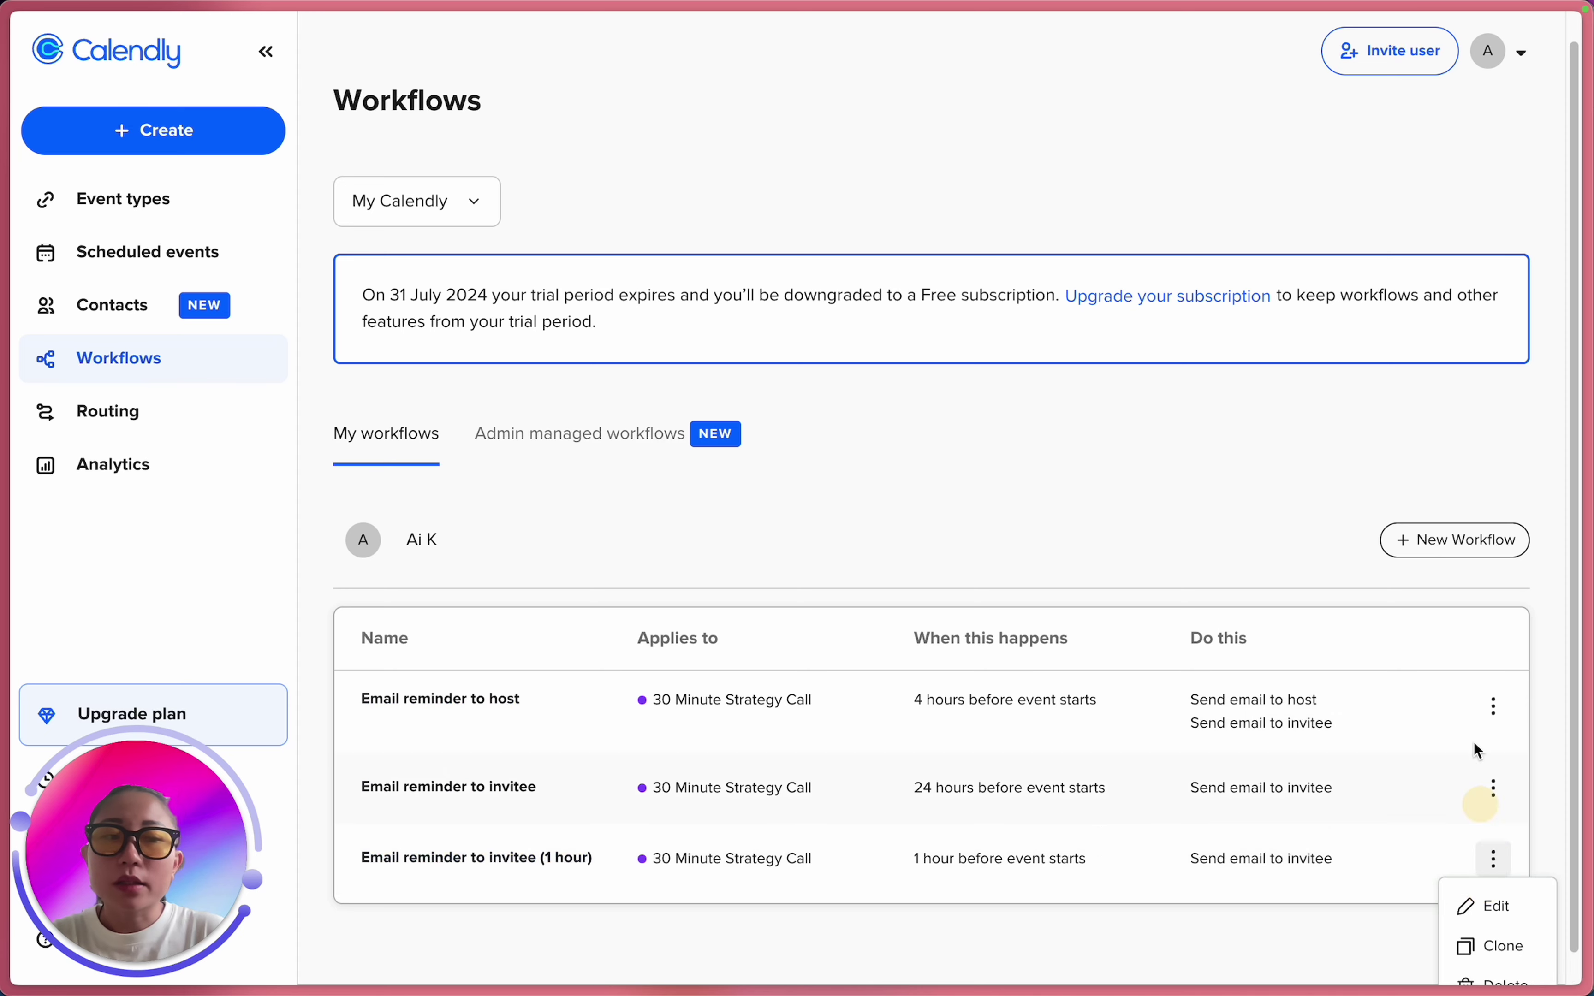
{"action": "left_click", "coordinate": [1323, 918]}
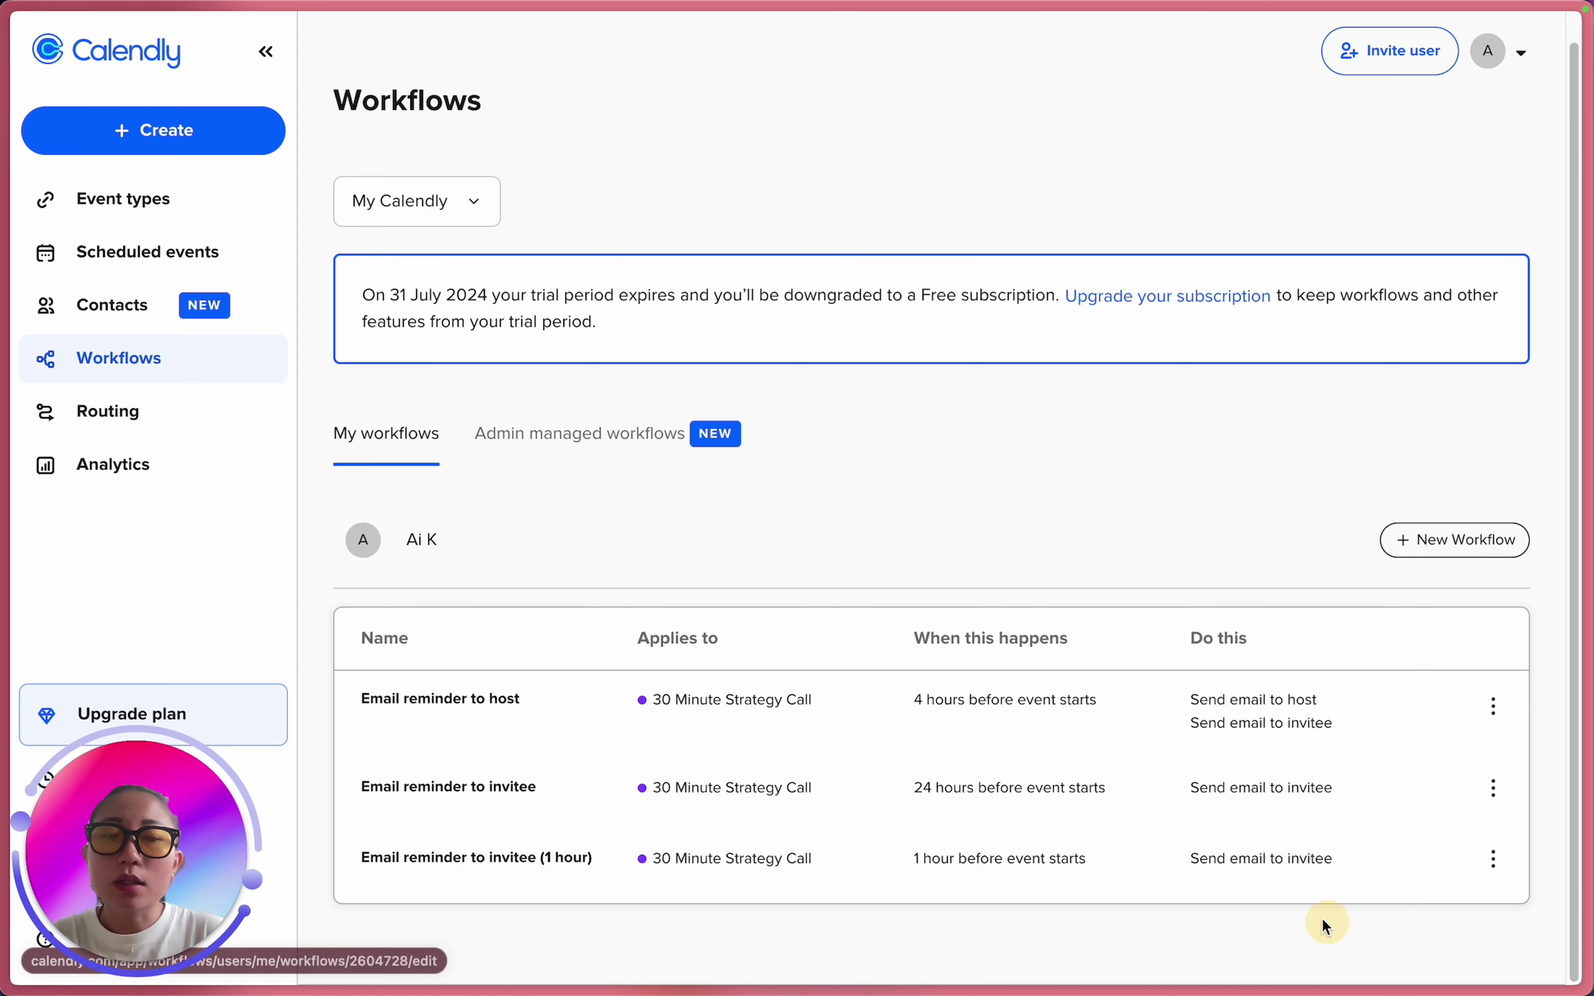
Create a workflow from the "Email reminder to invitee" template for the 30 Minute Strategy Call, named "Email reminder to invitee (15 mins)".
{"action": "left_click", "coordinate": [1447, 551]}
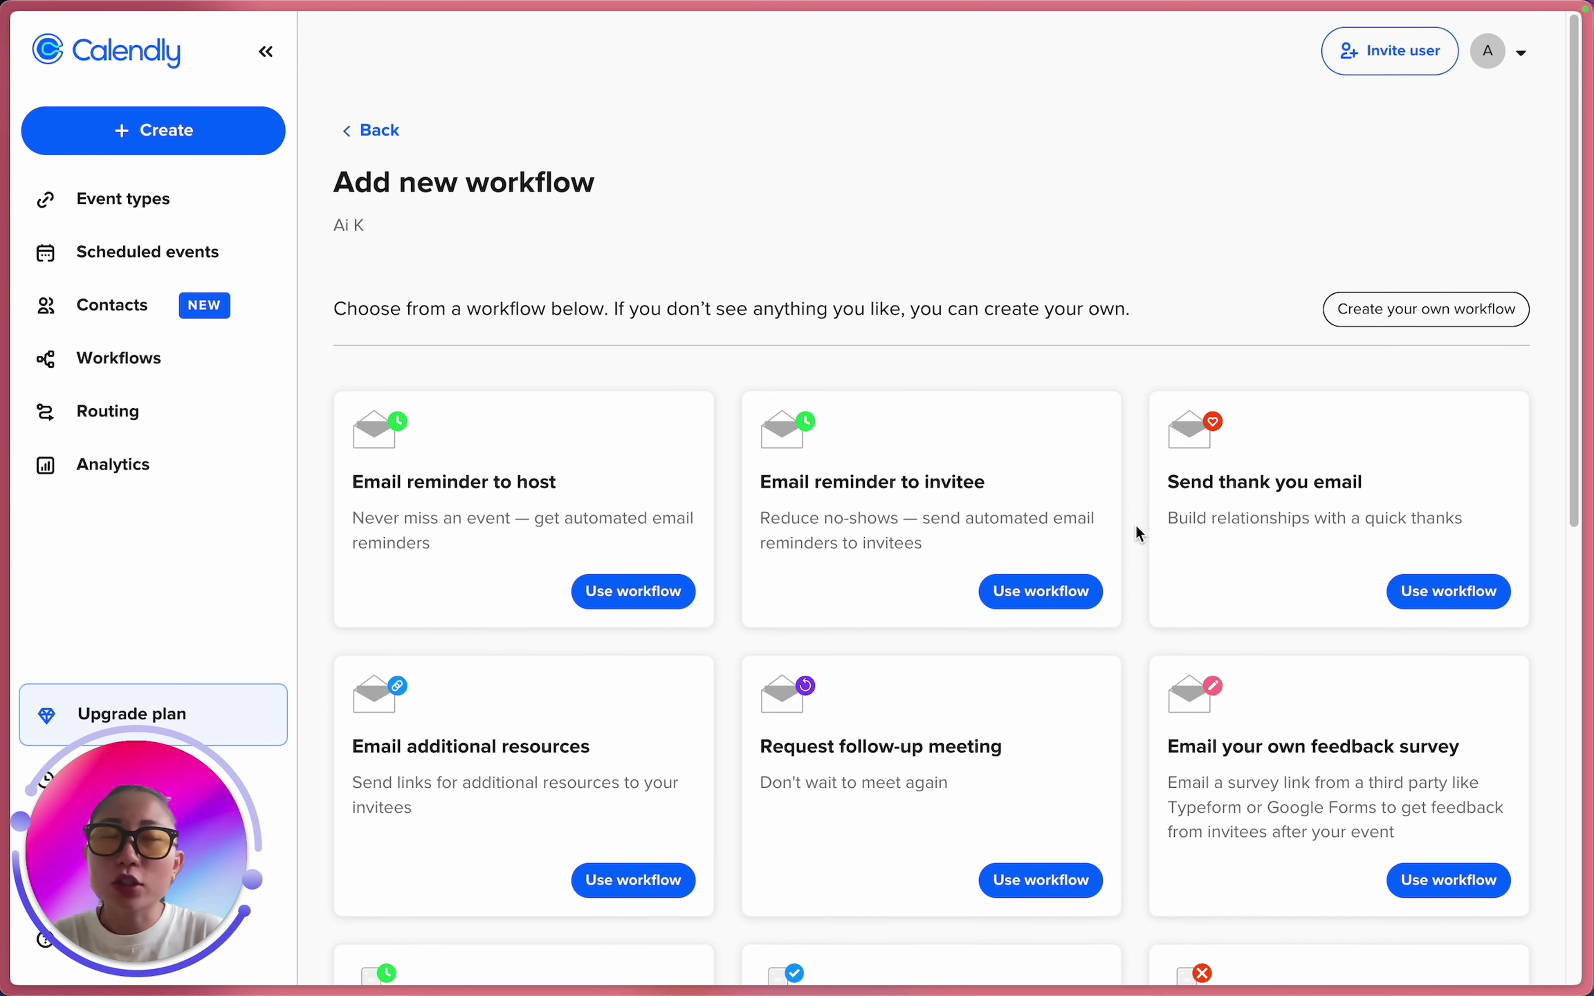
{"action": "scroll", "coordinate": [1135, 525], "scroll_direction": "down", "scroll_amount": 2}
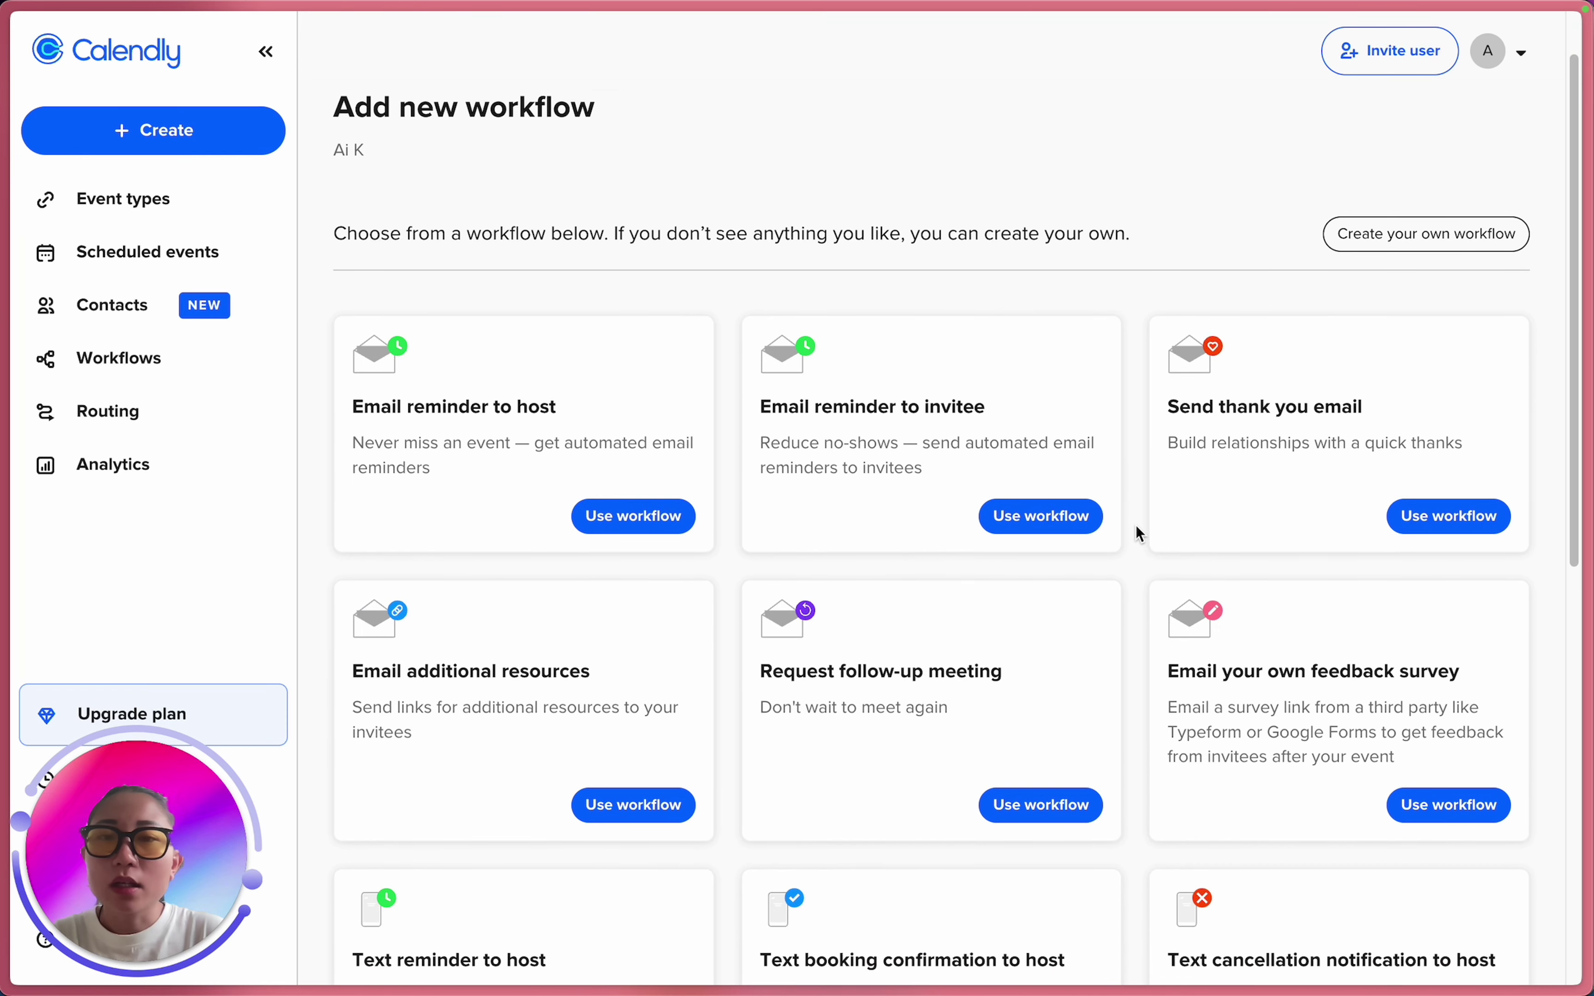
{"action": "scroll", "coordinate": [1135, 526], "scroll_direction": "down", "scroll_amount": 5}
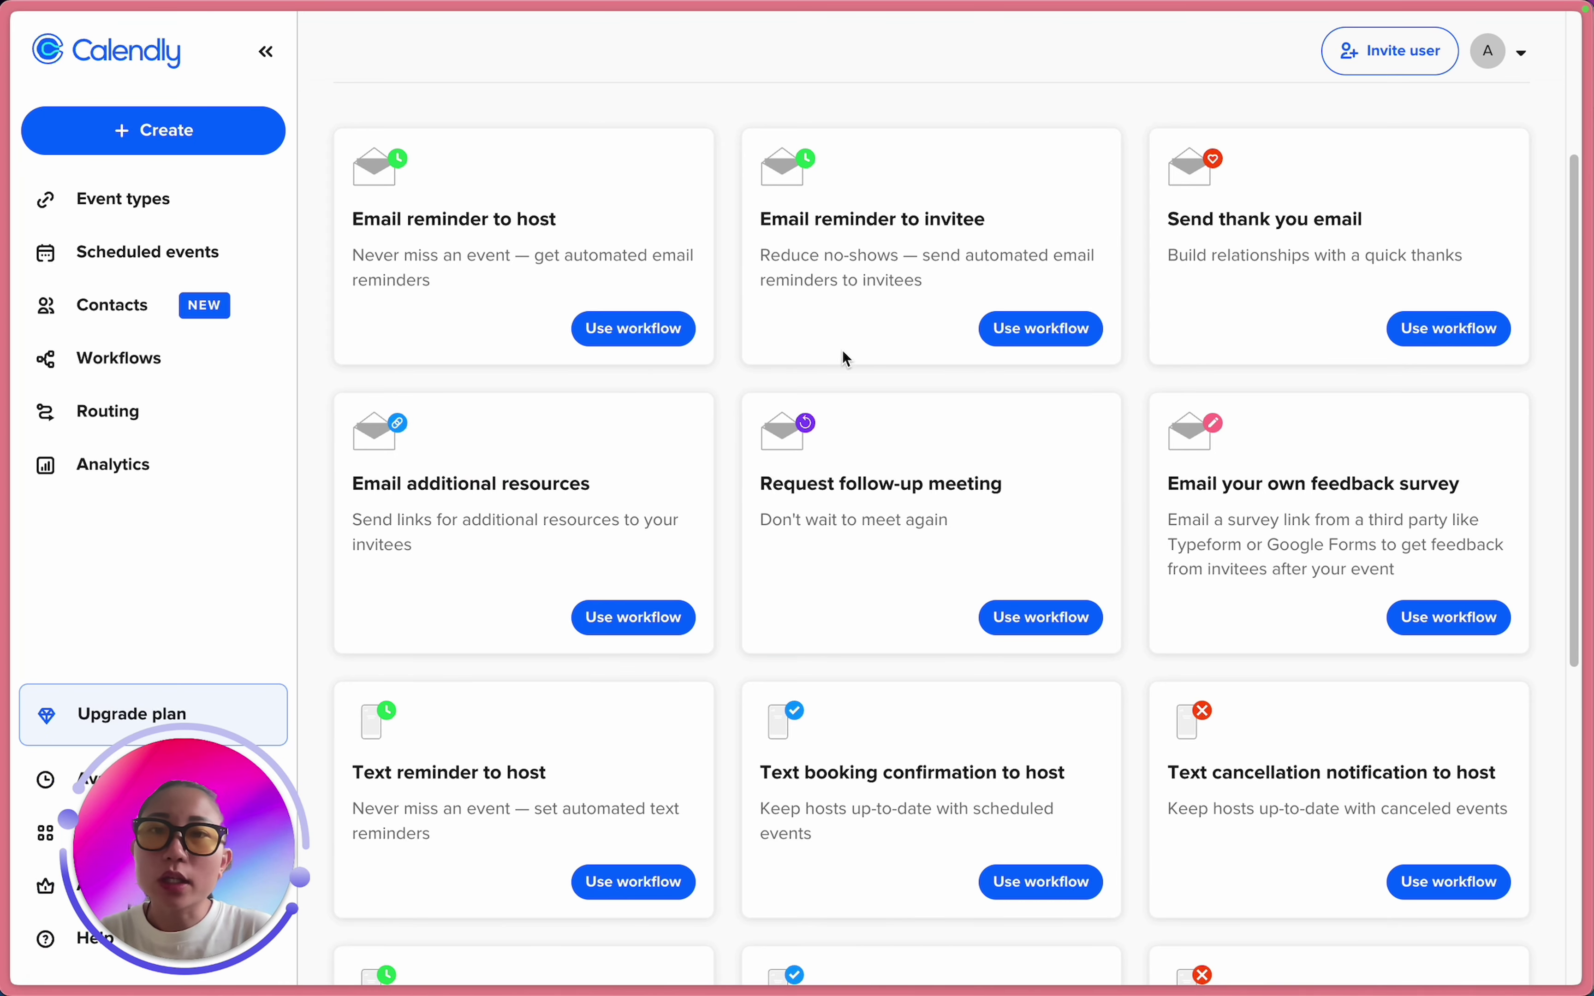
{"action": "left_click", "coordinate": [1001, 329]}
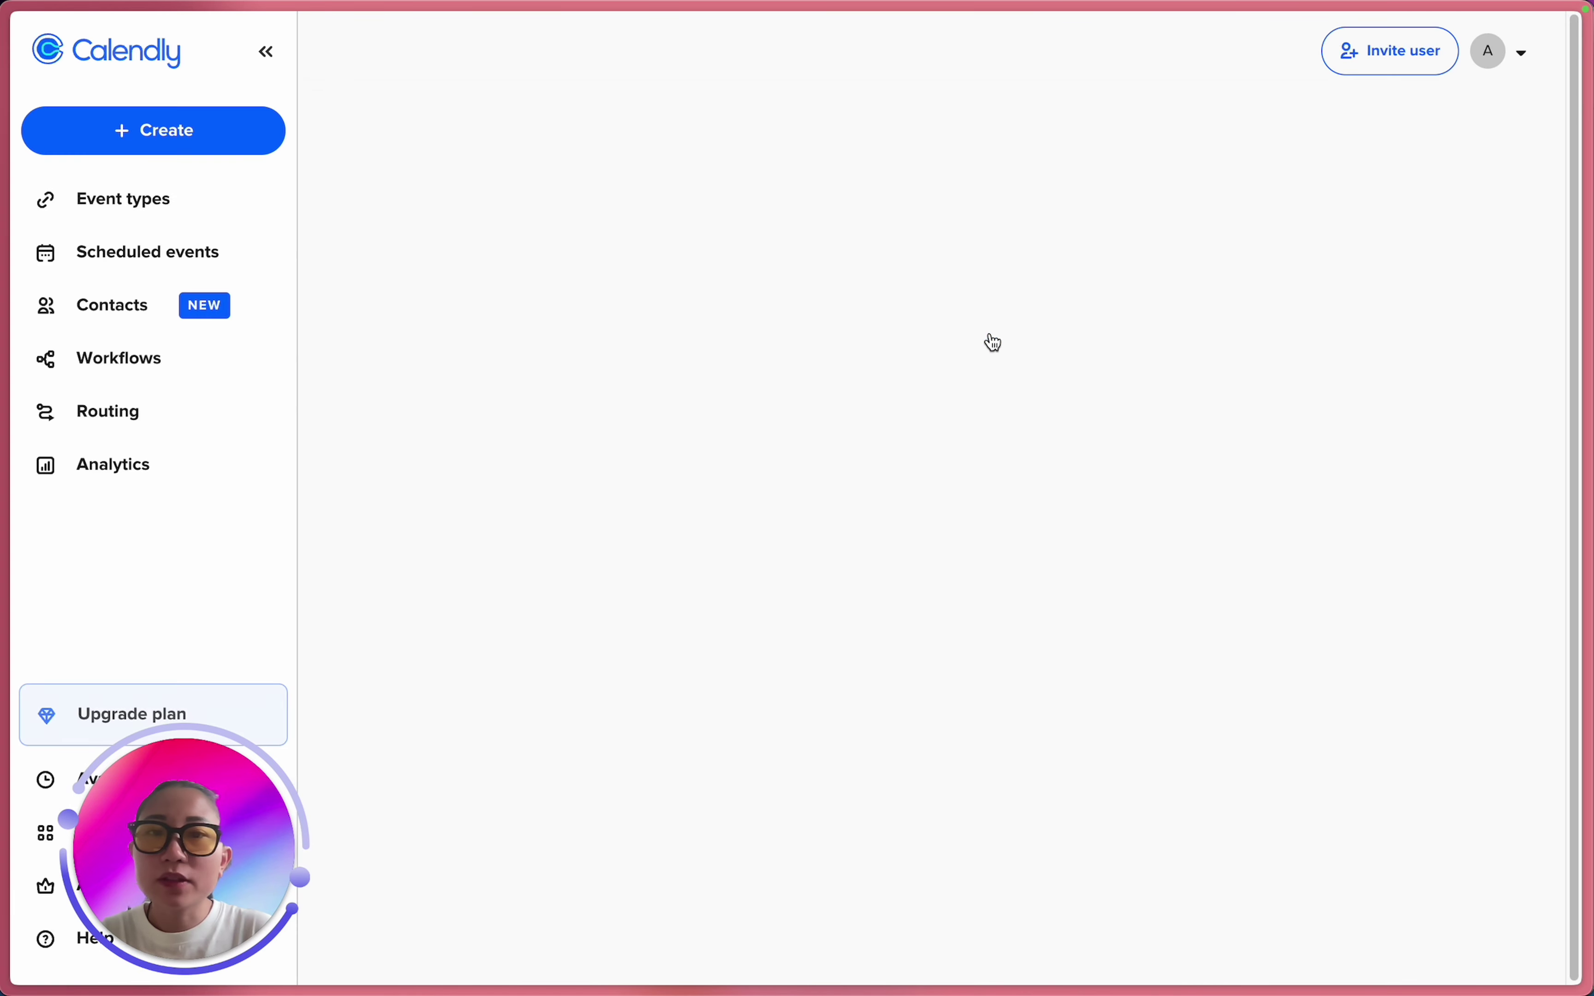
{"action": "left_click", "coordinate": [736, 346]}
{"action": "type", "text": "(15"}
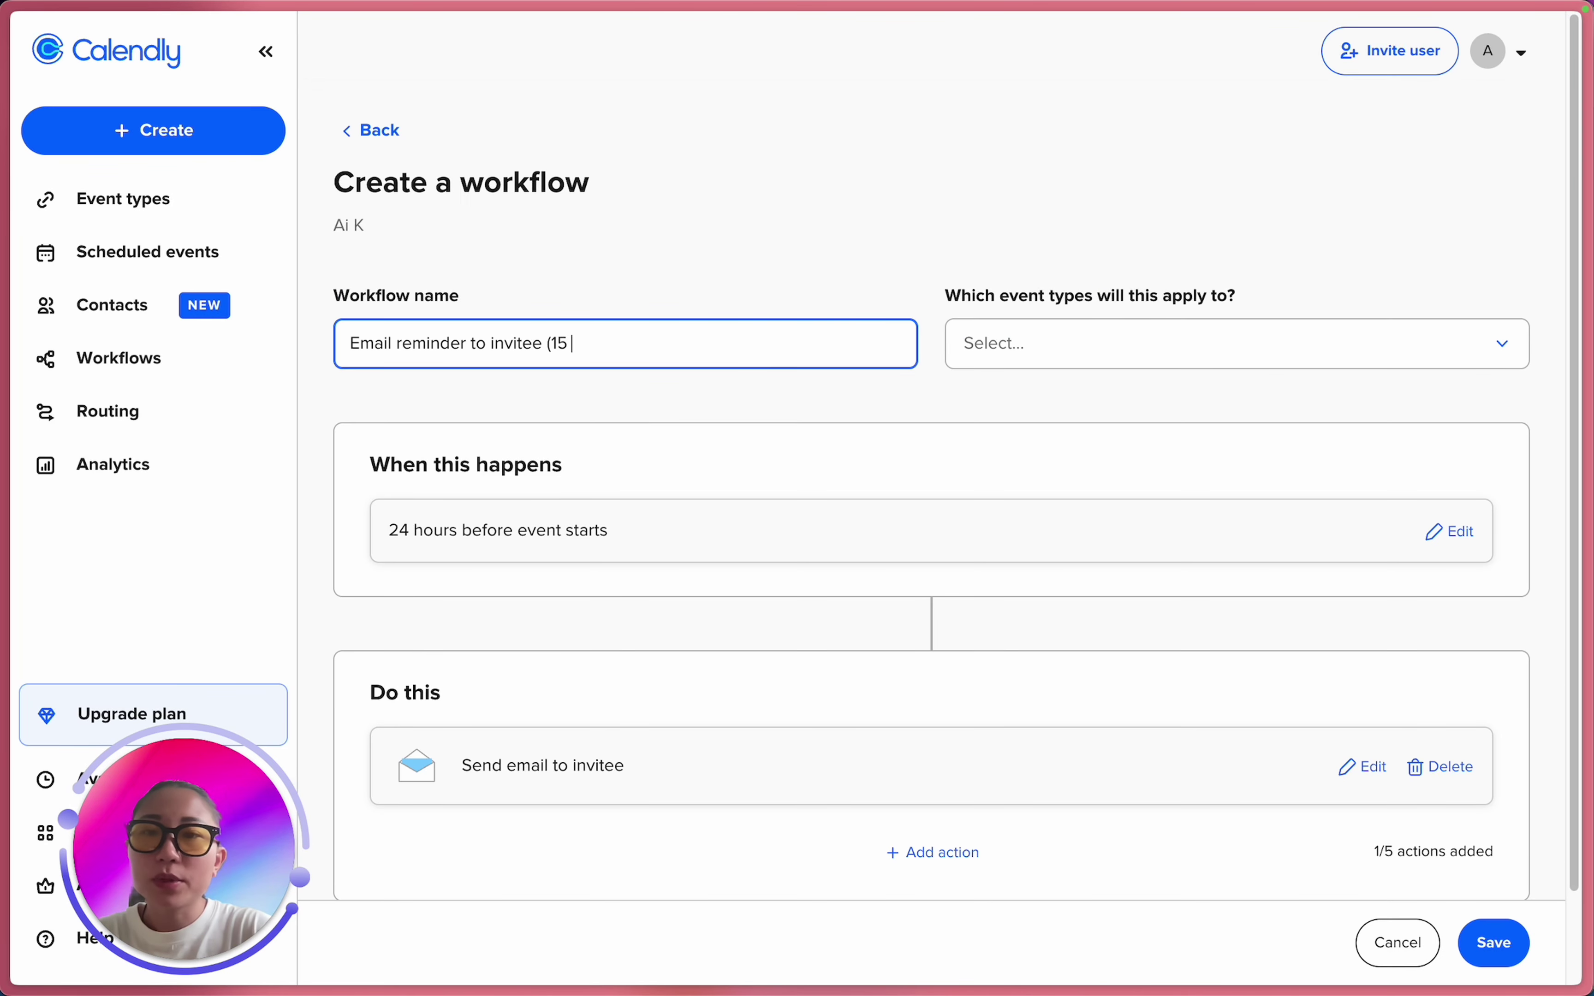
{"action": "type", "text": " mins)"}
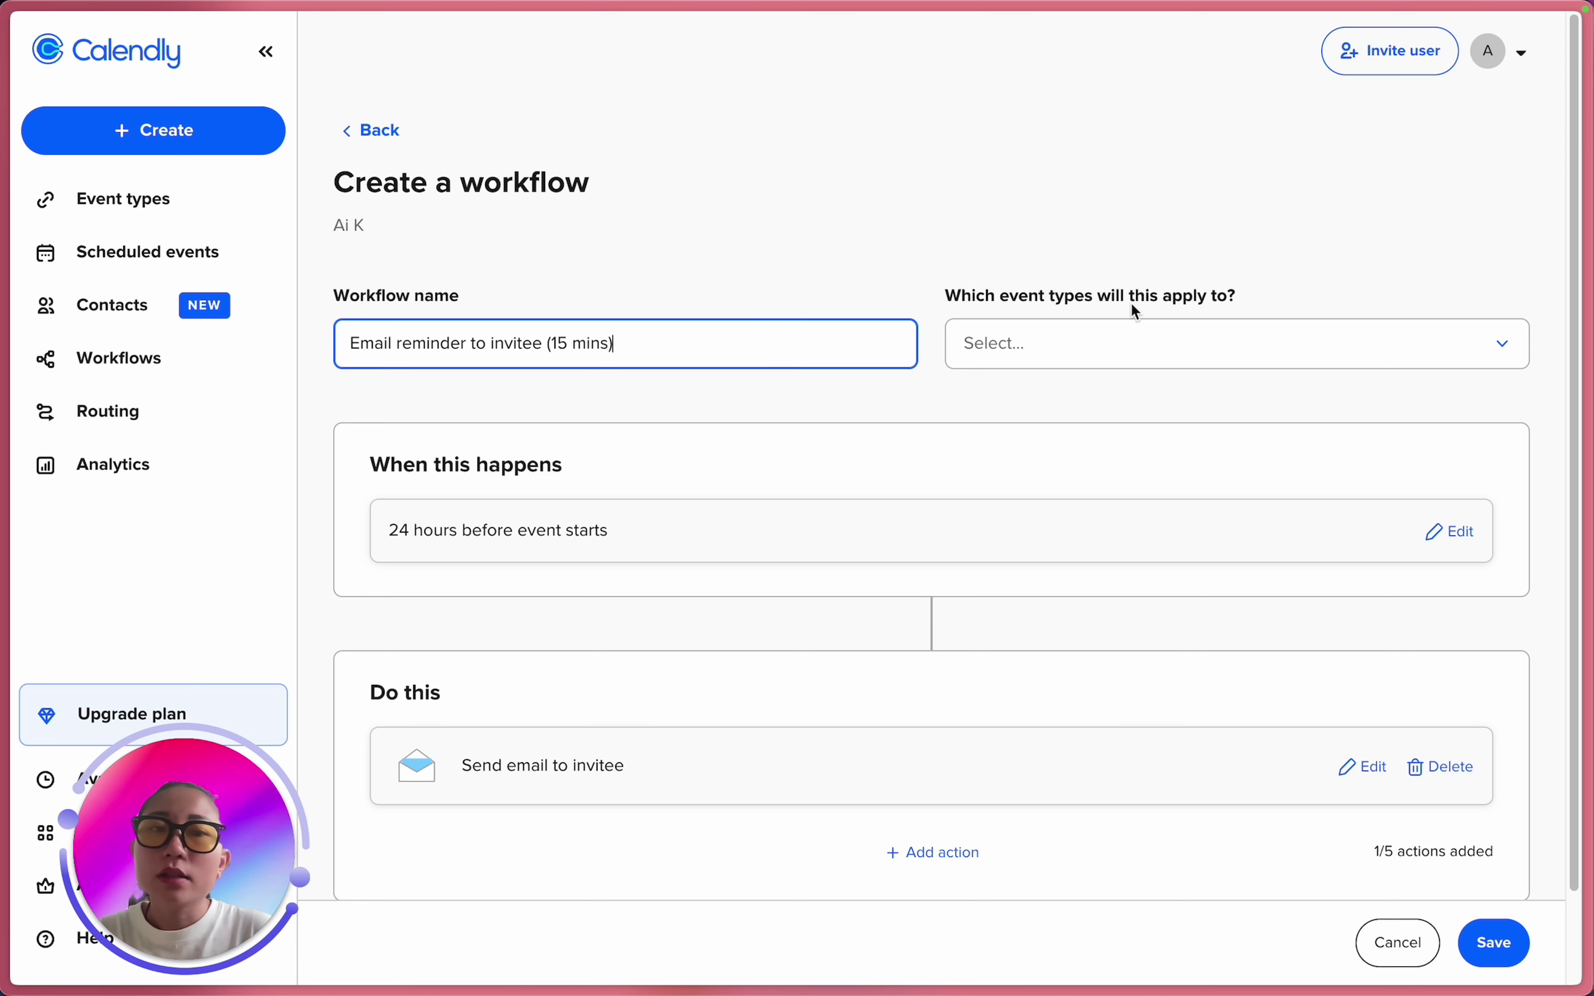
{"action": "left_click", "coordinate": [1128, 343]}
{"action": "left_click", "coordinate": [1146, 474]}
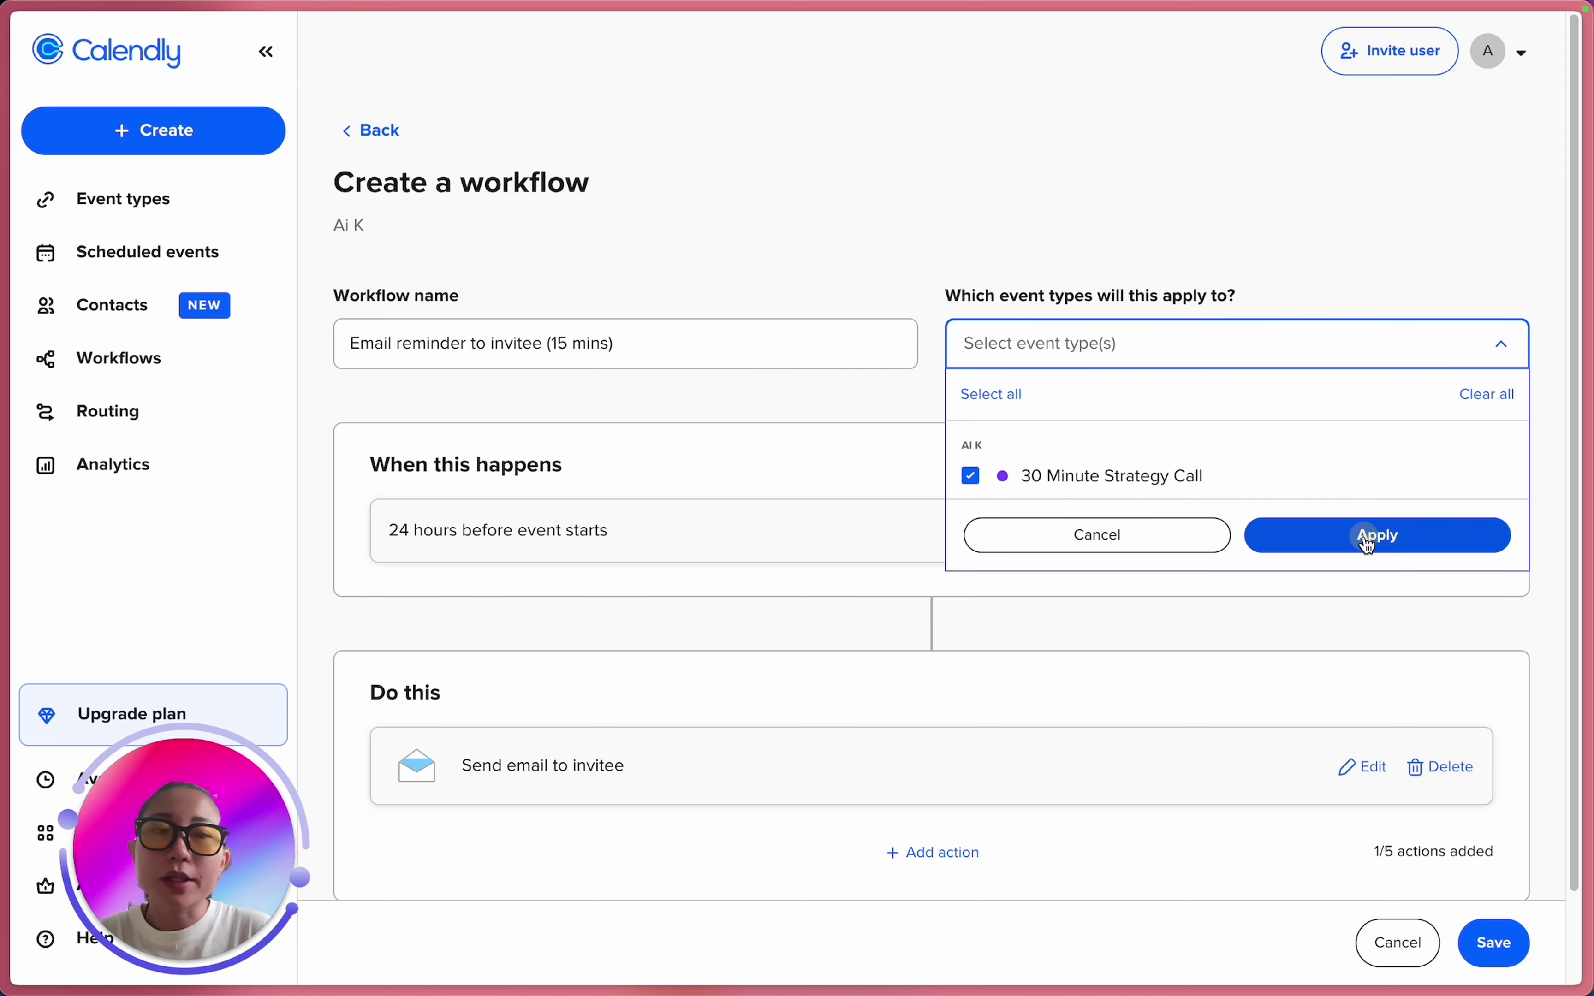
{"action": "left_click", "coordinate": [1368, 541]}
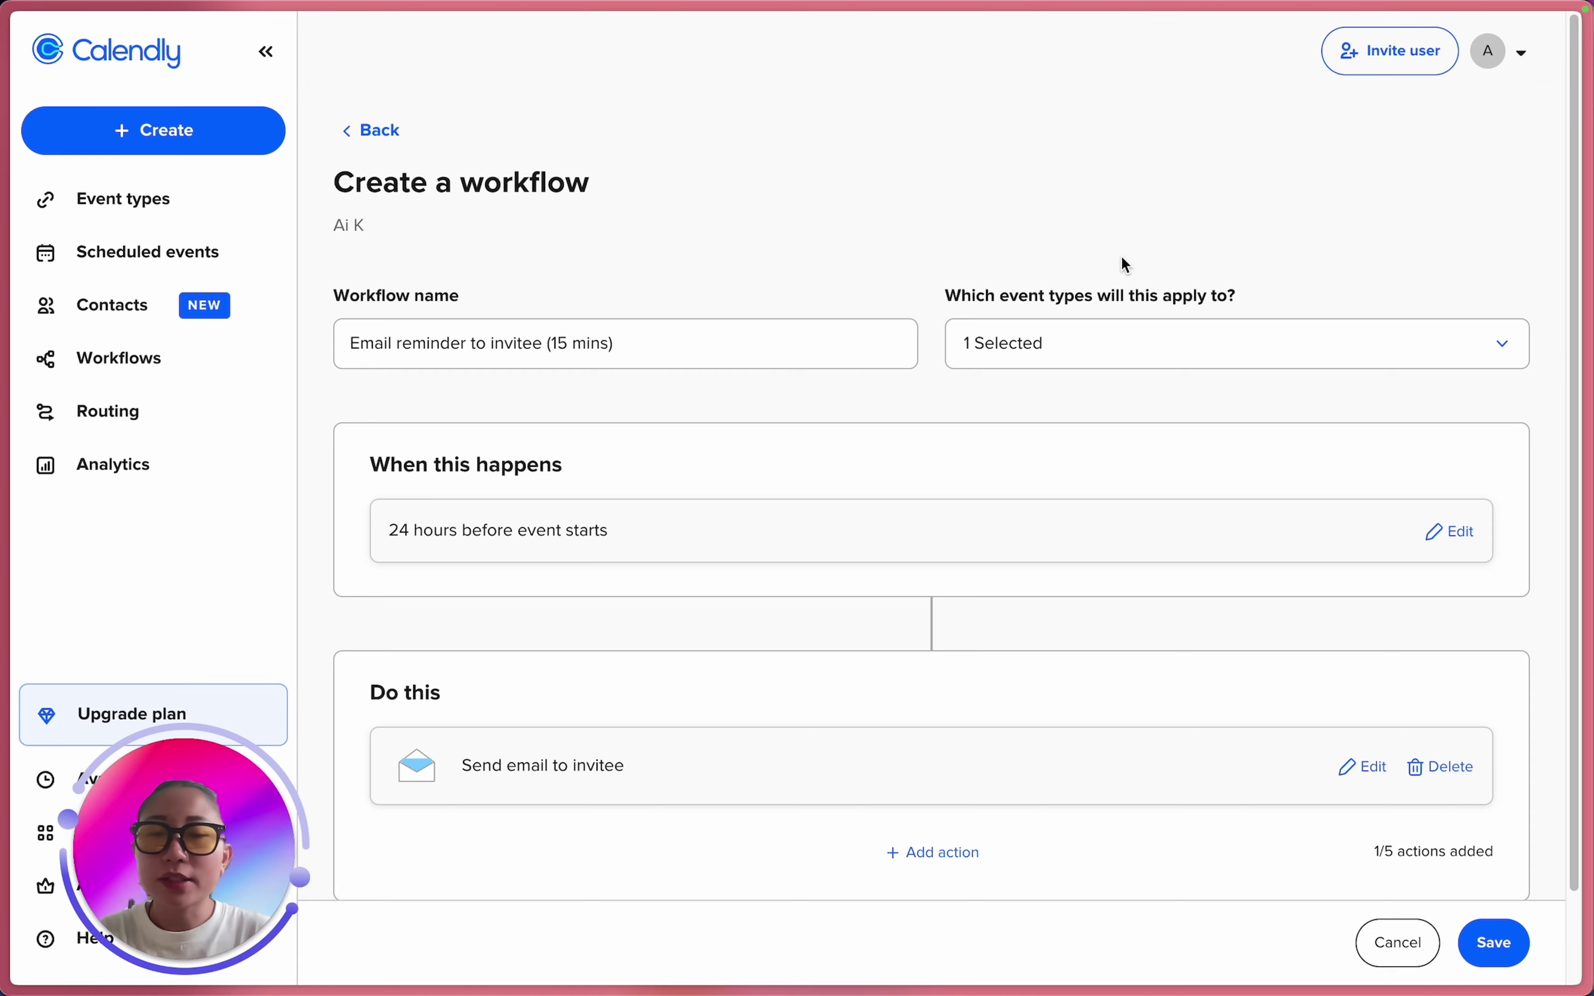
Set the 15 mins workflow's trigger to 15 minutes before the event starts.
{"action": "left_click", "coordinate": [1451, 531]}
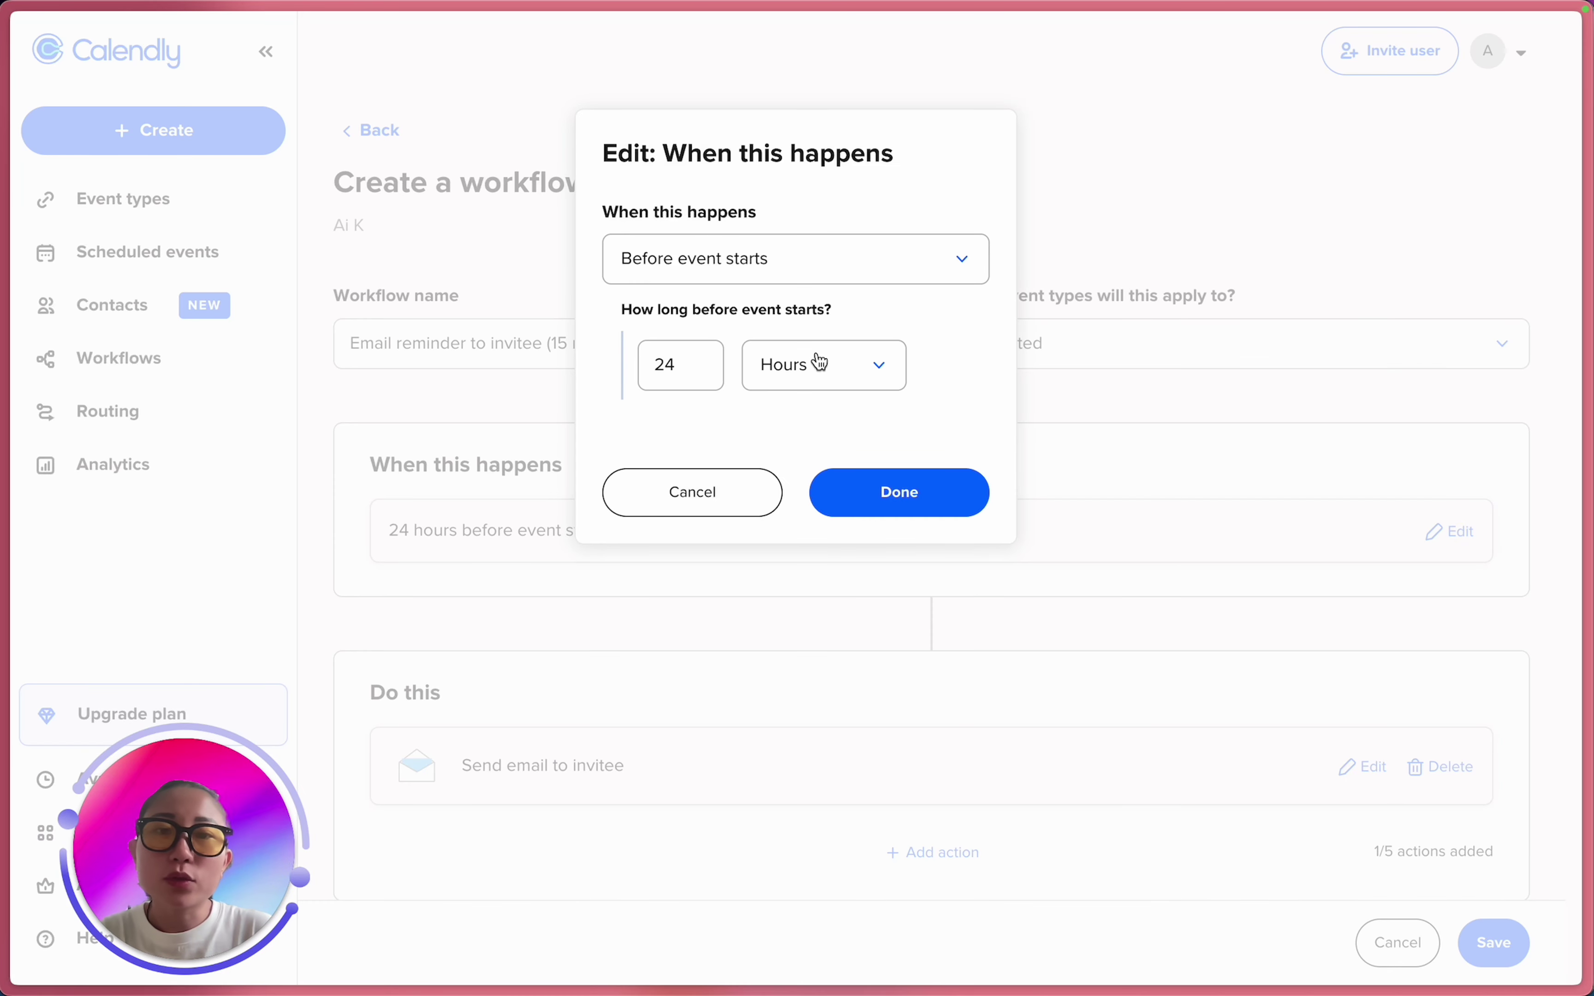
{"action": "left_click_drag", "start_coordinate": [700, 355], "coordinate": [642, 360]}
{"action": "type", "text": "15"}
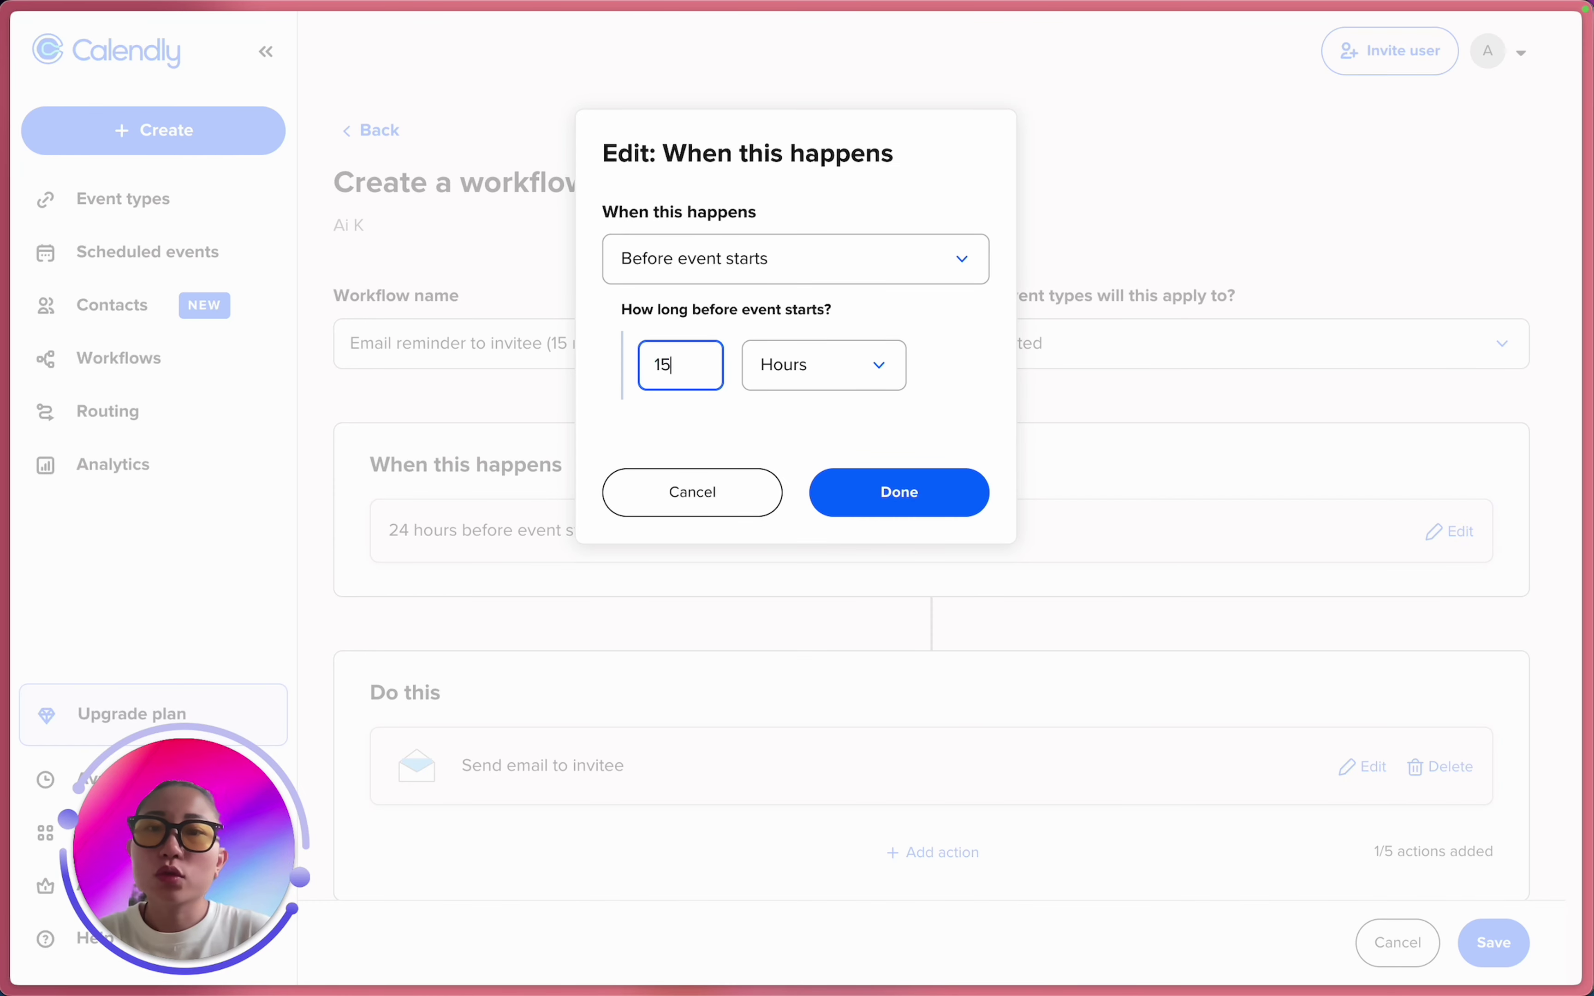
{"action": "left_click", "coordinate": [812, 390]}
{"action": "left_click", "coordinate": [810, 505]}
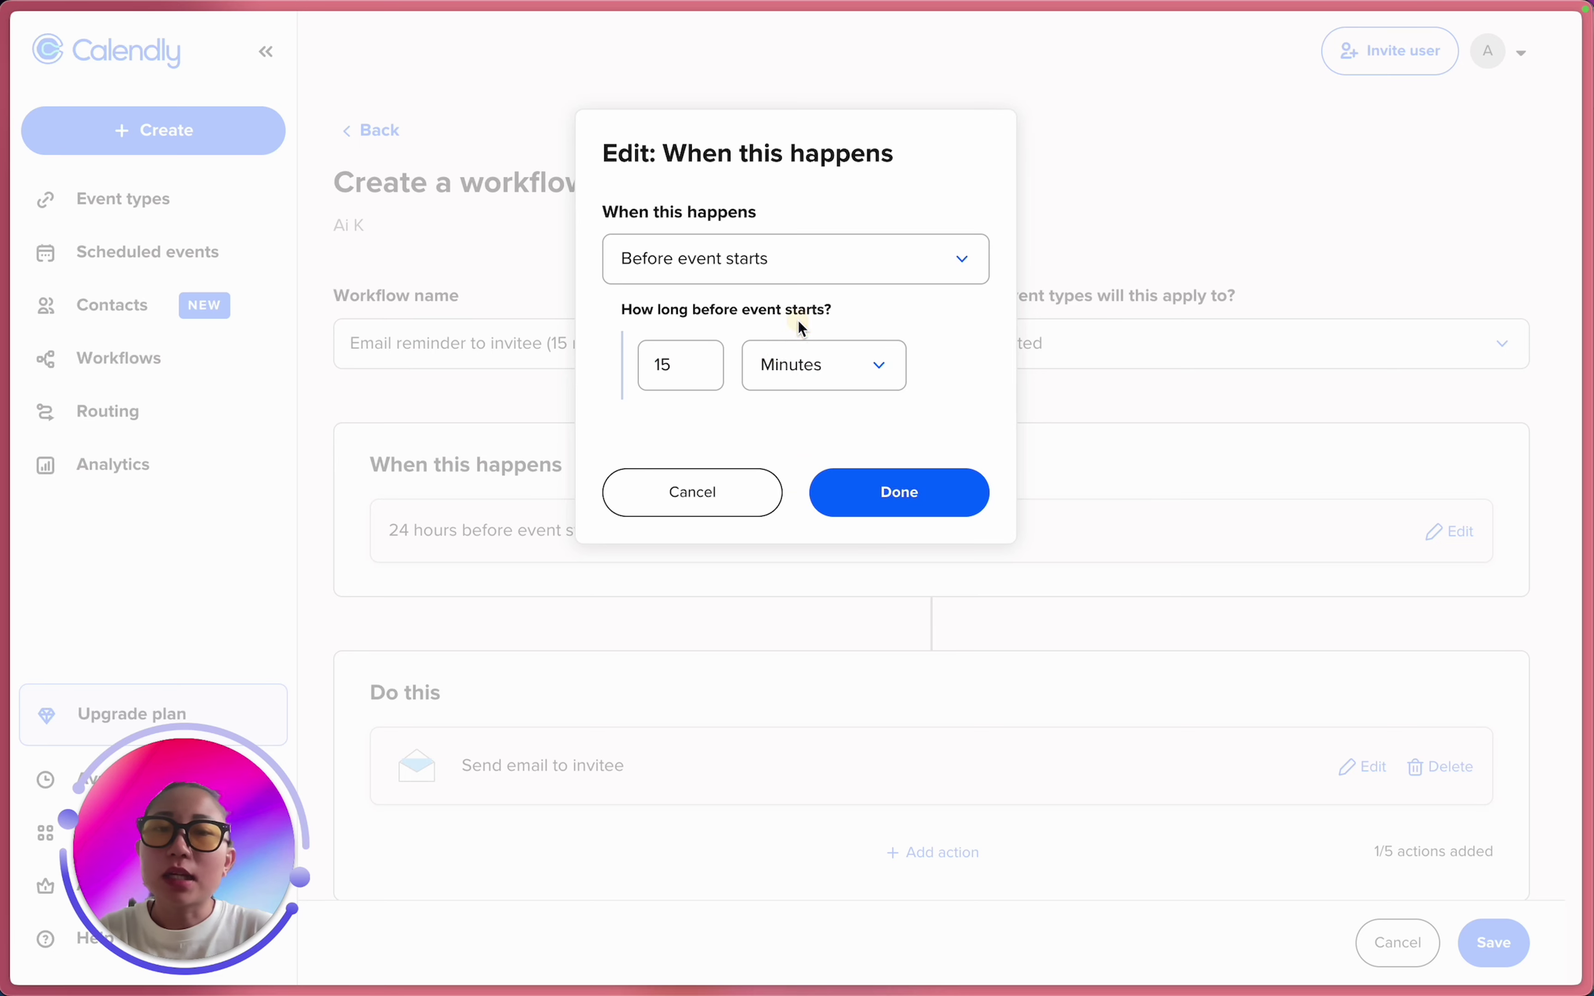
{"action": "left_click", "coordinate": [930, 478]}
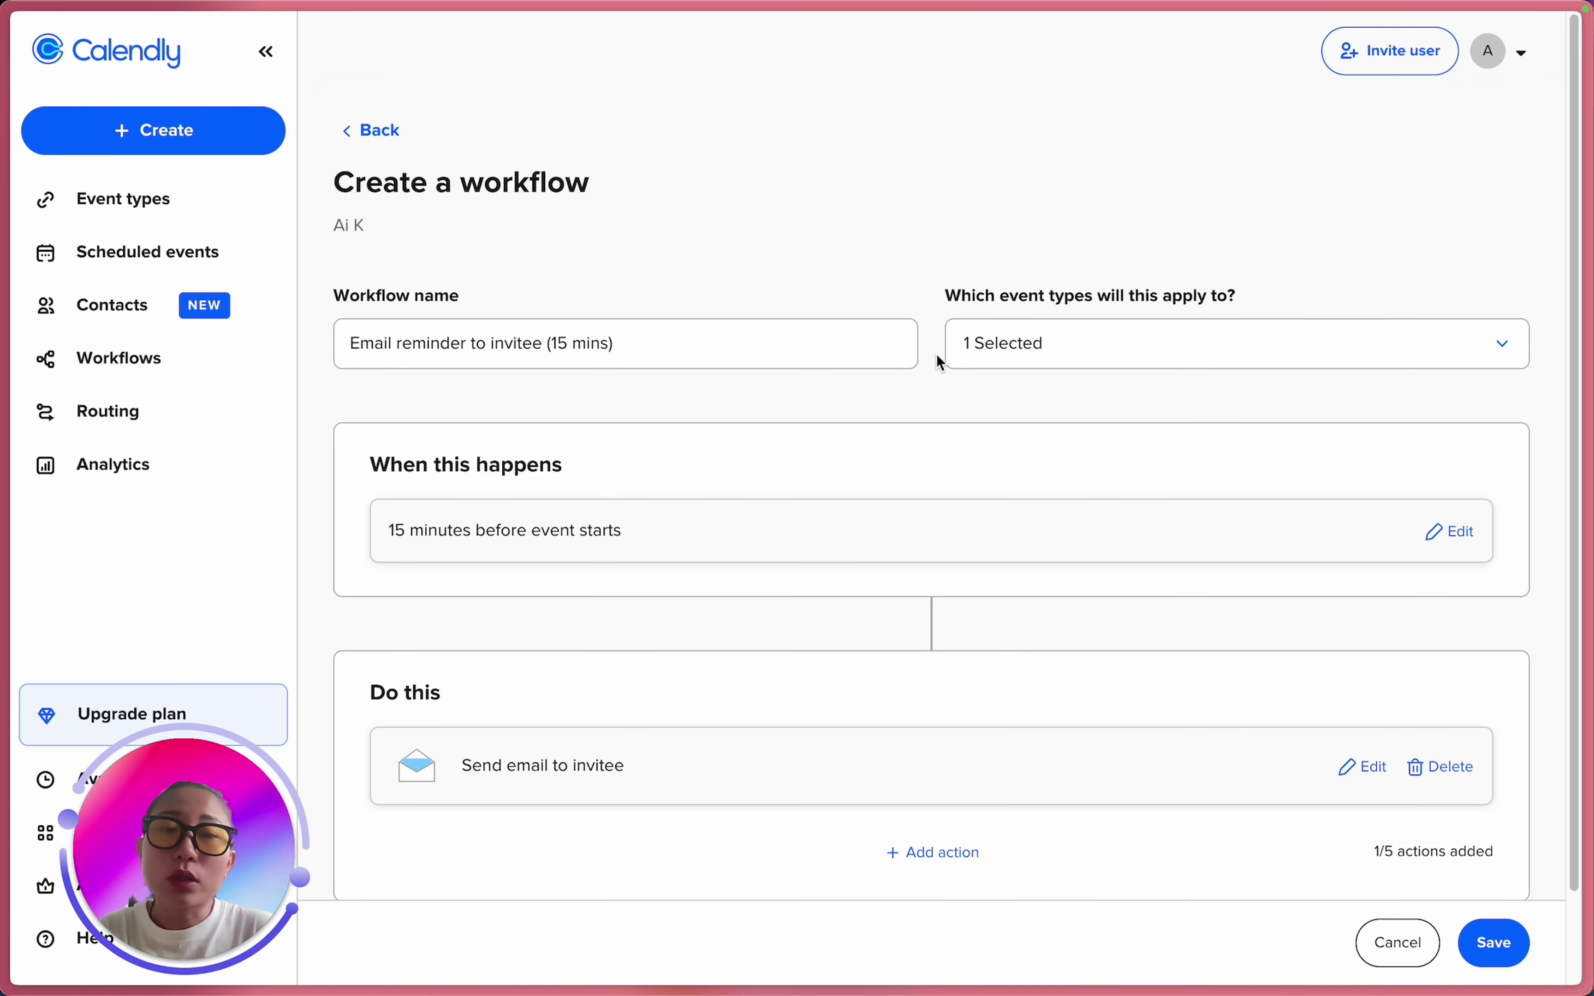
End the invitee email's subject with "in 15 minutes", exclude the cancel and reschedule links, and save the workflow.
{"action": "scroll", "coordinate": [1244, 652], "scroll_direction": "down", "scroll_amount": 3}
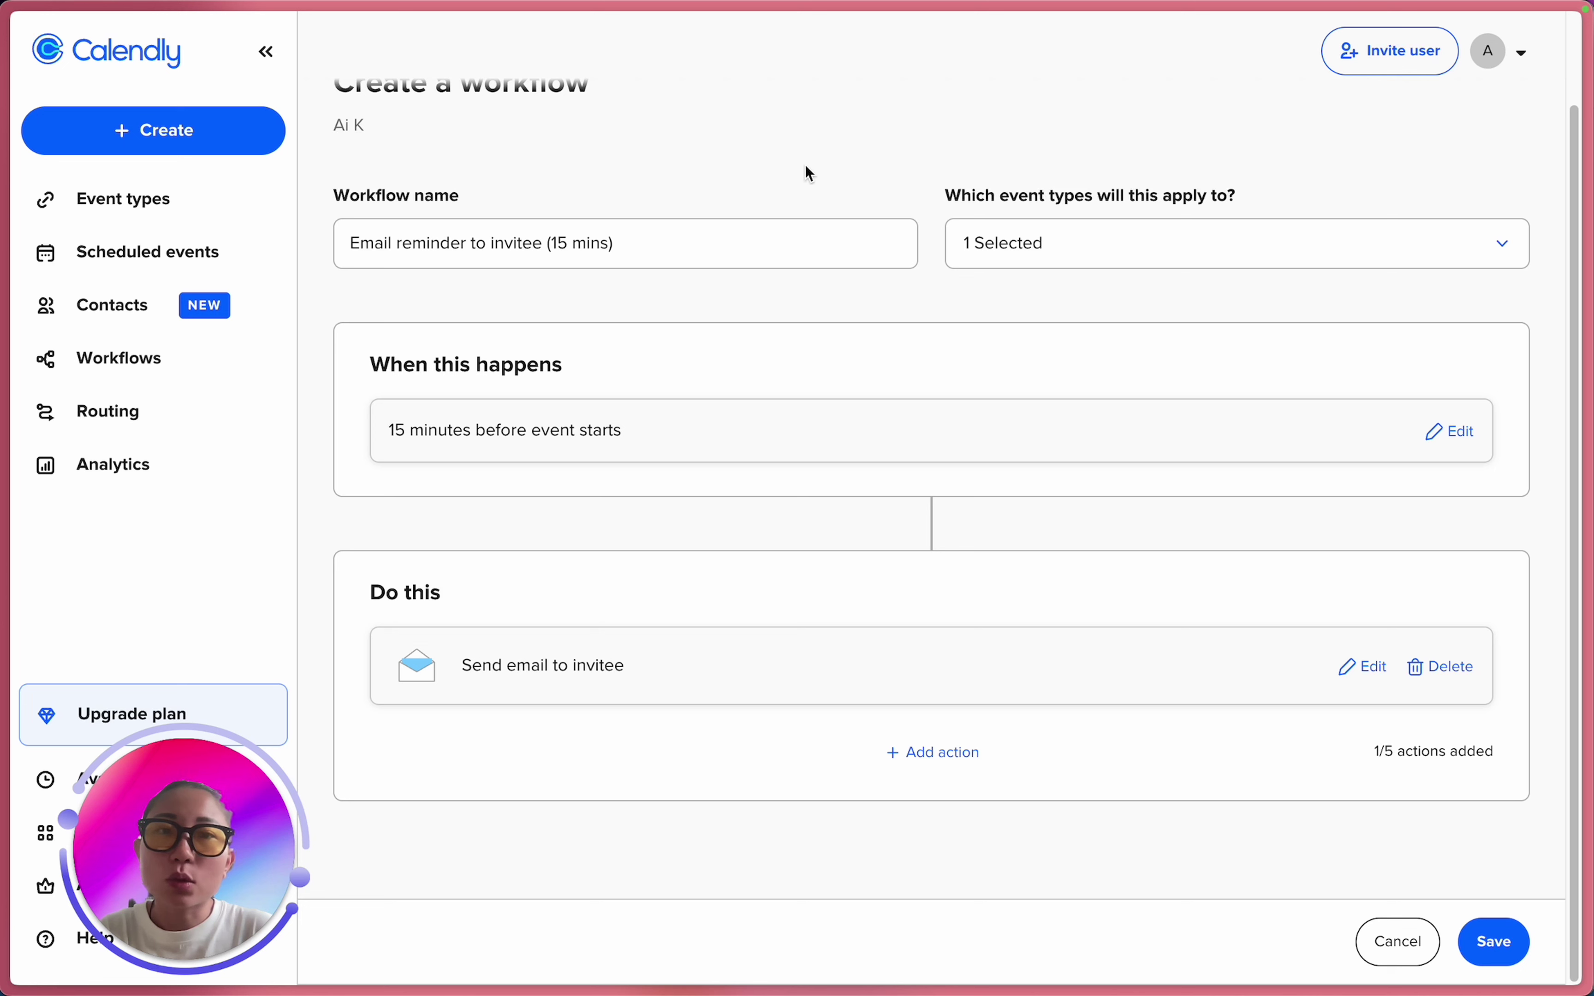
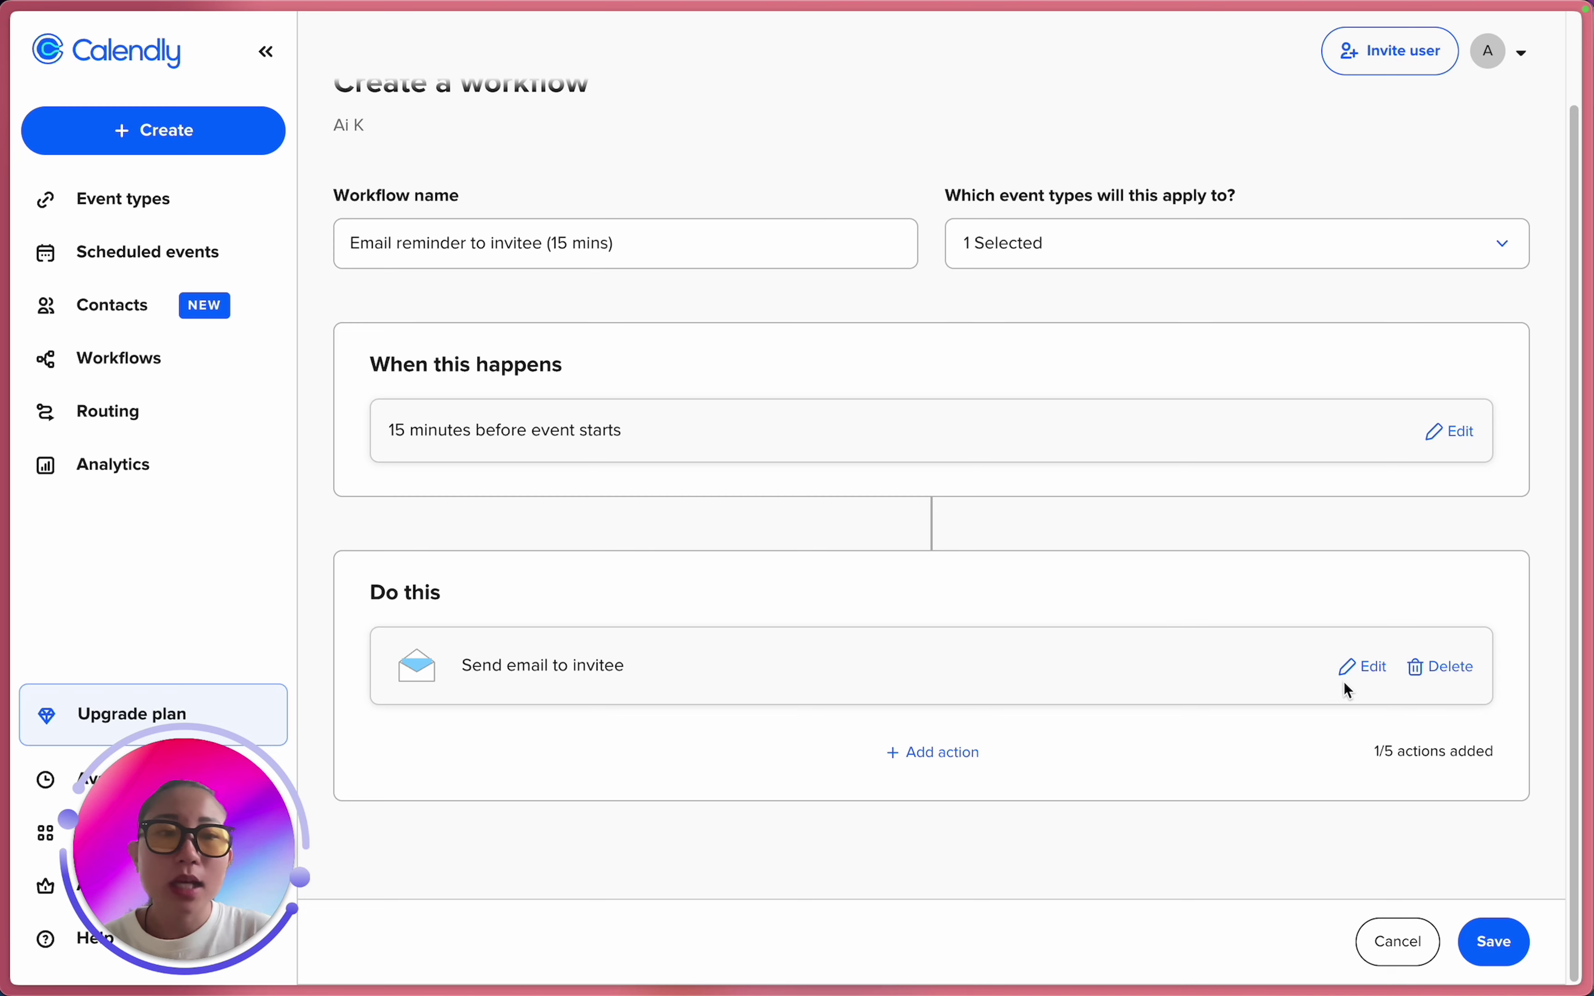
{"action": "left_click", "coordinate": [1356, 667]}
{"action": "left_click_drag", "start_coordinate": [706, 491], "coordinate": [932, 459]}
{"action": "key", "text": "BackSpace"}
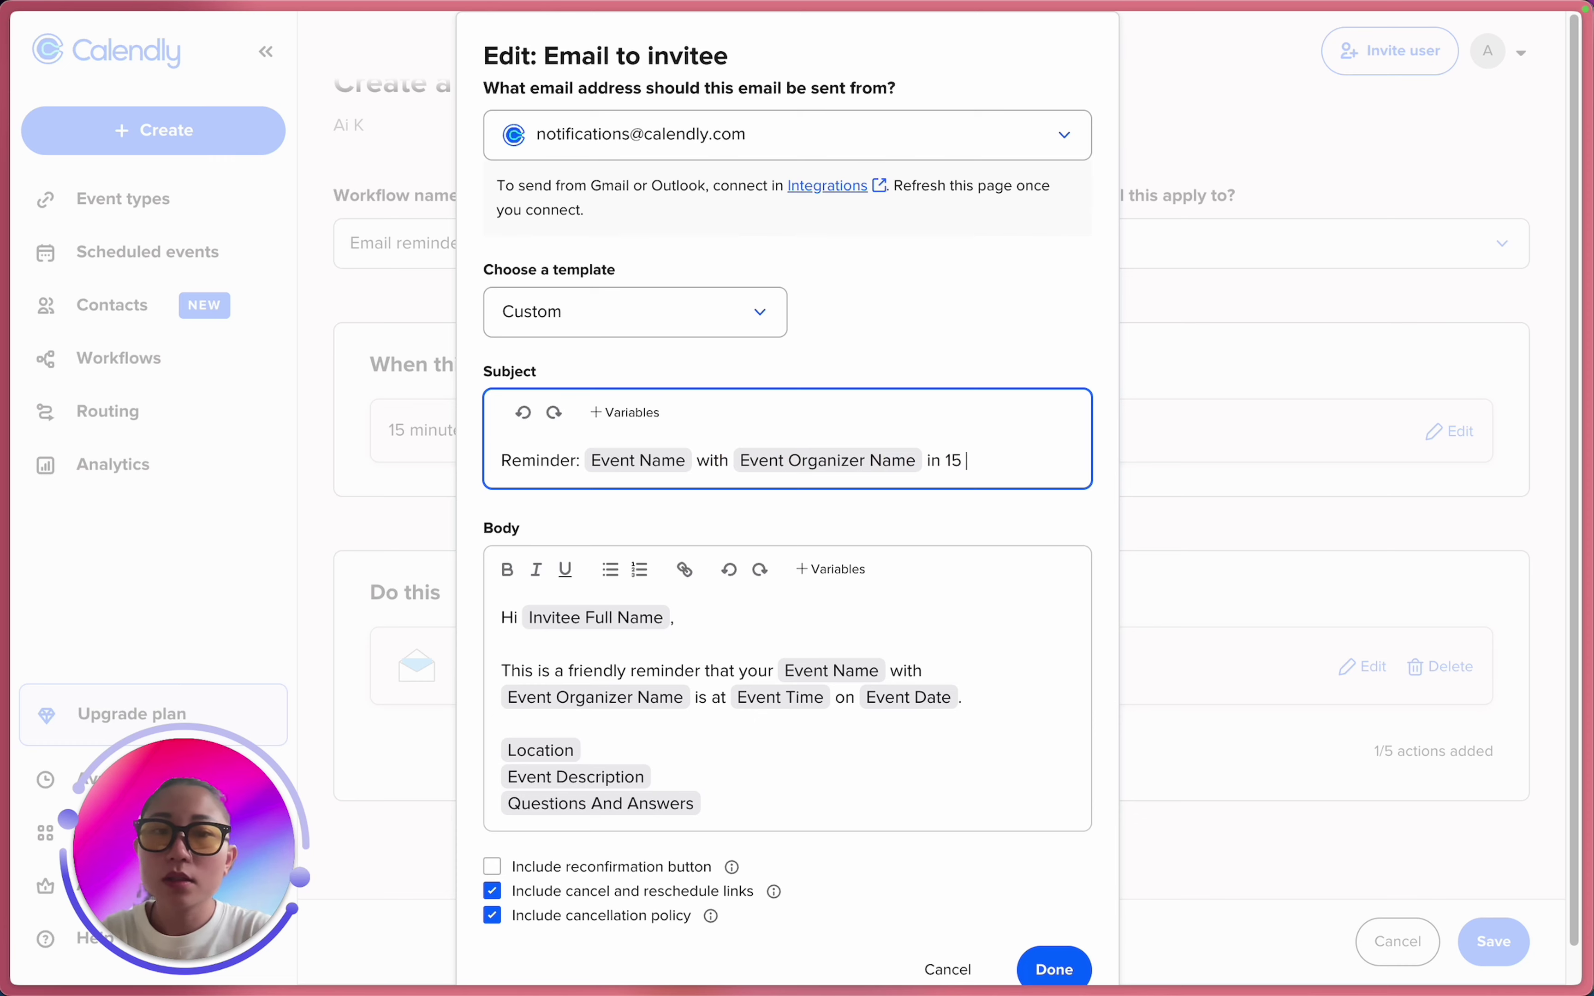
{"action": "type", "text": "minutes"}
{"action": "scroll", "coordinate": [1021, 883], "scroll_direction": "down", "scroll_amount": 1}
{"action": "left_click", "coordinate": [644, 869]}
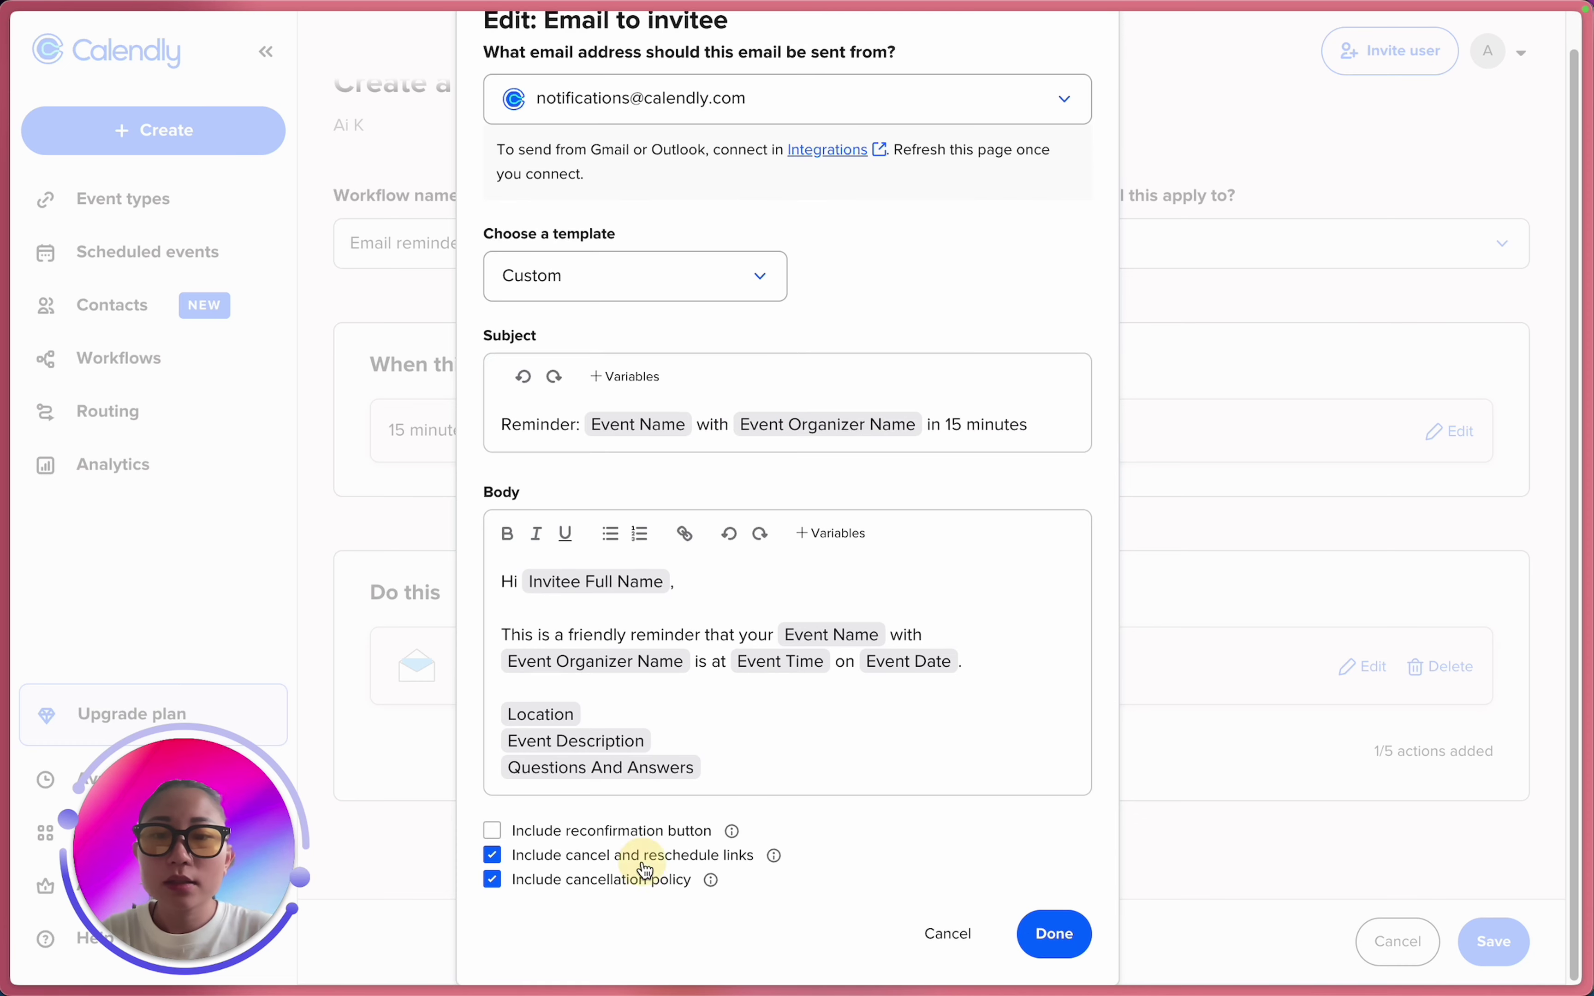
{"action": "left_click", "coordinate": [1047, 936]}
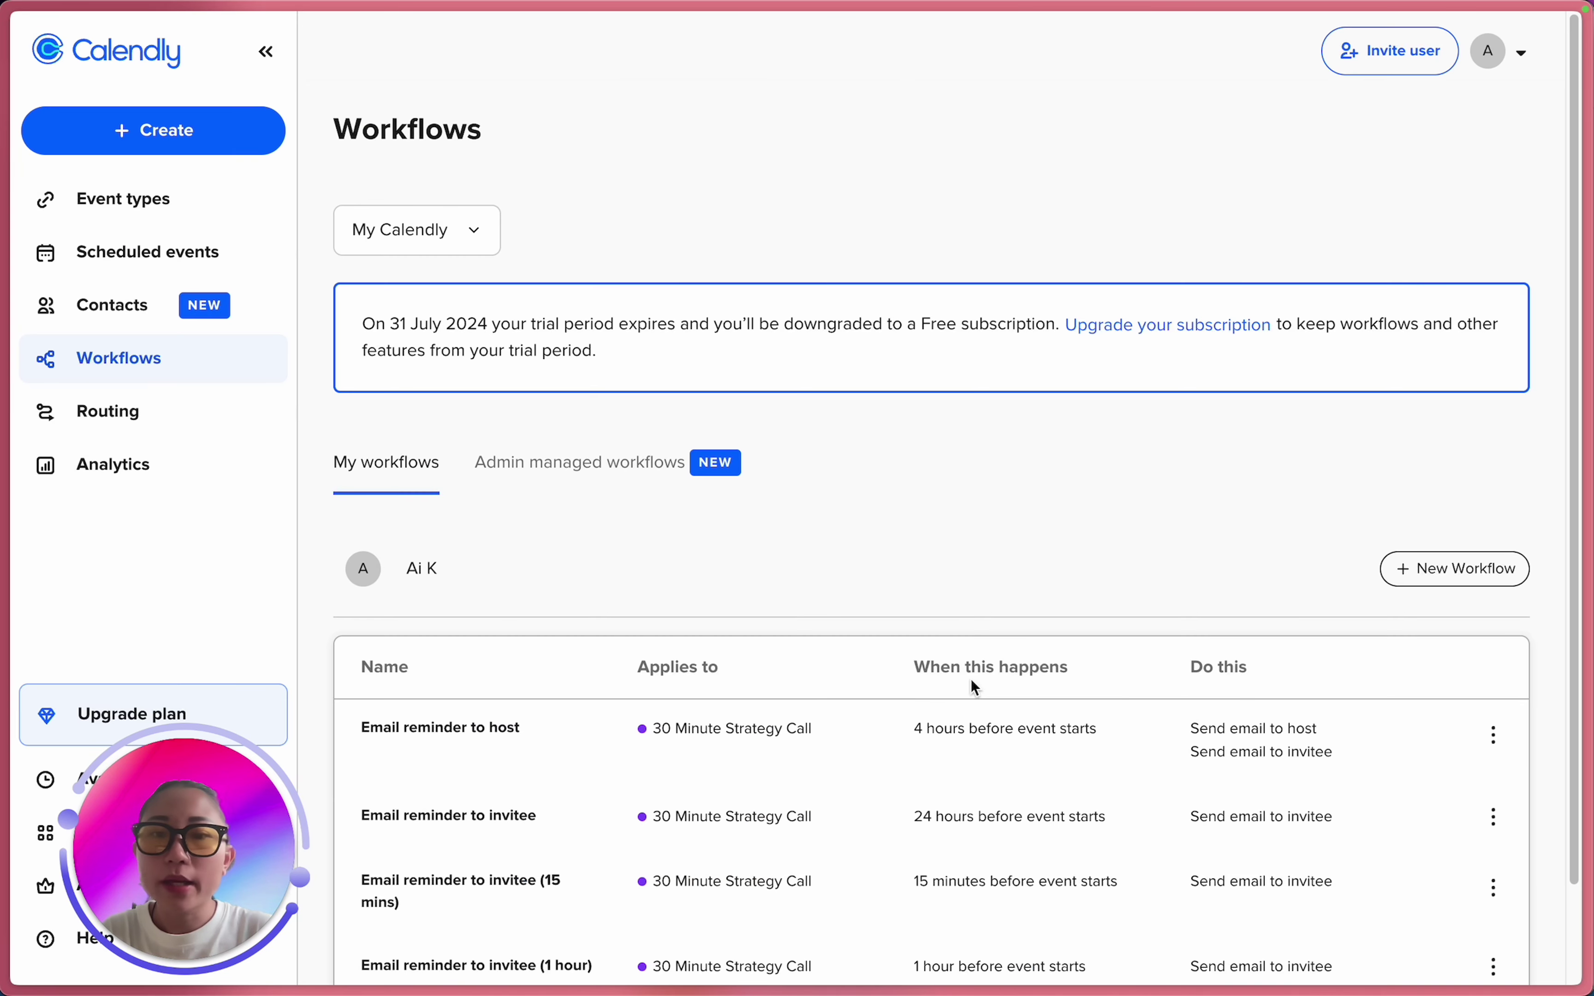
Open the "Email reminder to host" workflow and review its email actions for host and invitee.
{"action": "scroll", "coordinate": [684, 681], "scroll_direction": "down", "scroll_amount": 2}
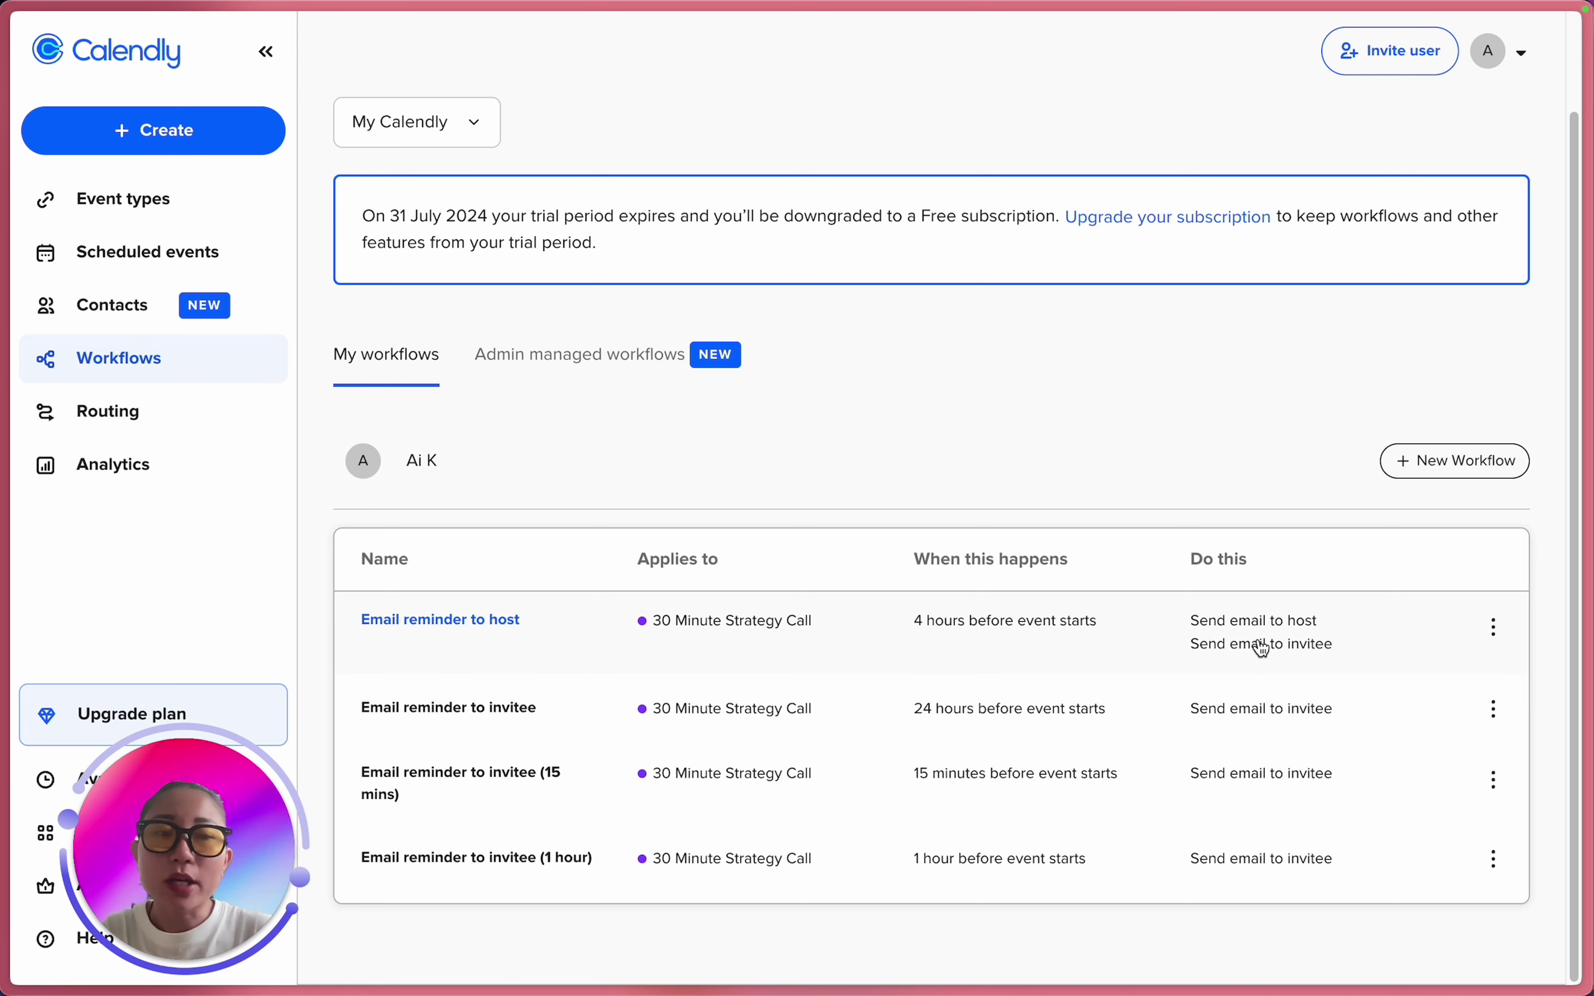
{"action": "mouse_move", "coordinate": [1202, 631]}
{"action": "left_mouse_down"}
{"action": "mouse_move", "coordinate": [1351, 633]}
{"action": "mouse_move", "coordinate": [1117, 636]}
{"action": "mouse_move", "coordinate": [1193, 632]}
{"action": "left_mouse_up"}
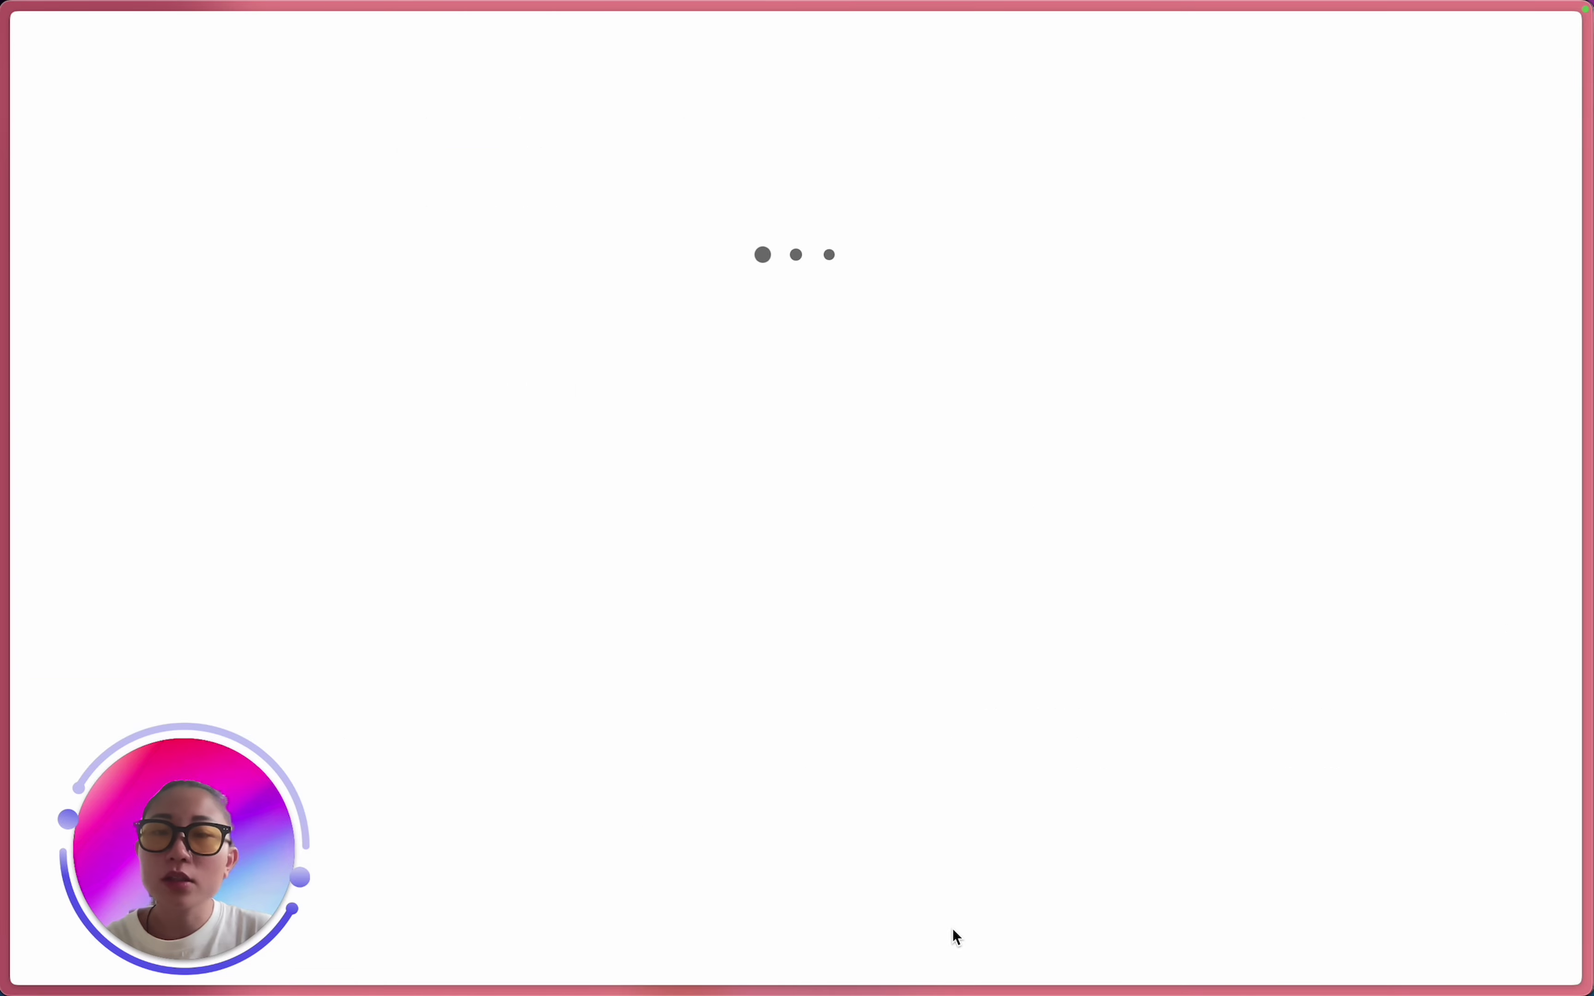
{"action": "scroll", "coordinate": [921, 649], "scroll_direction": "down", "scroll_amount": 3}
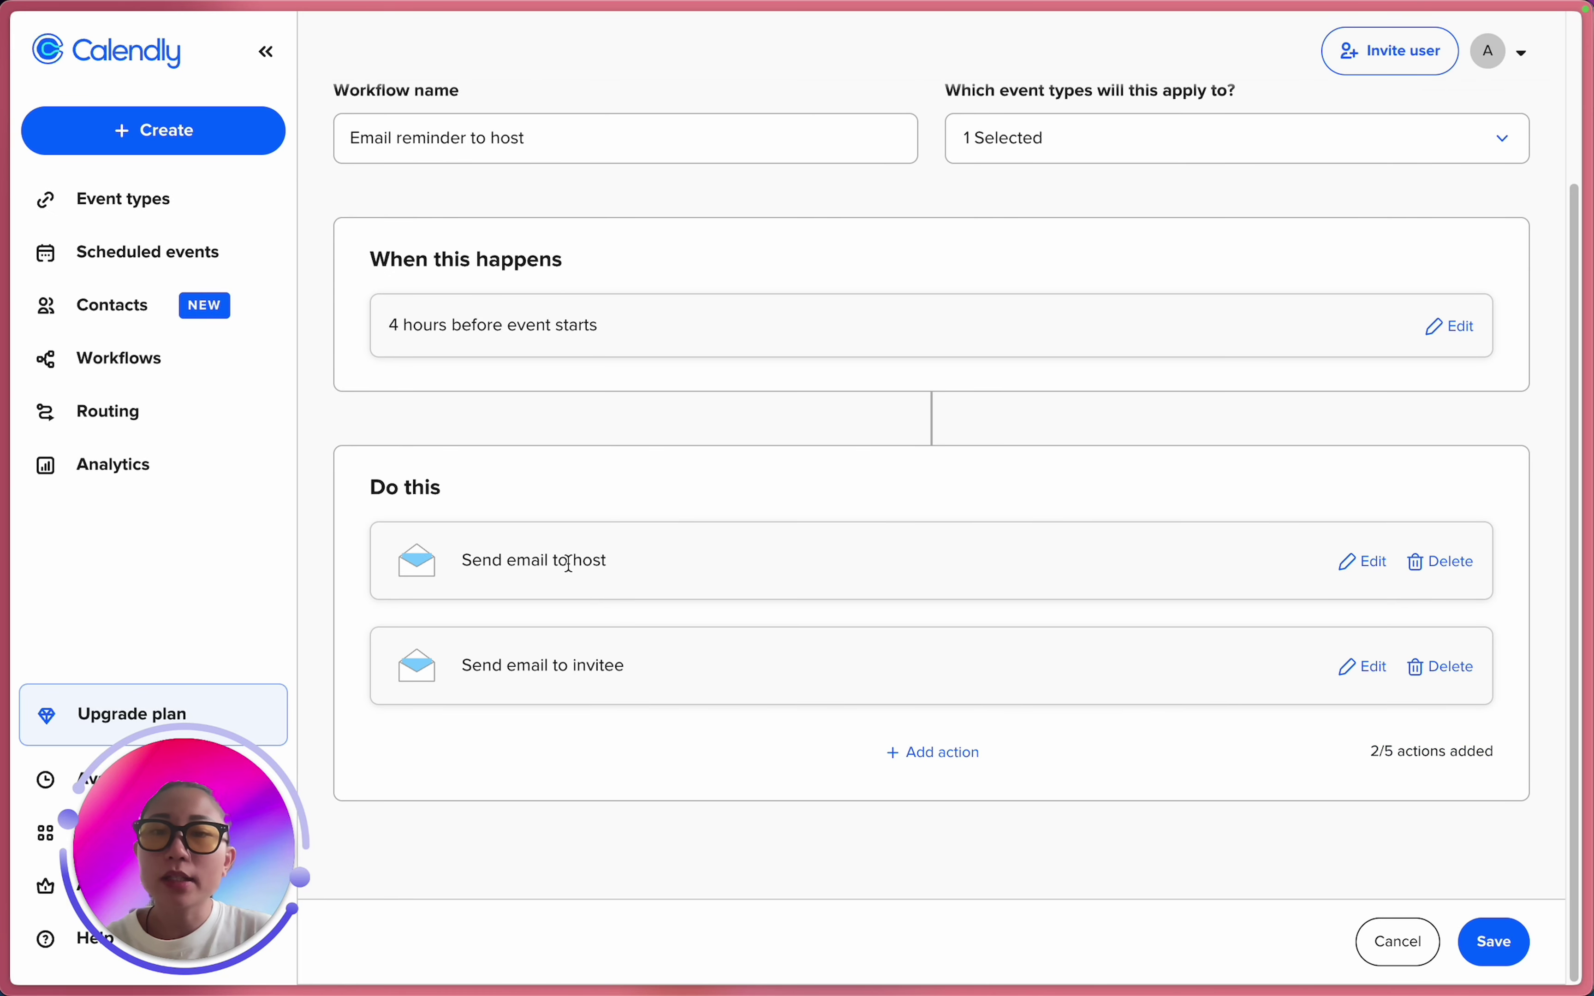
{"action": "left_click_drag", "start_coordinate": [619, 562], "coordinate": [677, 715]}
{"action": "left_click", "coordinate": [722, 771]}
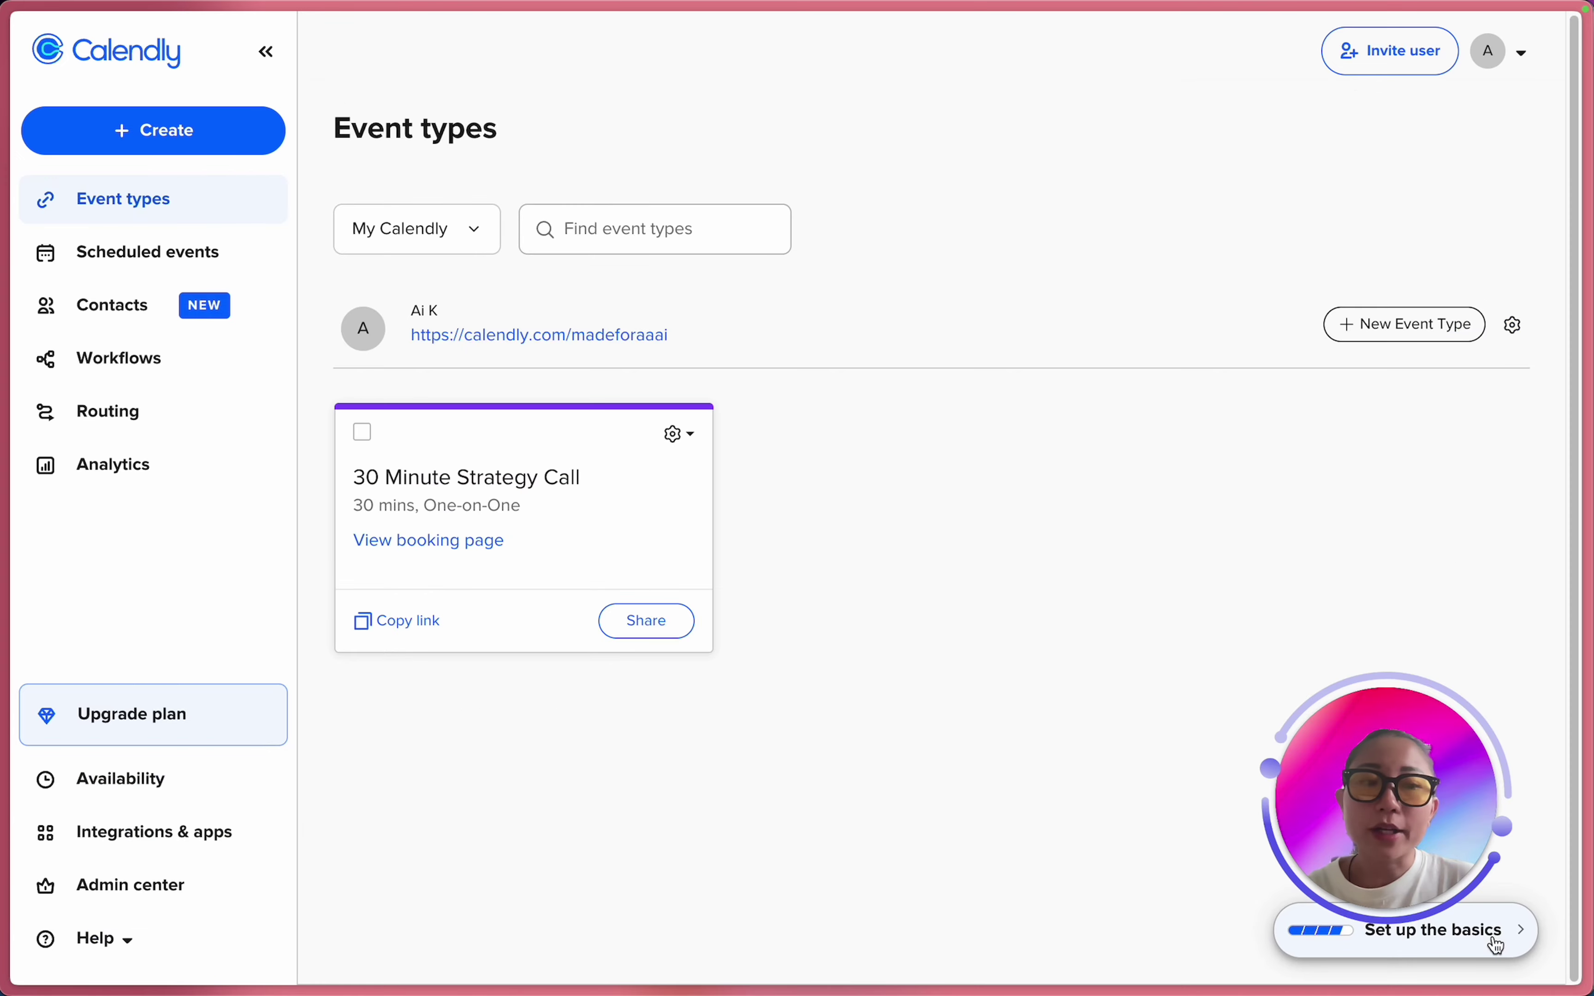
Check the tasks in the "Get started with Calendly" checklist and close it.
{"action": "left_click", "coordinate": [1495, 938]}
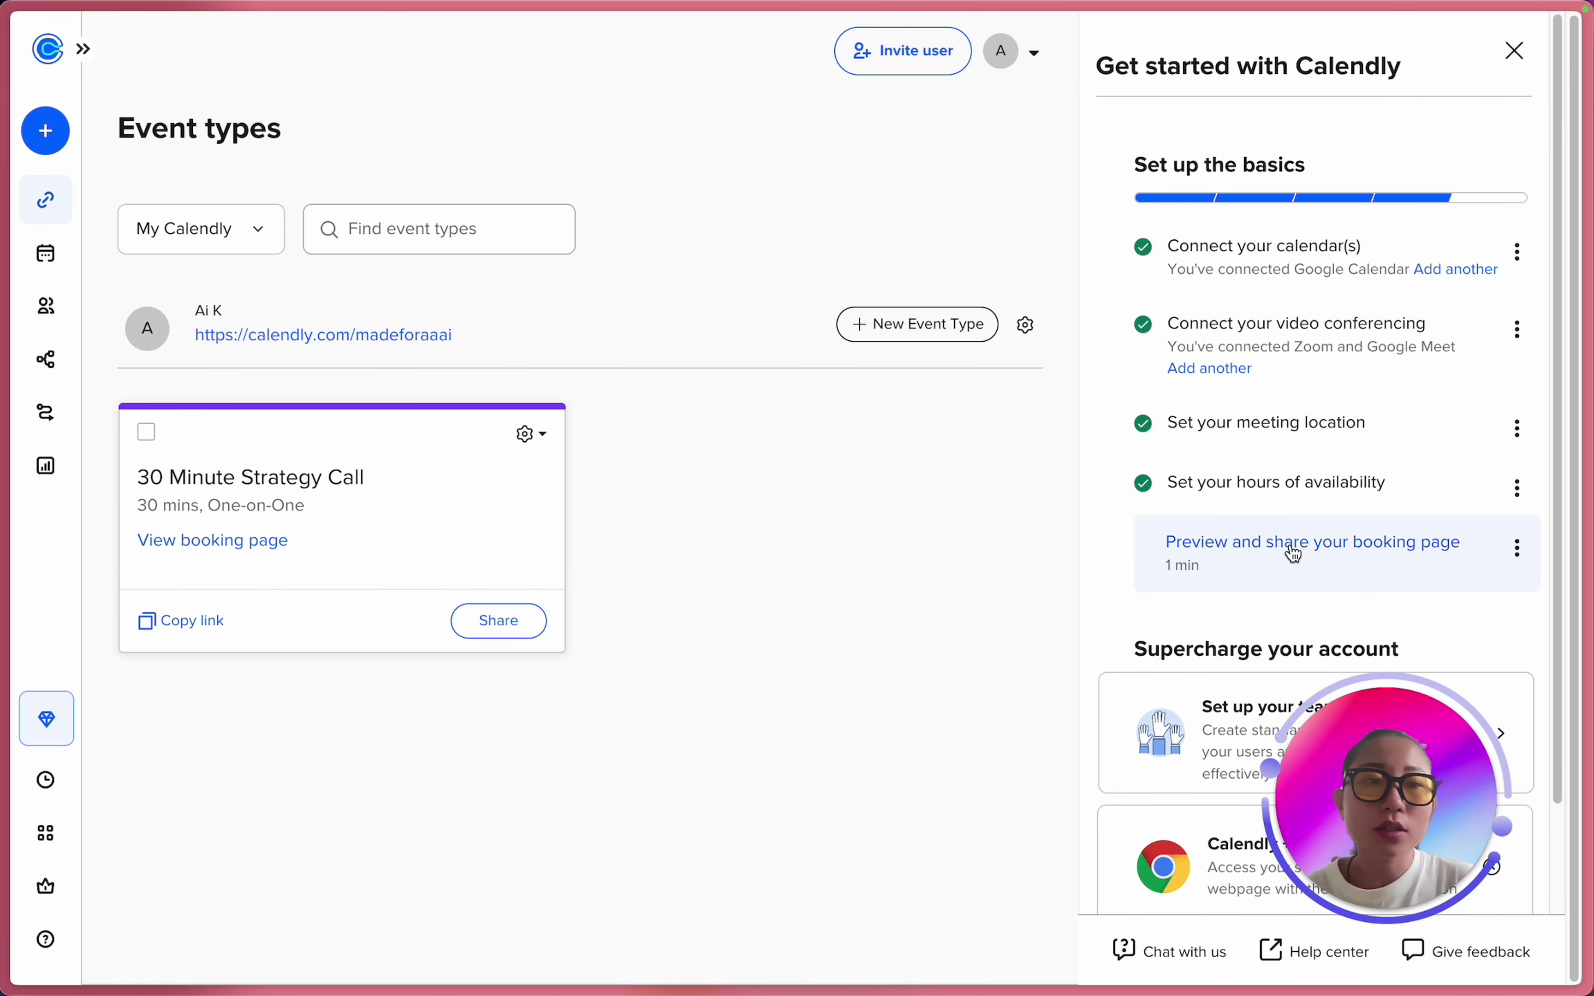
{"action": "left_click", "coordinate": [1512, 52]}
Open the 30 Minute Strategy Call for editing, review its settings summary, and return to the event types.
{"action": "left_click", "coordinate": [683, 434]}
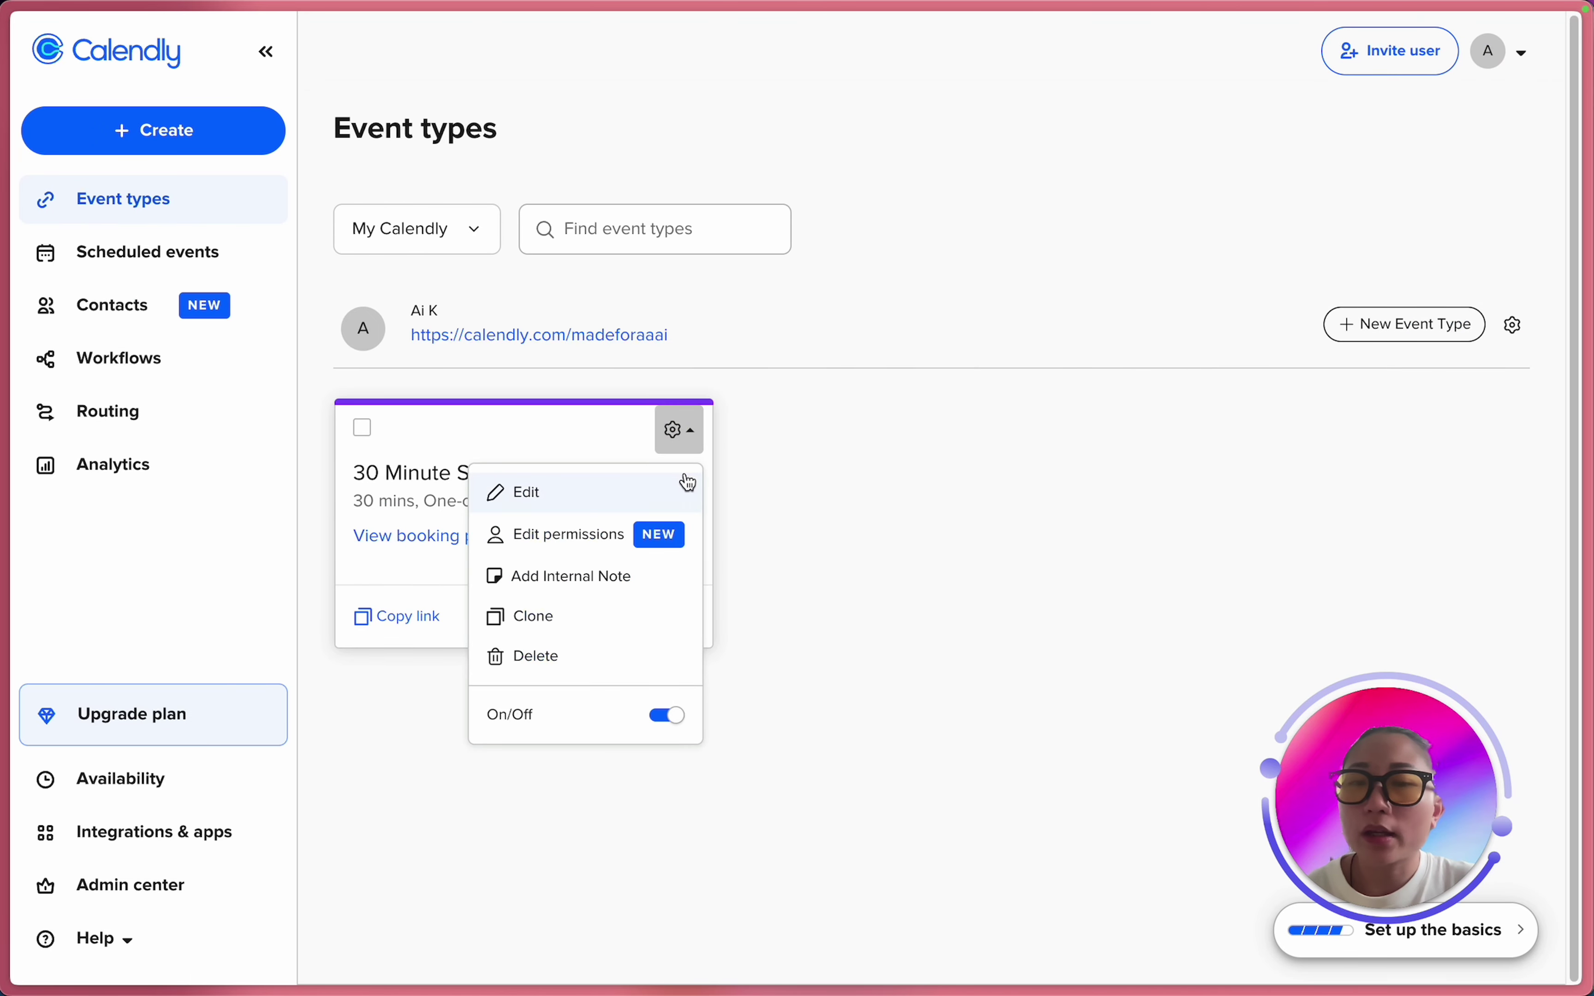
{"action": "left_click", "coordinate": [553, 489]}
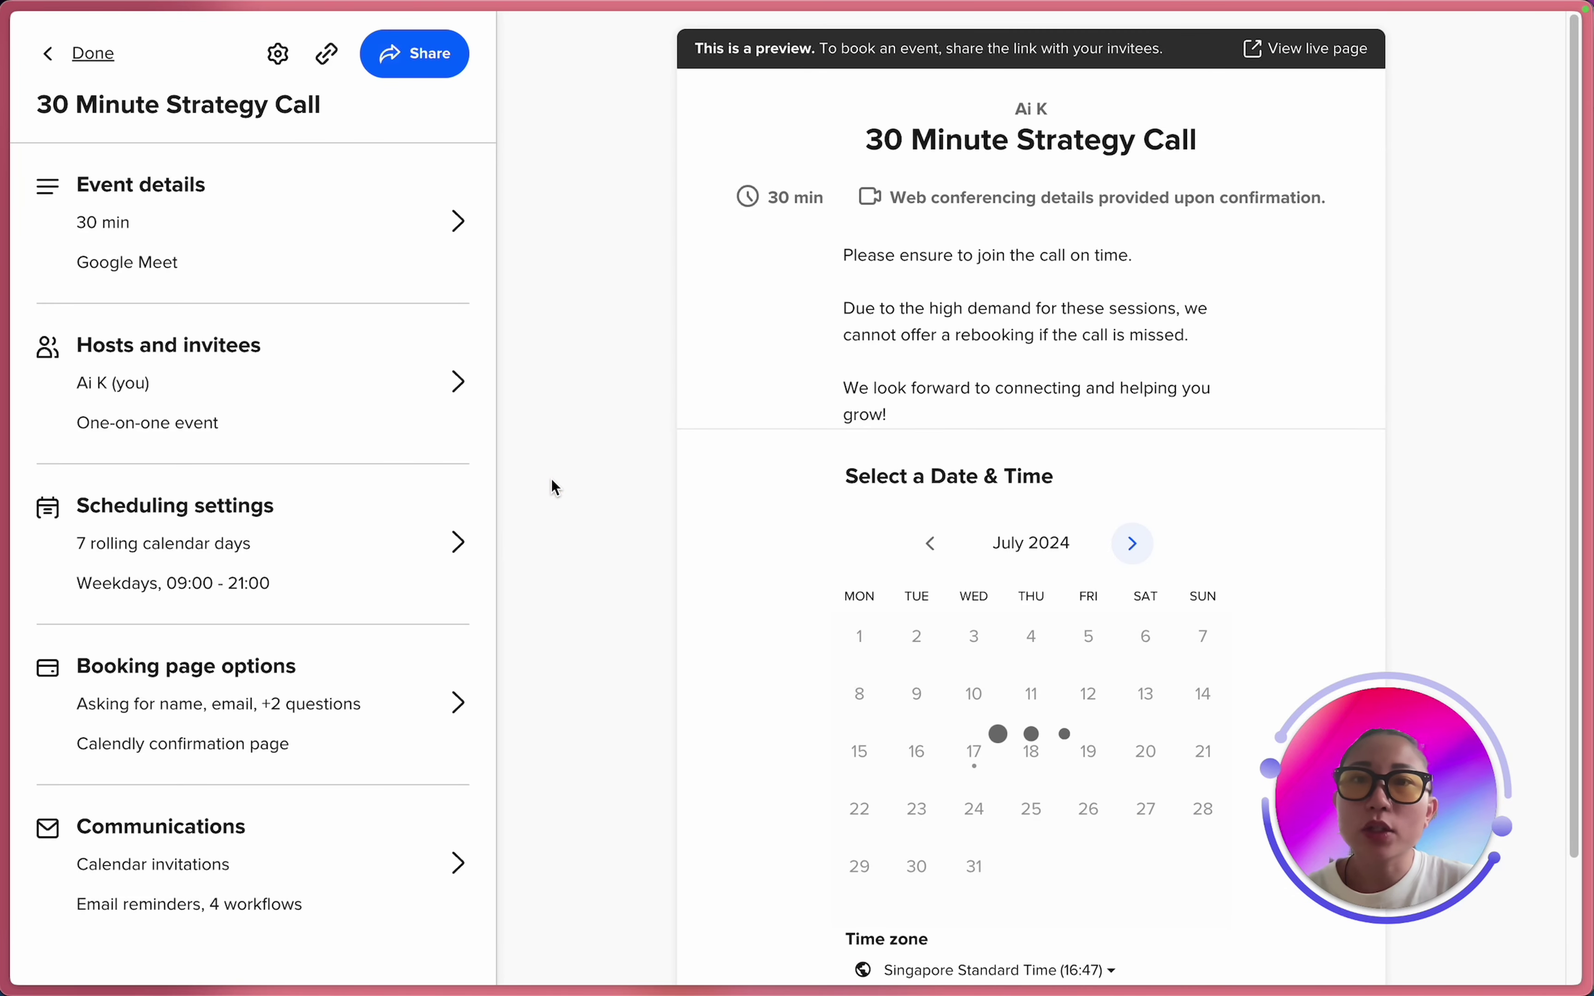
{"action": "left_click", "coordinate": [74, 60]}
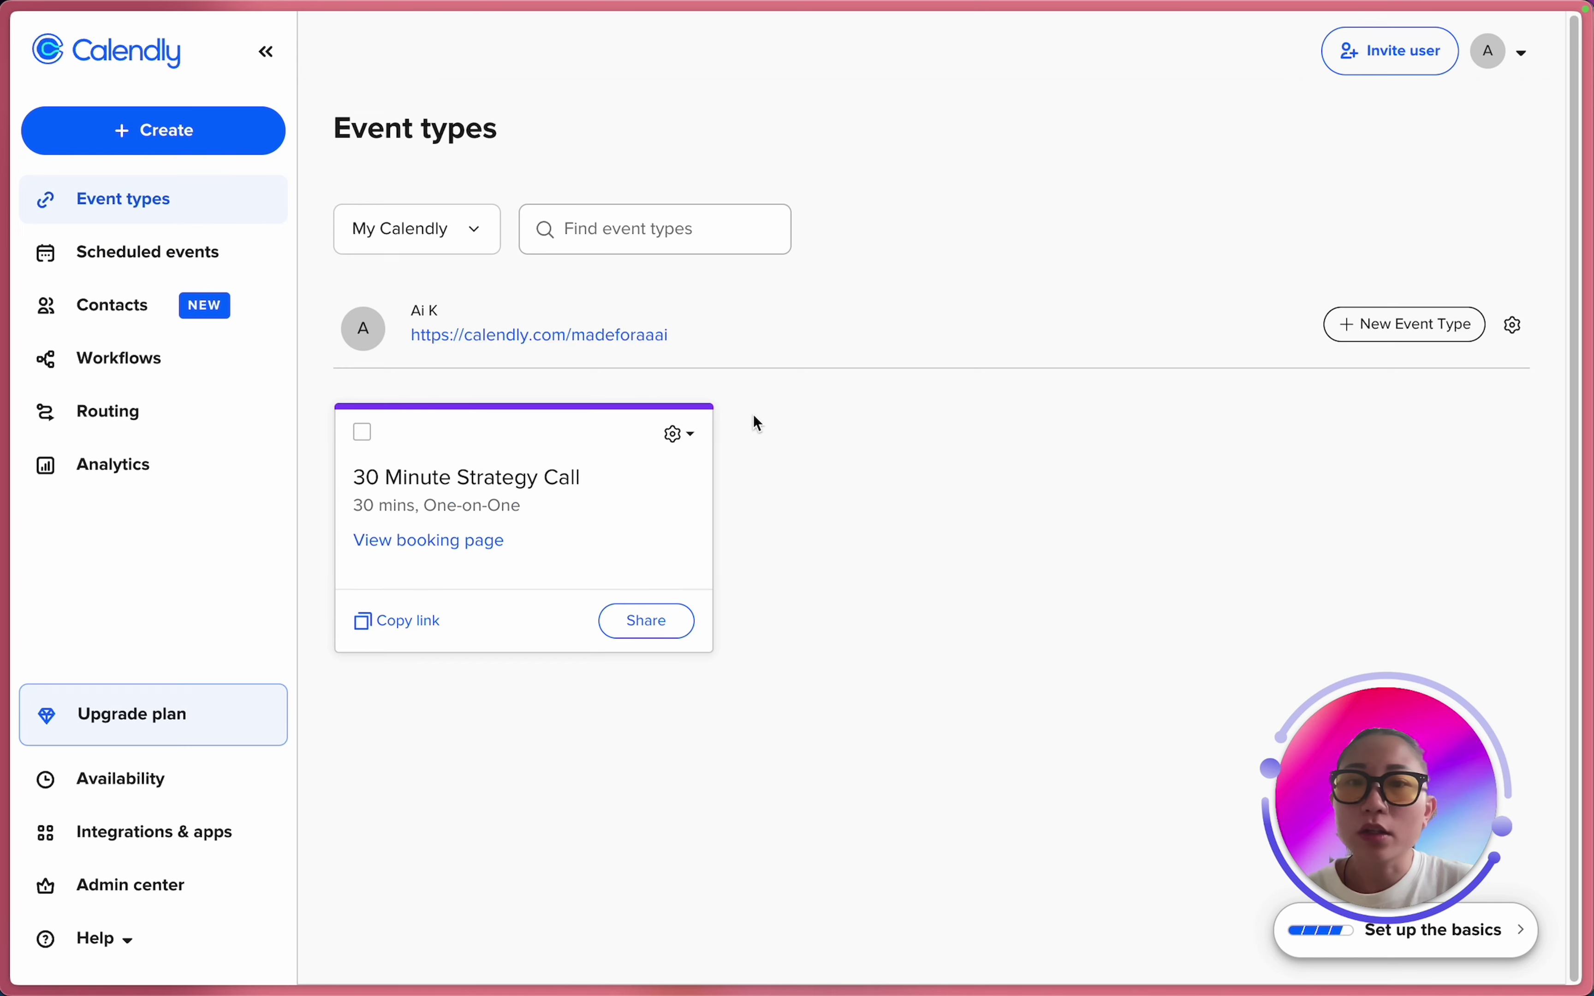
Examine the logo and Calendly branding options in the account's Branding settings, check the live booking page, and cancel the branding form.
{"action": "left_click", "coordinate": [1496, 69]}
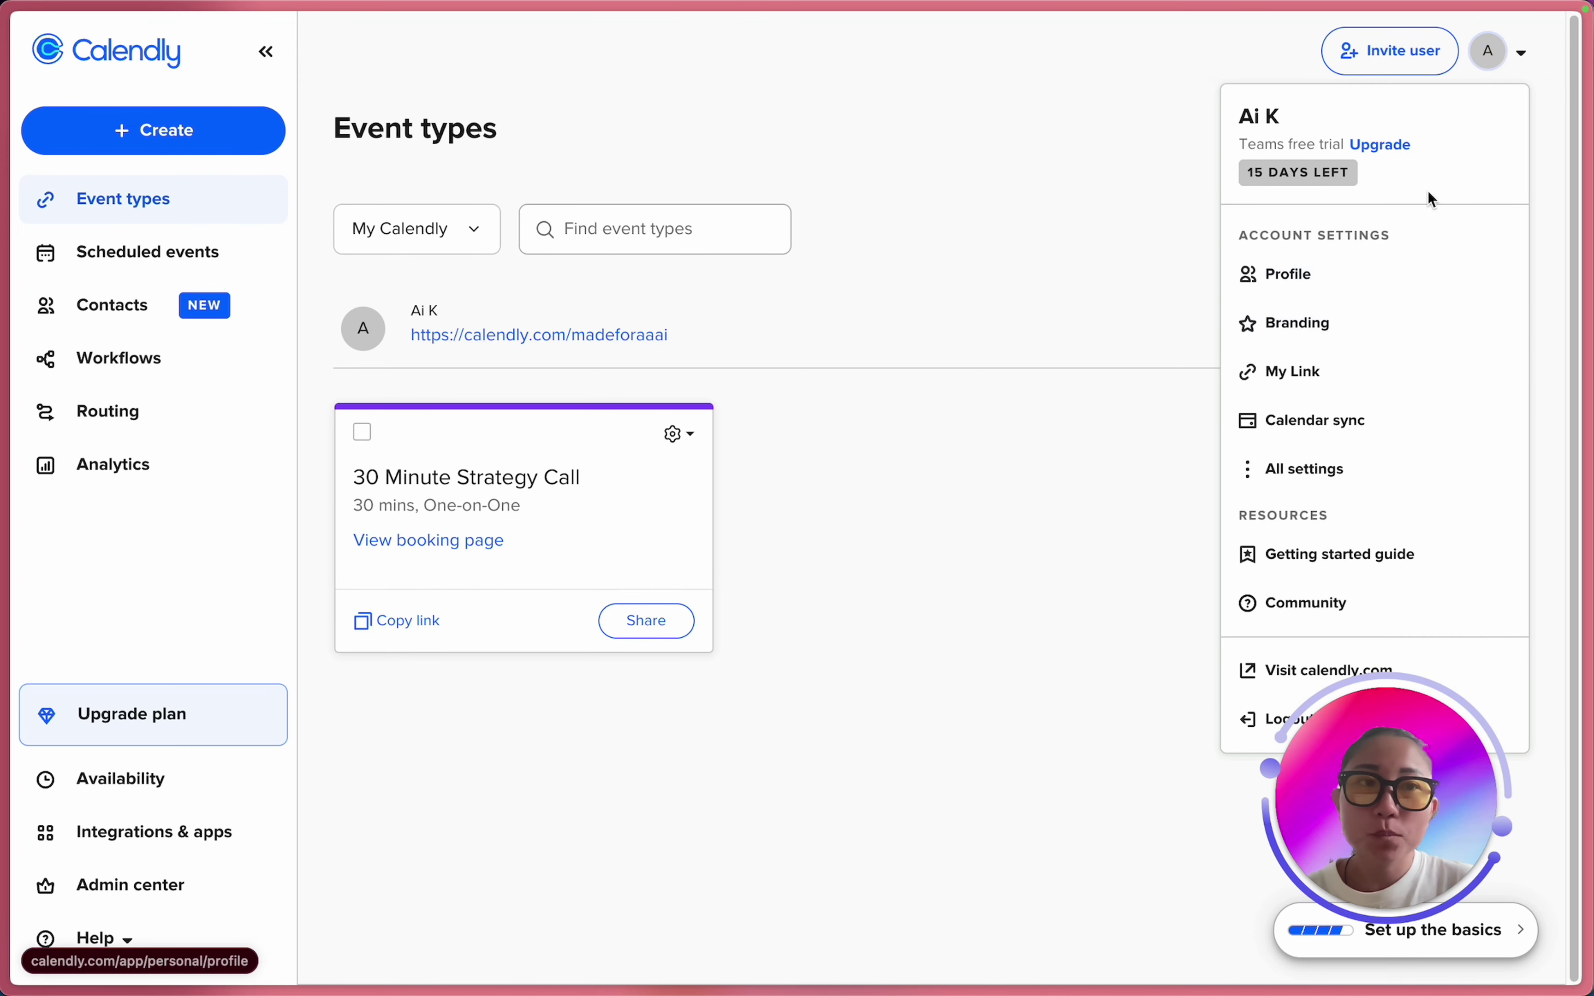
{"action": "left_click", "coordinate": [1500, 52]}
{"action": "left_click", "coordinate": [1496, 53]}
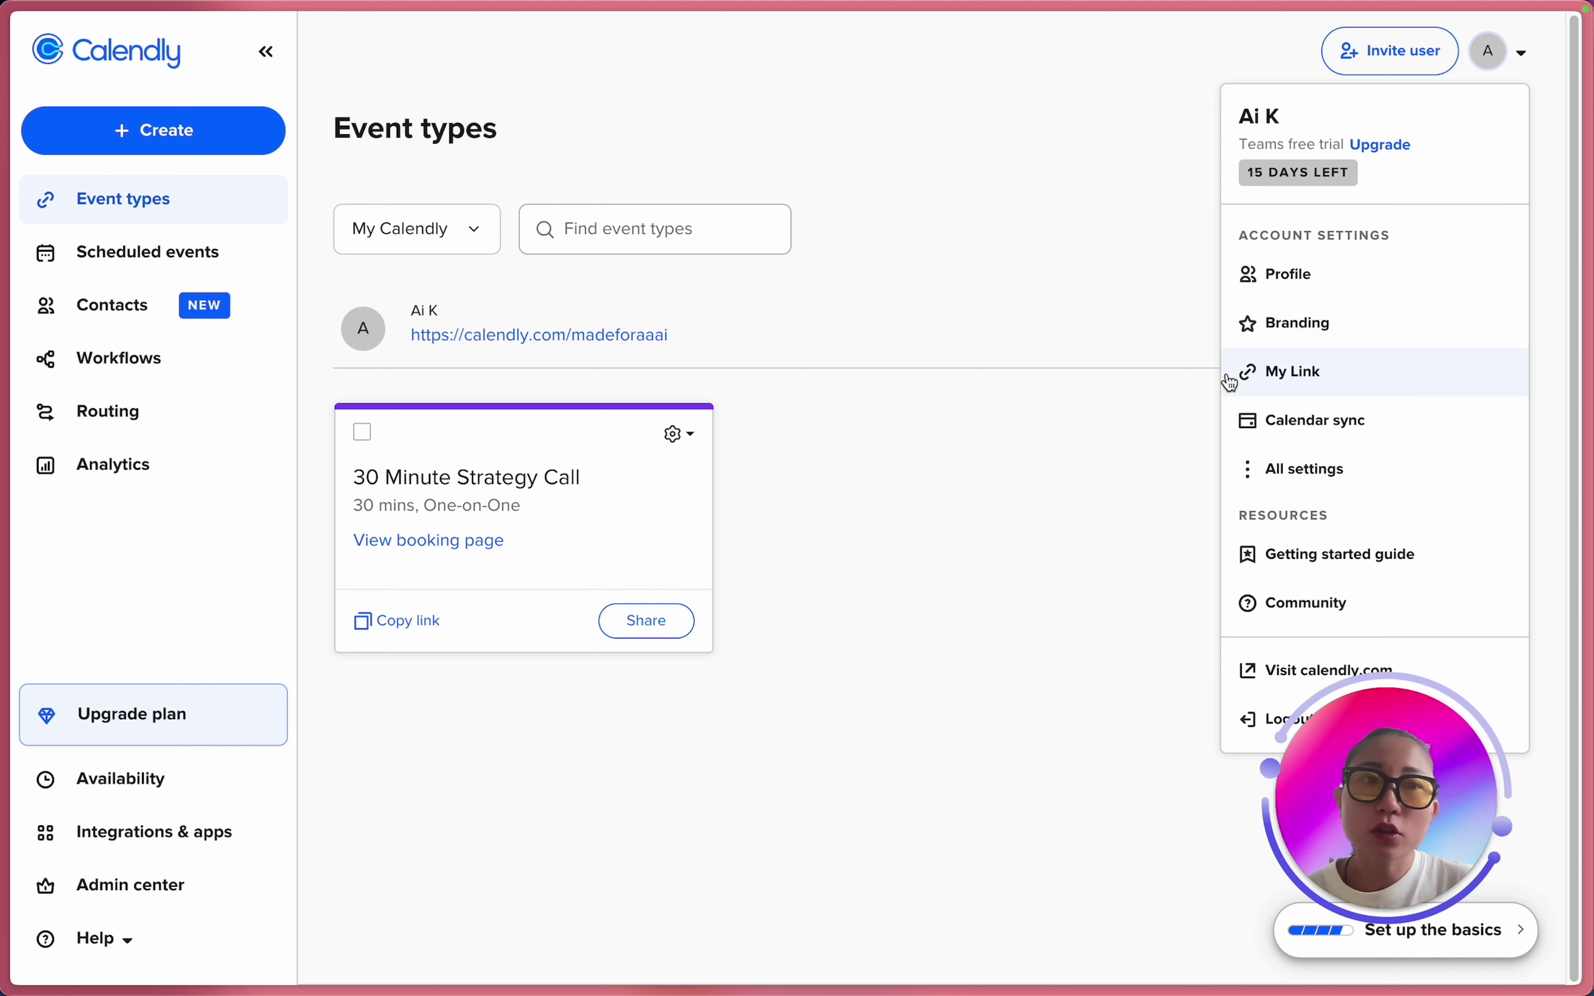
{"action": "left_click", "coordinate": [1322, 318]}
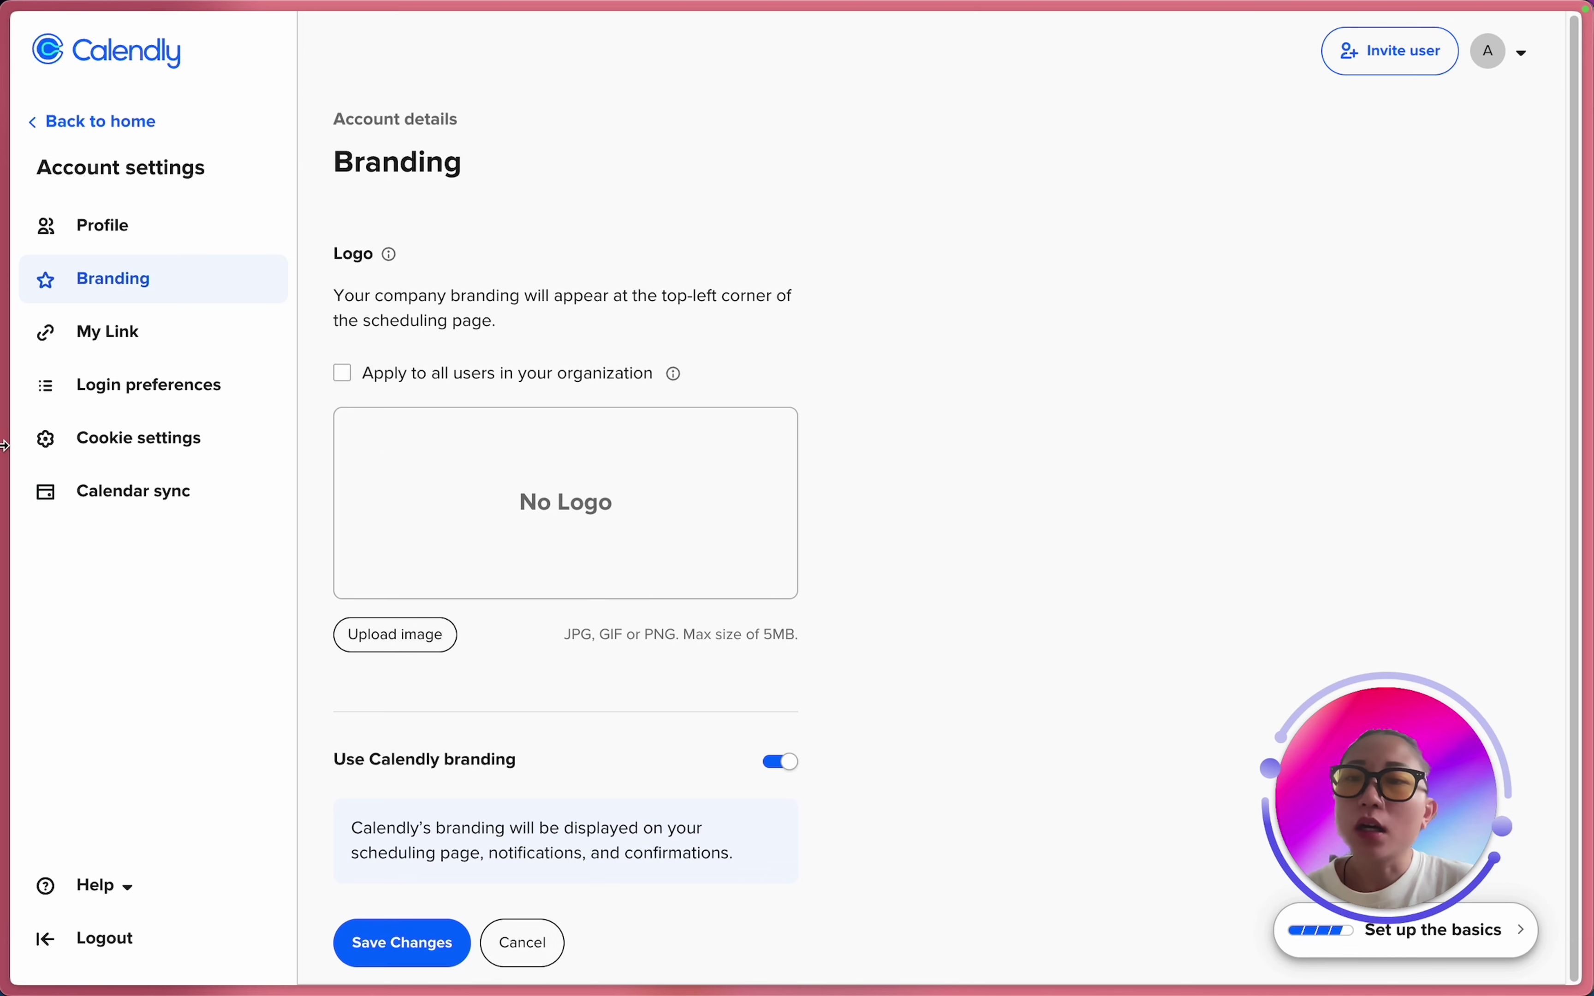
{"action": "mouse_move", "coordinate": [5, 446]}
{"action": "left_click", "coordinate": [99, 405]}
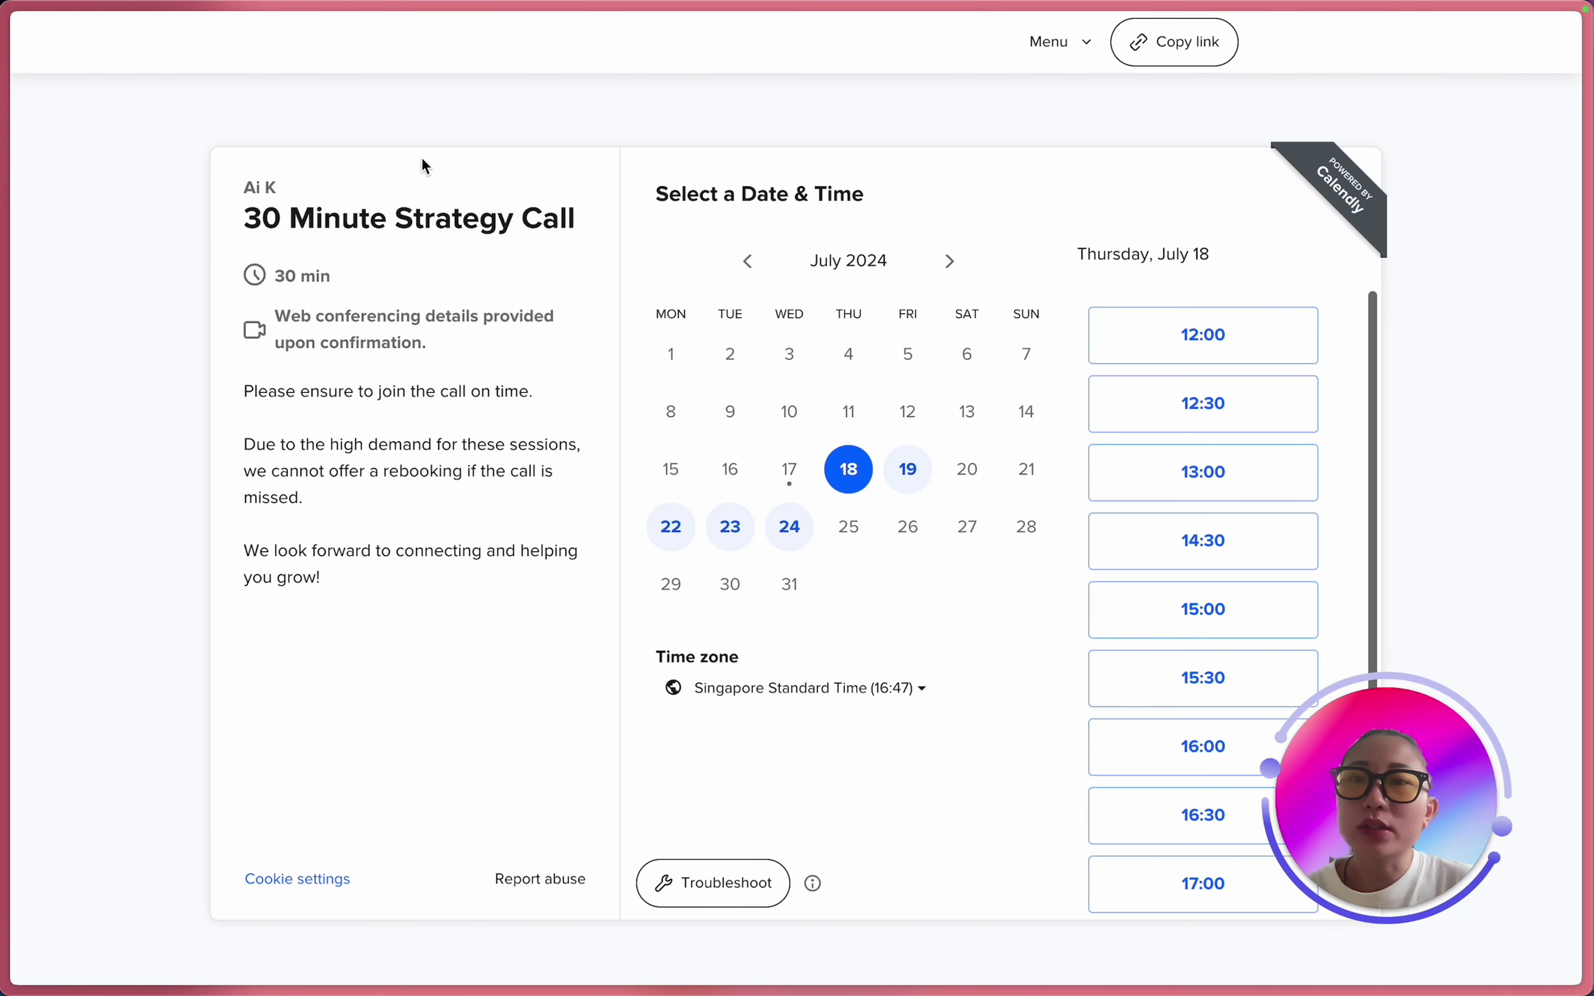
{"action": "mouse_move", "coordinate": [5, 263]}
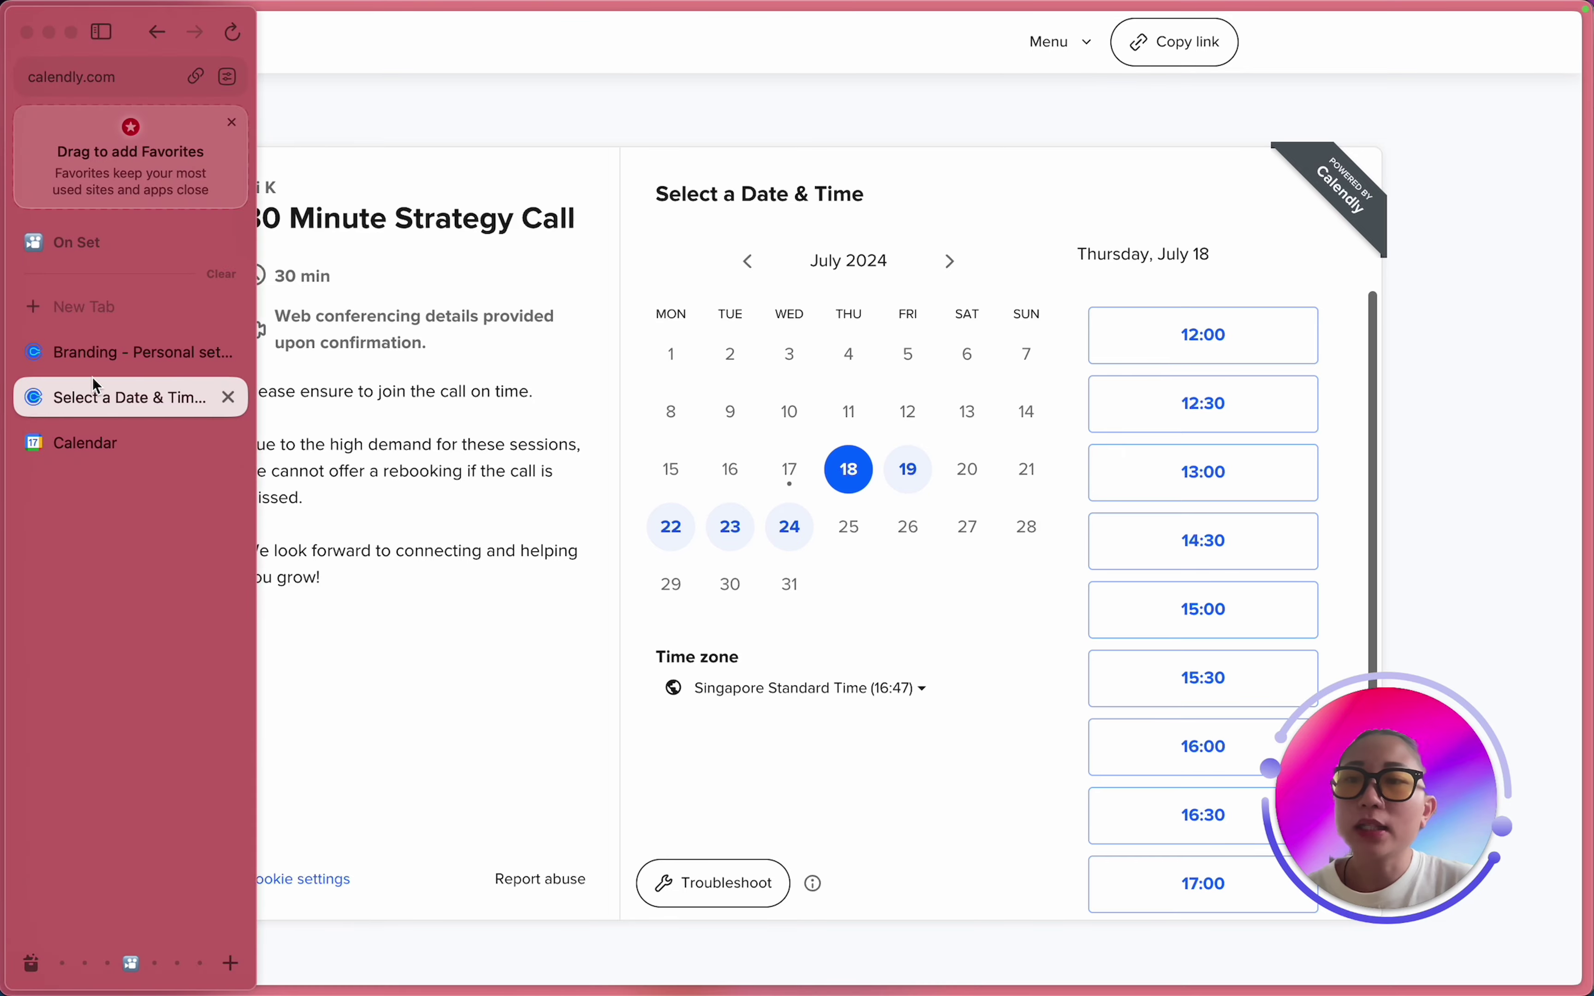
{"action": "left_click", "coordinate": [97, 352]}
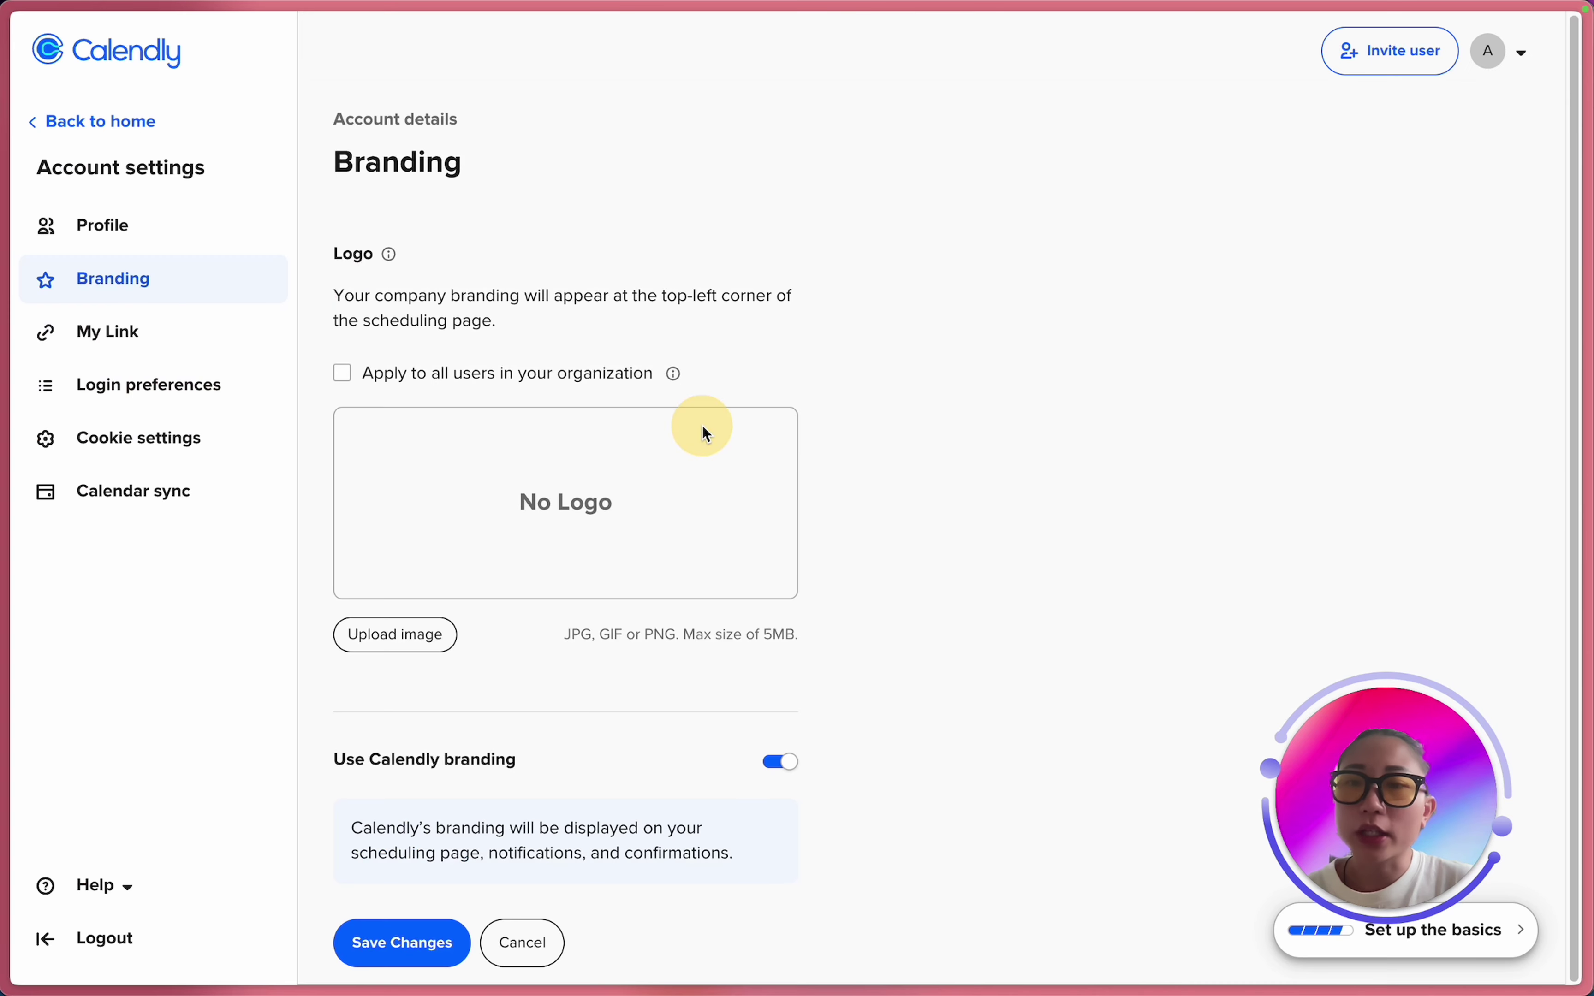
{"action": "left_click", "coordinate": [534, 940]}
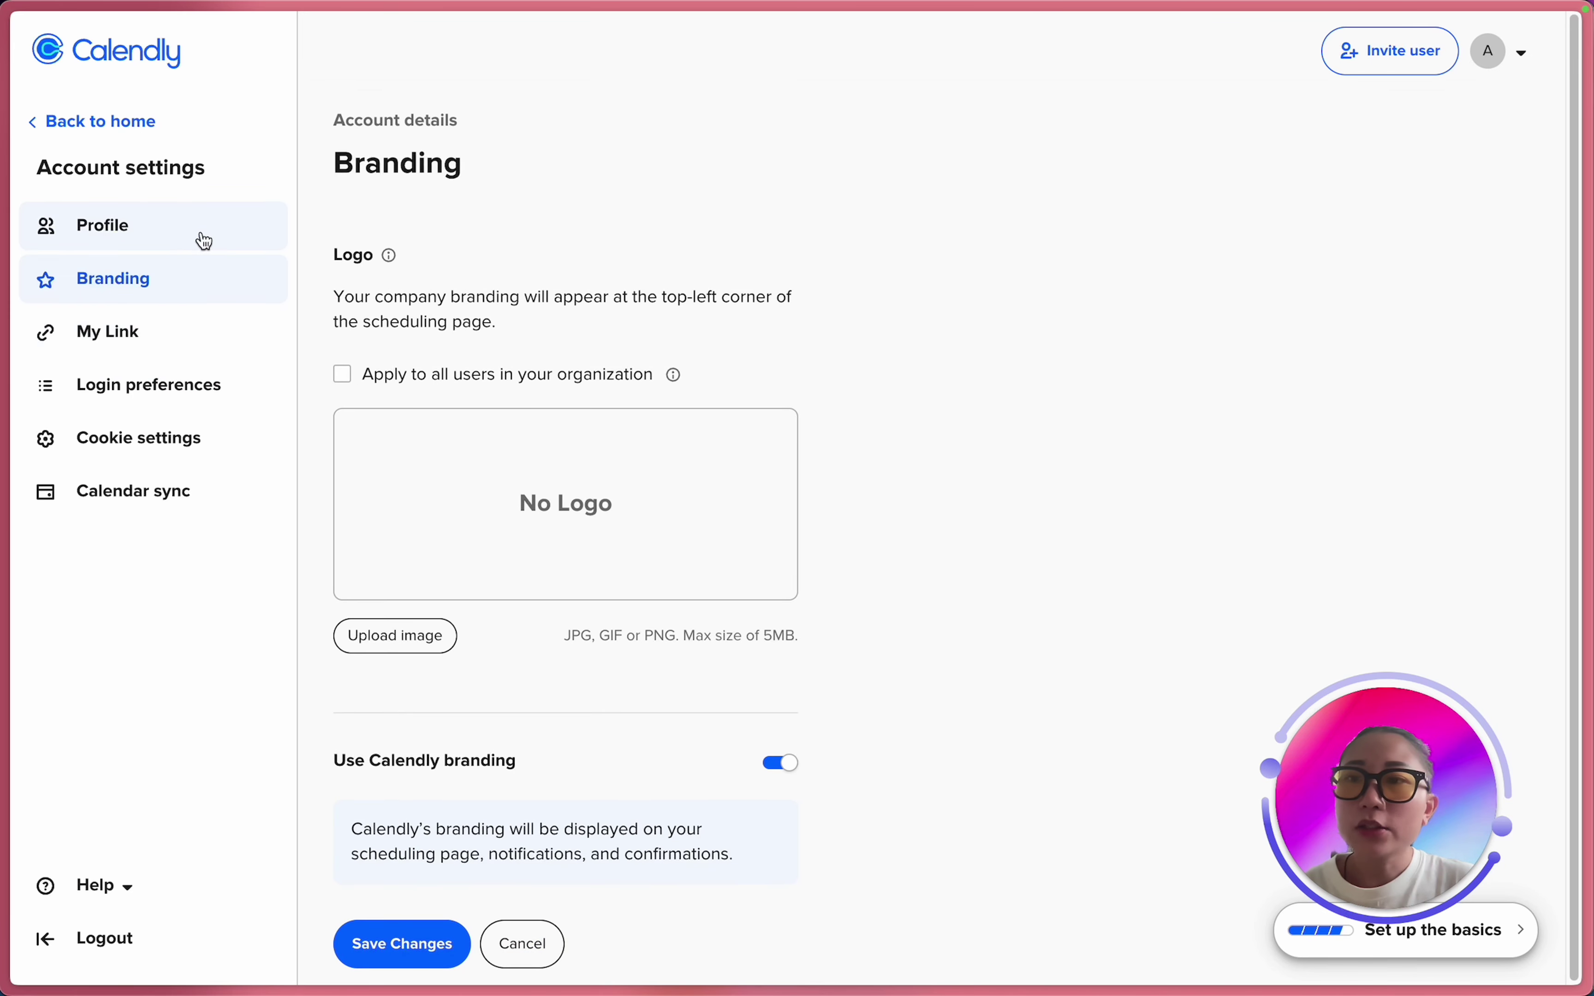
Set the profile's time zone to Singapore Standard Time, check the date and time formats, and save the changes.
{"action": "left_click", "coordinate": [177, 241]}
{"action": "scroll", "coordinate": [714, 470], "scroll_direction": "down", "scroll_amount": 5}
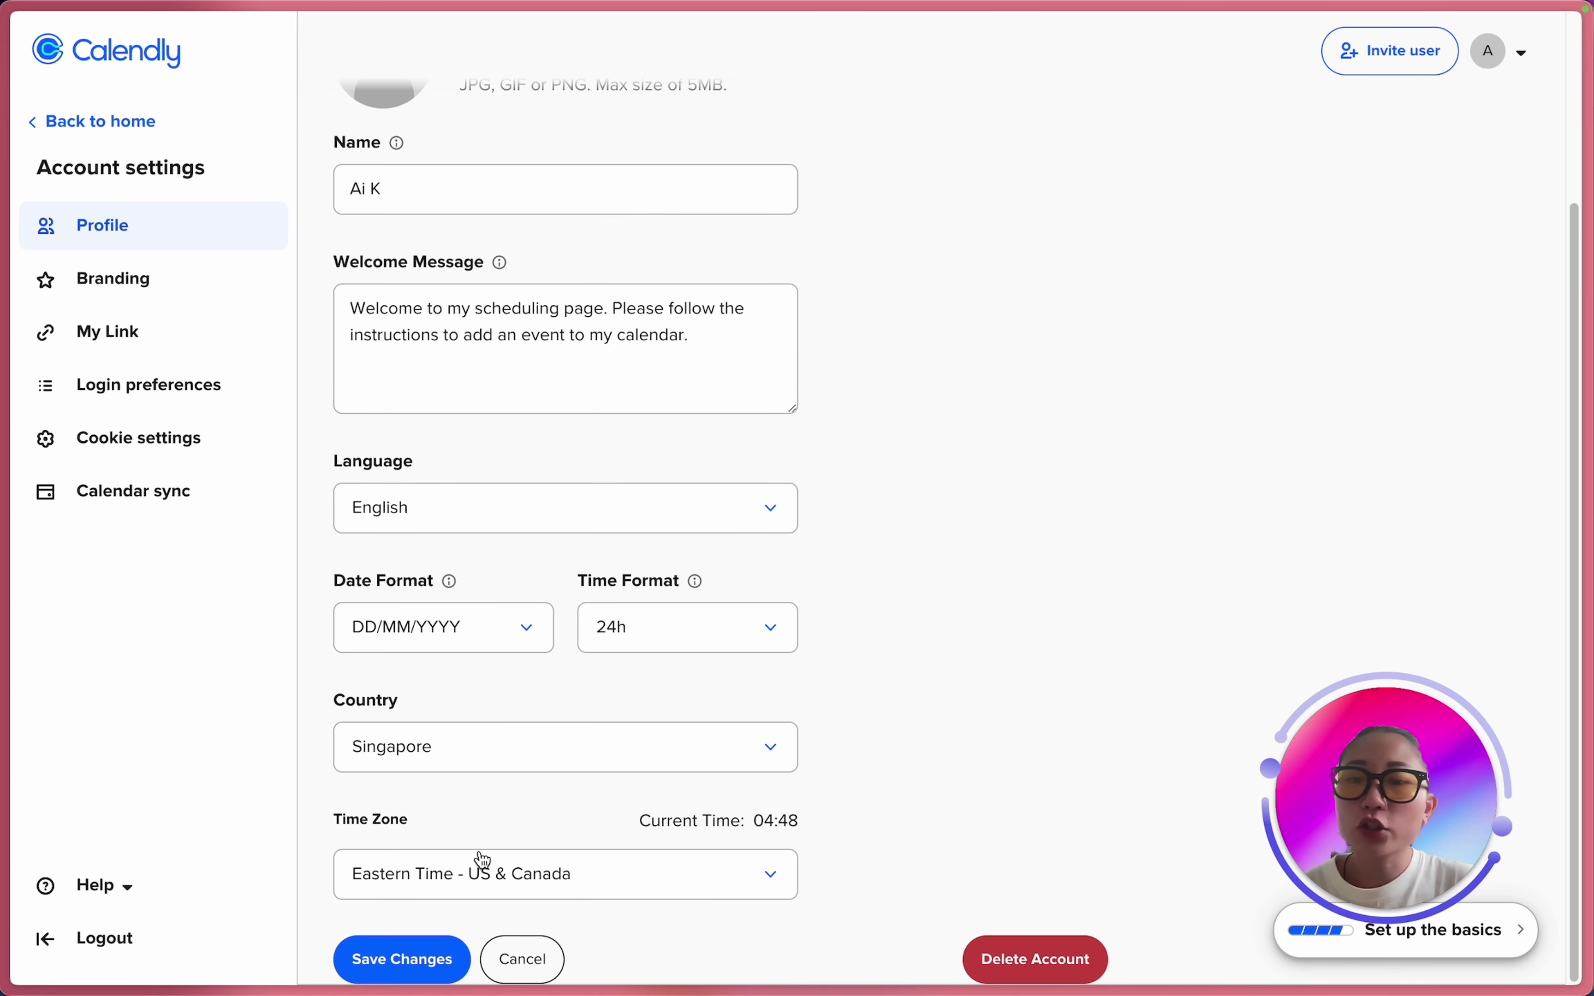
{"action": "left_click", "coordinate": [487, 874]}
{"action": "scroll", "coordinate": [518, 788], "scroll_direction": "down", "scroll_amount": 4}
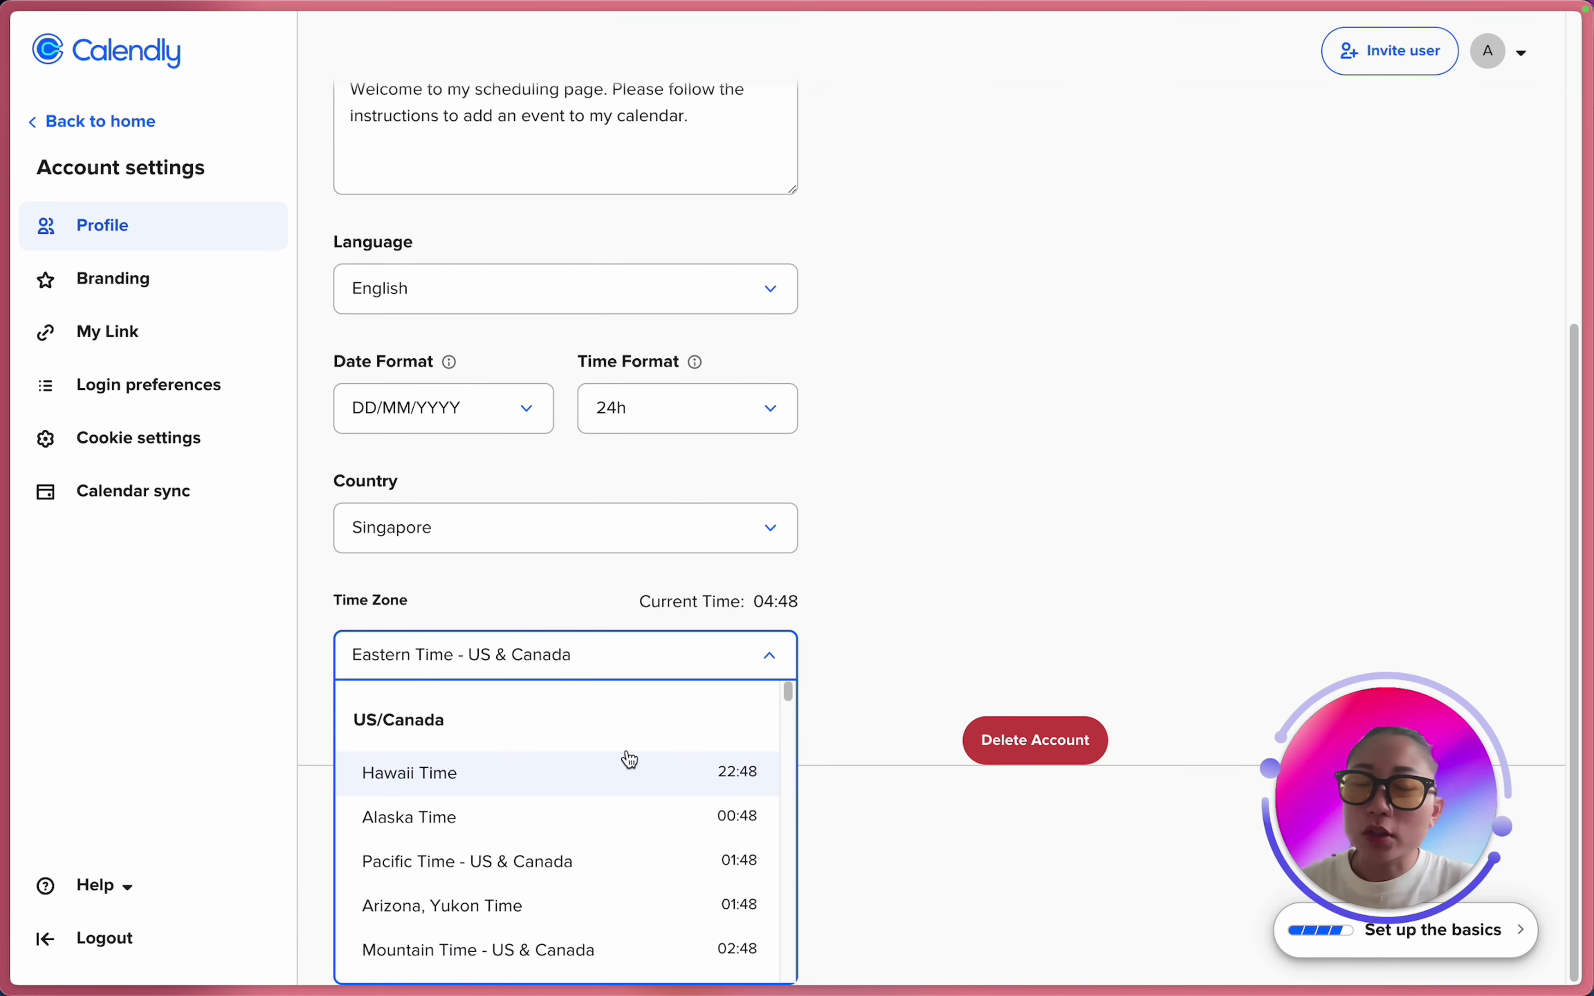
{"action": "scroll", "coordinate": [580, 751], "scroll_direction": "down", "scroll_amount": 8}
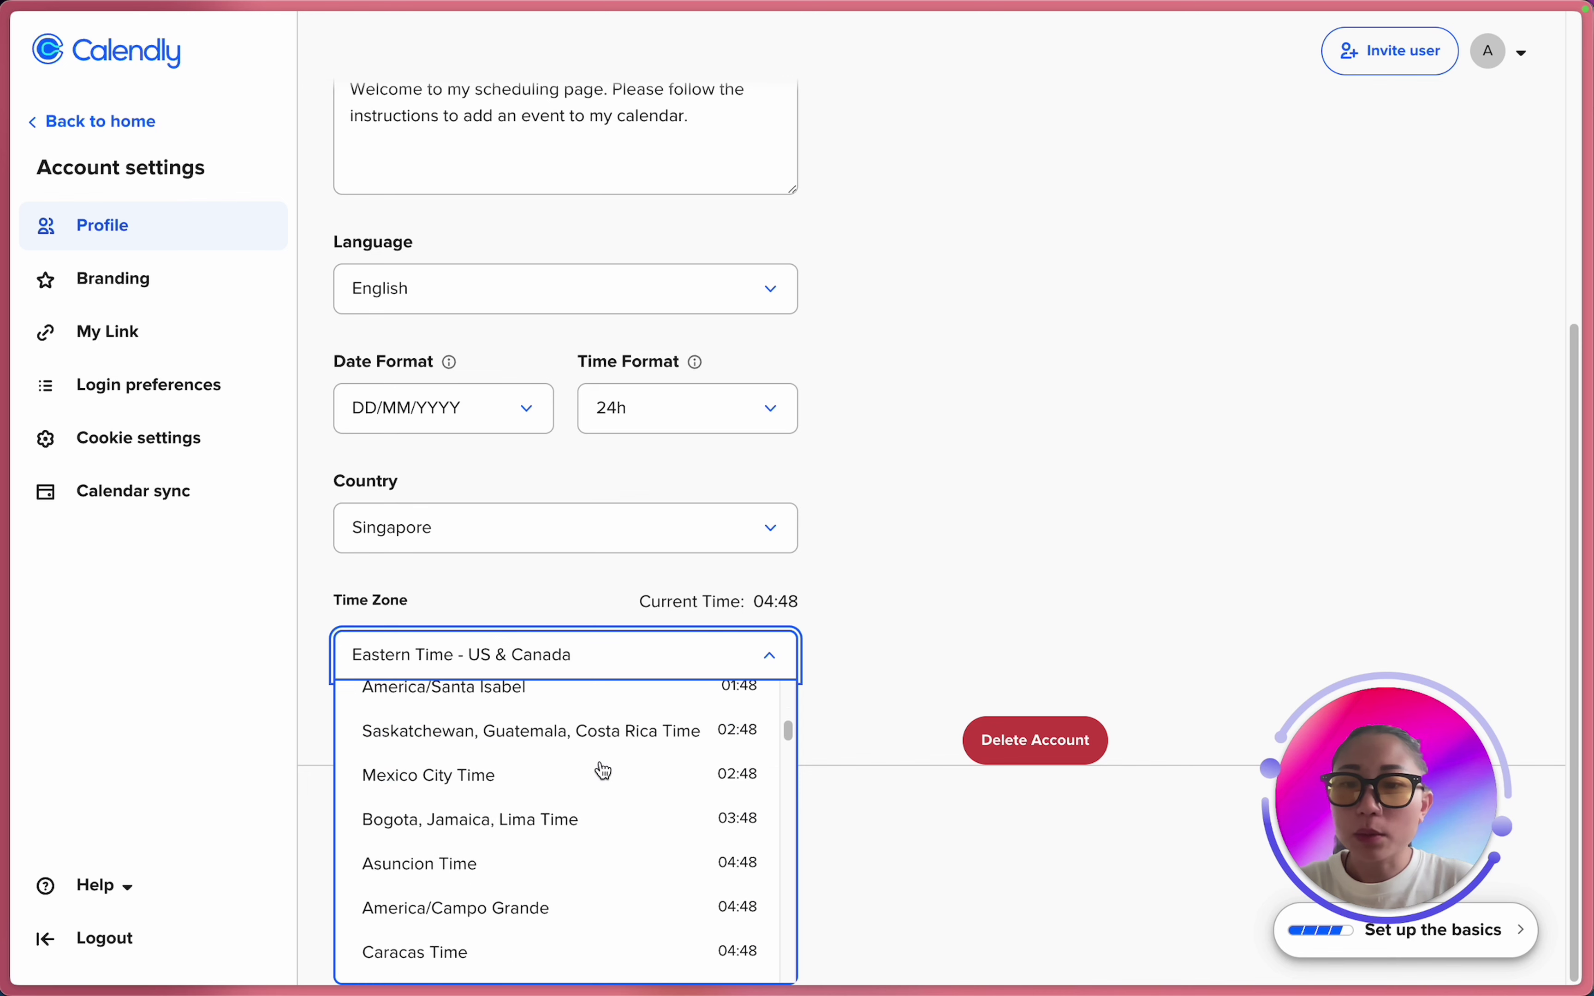
{"action": "scroll", "coordinate": [602, 770], "scroll_direction": "down", "scroll_amount": 15}
{"action": "scroll", "coordinate": [603, 770], "scroll_direction": "up", "scroll_amount": 13}
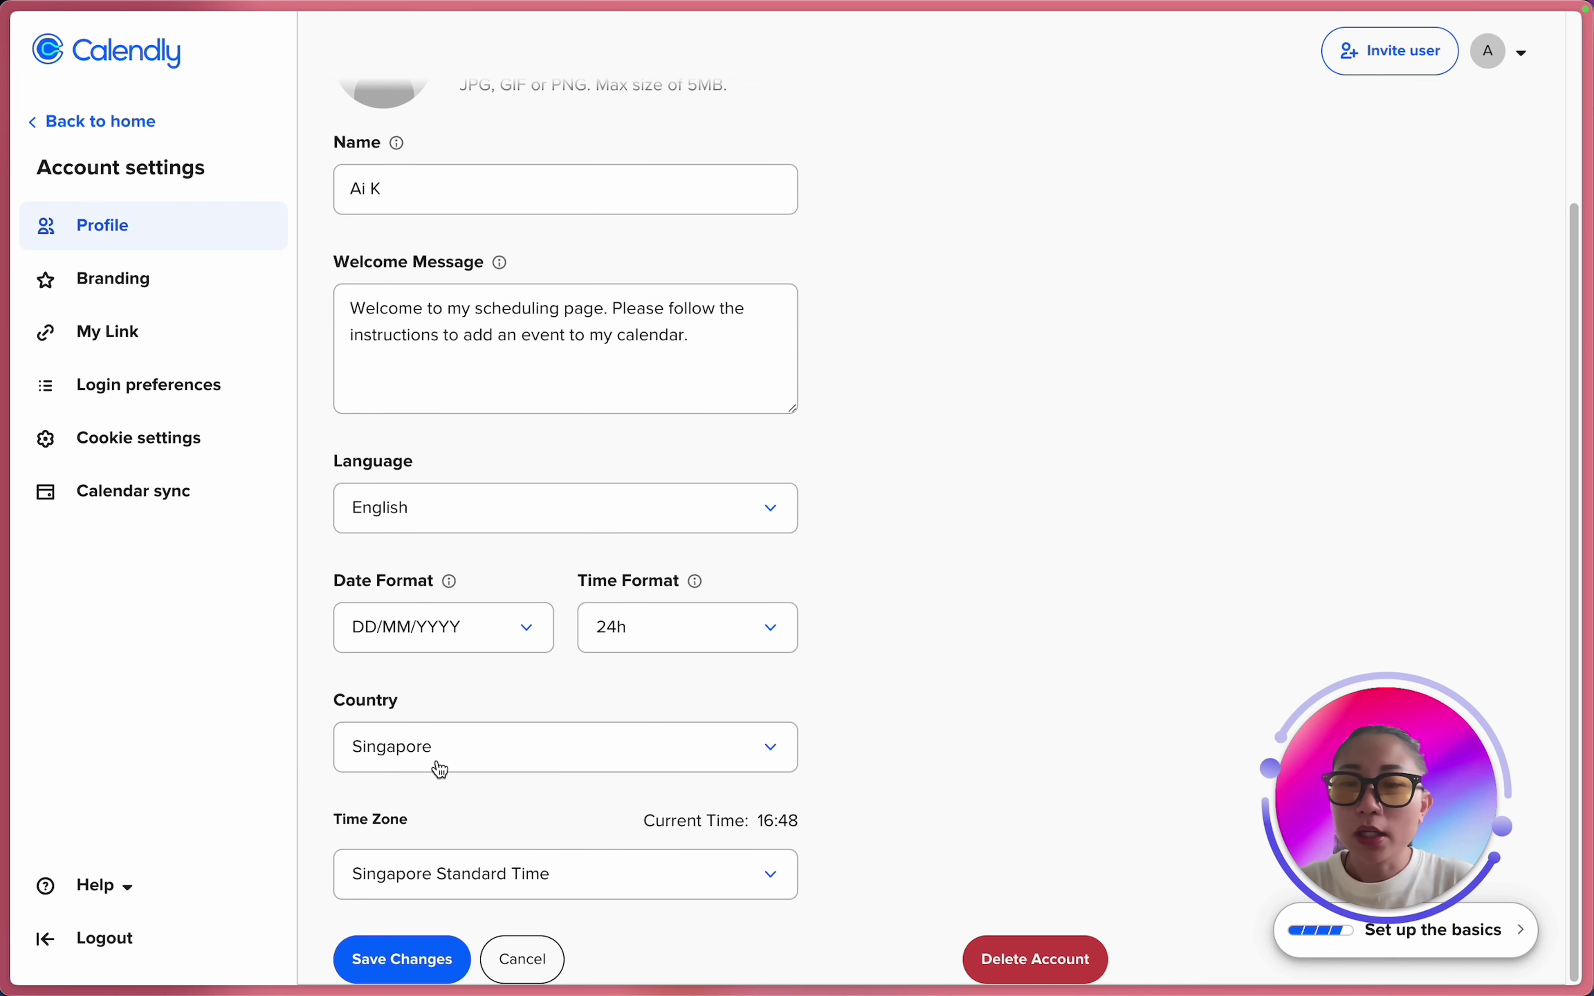
{"action": "left_click_drag", "start_coordinate": [579, 585], "coordinate": [694, 592]}
{"action": "left_click_drag", "start_coordinate": [336, 581], "coordinate": [468, 582]}
{"action": "left_click", "coordinate": [505, 589]}
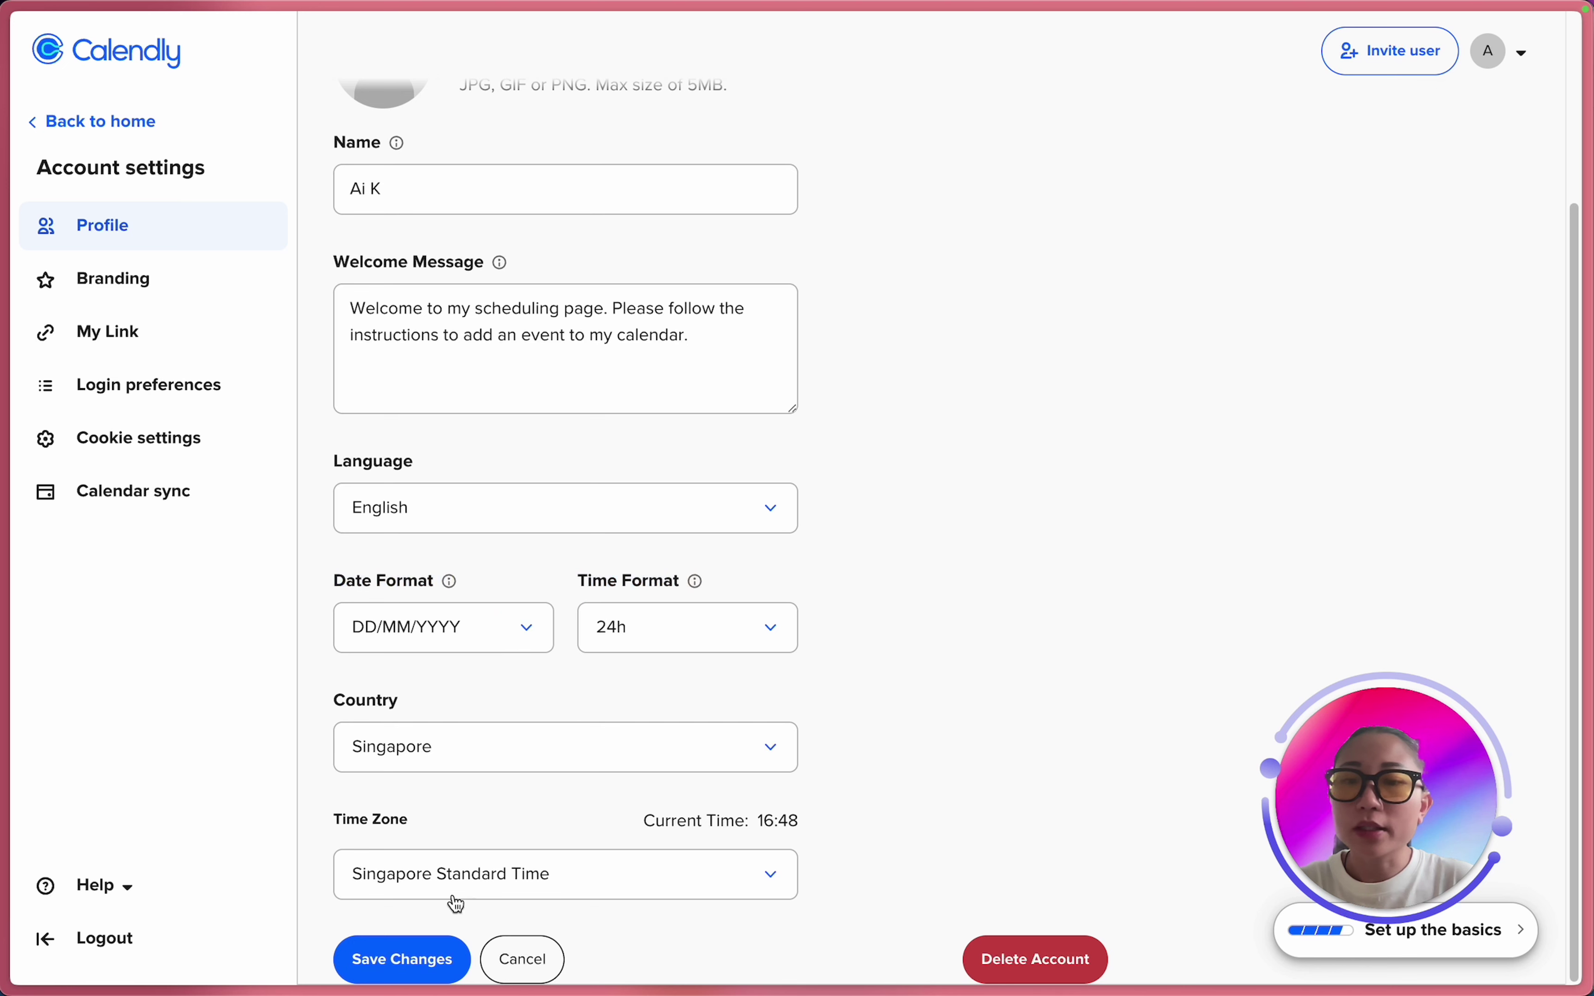
{"action": "left_click", "coordinate": [443, 959]}
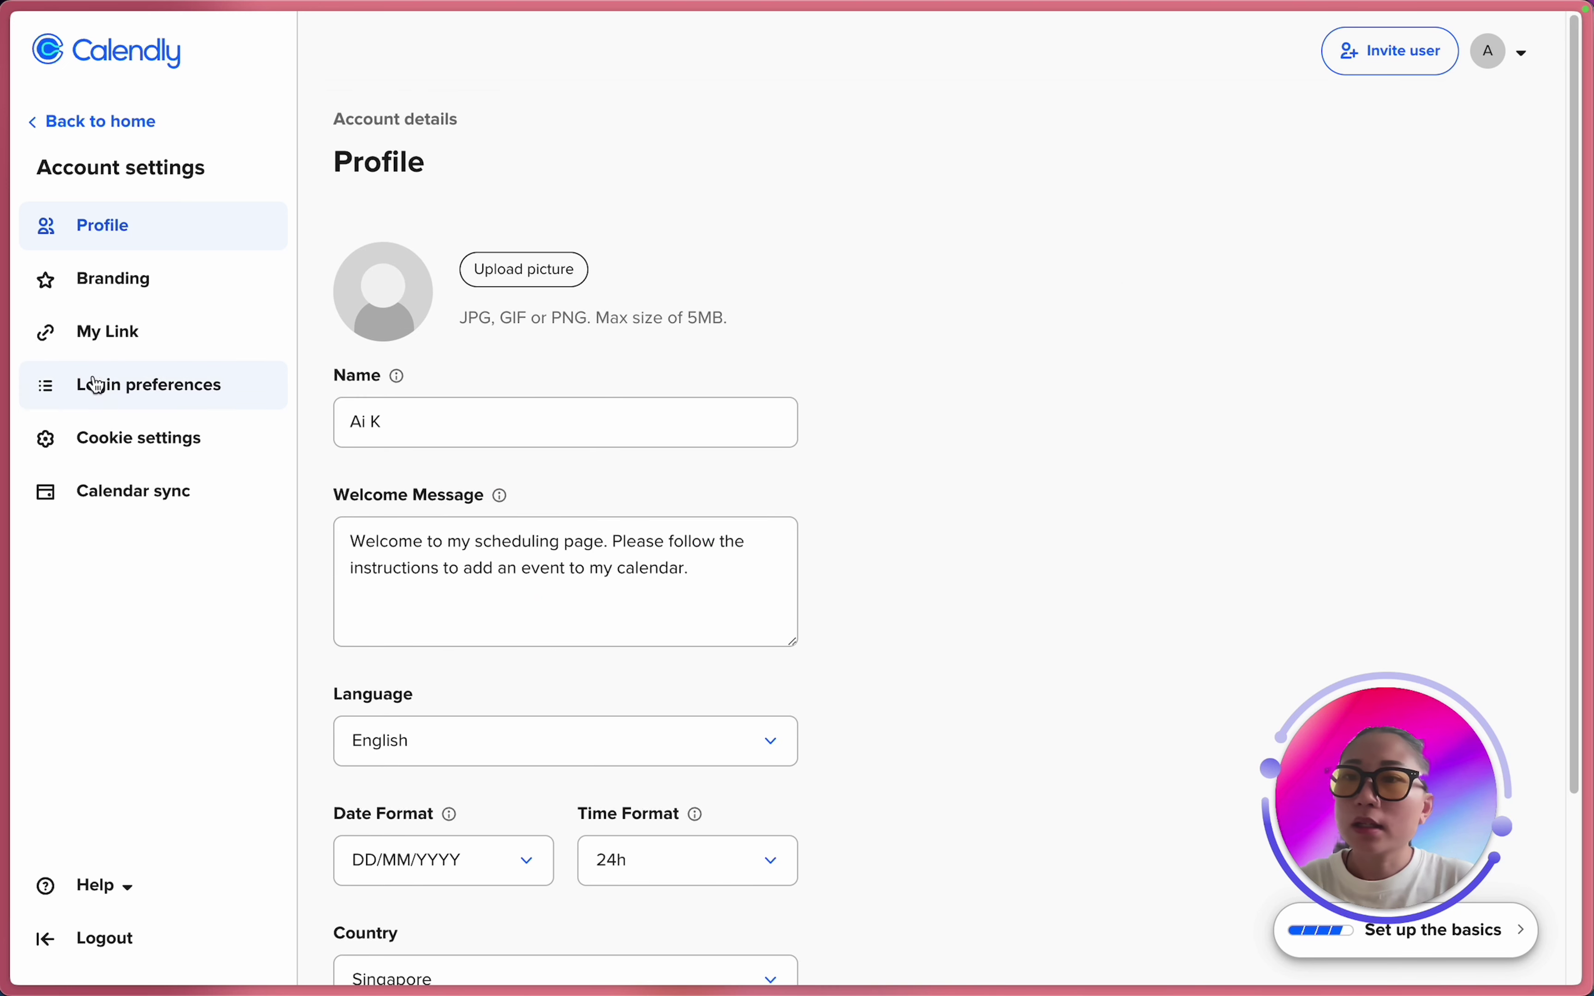
Return to the event types, read the checklist's instructions for previewing and sharing the booking page, and close the checklist.
{"action": "left_click", "coordinate": [119, 125]}
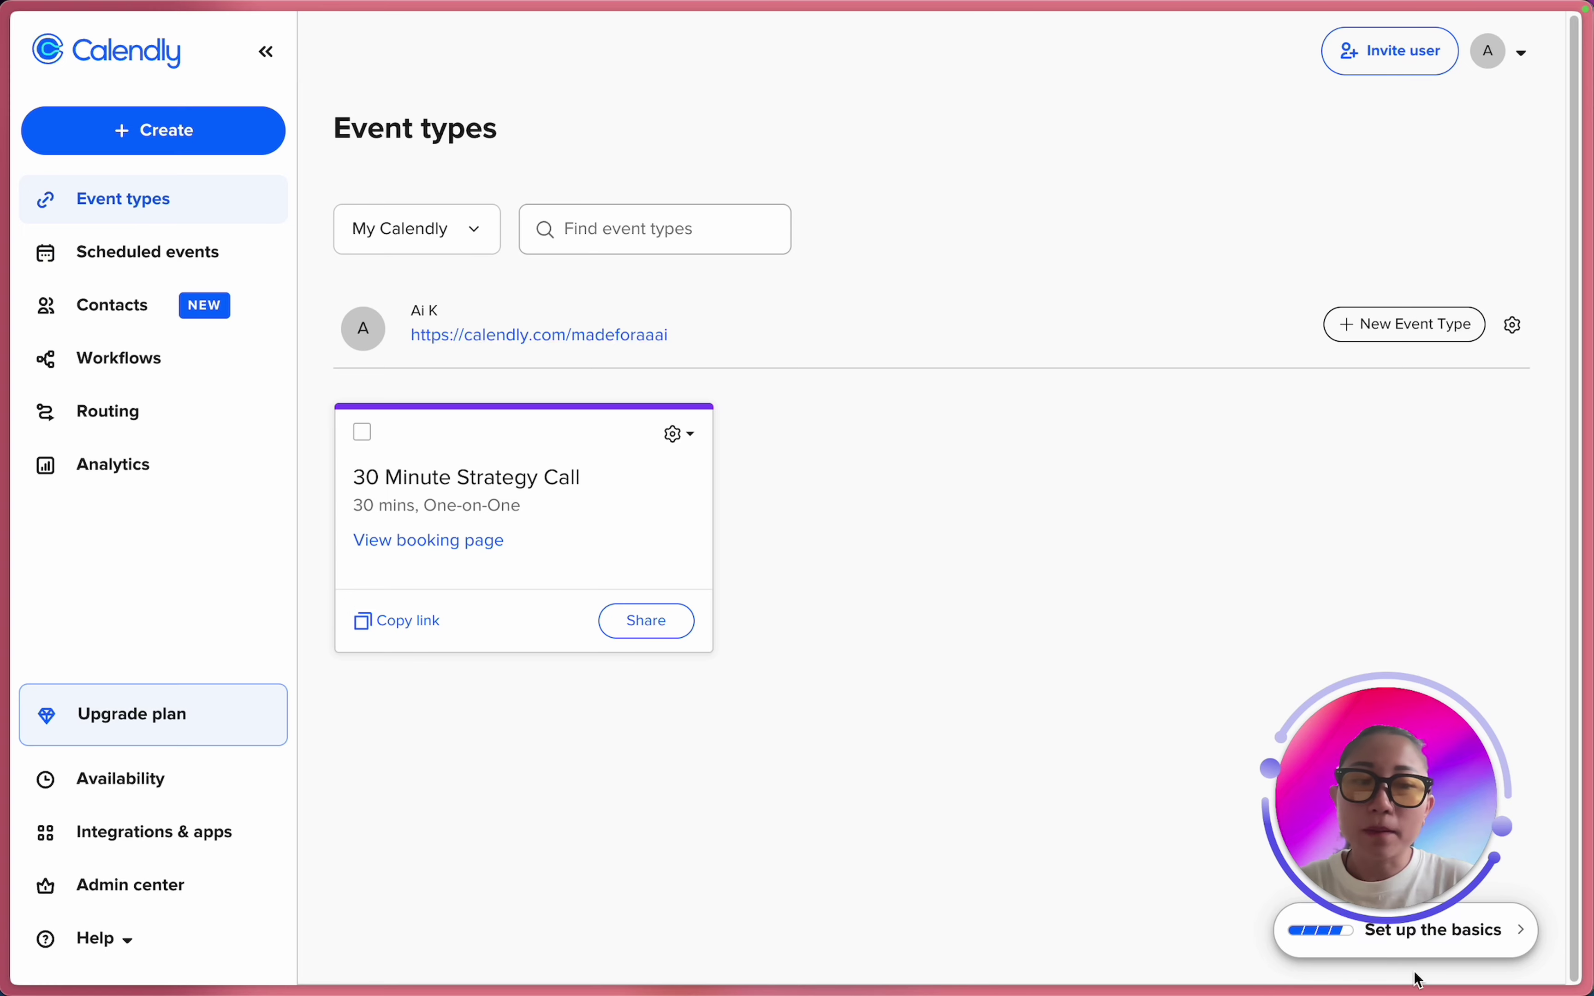
{"action": "left_click", "coordinate": [1380, 939]}
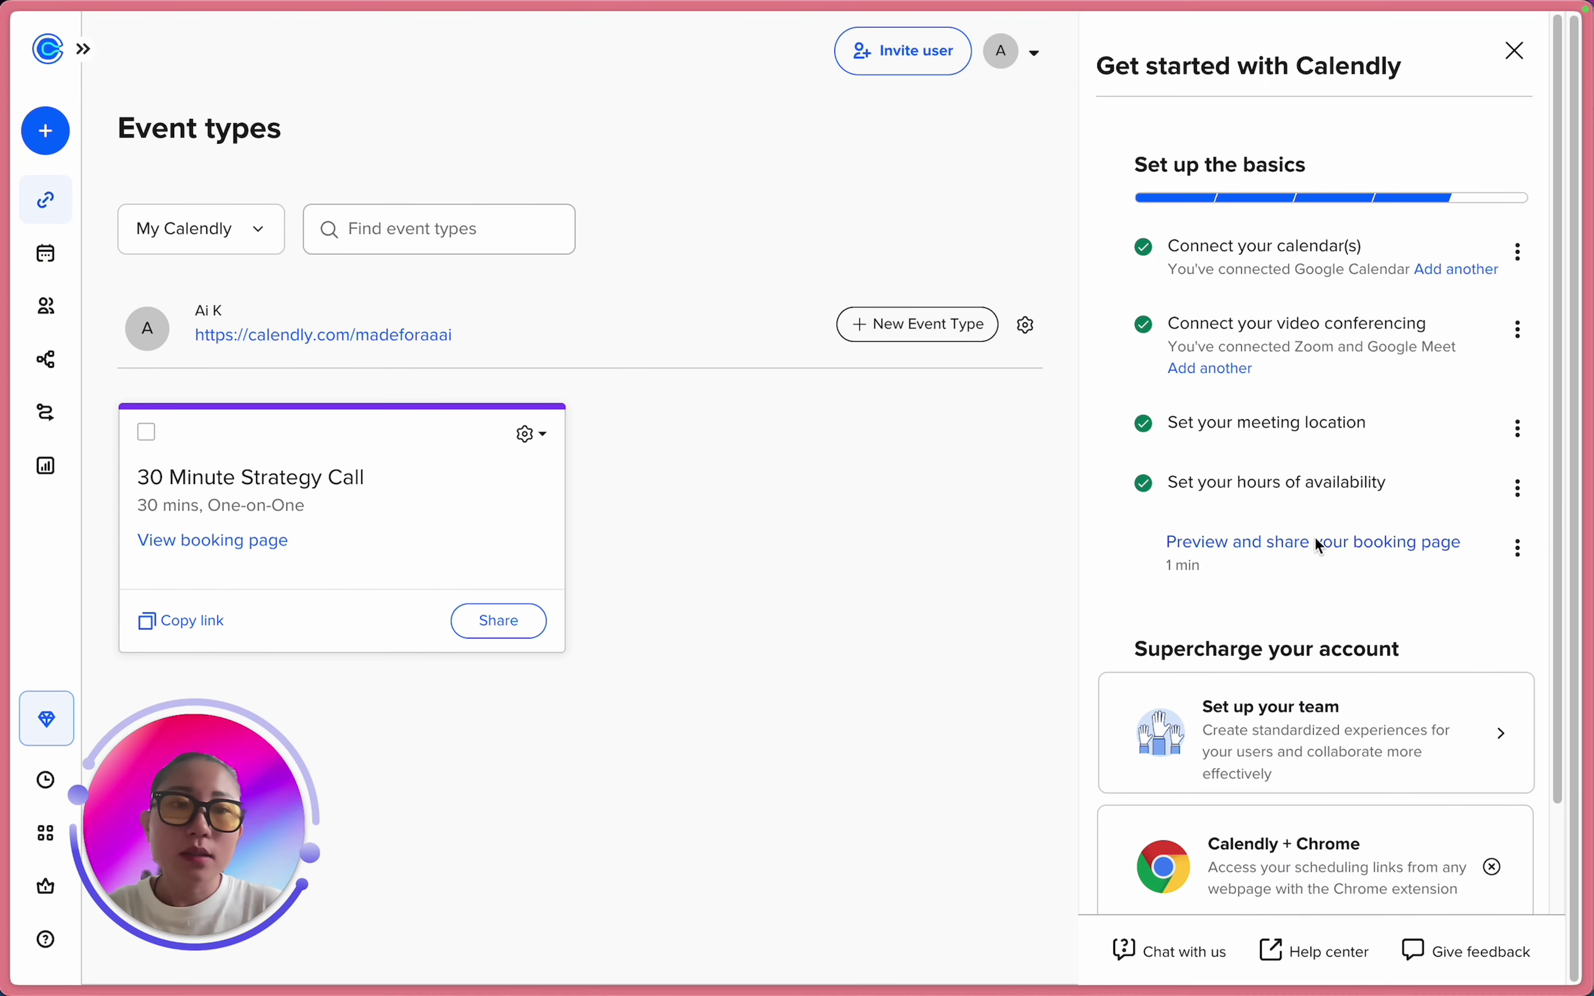
{"action": "left_click", "coordinate": [1369, 558]}
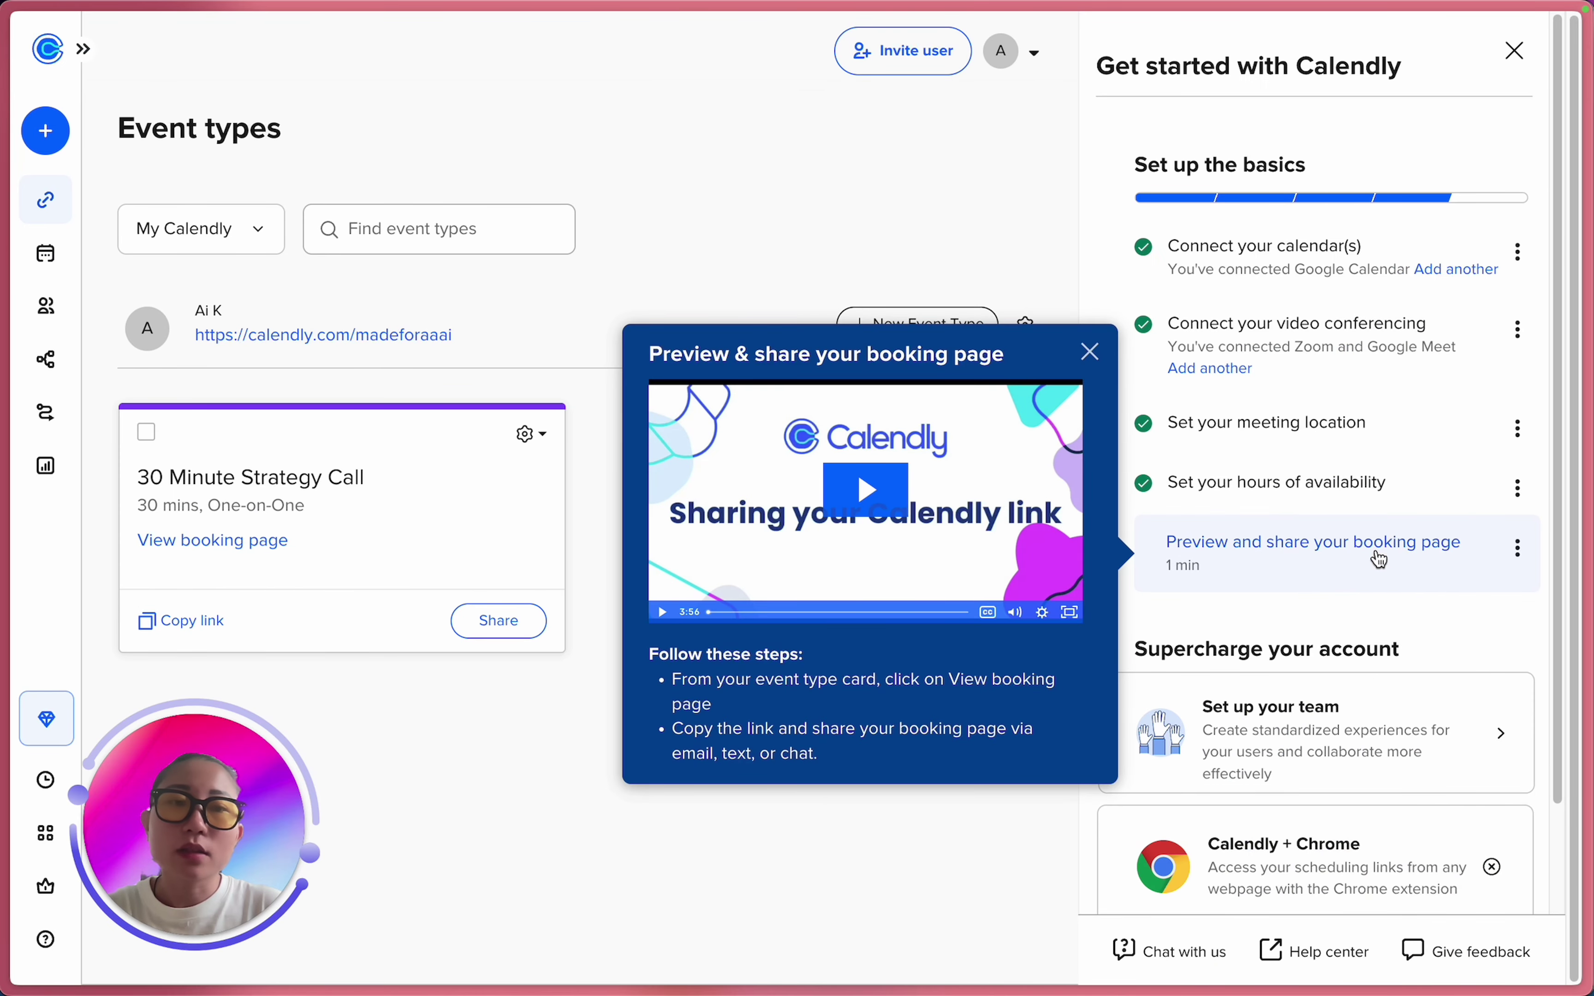
{"action": "left_click", "coordinate": [1514, 50]}
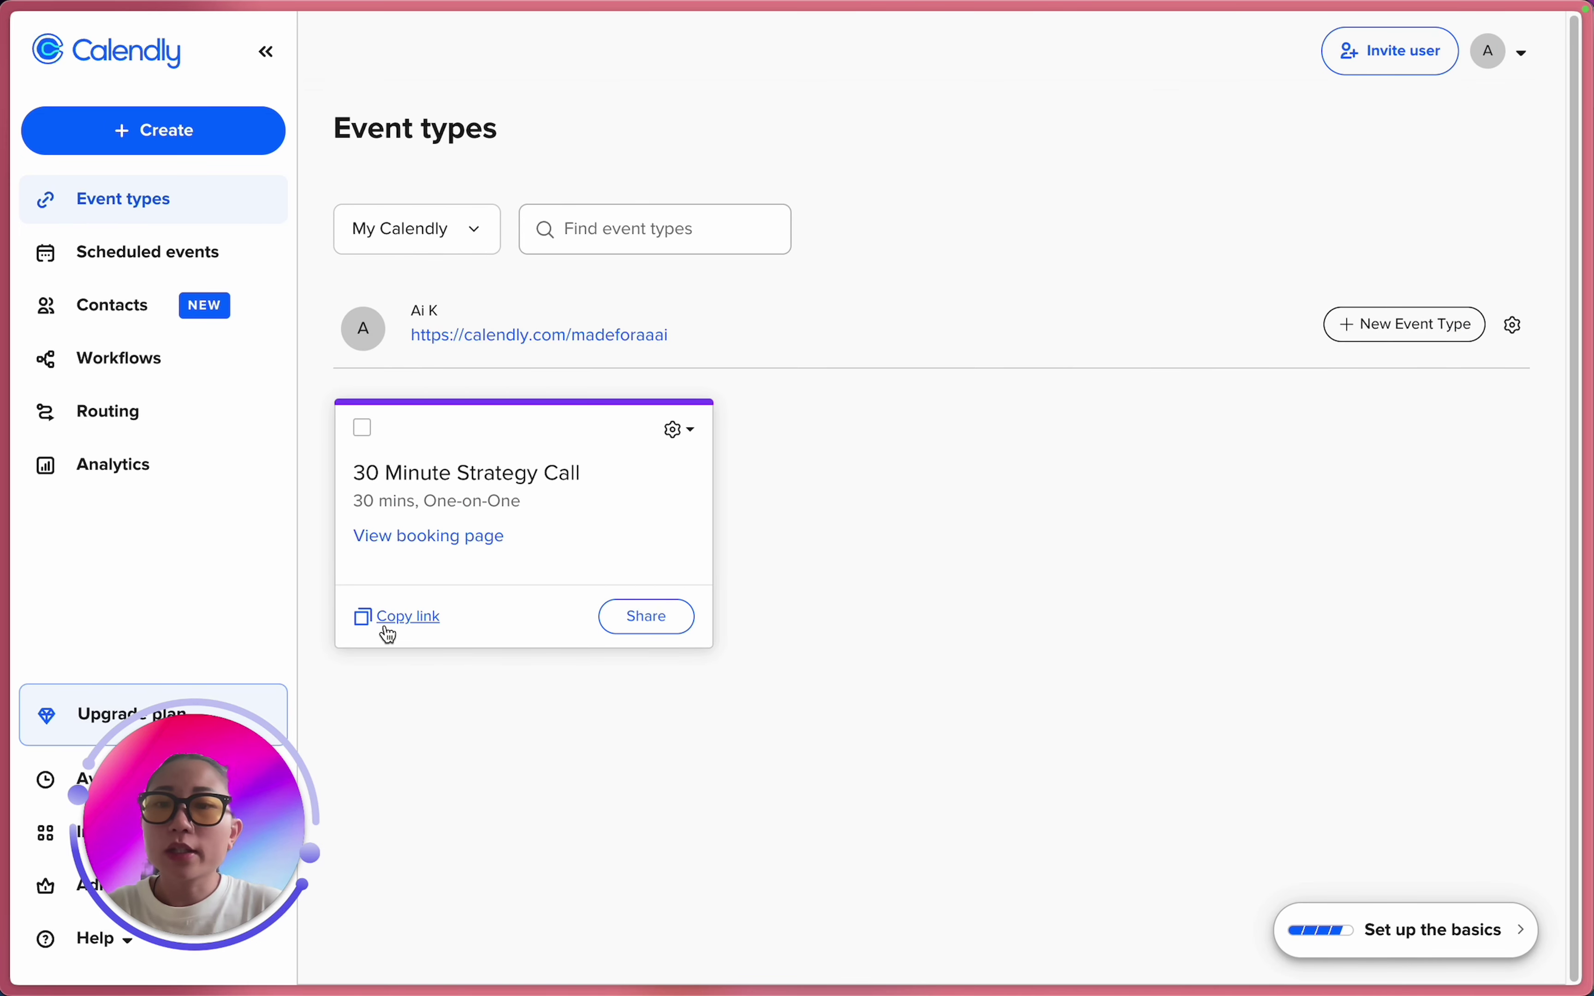
Copy the 30 Minute Strategy Call's booking link, open it in a new tab, and check the dates July 18 and 19.
{"action": "left_click", "coordinate": [423, 619]}
{"action": "mouse_move", "coordinate": [6, 411]}
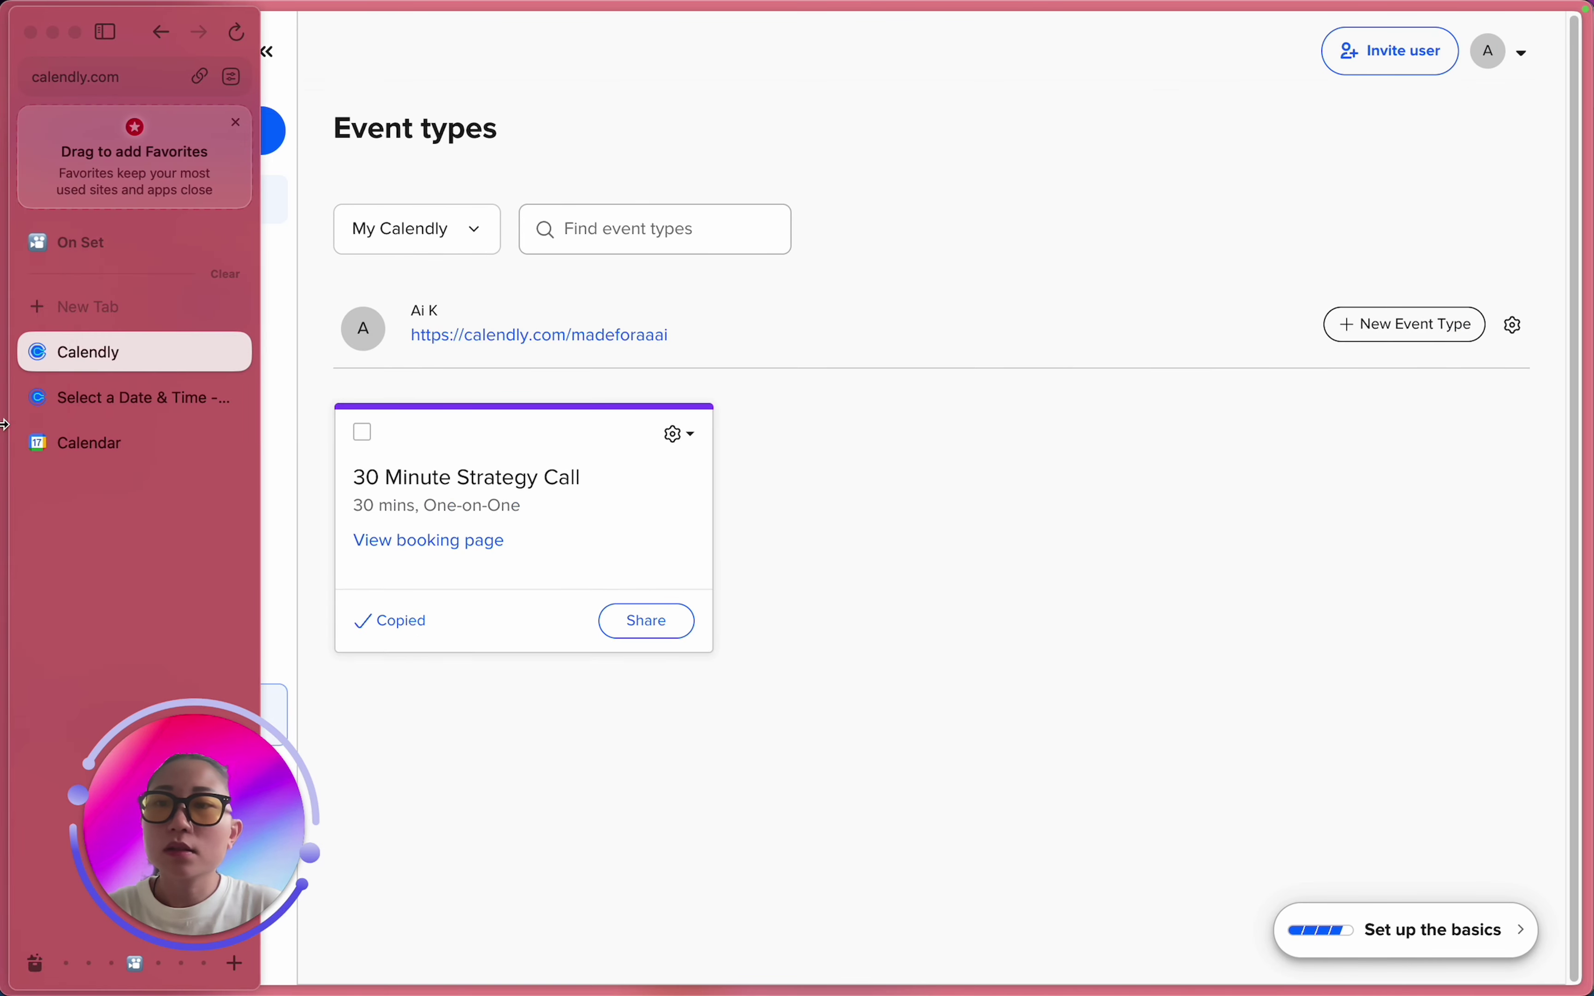
{"action": "left_click", "coordinate": [85, 397]}
{"action": "key", "text": "super+t"}
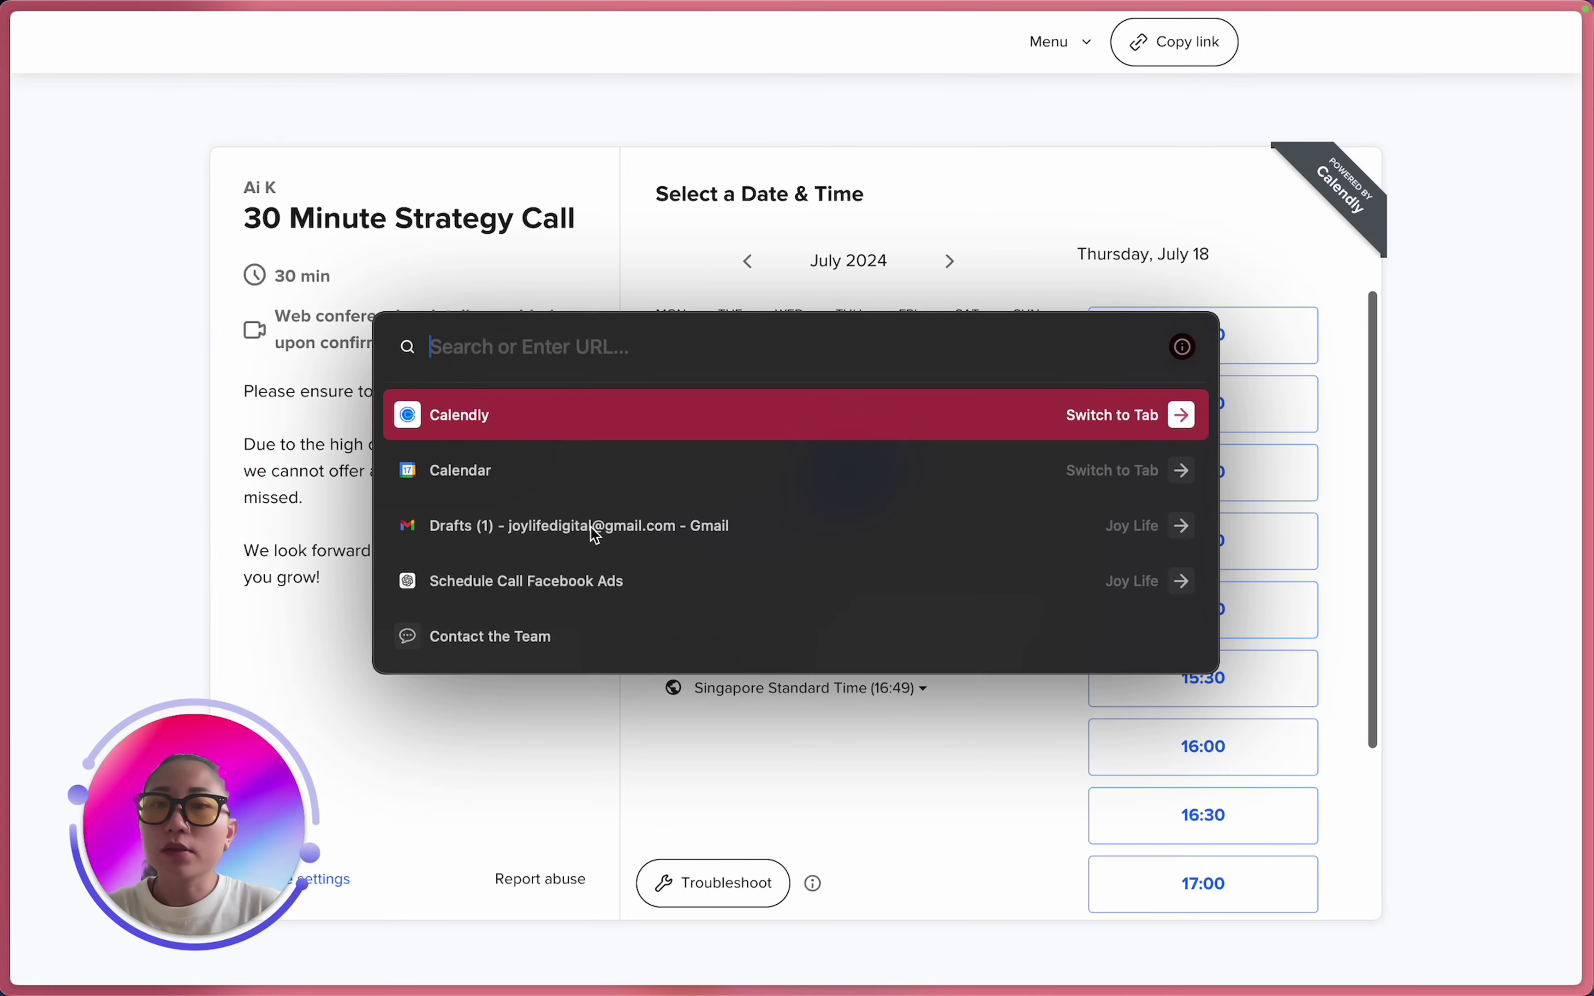
{"action": "type", "text": "https://calendly.com/madeforaaai/30-strategy"}
{"action": "key", "text": "Return"}
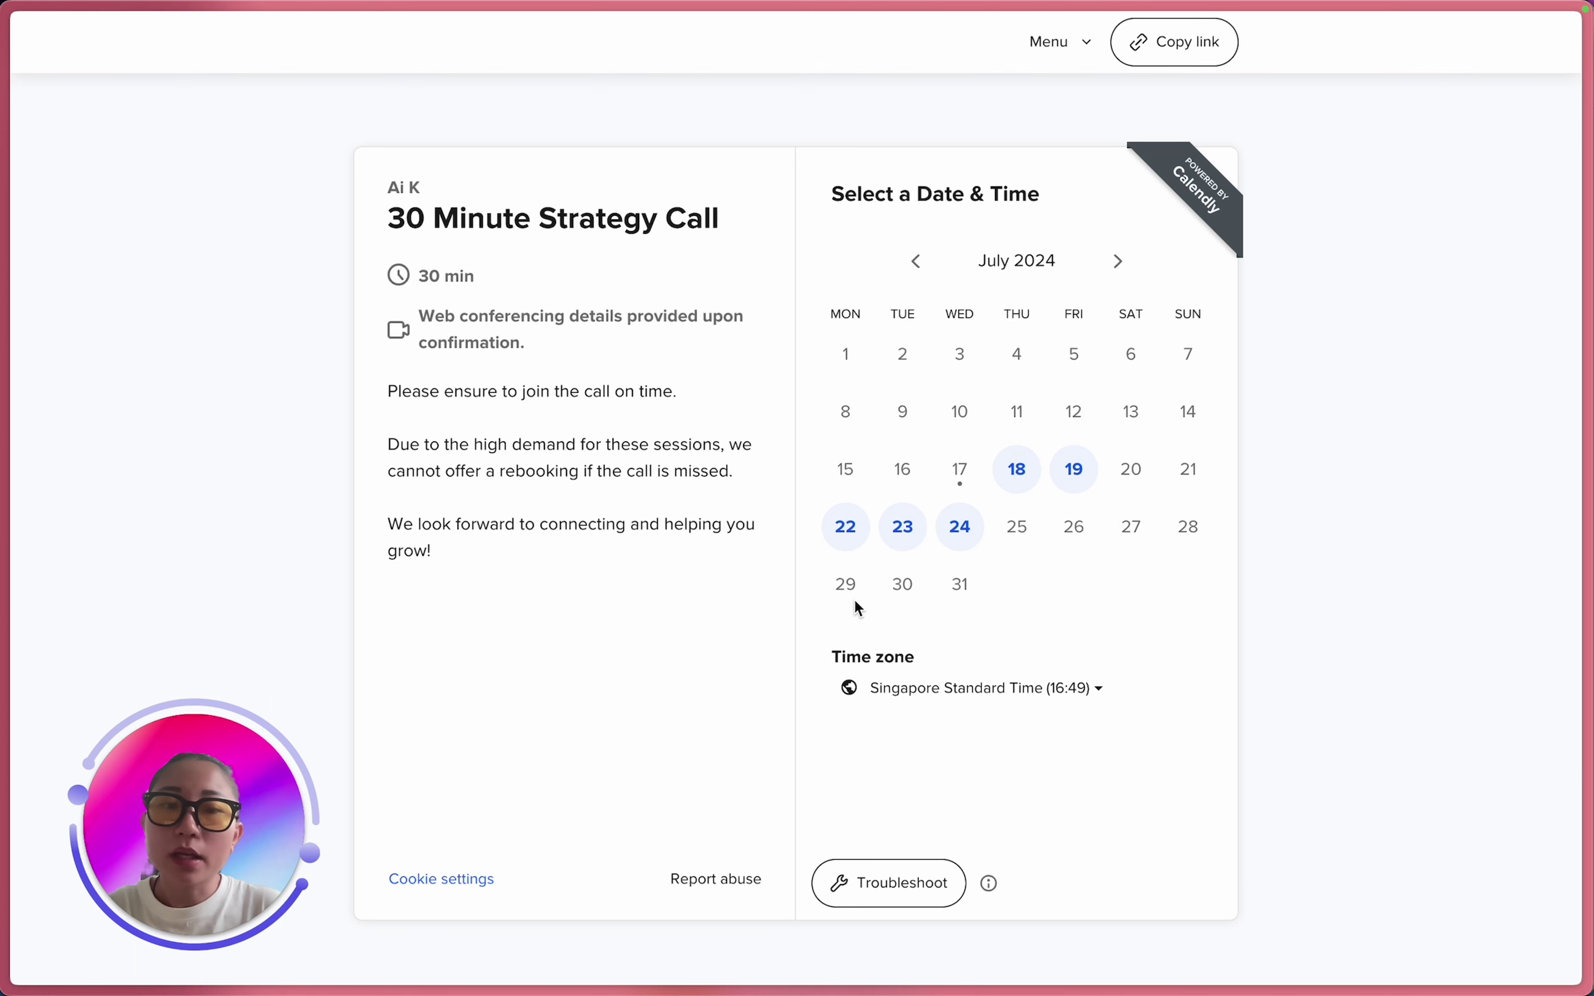
{"action": "left_click", "coordinate": [1015, 476]}
{"action": "left_click", "coordinate": [908, 469]}
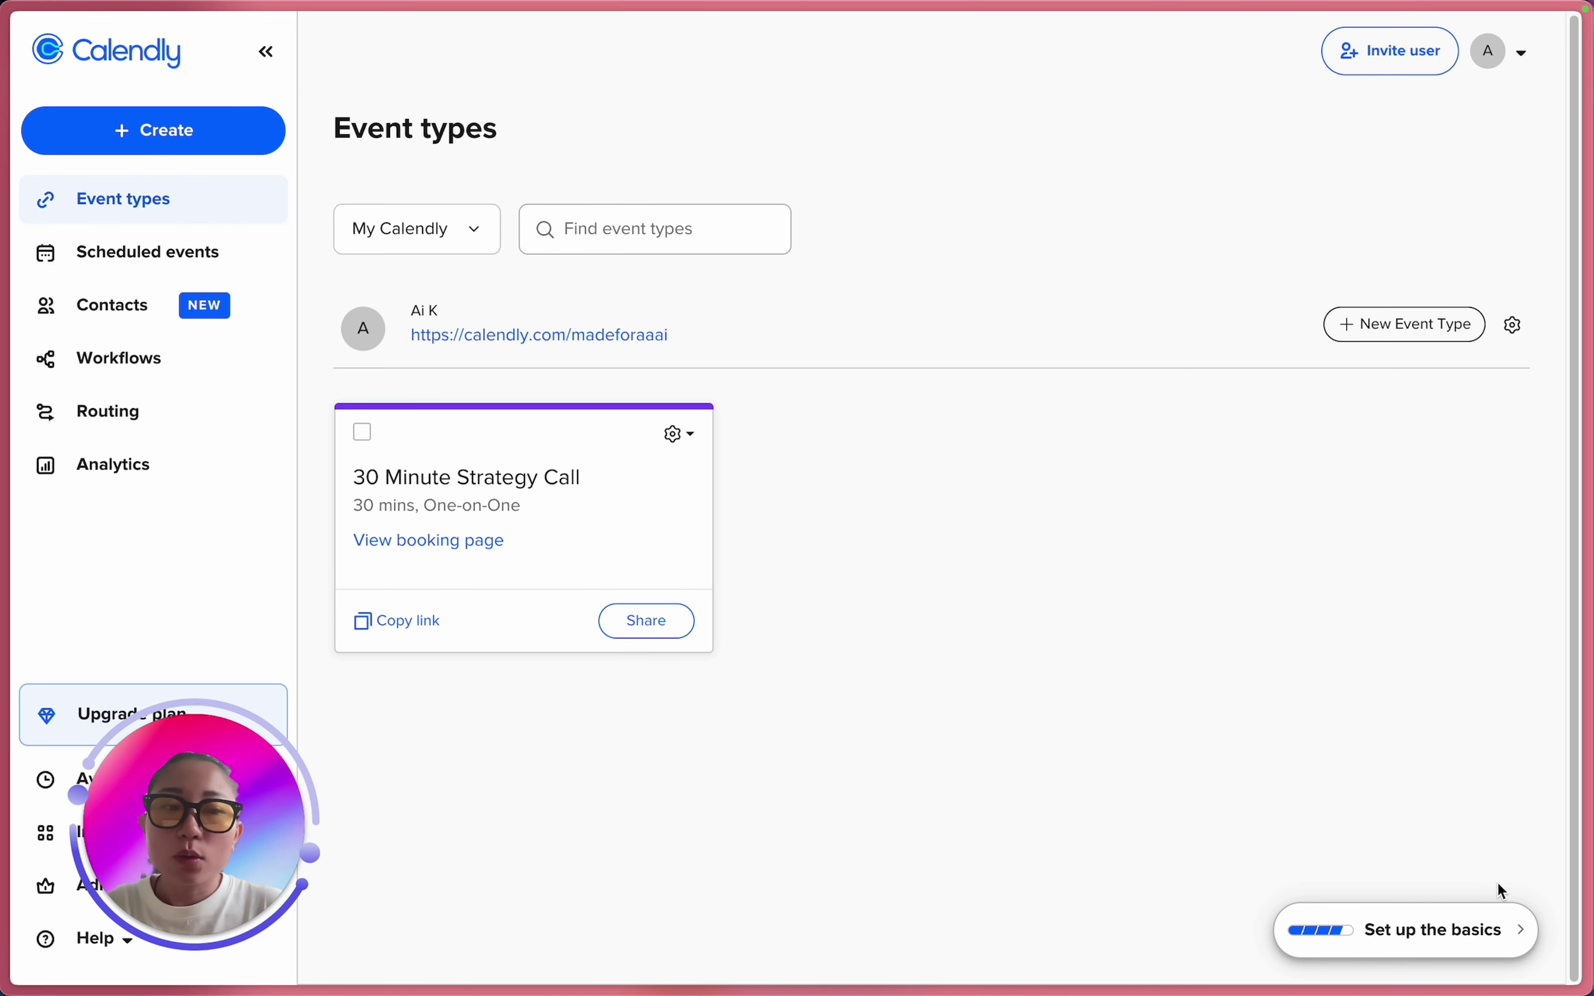
Open the Calendly + Chrome suggestion from the setup checklist and install the Calendly extension from the Chrome Web Store.
{"action": "left_click", "coordinate": [1435, 942]}
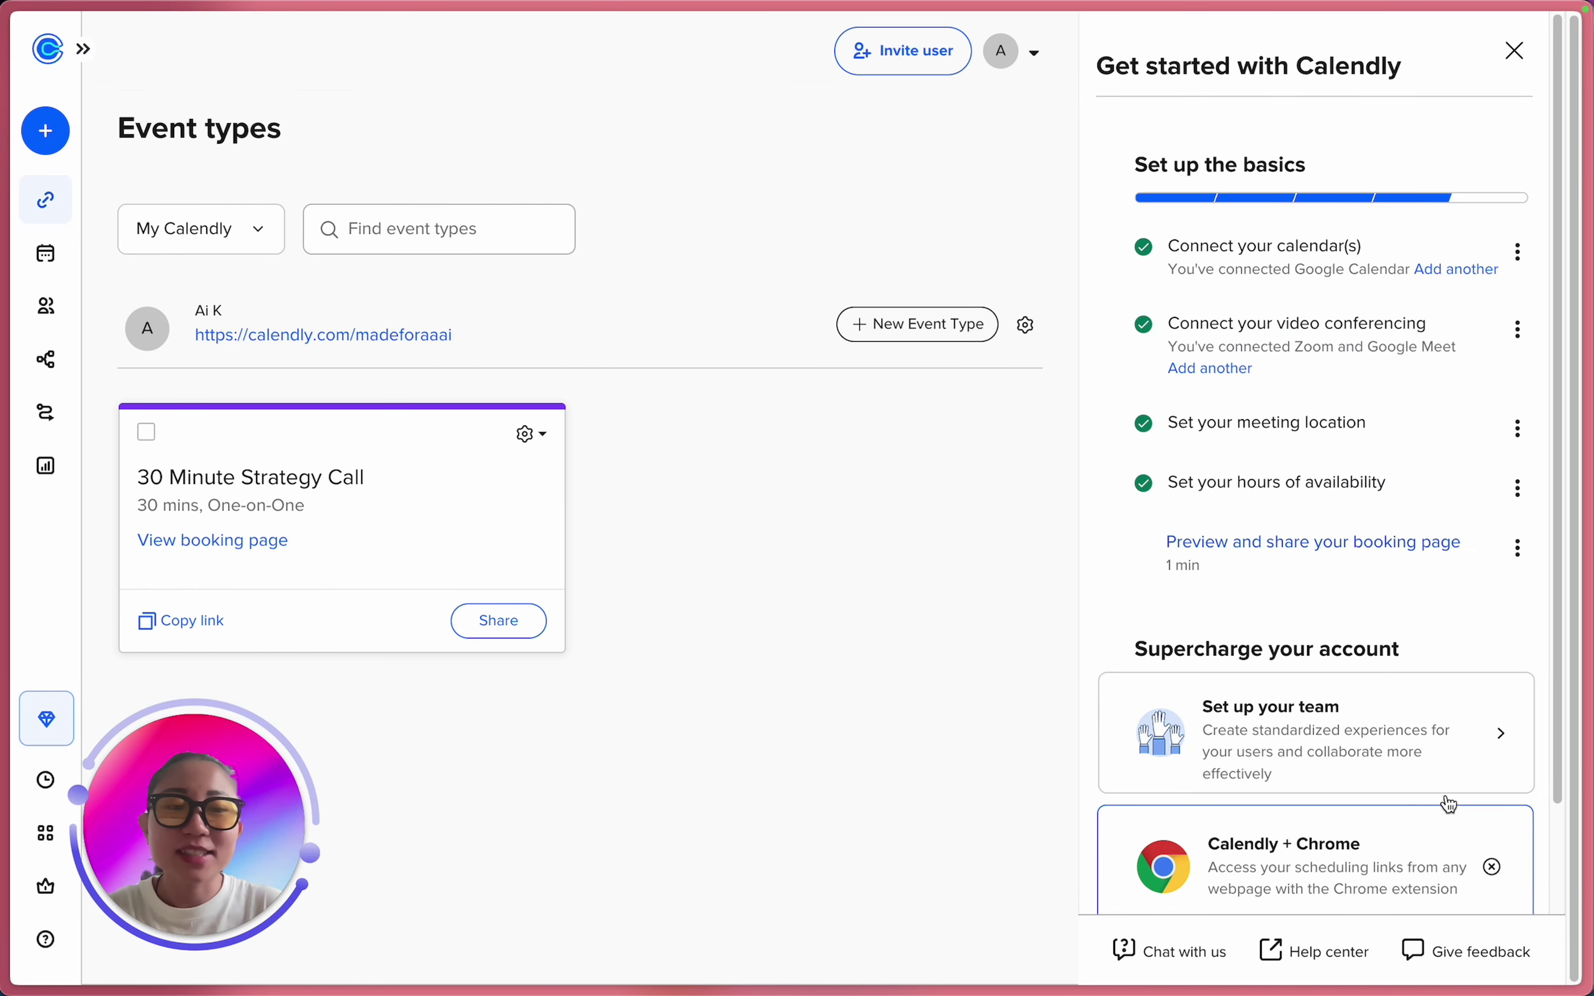
{"action": "scroll", "coordinate": [1402, 764], "scroll_direction": "down", "scroll_amount": 3}
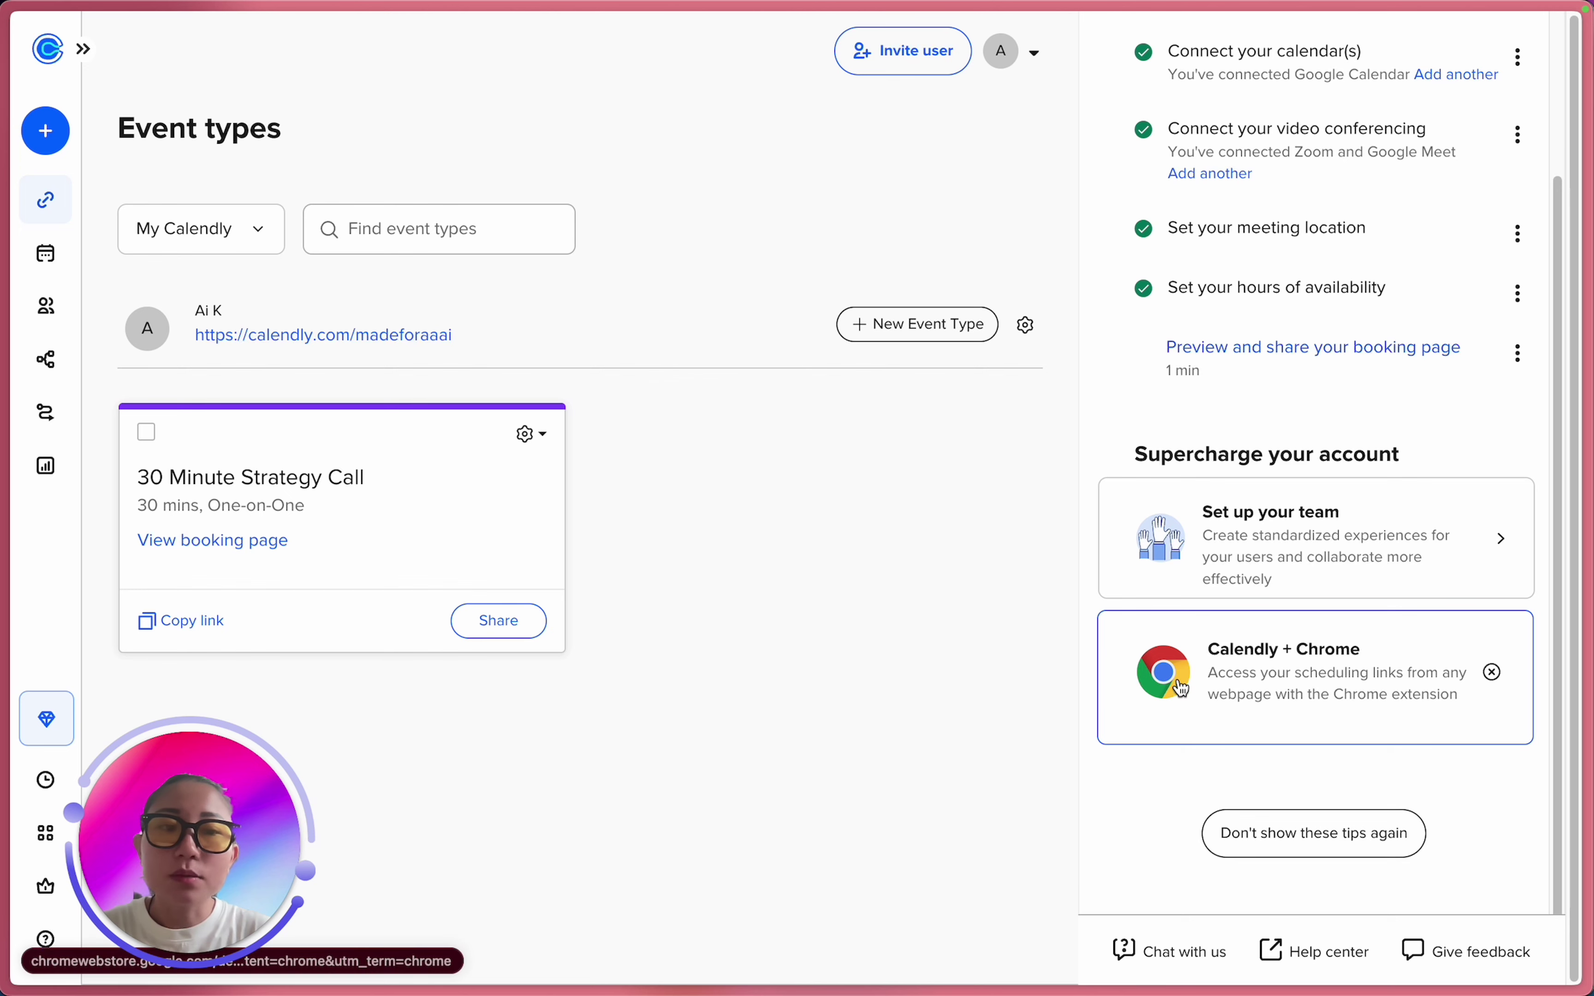
{"action": "left_click", "coordinate": [1243, 696]}
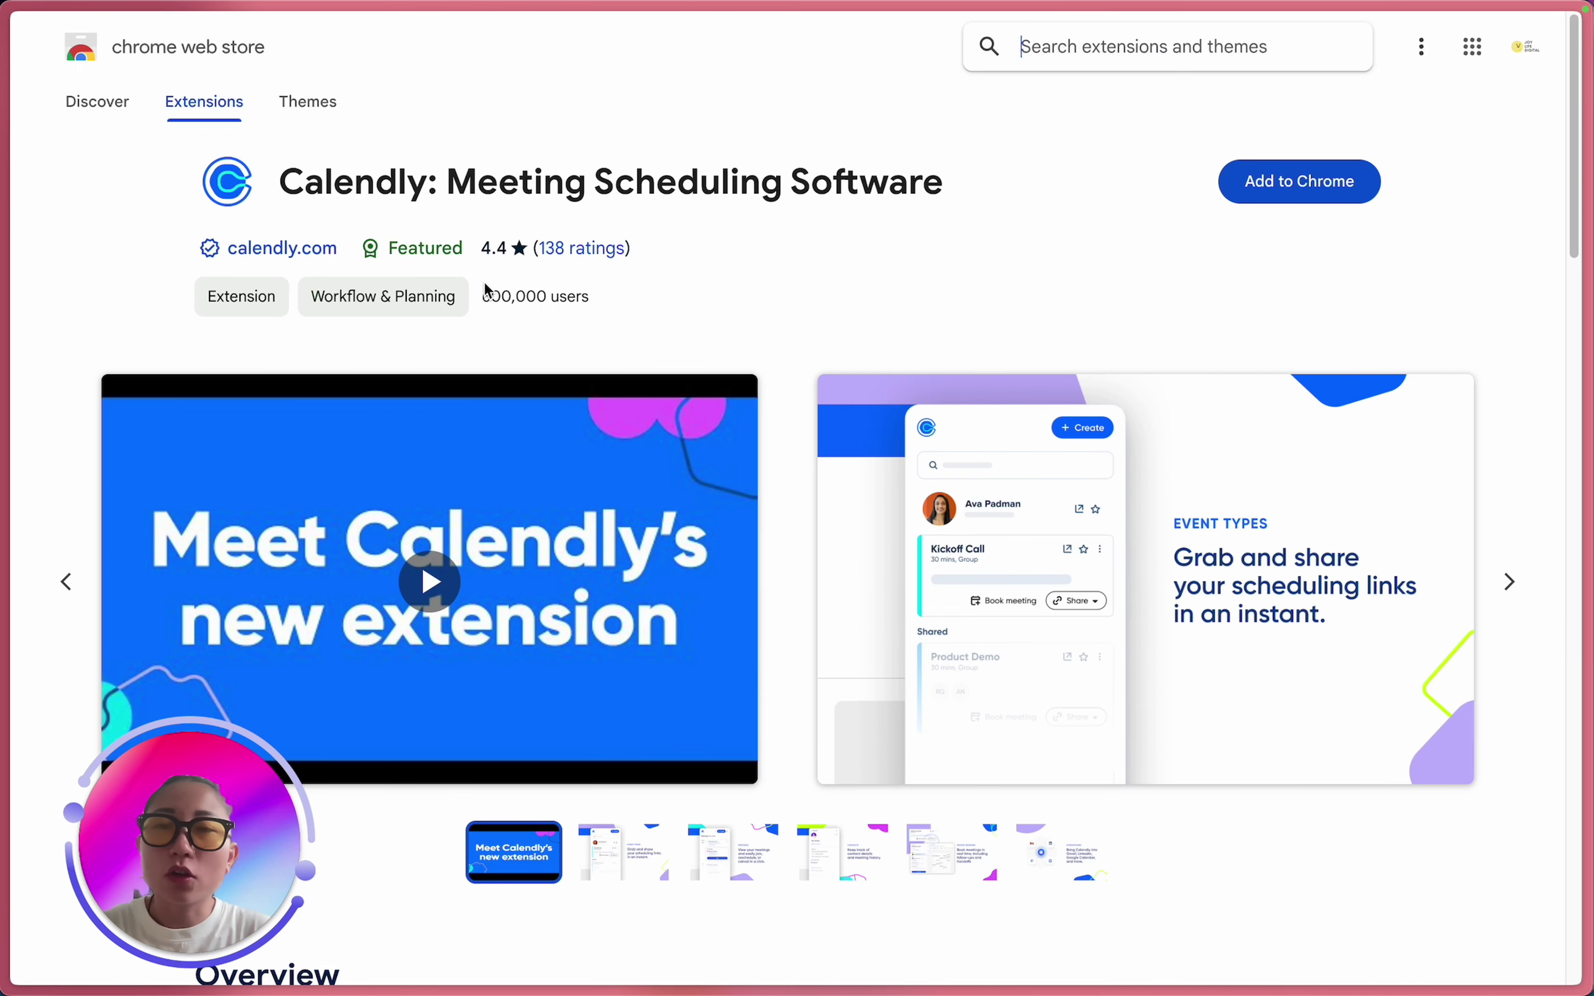
{"action": "left_click", "coordinate": [1155, 320]}
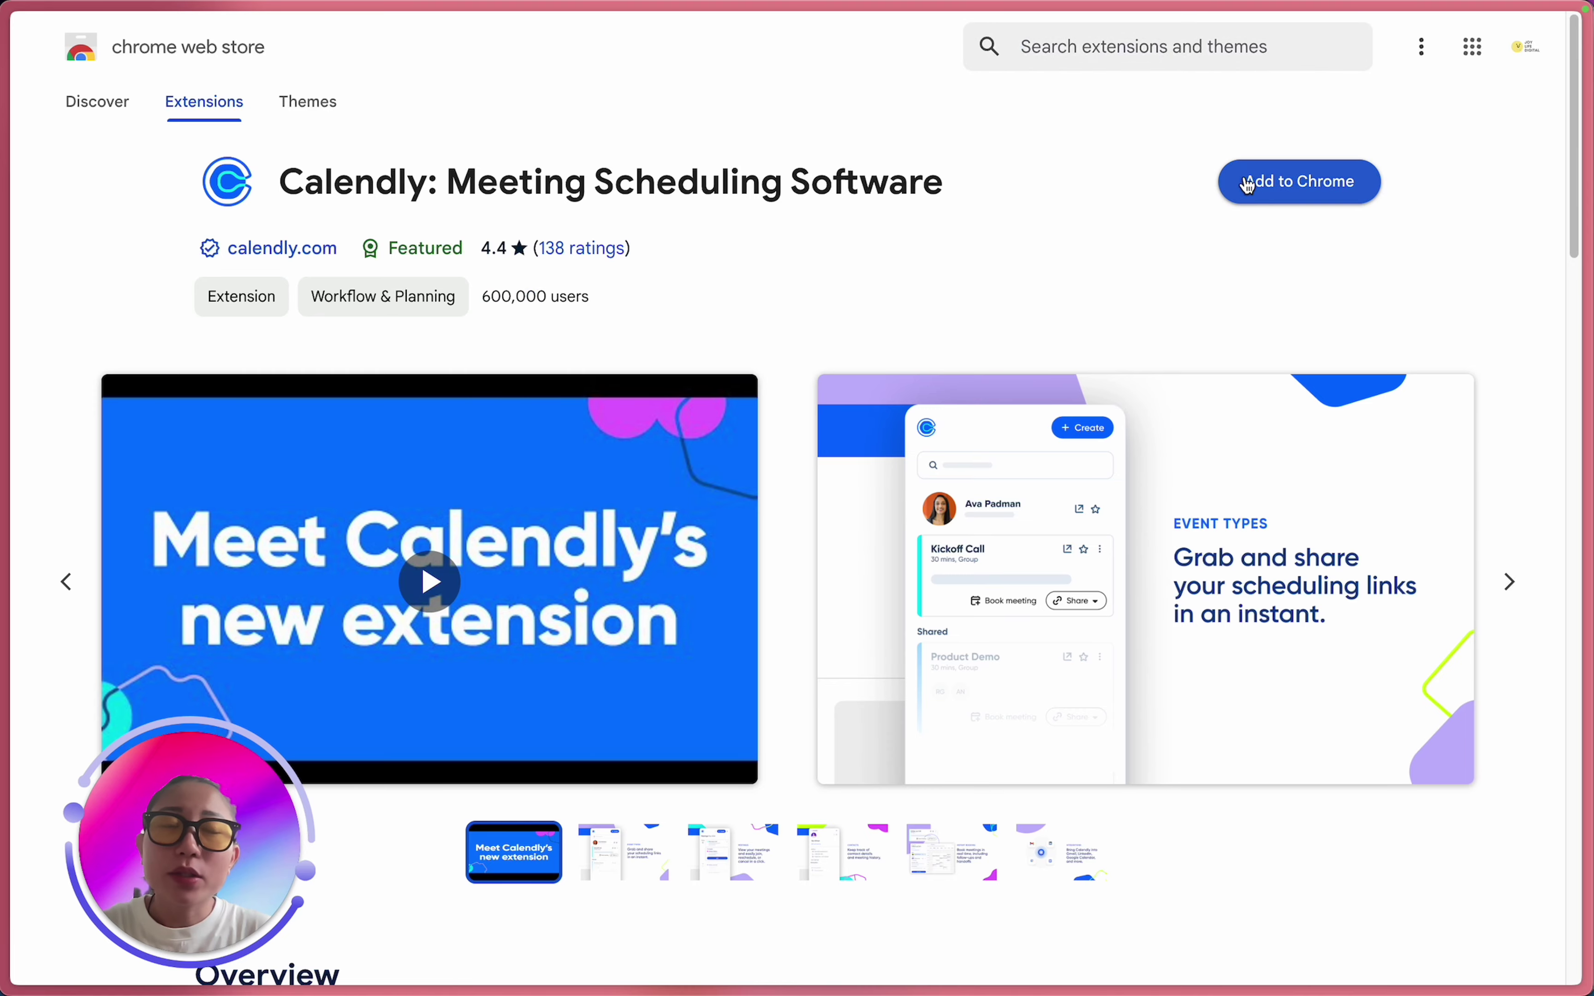
{"action": "left_click", "coordinate": [1276, 183]}
{"action": "left_click", "coordinate": [946, 622]}
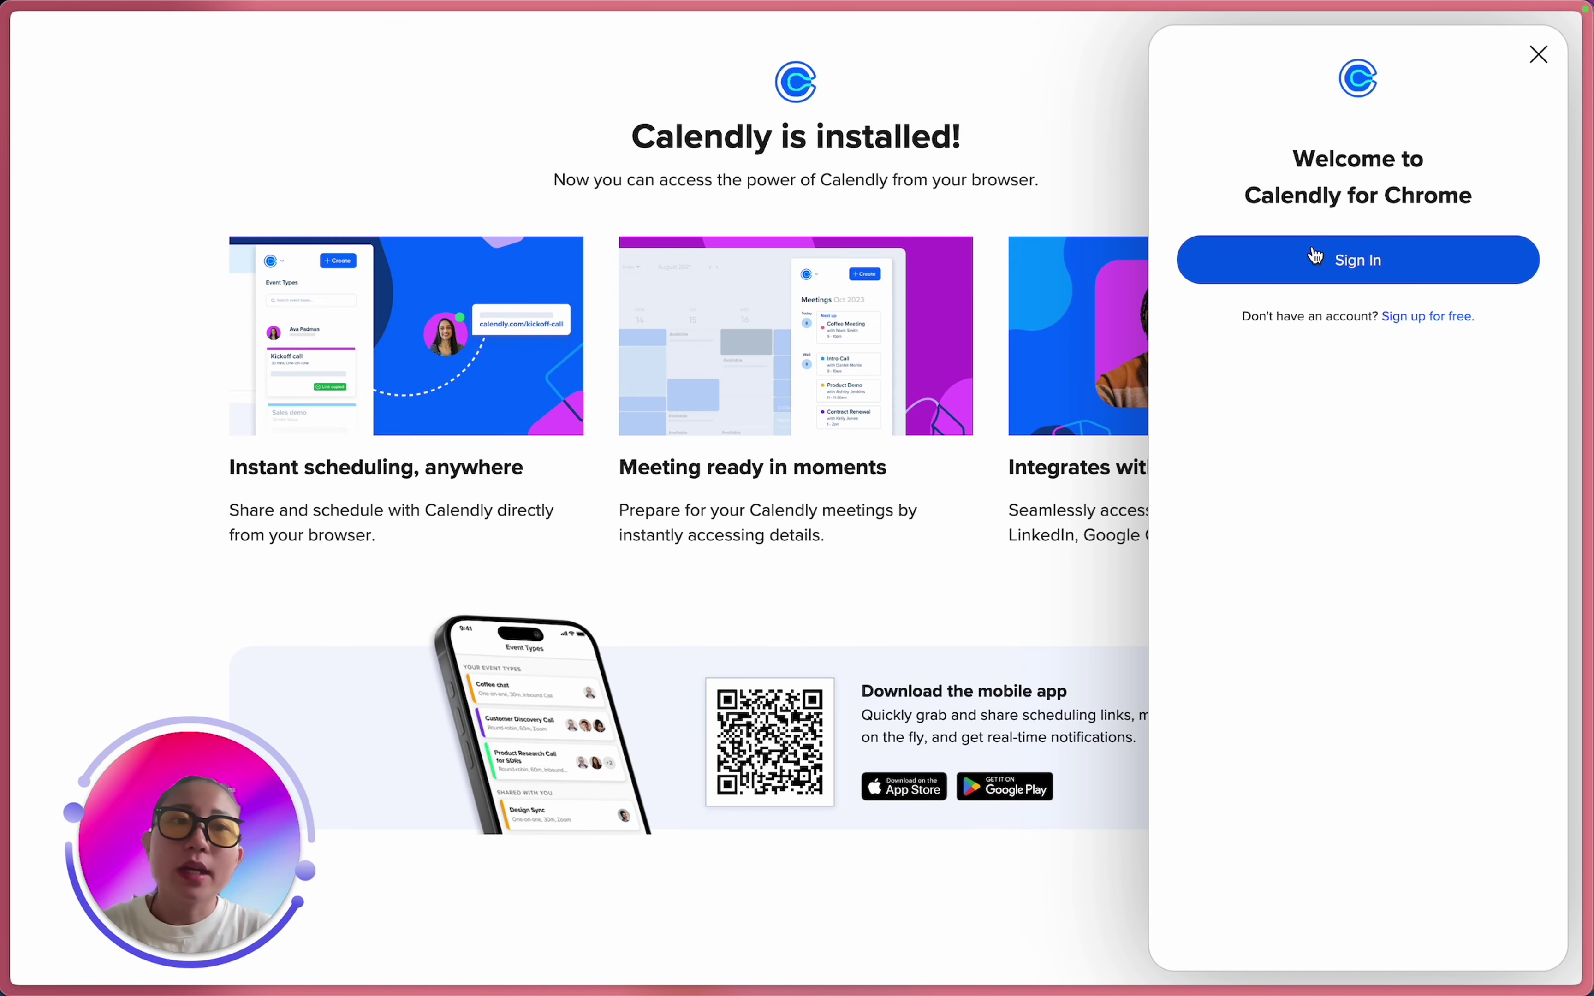
Sign in to Calendly for Chrome and show the shareable event types in the extension alongside Google Calendar.
{"action": "left_click", "coordinate": [1361, 262]}
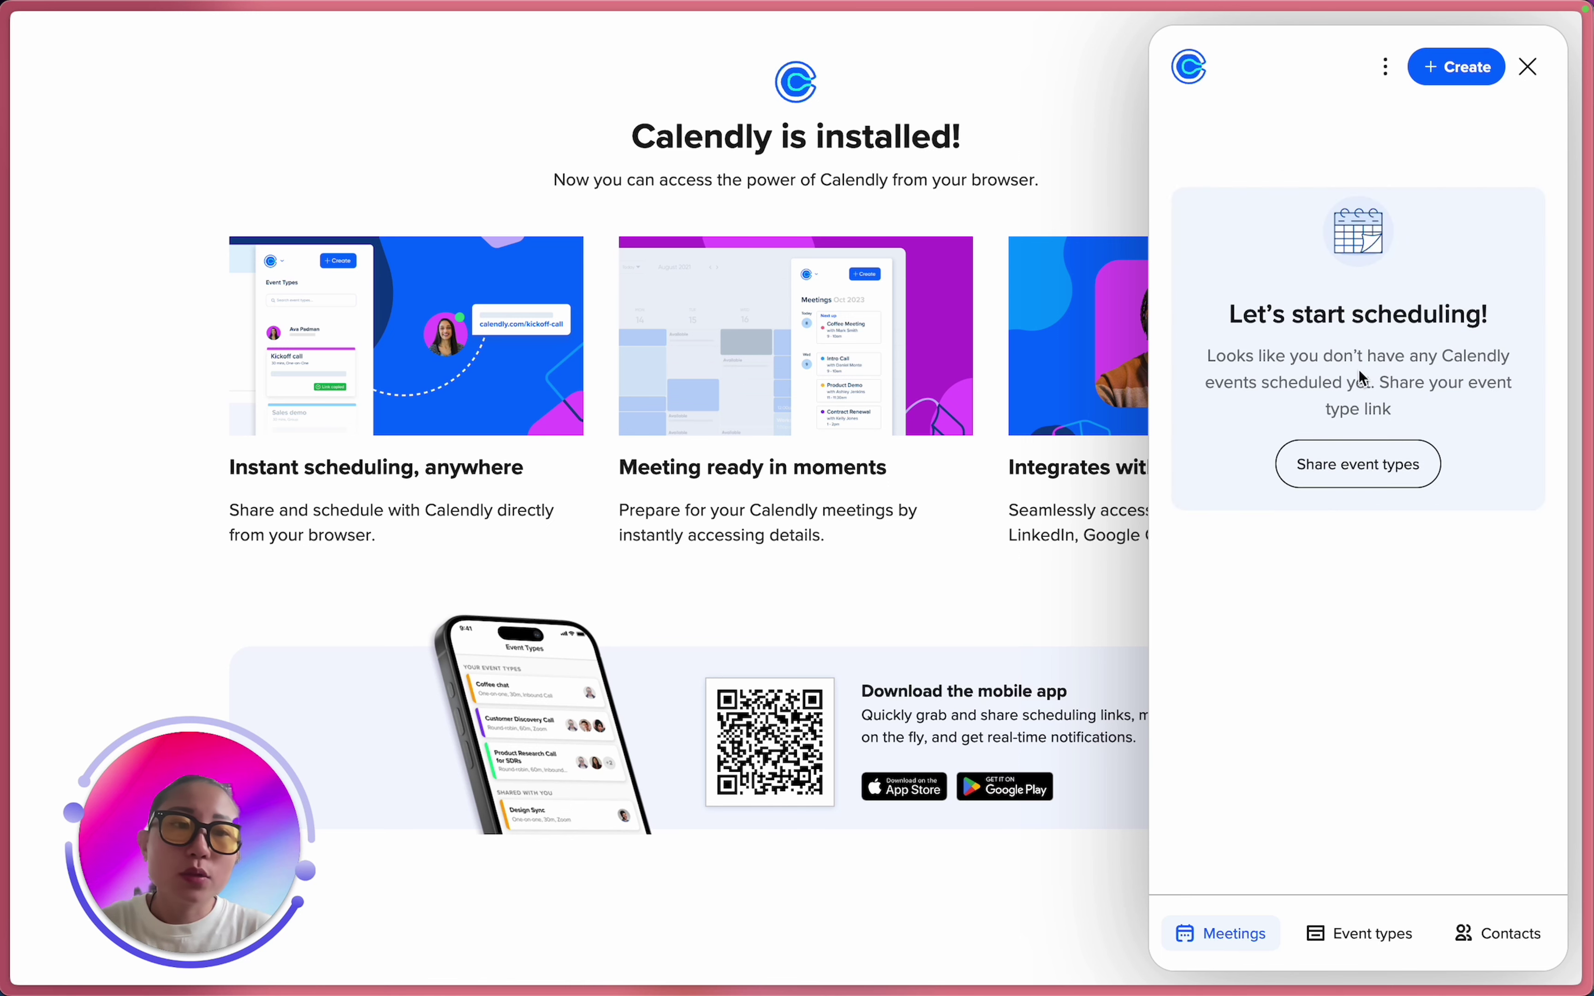
{"action": "left_click", "coordinate": [1408, 478]}
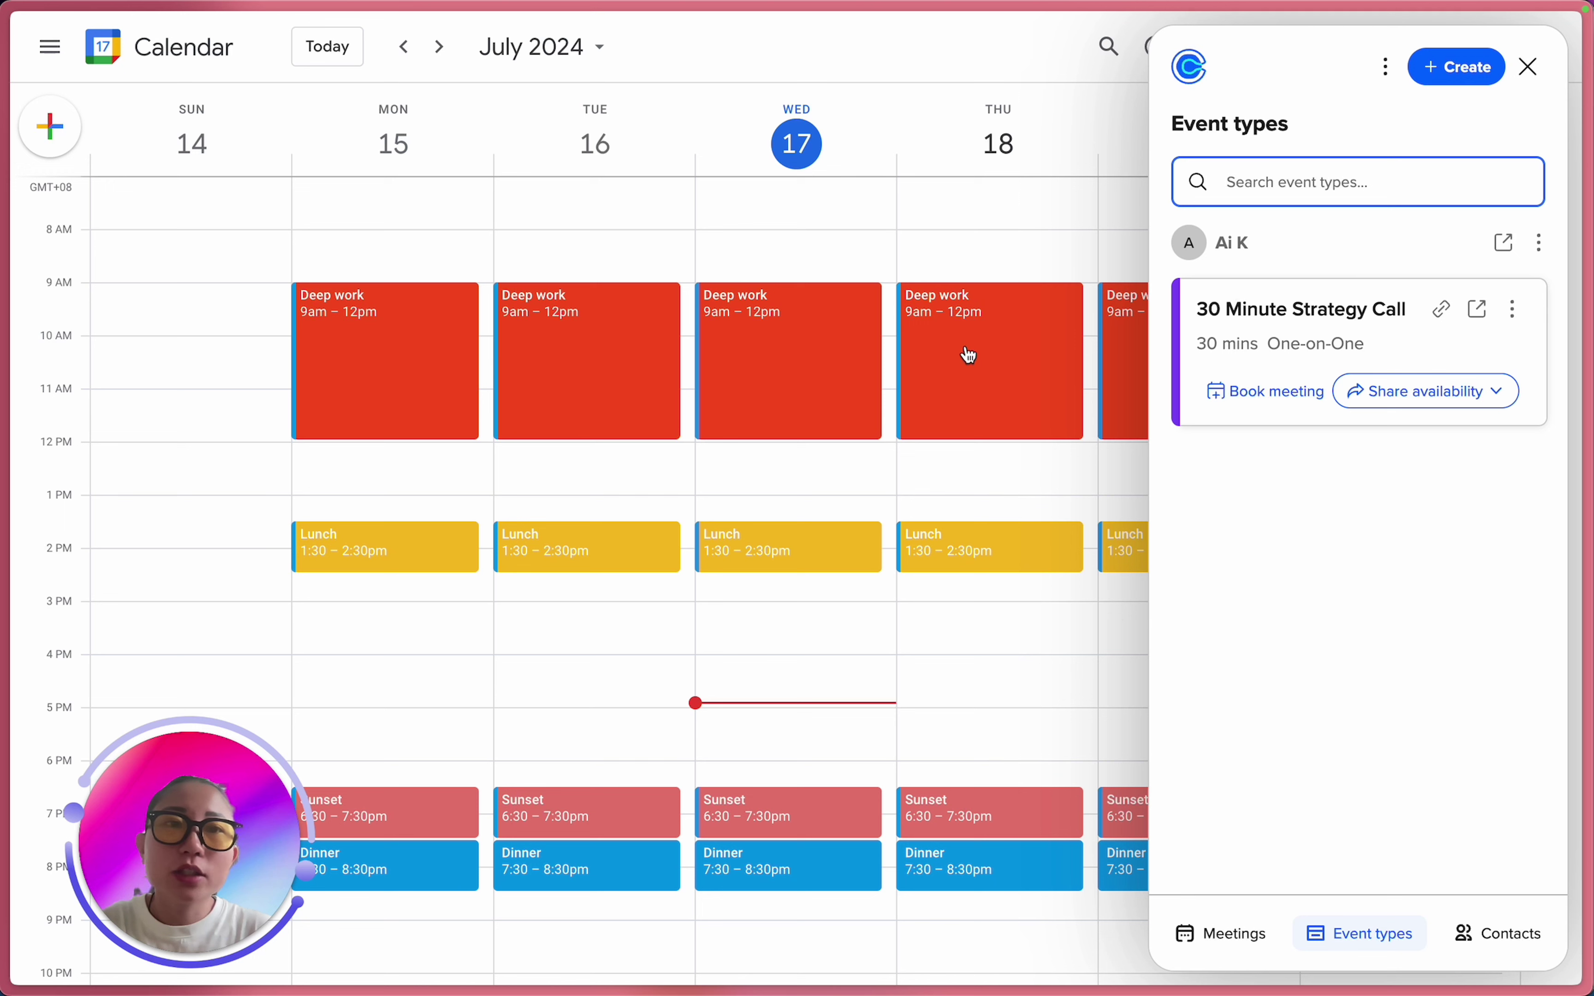
{"action": "left_click", "coordinate": [1257, 511]}
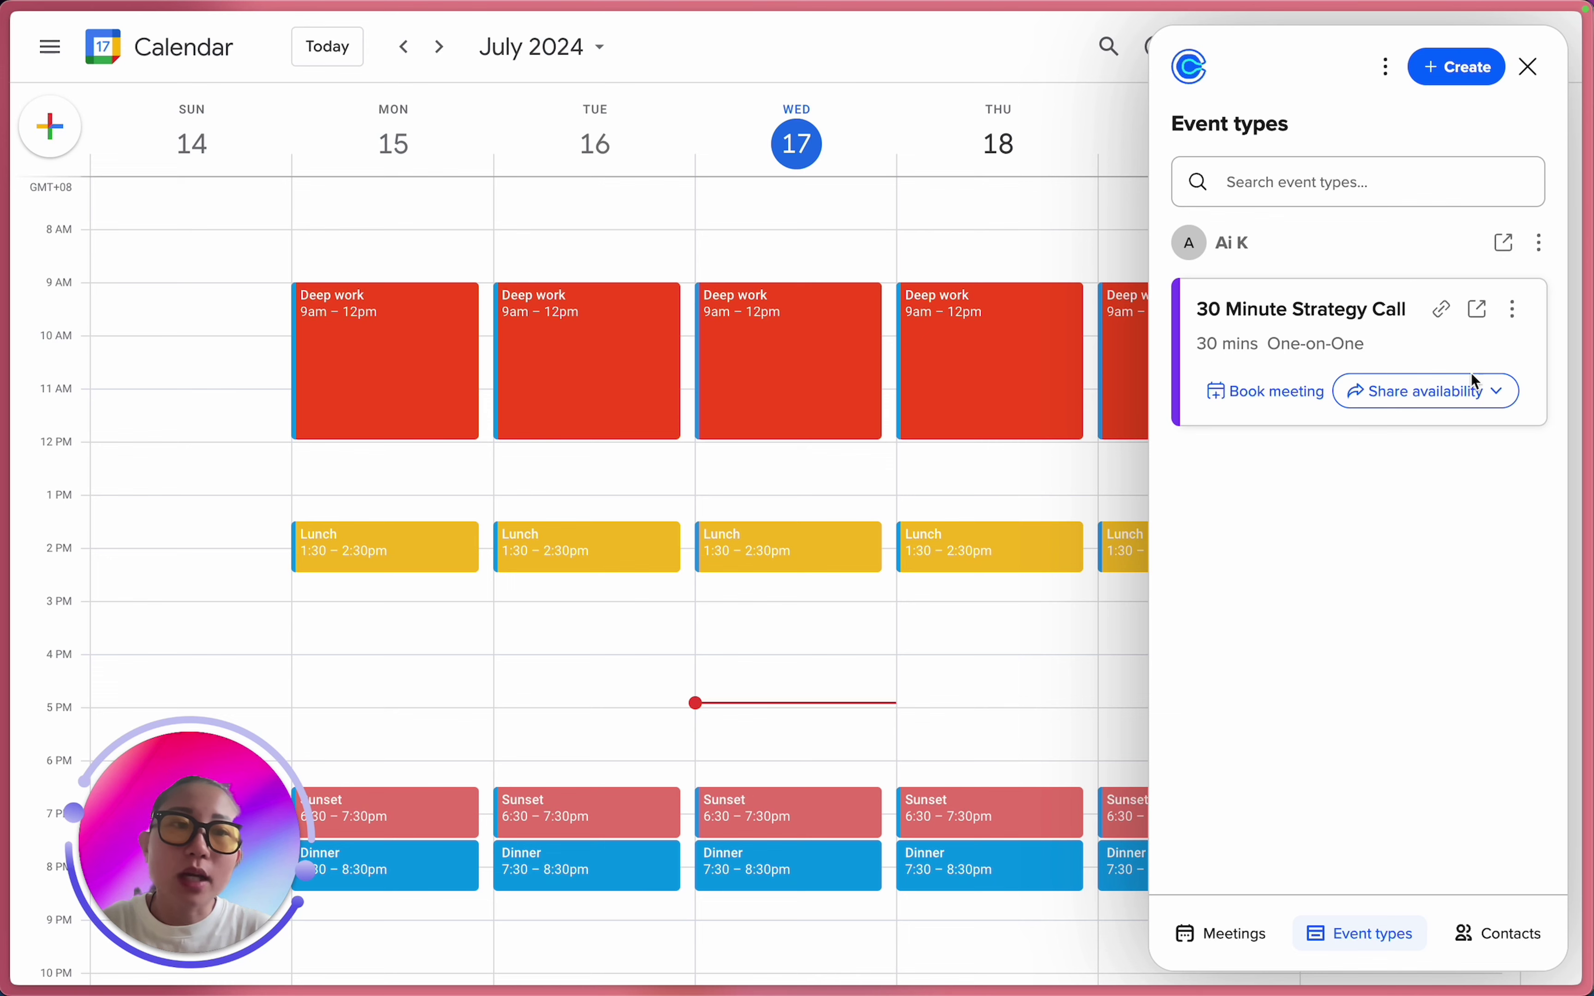
Open the extension's meeting booking form for the 30 Minute Strategy Call, review its details and contact fields, and close it.
{"action": "left_click", "coordinate": [1250, 409]}
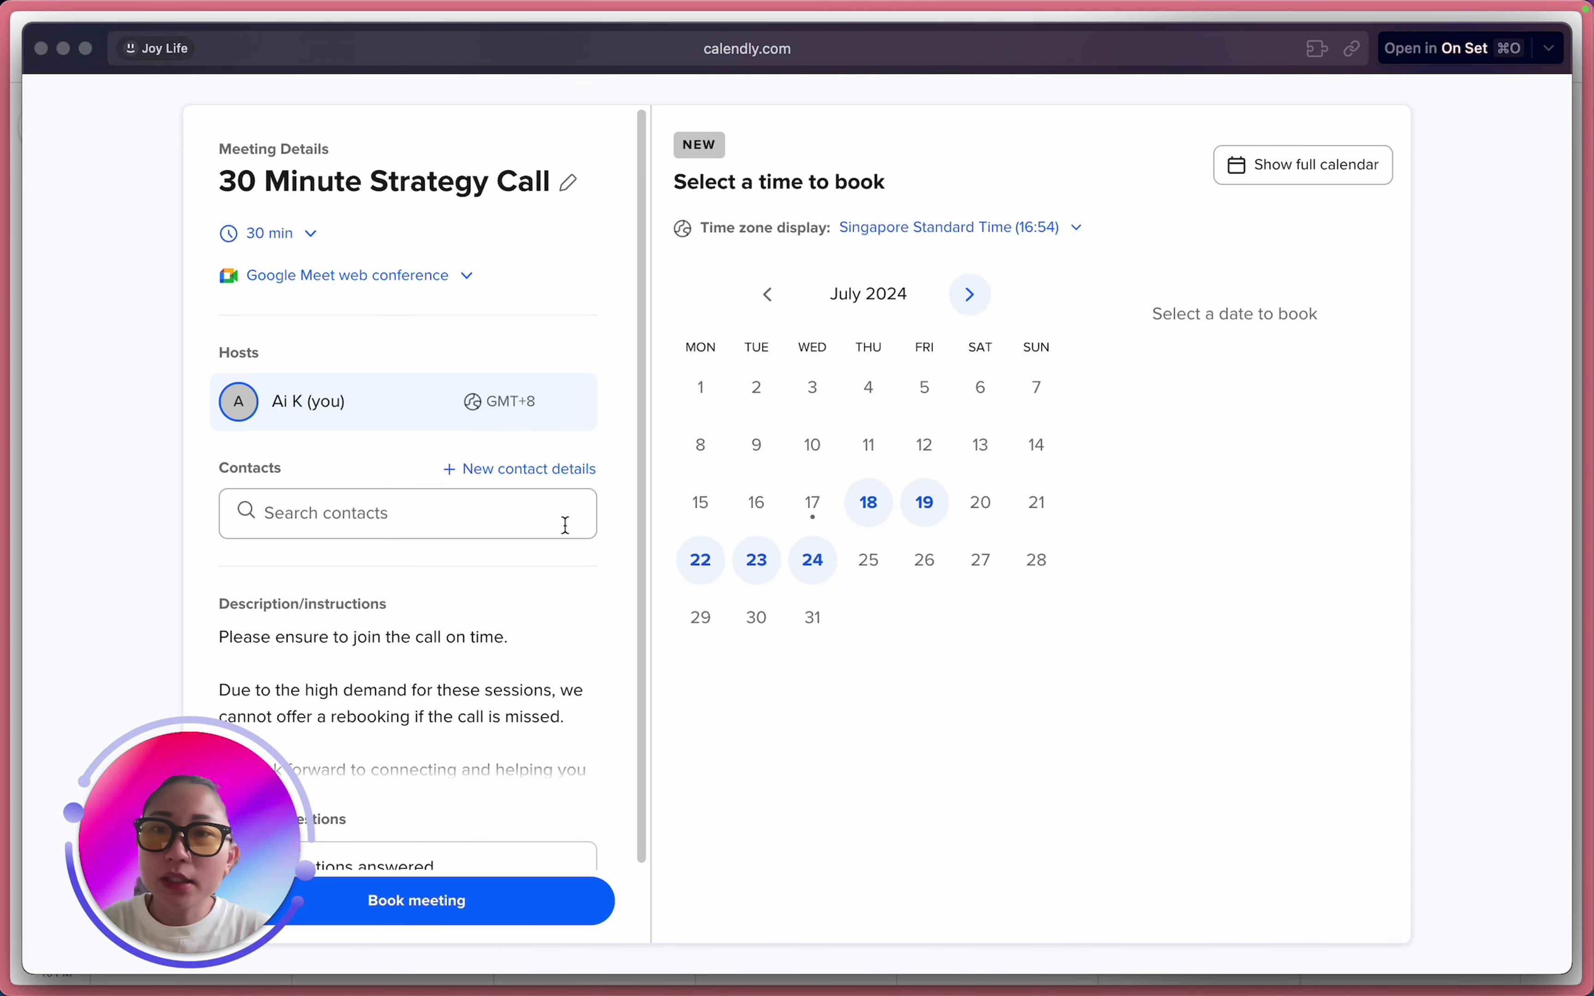
{"action": "scroll", "coordinate": [565, 525], "scroll_direction": "down", "scroll_amount": 2}
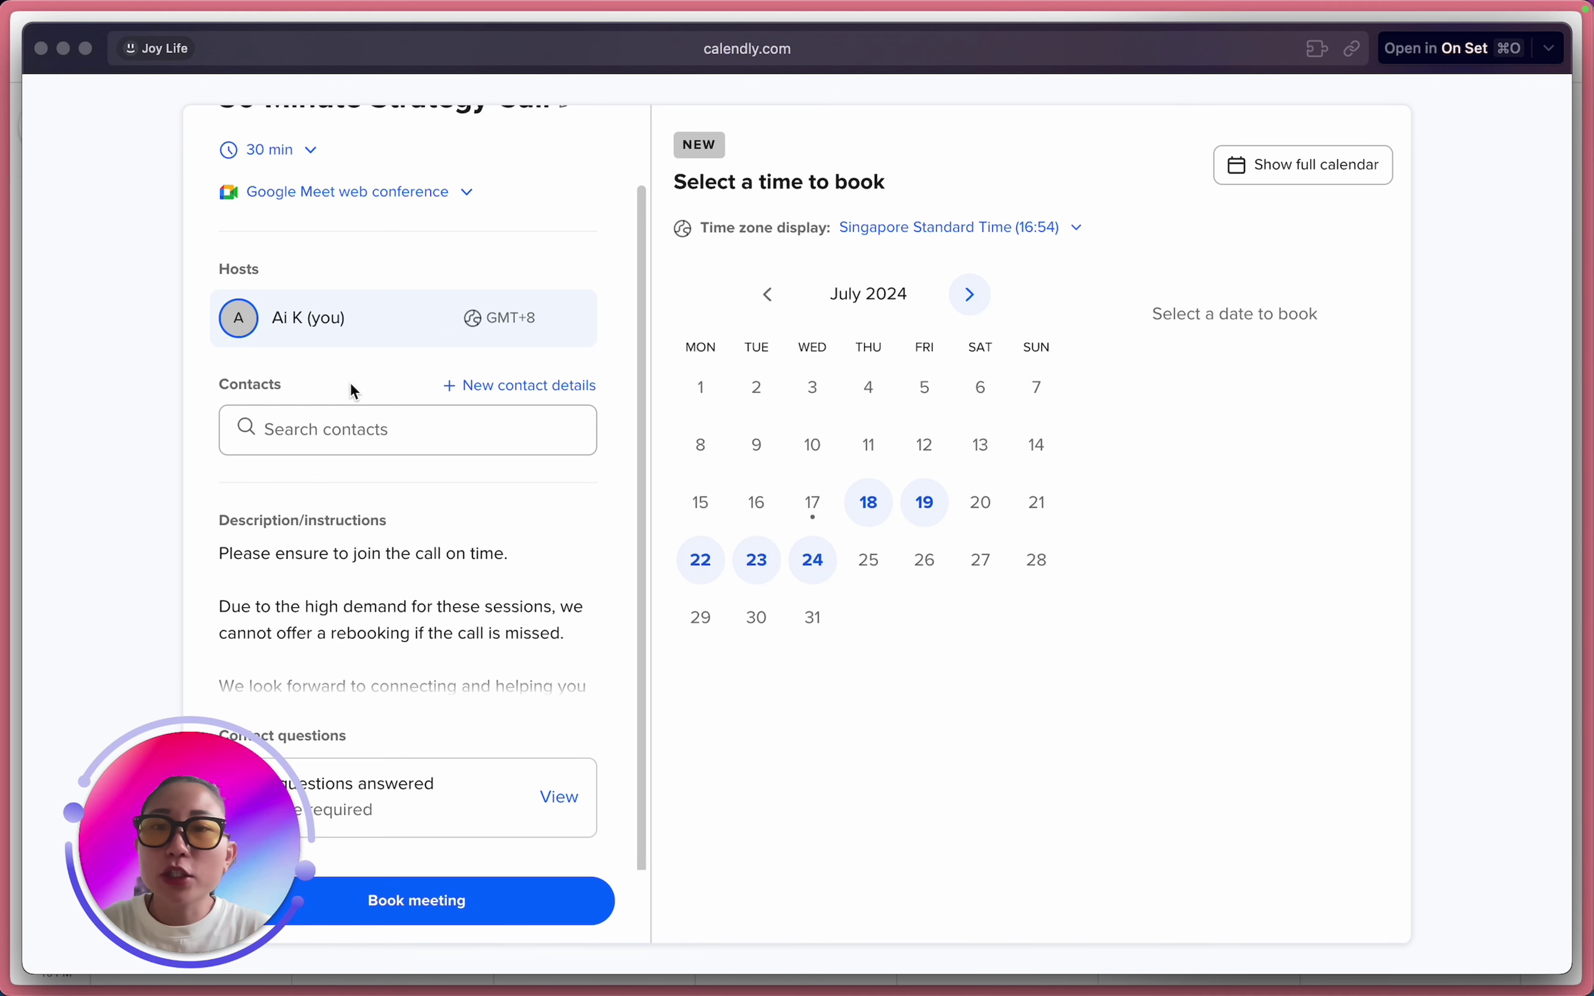
{"action": "left_click", "coordinate": [41, 50]}
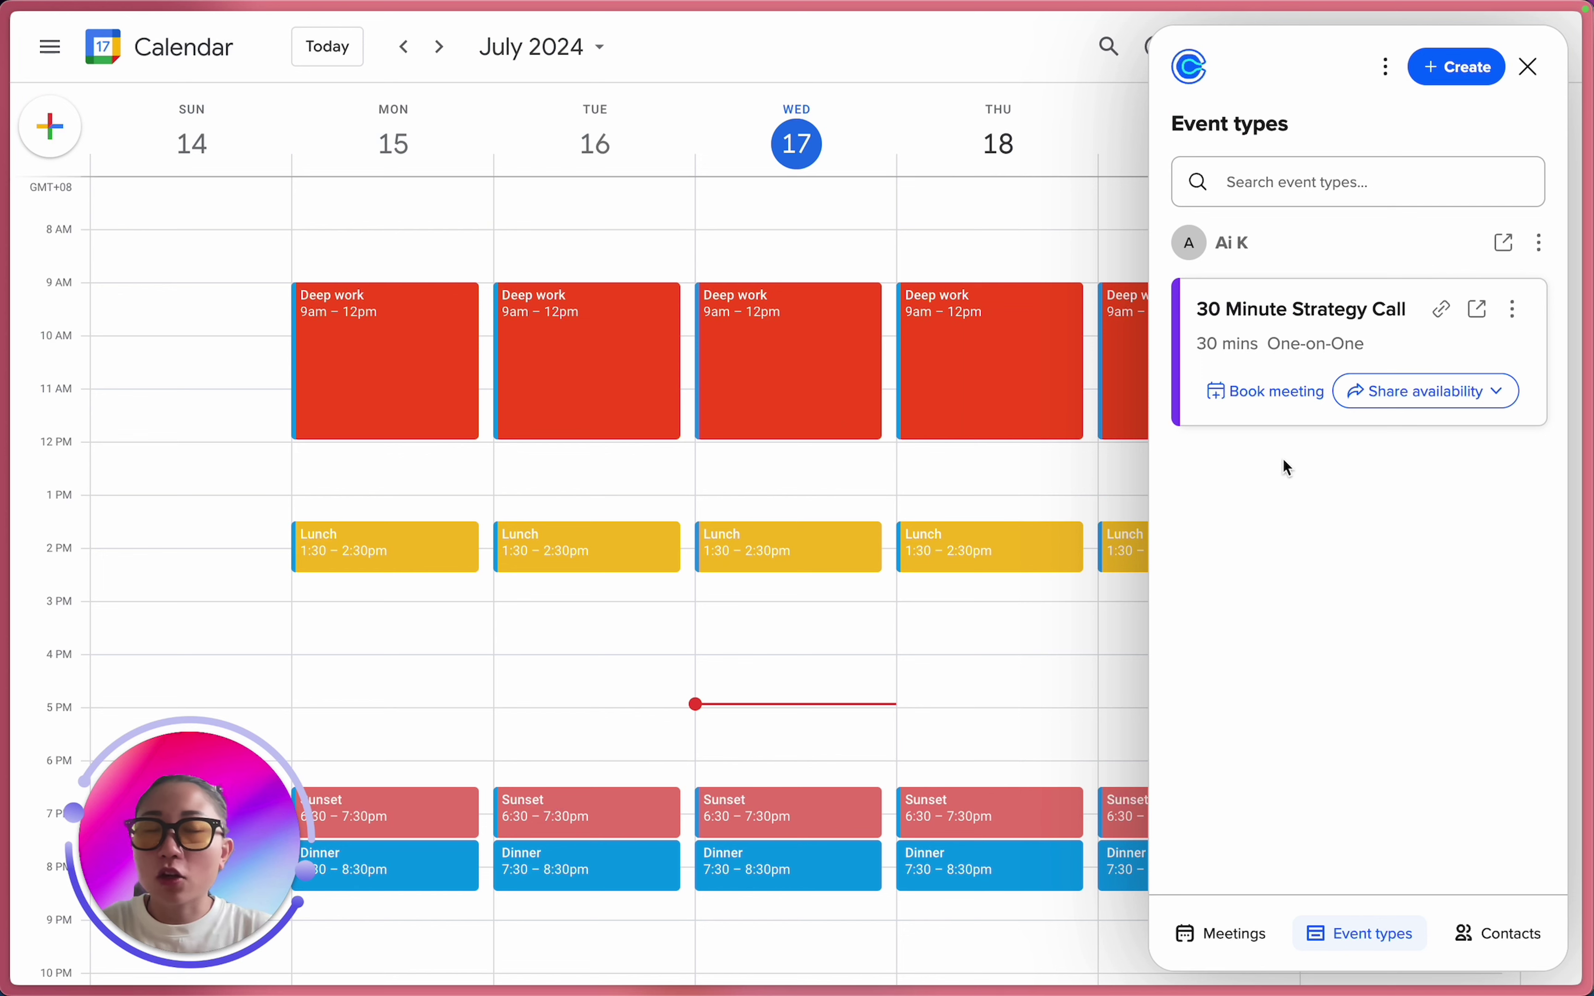